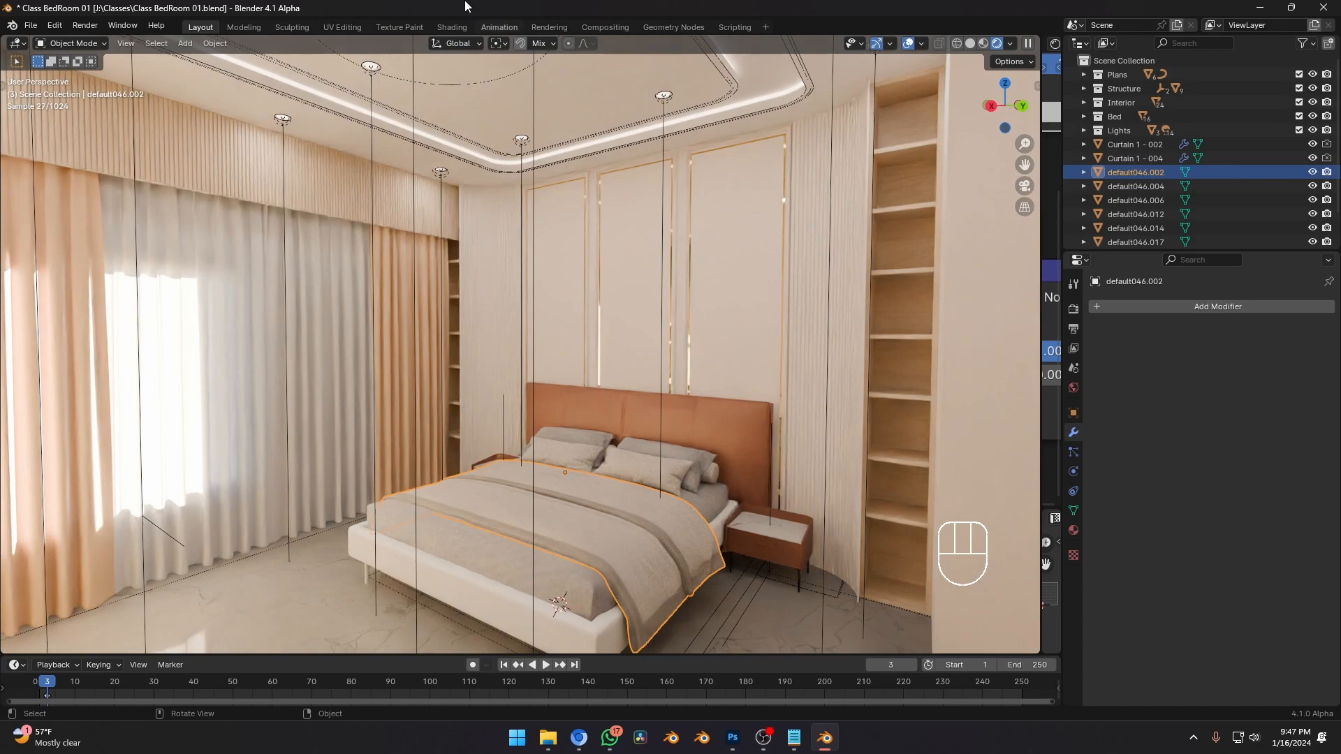
Switch the bedroom viewport from rendered to solid shading.
key(shift+grave)
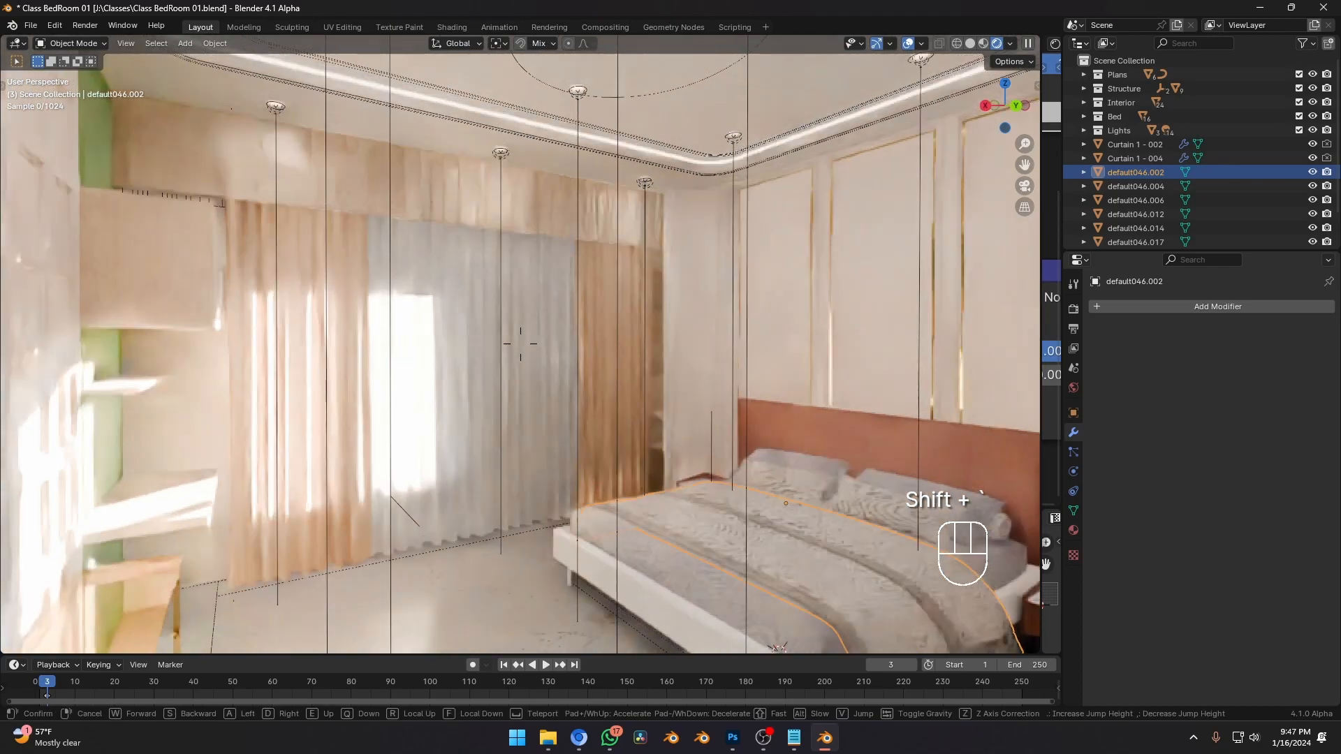
key(q)
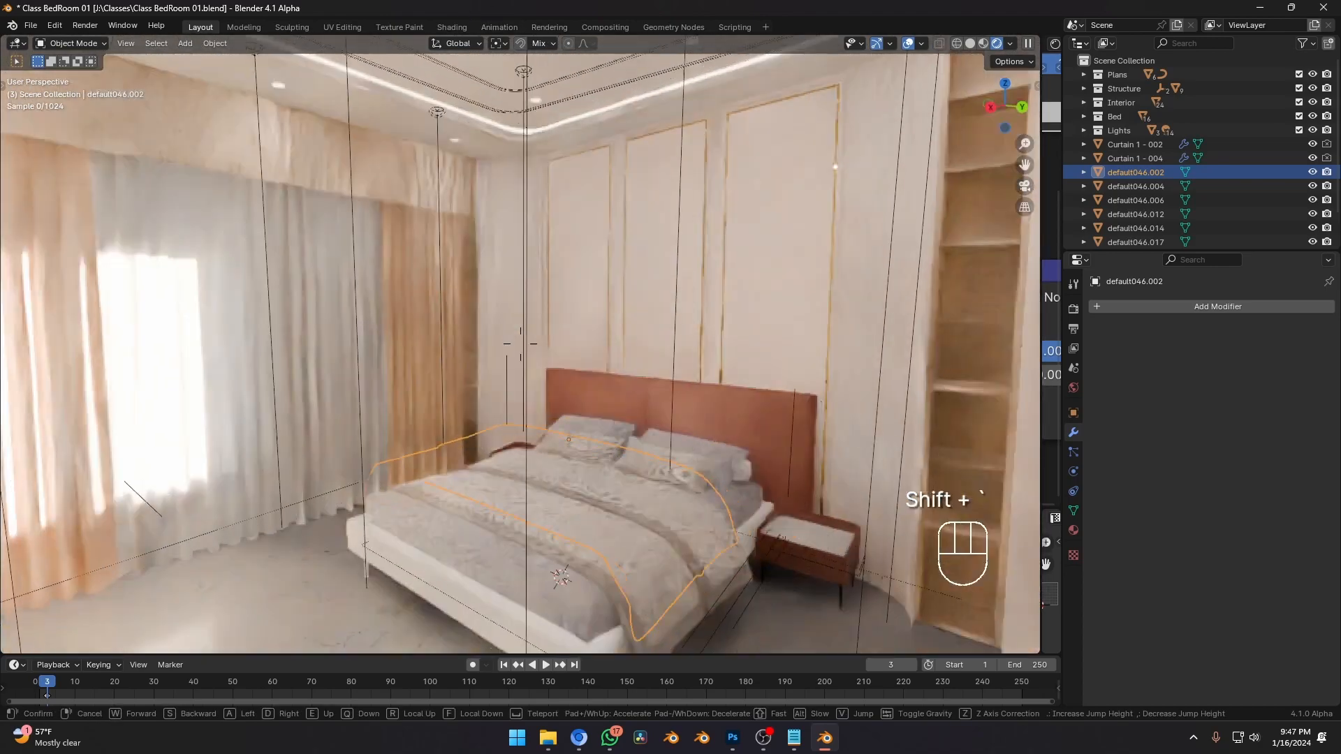
click(520, 343)
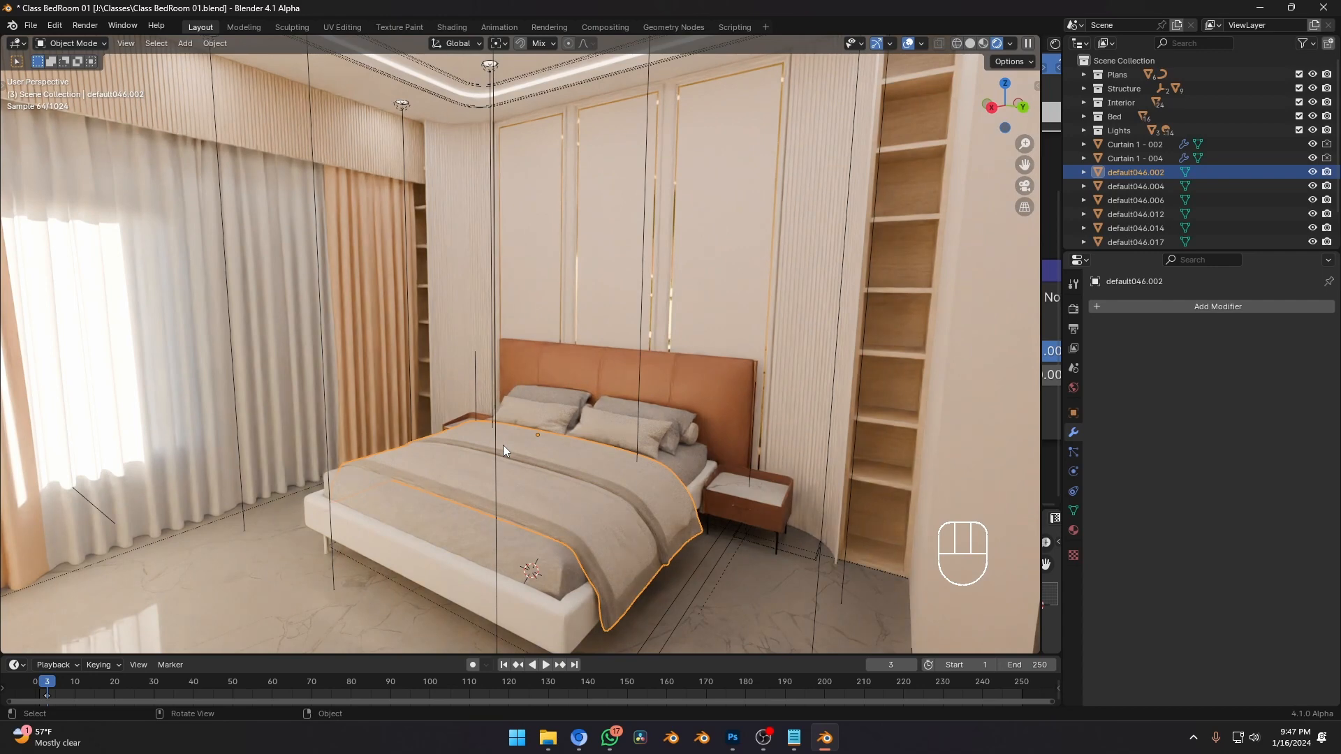
key(shift+grave)
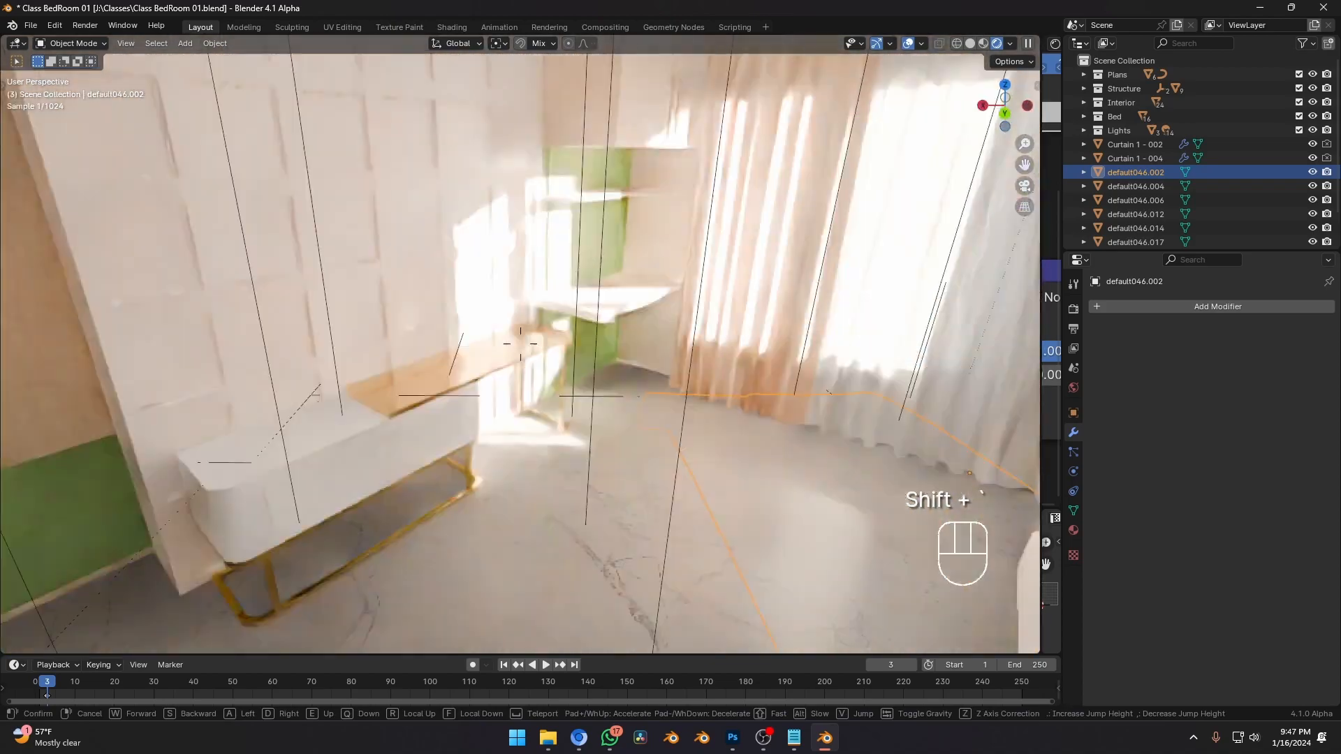
click(548, 439)
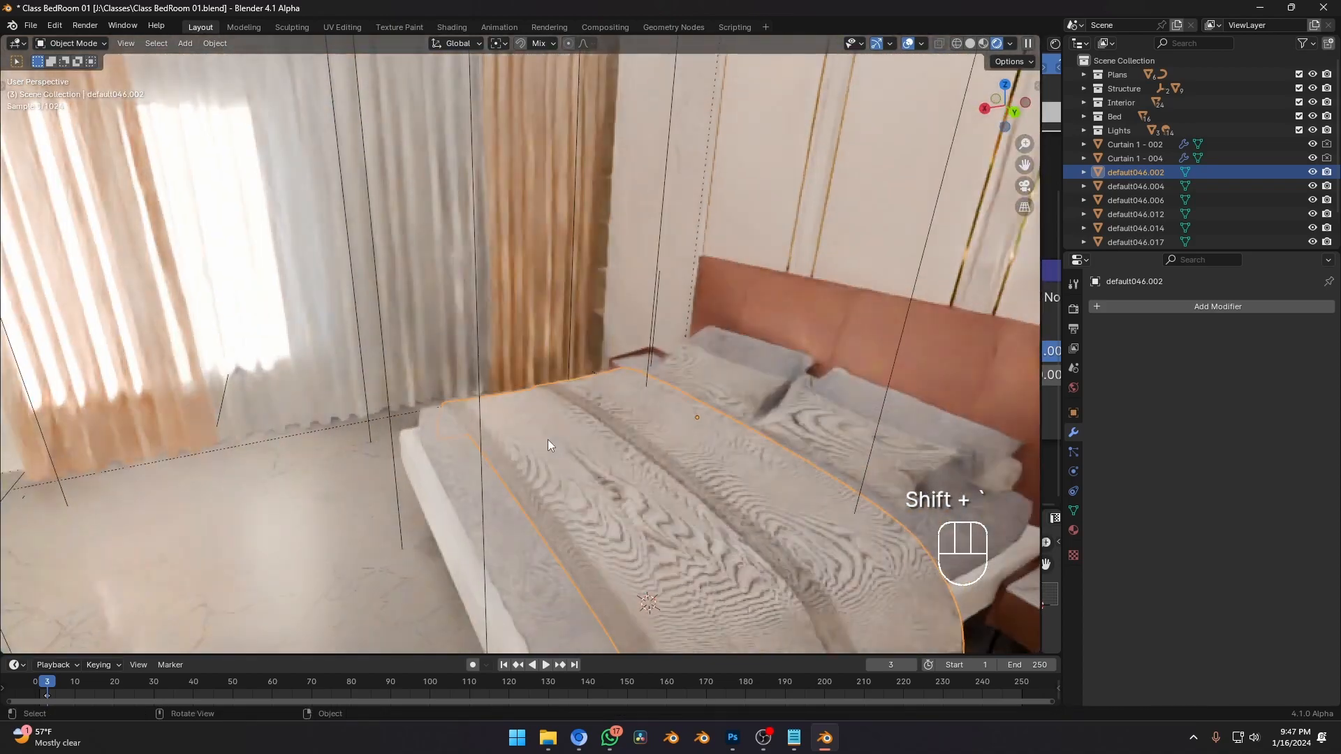
key(z)
click(447, 445)
key(z)
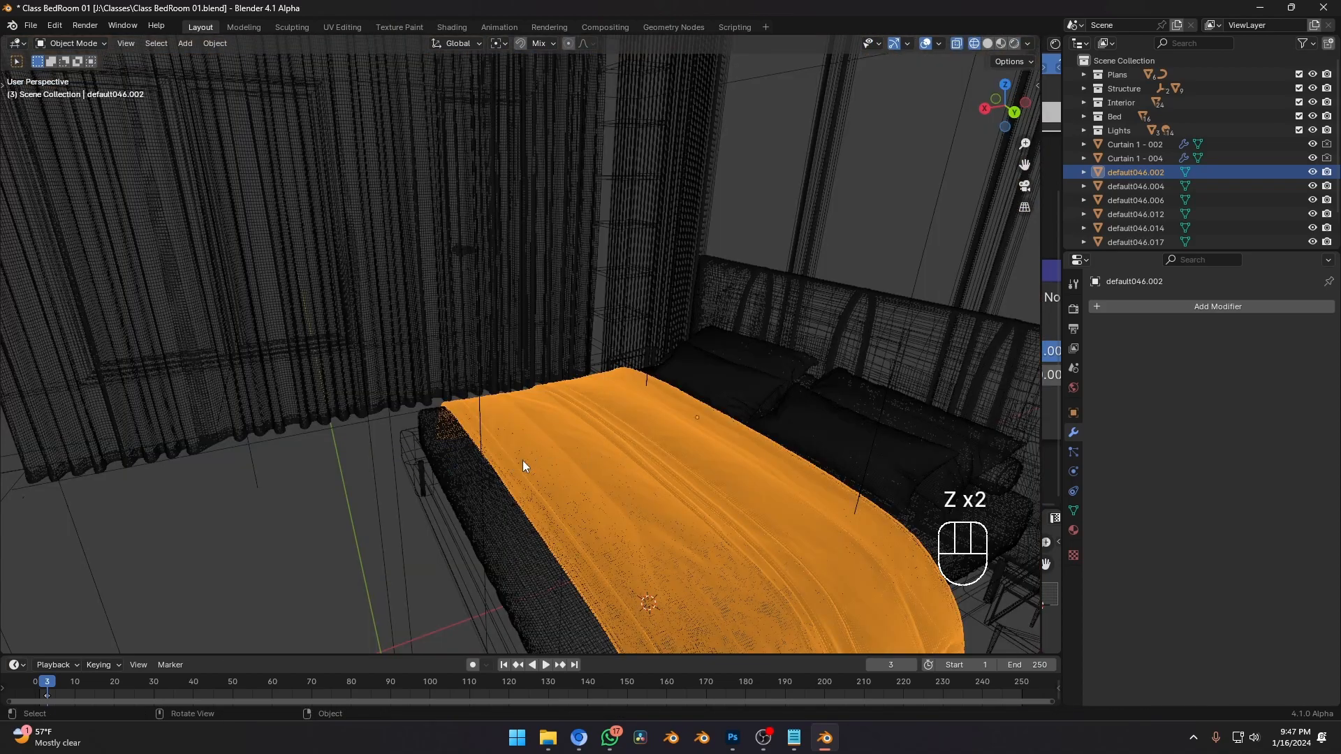
key(shift+z)
key(a)
click(514, 464)
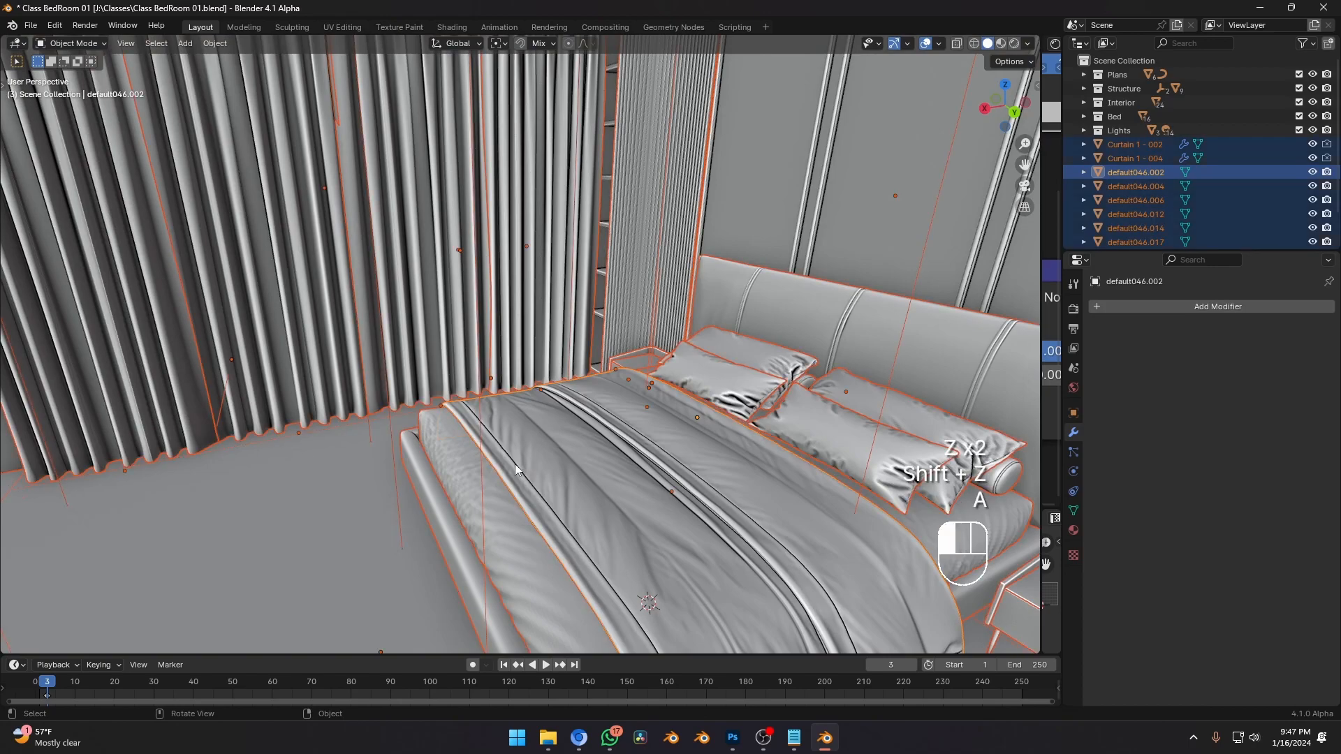
key(shift+grave)
key(d)
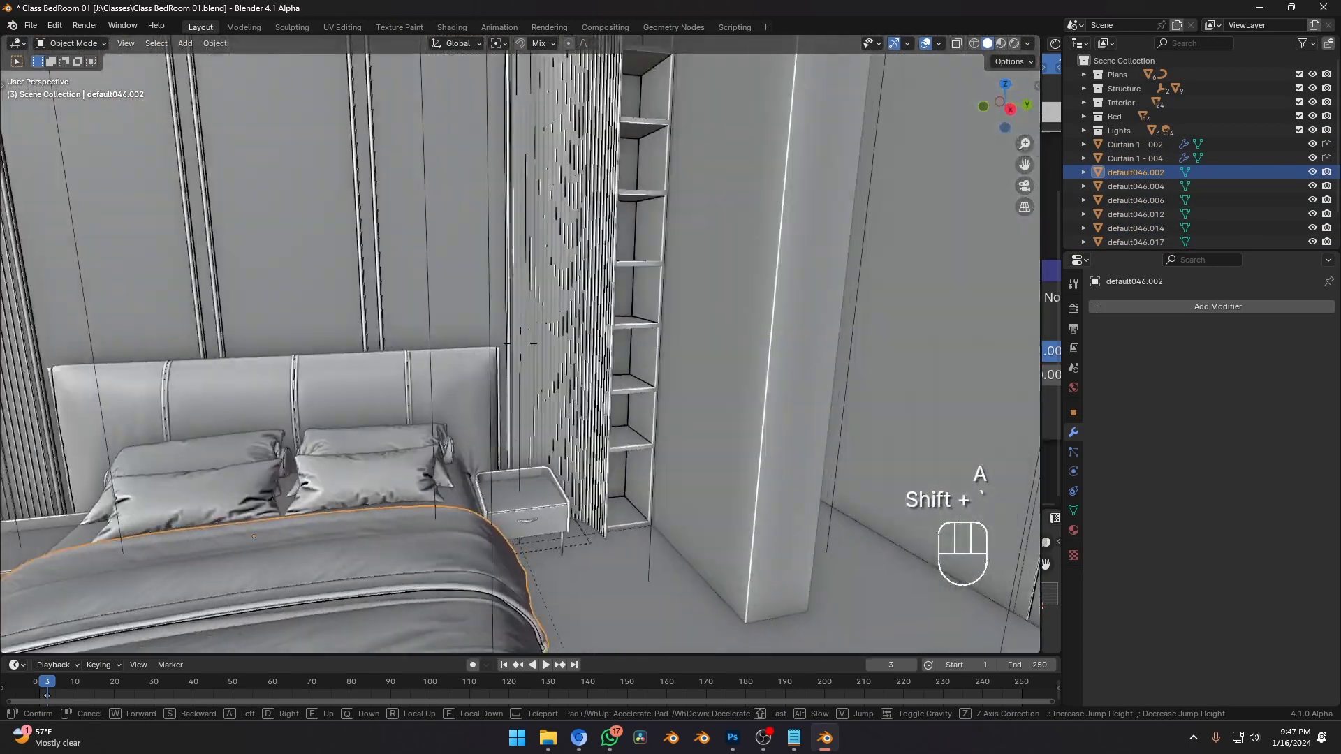
key(w)
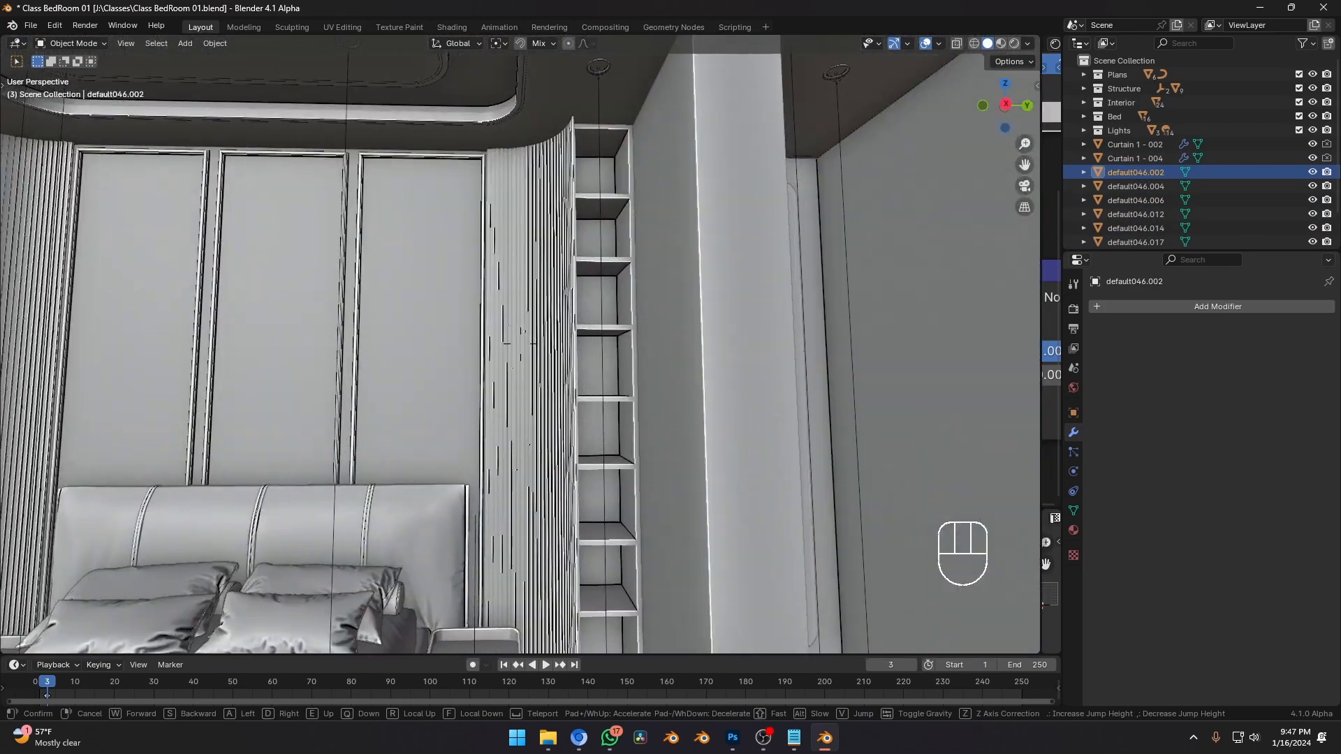
key(w)
click(515, 464)
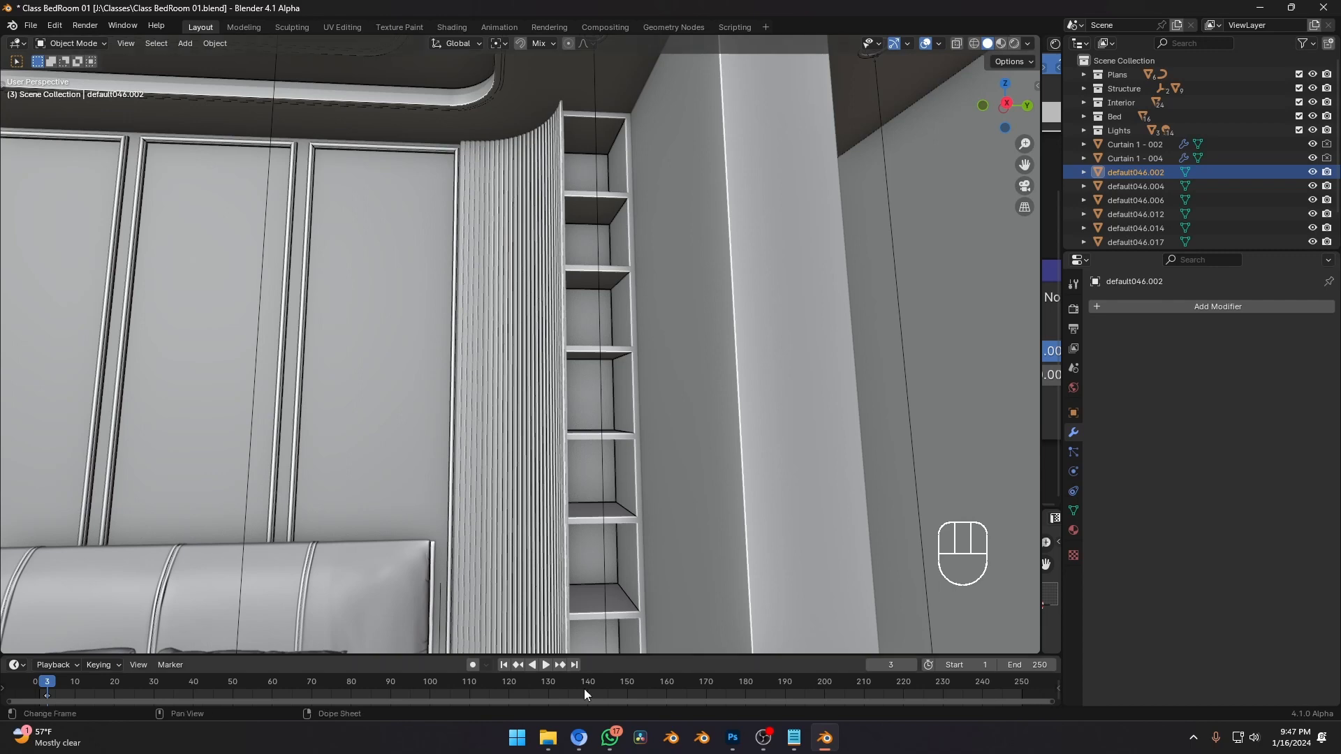
mouse_move(579, 738)
click(541, 683)
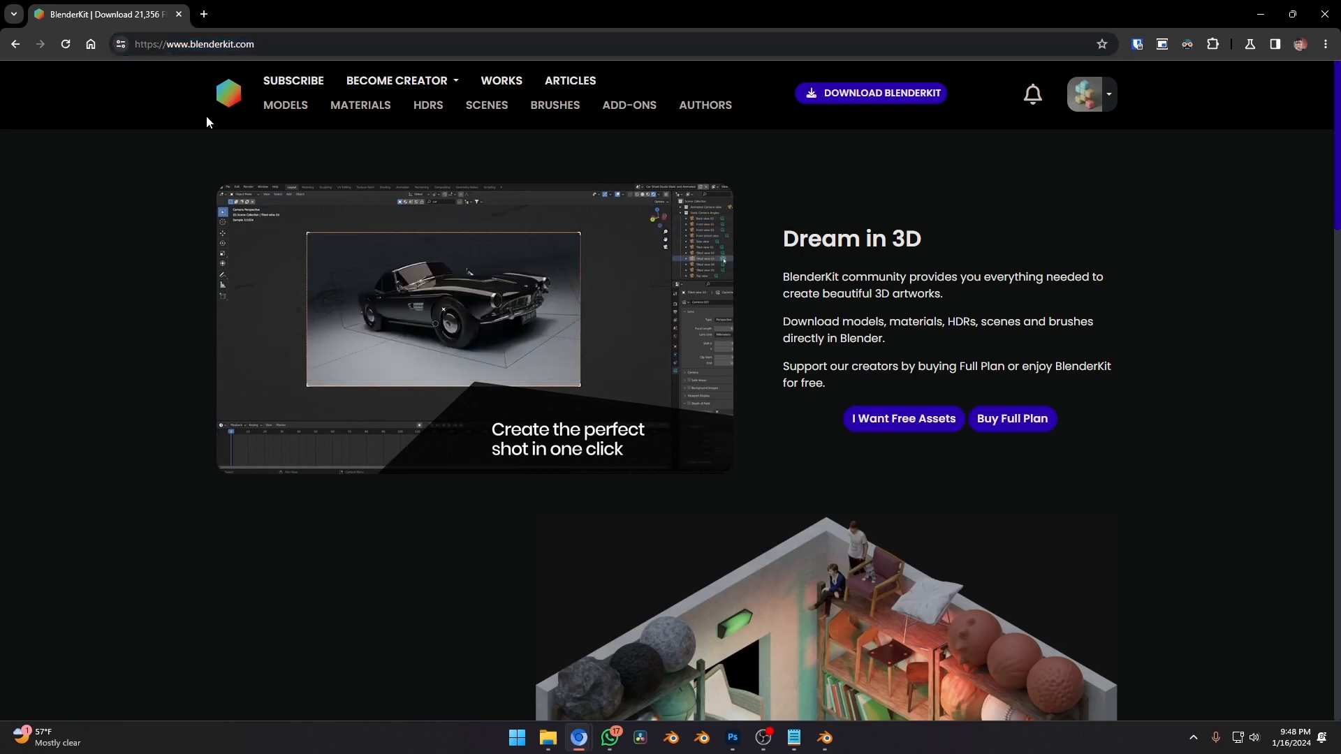
click(178, 46)
click(178, 45)
drag(166, 44, 276, 46)
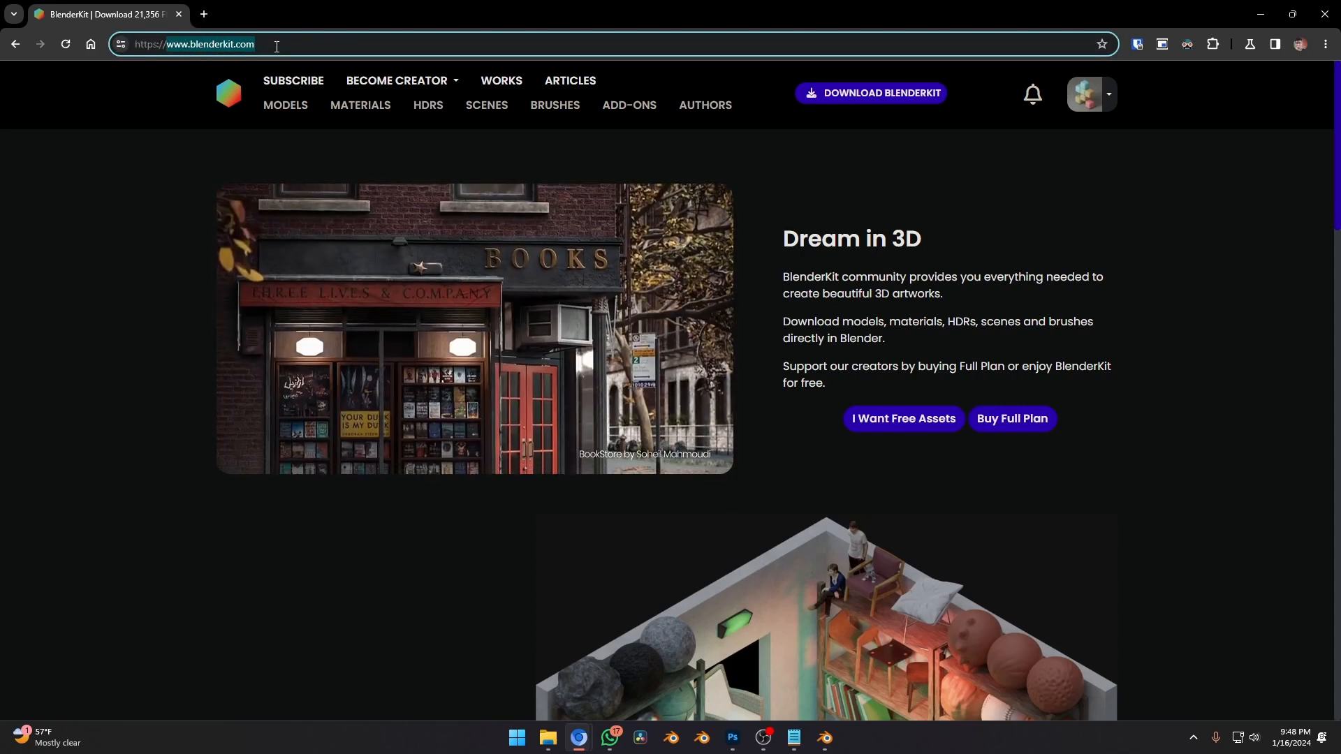
click(194, 137)
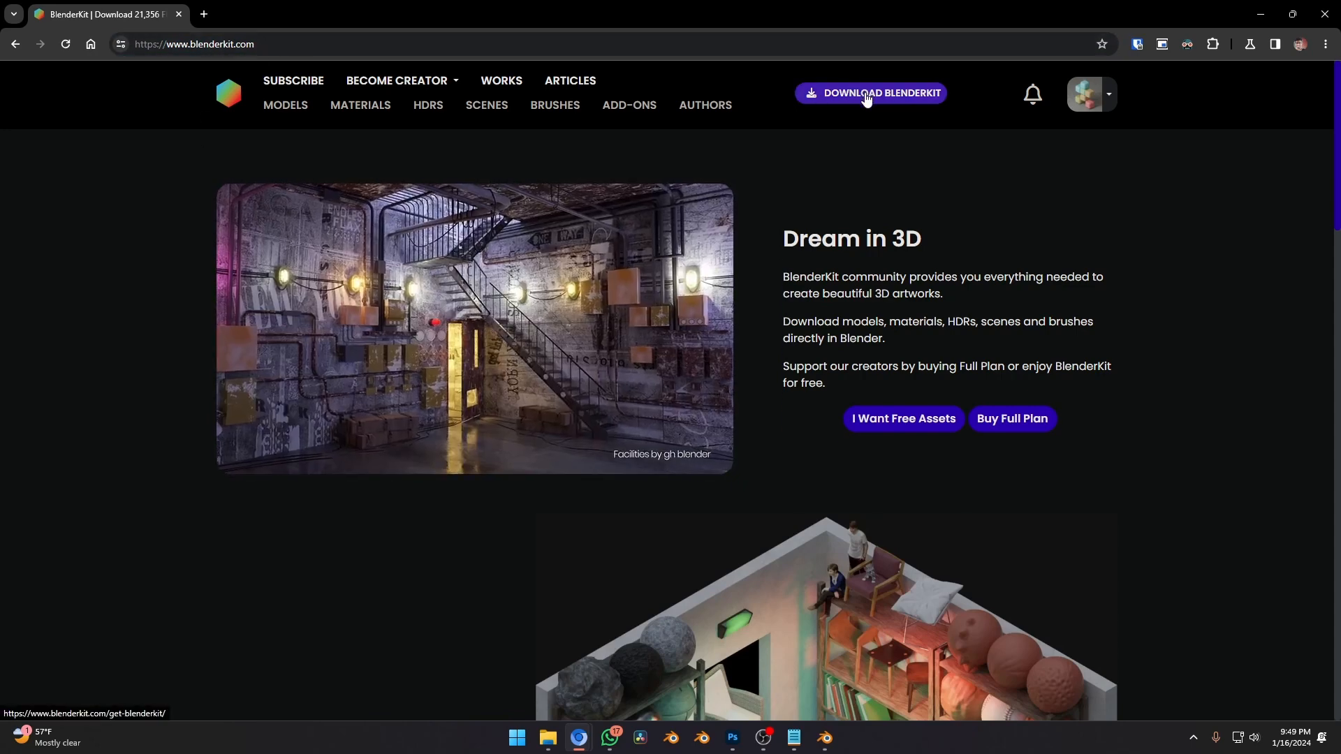
Download the BlenderKit add-on zip from the website's download page.
click(866, 96)
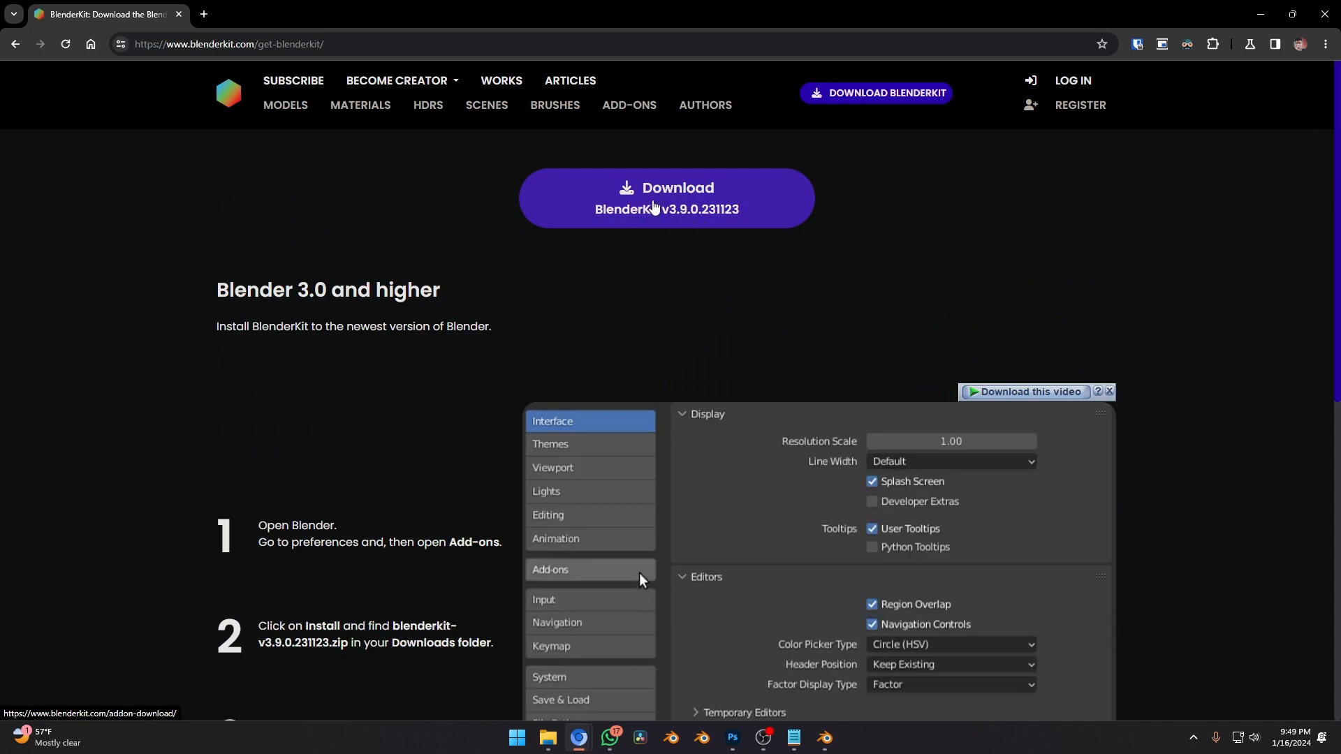
click(654, 206)
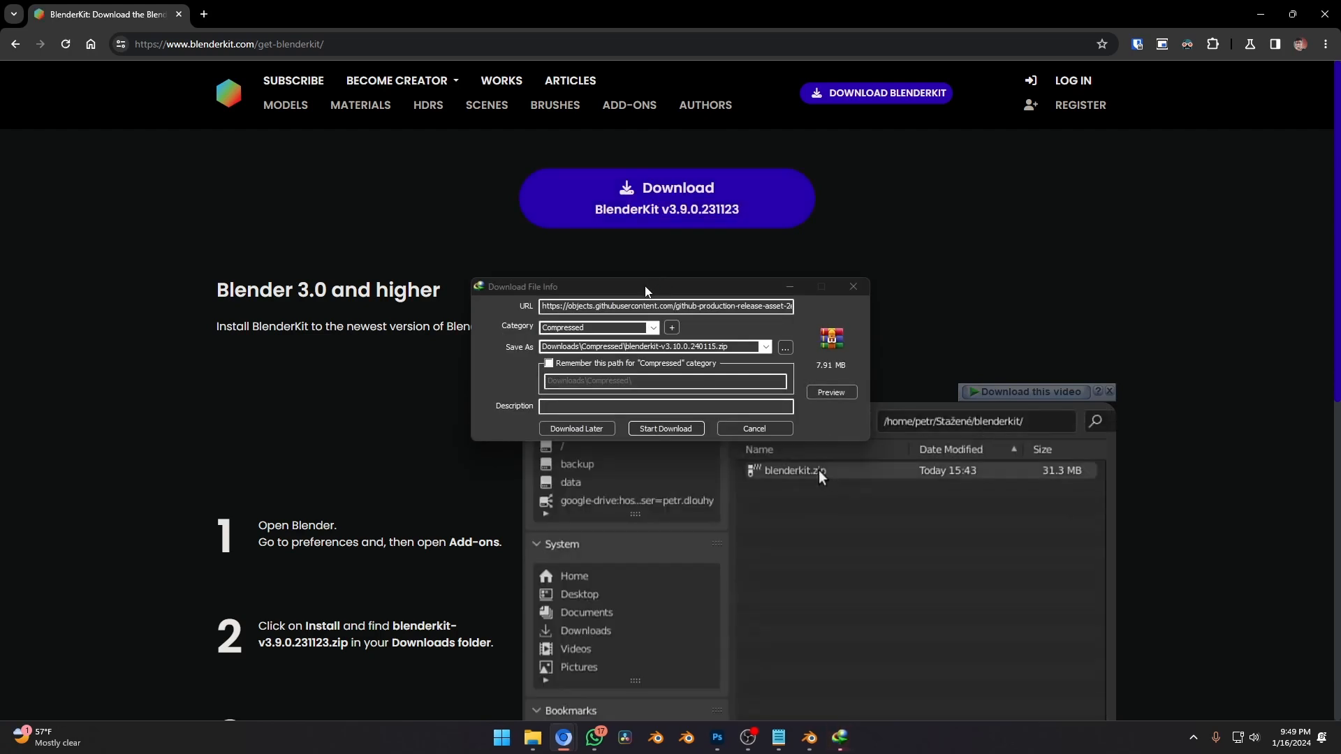
click(667, 429)
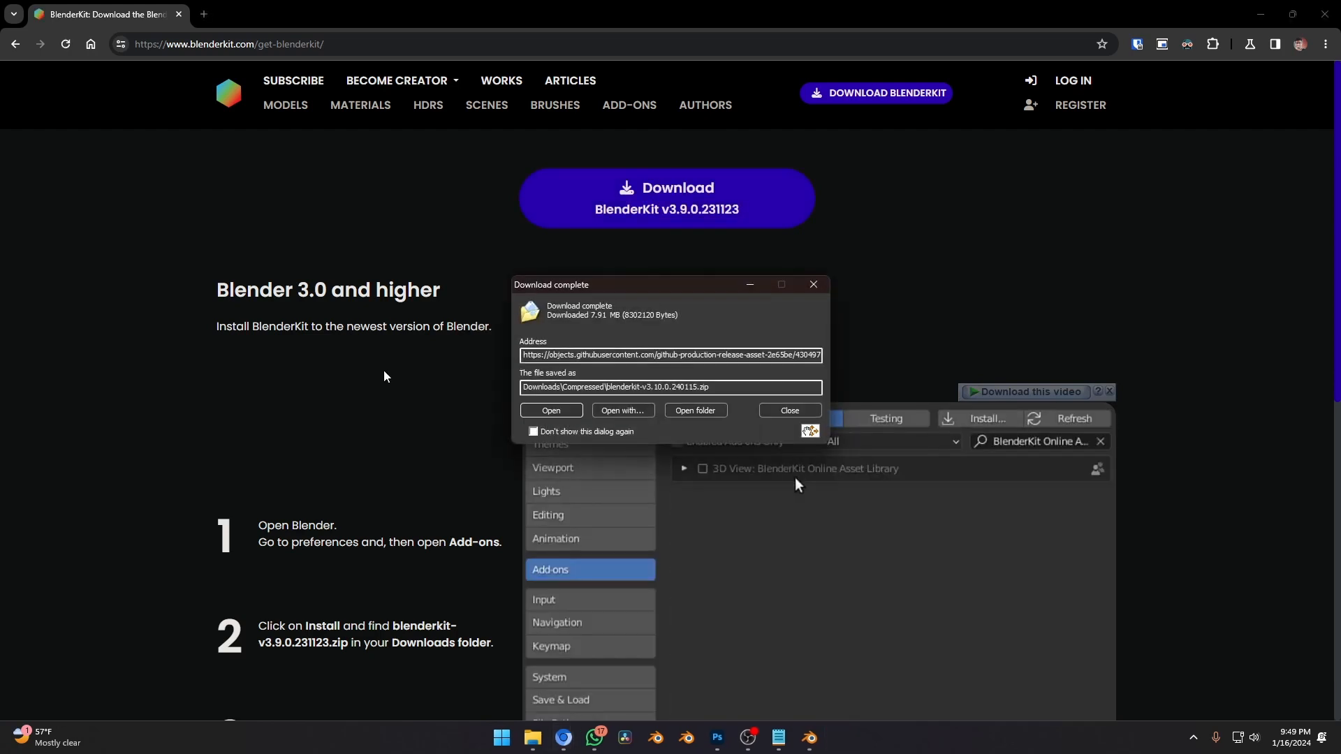
Minimize the browser and Blender, then close the Screenshots folder window and the finished download dialog to reach the desktop.
click(1261, 14)
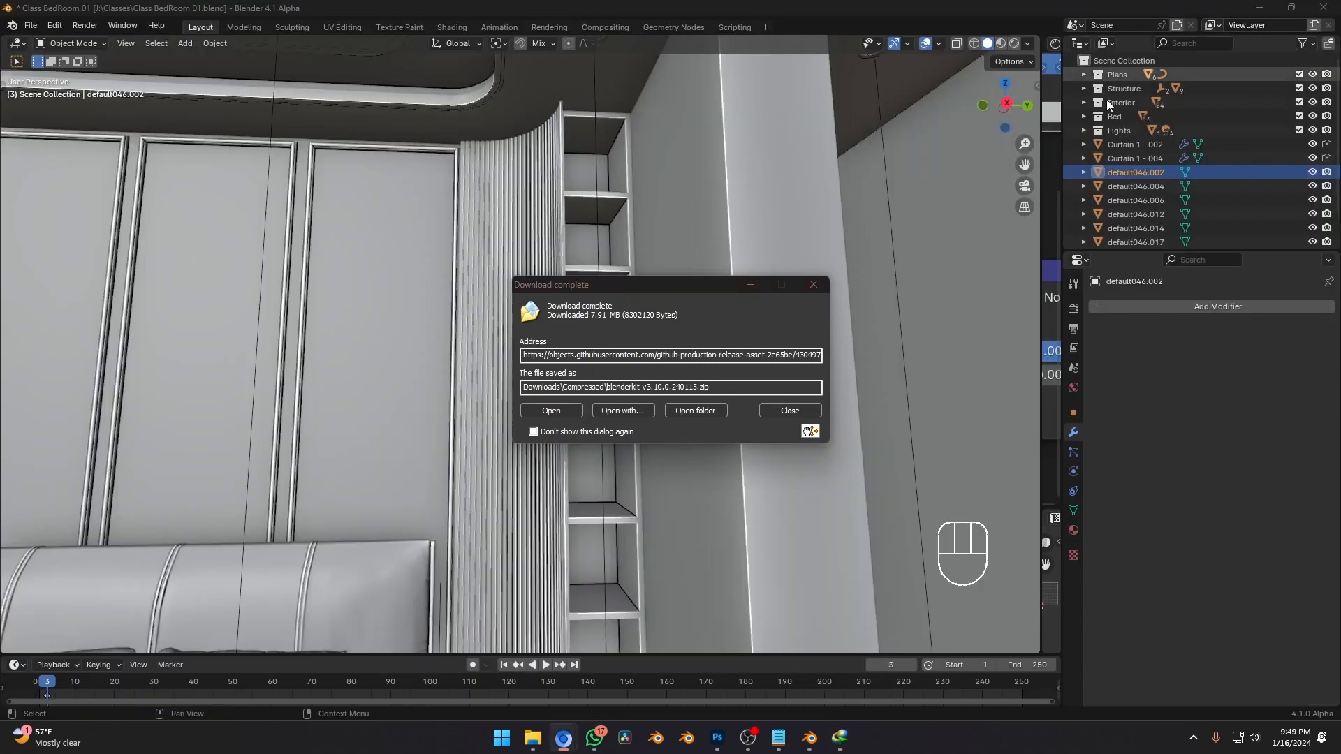
click(1261, 7)
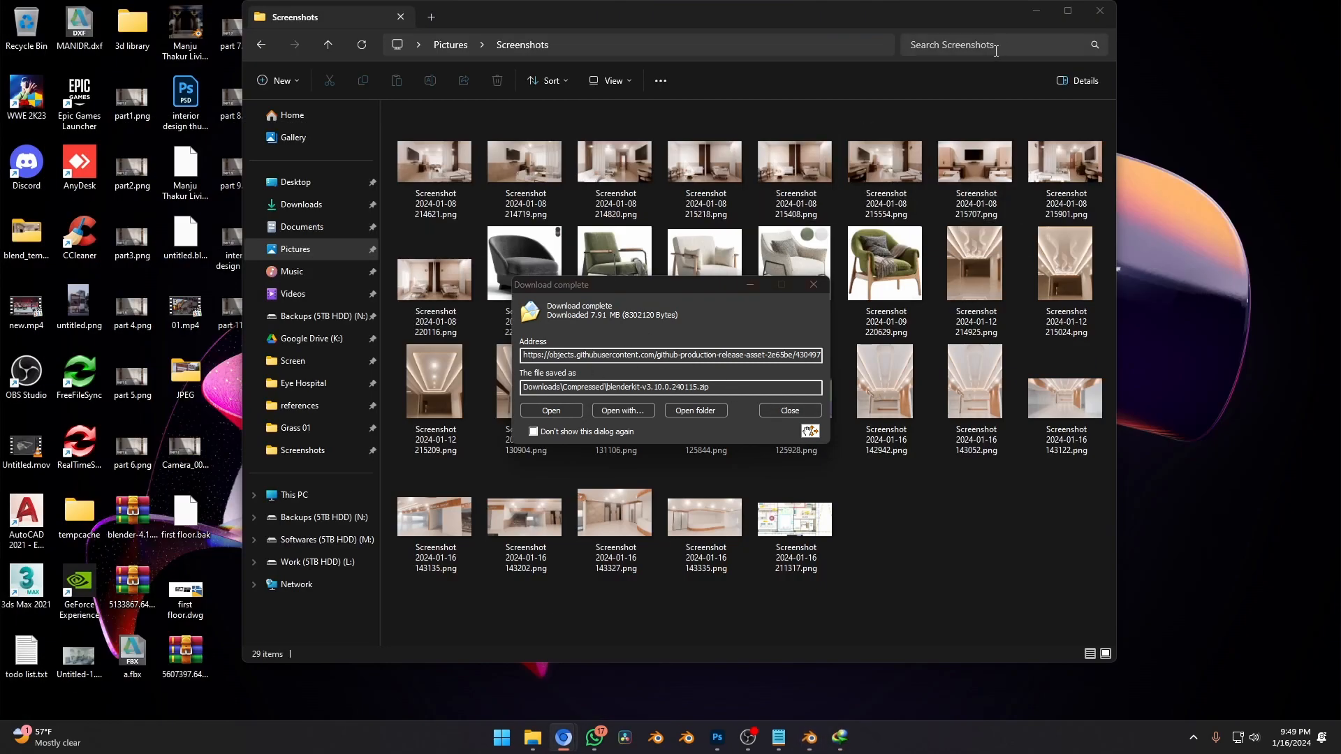
click(1102, 14)
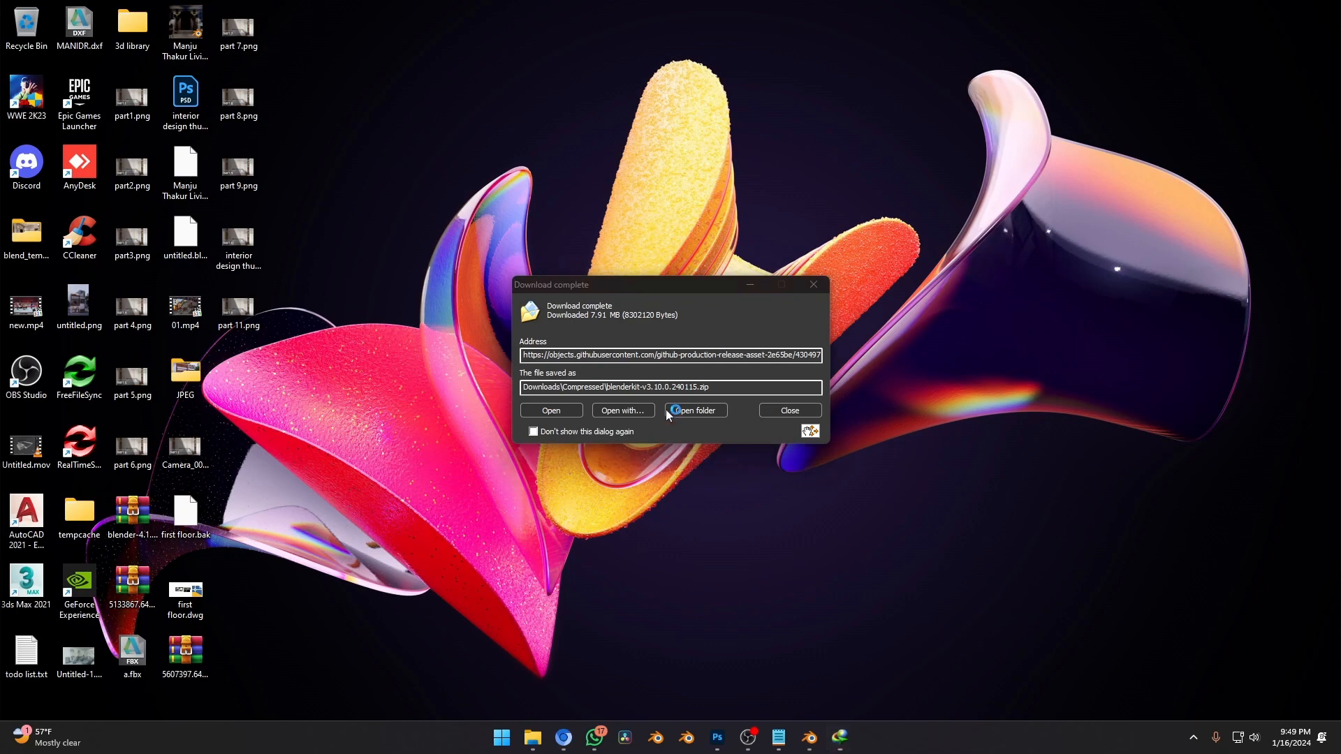
click(810, 285)
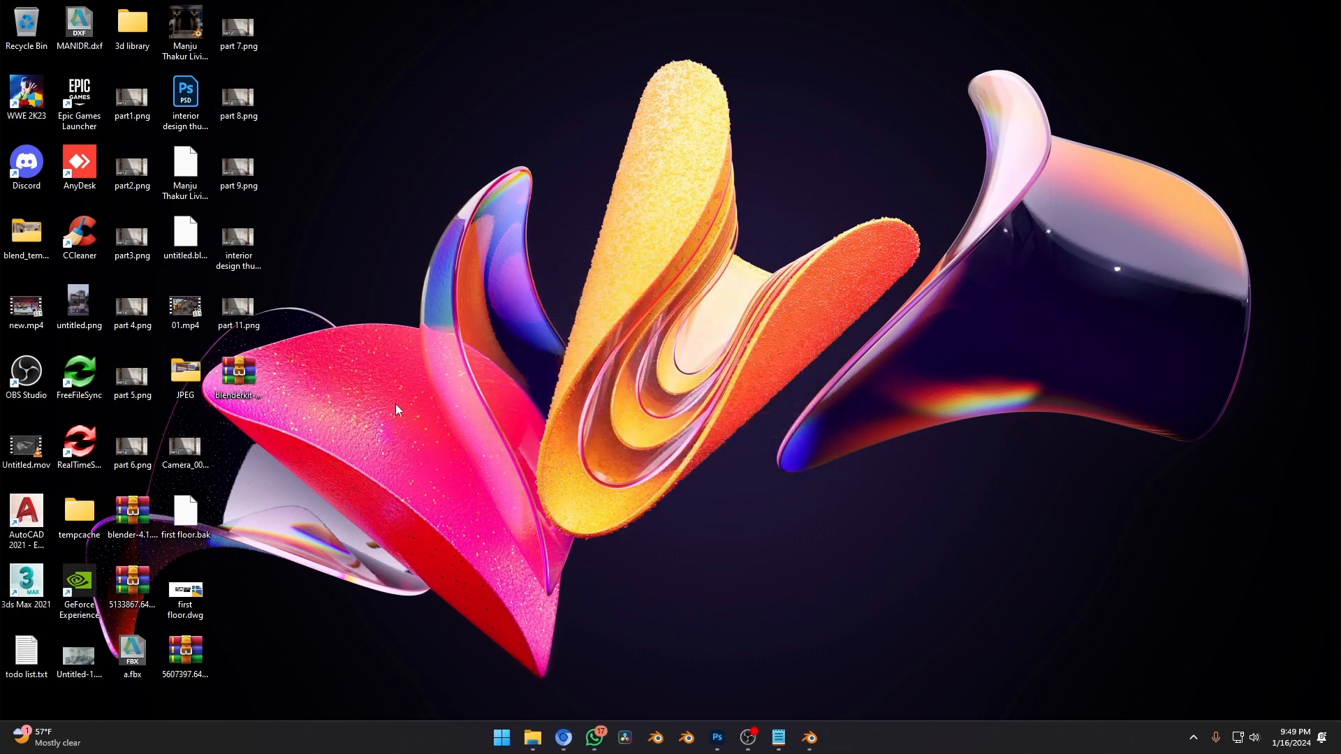
Open blenderkit-v3.10.0.240115.zip from the desktop to check the blenderkit folder inside, and close the archive.
double_click(239, 378)
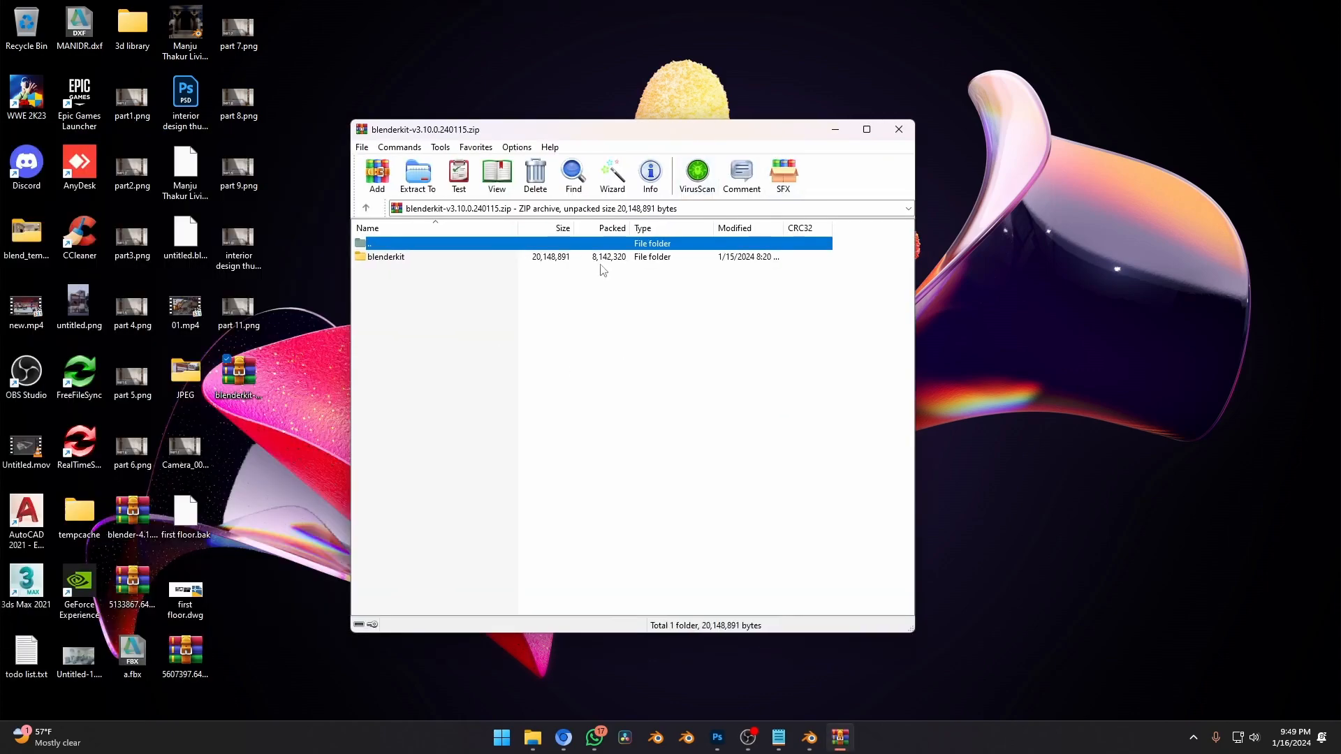
click(383, 259)
click(898, 129)
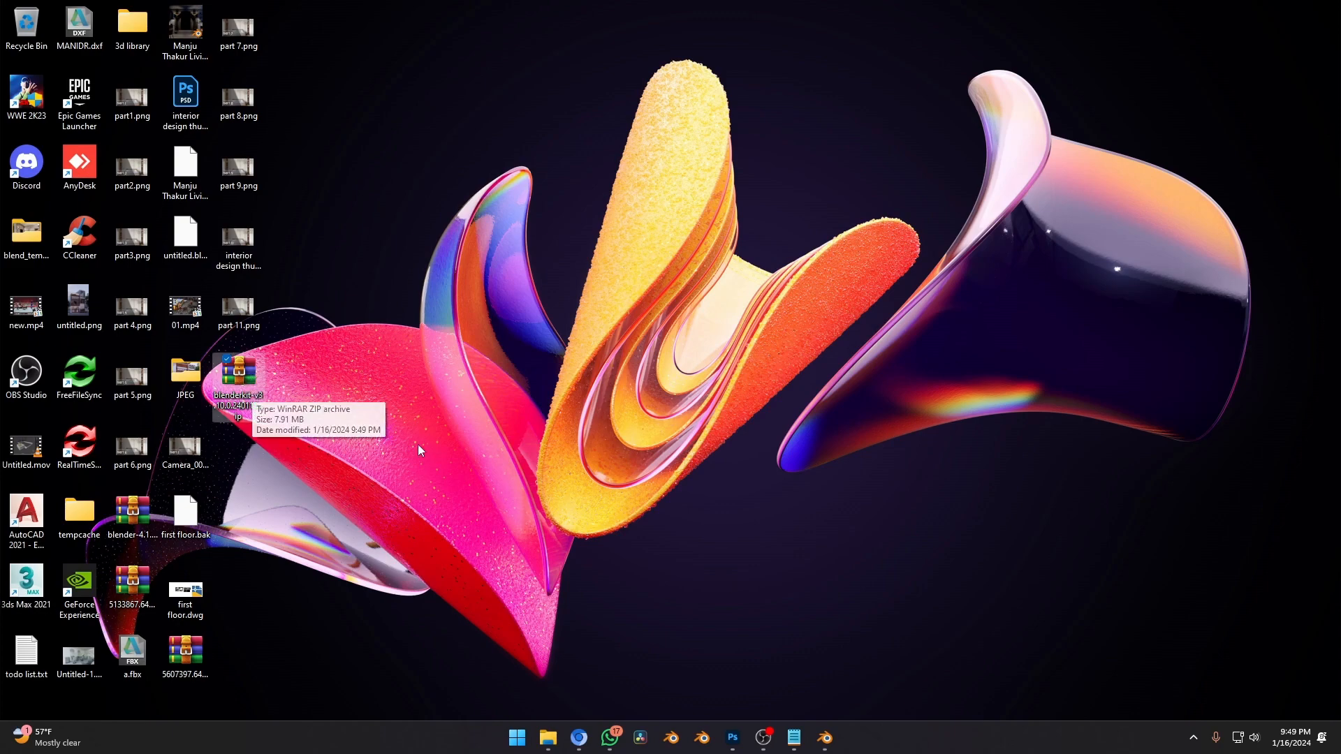
Switch back to Blender and install the BlenderKit v3.10.0 add-on zip from the Desktop through the preferences.
mouse_move(825, 738)
click(806, 652)
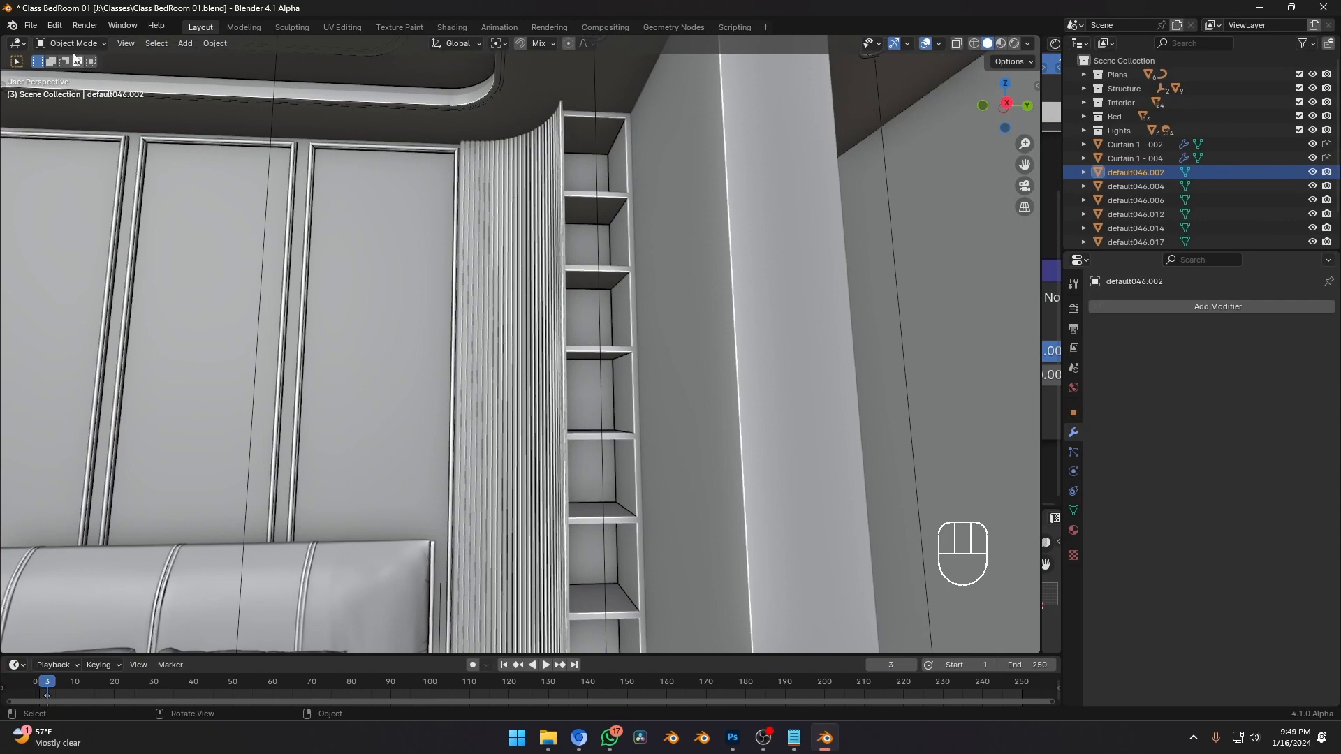
click(55, 25)
click(105, 204)
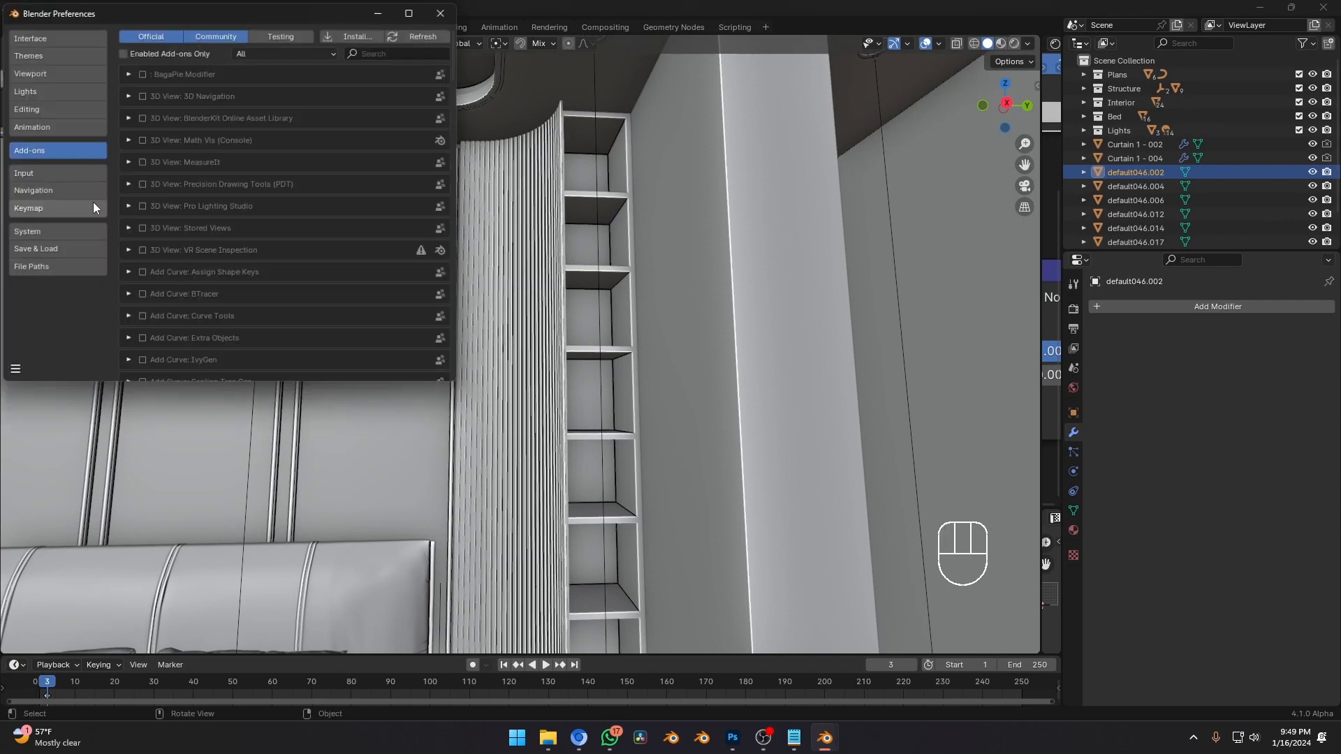
click(354, 33)
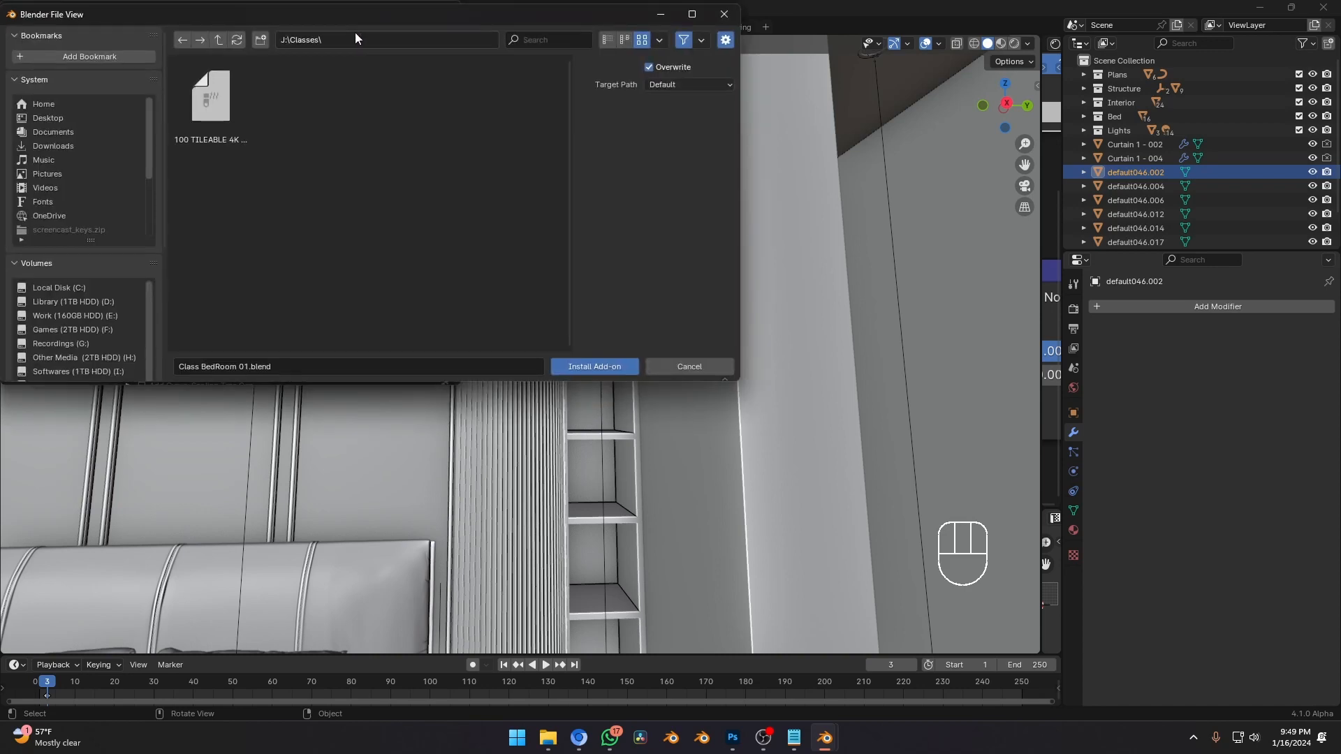
click(48, 118)
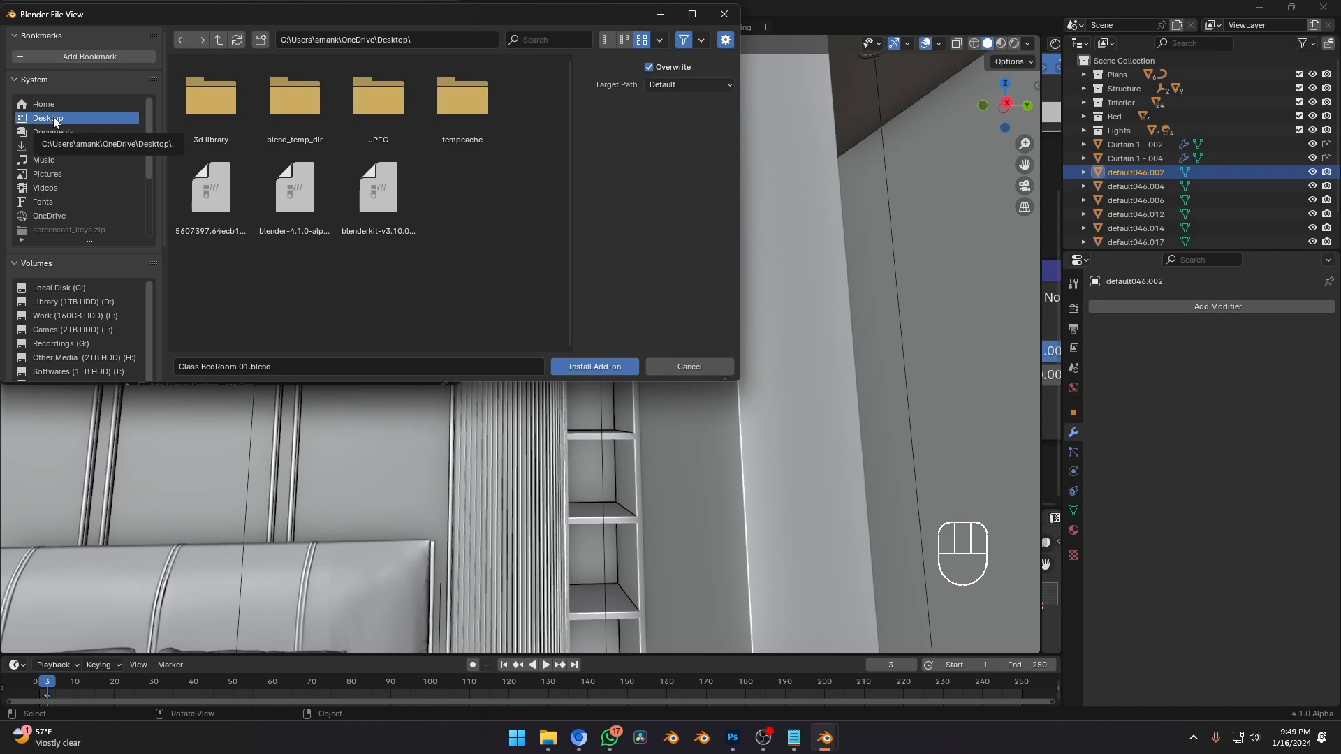
click(379, 210)
click(595, 366)
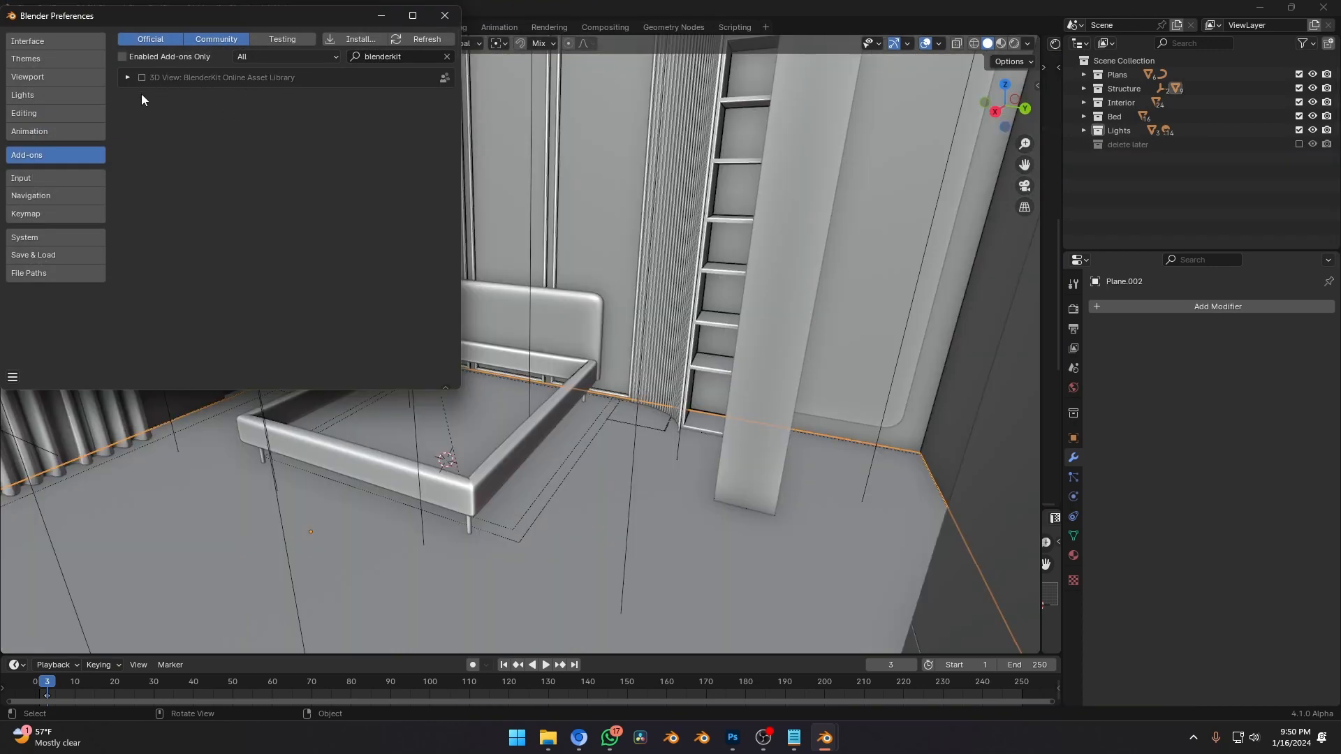
Enable the BlenderKit Online Asset Library add-on, expand its details and log in to BlenderKit with a Google account.
click(128, 77)
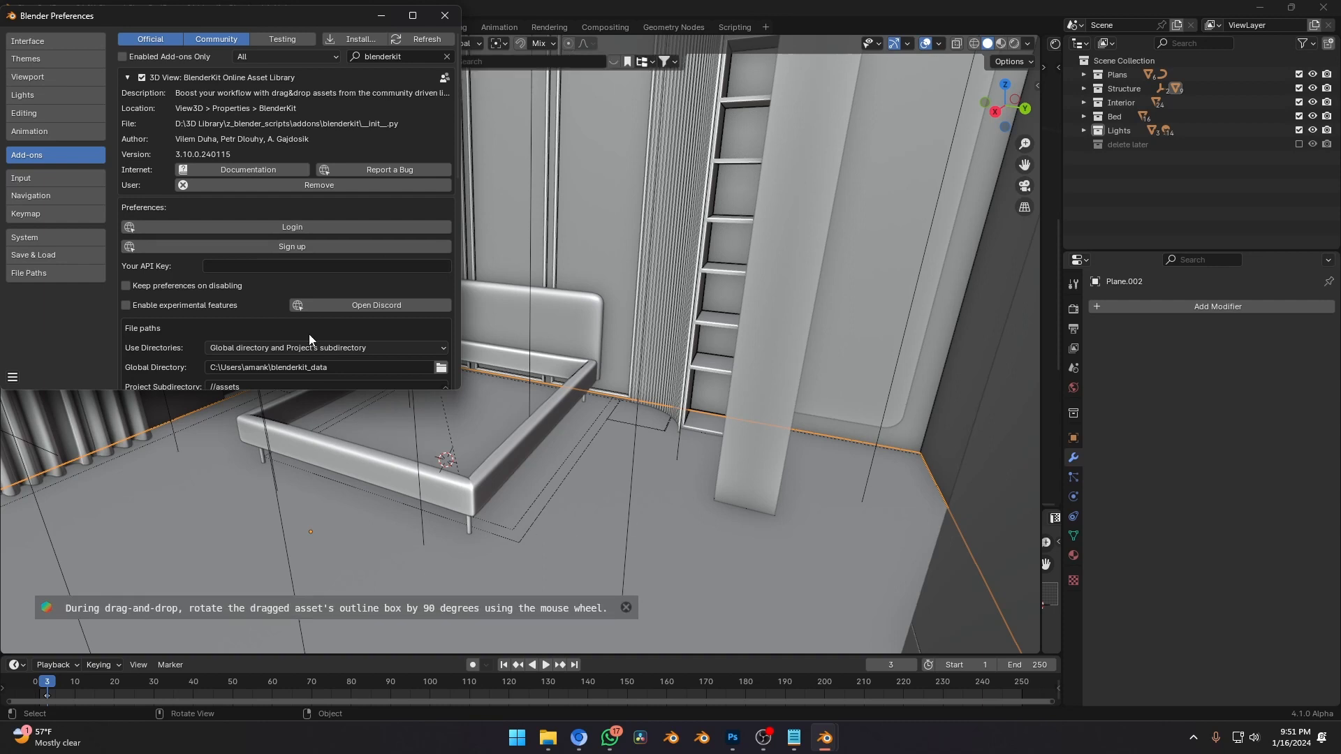
click(288, 227)
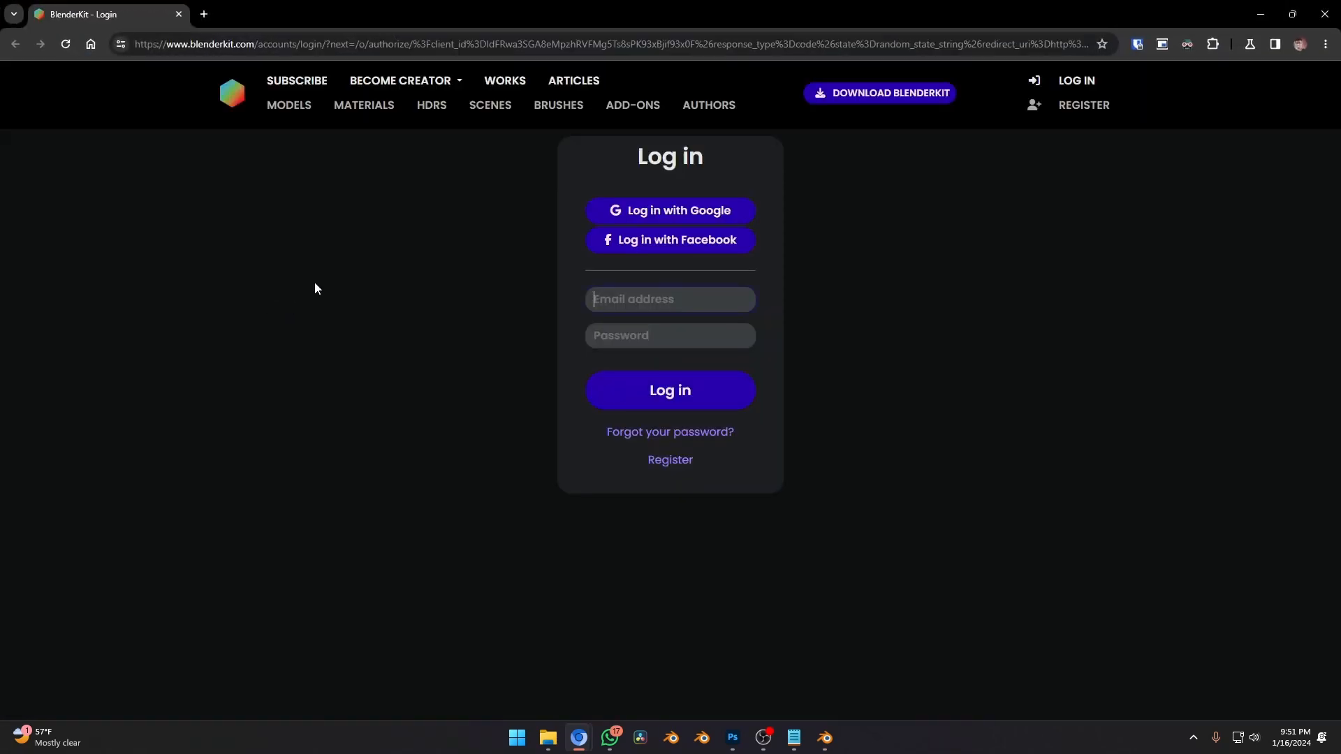
click(719, 211)
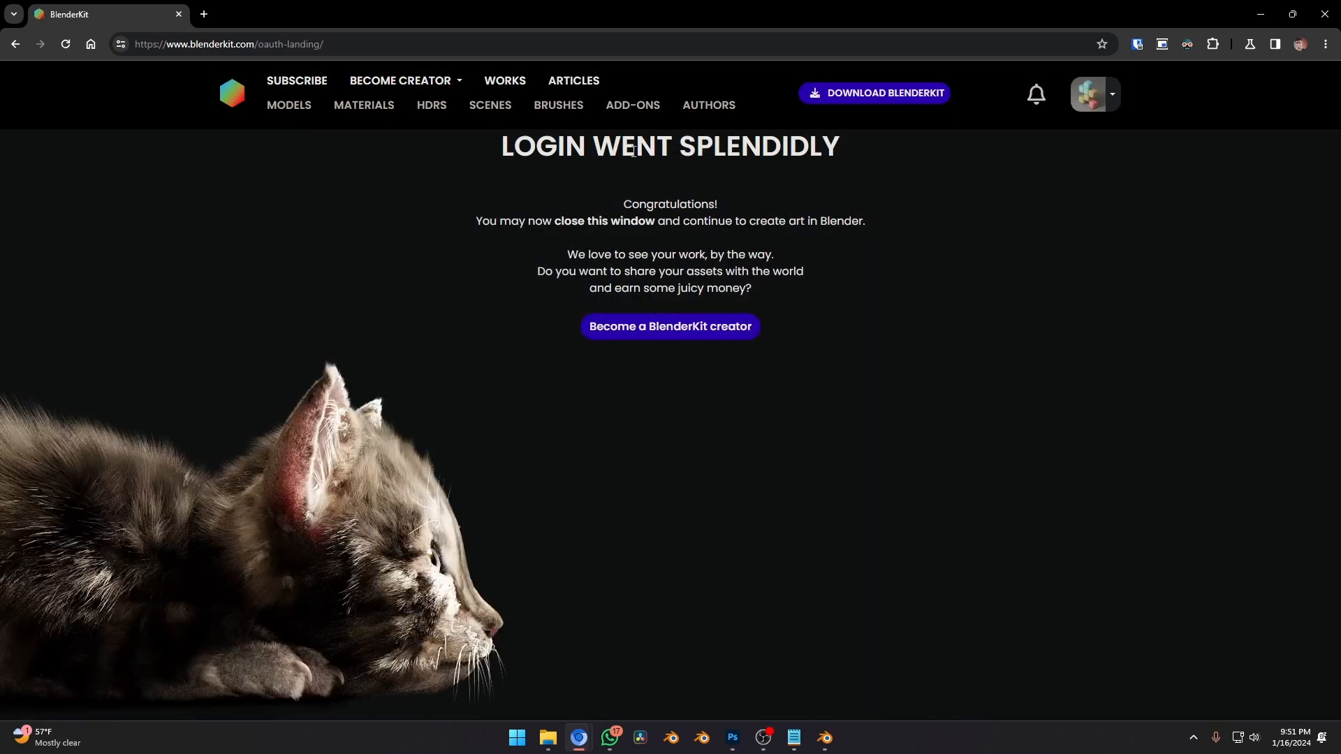
drag(534, 145, 836, 146)
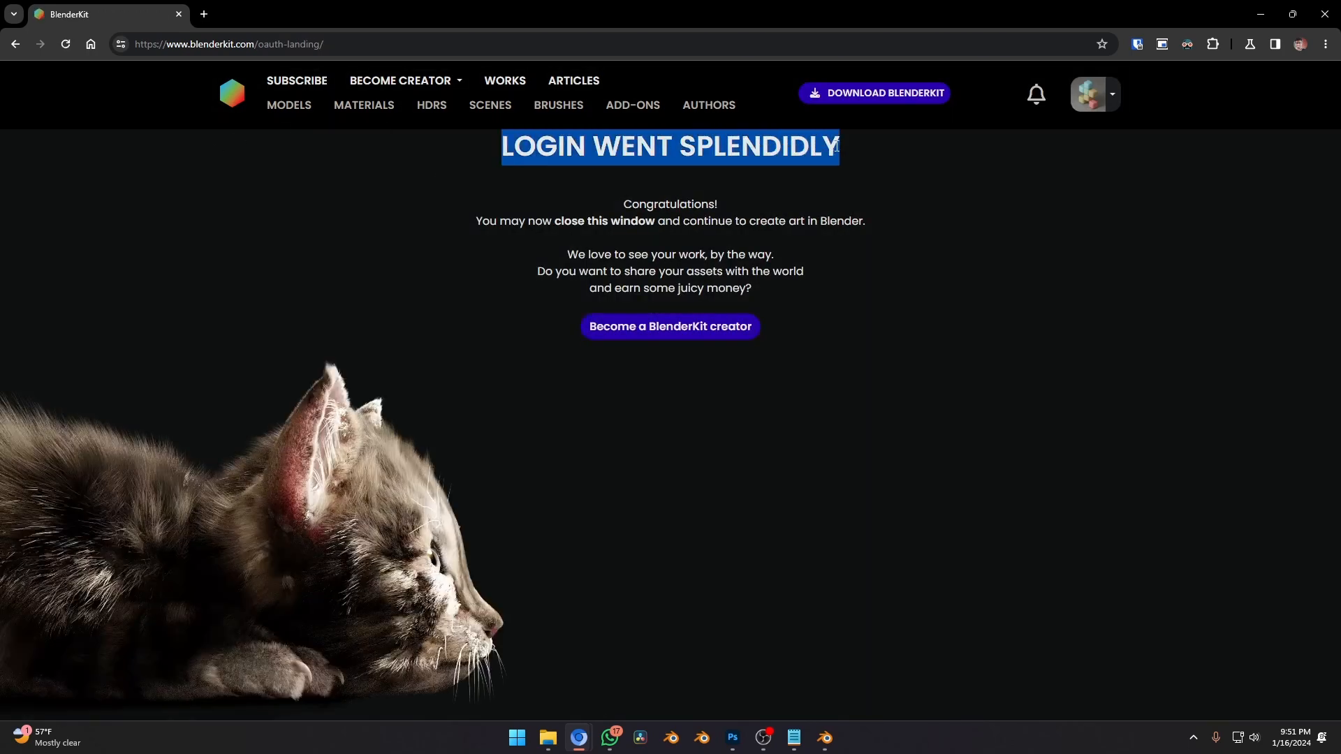
click(1261, 14)
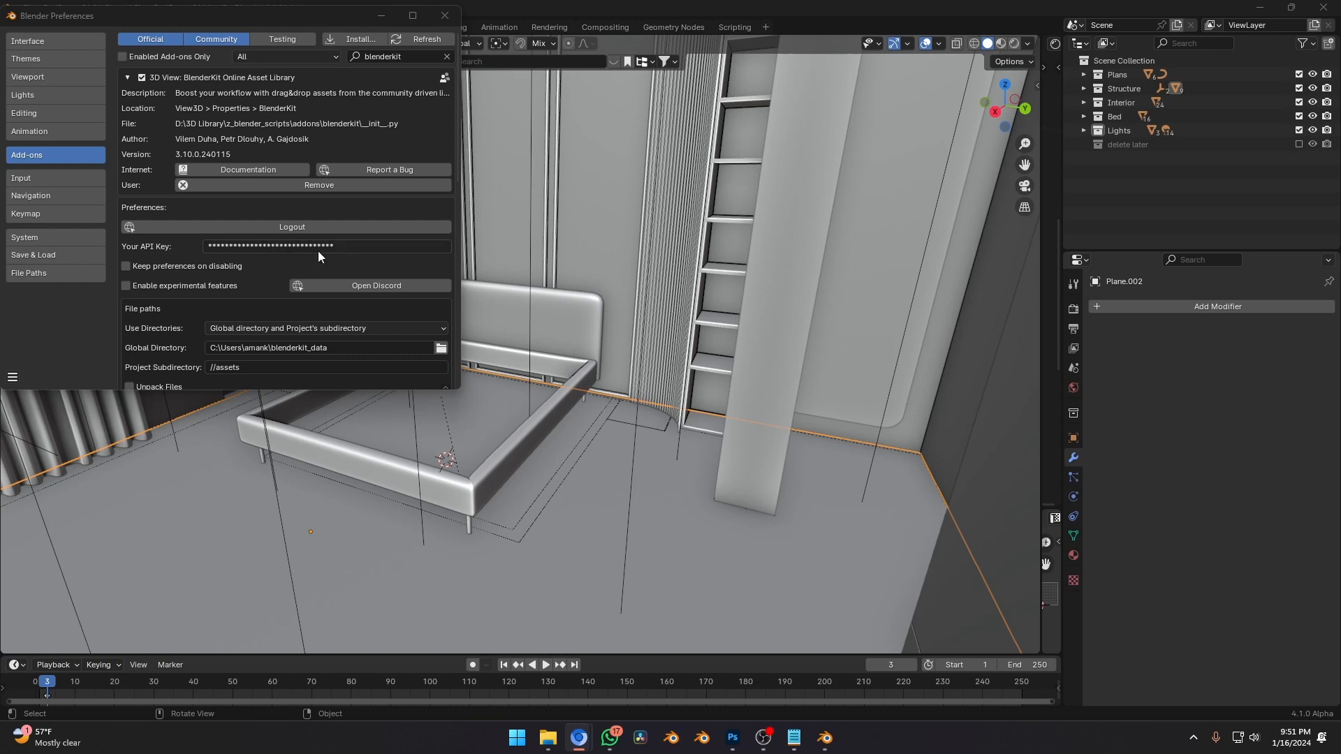
Enlarge the preferences window and review the BlenderKit add-on's file path, GUI, networking and updater settings.
drag(461, 393, 584, 496)
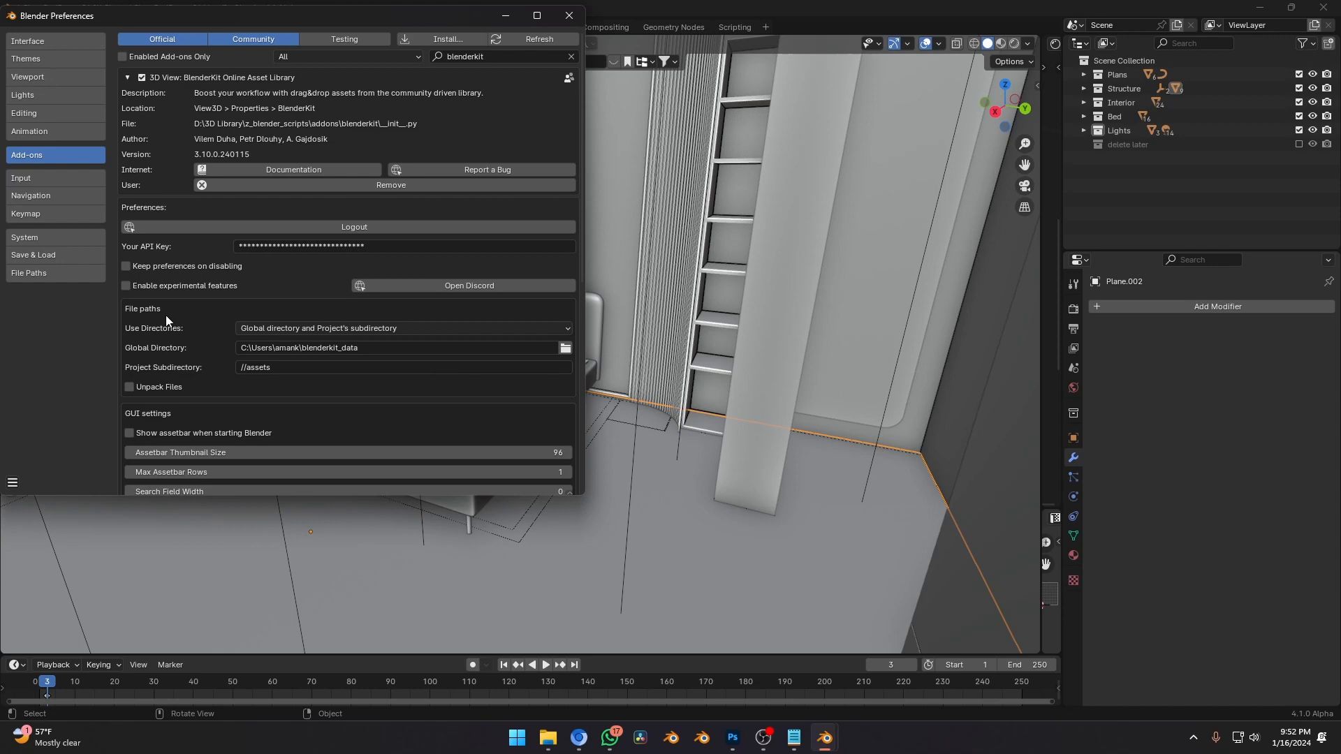
scroll(168, 315, down, 10)
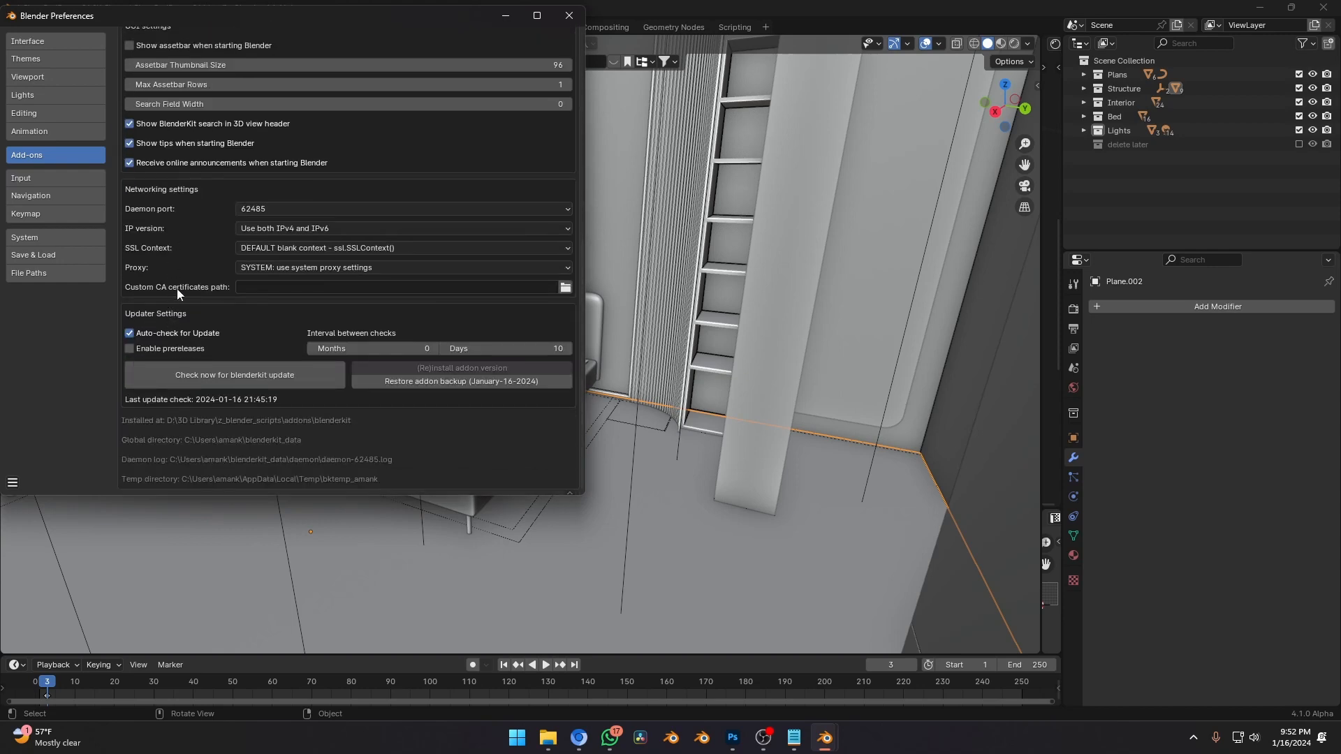
scroll(177, 288, up, 12)
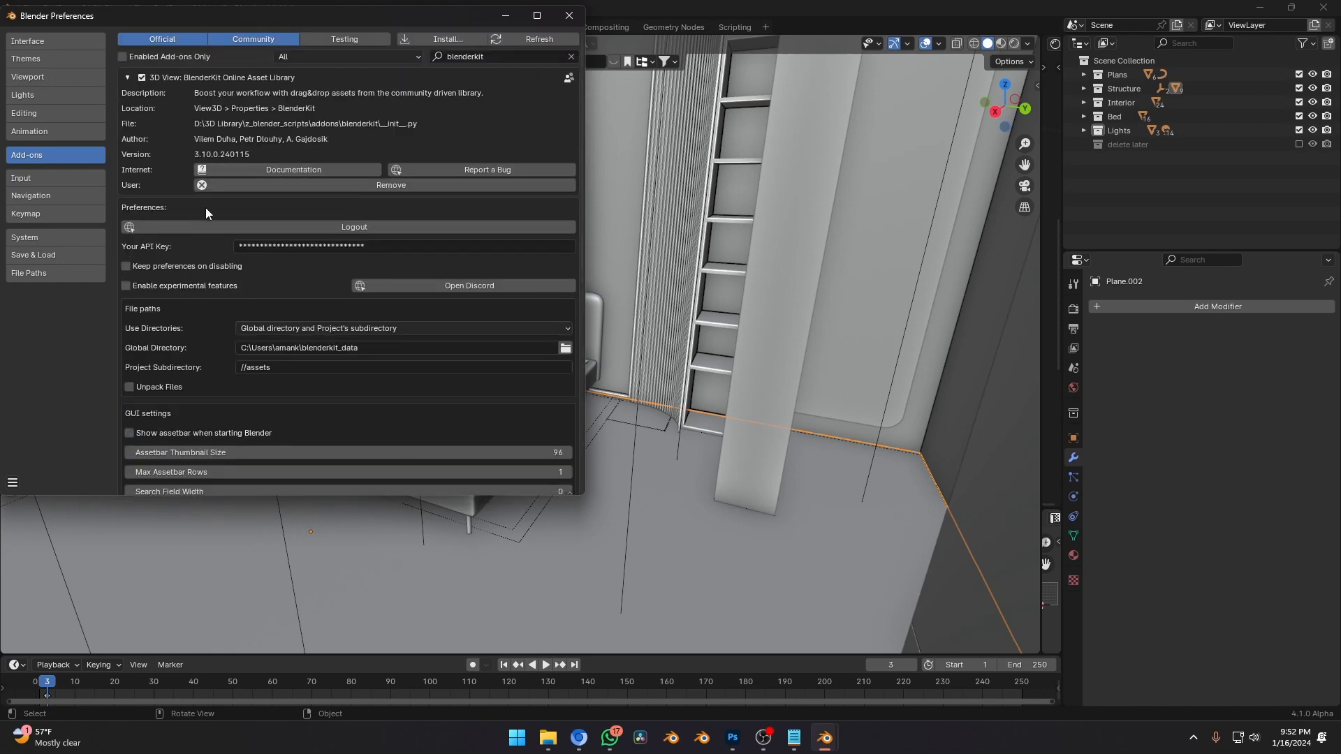
Close the preferences window and expand the BlenderKit search controls in the 3D viewport to show its asset bar.
click(568, 16)
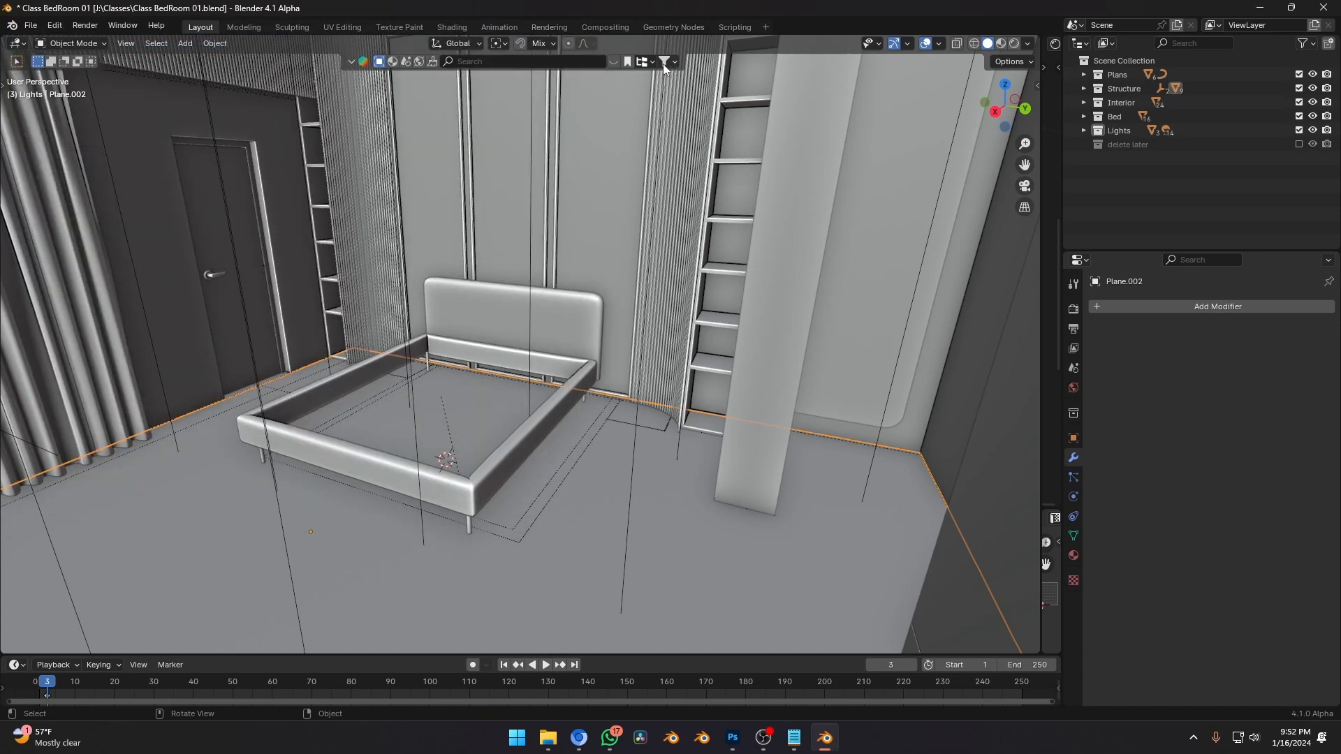
click(351, 61)
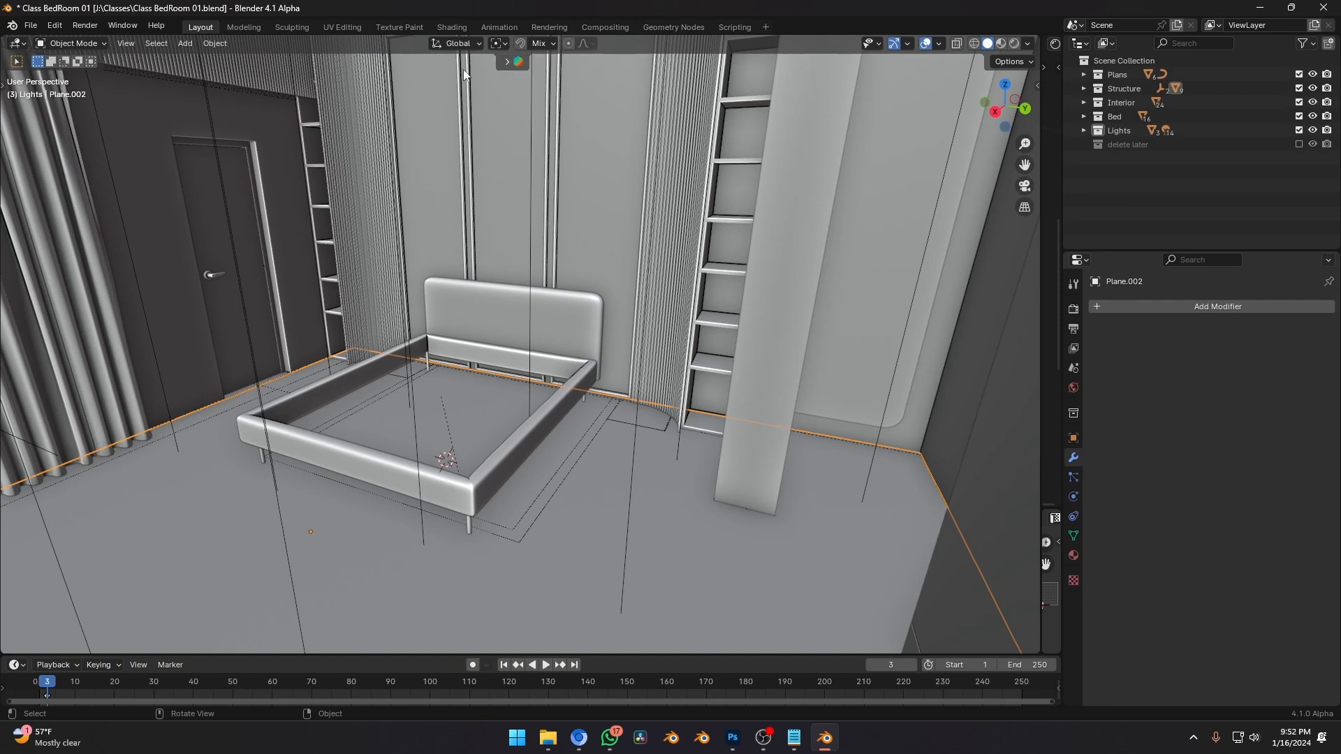
click(504, 63)
click(353, 62)
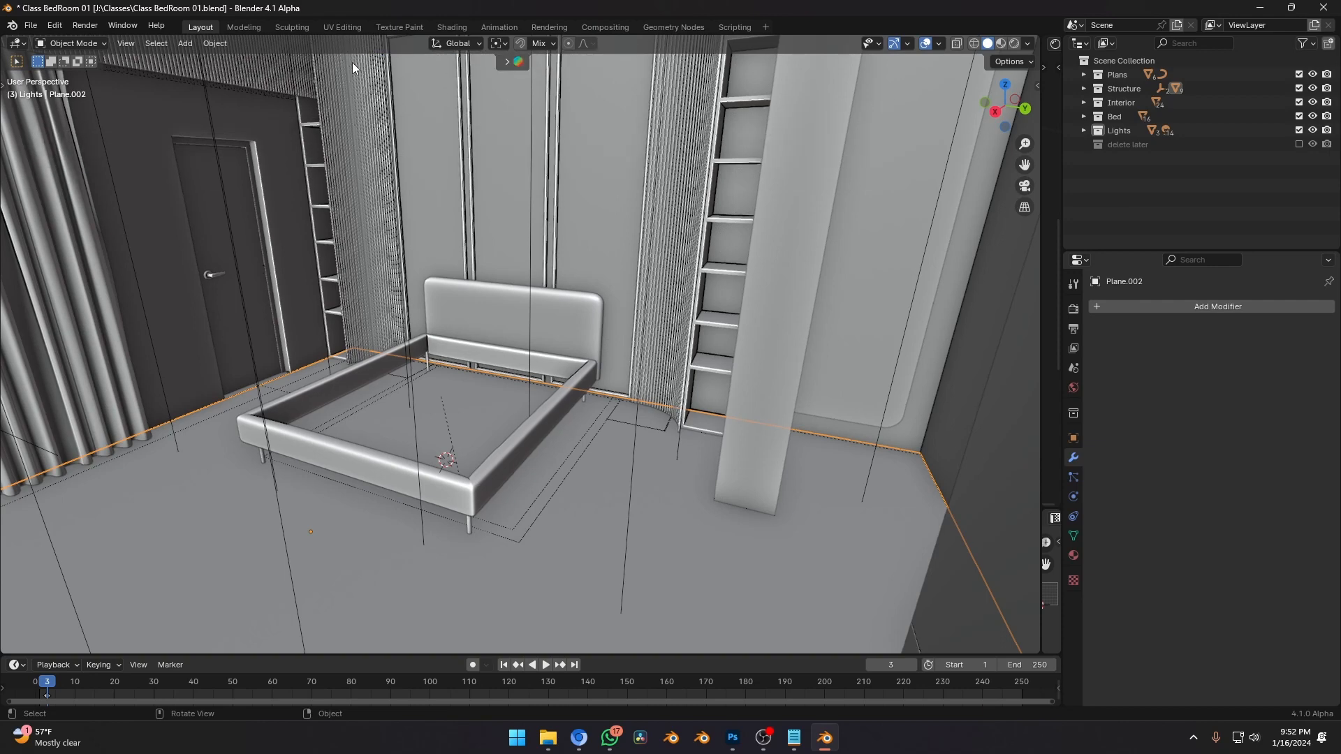
click(506, 63)
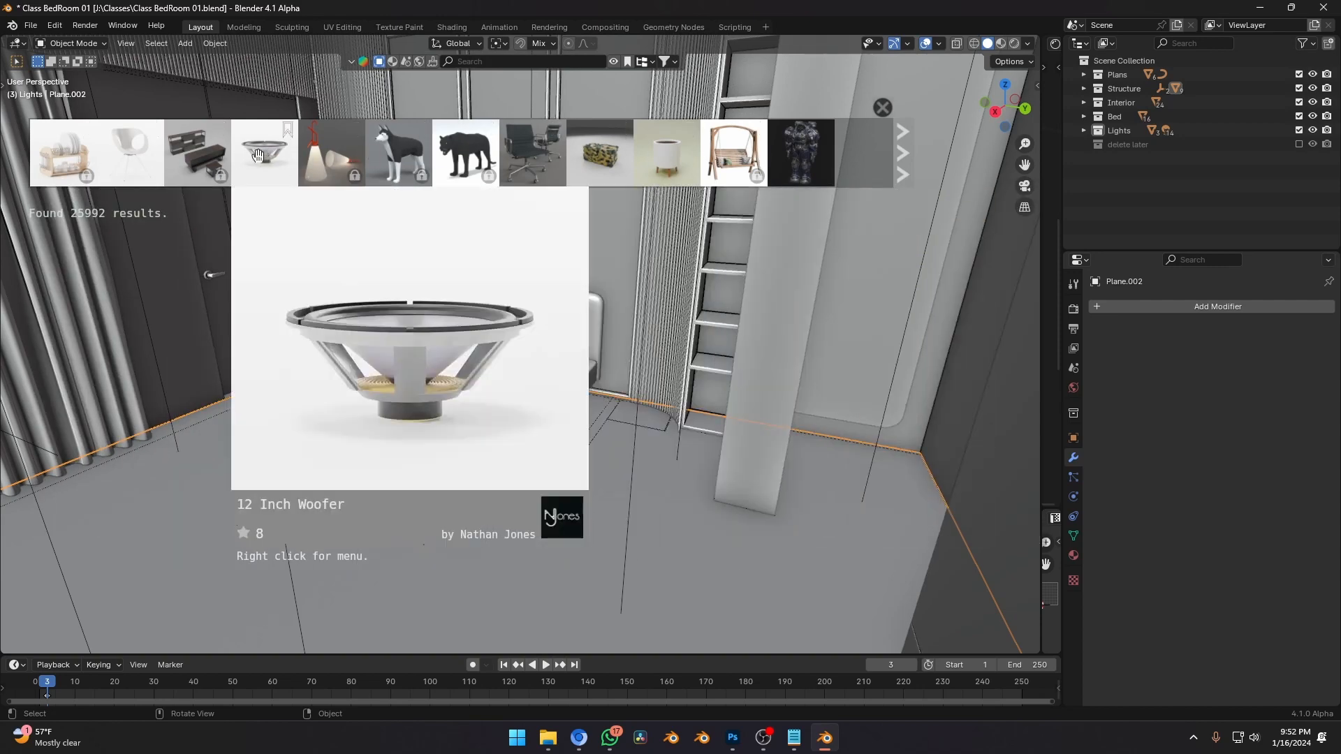
Search the BlenderKit models for "box" and browse through the resulting assets.
click(467, 61)
text(bo)
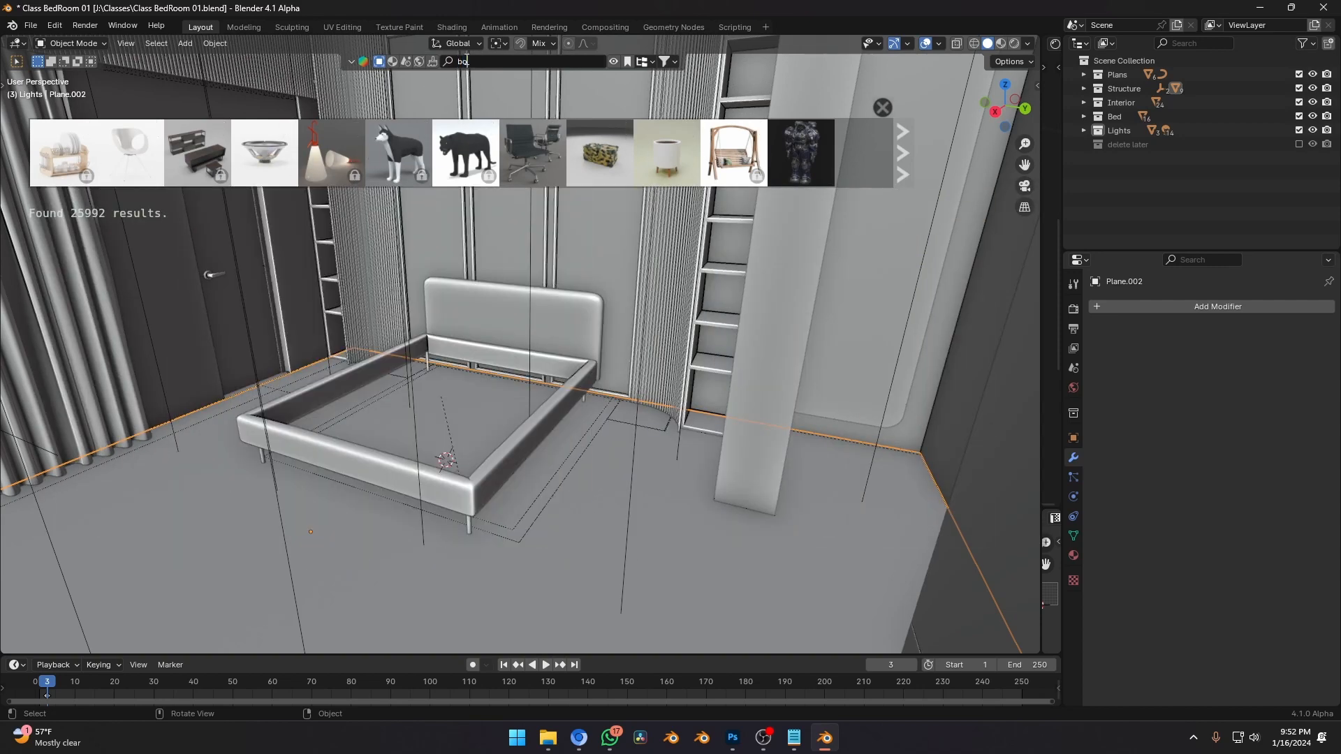
text(x)
key(Return)
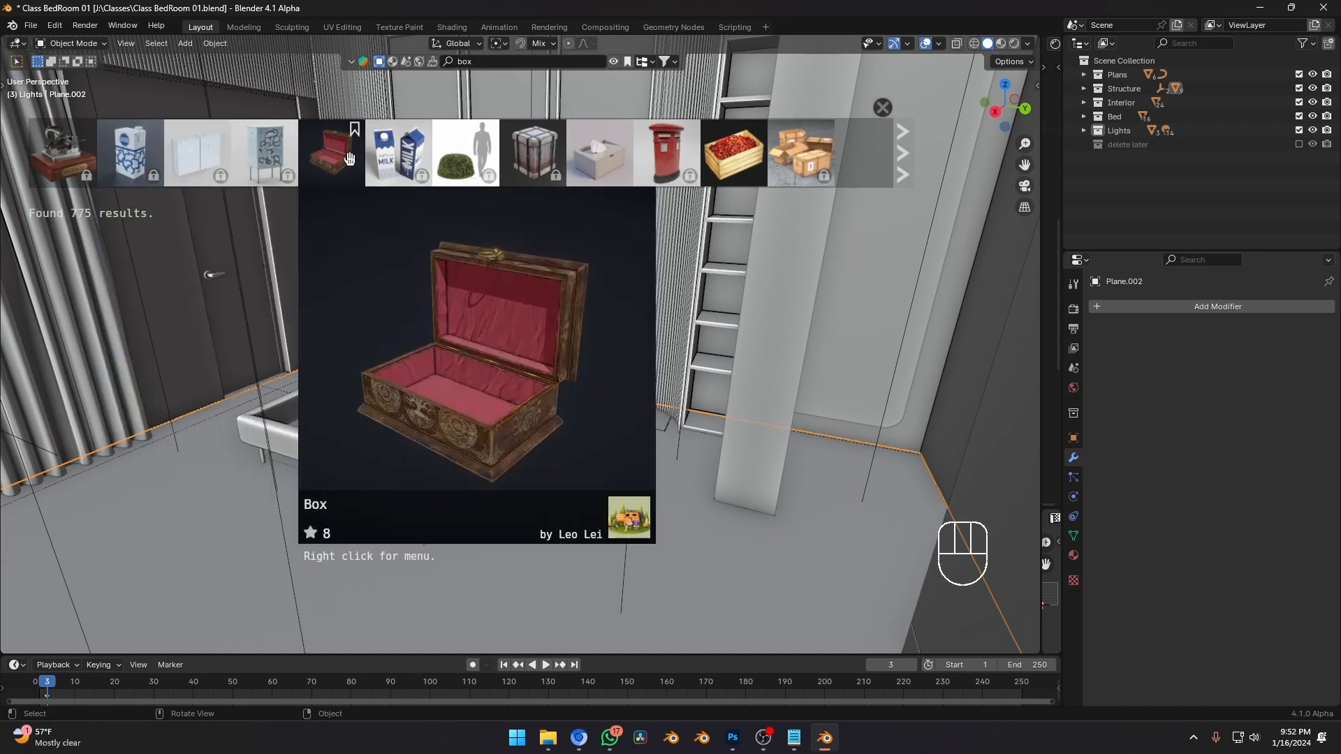
scroll(475, 165, down, 4)
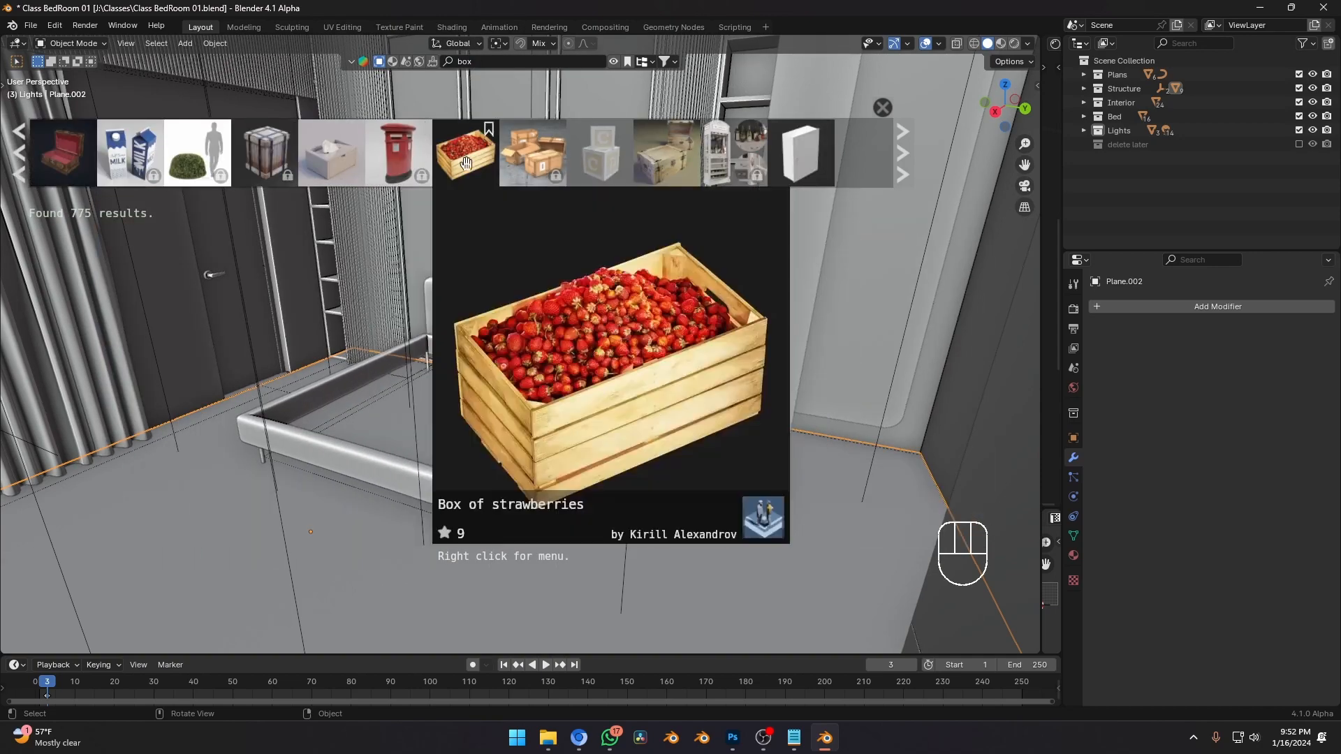
scroll(372, 162, down, 4)
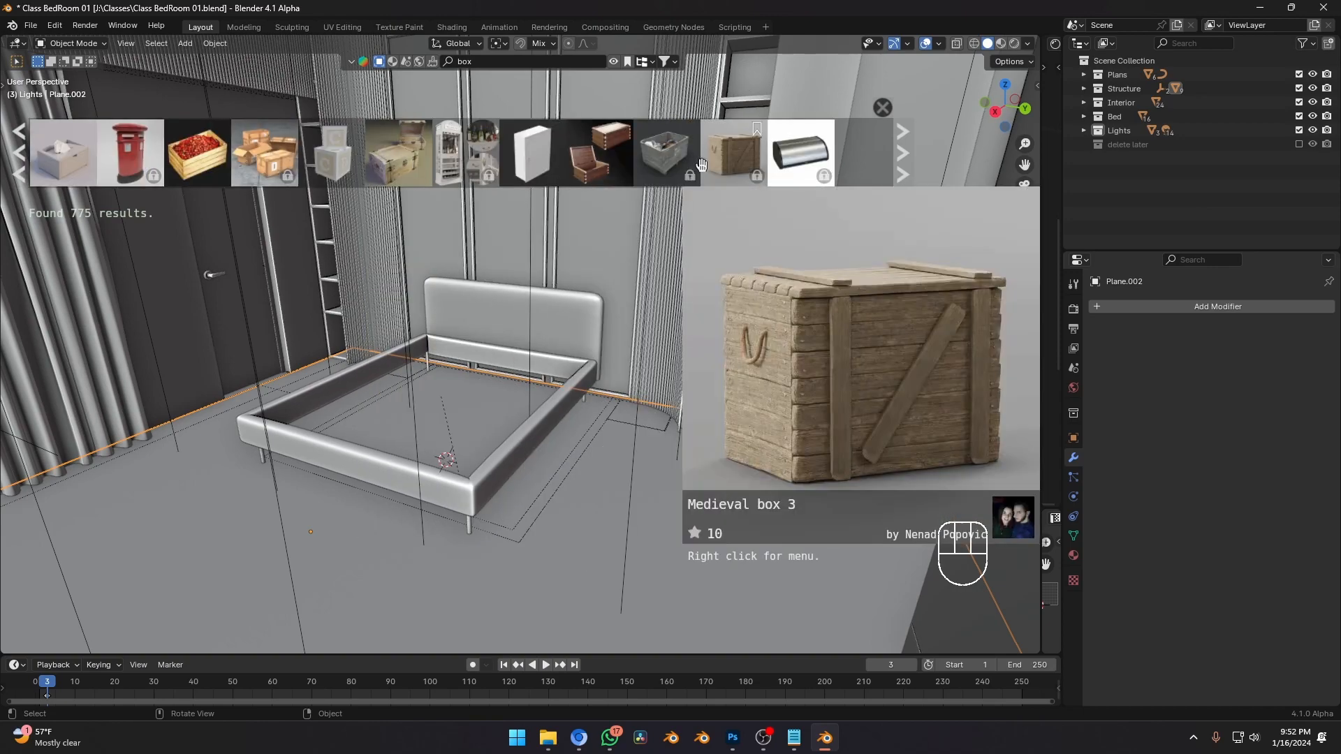
scroll(415, 166, up, 8)
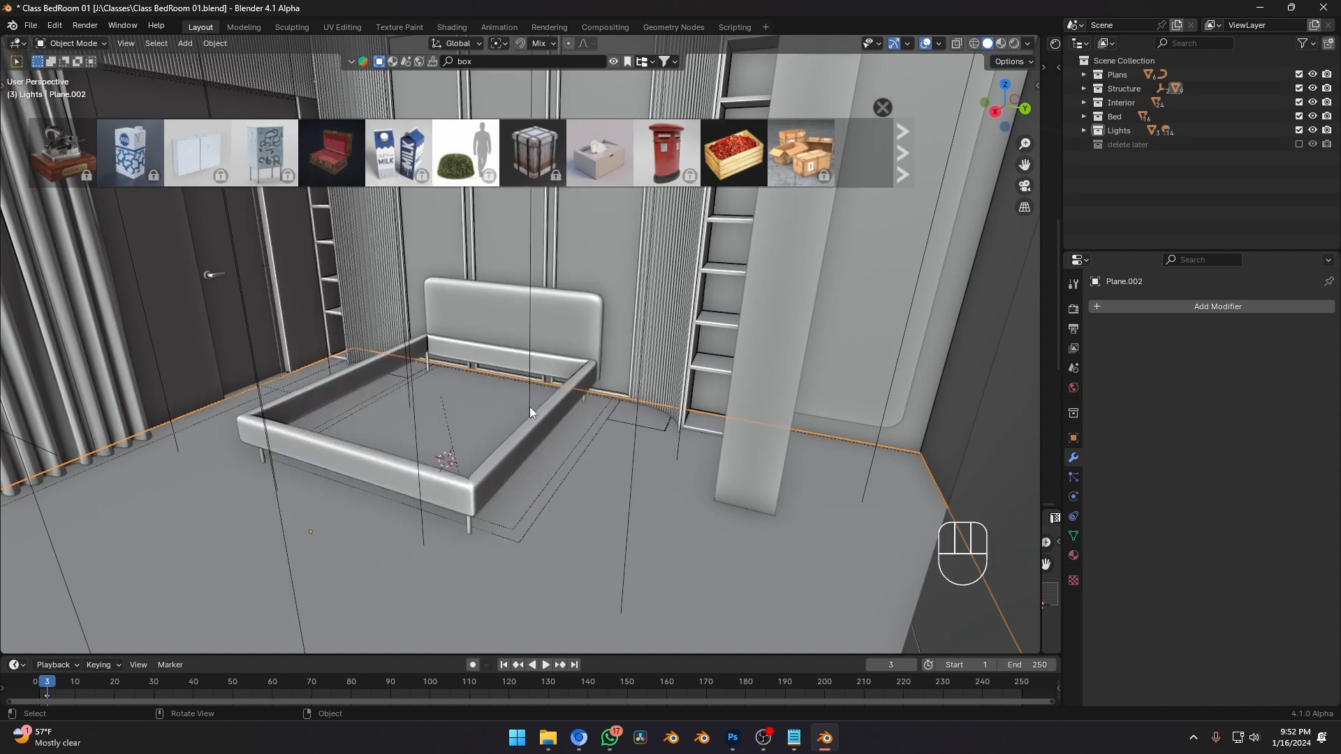
Place the open red-lined Box model on the floor in front of the bed and frame it in the view.
mouse_move(454, 437)
shift+middle_down()
mouse_move(509, 388)
mouse_move(469, 417)
shift+middle_up()
mouse_move(344, 168)
drag(337, 161, 332, 517)
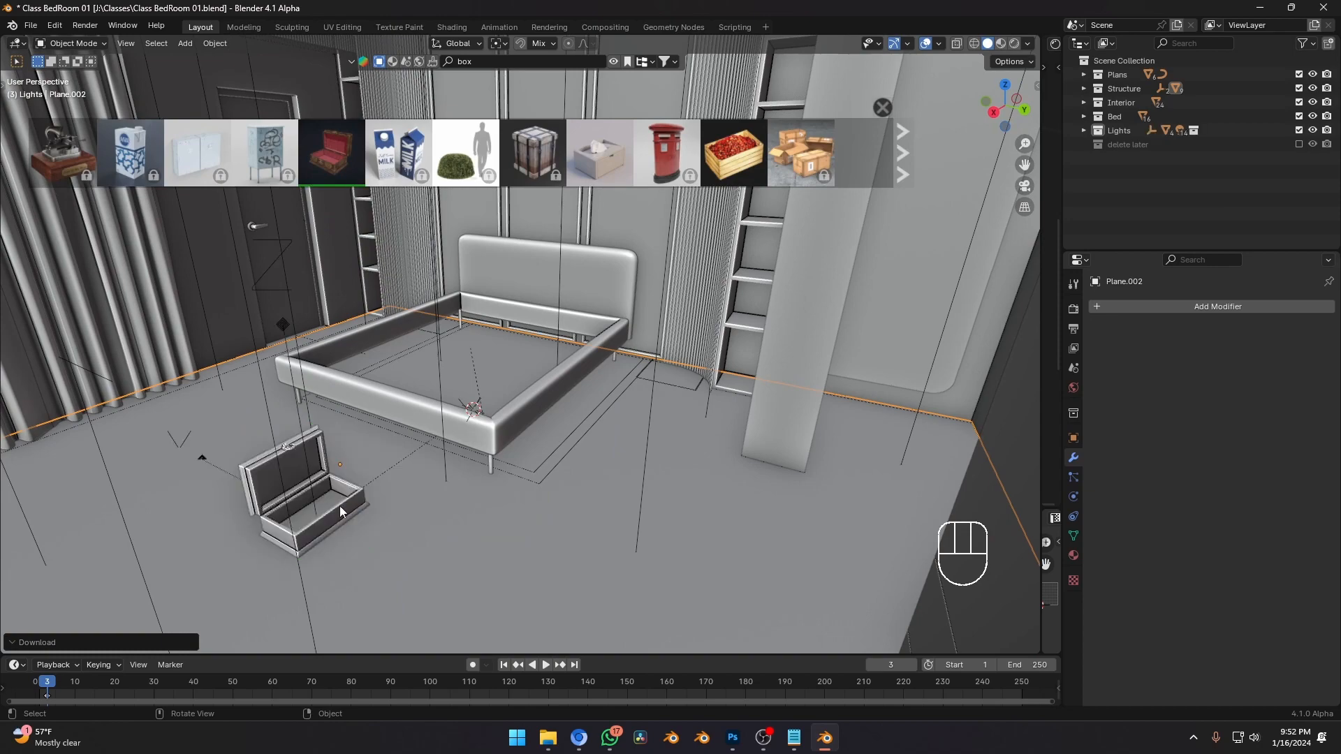
click(320, 520)
key(KP_Decimal)
scroll(468, 492, down, 4)
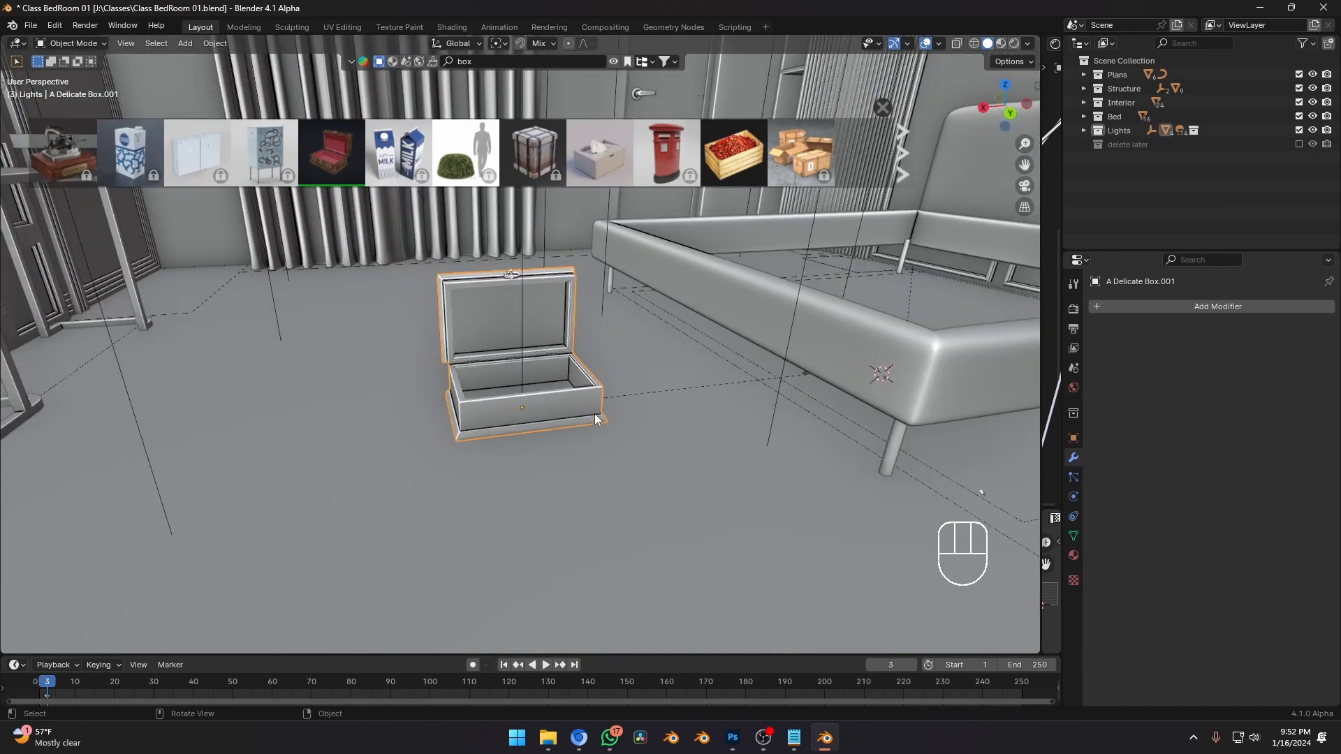
Select the placed box's parent empty and raise the whole box about 24.7" along Z.
click(524, 240)
key(g)
shift+middle_drag(547, 259, 516, 463)
right_click(503, 318)
key(g)
right_click(457, 395)
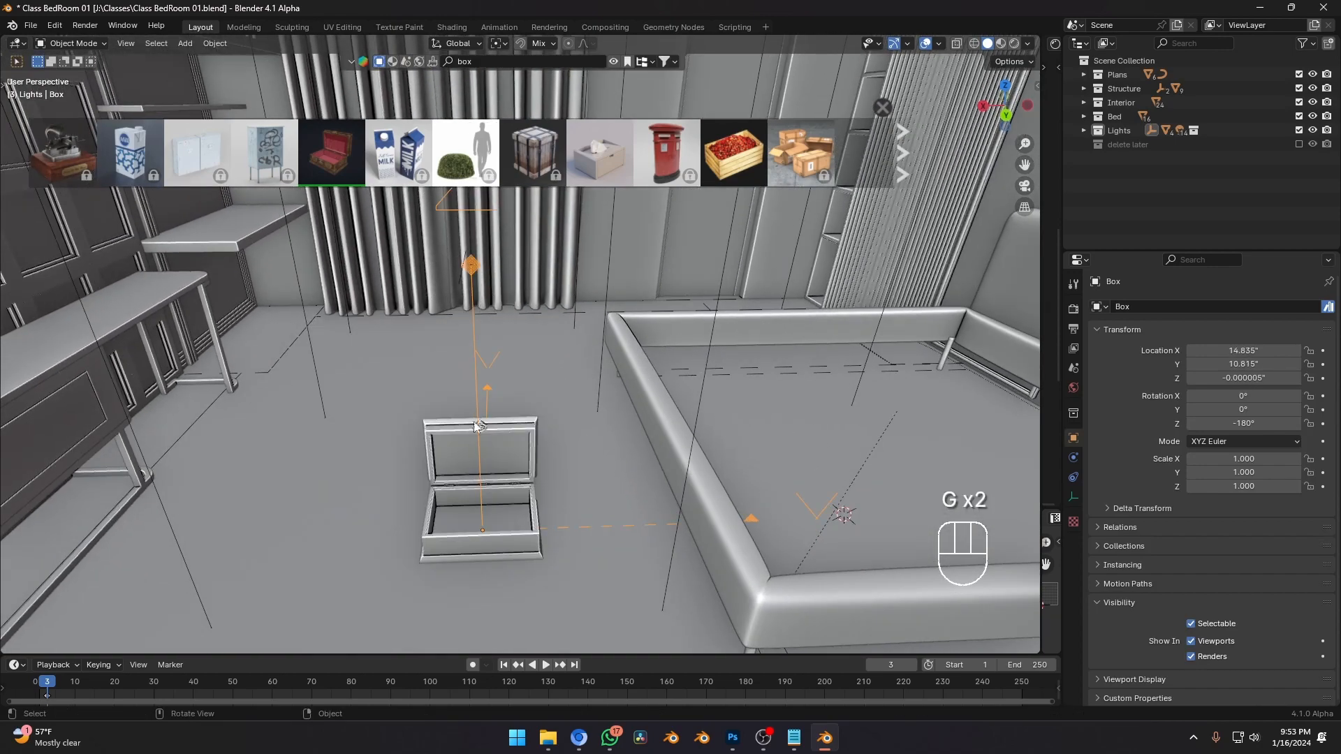
middle_drag(475, 387, 521, 436)
key(g)
middle_click(509, 377)
click(491, 291)
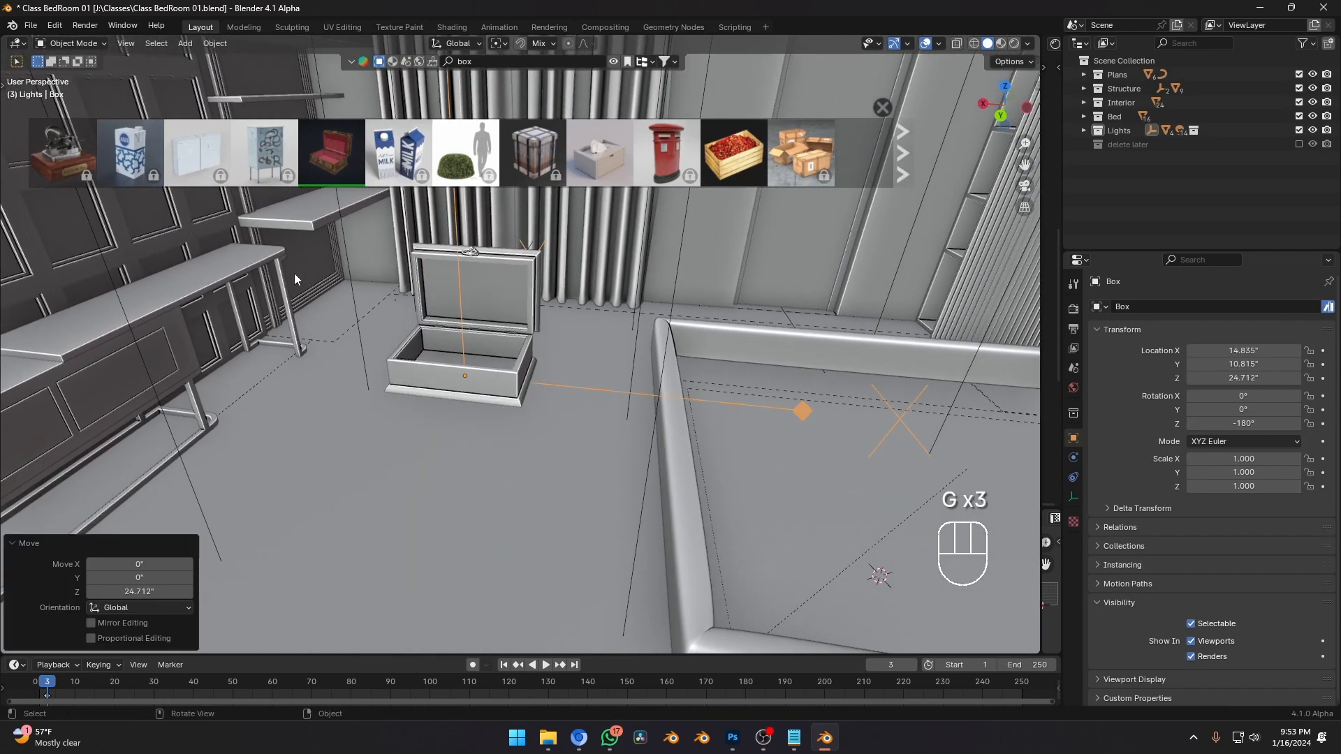
Raise the box slightly to Z 25.245" and move it about 41.7" along X towards the desk.
key(g)
middle_click(294, 286)
click(295, 307)
key(g)
middle_click(463, 275)
click(277, 375)
Rotate the box about Z to about -86° and move it about 17.8" along X onto the desk.
key(grave)
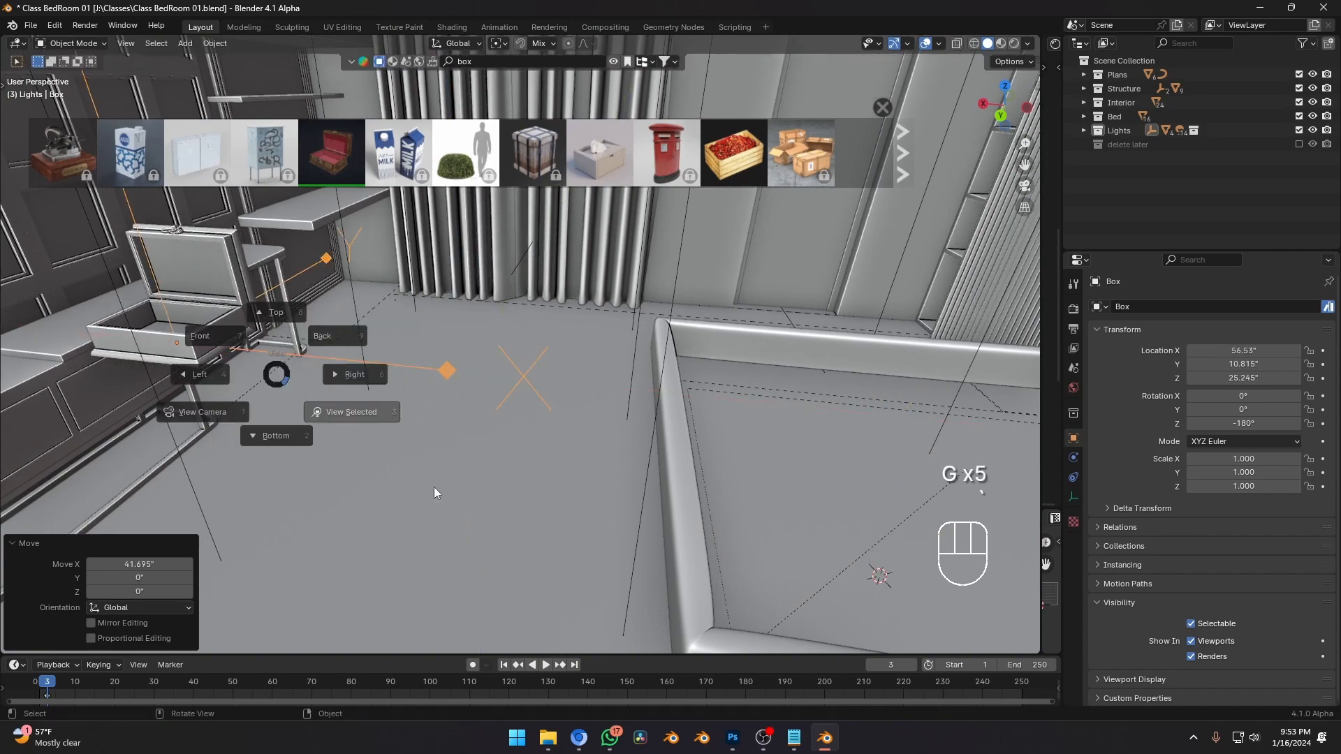
click(434, 493)
scroll(701, 362, down, 2)
shift+middle_drag(701, 363, 622, 423)
scroll(621, 423, down, 4)
key(r)
middle_click(587, 328)
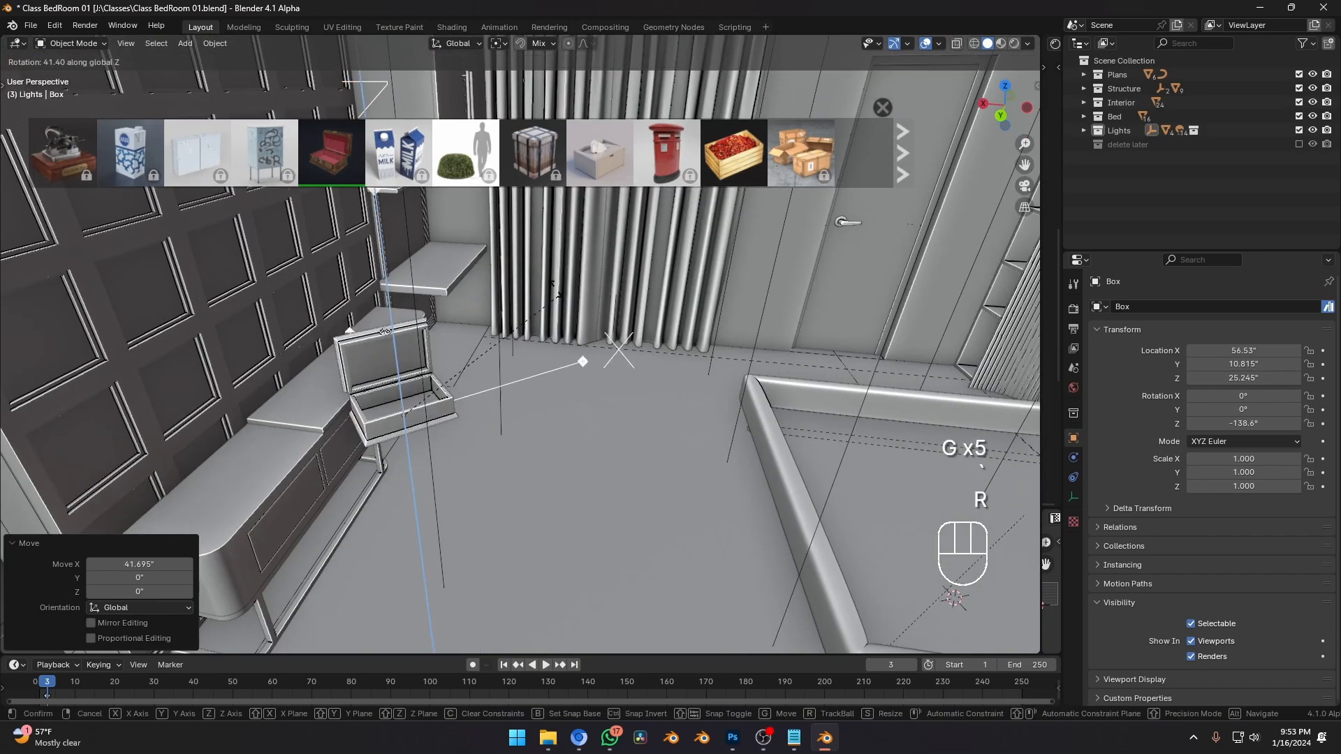
click(455, 317)
key(g)
middle_click(434, 311)
click(377, 307)
Slide the box along Y to about -11.7" on the desk and rotate it -5.39° about Z.
middle_drag(520, 360, 470, 396)
key(g)
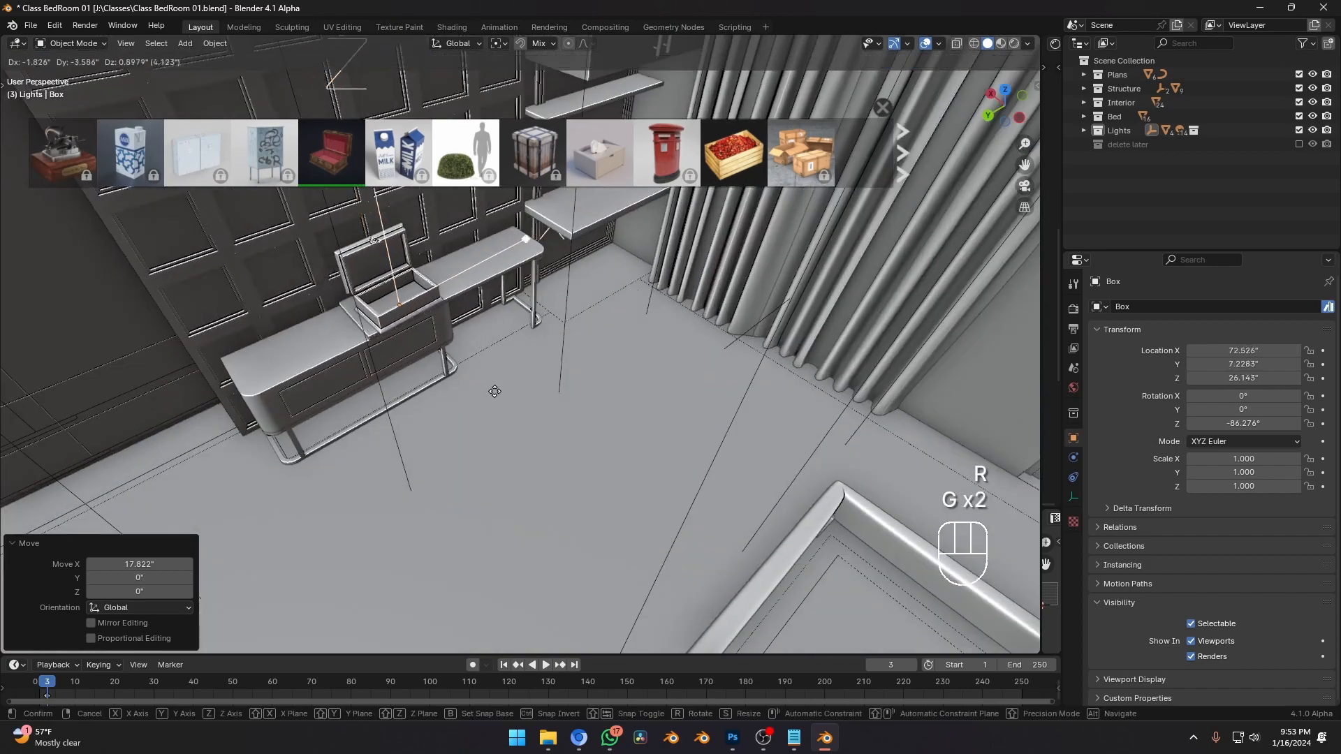
middle_click(495, 391)
click(557, 365)
key(grave)
click(643, 405)
key(r)
middle_click(712, 401)
click(634, 420)
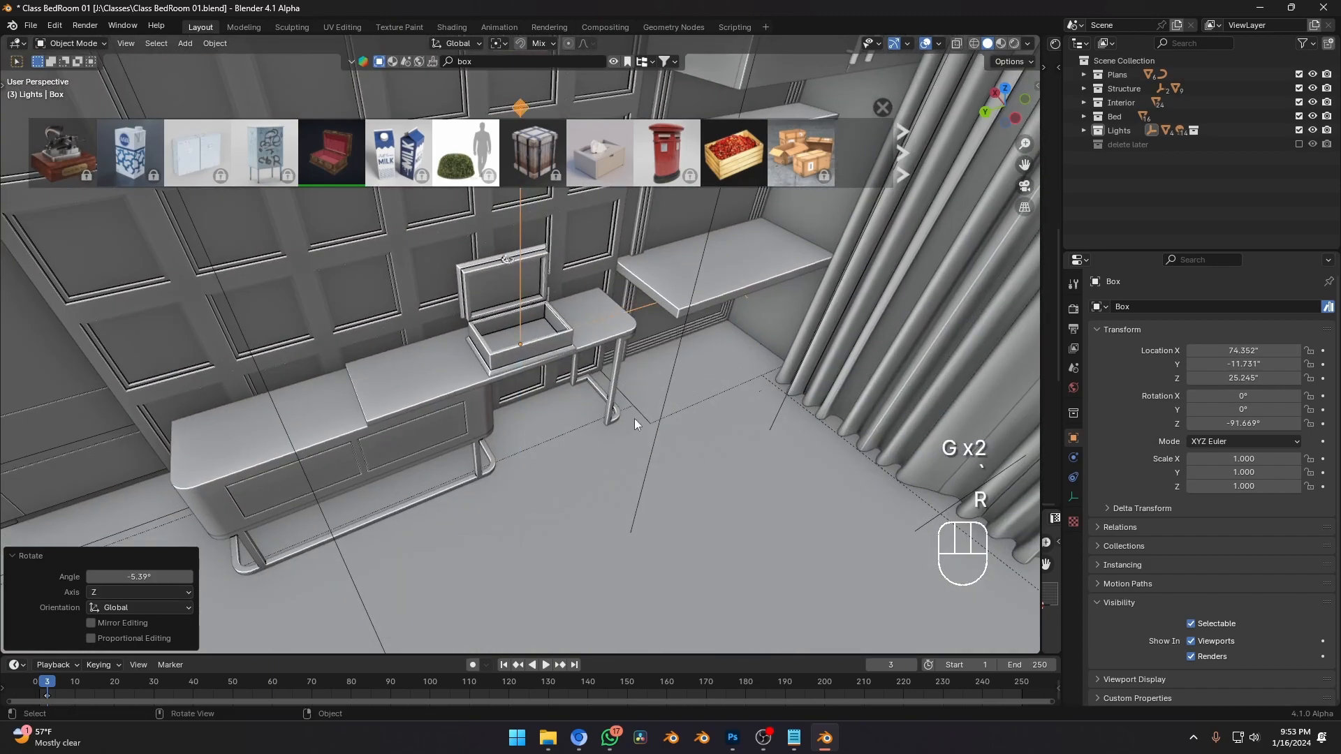
Shift the box along Y to about -14.9" and scale it uniformly to 0.605.
key(g)
middle_click(644, 421)
click(653, 419)
key(s)
click(710, 413)
middle_drag(559, 410, 599, 405)
scroll(600, 405, up, 3)
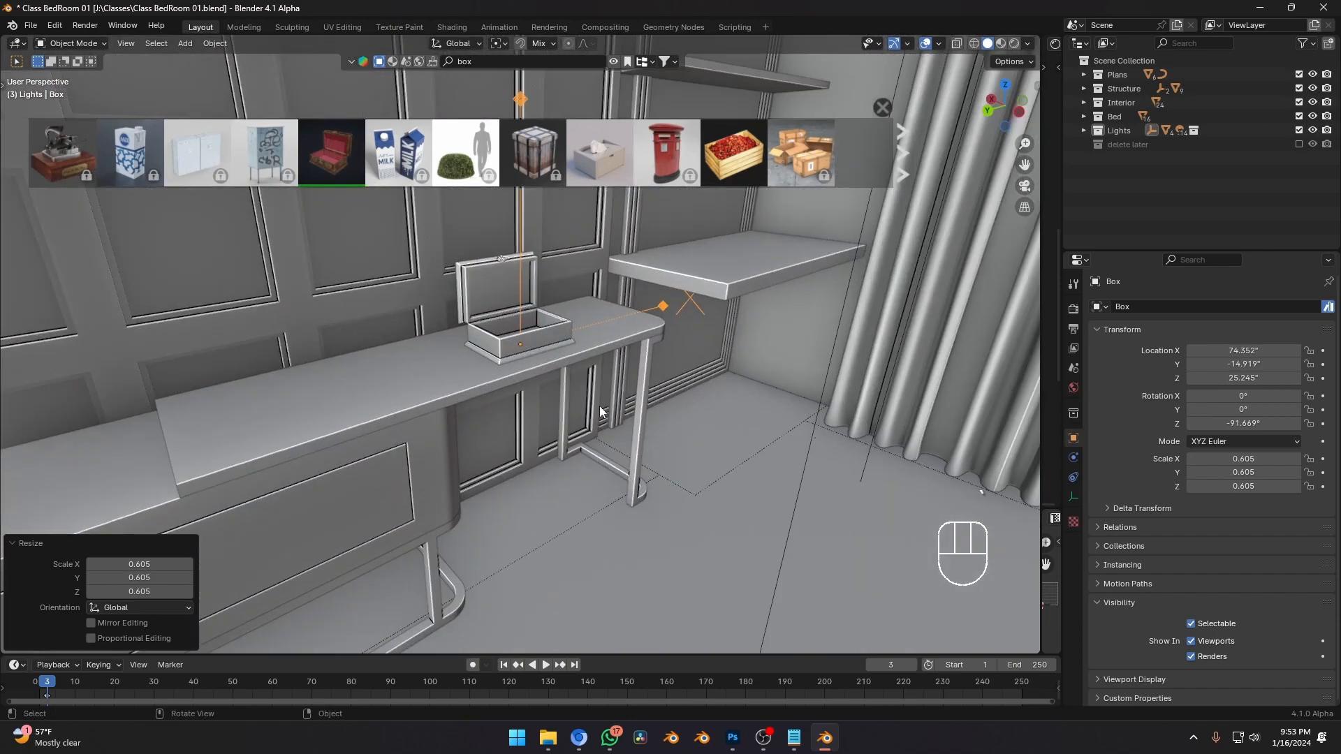
shift+middle_drag(509, 332, 502, 394)
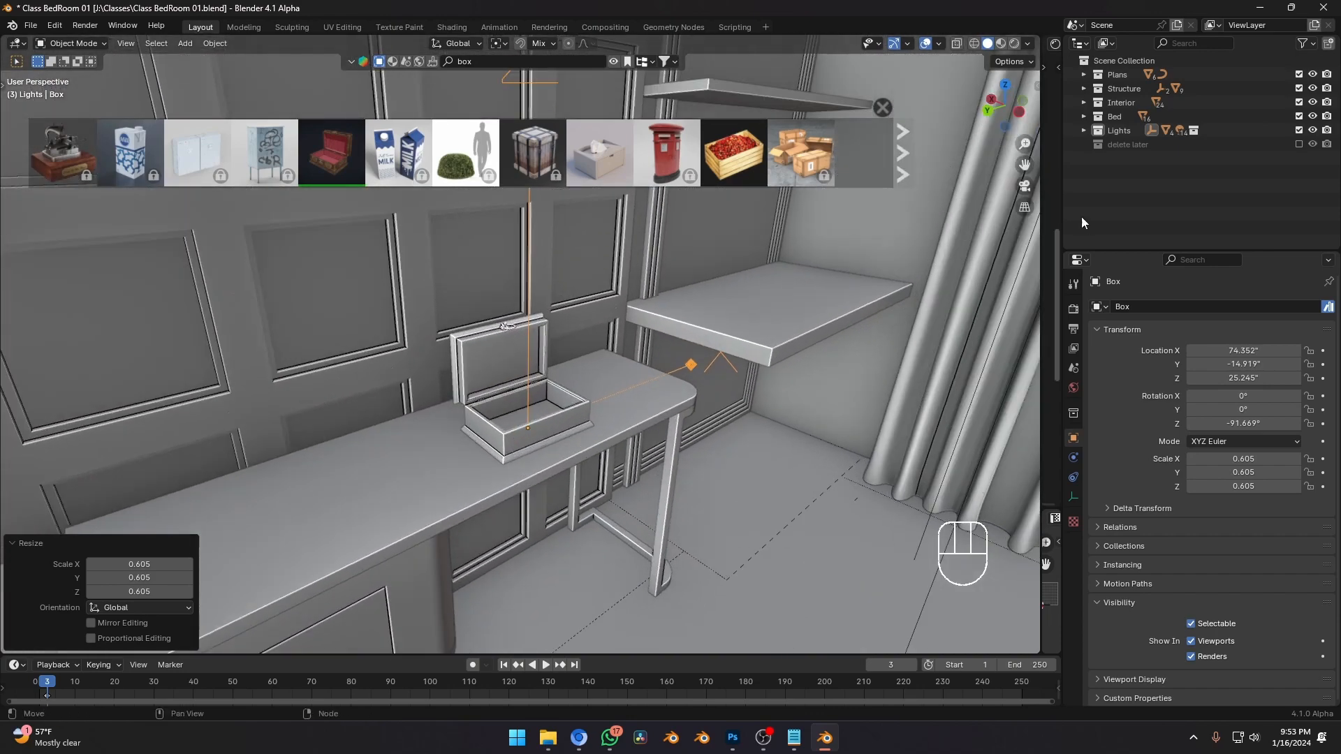
Expand the Lights collection and delete the Box collection inside it together with its hierarchy.
click(1084, 131)
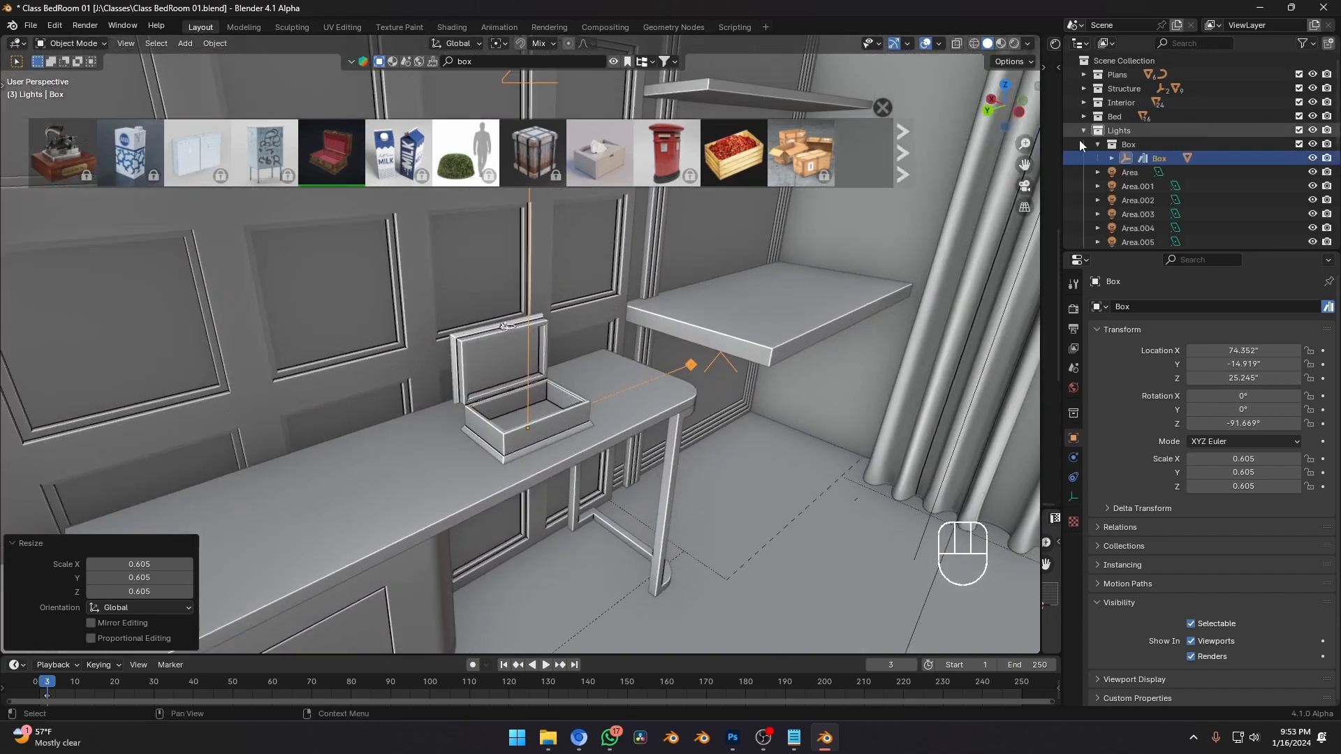
click(1140, 144)
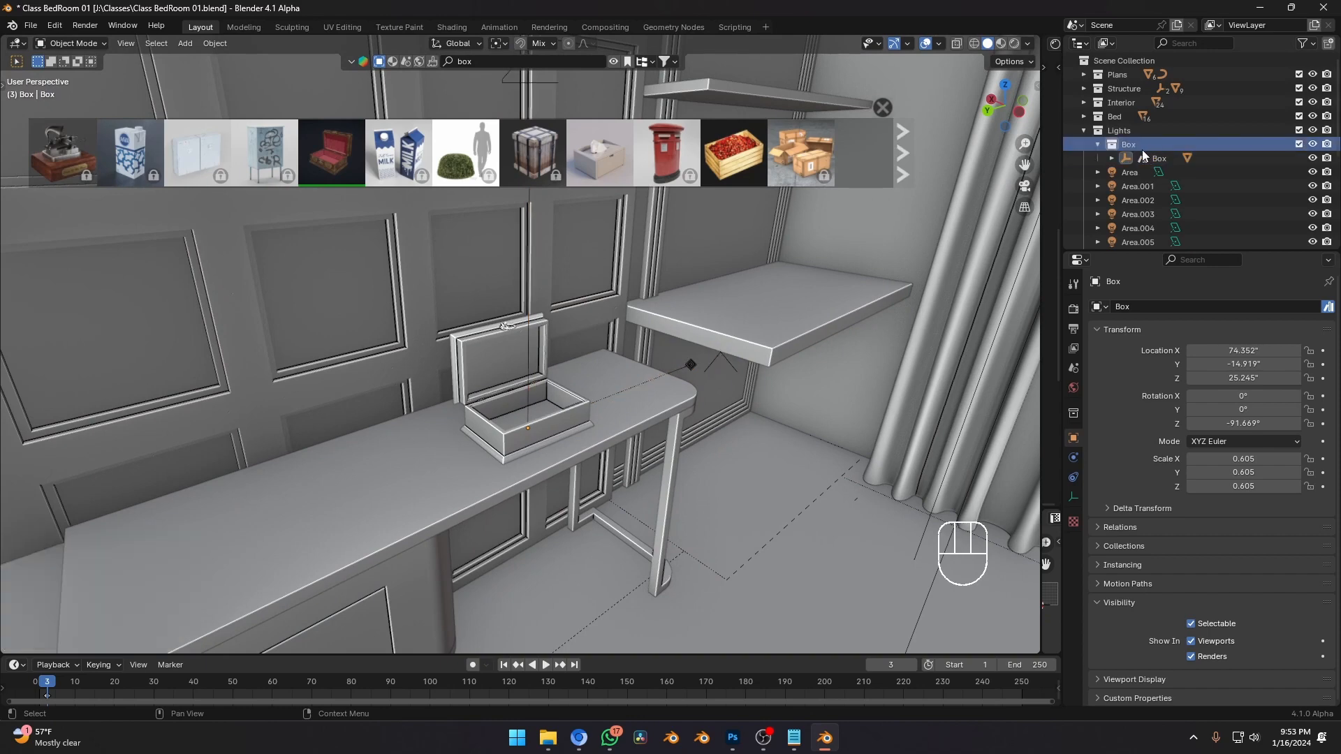
right_click(1130, 145)
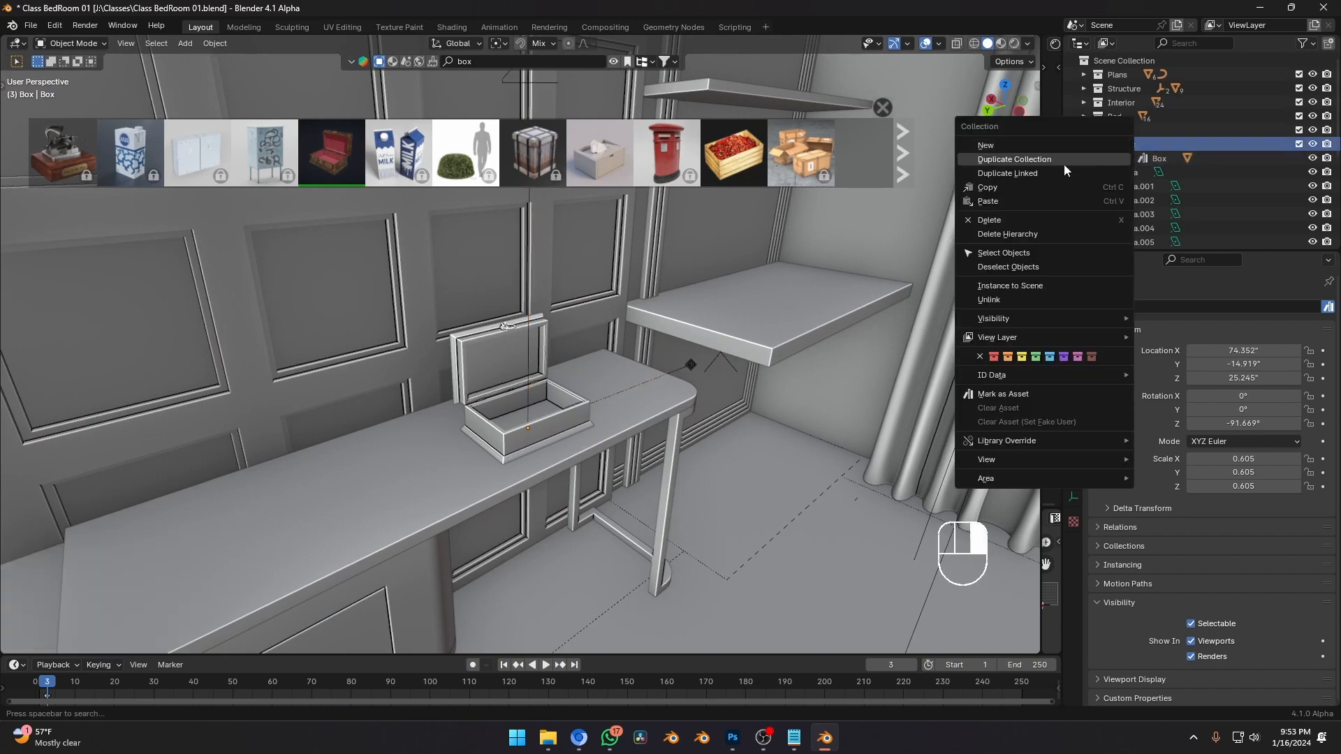
click(1006, 235)
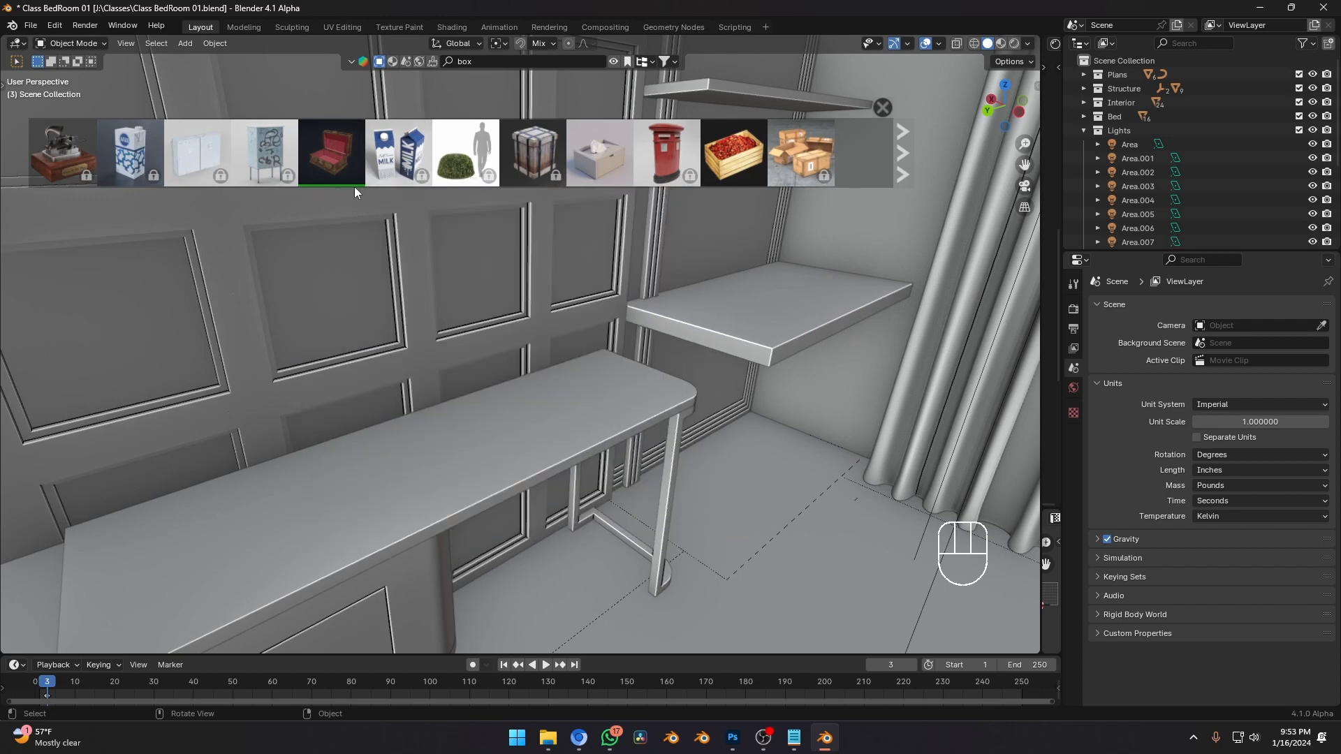
Place the red-lined Box model directly on the desktop and select the children of its parent empty.
mouse_move(350, 160)
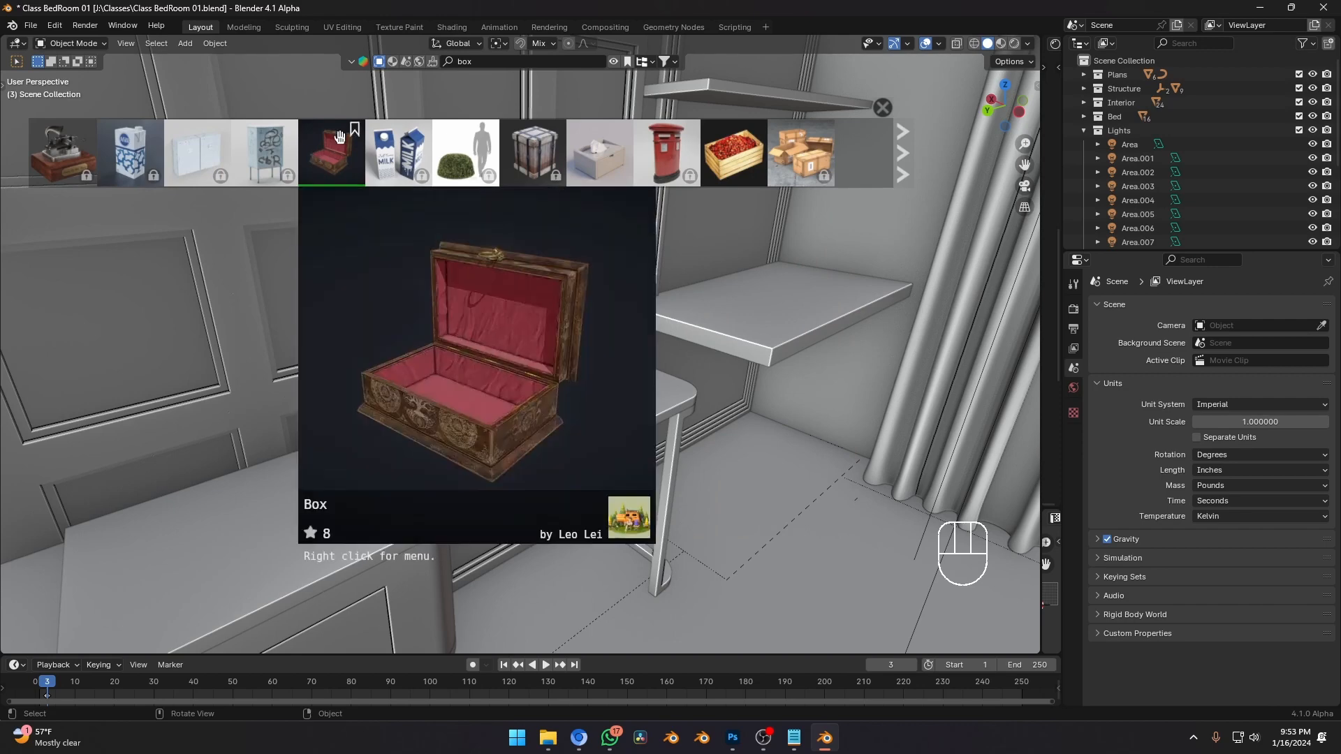
drag(328, 157, 541, 455)
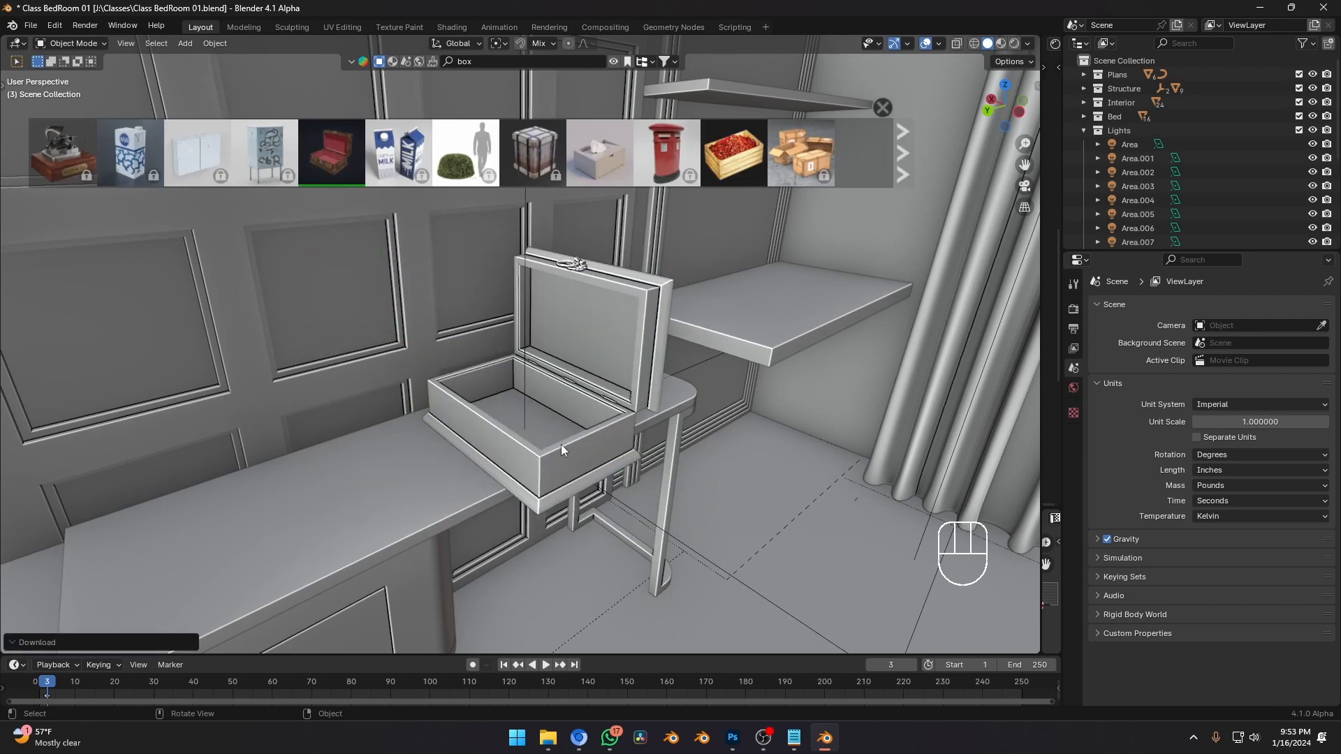
key(ctrl+z)
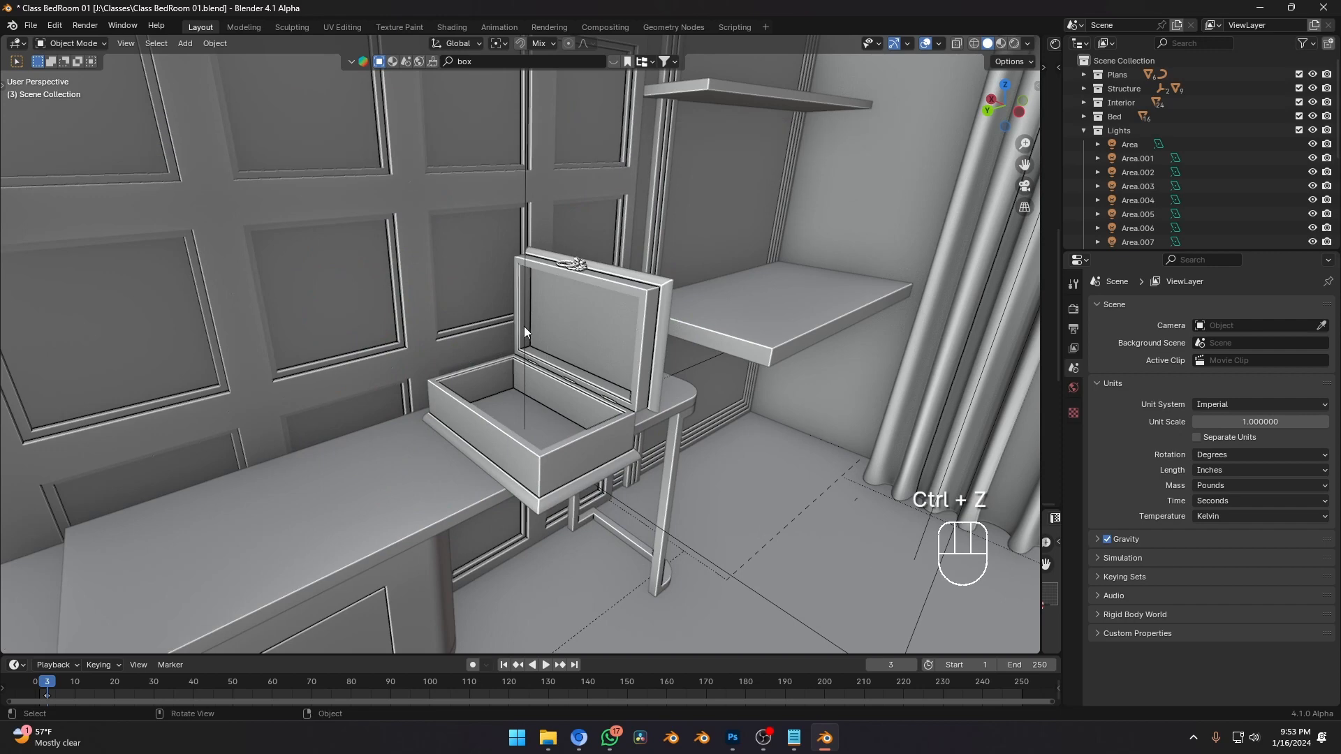
key(shift+g)
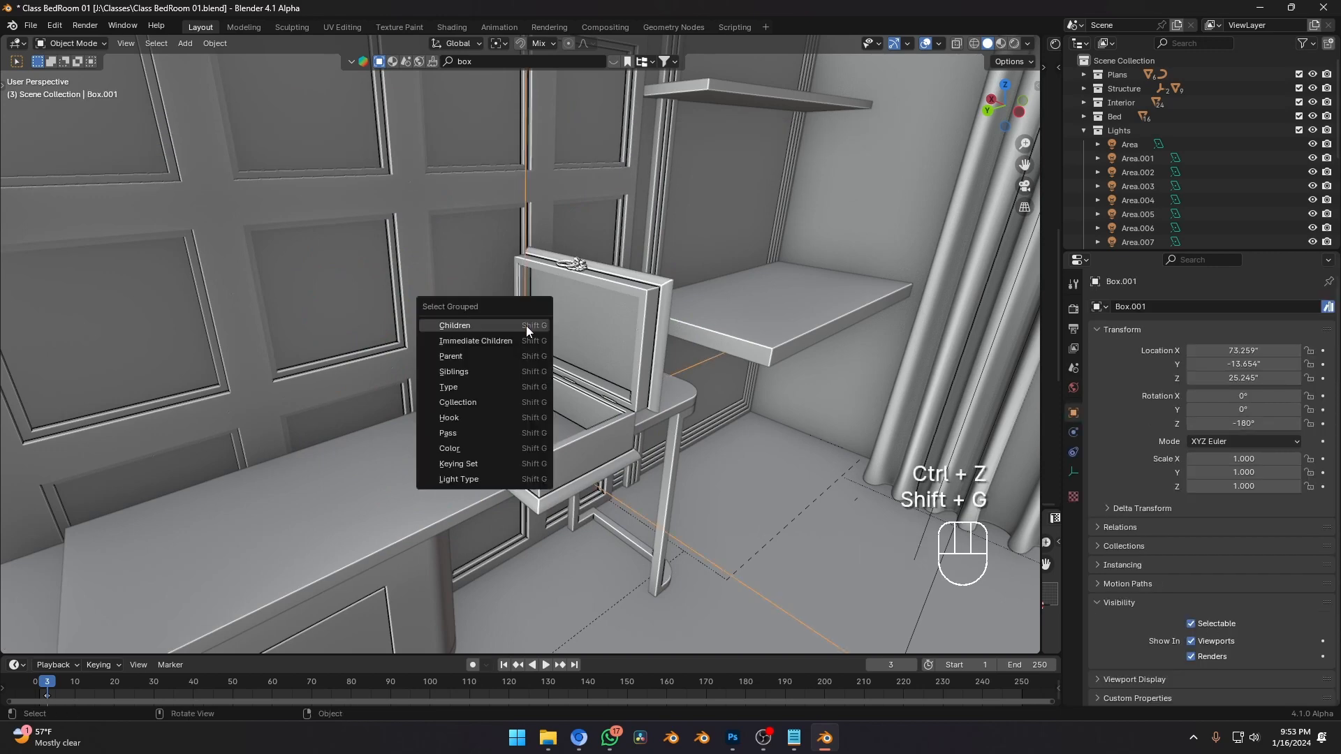
click(526, 325)
Collapse the Lights collection, delete the new Box collection with its hierarchy, and make the Scene Collection active.
click(1084, 131)
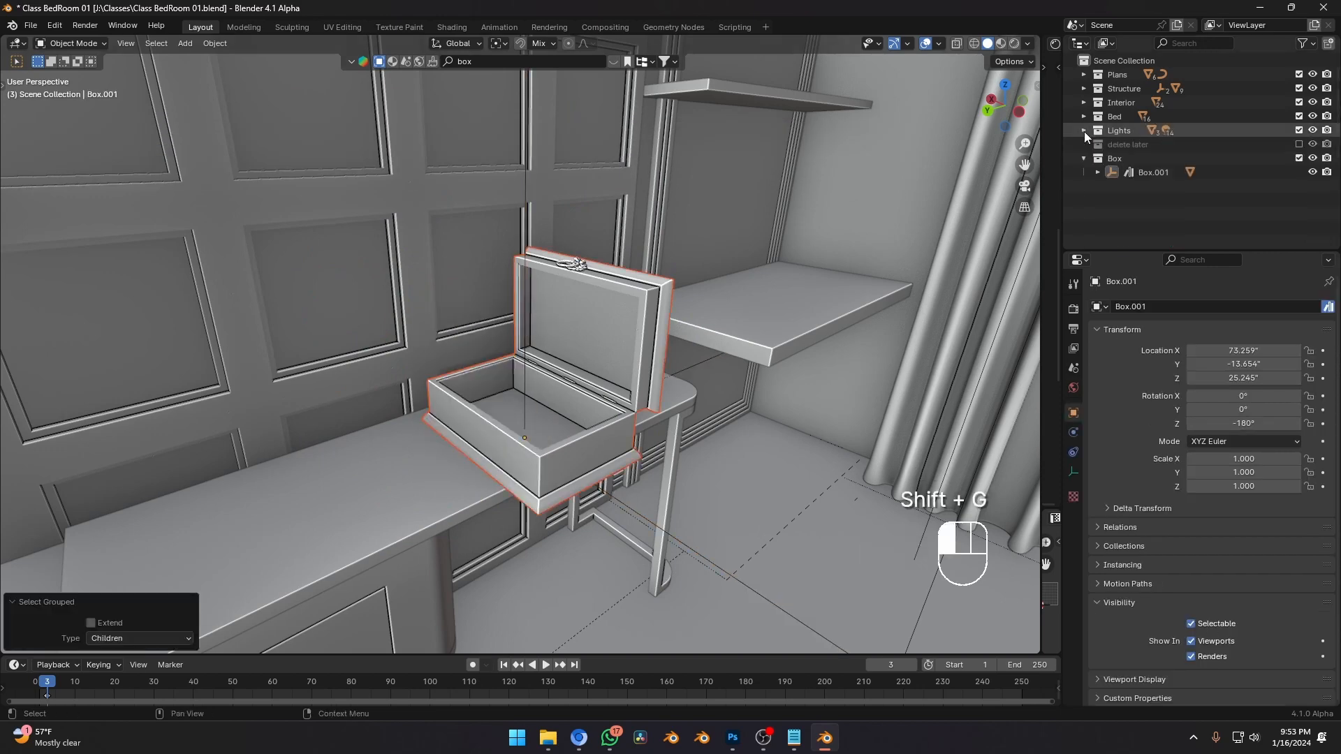
right_click(1125, 158)
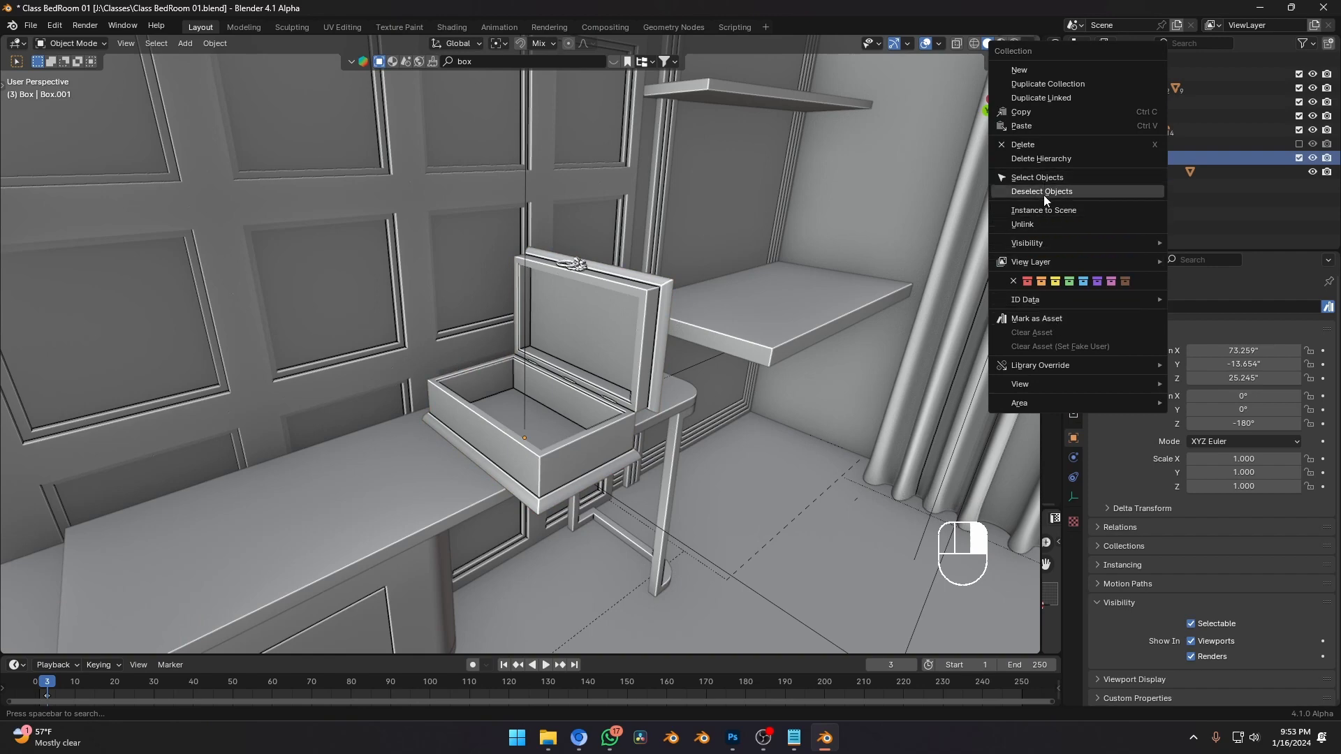
click(1041, 159)
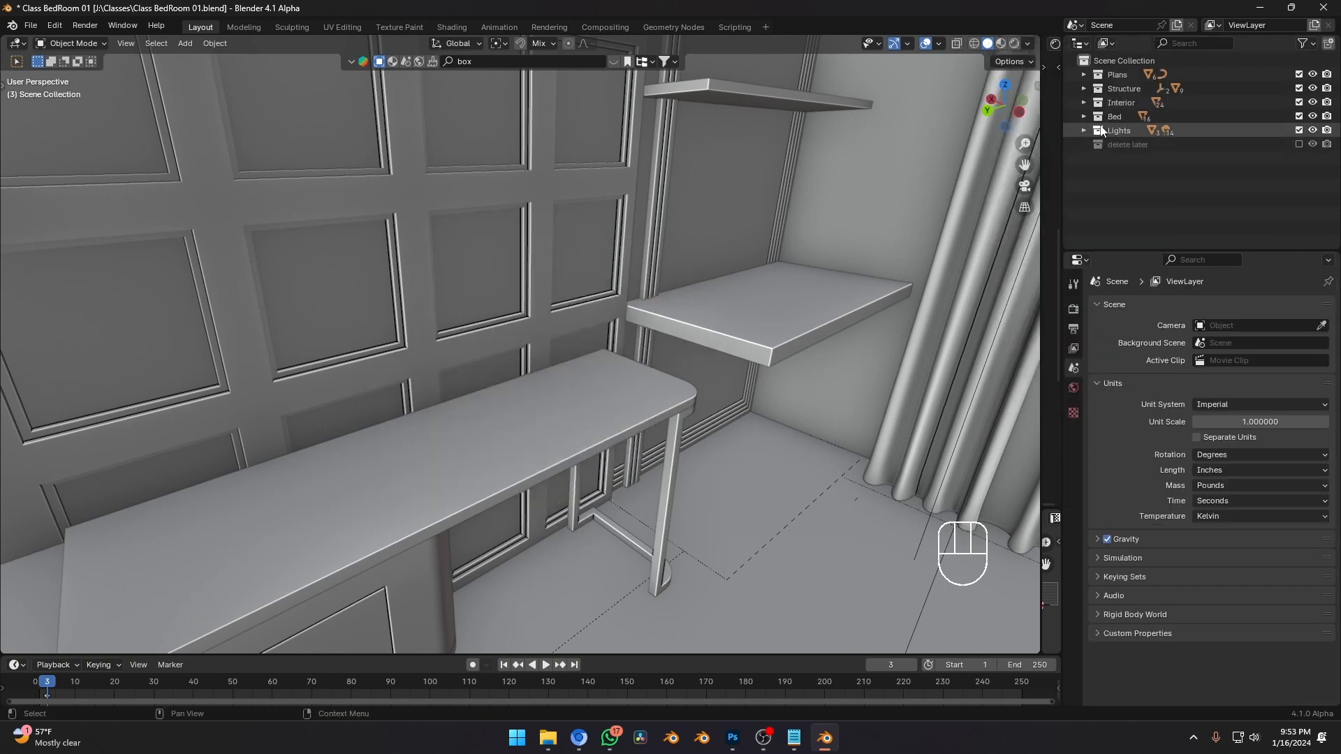
click(1123, 61)
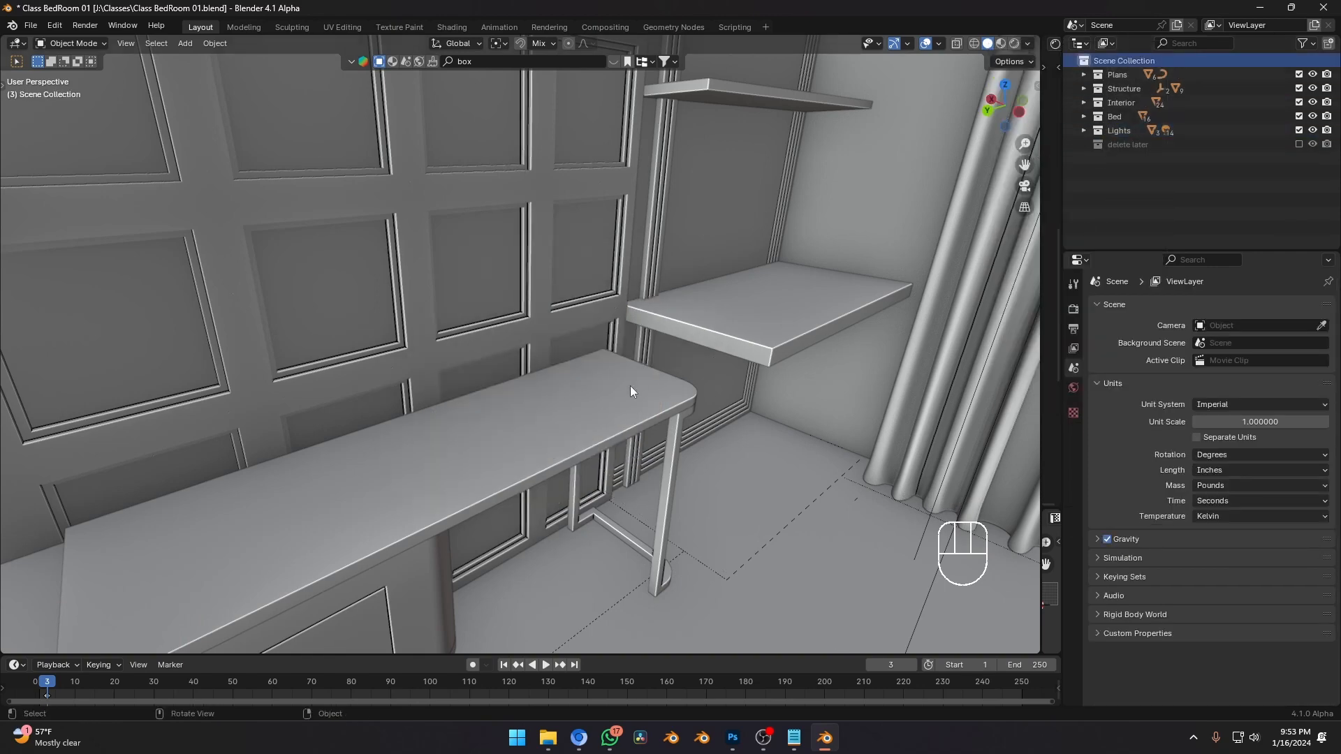
Turn towards the curtains, show the BlenderKit asset bar again and browse the box models.
scroll(629, 387, down, 1)
key(shift+grave)
click(655, 45)
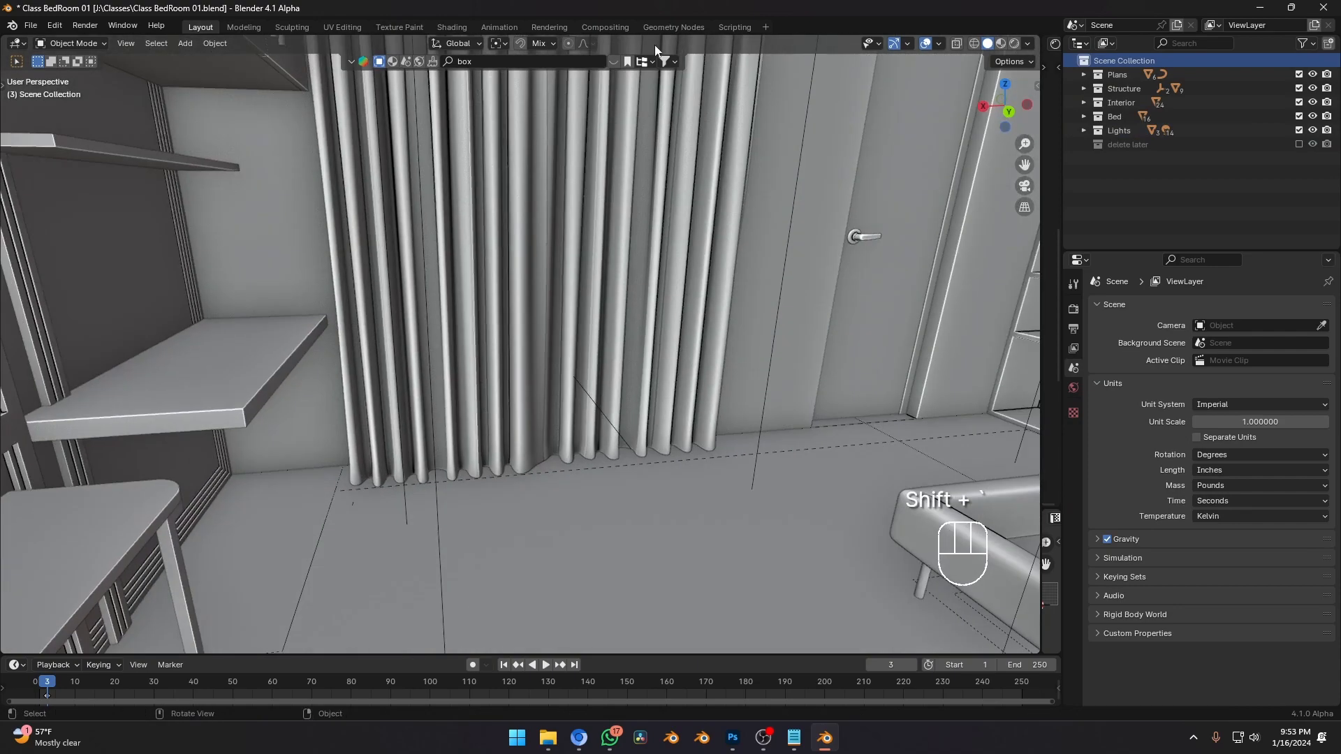
click(614, 63)
click(614, 62)
click(616, 65)
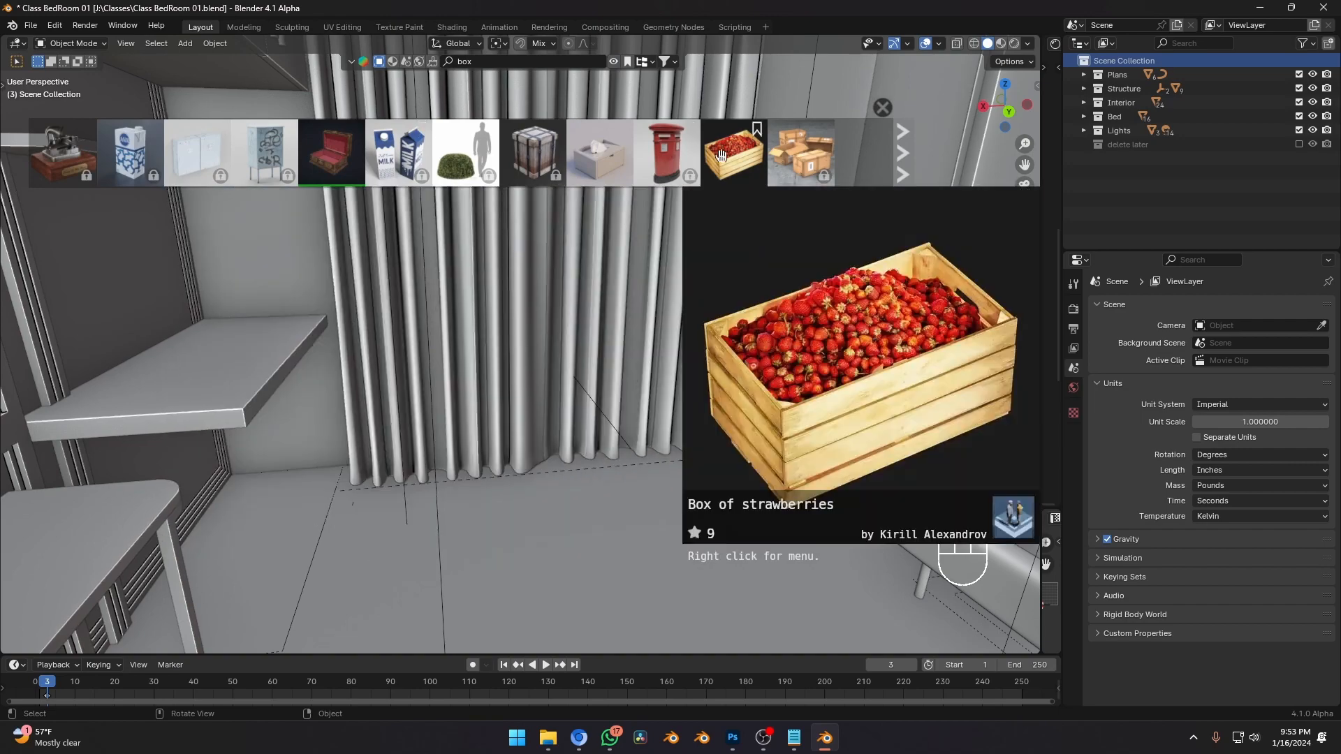
scroll(491, 156, down, 2)
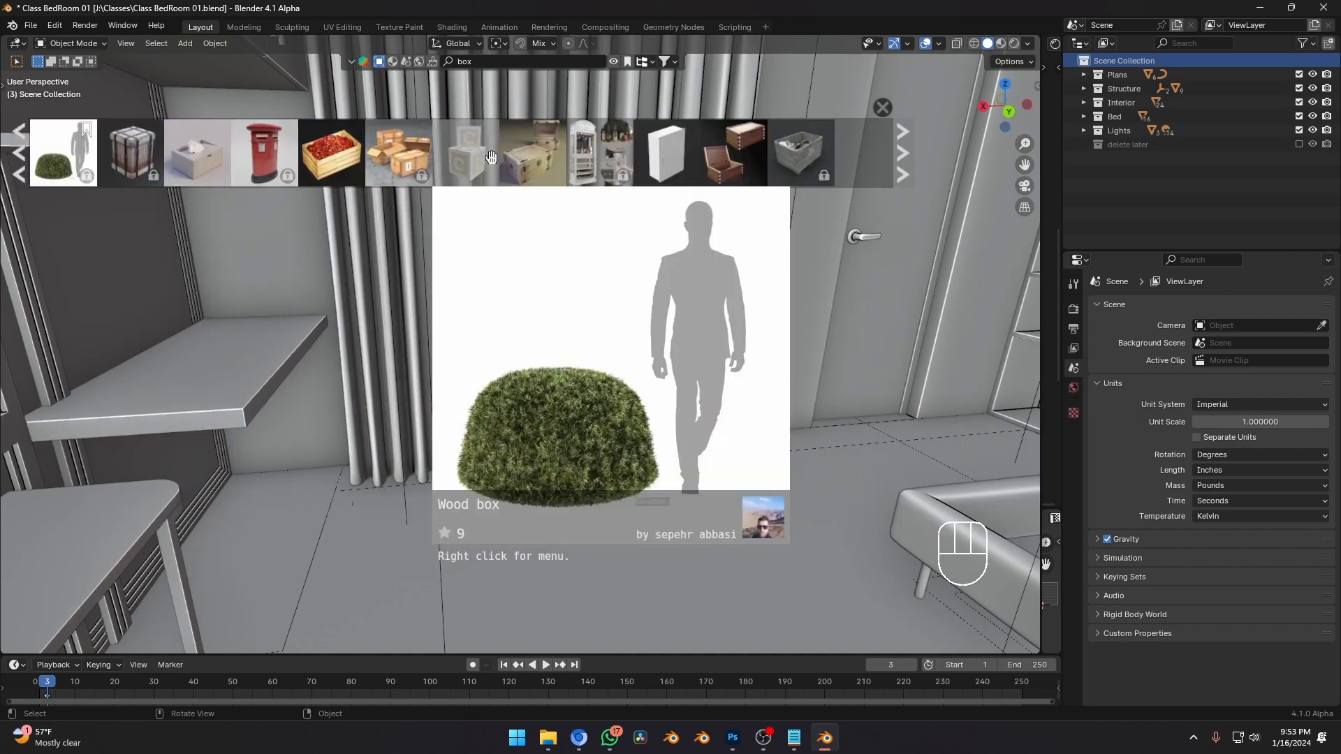
scroll(491, 156, up, 2)
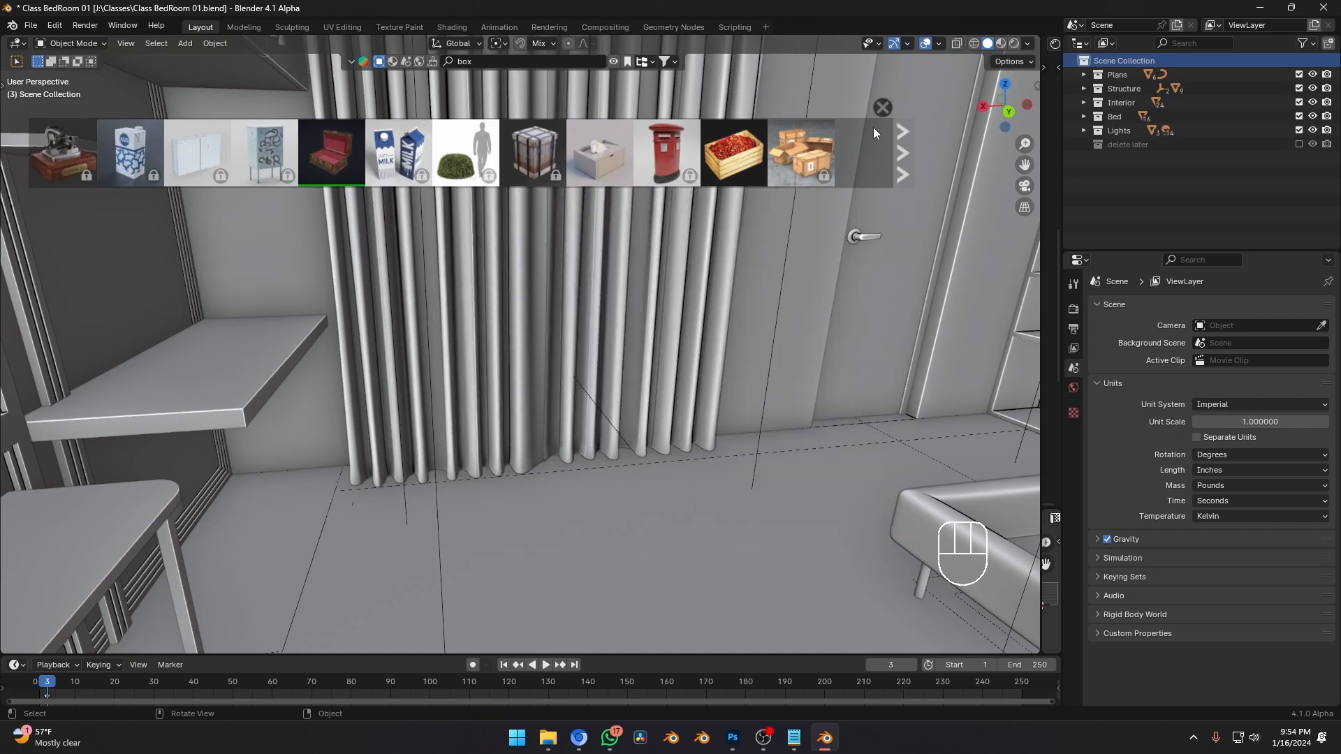
Hide the BlenderKit asset bar, show it again and browse through the box models.
click(882, 108)
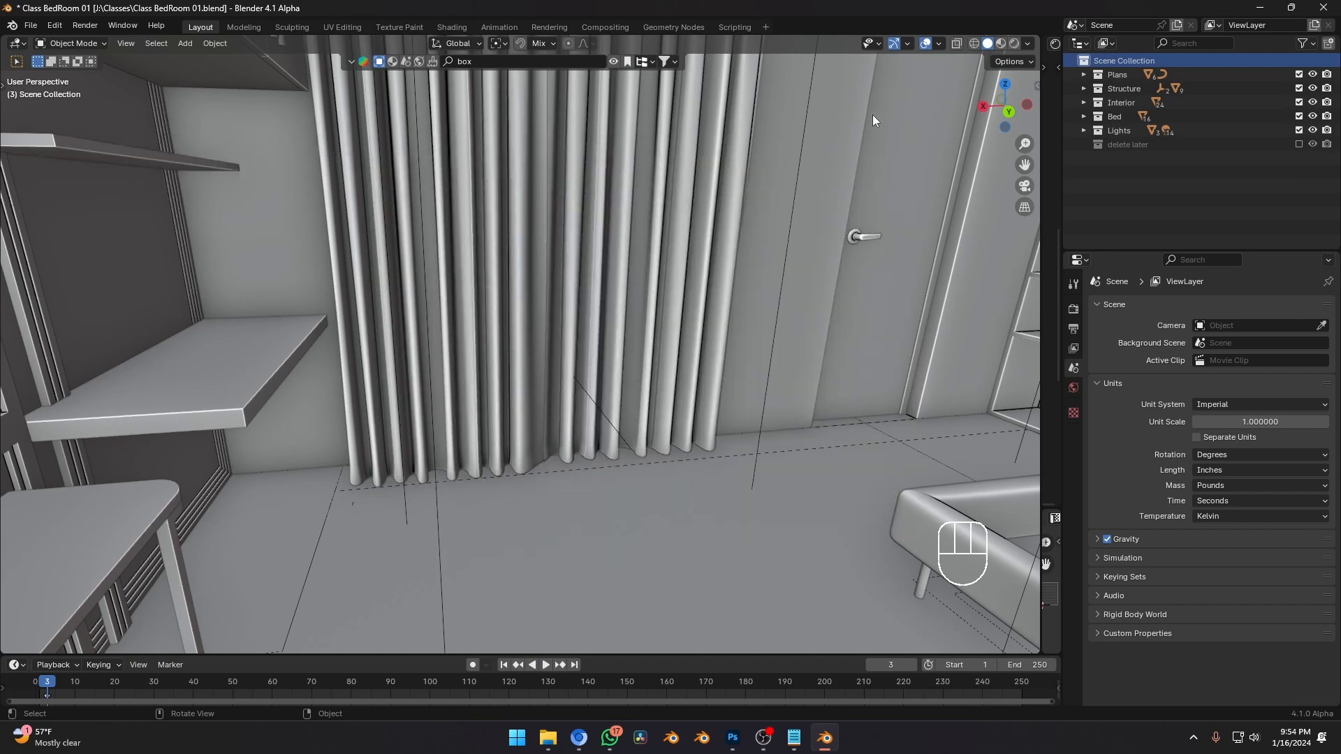
click(614, 62)
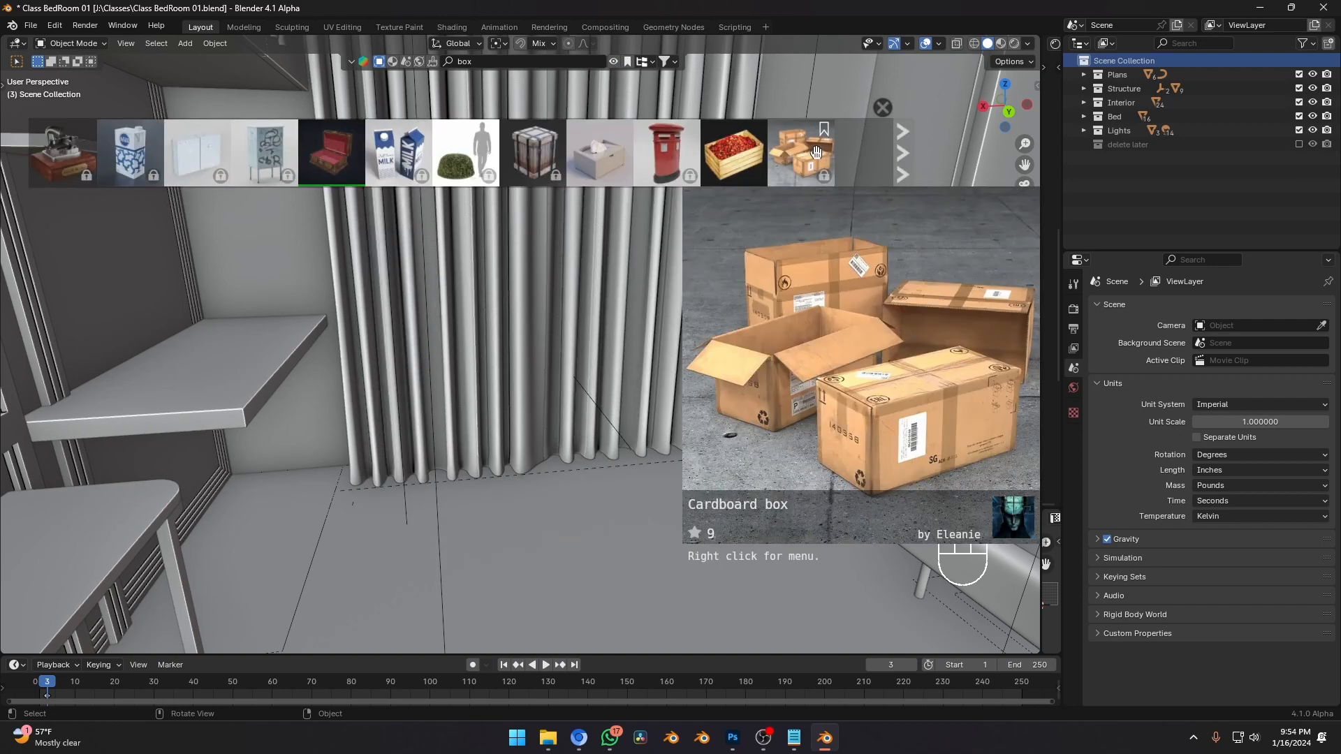
scroll(641, 165, down, 4)
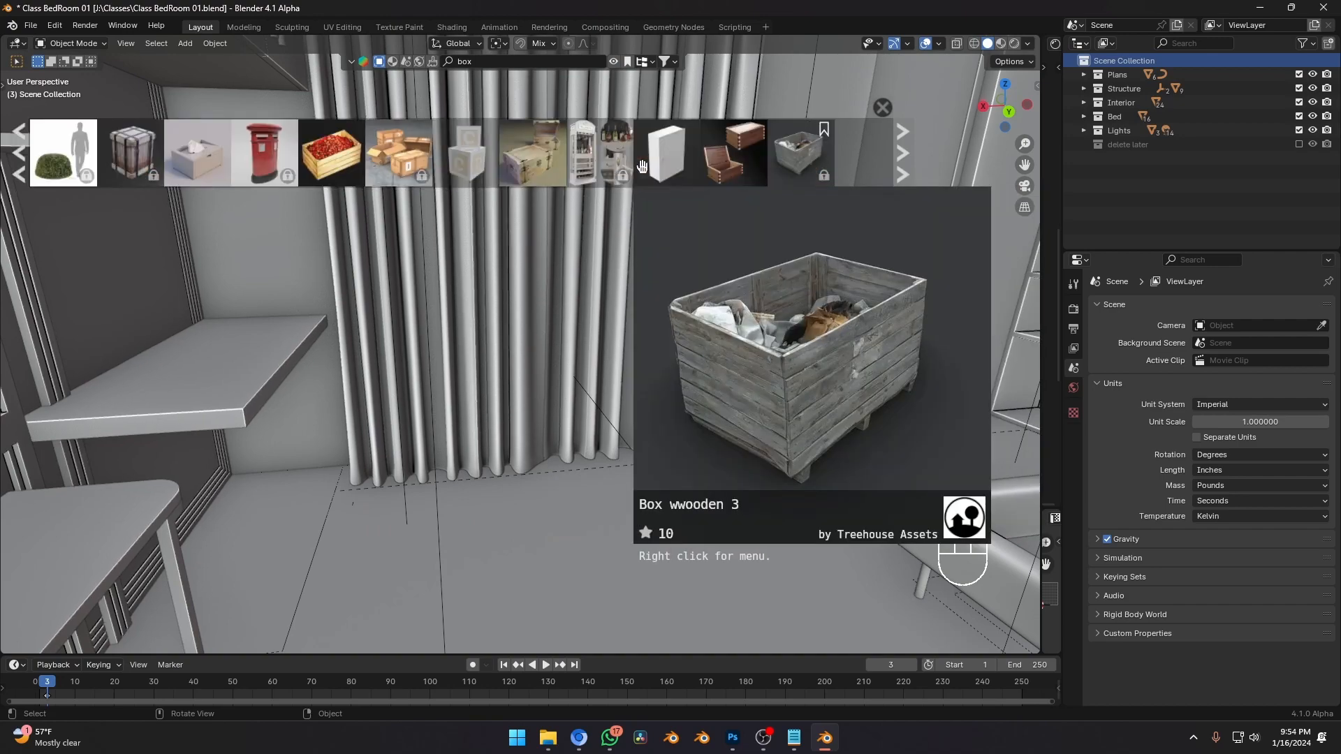
scroll(641, 165, down, 8)
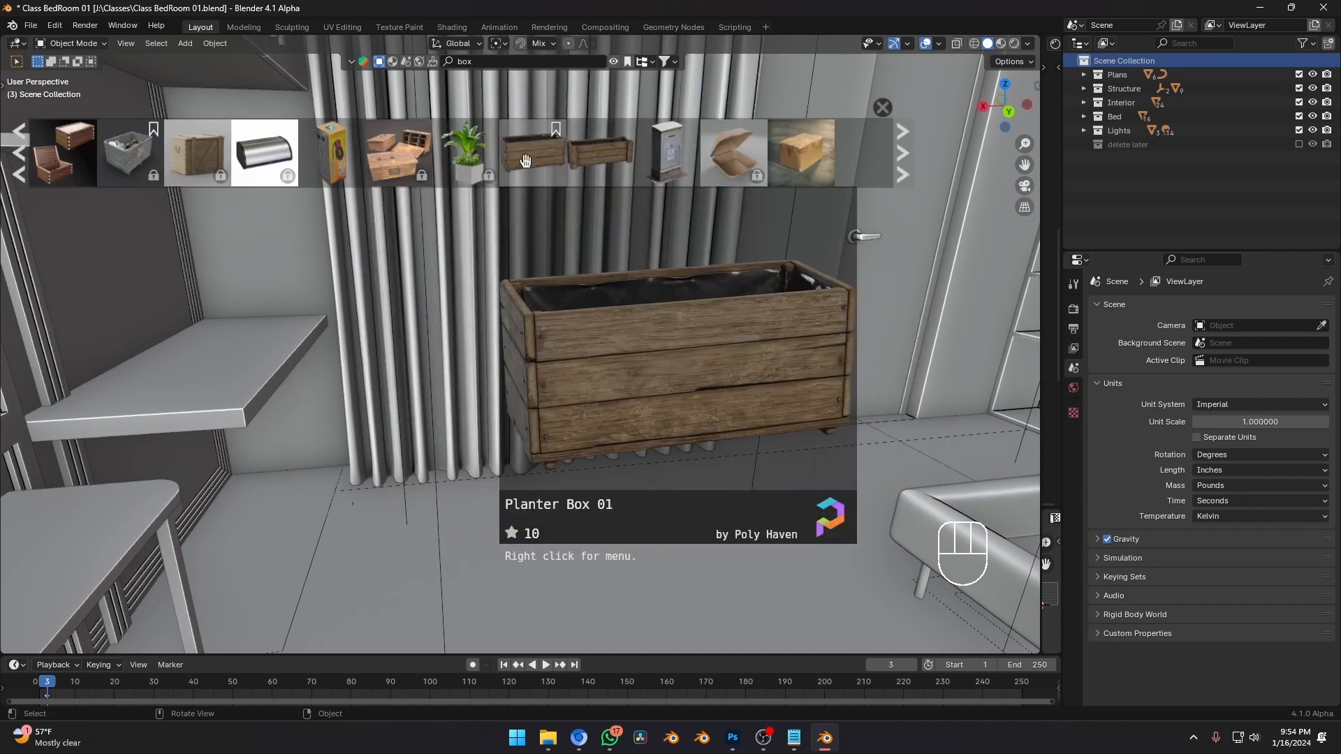
scroll(596, 158, down, 10)
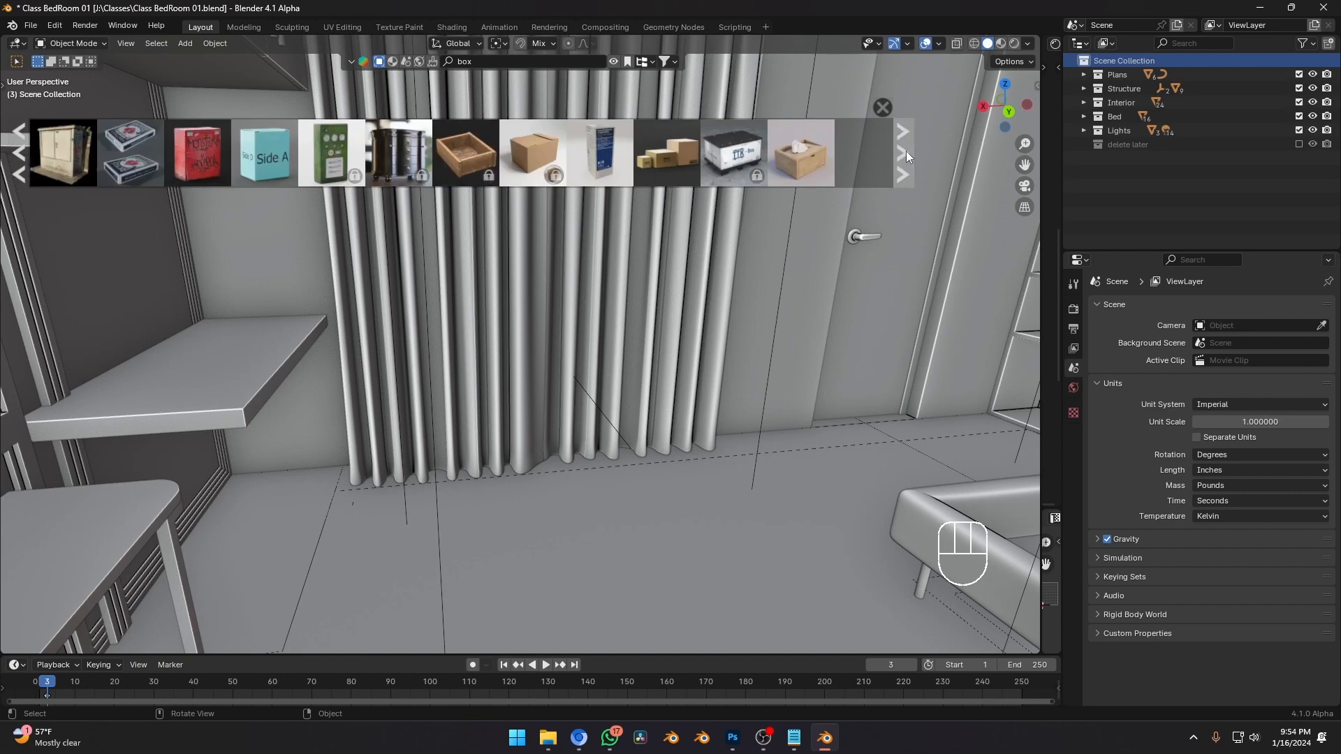
scroll(21, 164, up, 20)
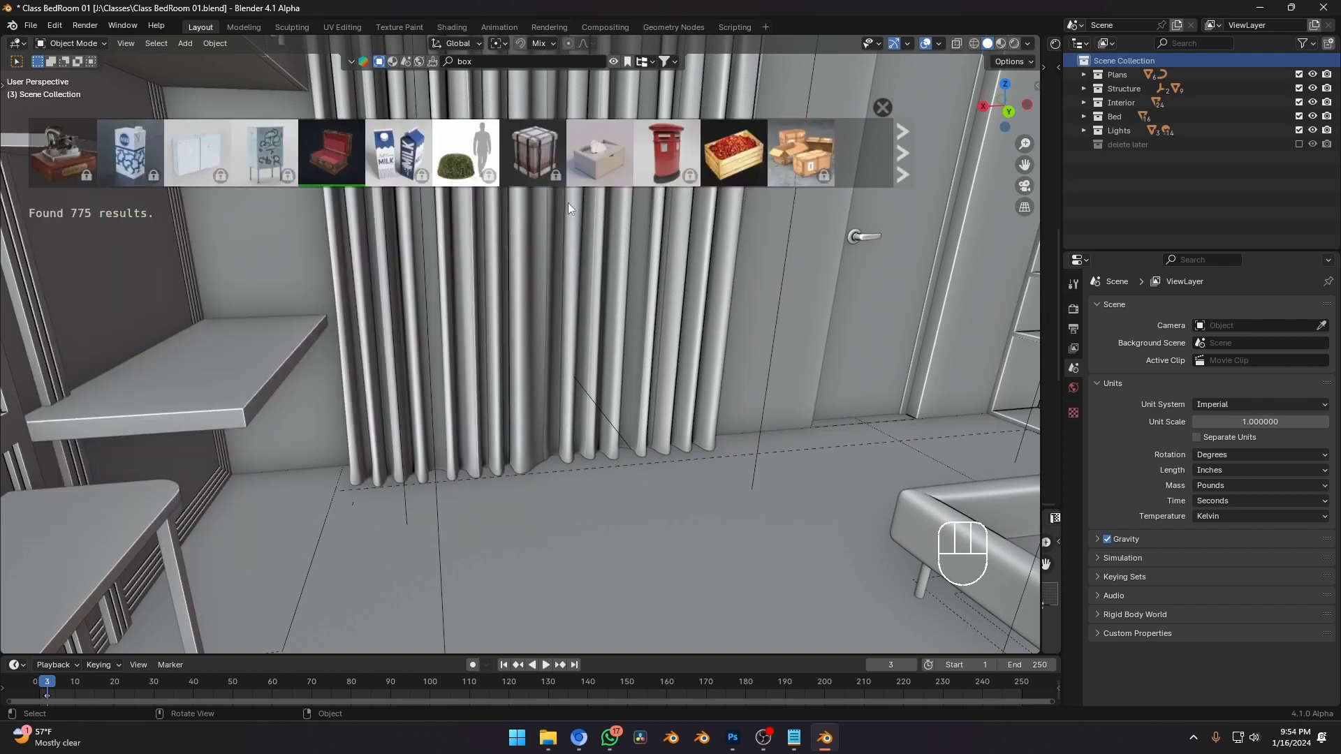
mouse_move(271, 174)
Set the BlenderKit search filter to list free assets first and browse the box results.
click(672, 65)
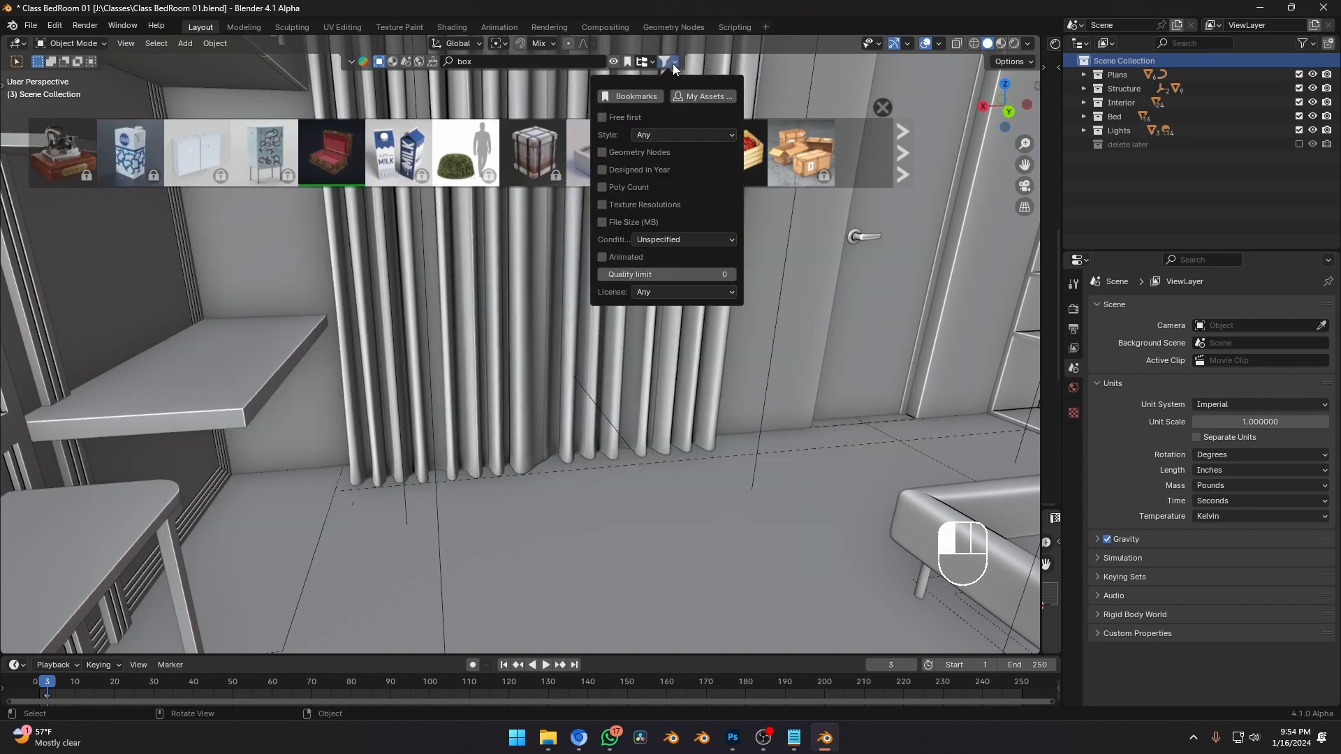
click(623, 119)
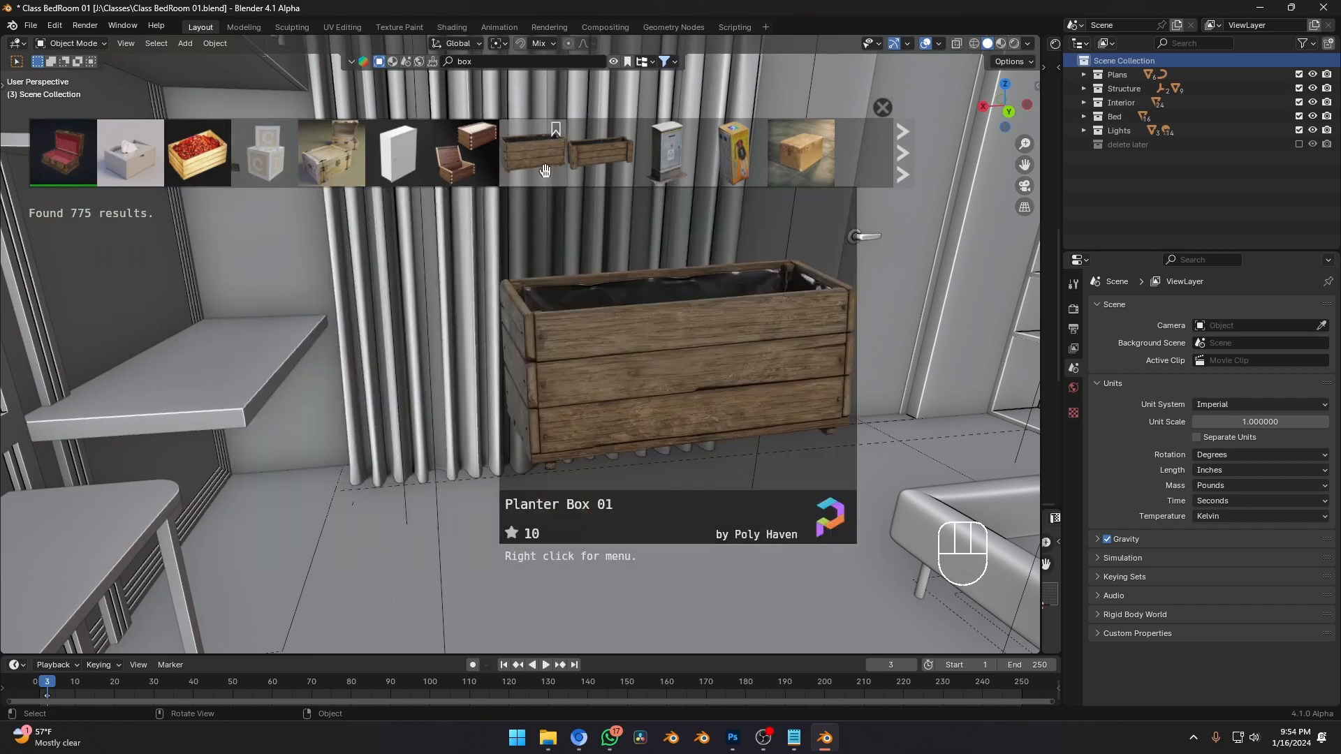
scroll(663, 160, down, 5)
scroll(590, 170, down, 10)
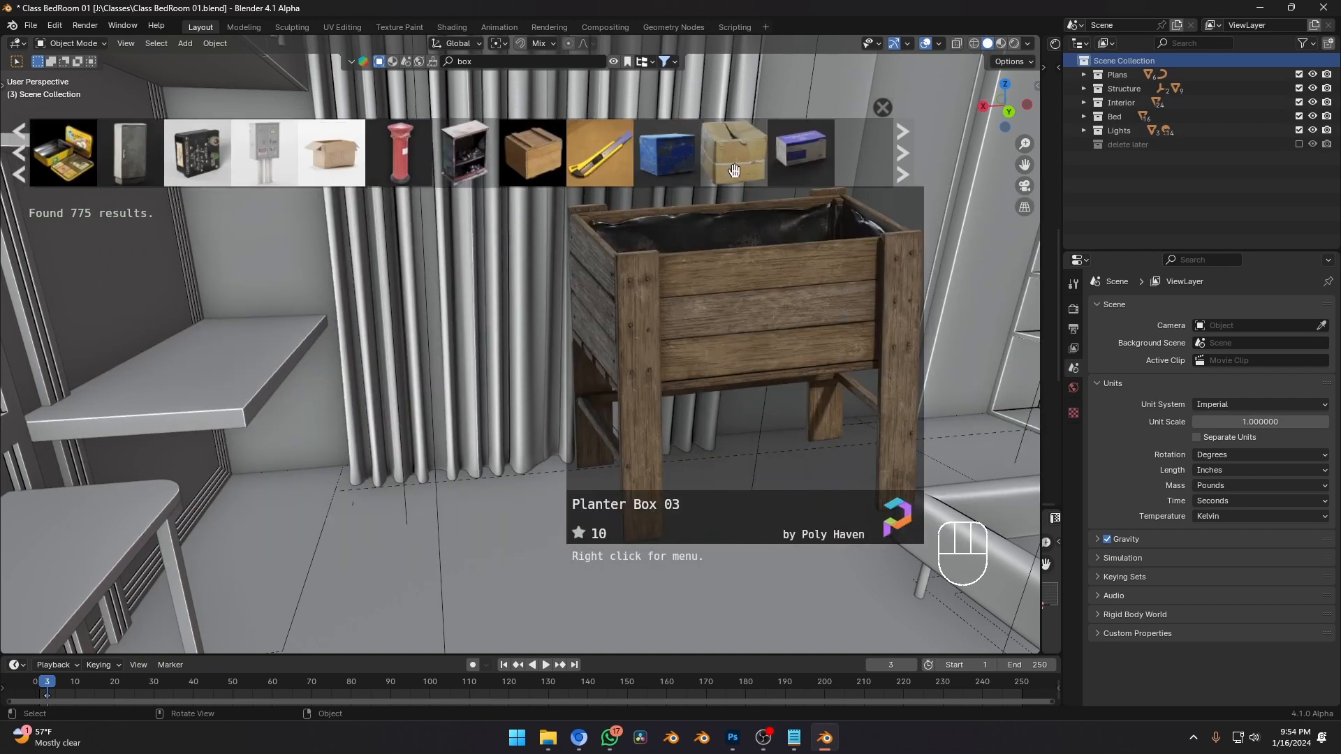
scroll(754, 167, down, 5)
scroll(755, 171, down, 10)
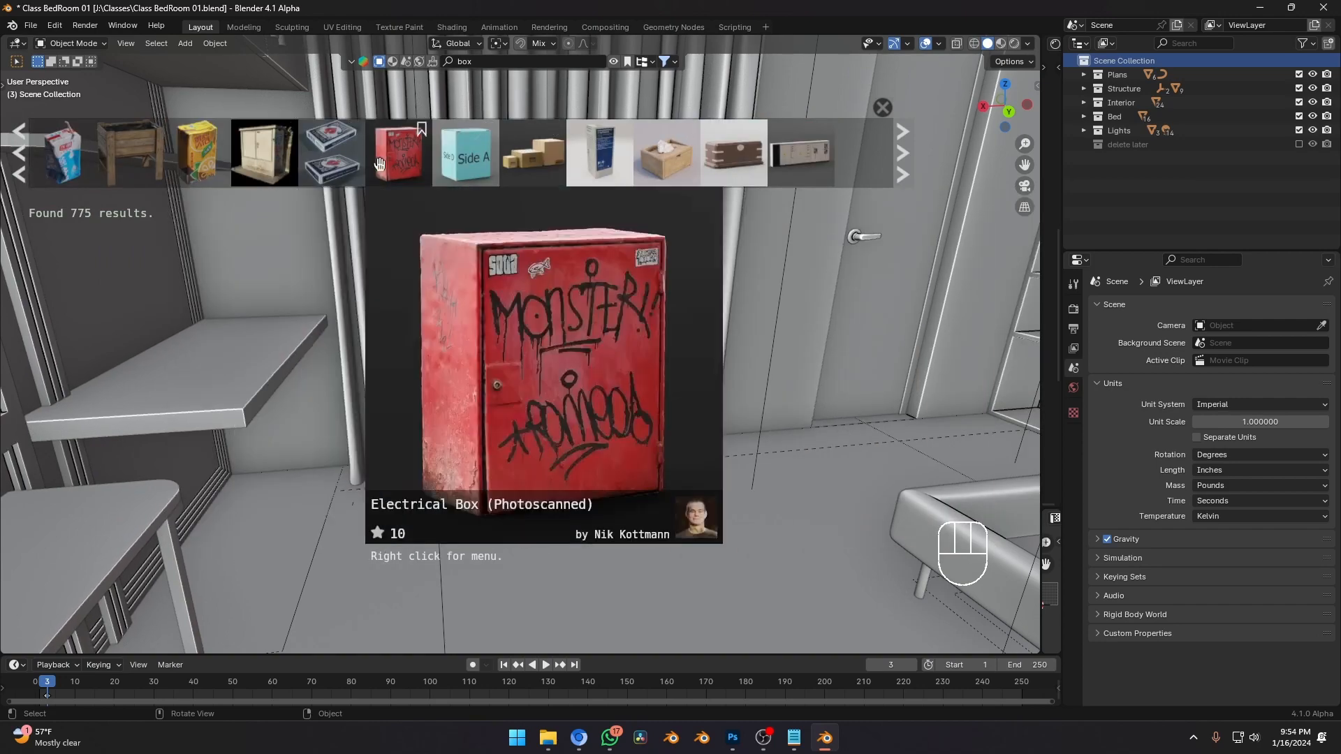
scroll(391, 165, down, 5)
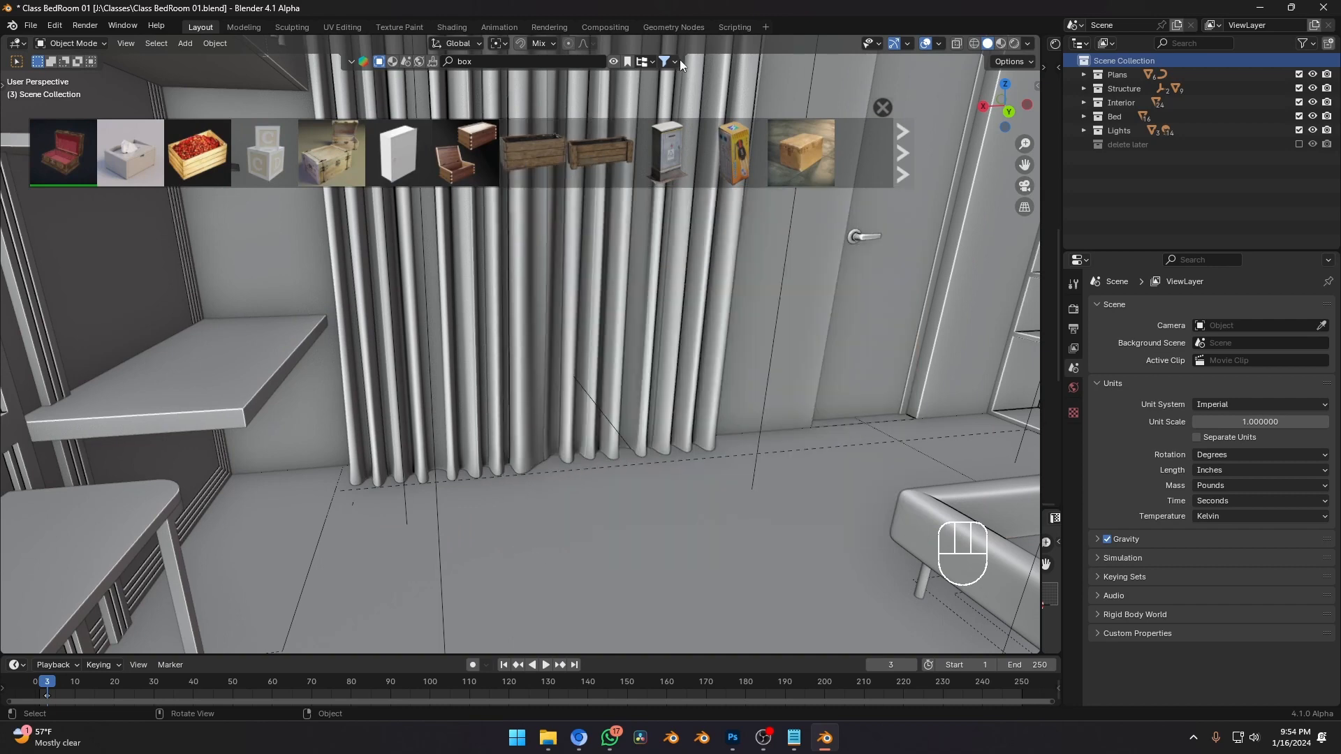
Review the BlenderKit filters and model categories, then clear the box search term to search all models.
click(675, 62)
click(675, 62)
click(653, 66)
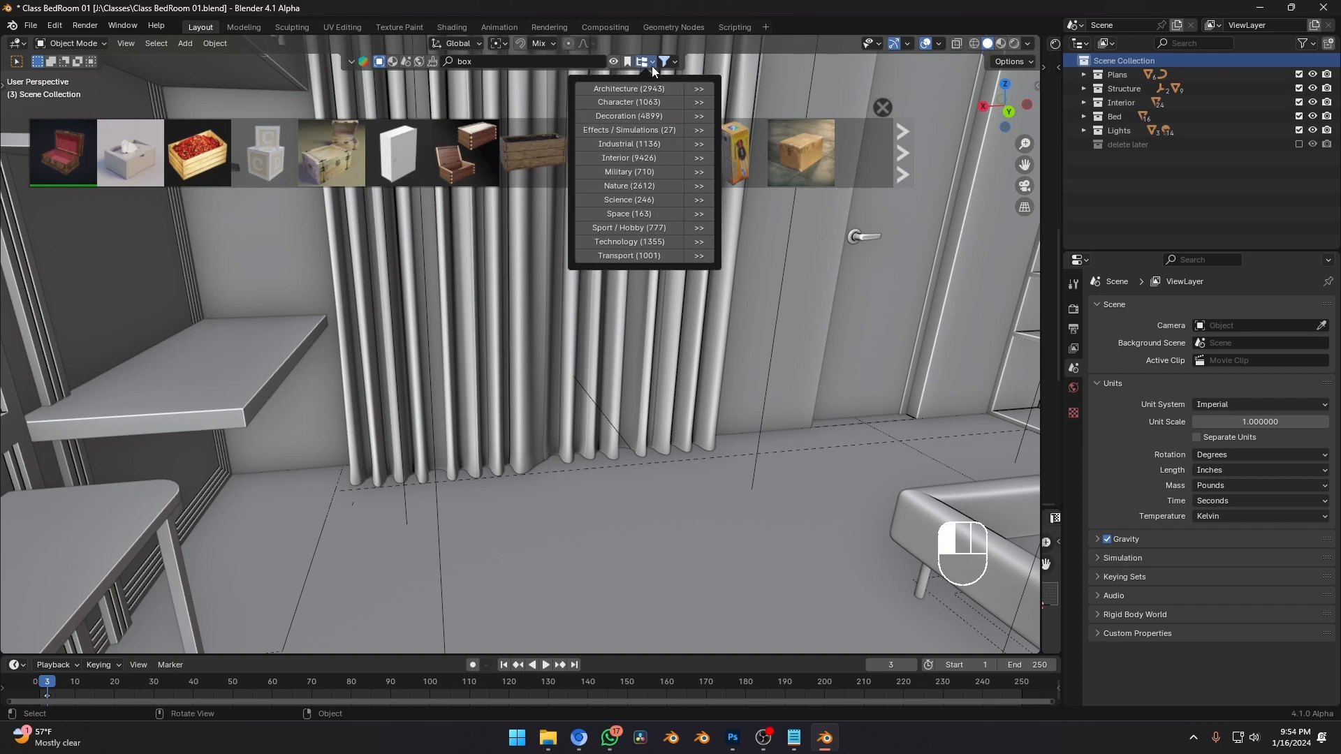
click(485, 61)
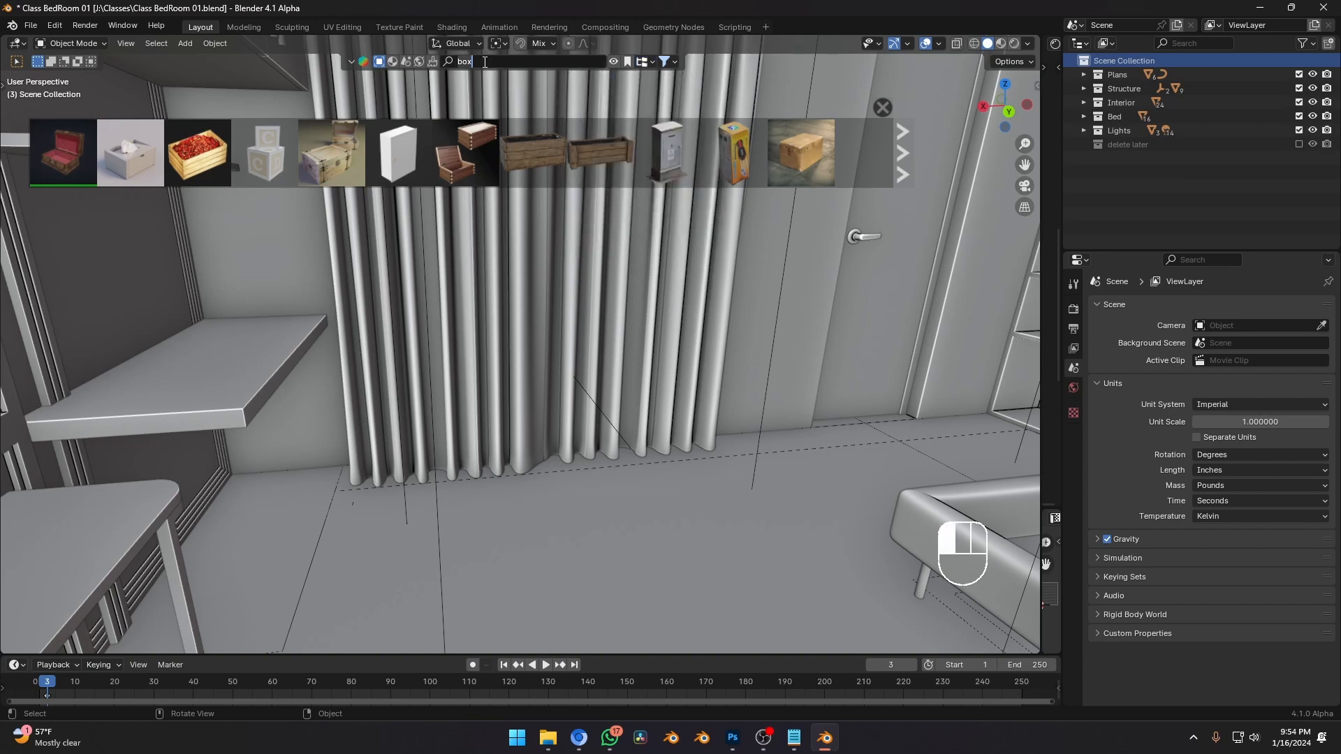
key(BackSpace)
key(BackSpace)
key(BackSpace)
key(Return)
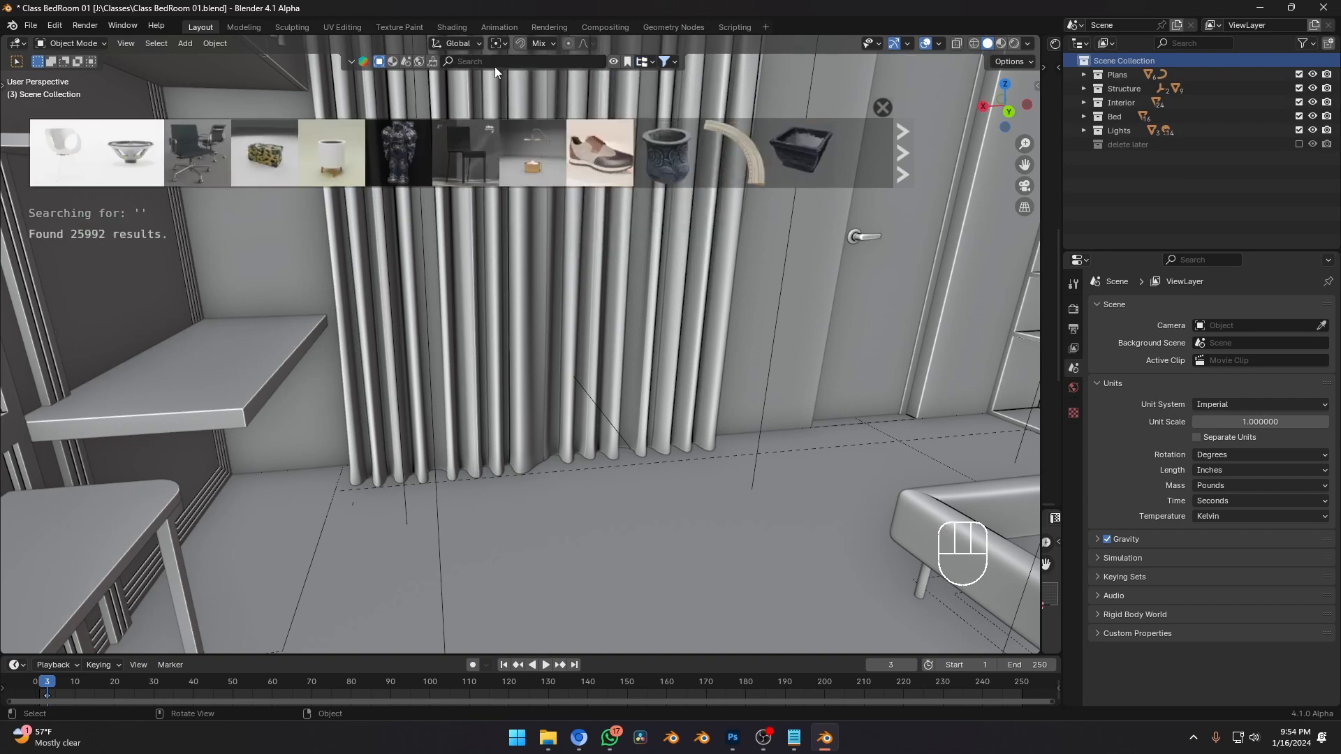
Limit the BlenderKit models to the Decoration category and look through them.
click(656, 66)
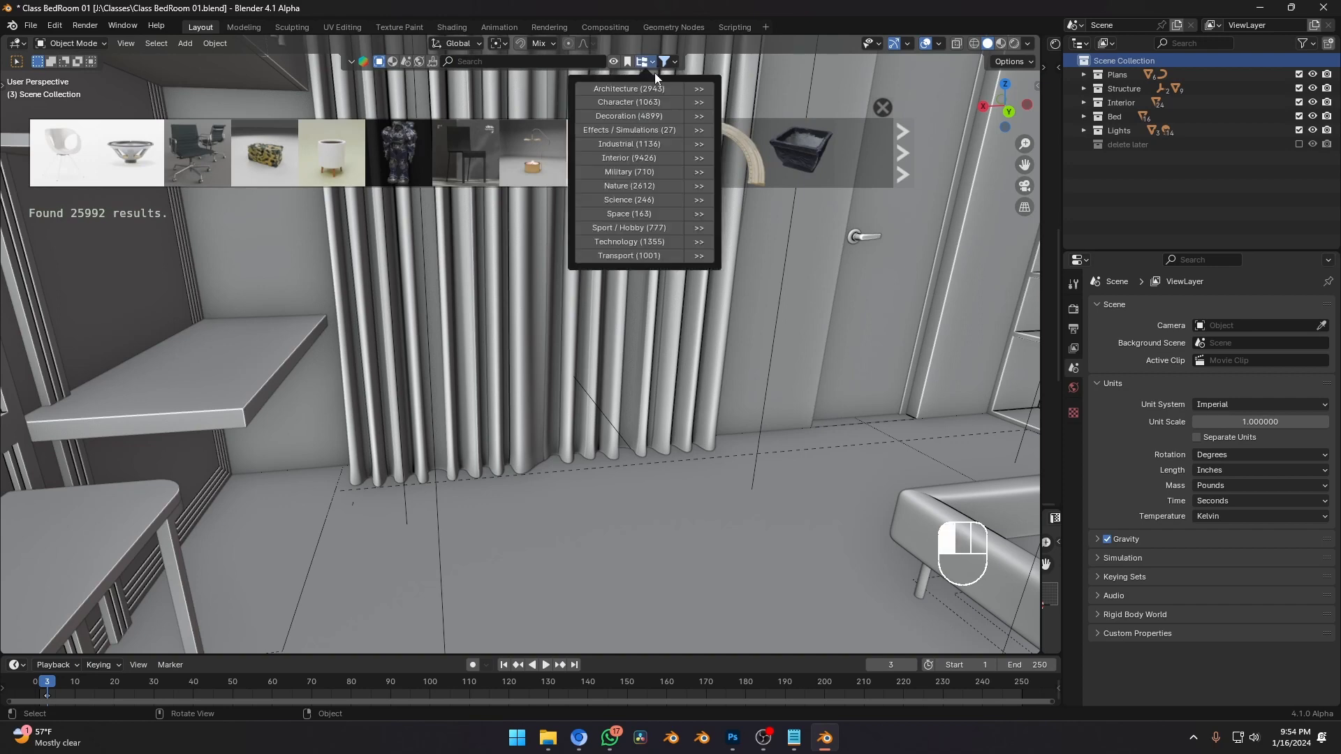
click(621, 118)
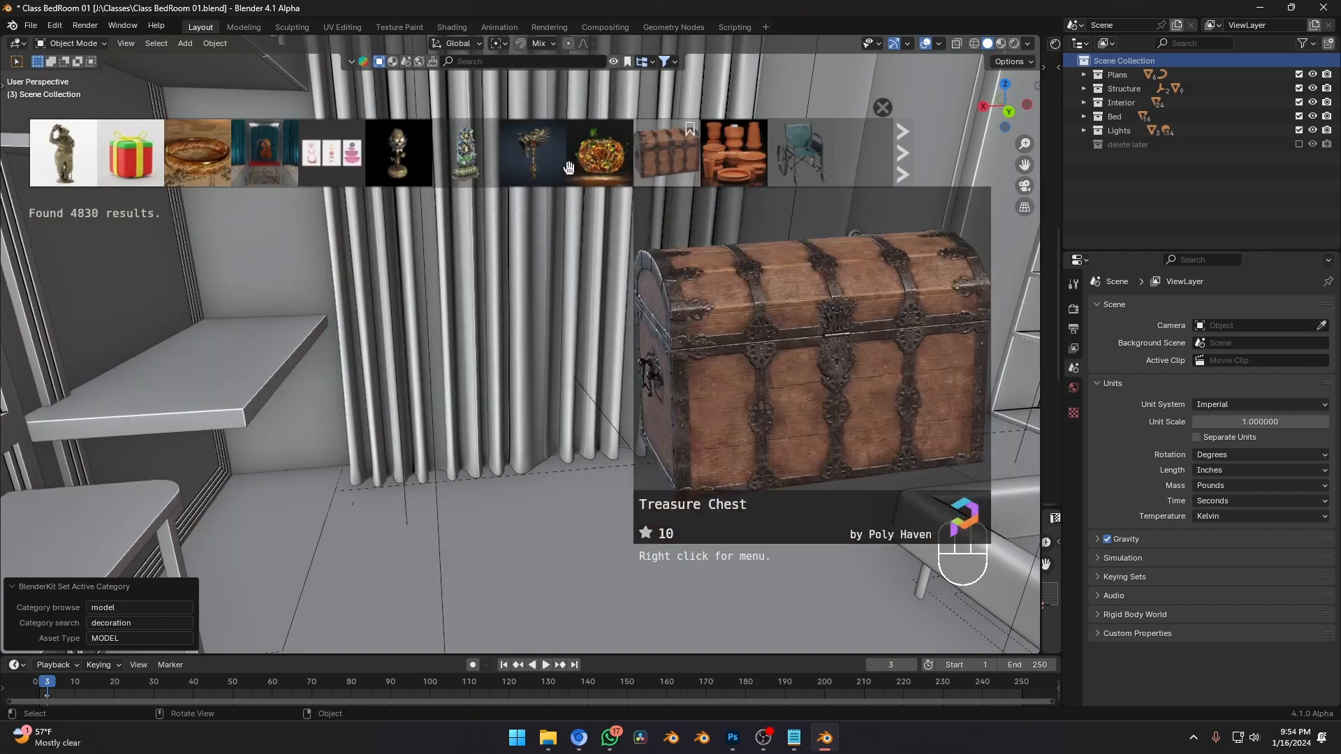
scroll(240, 162, down, 2)
scroll(238, 162, up, 2)
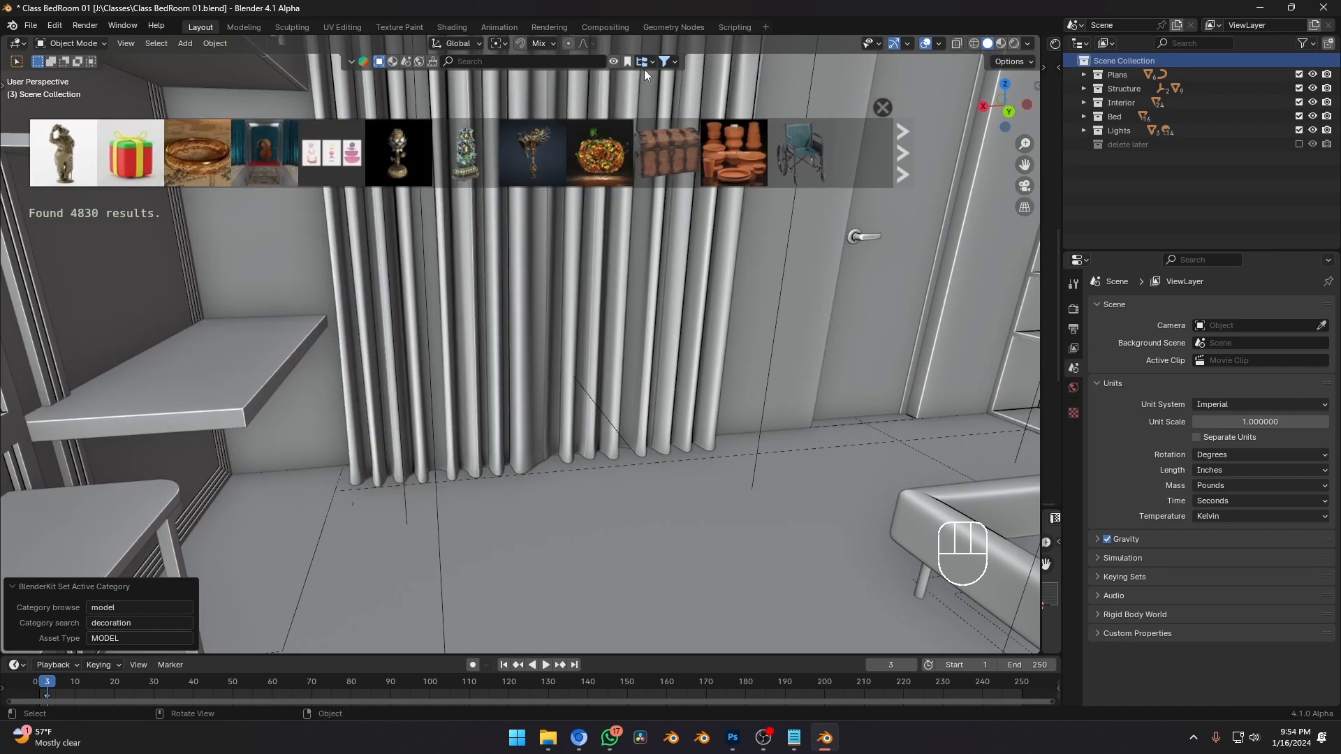
Narrow the Decoration category to its Carpet subcategory and browse the rugs up to the Raw Loom Rug.
click(644, 63)
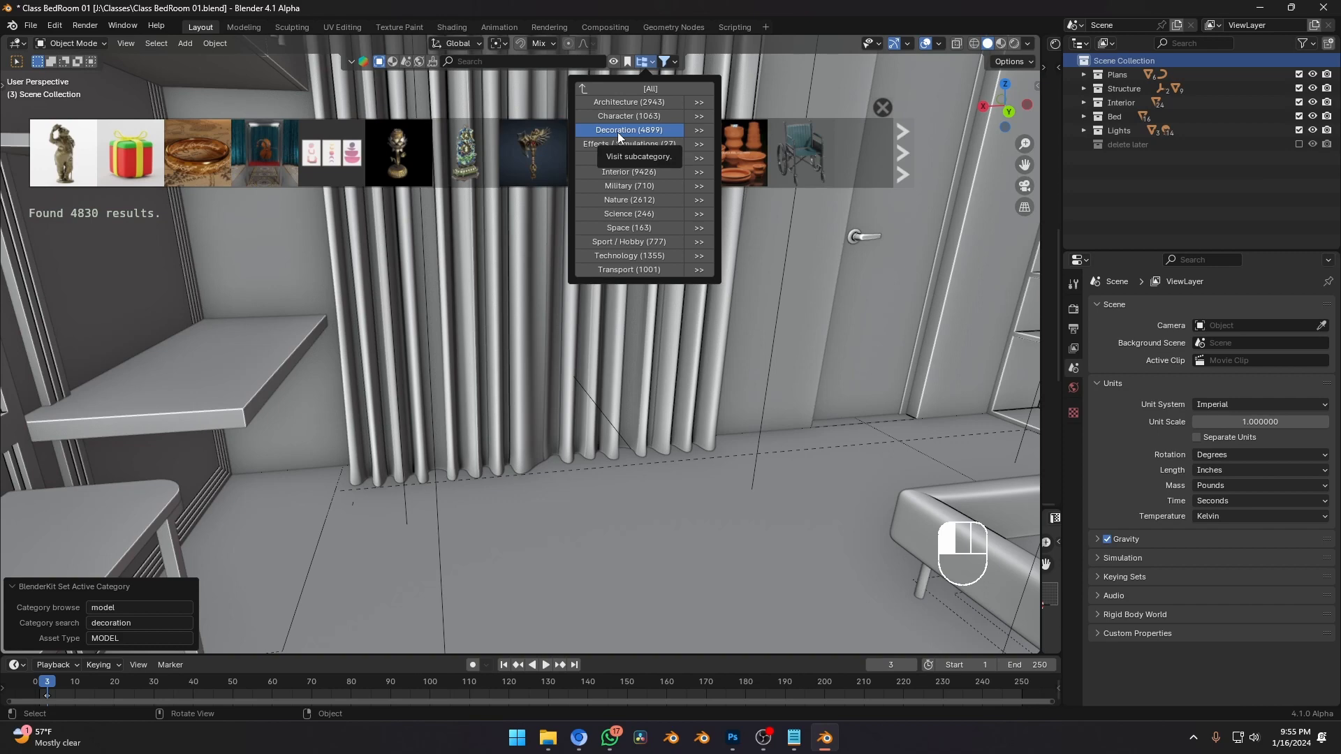
click(699, 130)
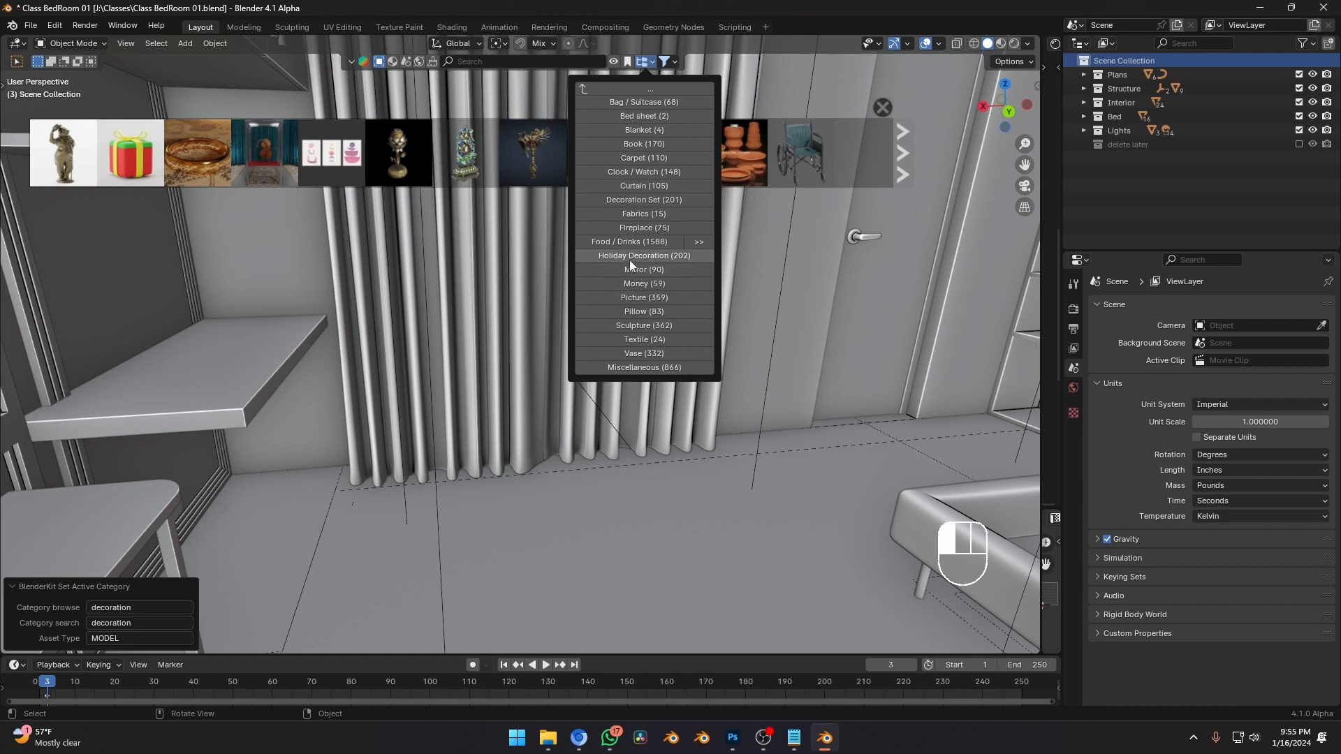
click(634, 157)
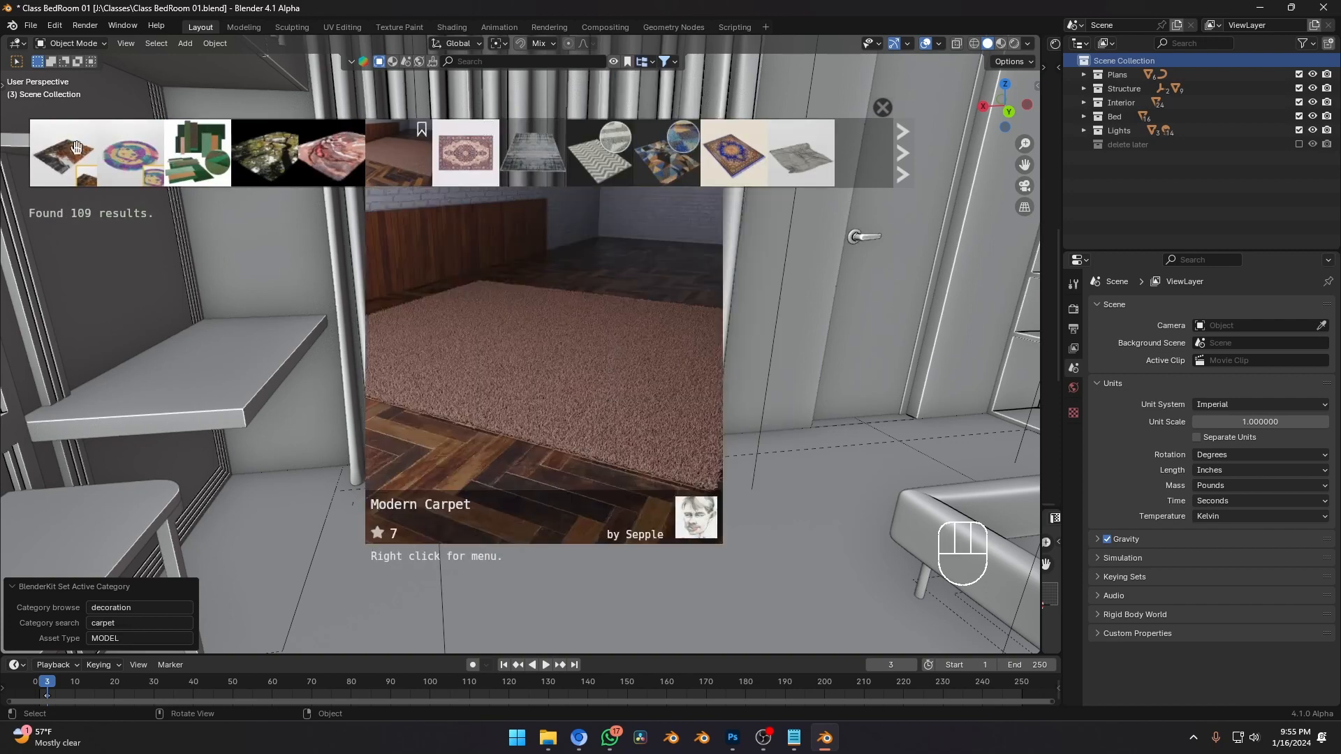
scroll(590, 167, down, 3)
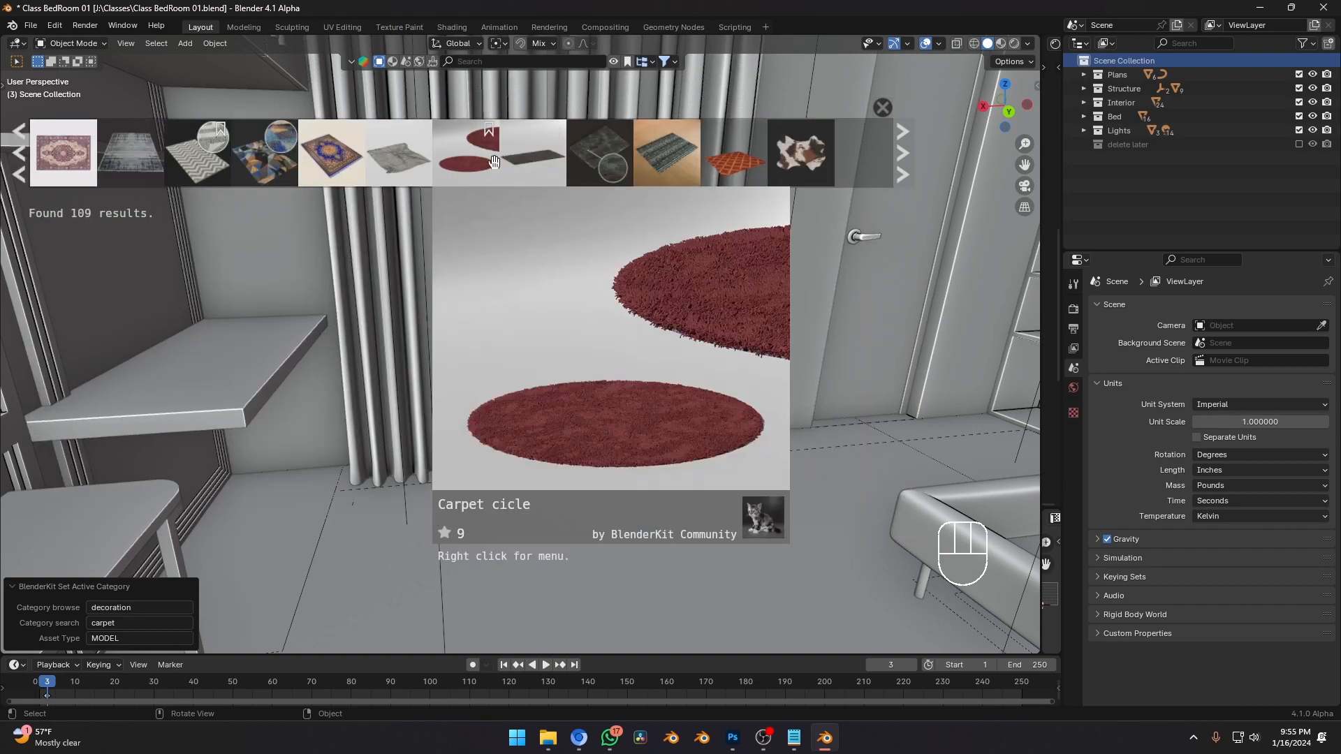
scroll(594, 168, down, 2)
scroll(503, 168, down, 2)
scroll(503, 168, down, 2)
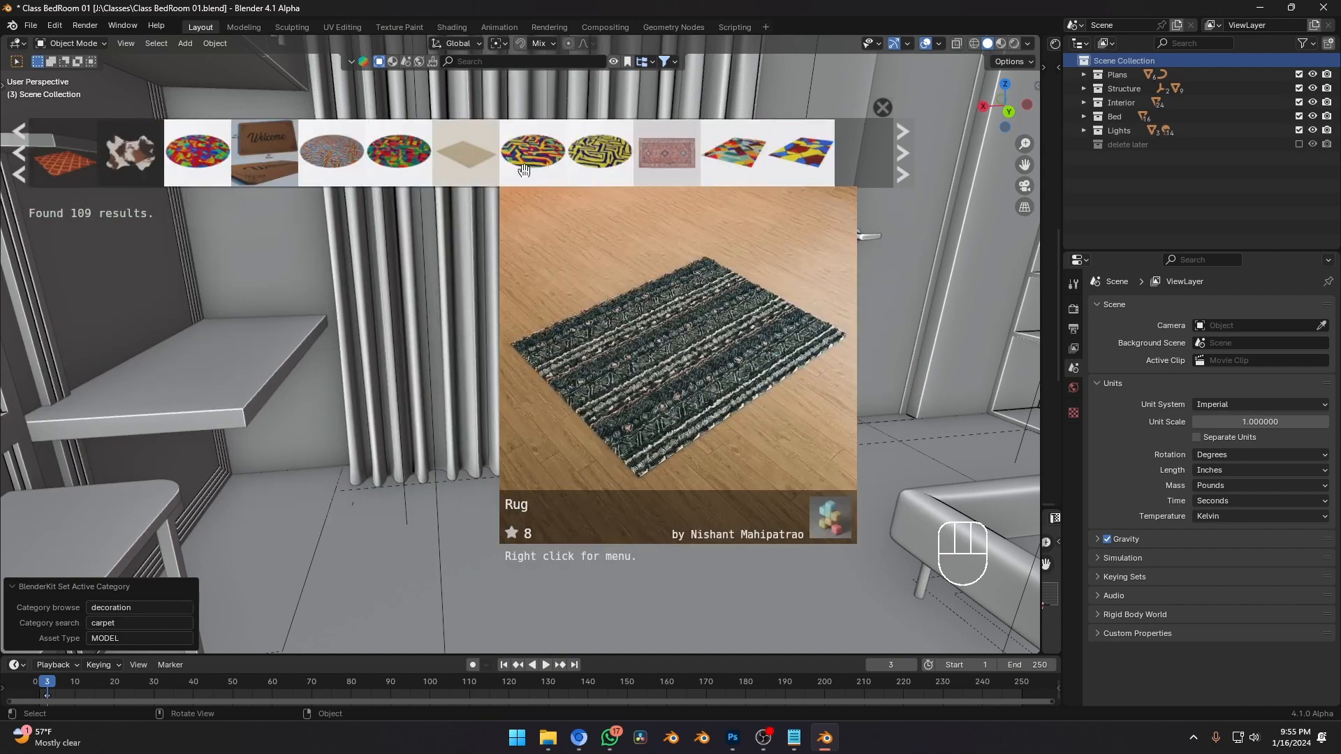
scroll(633, 167, down, 2)
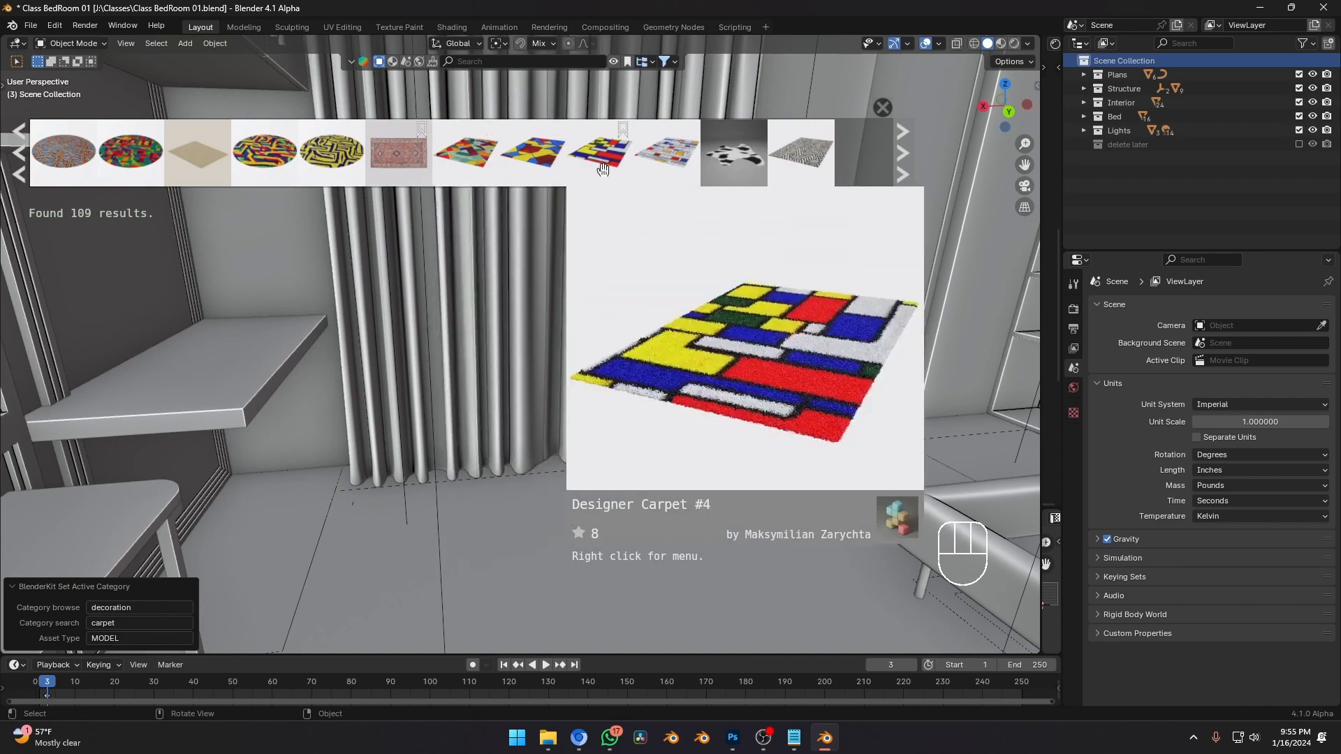
scroll(649, 161, down, 2)
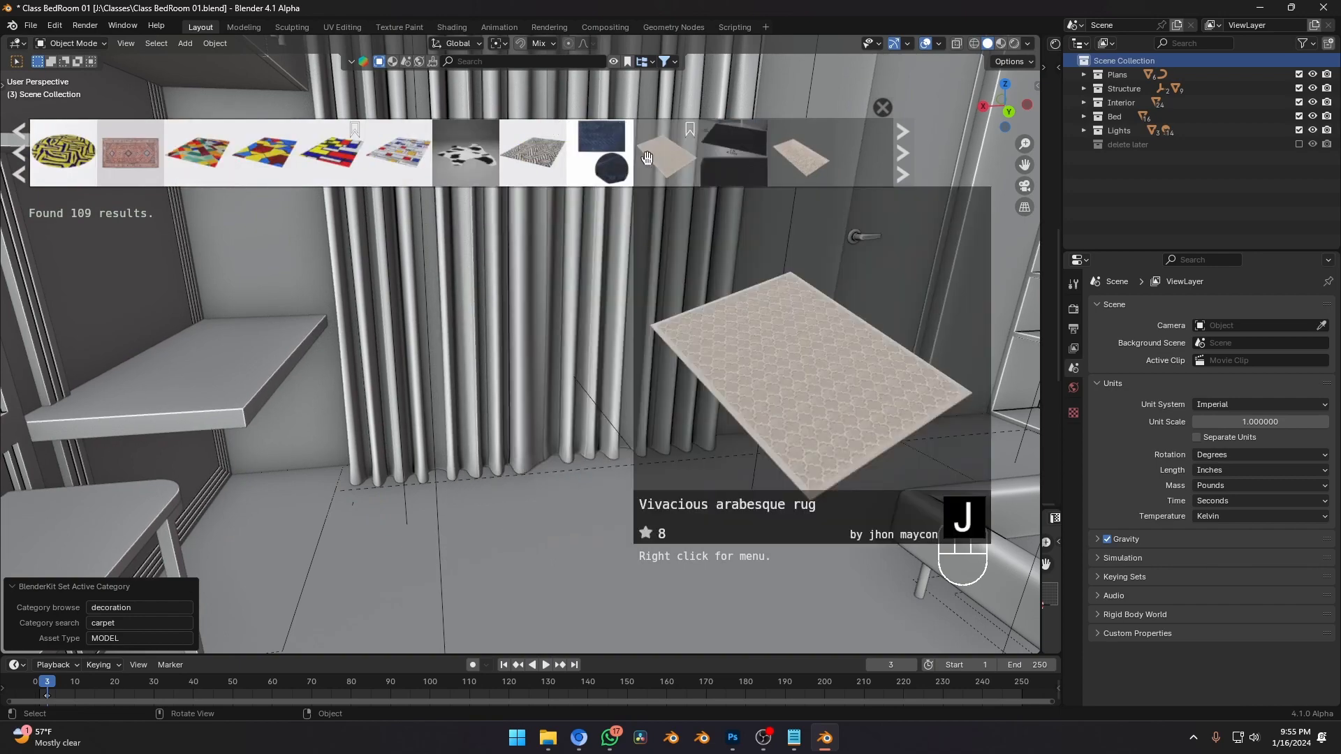
scroll(646, 157, down, 3)
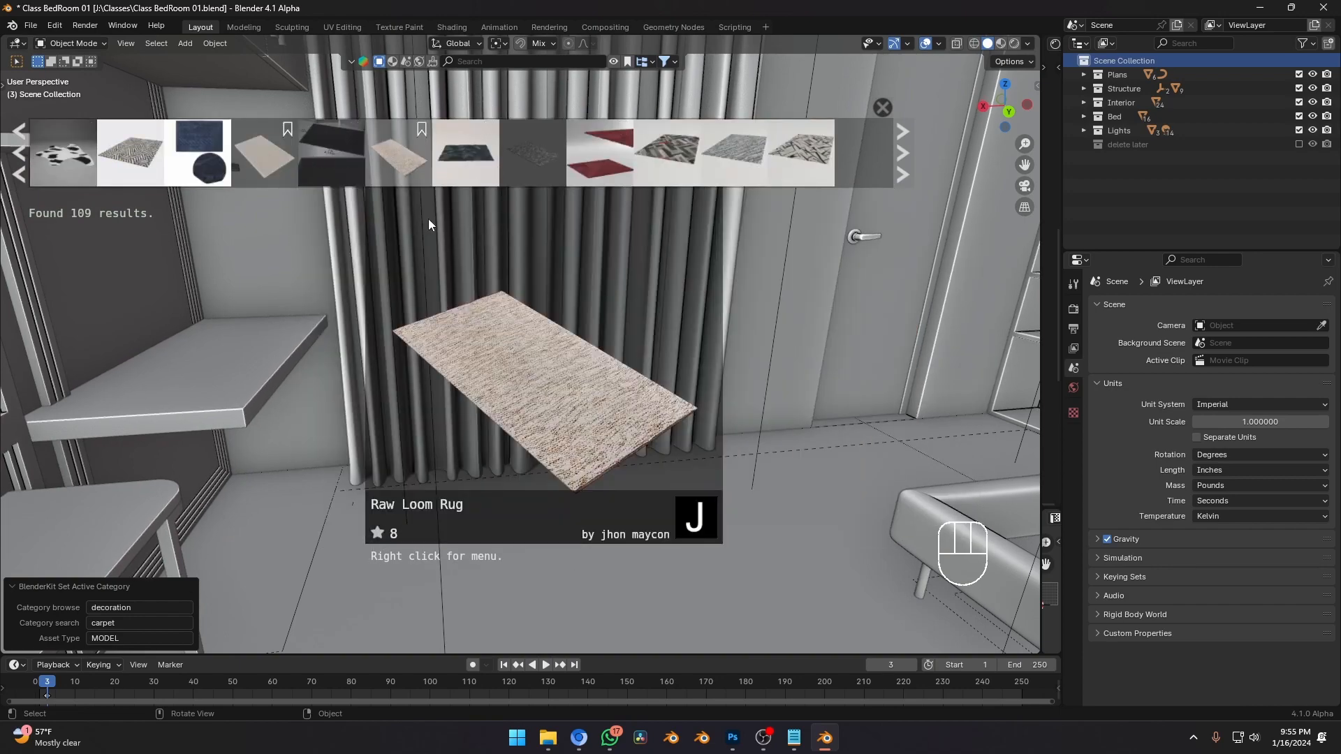
Turn towards the bed and place the Raw Loom Rug on the floor at its foot.
key(shift+grave)
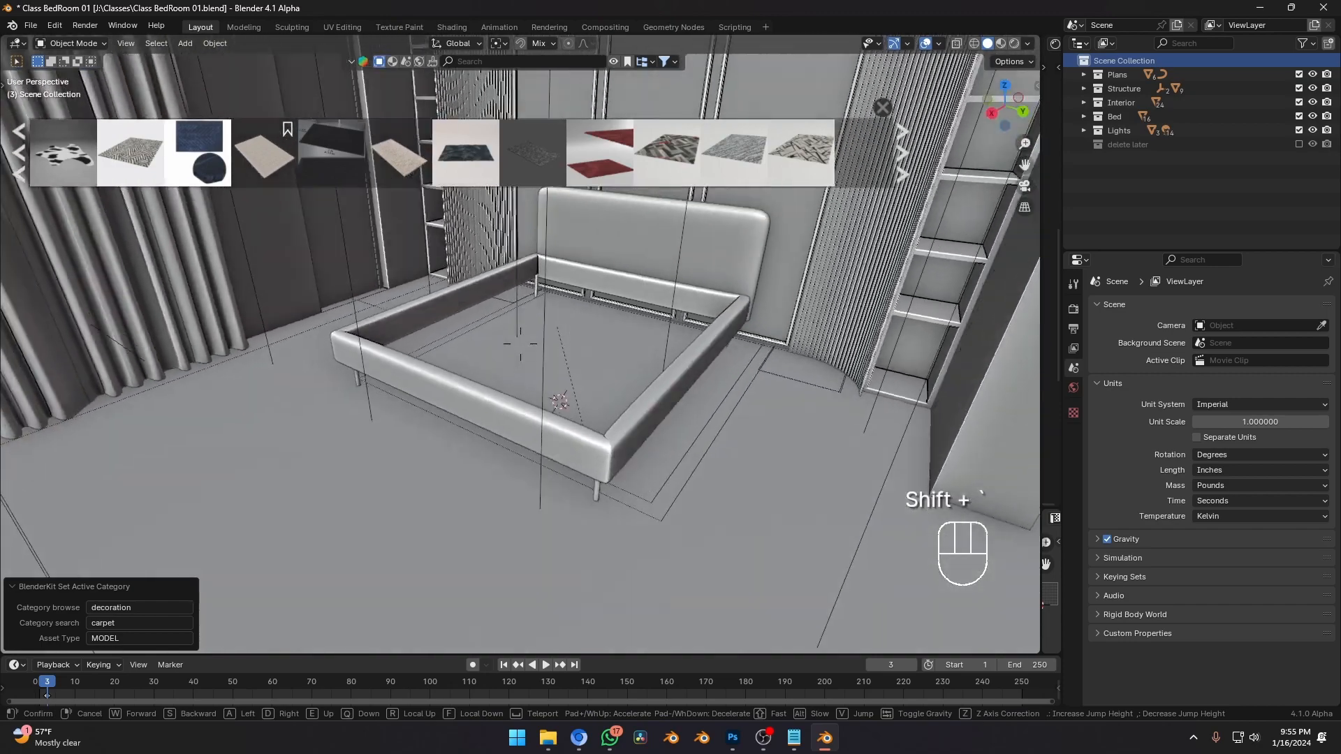
key(q)
click(521, 344)
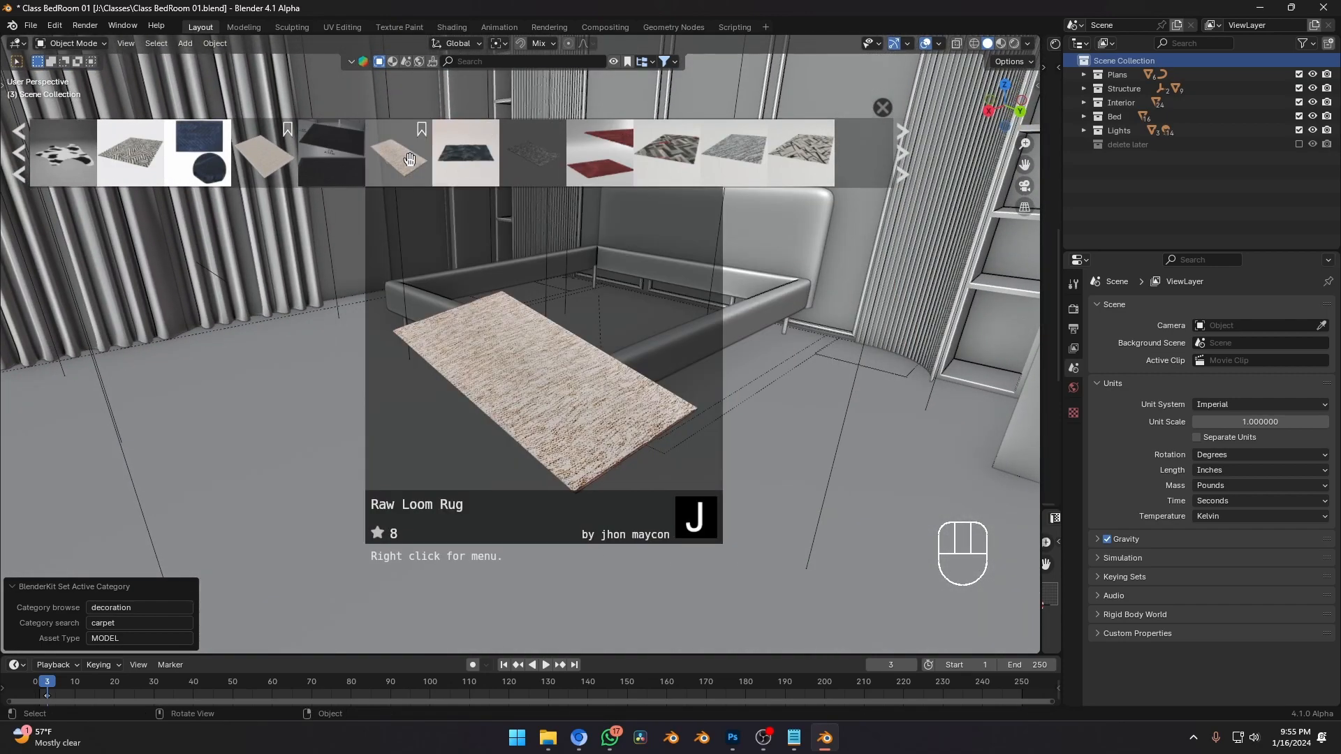
drag(408, 159, 518, 430)
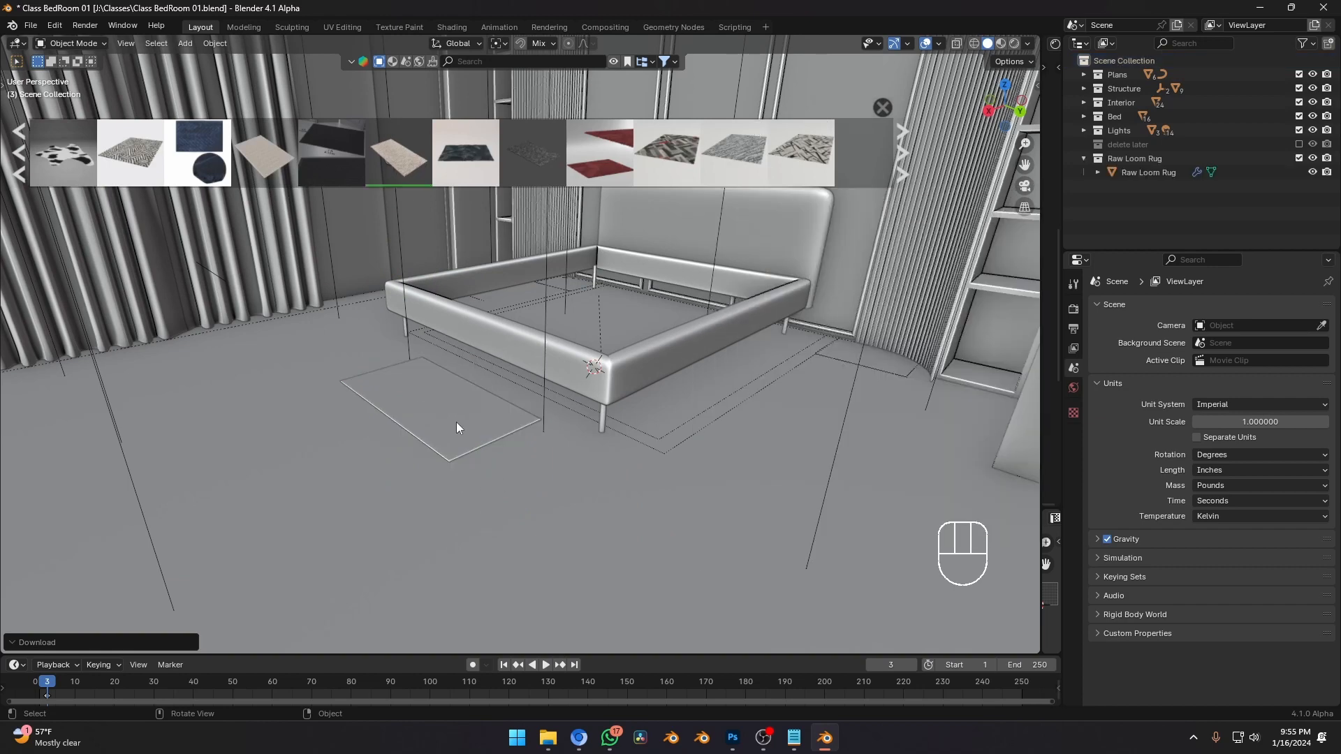
Delete the Raw Loom Rug object from the floor.
click(464, 417)
key(x)
click(463, 417)
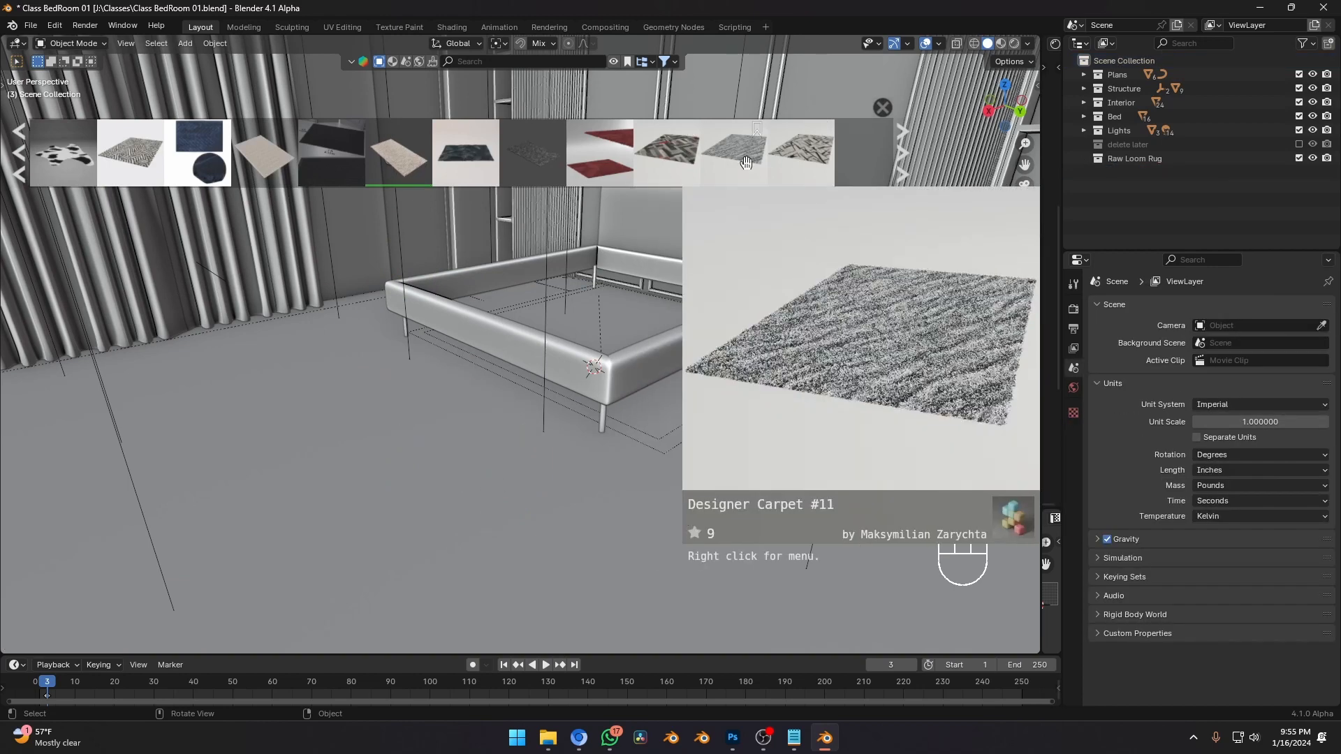
Place Designer Carpet #11 on the floor at the foot of the bed and select its parent empty.
drag(746, 162, 519, 444)
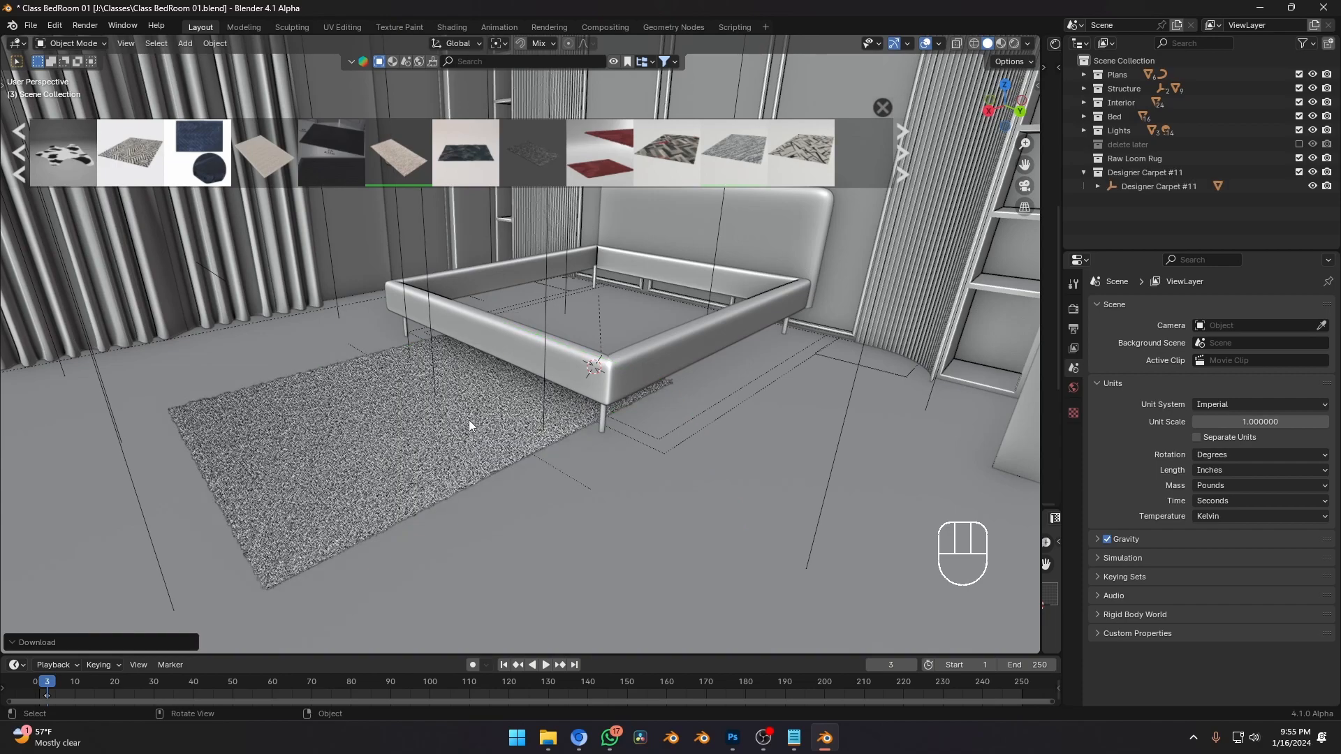
shift+middle_drag(501, 393, 453, 315)
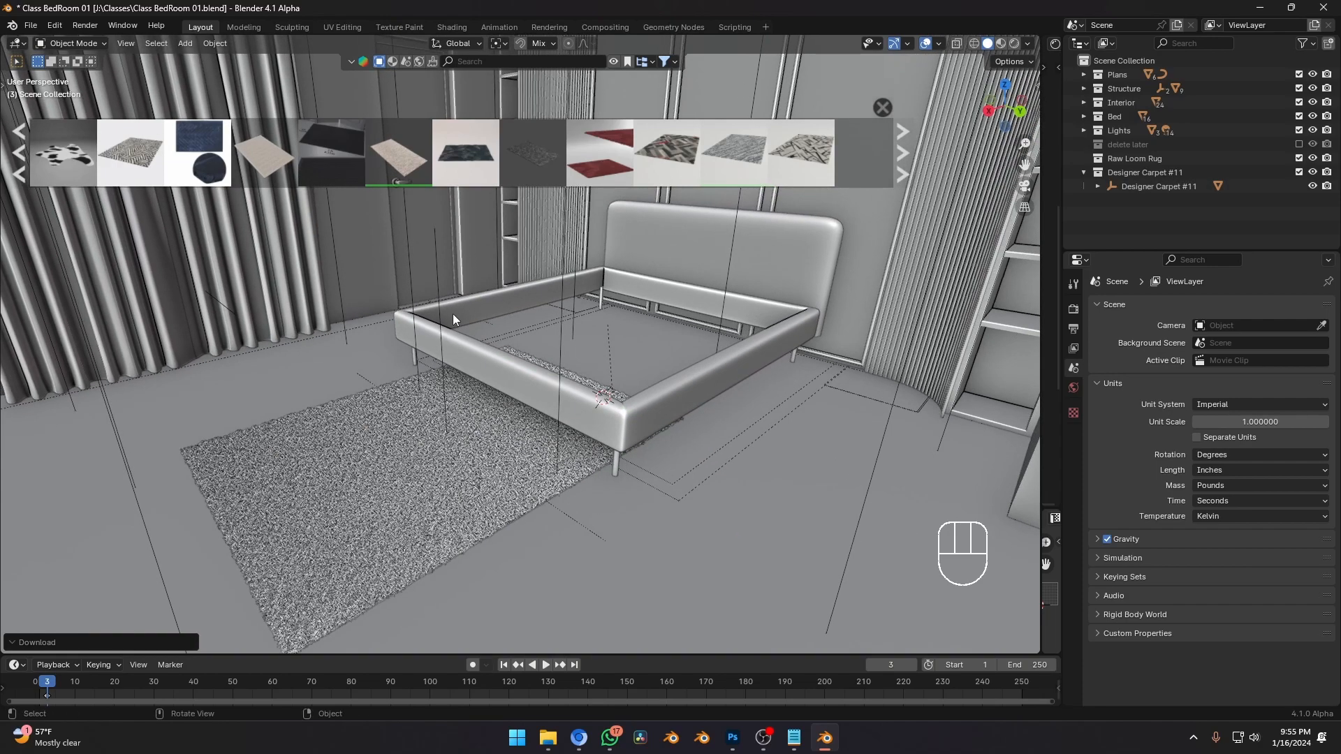
click(440, 315)
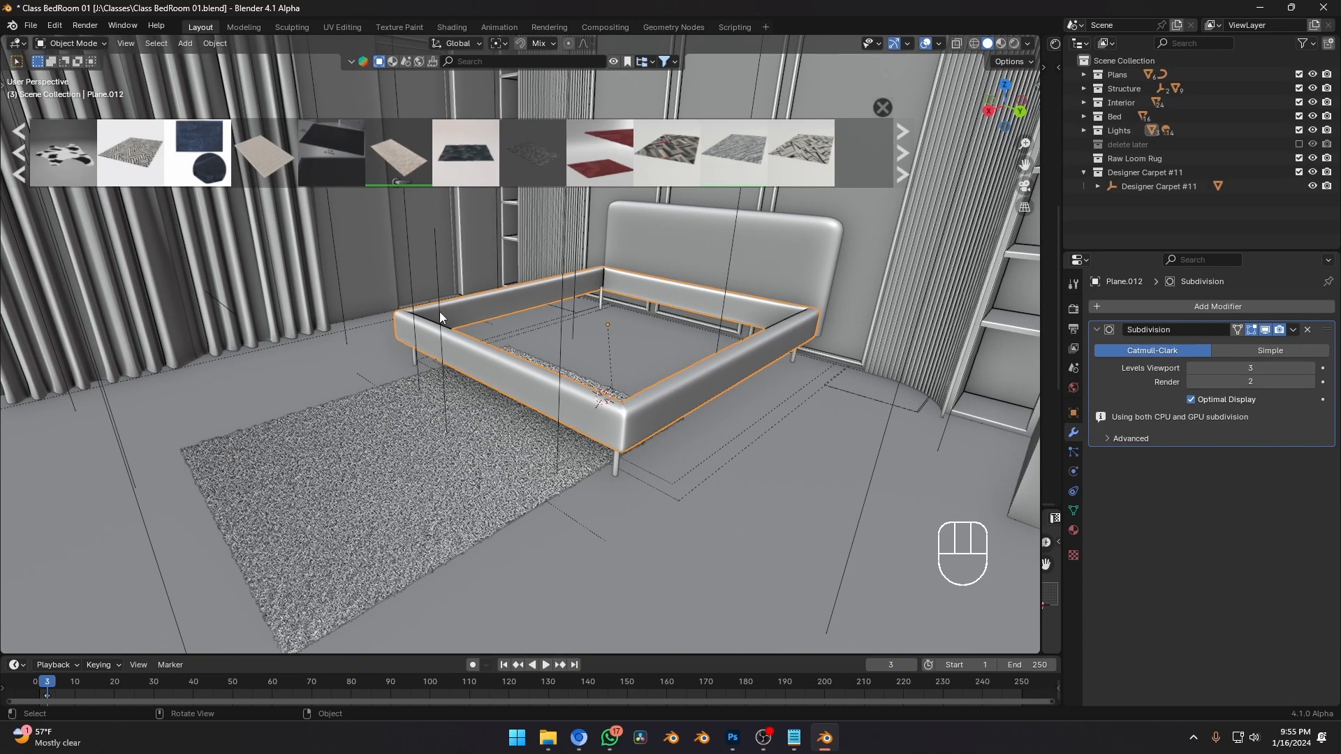
click(438, 312)
click(439, 312)
click(439, 311)
click(439, 292)
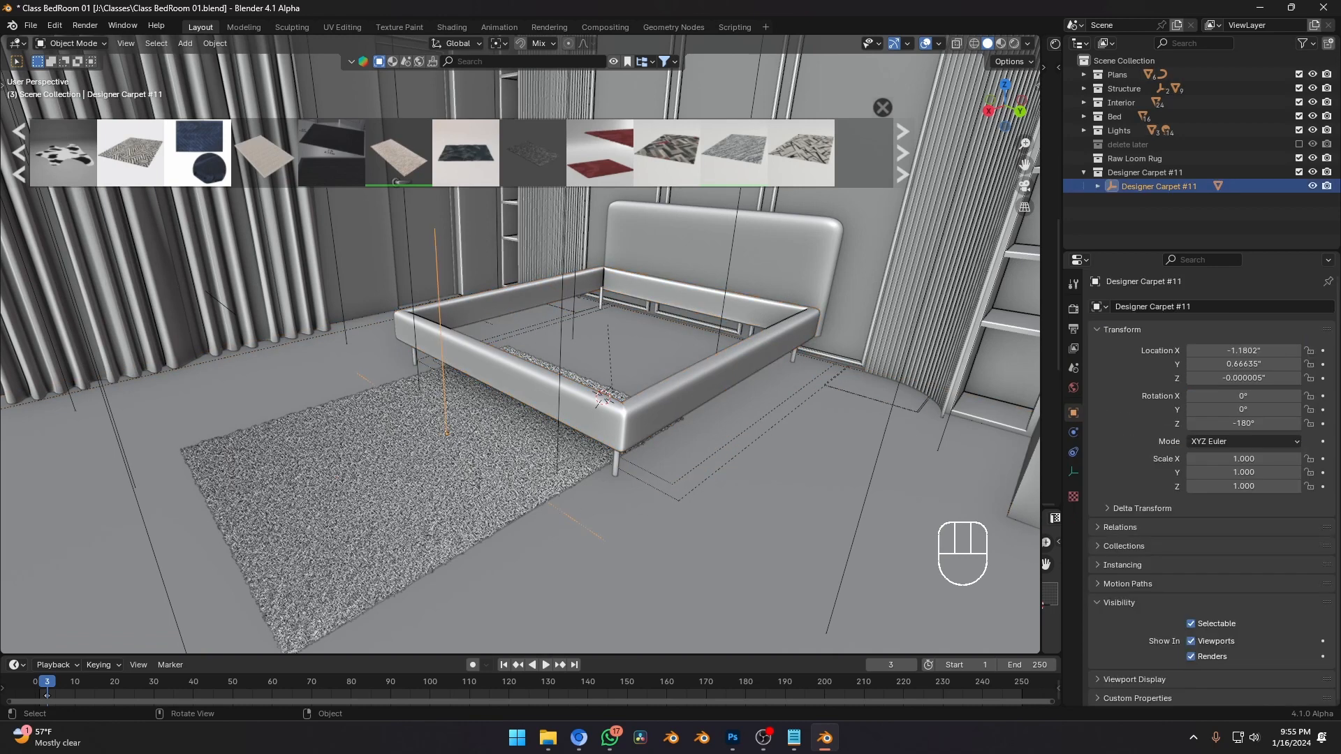
Try rotating the carpet about the global Z axis by its parent empty.
key(r)
key(z)
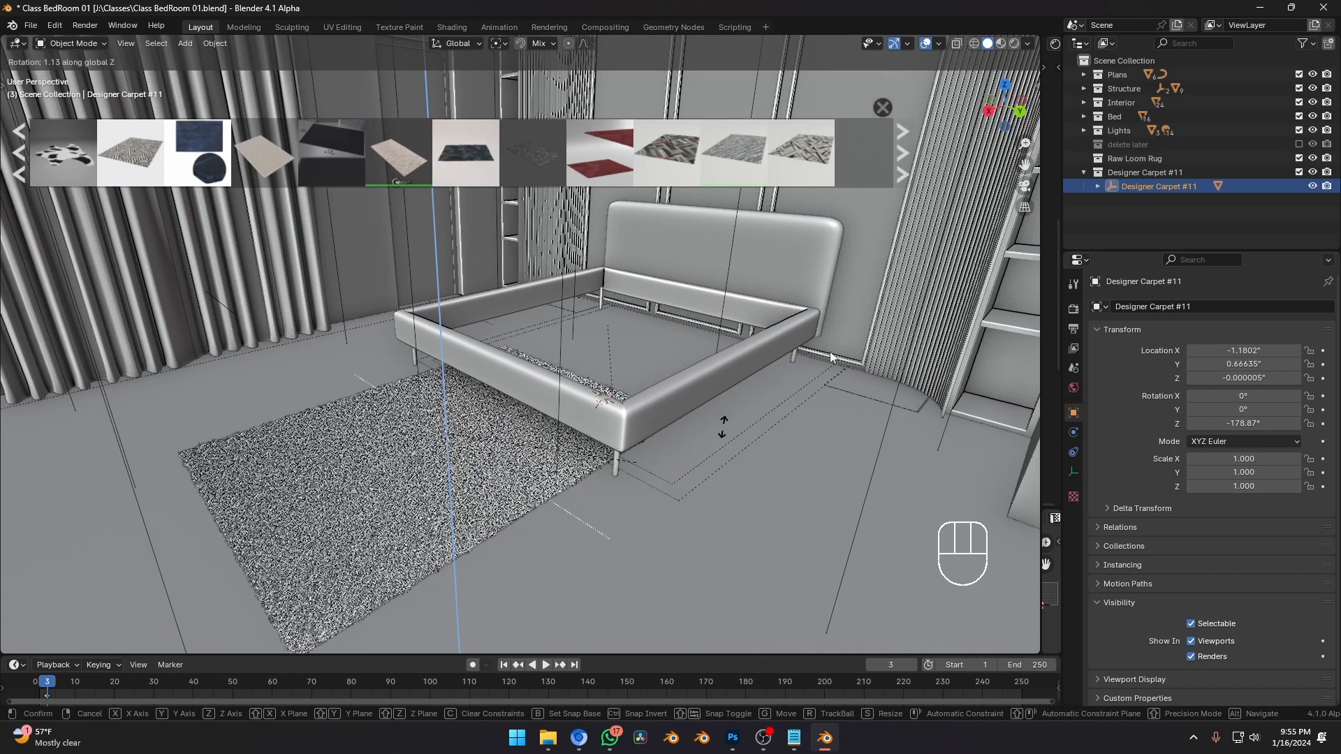
right_click(901, 463)
Turn off viewport display of the Subdivision and ParticleSystem modifiers on the carpet mesh.
click(502, 465)
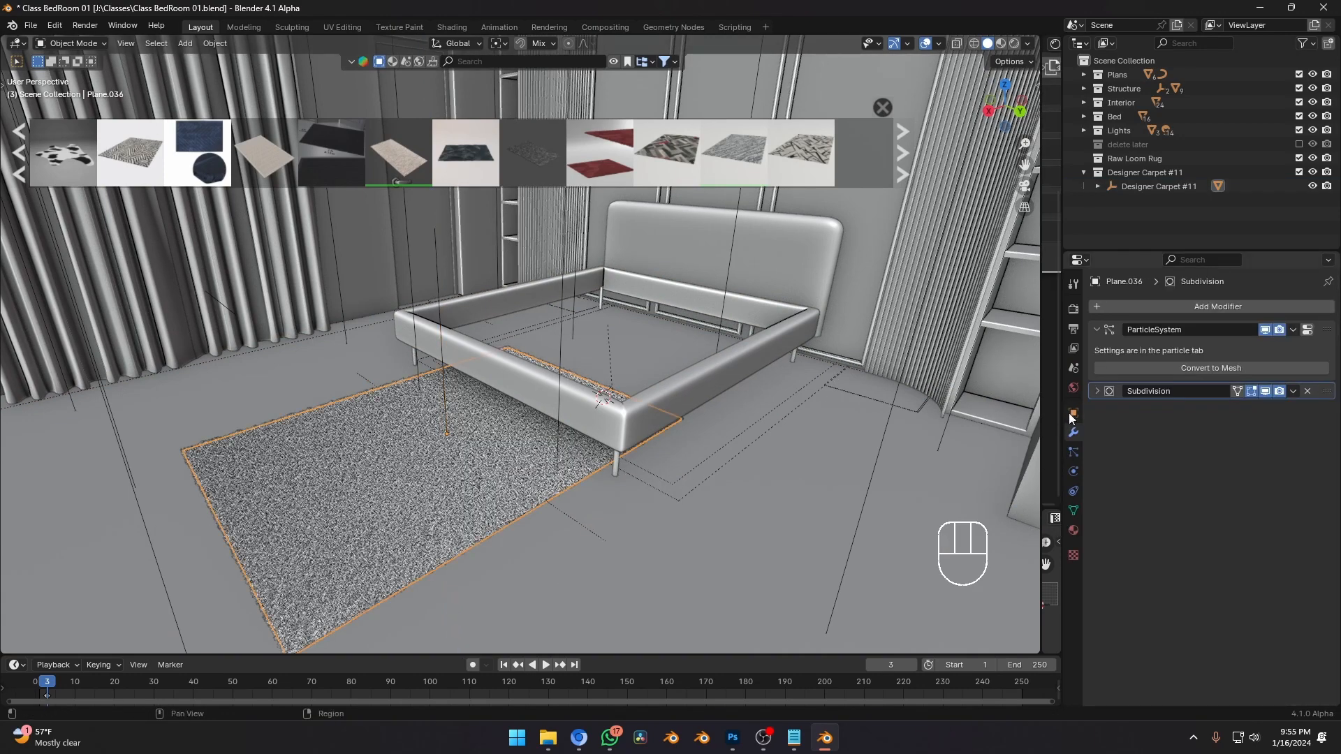
click(1098, 391)
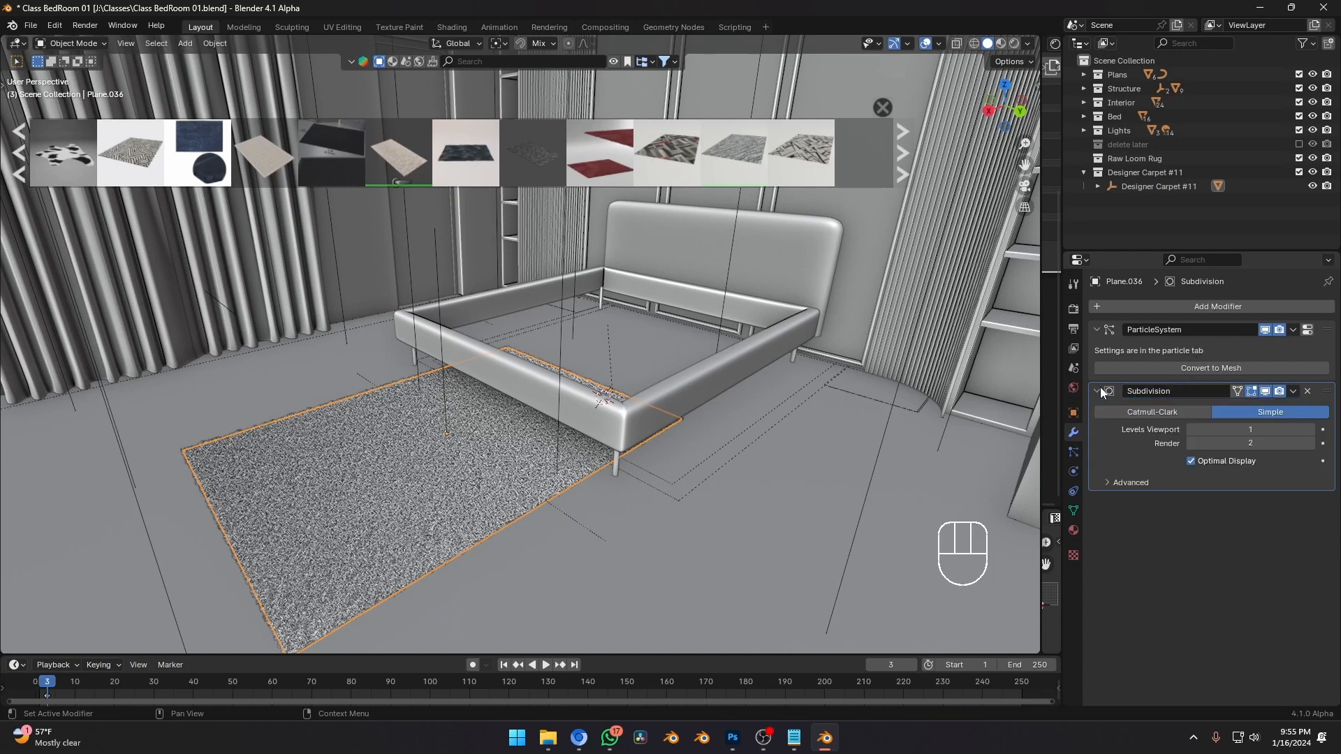
click(1264, 392)
click(1265, 330)
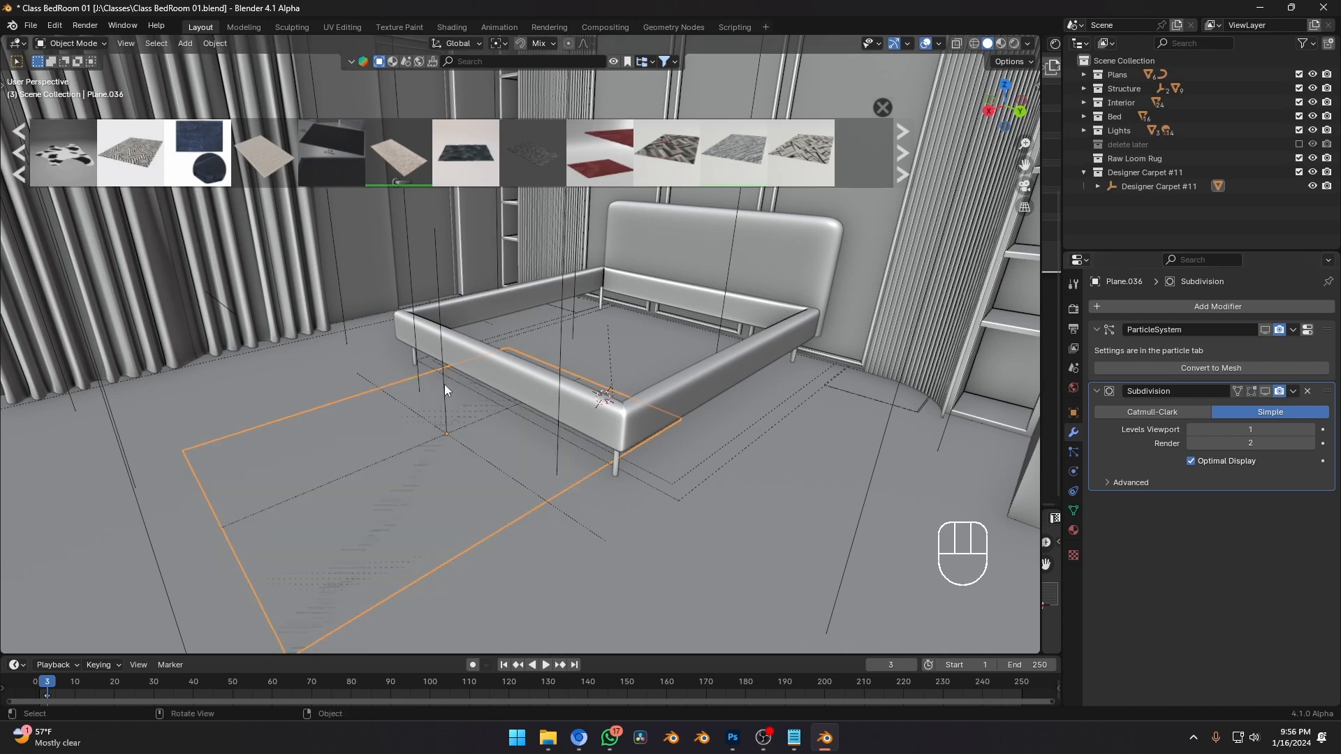
Rotate the carpet 90° about the global Z axis by its parent empty and scale it uniformly by 1.375.
key(r)
right_click(389, 374)
click(435, 302)
key(r)
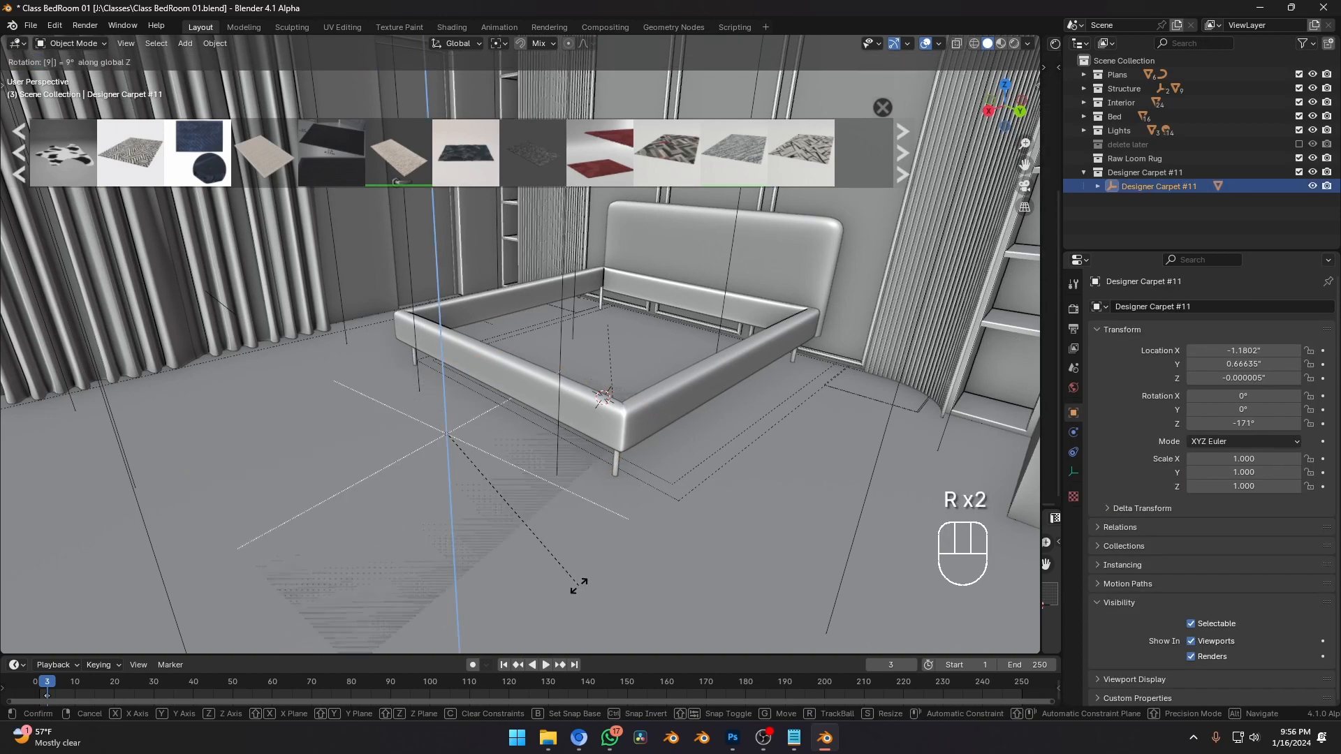
click(579, 591)
key(s)
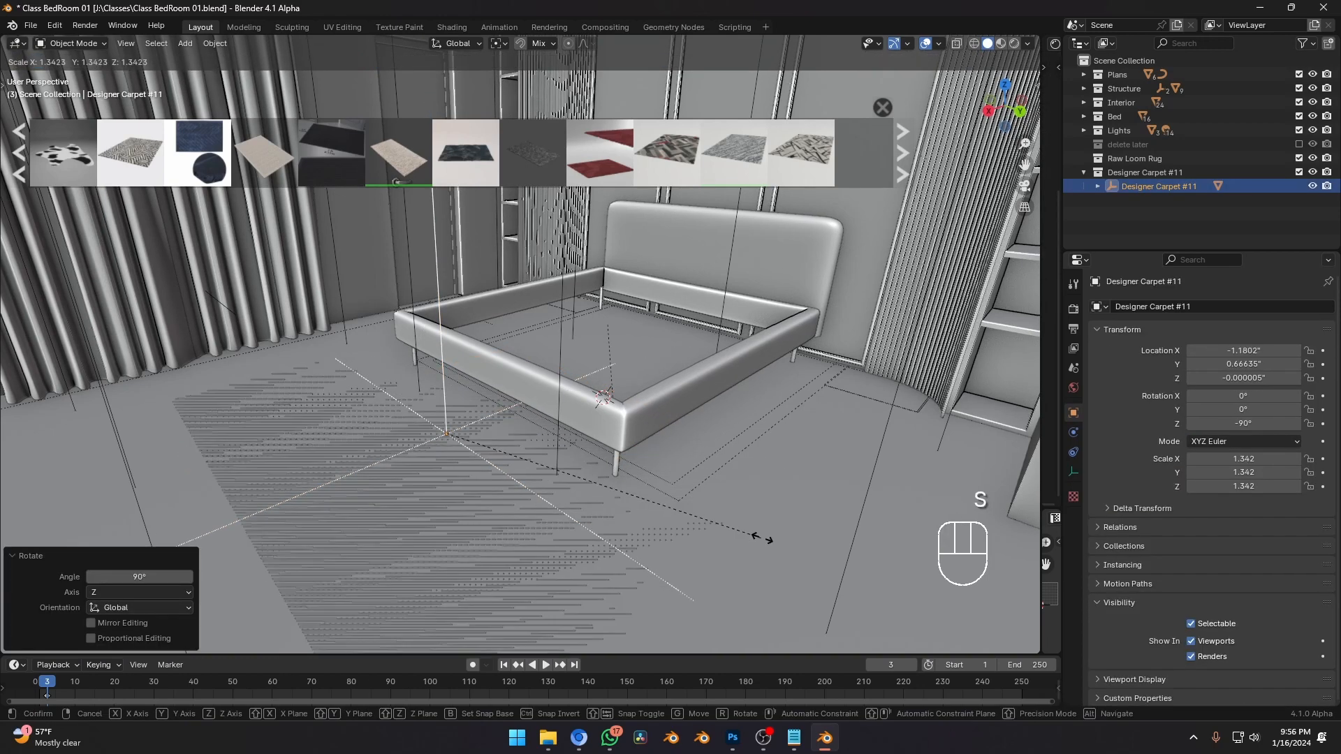
click(719, 533)
Try stretching the carpet by a factor of 1.41 along the global X axis.
middle_drag(720, 534, 697, 547)
key(s)
middle_click(687, 412)
click(688, 411)
key(g)
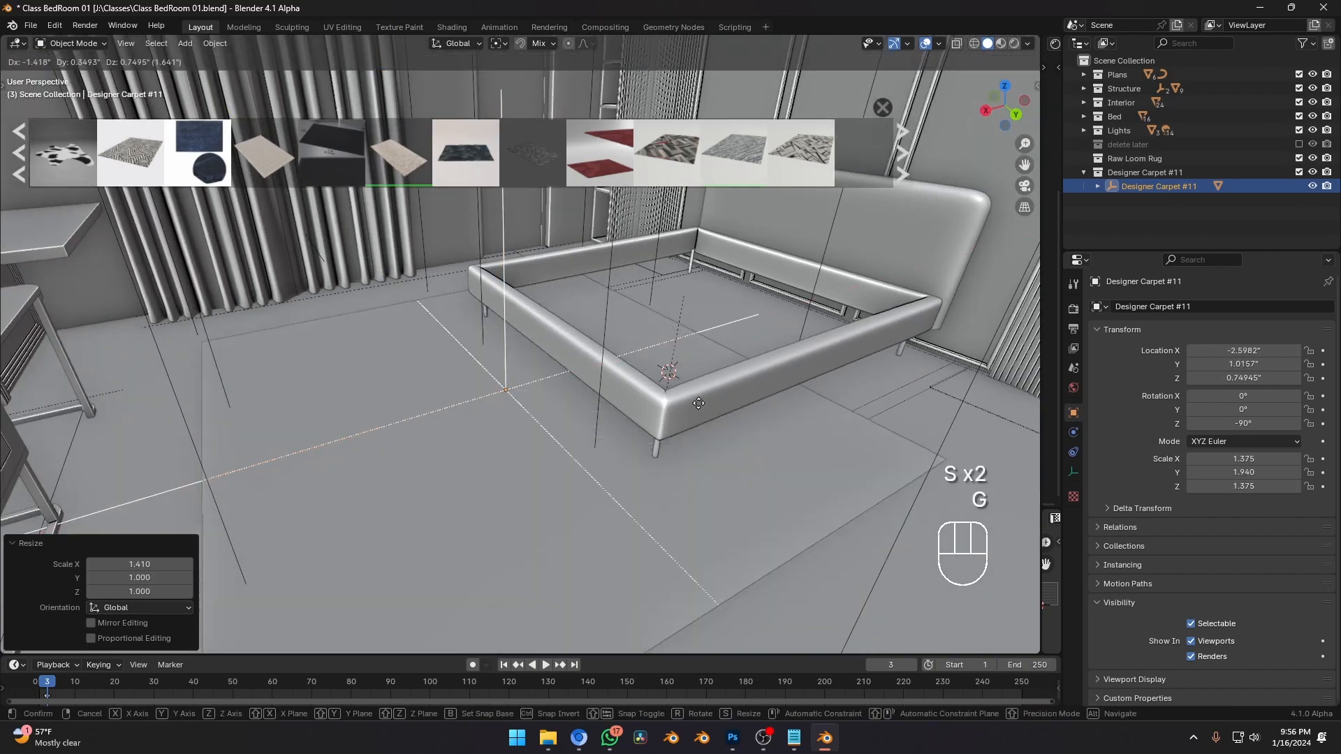
middle_click(719, 401)
right_click(760, 384)
key(ctrl+z)
Move the carpet about -7.56" along the global X axis, towards the bed.
middle_drag(695, 464, 689, 477)
key(g)
middle_click(688, 475)
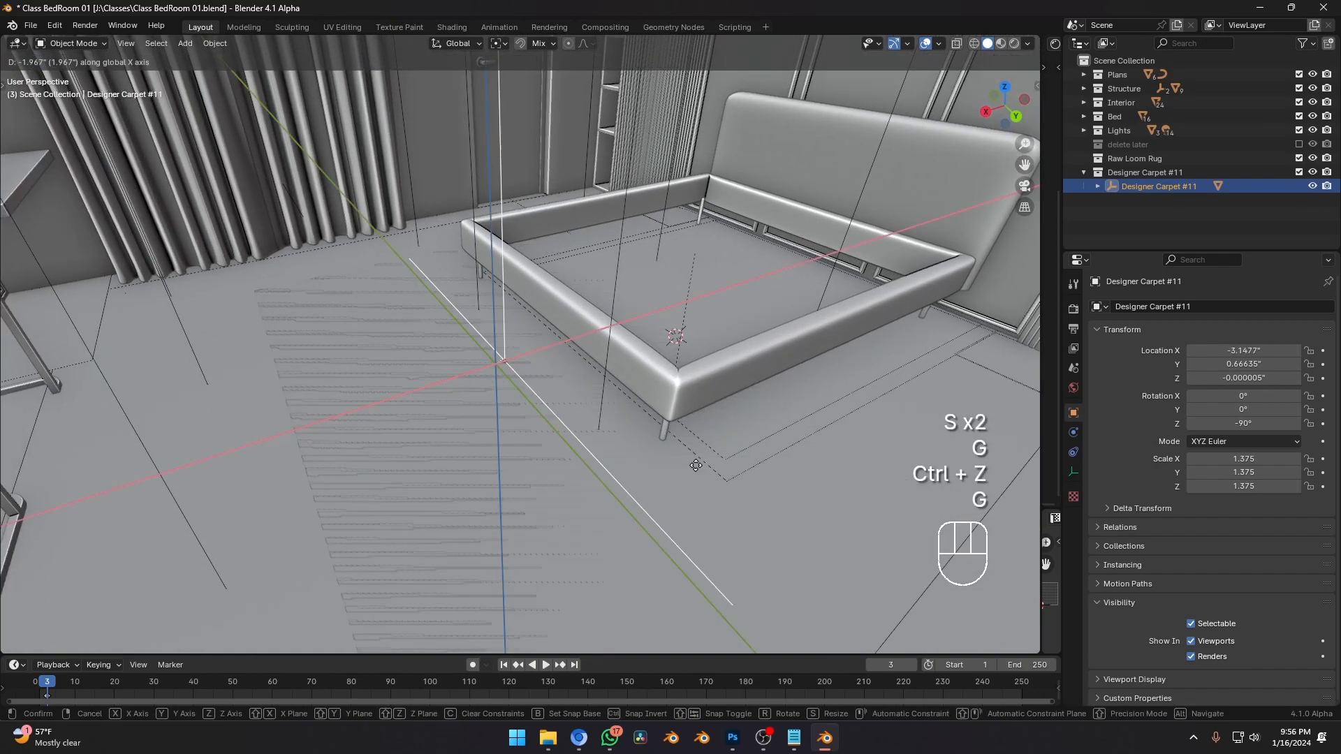
click(719, 457)
Shift the carpet along the global Y axis to about Y -1.18" to align it with the bed.
middle_drag(489, 441, 728, 426)
key(g)
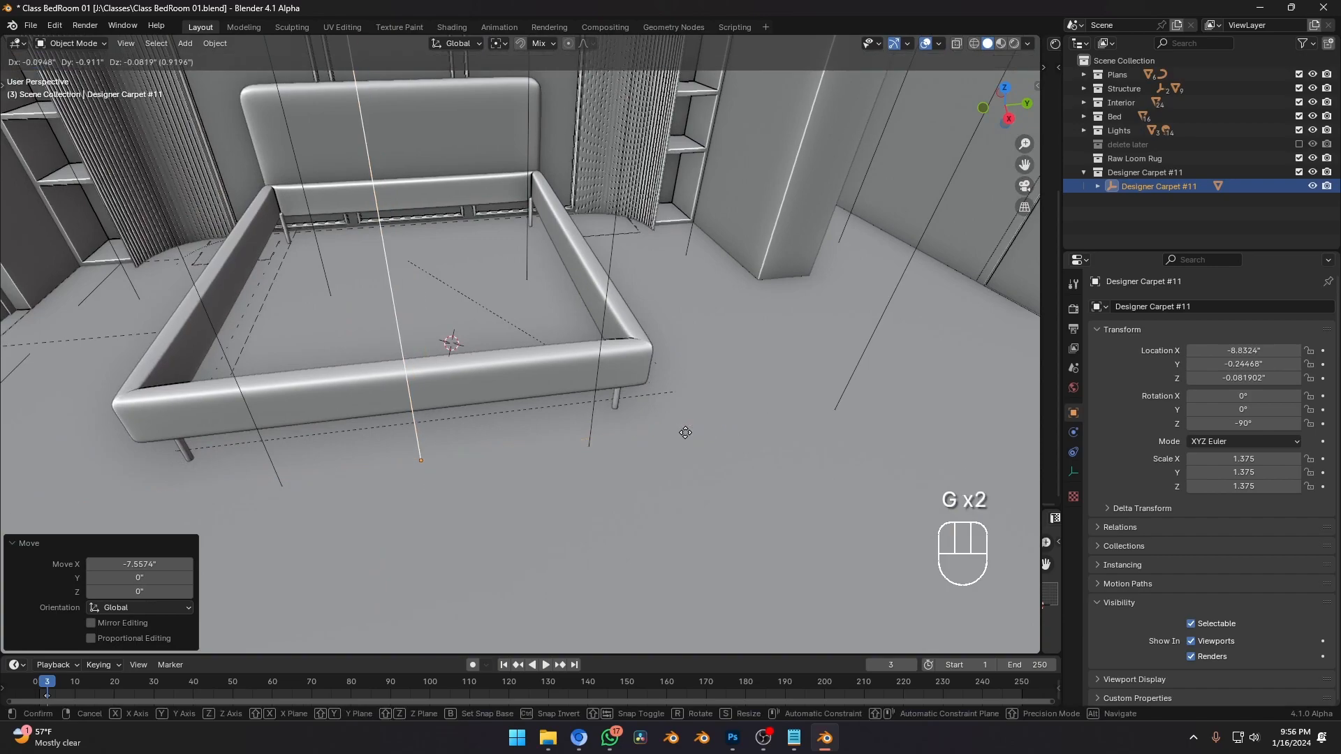
middle_click(688, 432)
click(686, 434)
scroll(559, 447, down, 1)
shift+middle_drag(482, 454, 602, 408)
key(g)
middle_click(587, 455)
click(615, 450)
Slide the carpet about -24.61" along the global X axis so it lies partly under the bed.
scroll(675, 438, down, 1)
key(g)
middle_click(604, 407)
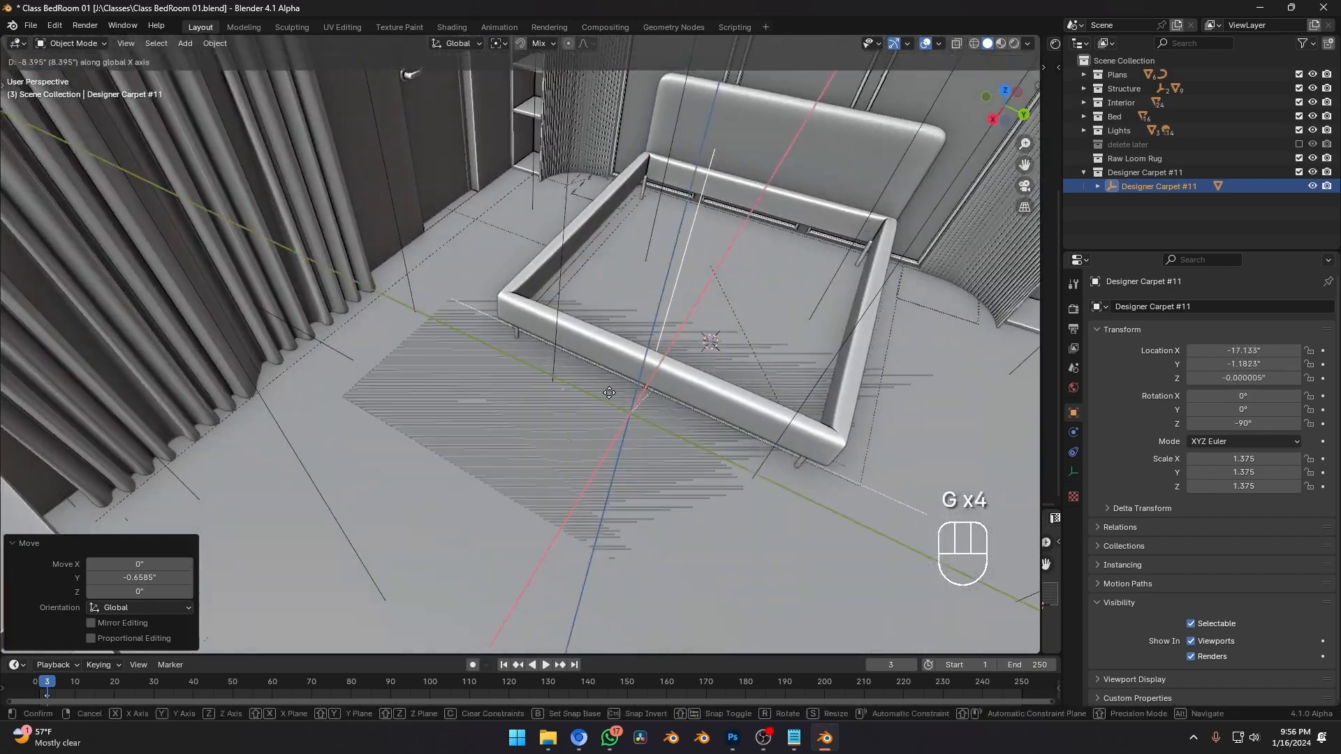
click(650, 359)
shift+middle_drag(702, 387, 563, 388)
middle_drag(563, 388, 525, 376)
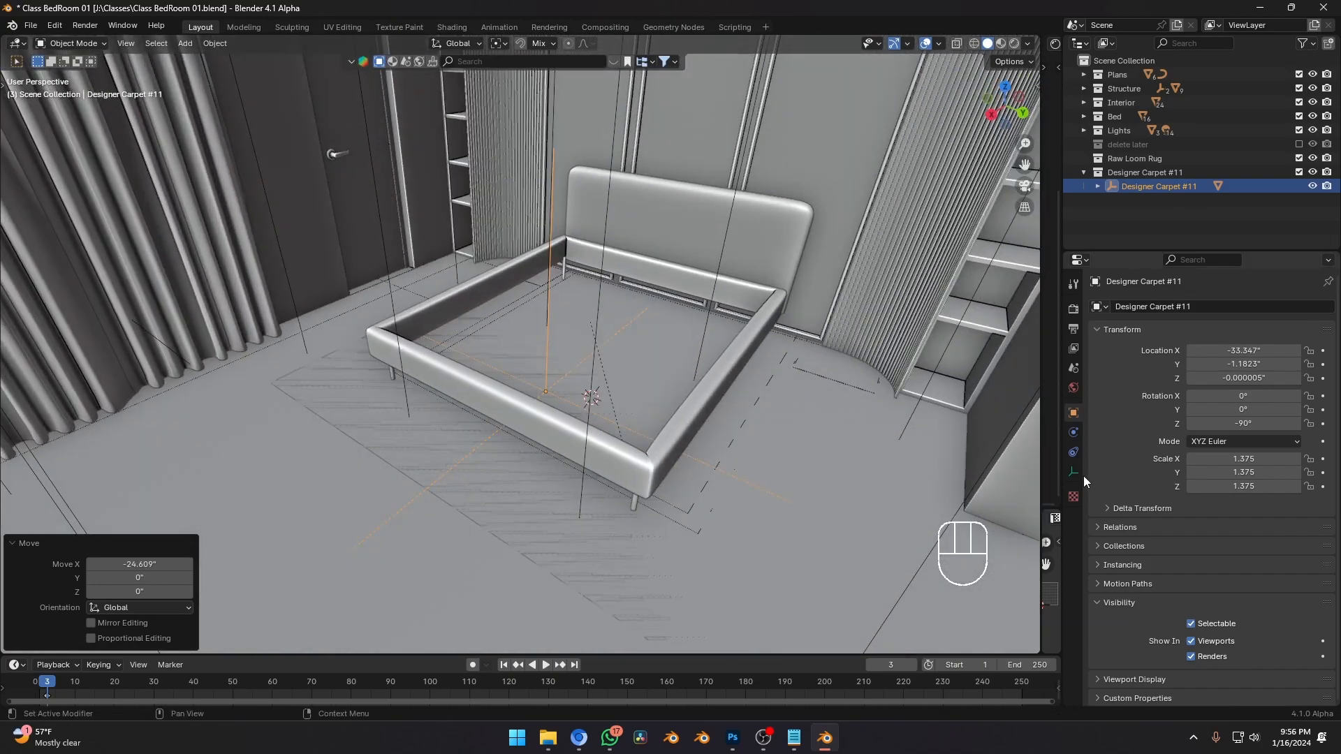
Turn the viewport display of the ParticleSystem and Subdivision modifiers back on for the carpet mesh and check its fibres.
click(621, 550)
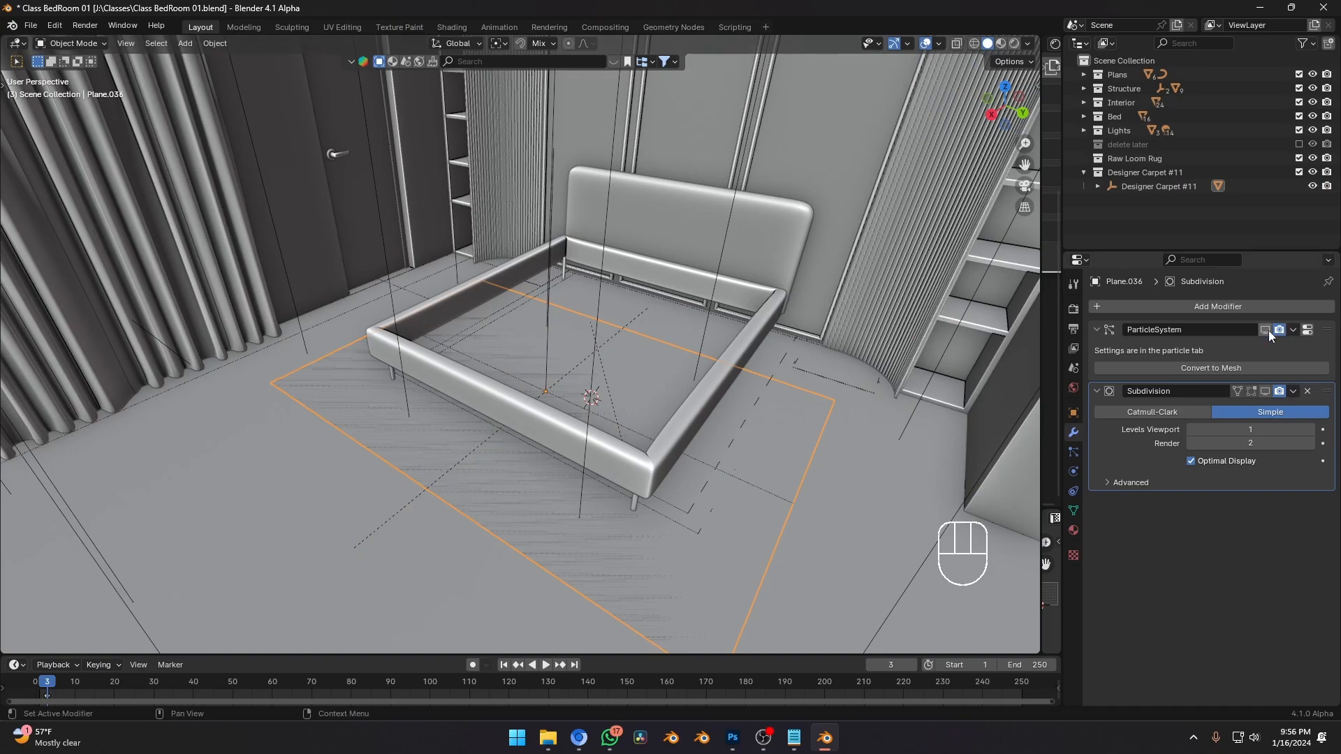
middle_drag(616, 535, 625, 447)
mouse_move(625, 447)
shift+middle_down()
mouse_move(694, 494)
mouse_move(632, 433)
shift+middle_up()
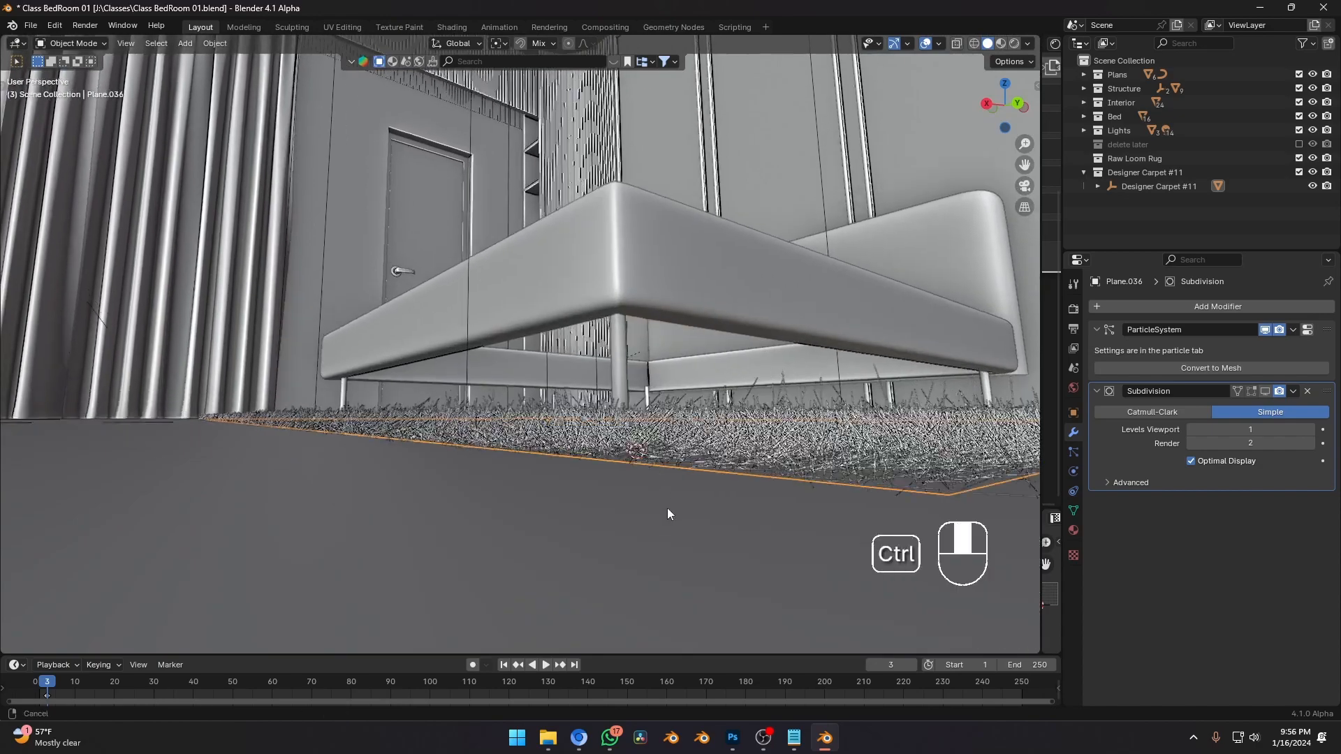
ctrl+middle_drag(667, 508, 690, 472)
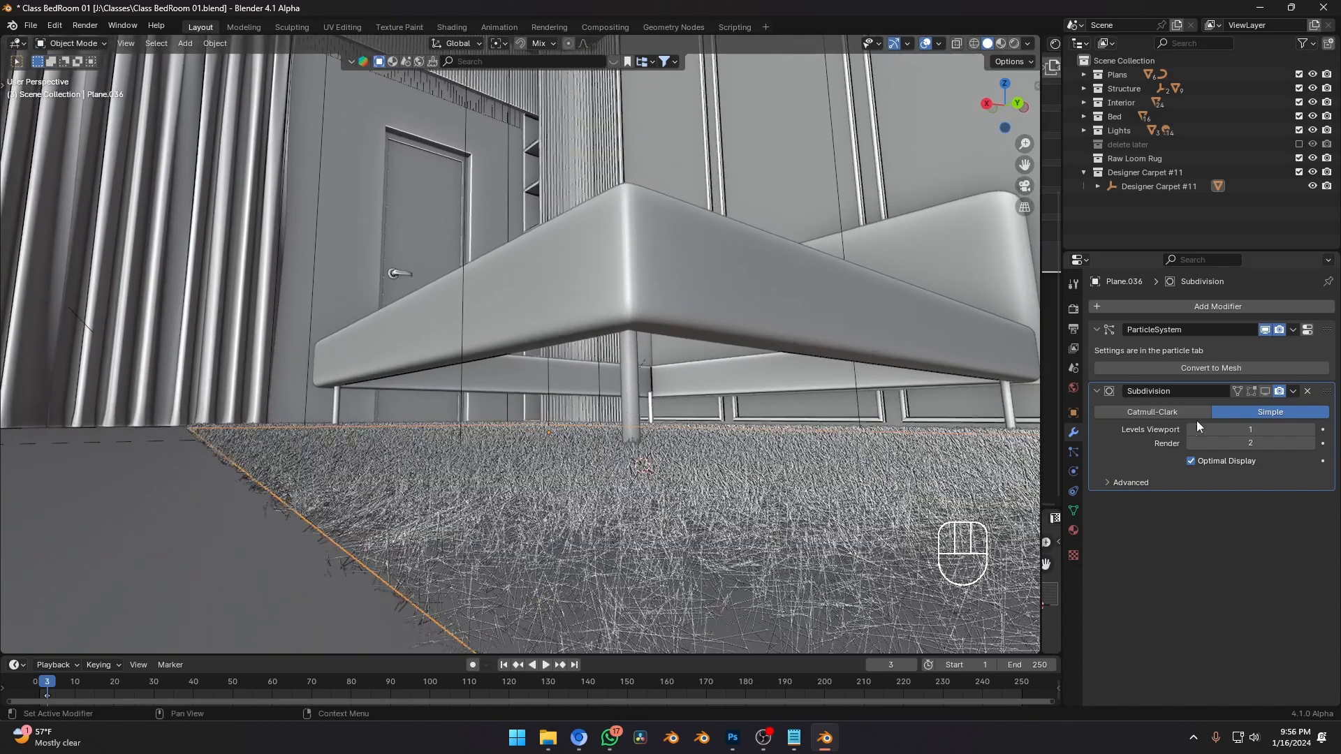
click(1265, 391)
middle_drag(410, 442, 720, 494)
scroll(644, 496, up, 4)
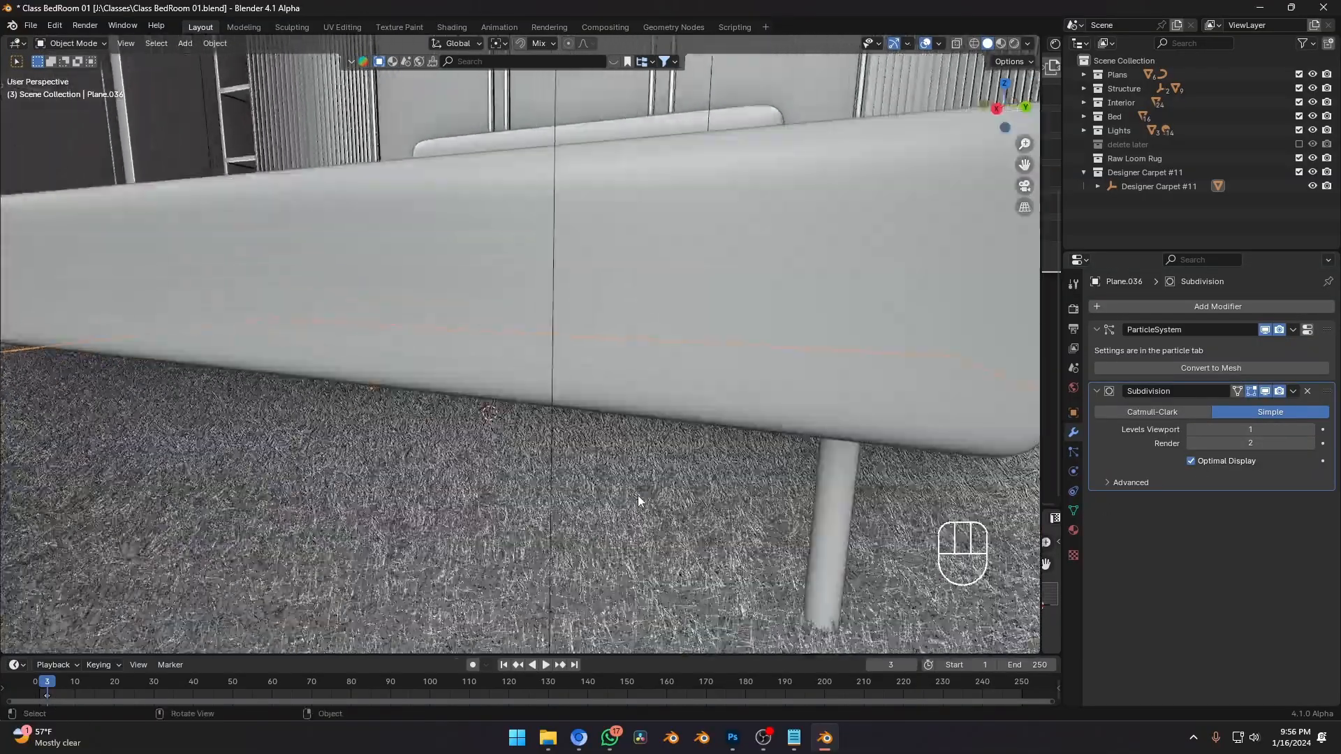
scroll(629, 497, down, 5)
middle_drag(356, 440, 401, 438)
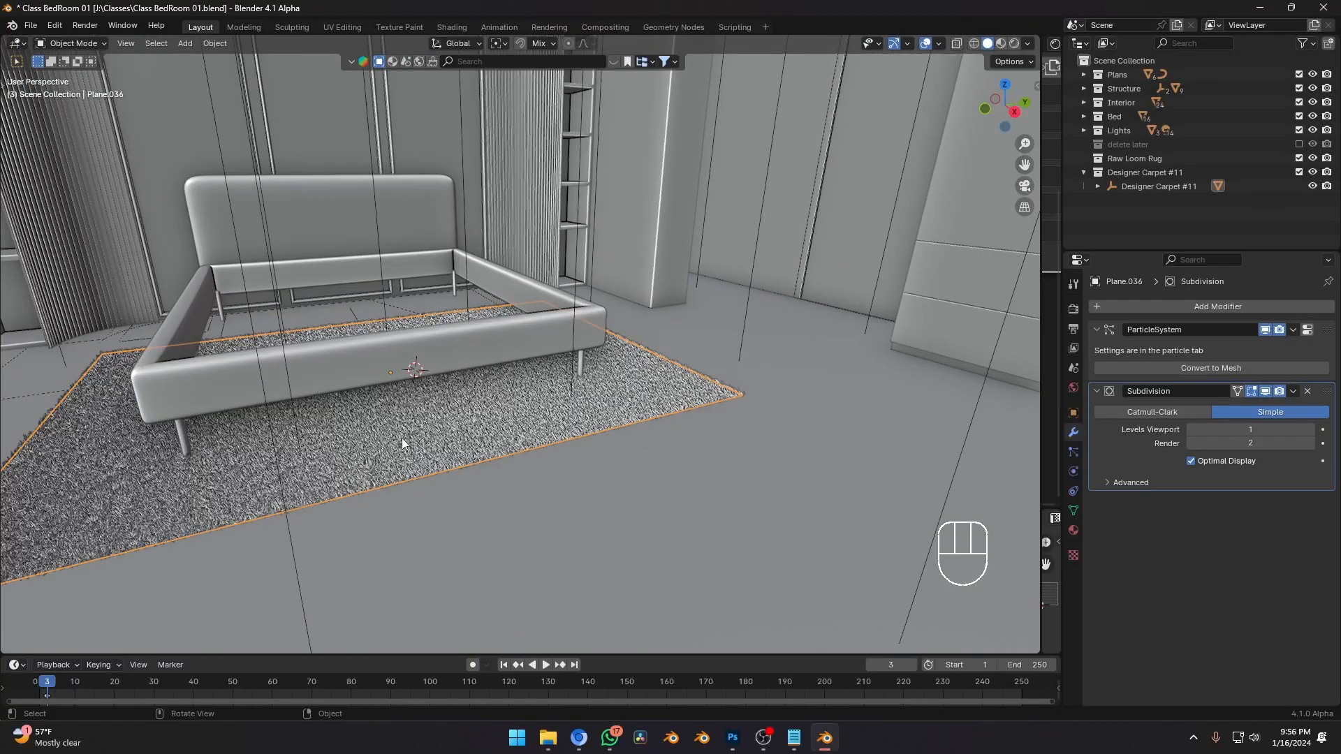
Show the carpet results in the BlenderKit asset bar and hide the bar again.
click(614, 61)
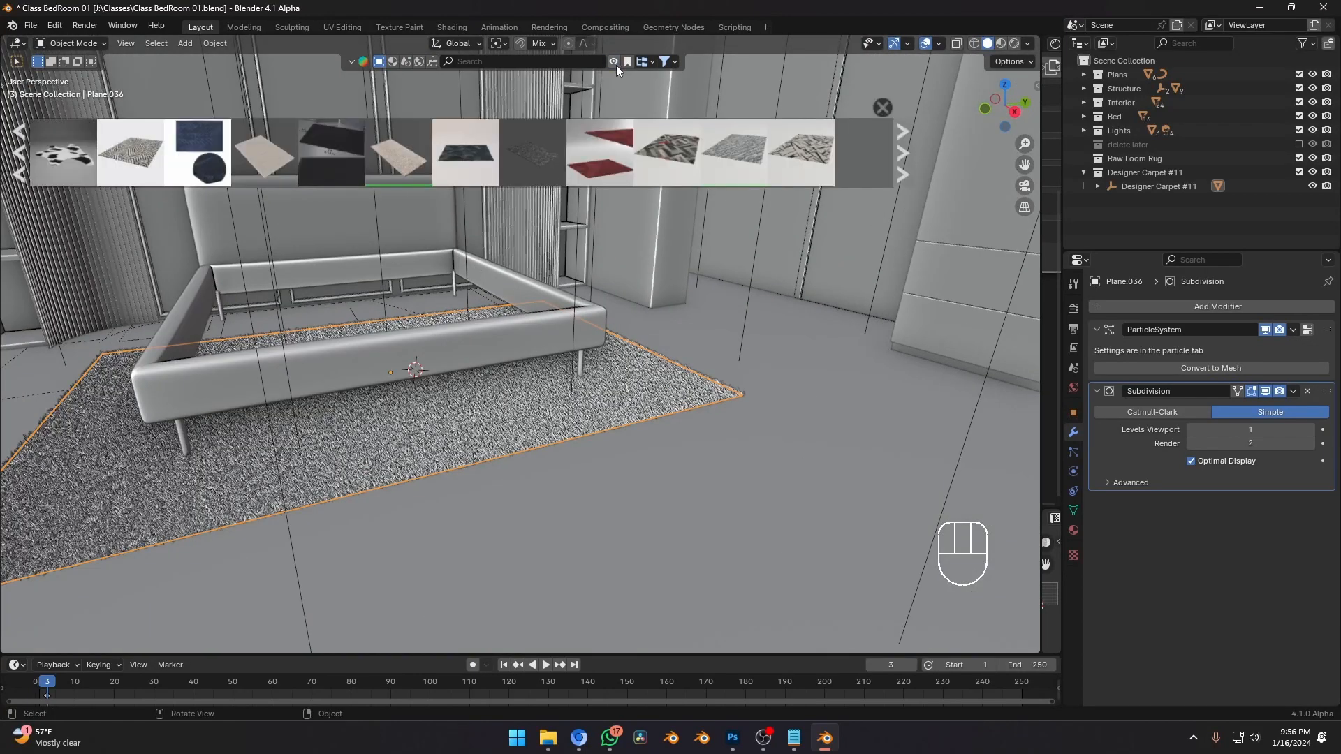
mouse_move(752, 167)
click(640, 61)
click(616, 61)
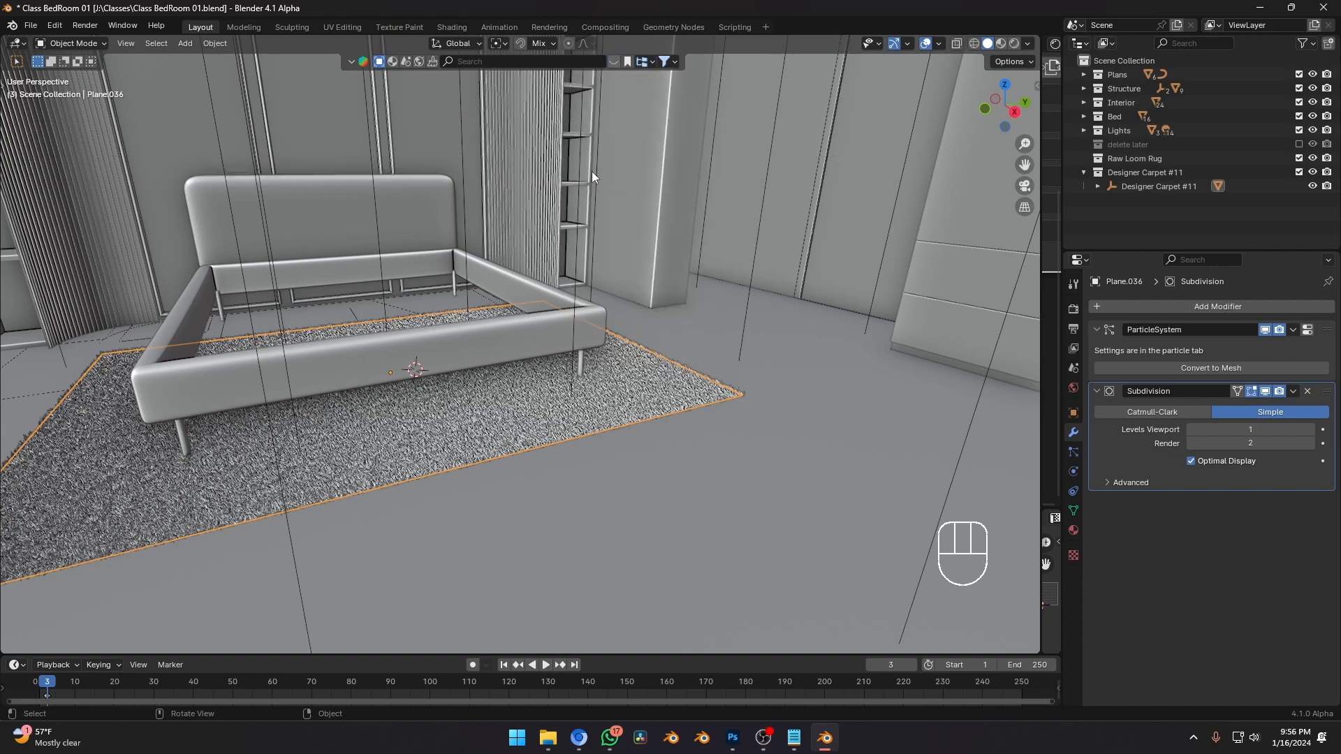
Try deleting the bed frame object.
middle_drag(592, 170, 683, 436)
click(634, 375)
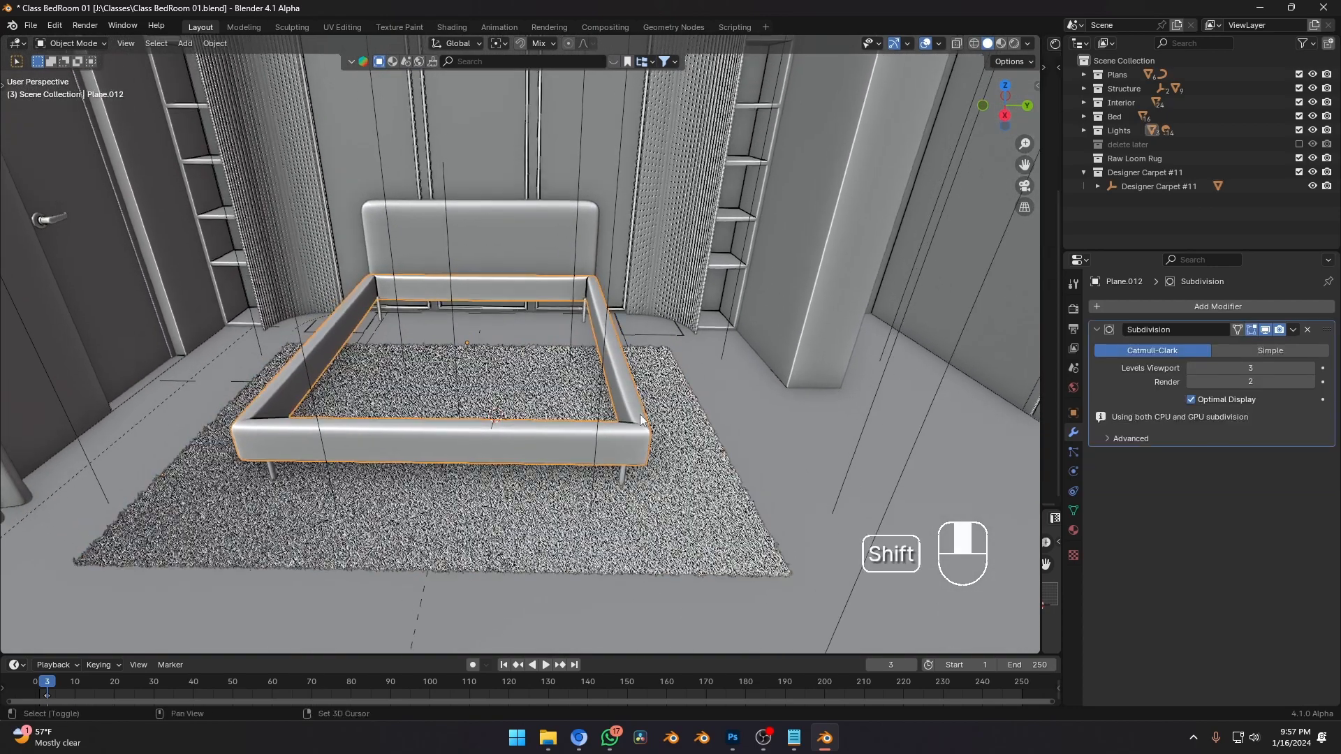
key(x)
click(624, 472)
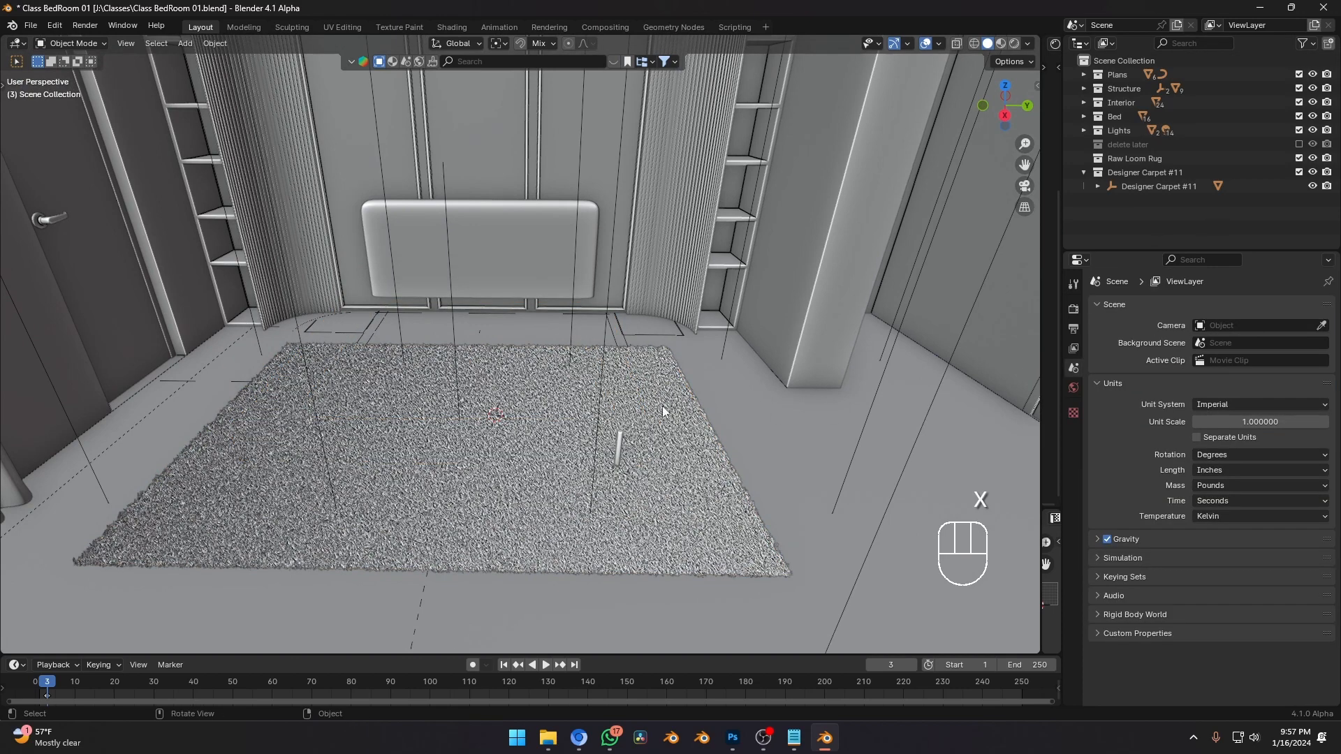
Enable the "delete later" collection in the view layer and try moving the remaining bed leg.
click(1299, 143)
click(617, 447)
key(g)
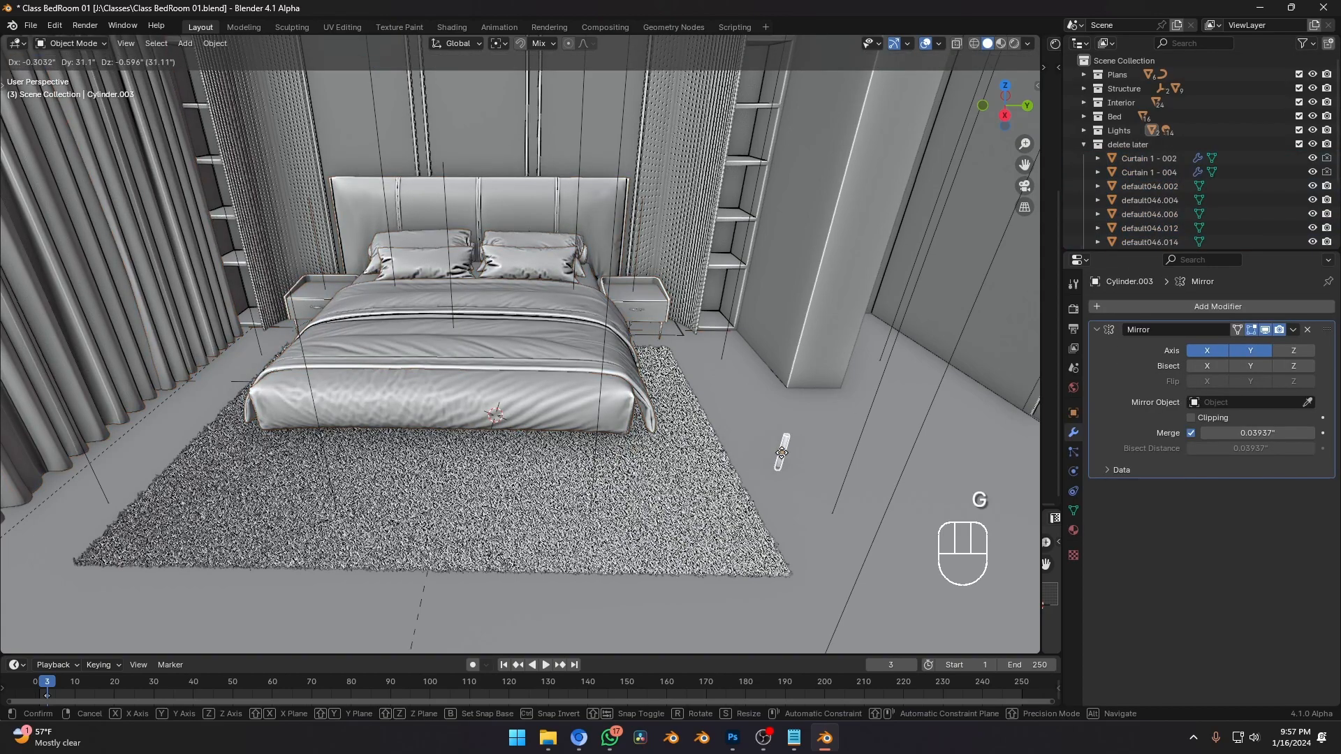
right_click(778, 450)
scroll(598, 458, up, 1)
middle_drag(598, 458, 599, 441)
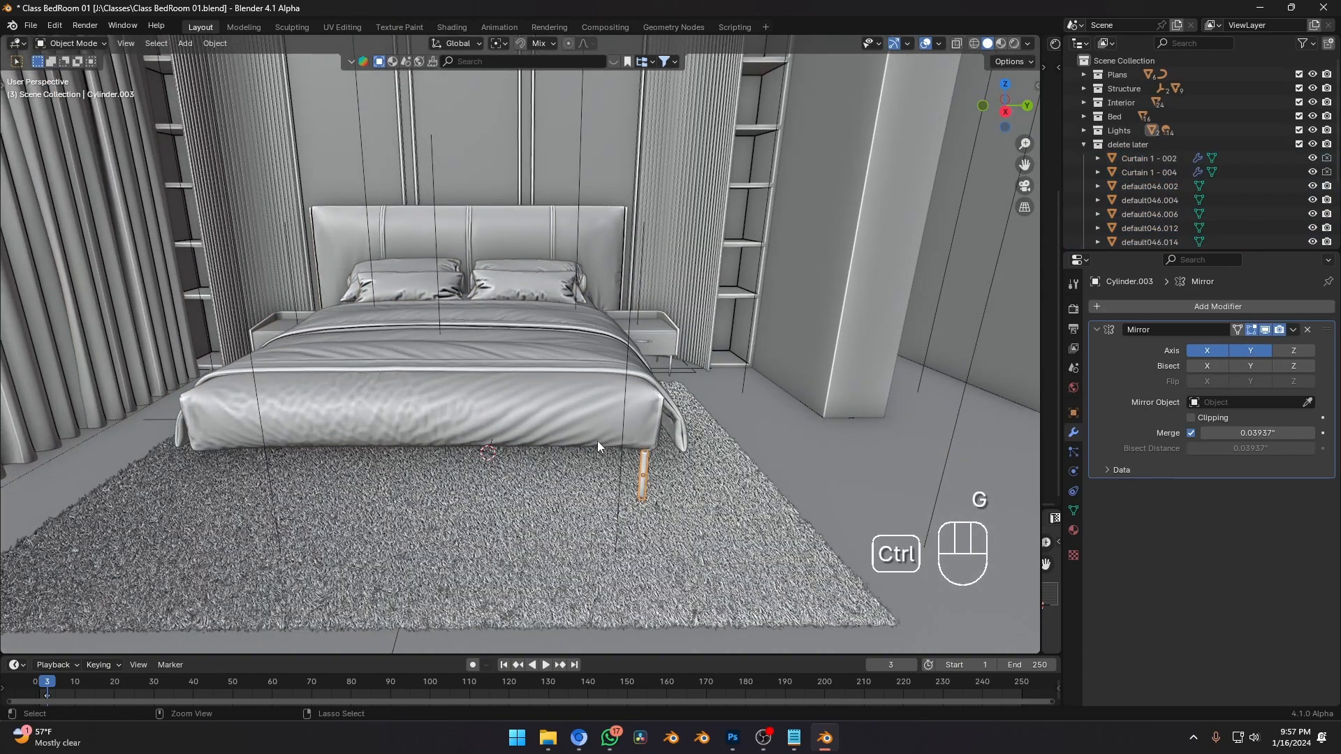
Undo the collection change and the bed frame deletion.
key(ctrl+z)
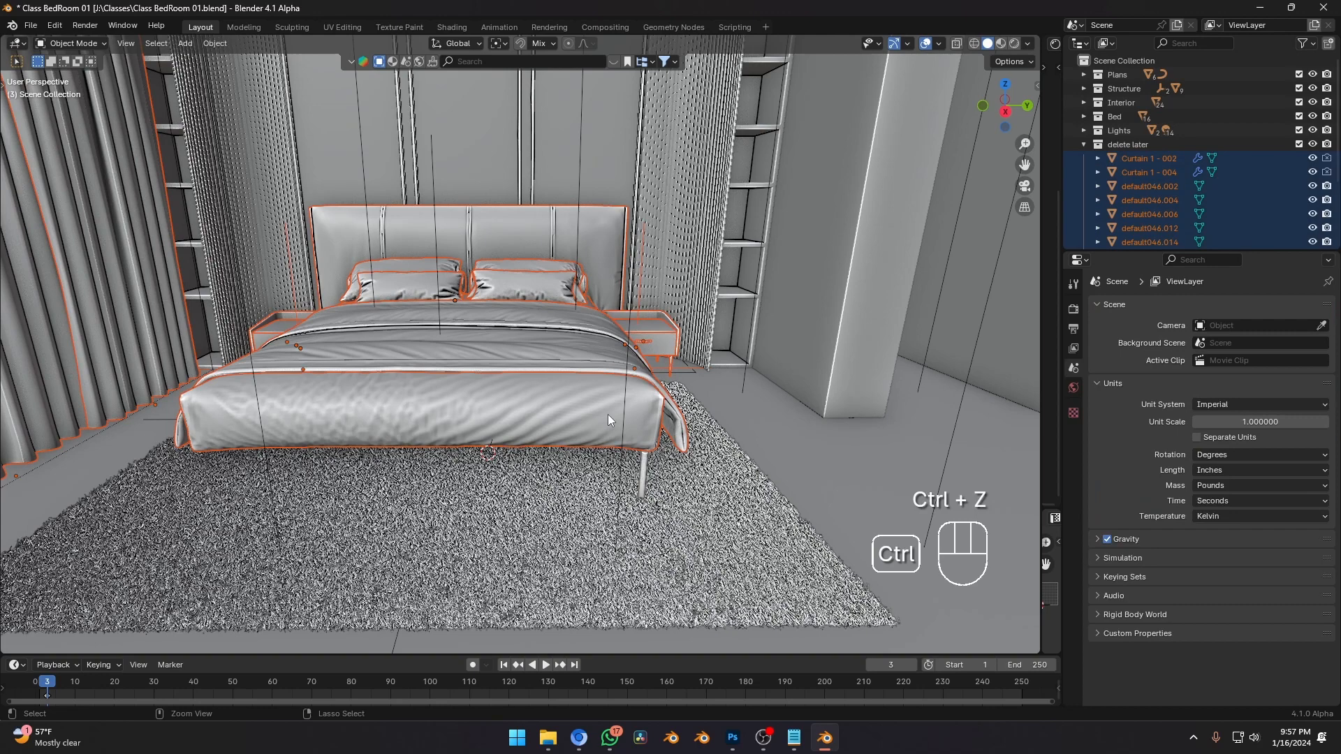
key(ctrl+z)
key(ctrl+z)
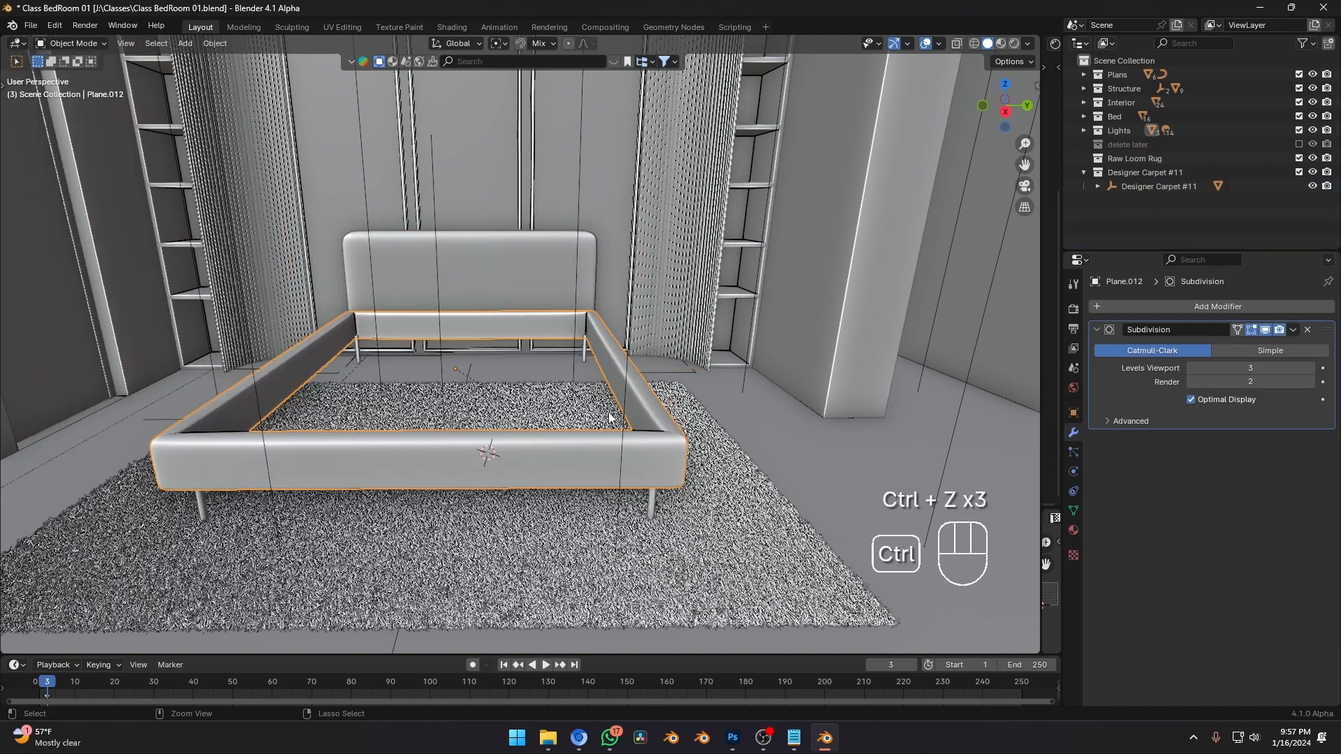
key(ctrl+z)
Enable the "delete later" collection in the view layer to show its bedding, nightstands and curtains.
click(1297, 145)
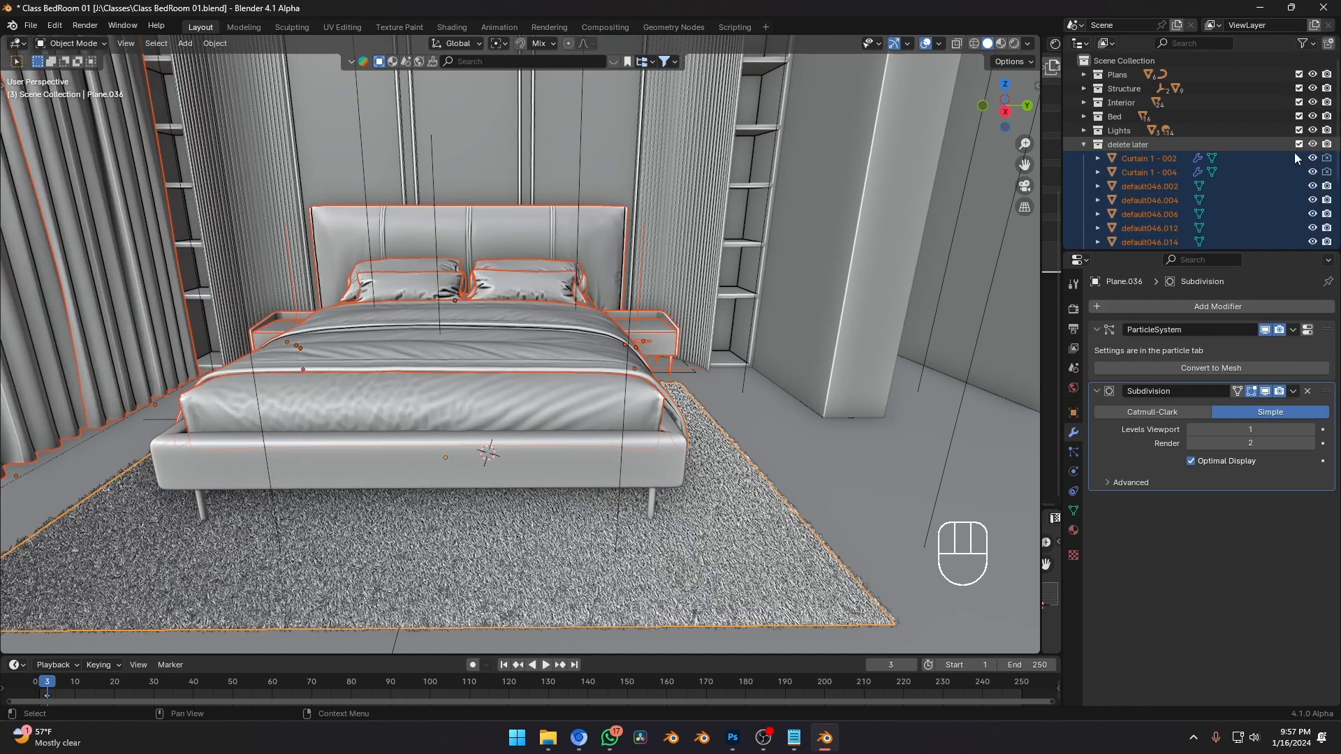
scroll(738, 476, down, 1)
shift+middle_drag(739, 476, 756, 450)
click(702, 463)
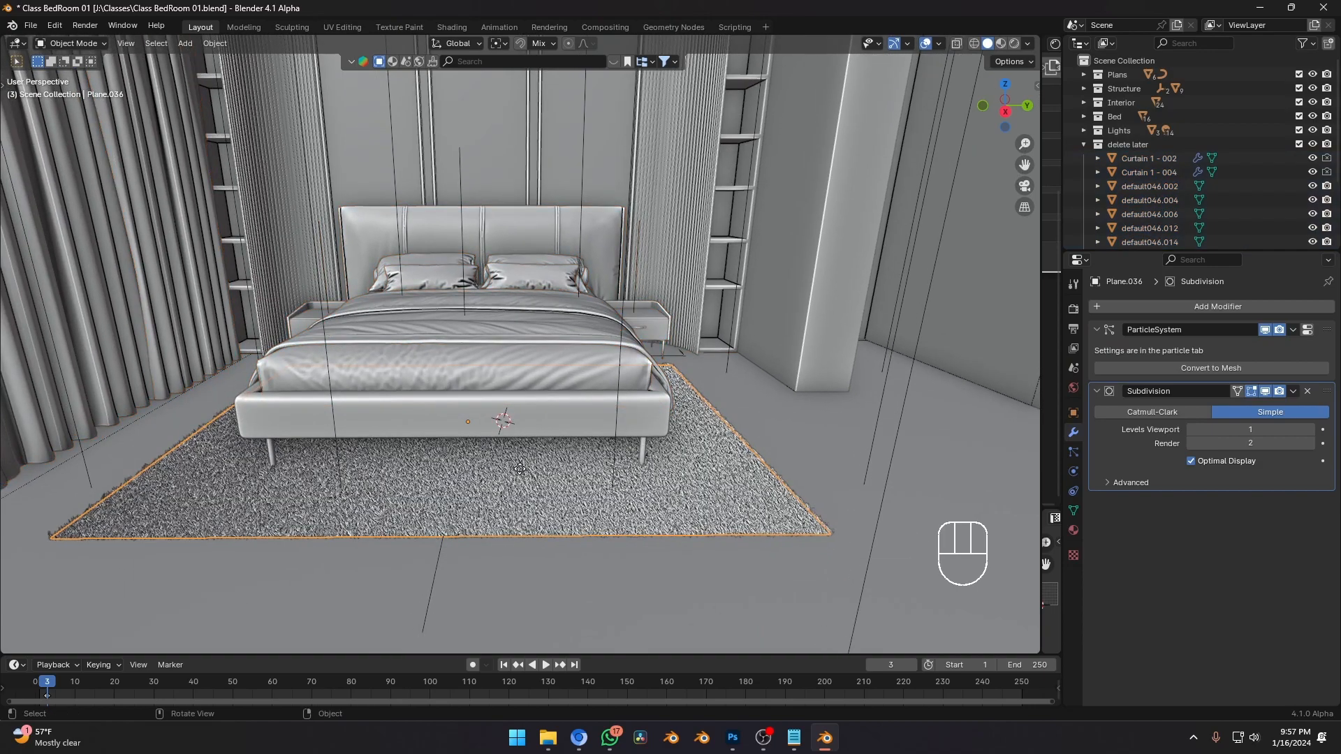
key(g)
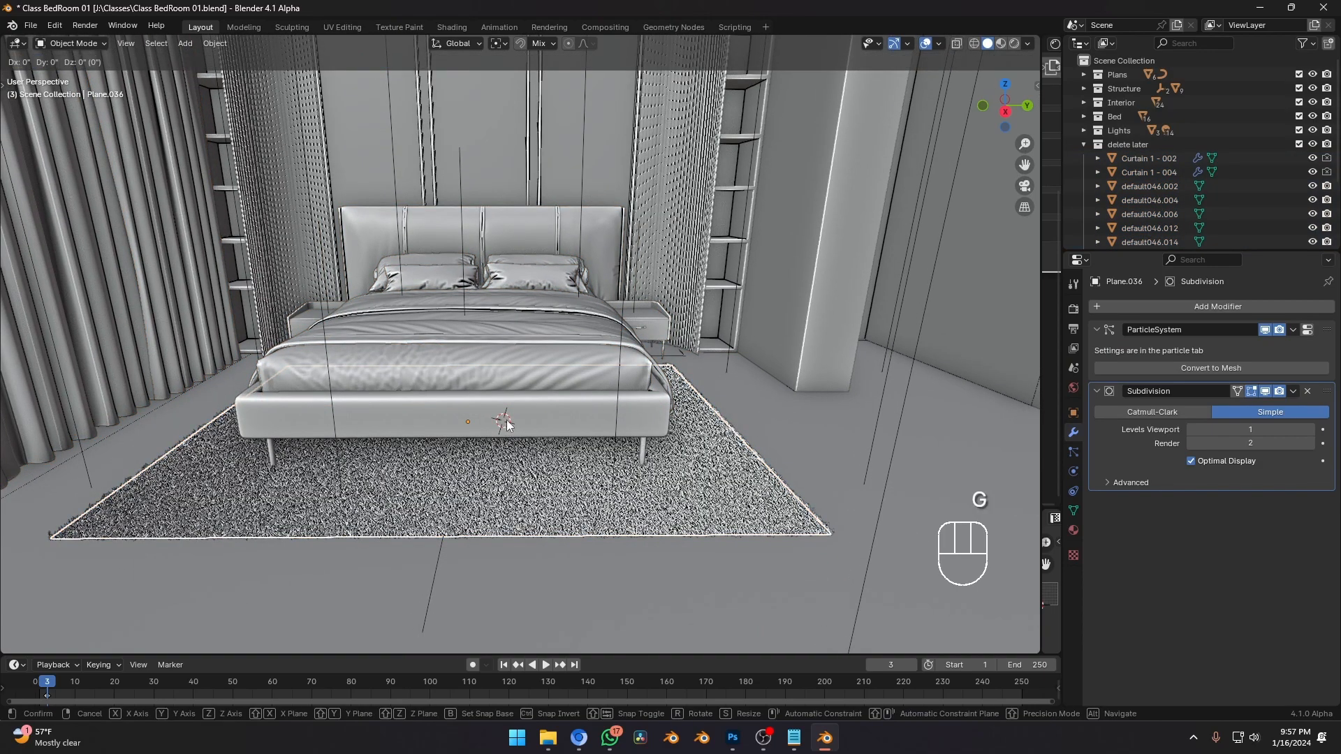
right_click(509, 402)
click(509, 402)
key(g)
right_click(516, 279)
Turn off the ParticleSystem's viewport display on the carpet mesh and remove its Subdivision modifier.
click(600, 485)
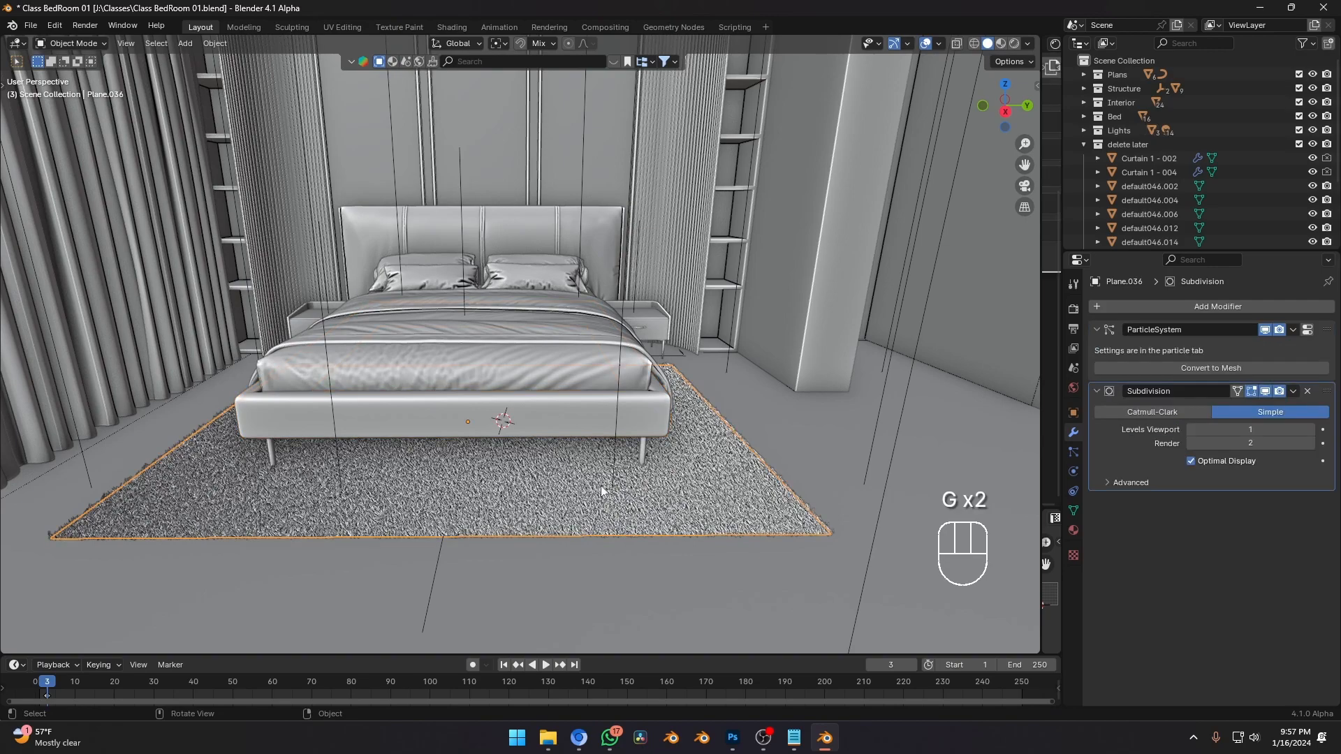
click(1265, 330)
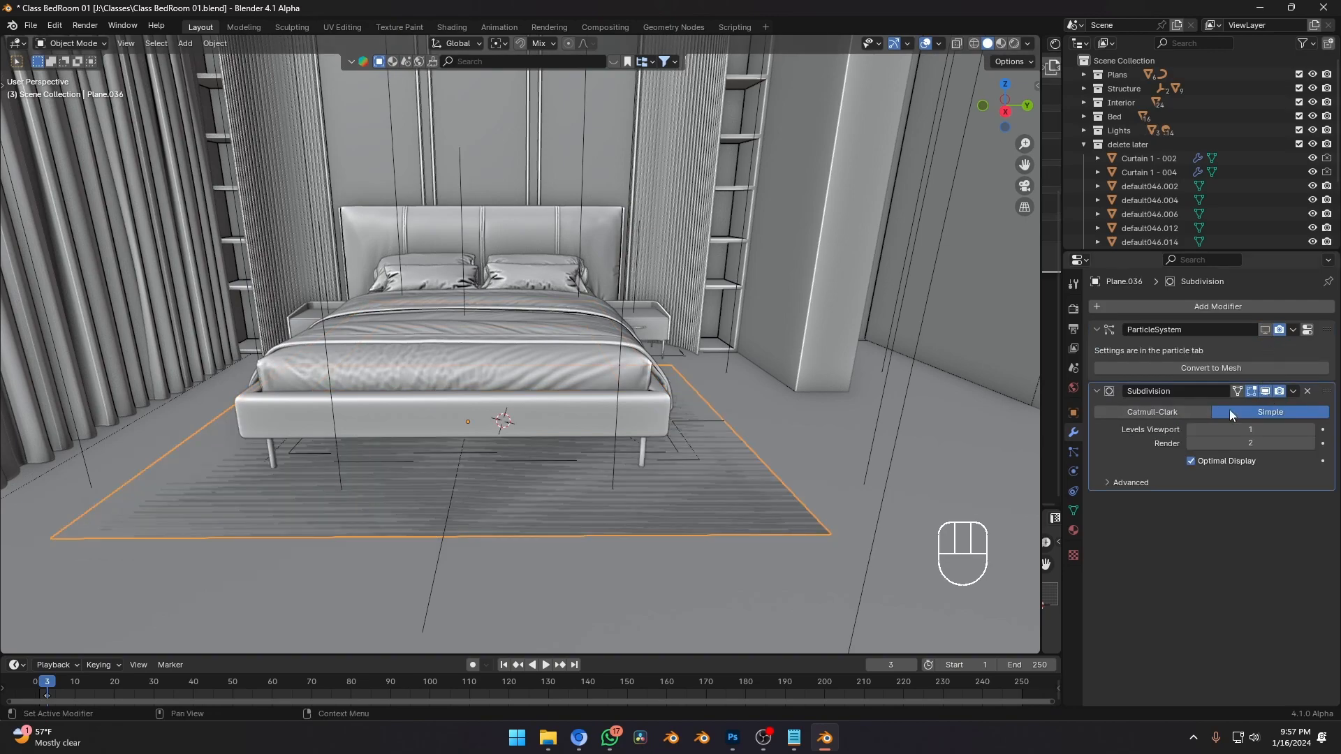
middle_drag(702, 452, 634, 483)
key(x)
key(ctrl+z)
key(Tab)
key(Tab)
key(x)
middle_drag(607, 416, 572, 299)
middle_drag(614, 402, 637, 364)
key(g)
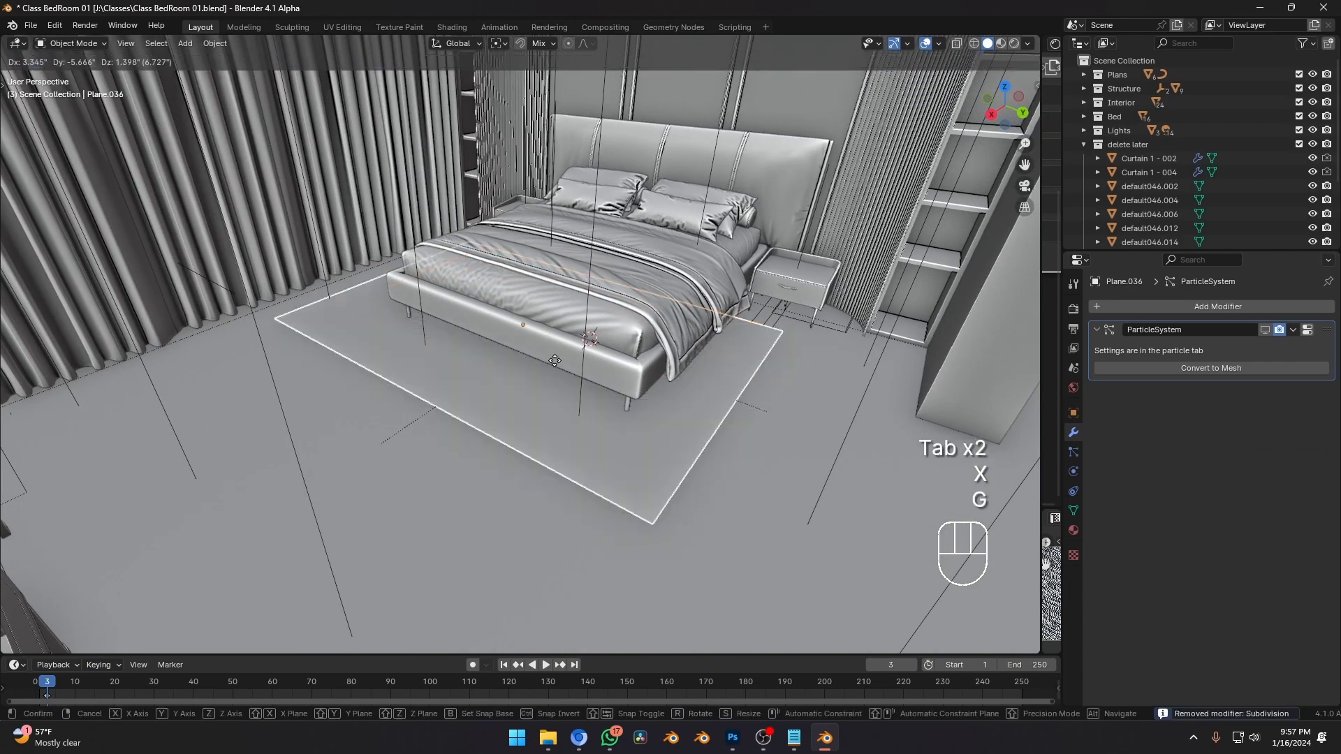
right_click(543, 337)
Walk through the bedroom to examine the bed and nightstand, the desk wall and the curtained corner.
key(shift+grave)
key(w)
click(521, 344)
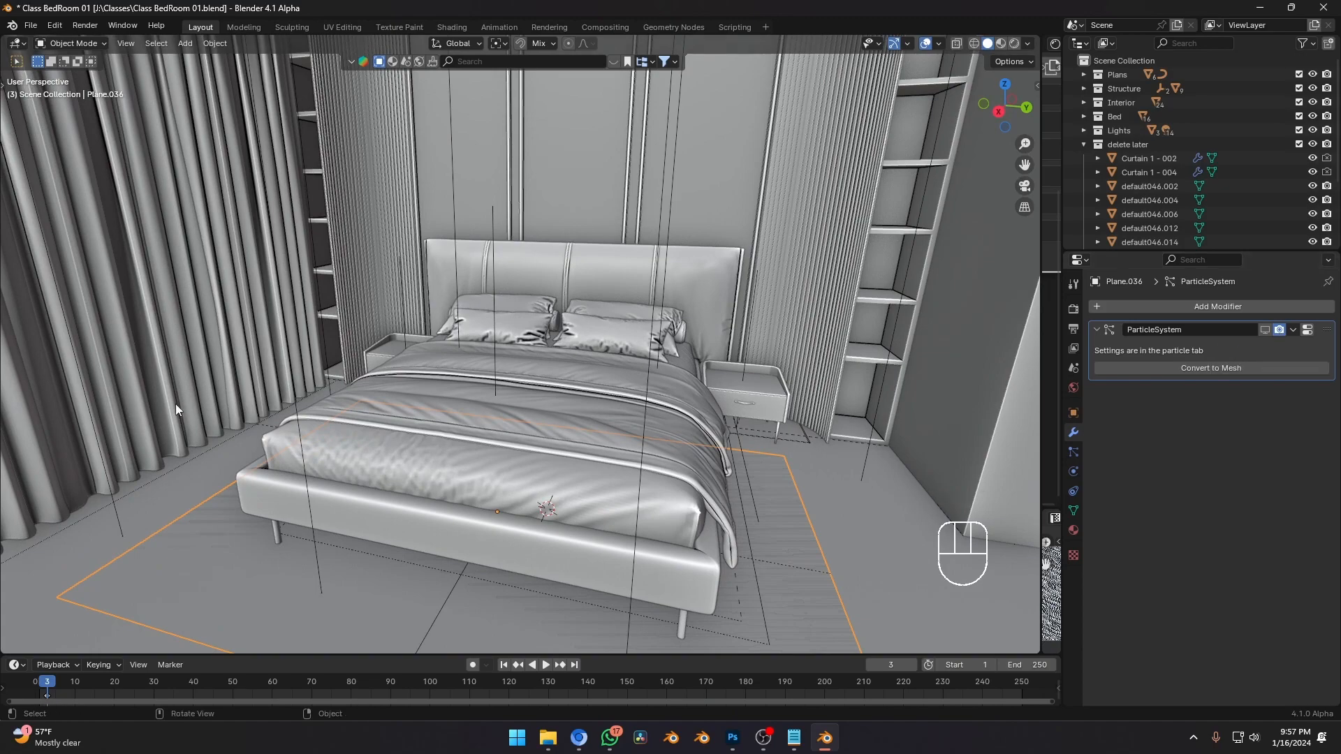
key(shift+grave)
key(w)
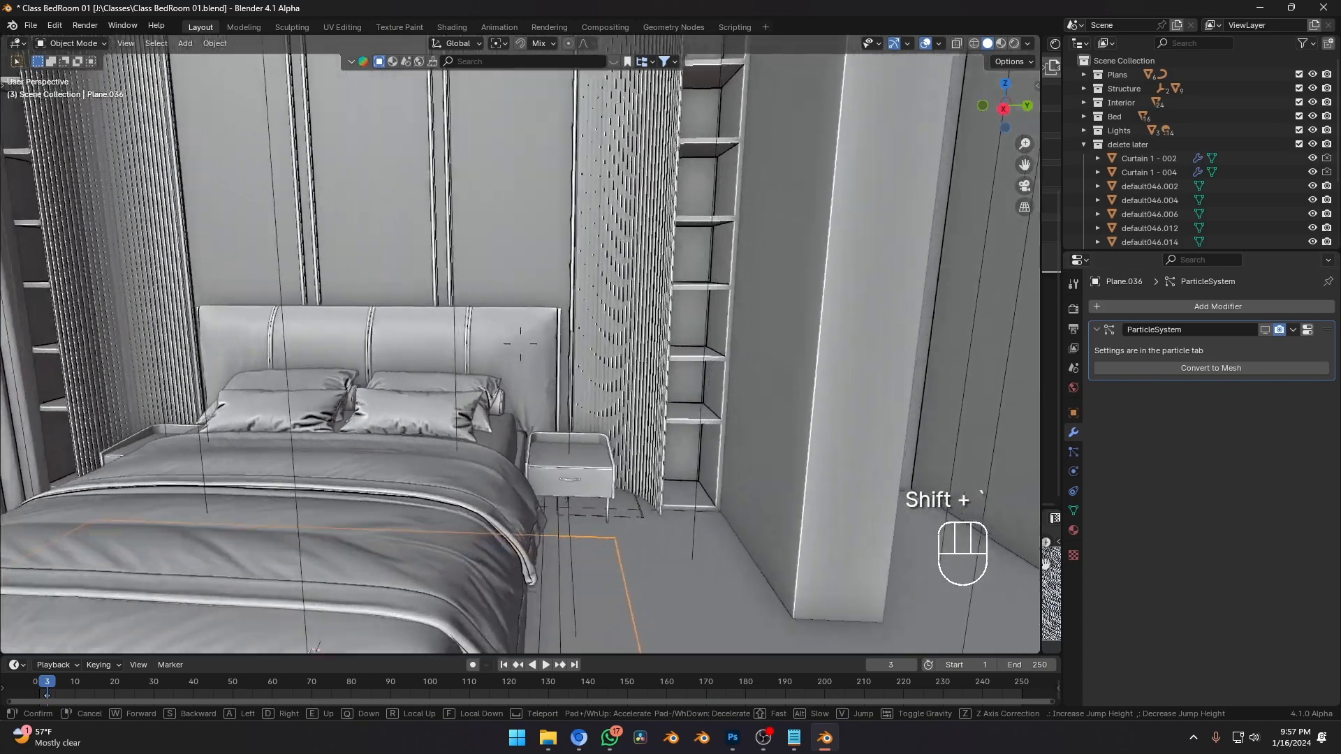
key(w)
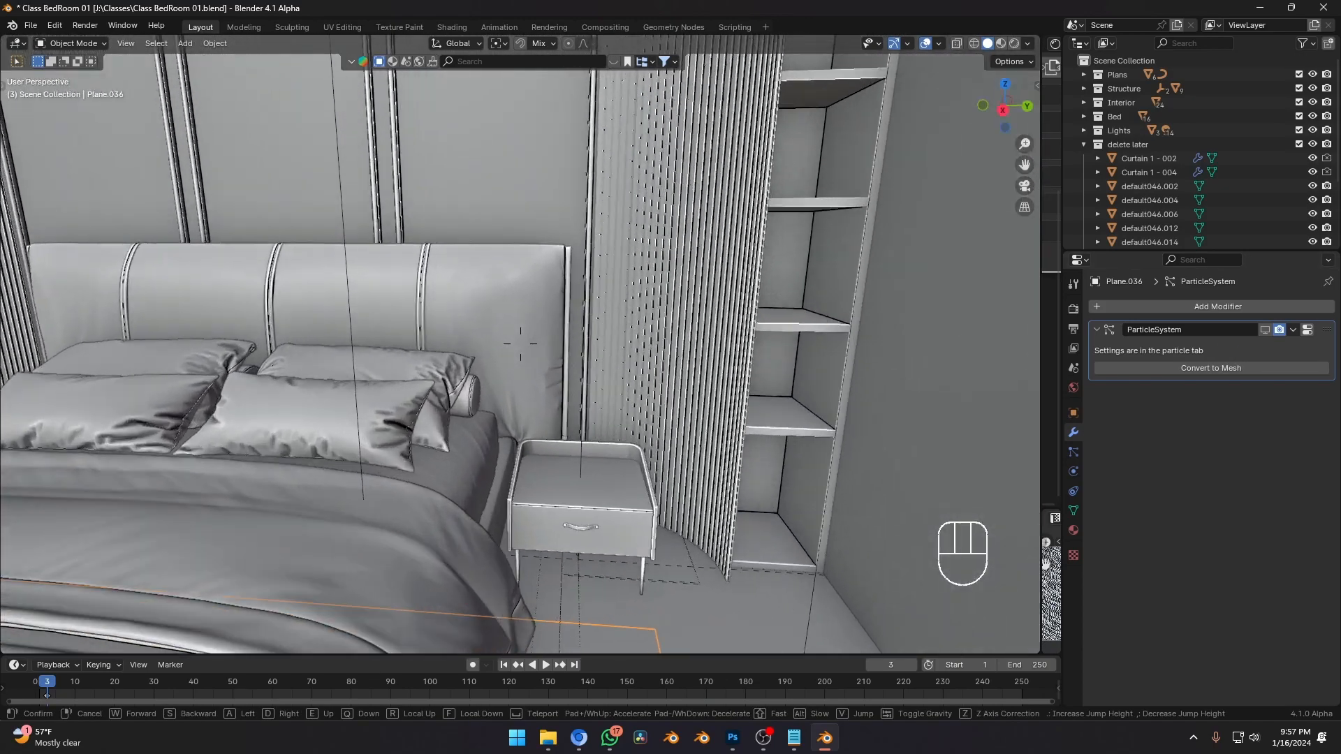
key(w)
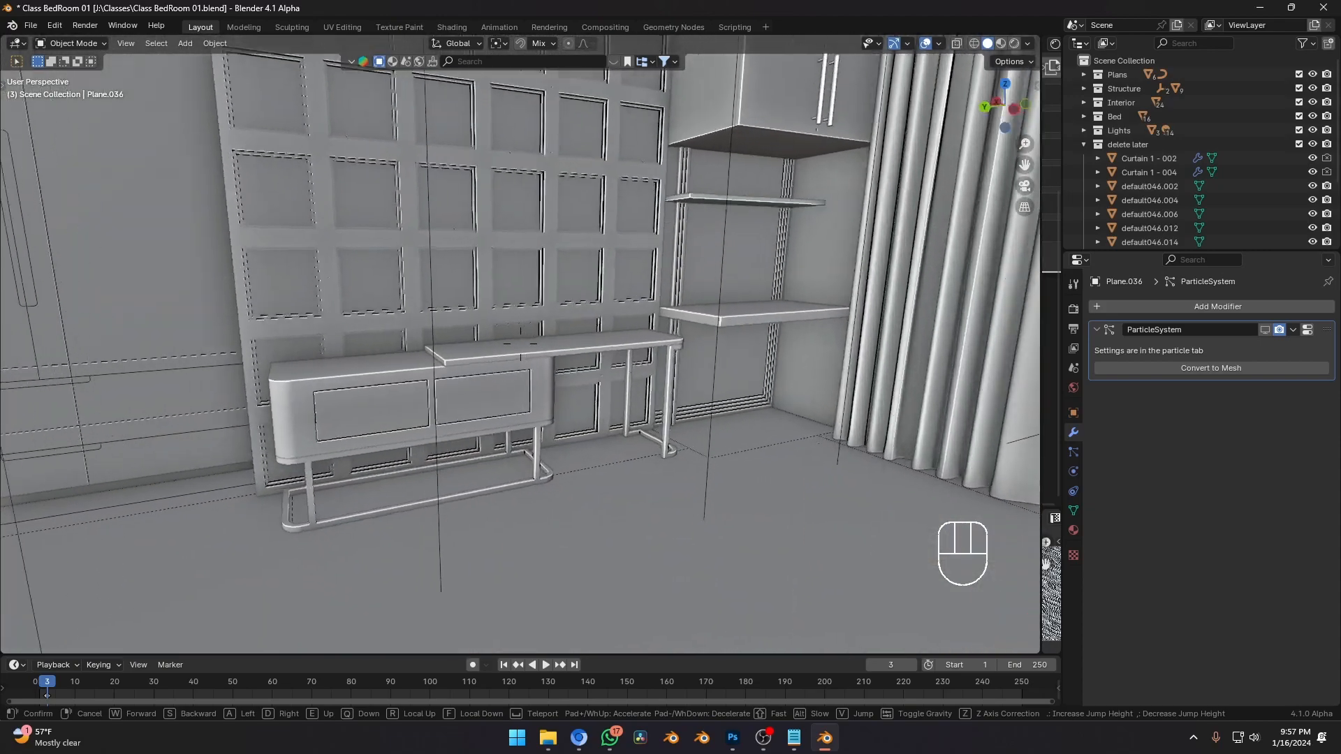
key(w)
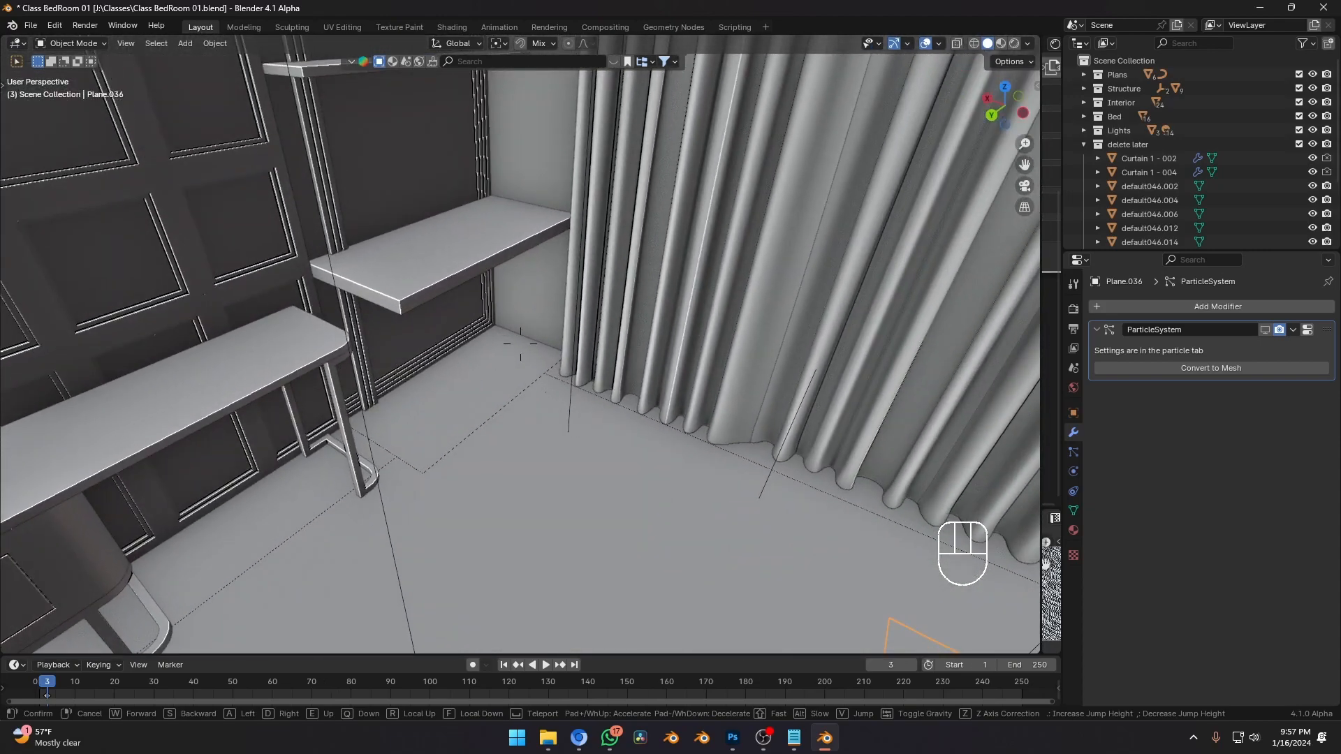
click(169, 158)
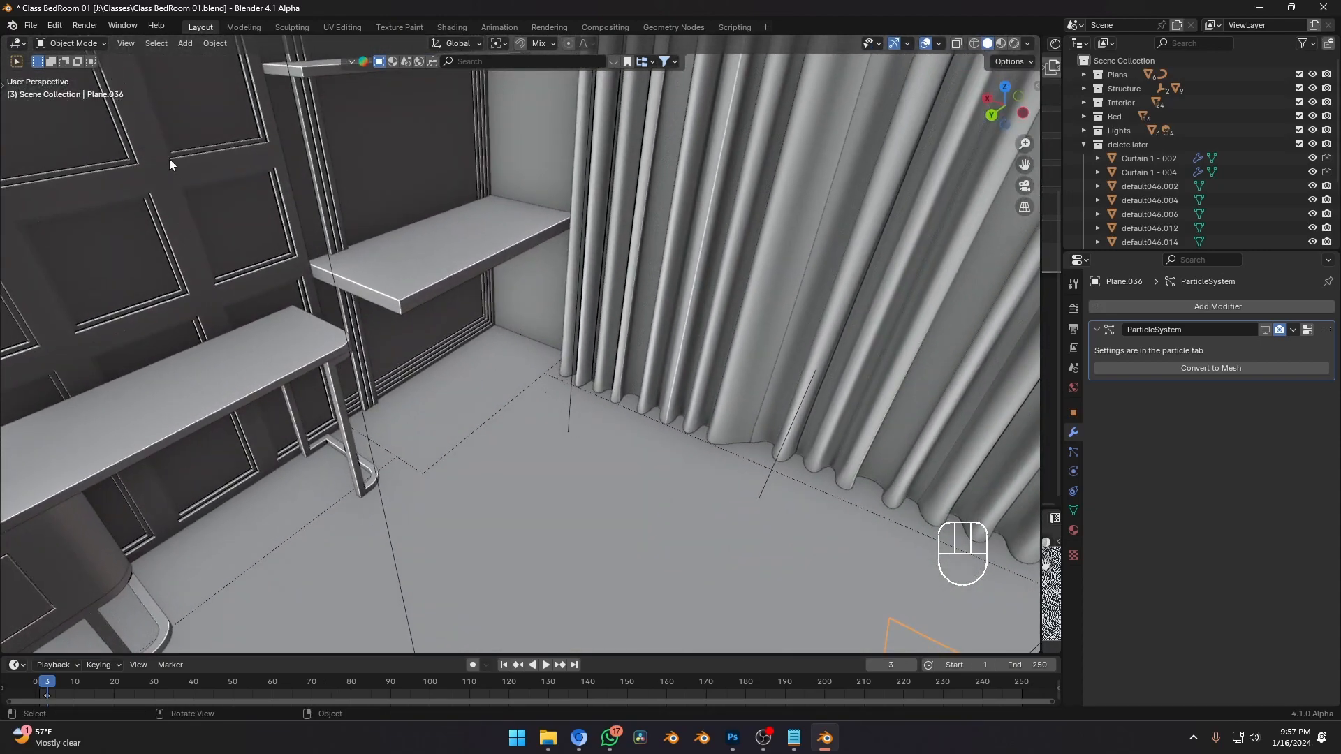
Search BlenderKit for "chair" models and widen the category from Carpet to all models.
click(532, 62)
text(chair)
key(Return)
click(650, 63)
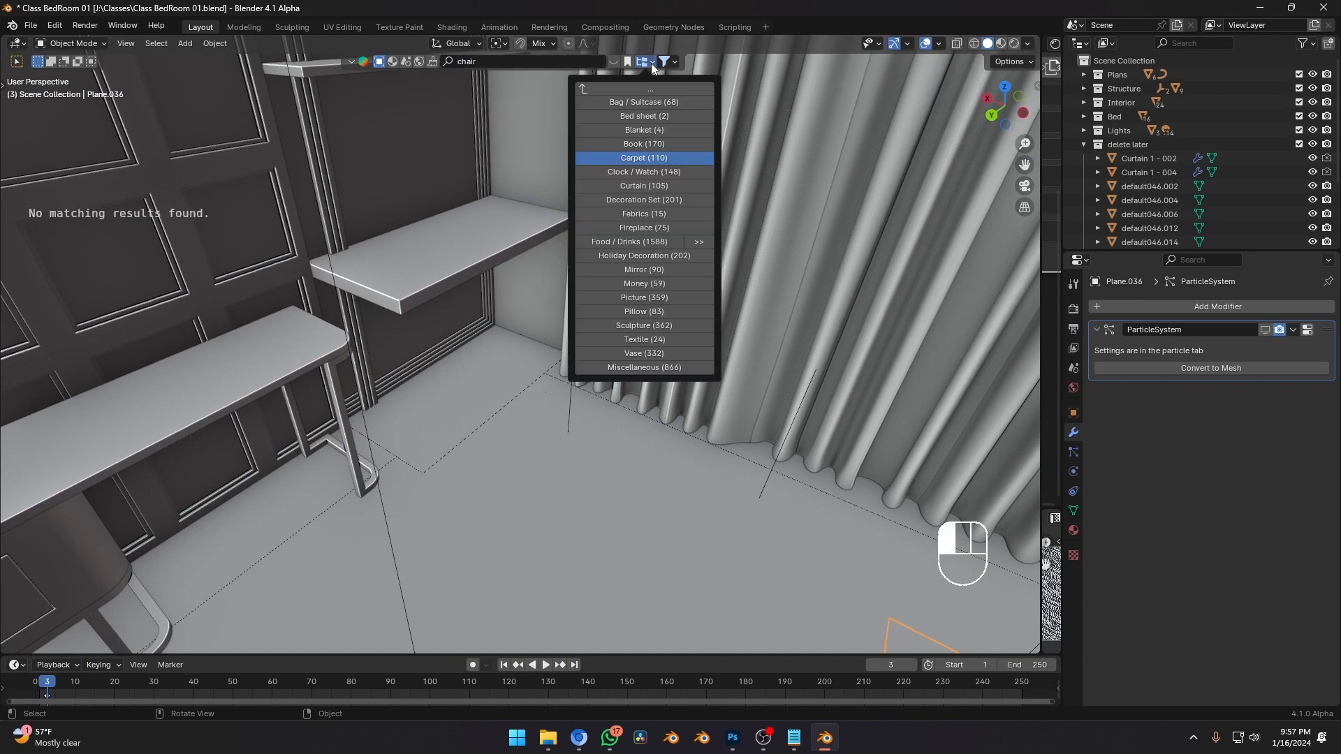
click(648, 87)
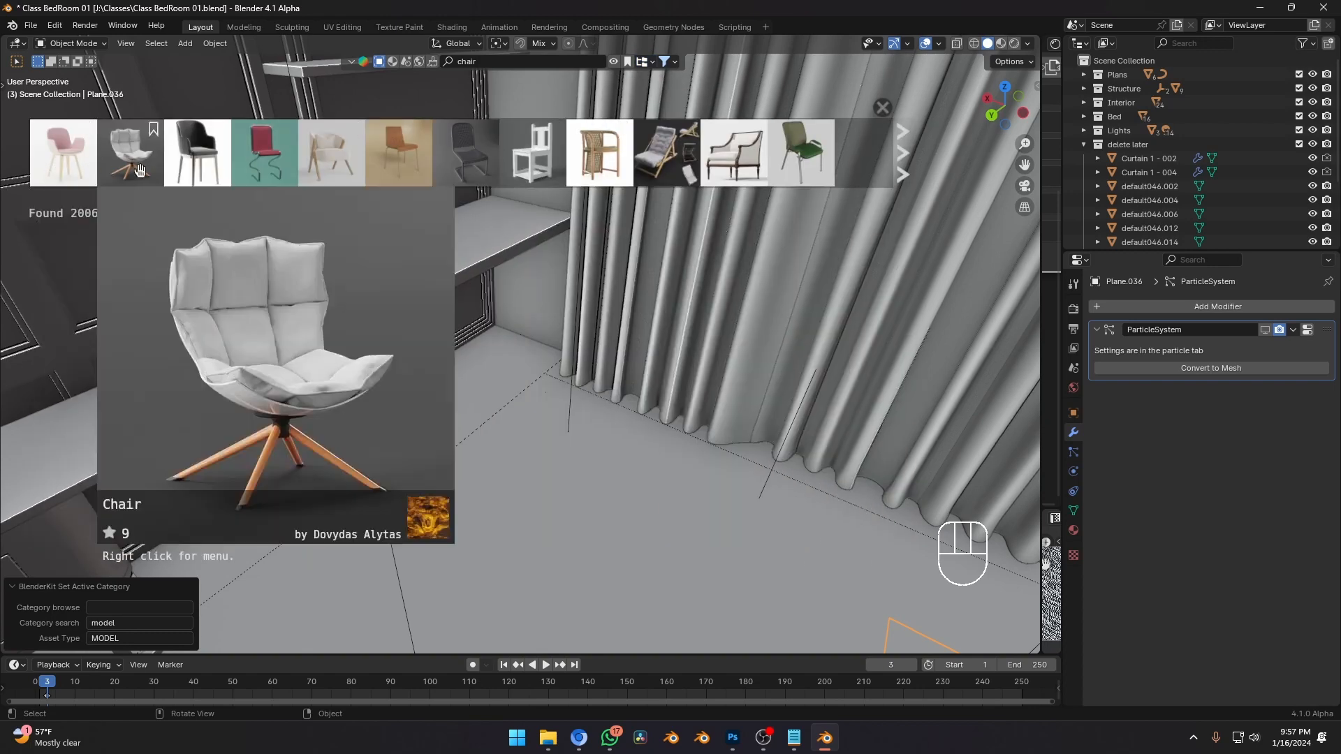
Browse the chair results and place the white-and-wood "Modern chair" on the floor below the wall-mounted desk, near the curtain.
mouse_move(207, 171)
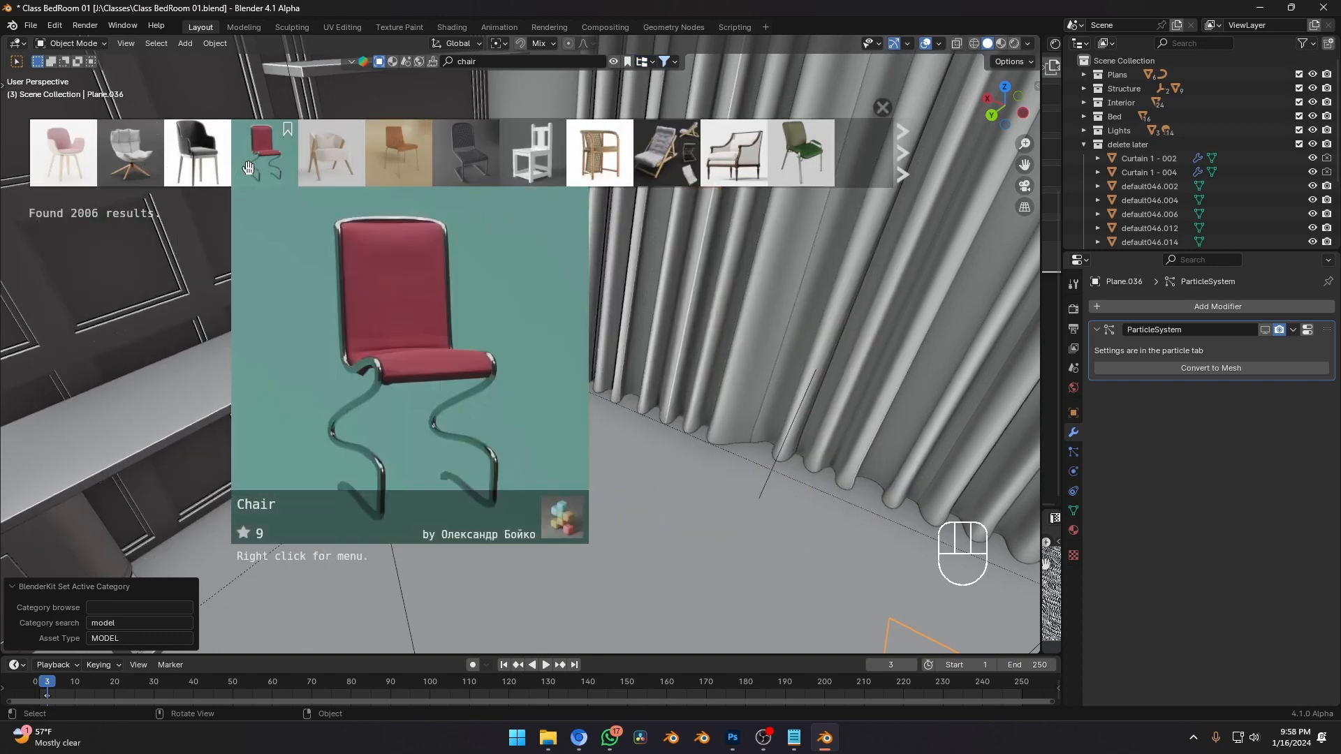
mouse_move(428, 162)
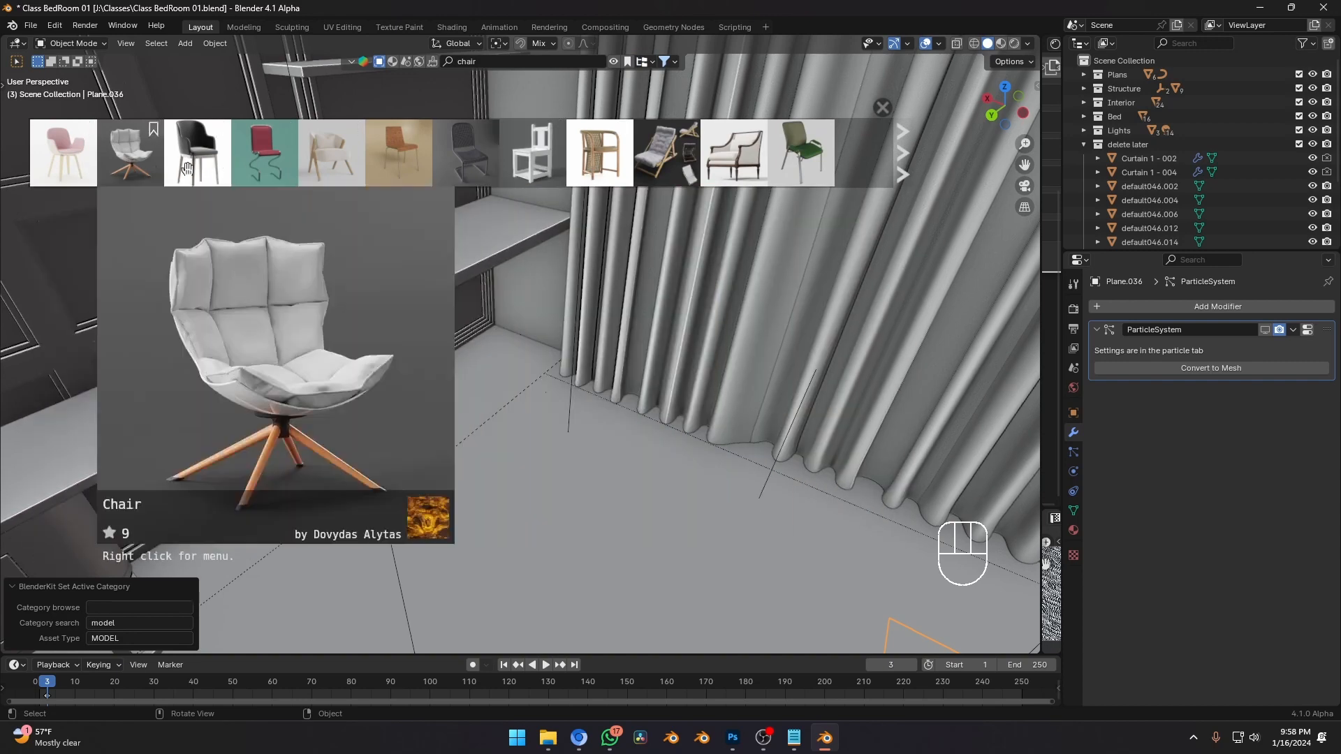
scroll(369, 160, down, 6)
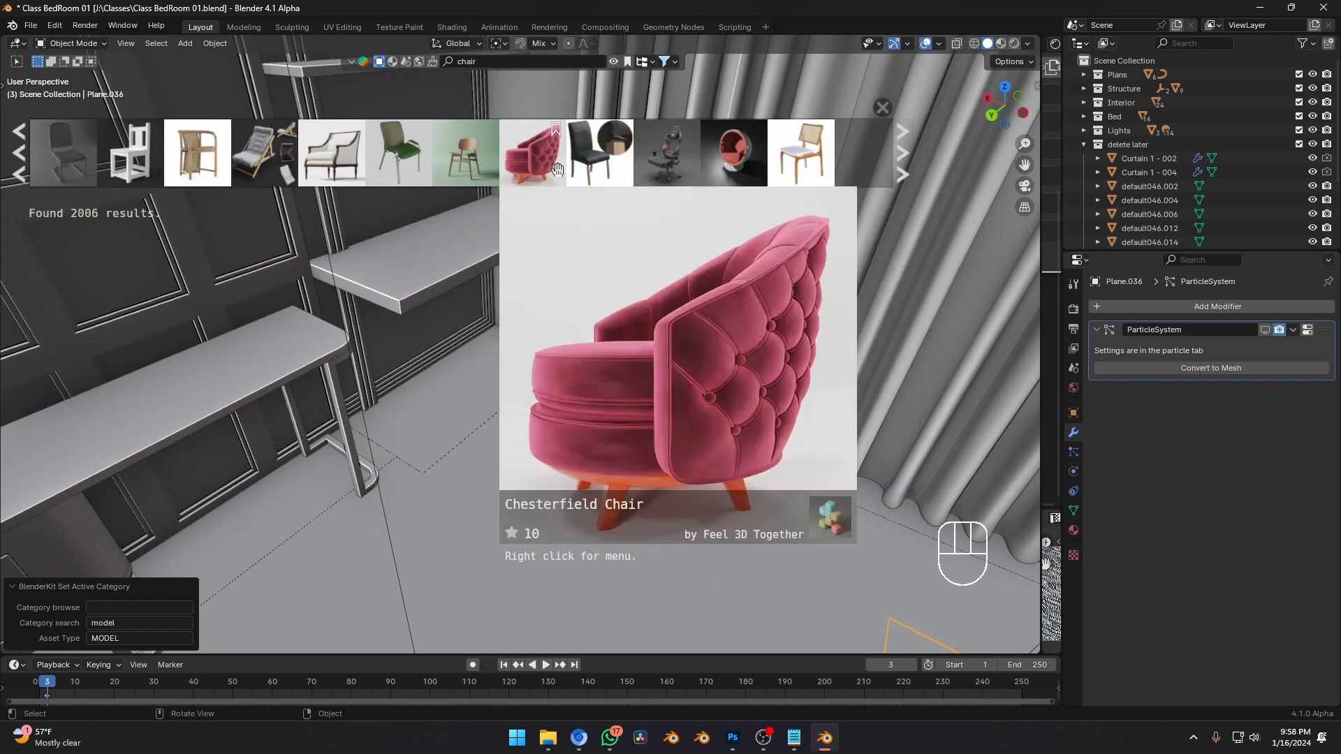
scroll(489, 166, down, 4)
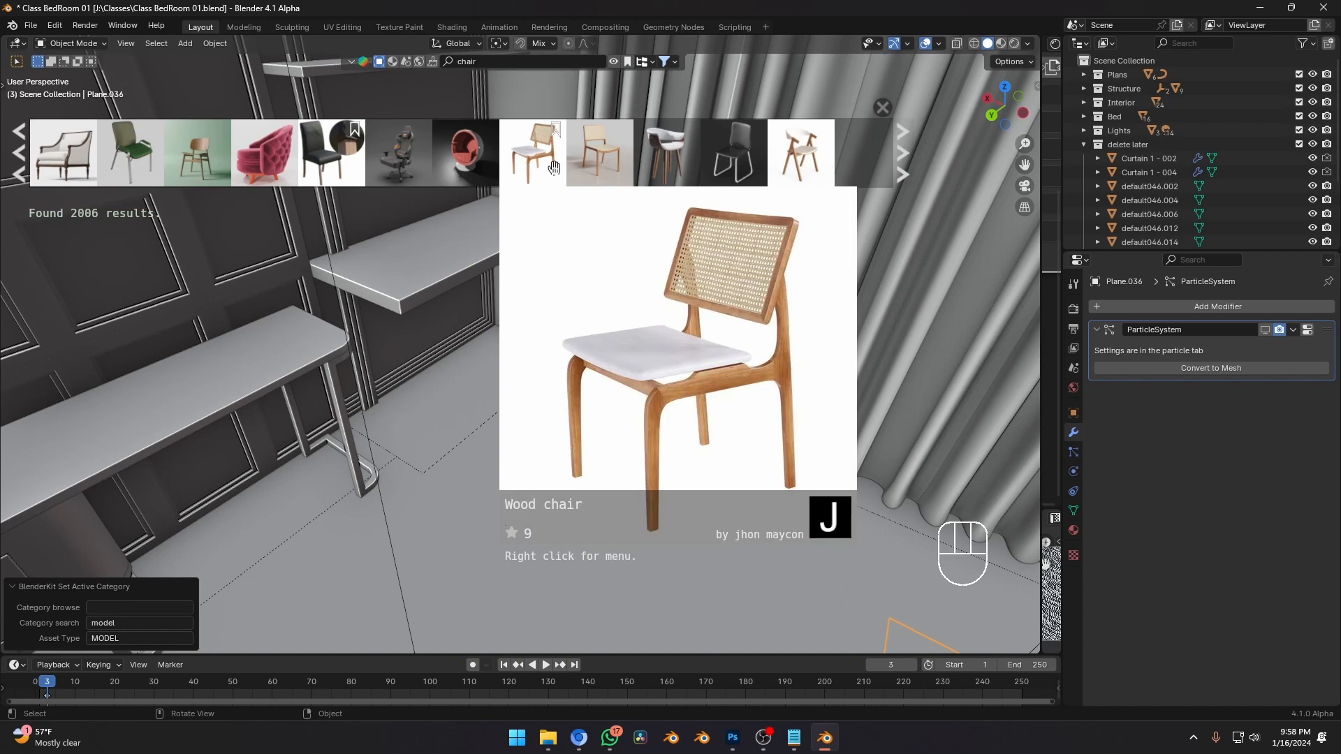
scroll(535, 165, down, 2)
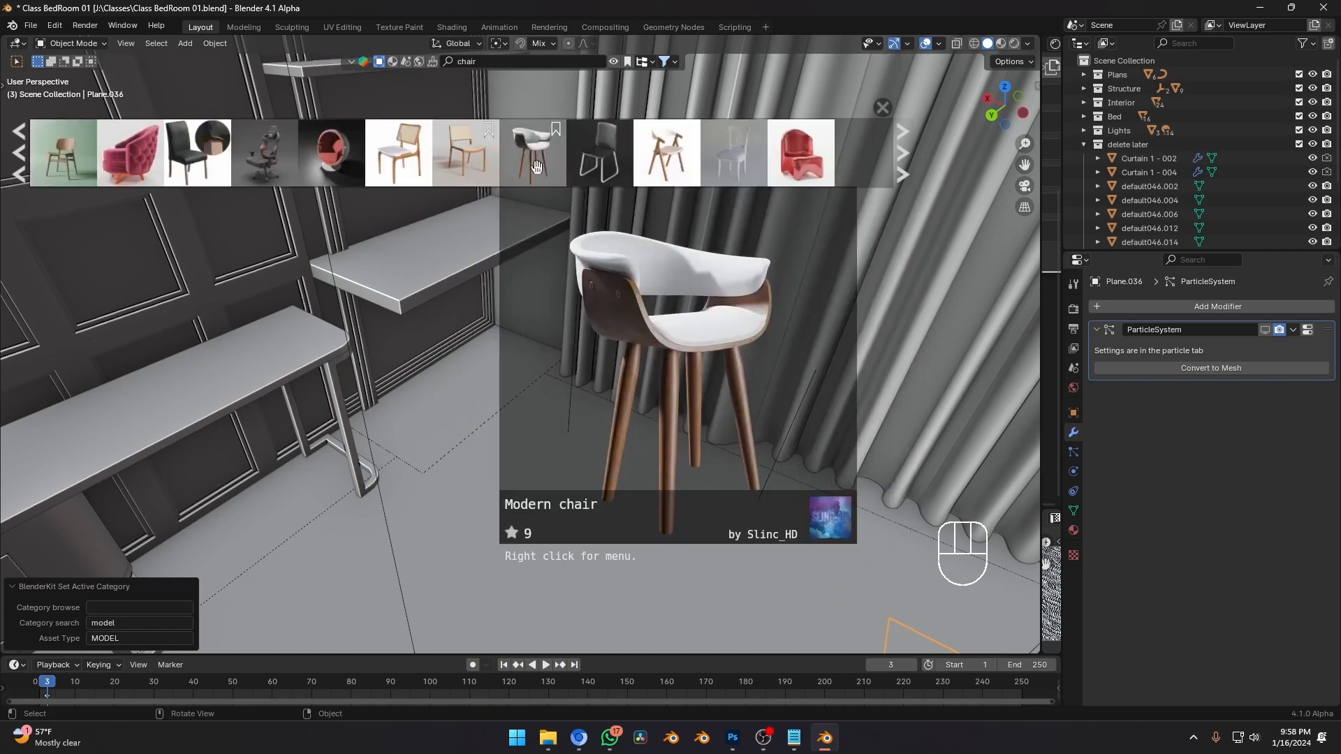
drag(535, 165, 600, 269)
drag(566, 453, 535, 450)
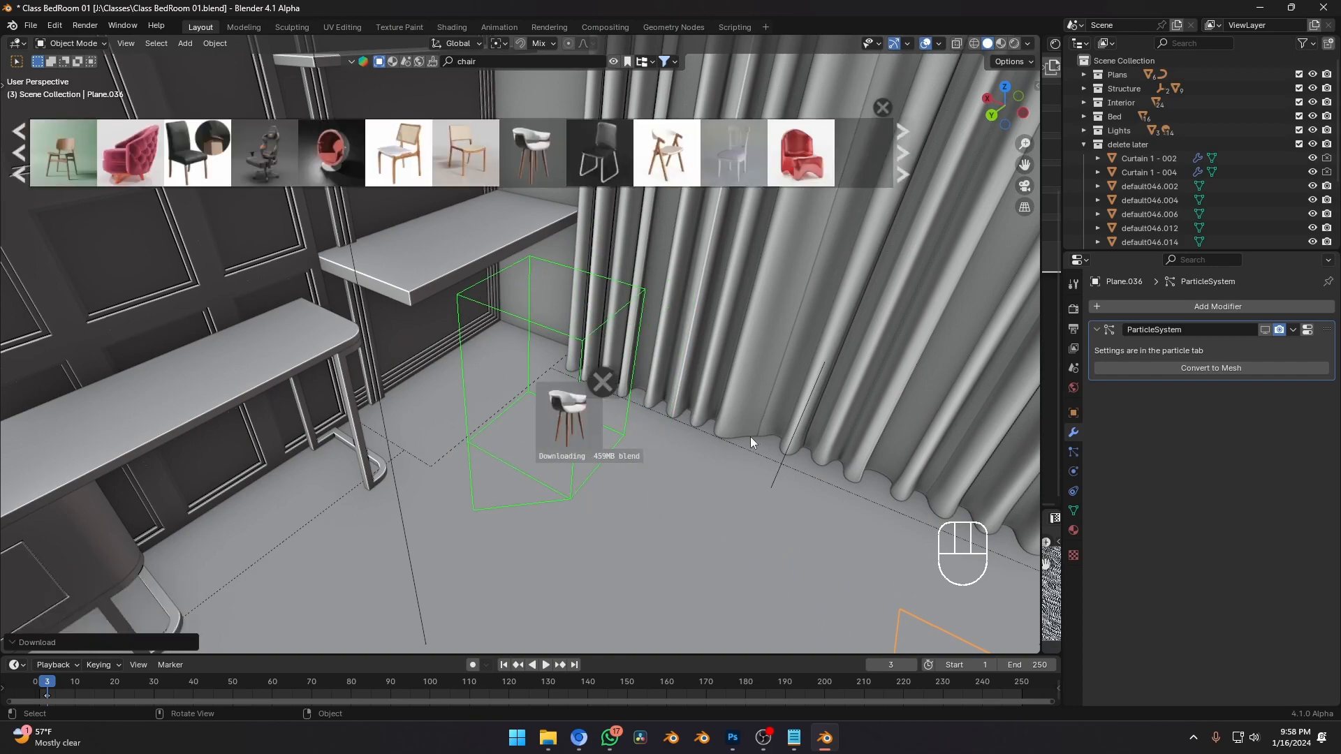
Walk up to the wall-mounted desk and search BlenderKit for "laptop".
key(shift+grave)
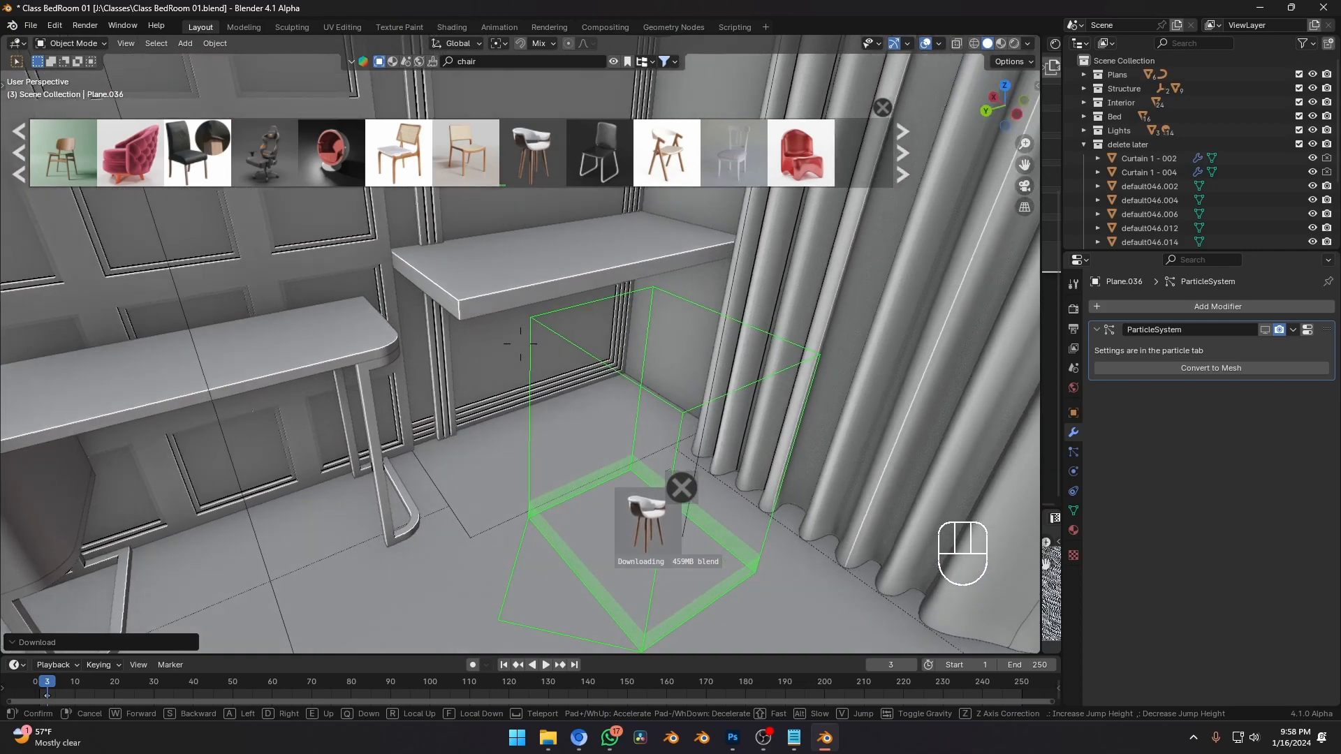
key(w)
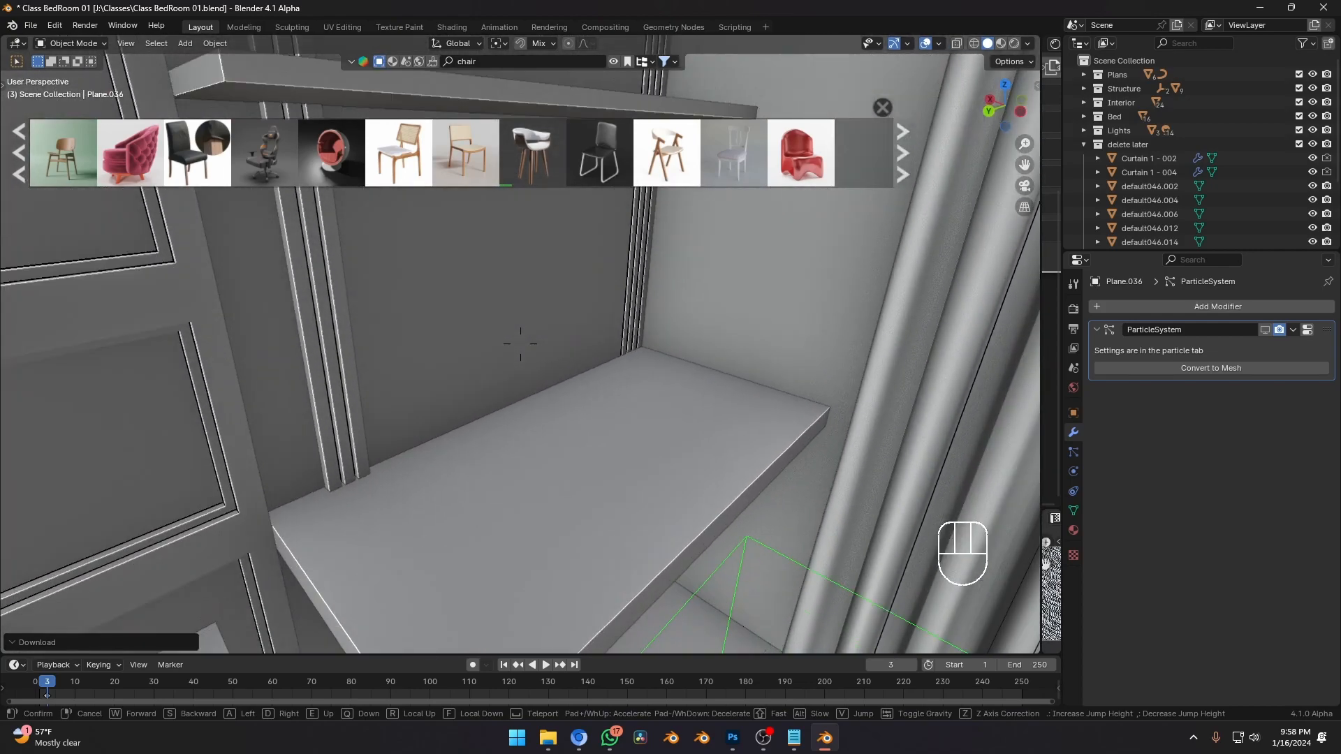
key(s)
click(736, 435)
click(528, 61)
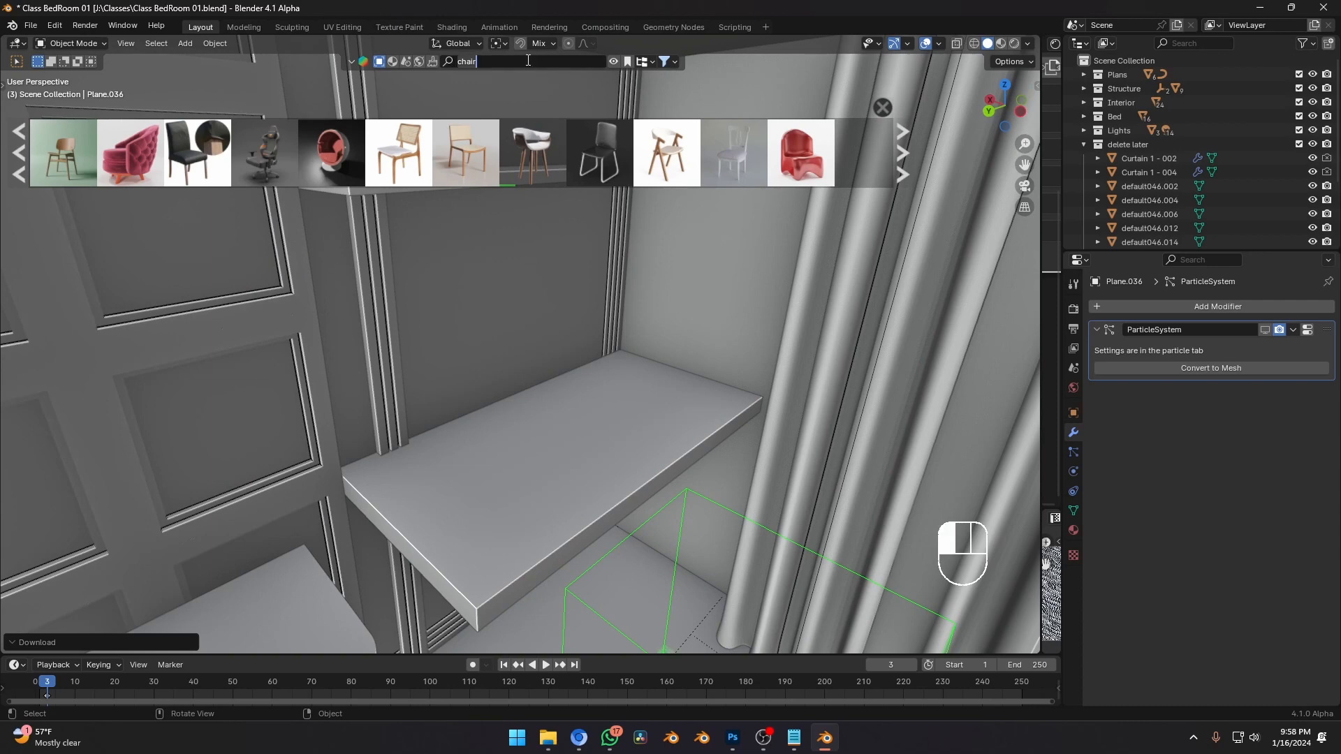
text(laptop)
key(Return)
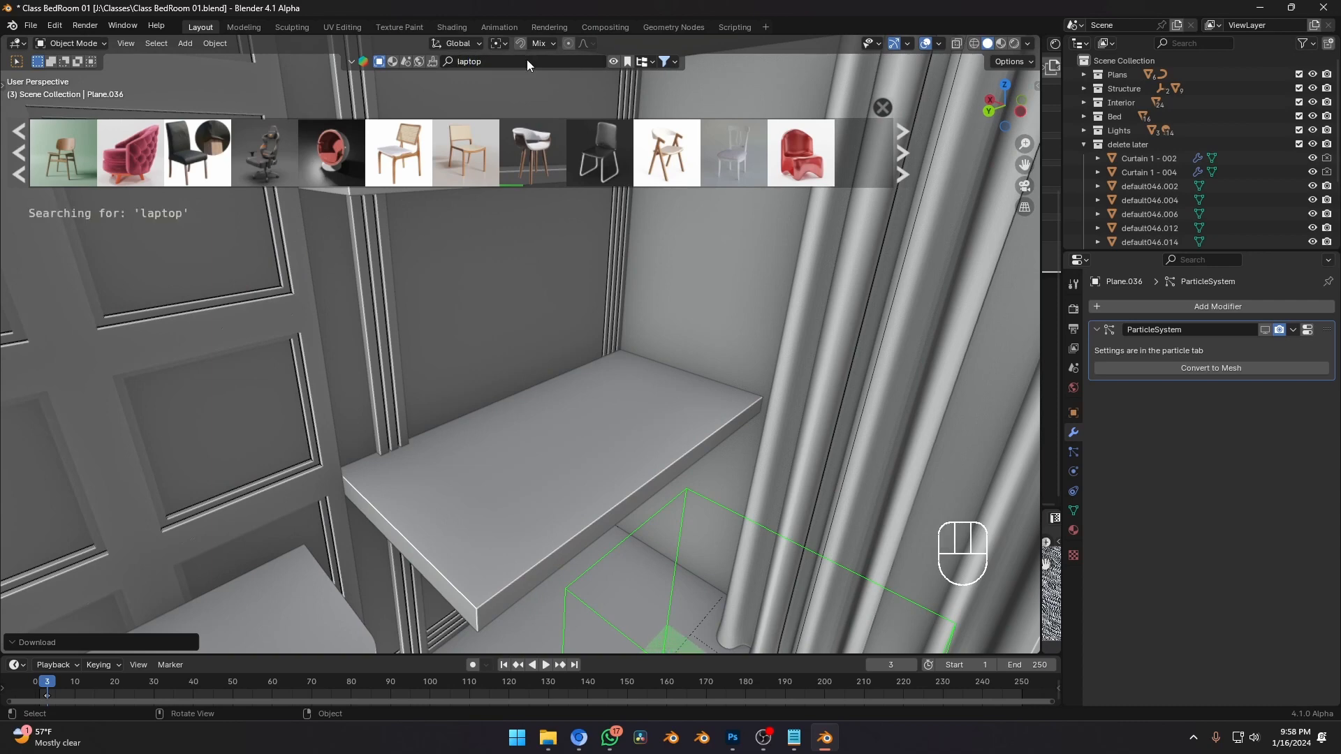
Browse the laptop results and place the grey "Laptop" model on the wall-mounted desk.
mouse_move(136, 160)
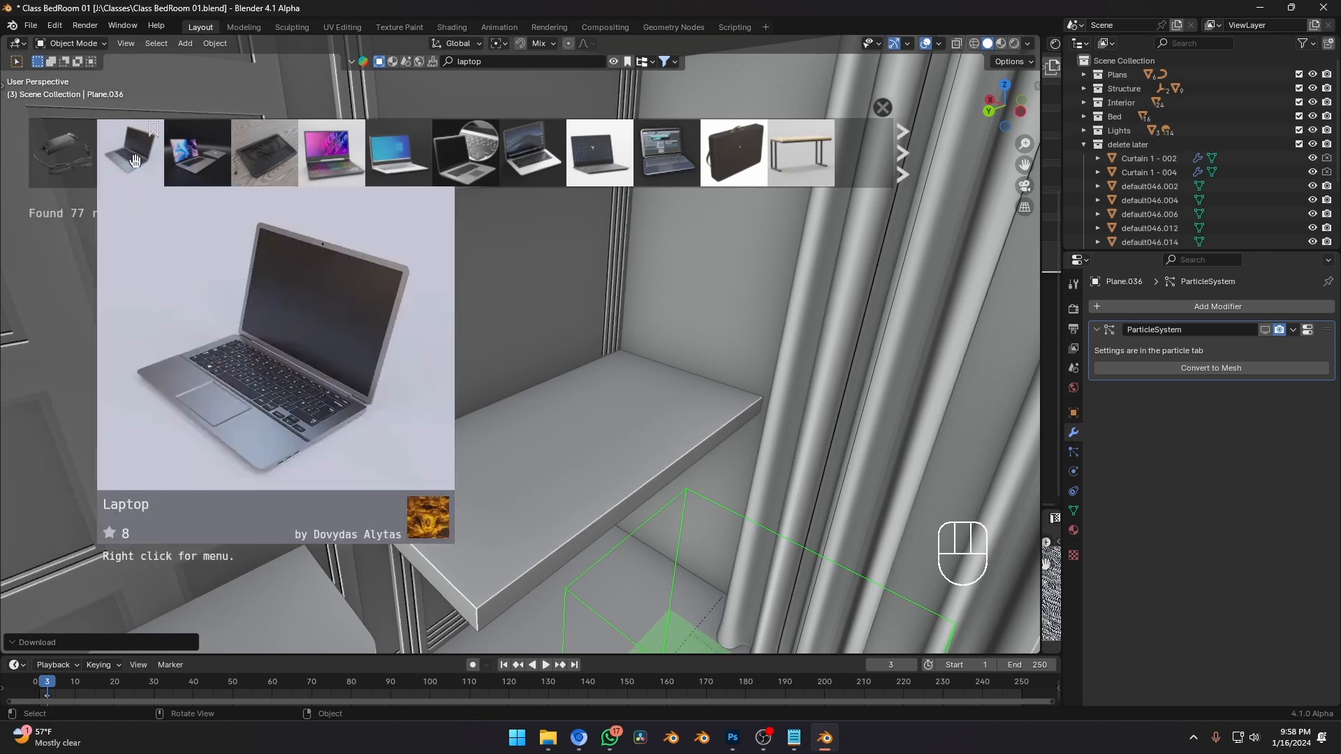
mouse_move(217, 156)
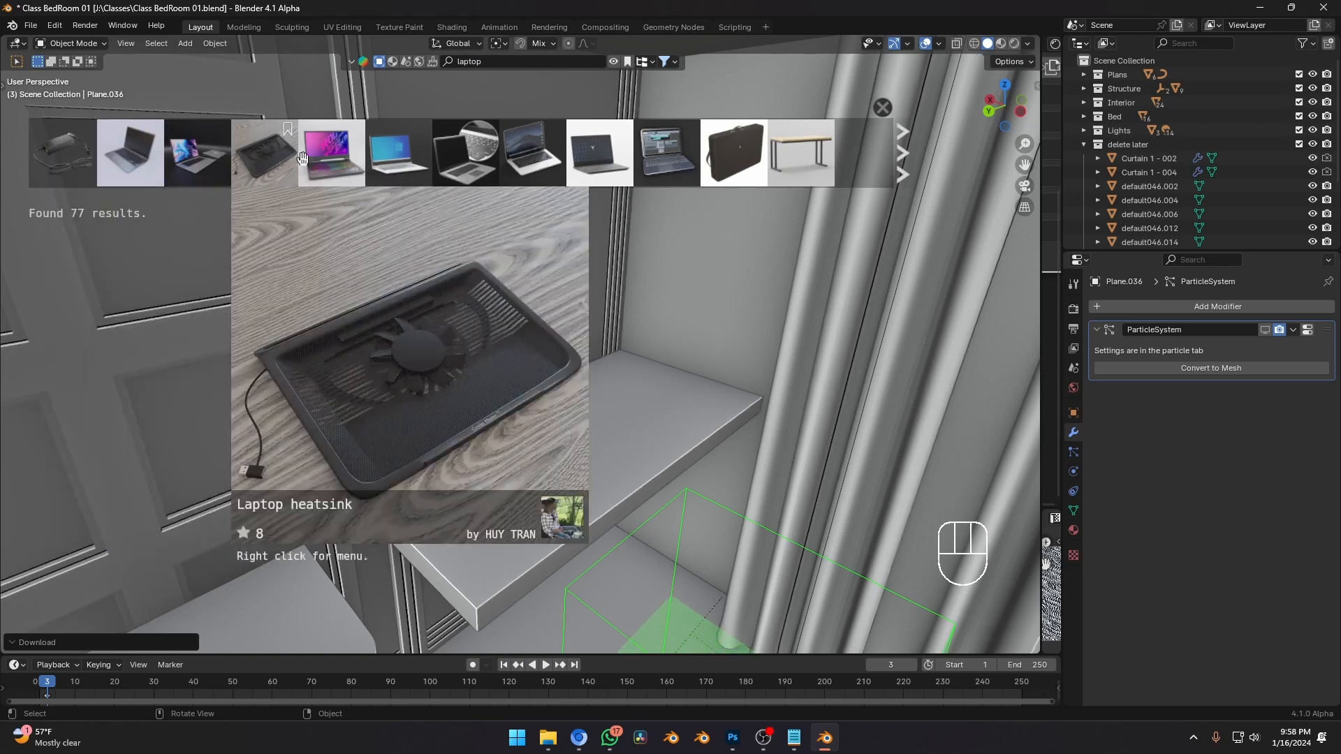
mouse_move(310, 156)
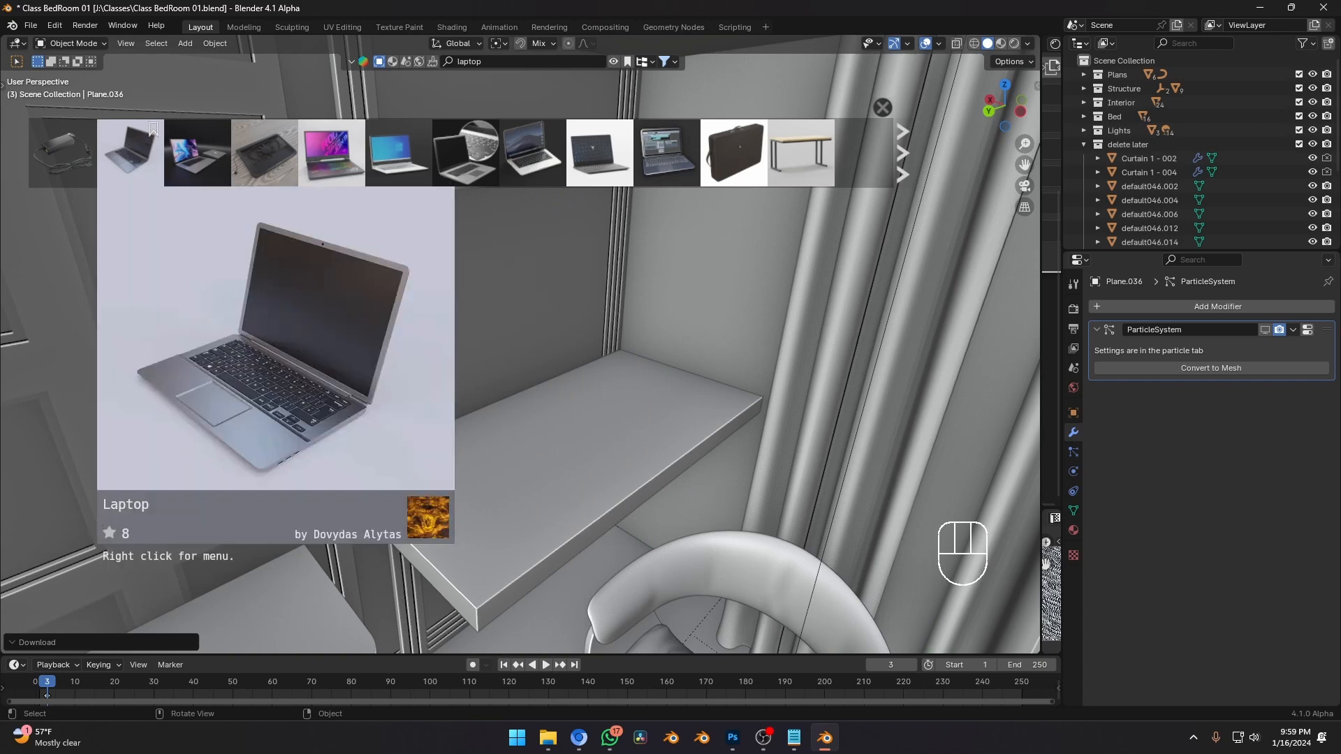
drag(129, 152, 600, 411)
key(shift+grave)
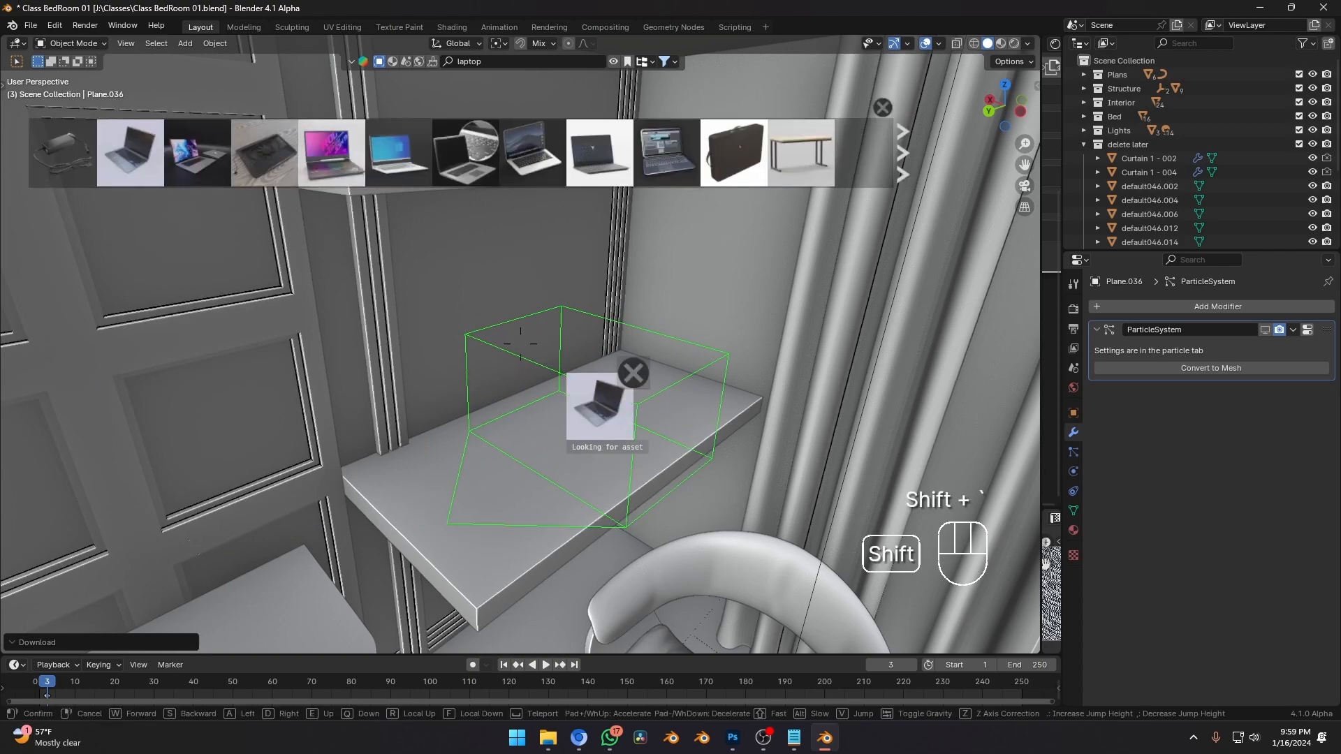
key(s)
click(702, 517)
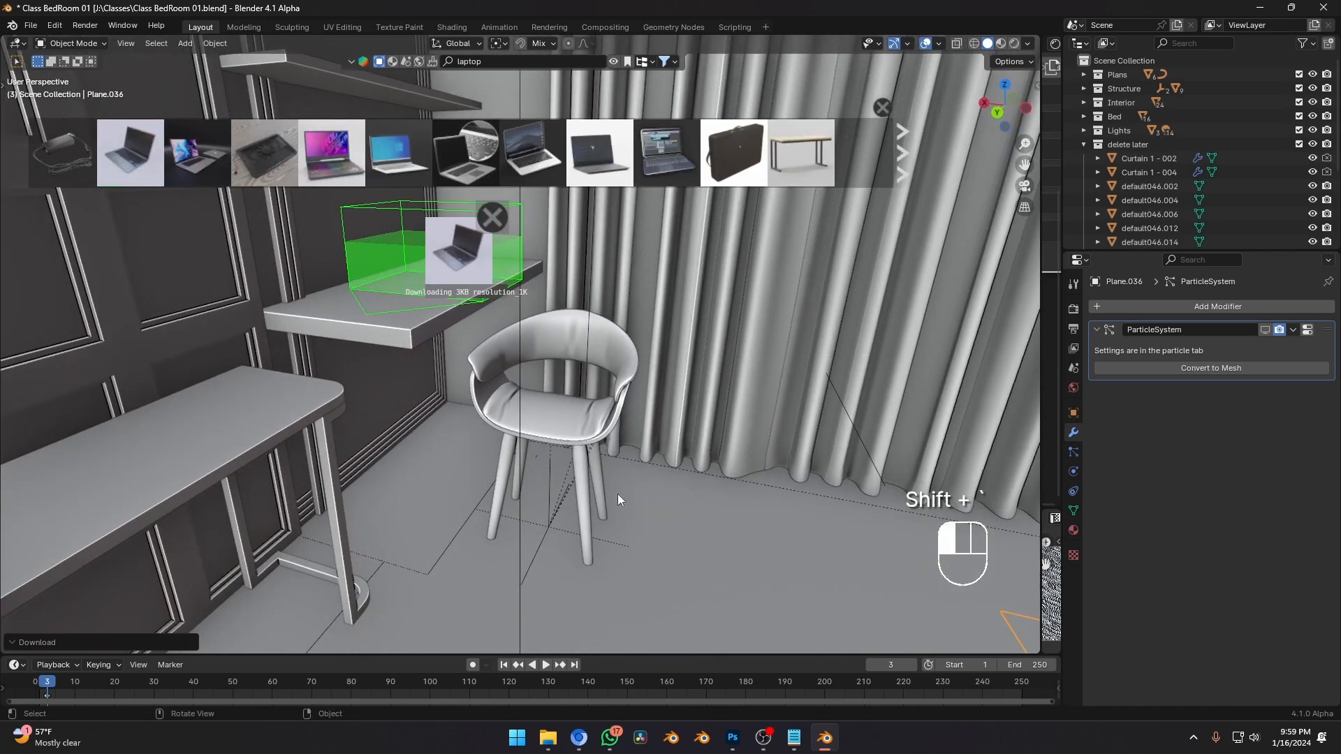
Select the Modern chair's parent object and rotate it -84° about the Z axis to face the desk.
click(544, 484)
middle_drag(609, 484, 659, 466)
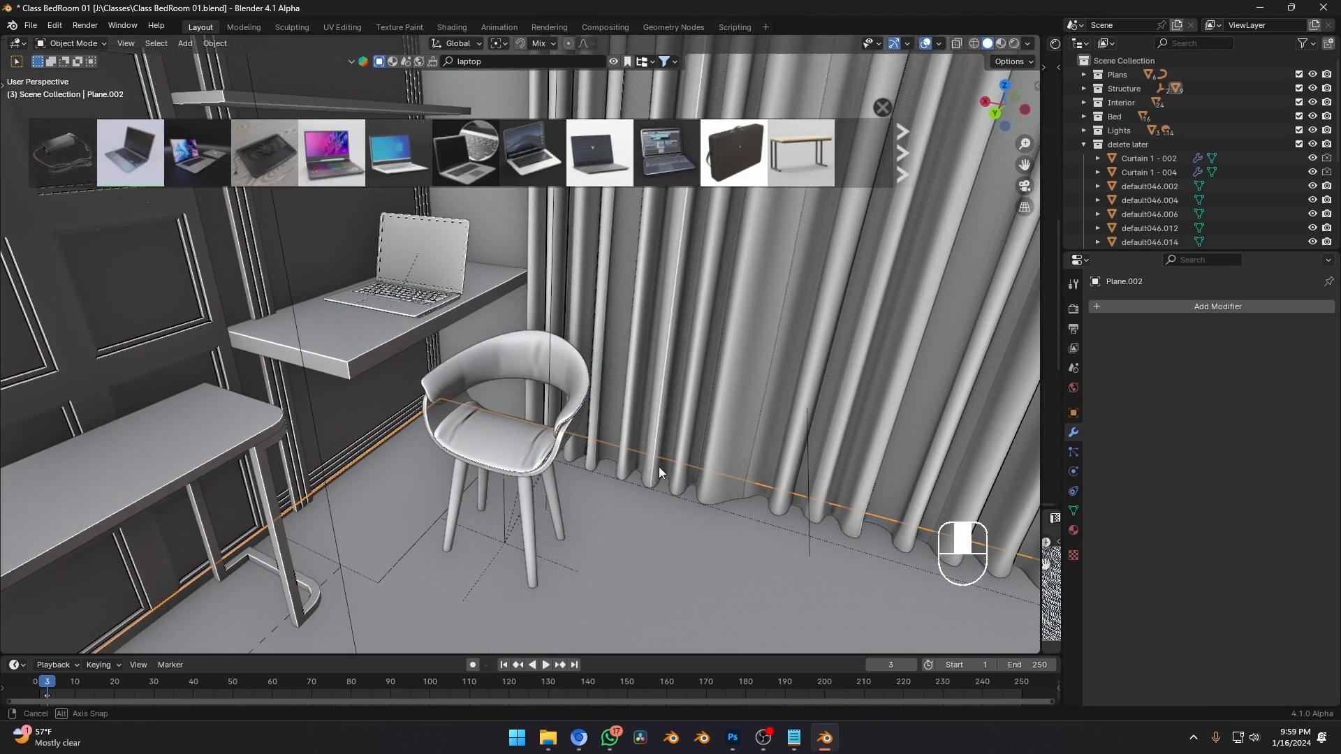
alt+click(504, 506)
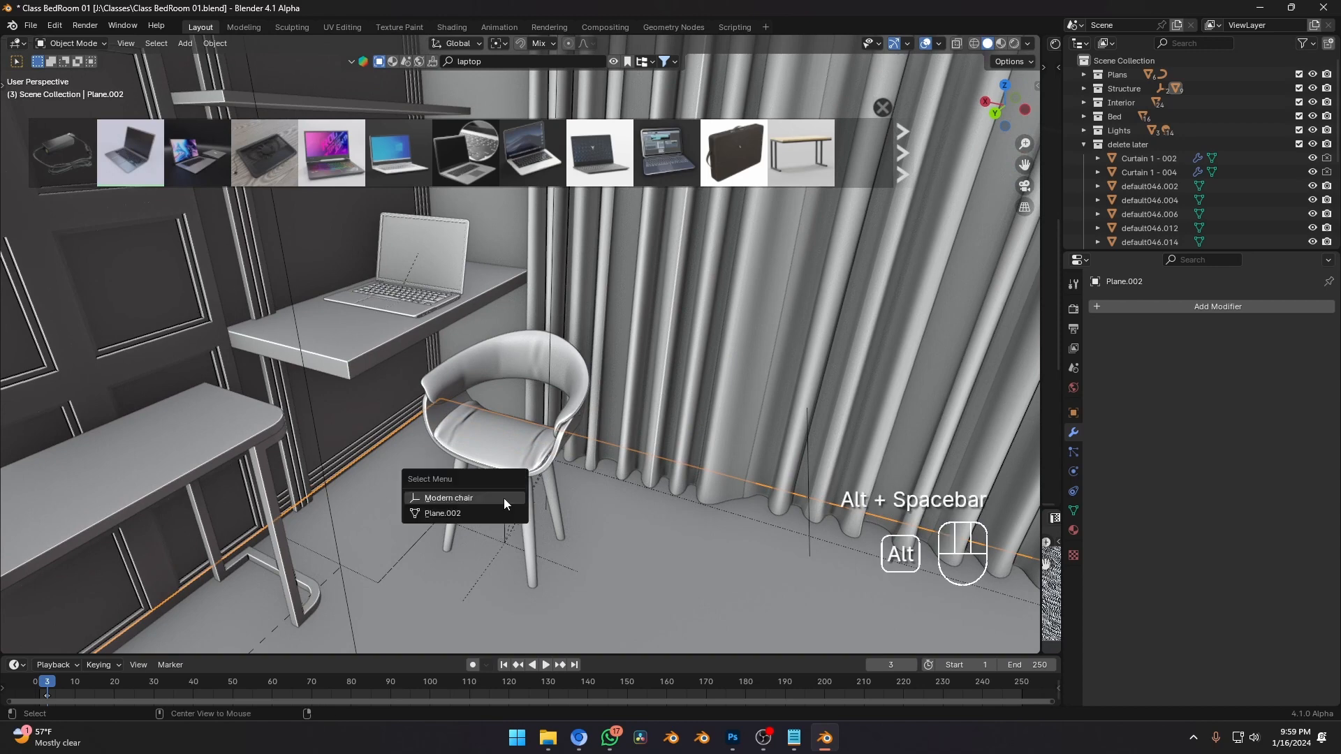
click(479, 498)
key(r)
key(z)
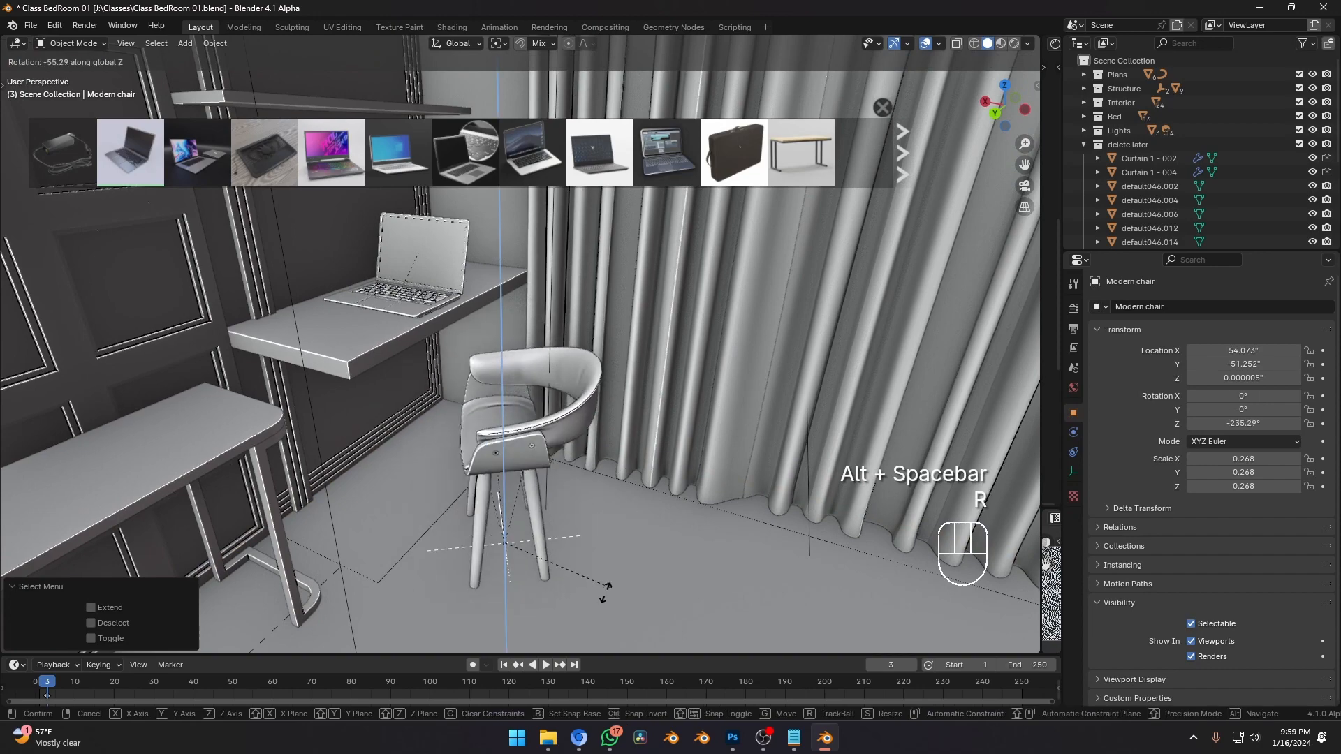
click(563, 616)
Move the Modern chair about 14.18" along X toward the desk and rotate it 8.86° about Z.
middle_drag(509, 532, 537, 519)
key(g)
key(x)
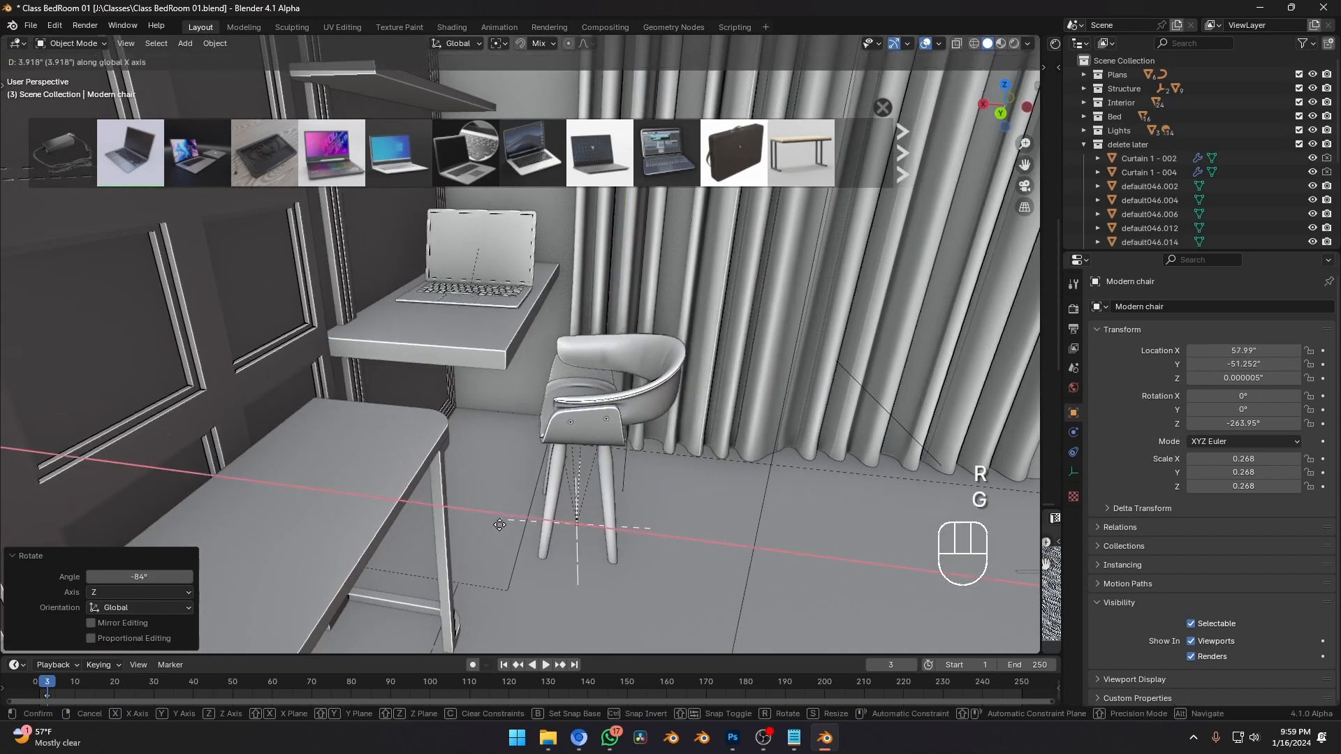
click(673, 488)
middle_drag(673, 488, 531, 349)
key(r)
key(z)
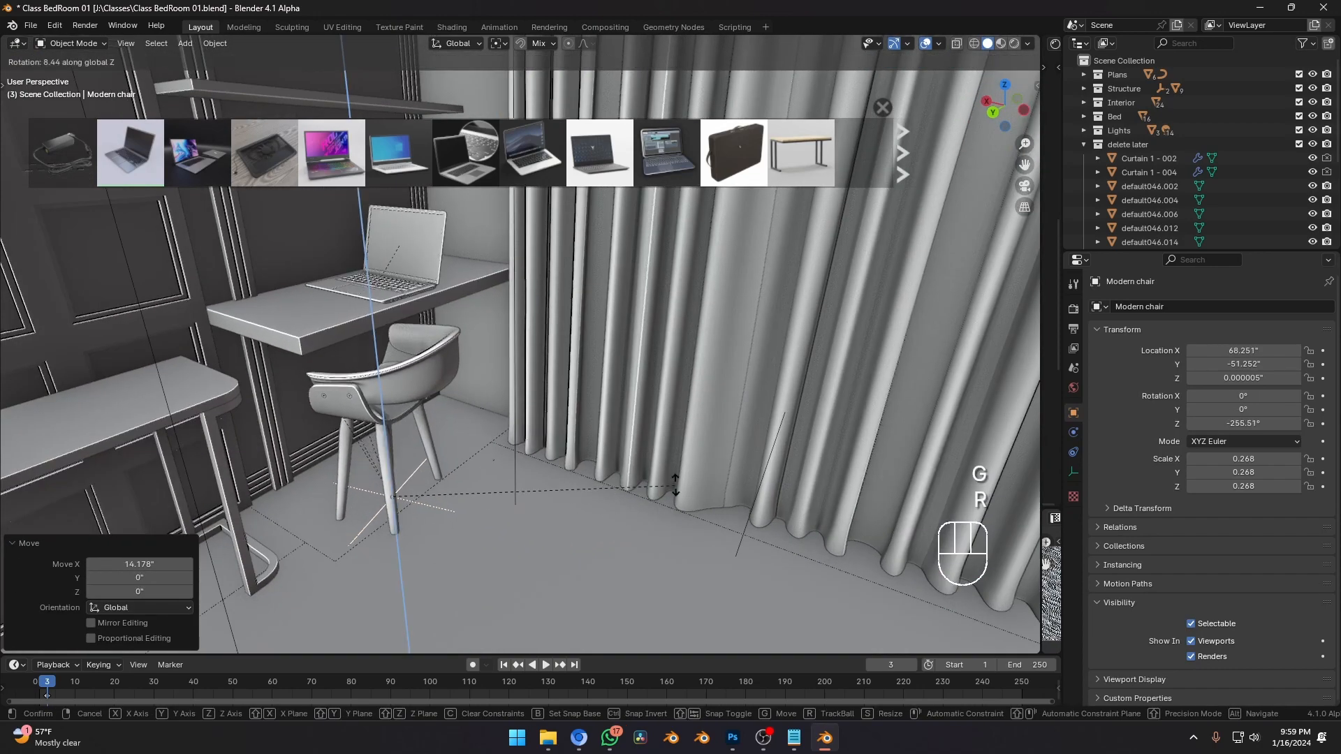
click(668, 489)
Shift the Modern chair along X to 66.335" and scale it up by a factor of 1.065.
scroll(667, 489, up, 5)
shift+middle_drag(630, 466, 611, 542)
scroll(611, 542, down, 5)
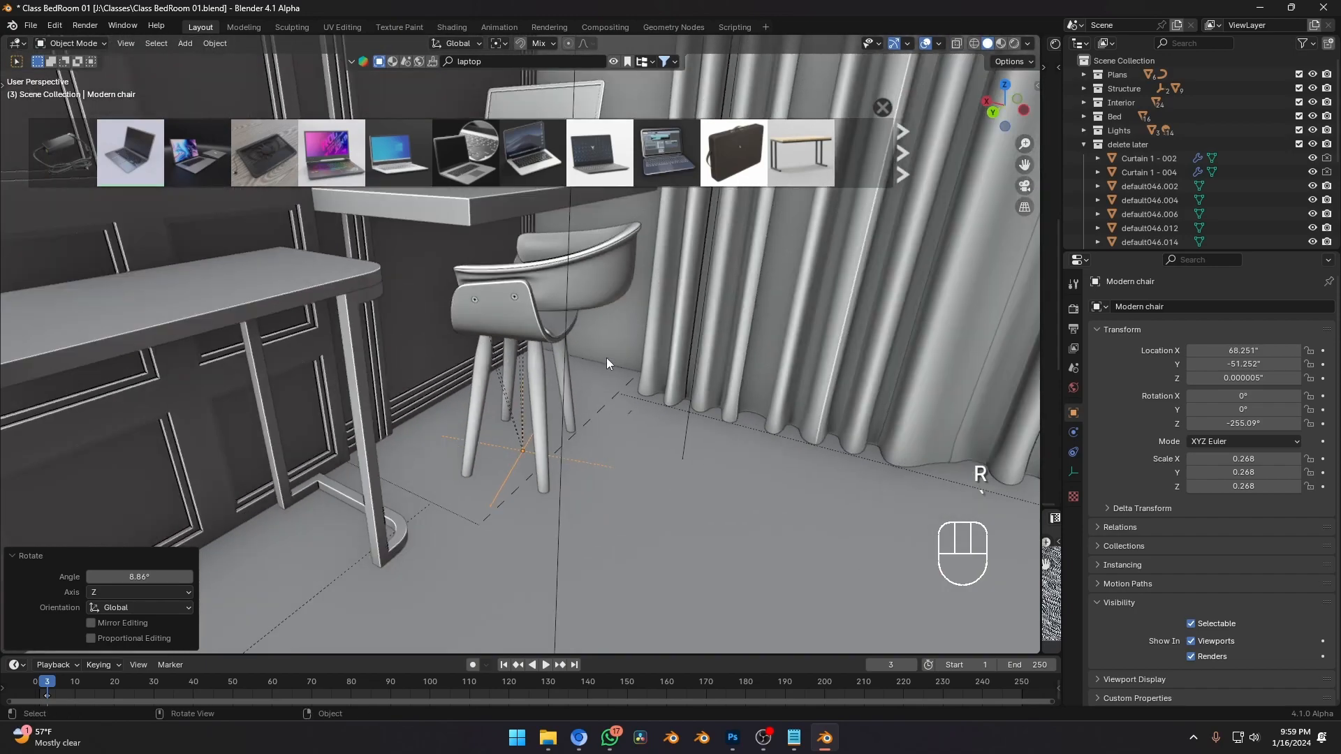
shift+middle_drag(607, 358, 636, 482)
key(g)
middle_click(641, 482)
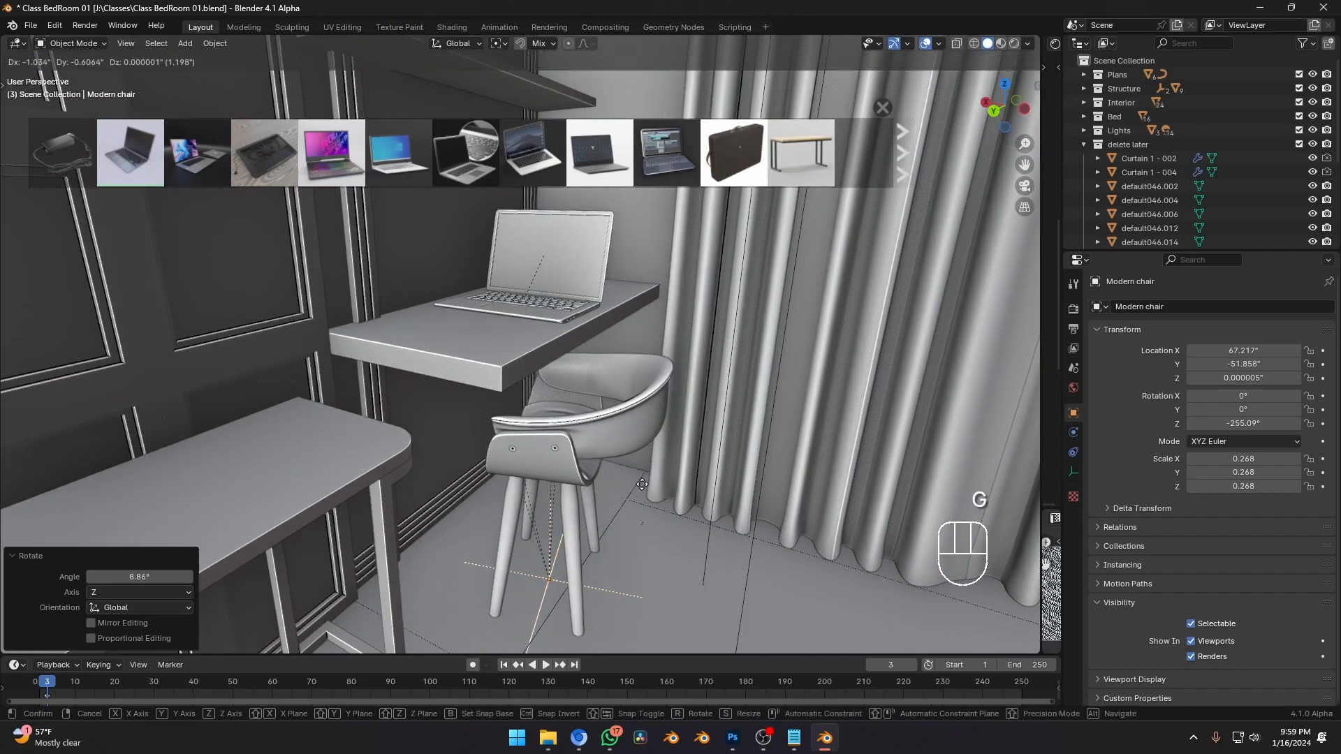
click(654, 479)
key(s)
click(662, 474)
scroll(564, 465, down, 4)
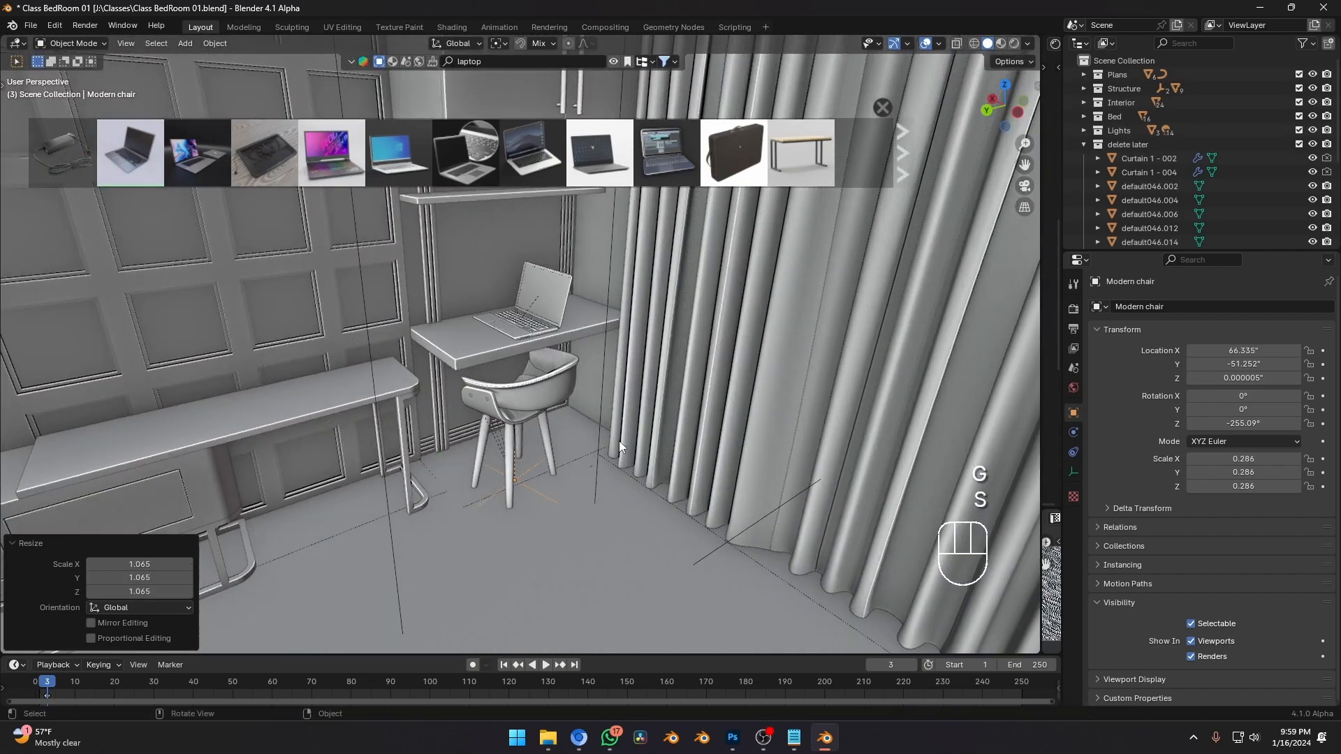
Move the Modern chair across the floor plane by about -2.45" in X and -2.36" in Y.
key(g)
key(shift+z)
click(549, 373)
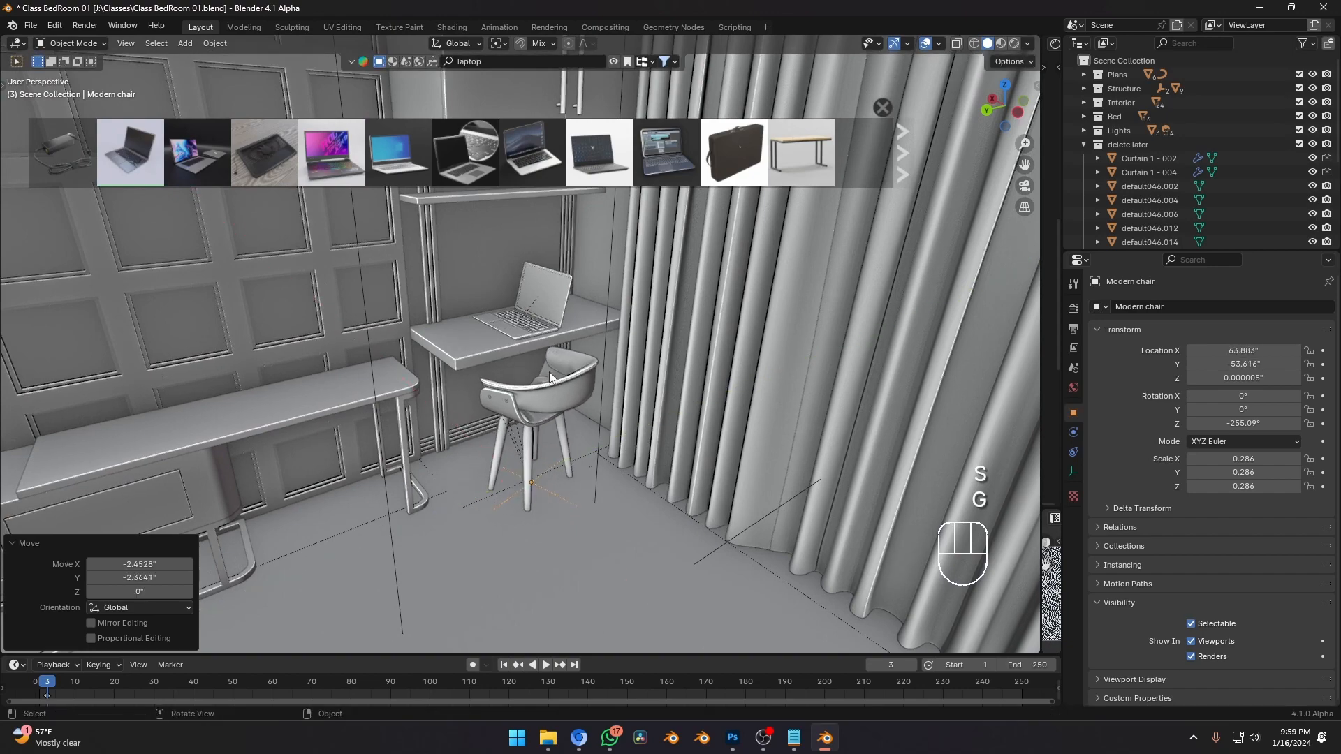
Select the laptop on the desk and rotate it 77.5° about Z so its screen faces the chair.
click(531, 327)
key(grave)
scroll(685, 415, down, 3)
click(468, 382)
key(g)
right_click(458, 335)
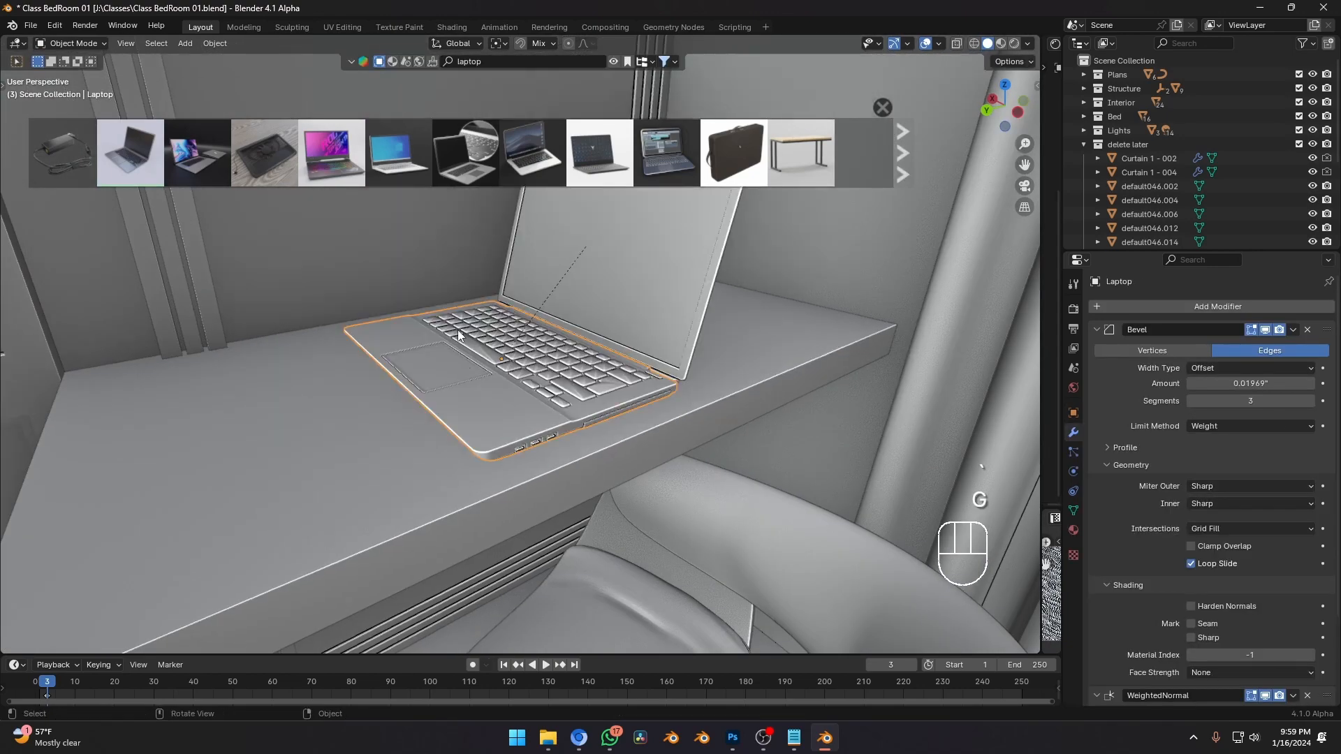
shift+middle_drag(510, 408, 460, 520)
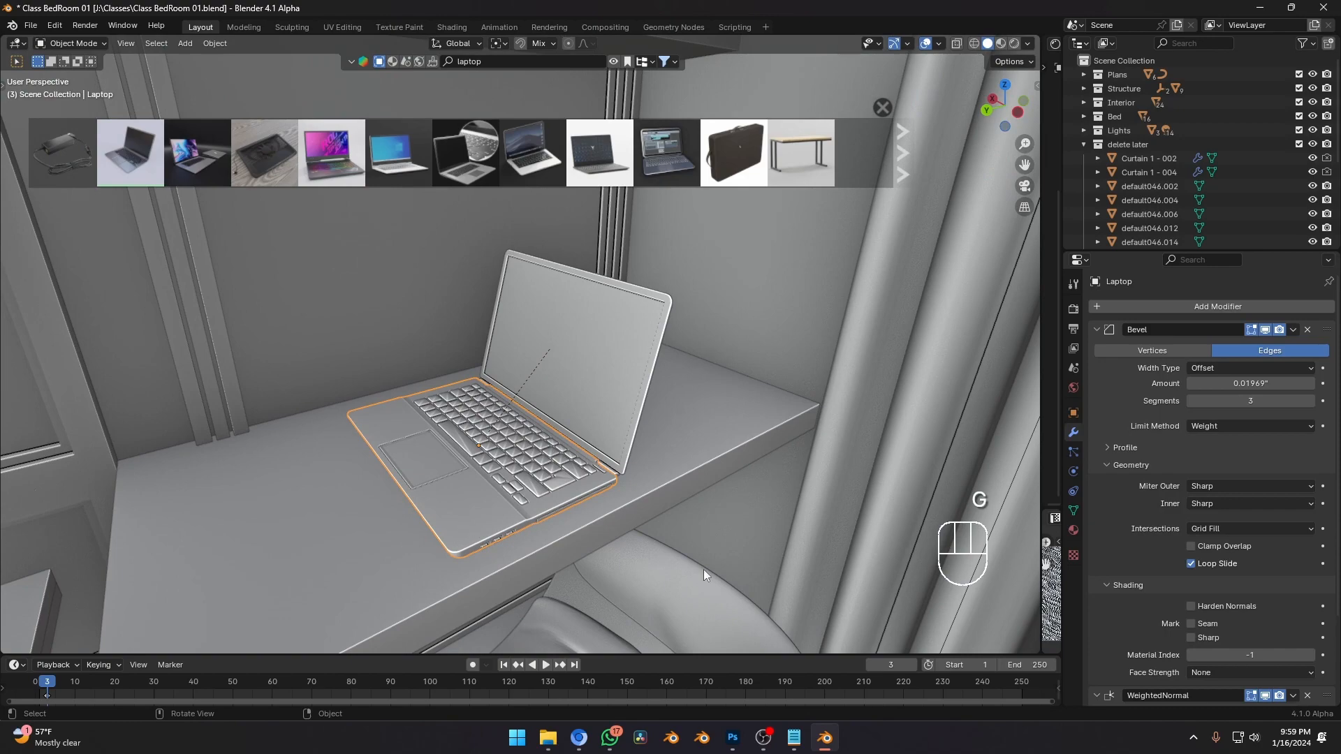
key(r)
key(z)
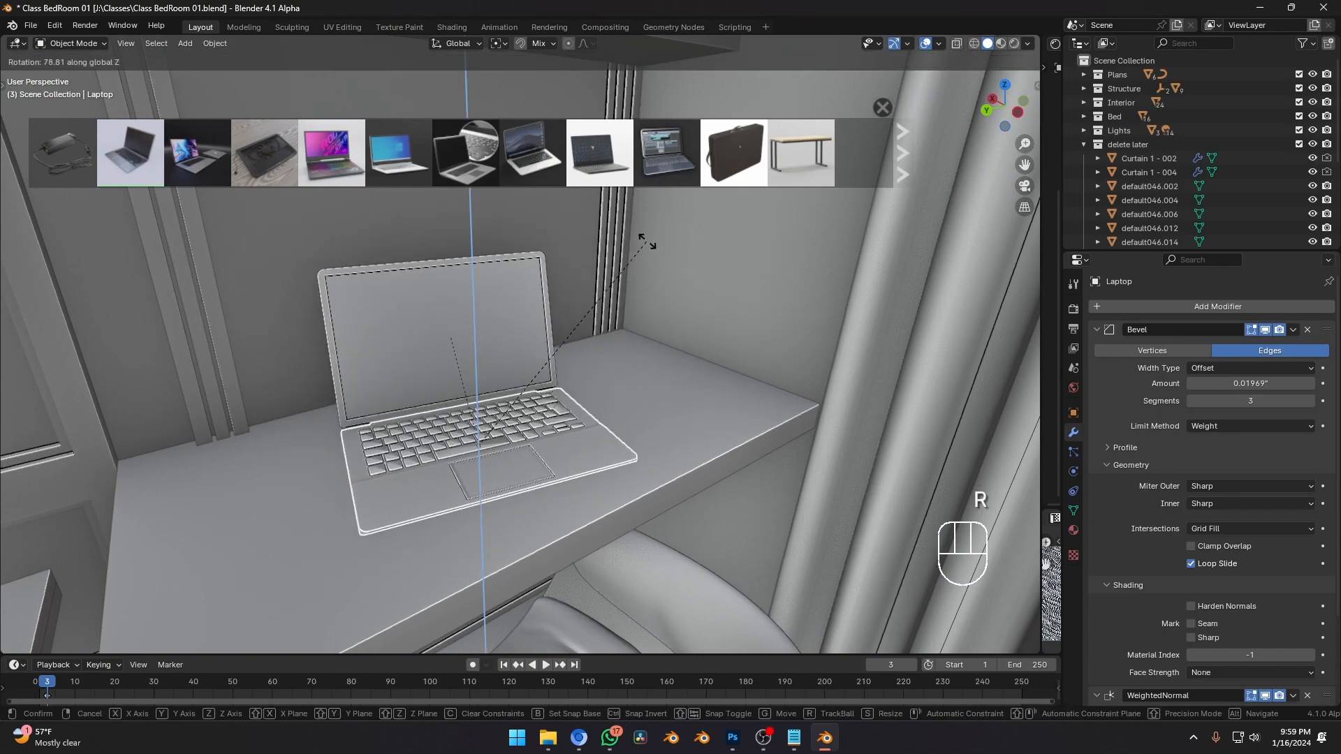
click(647, 241)
Search BlenderKit for "table lamp".
shift+middle_drag(685, 449, 630, 106)
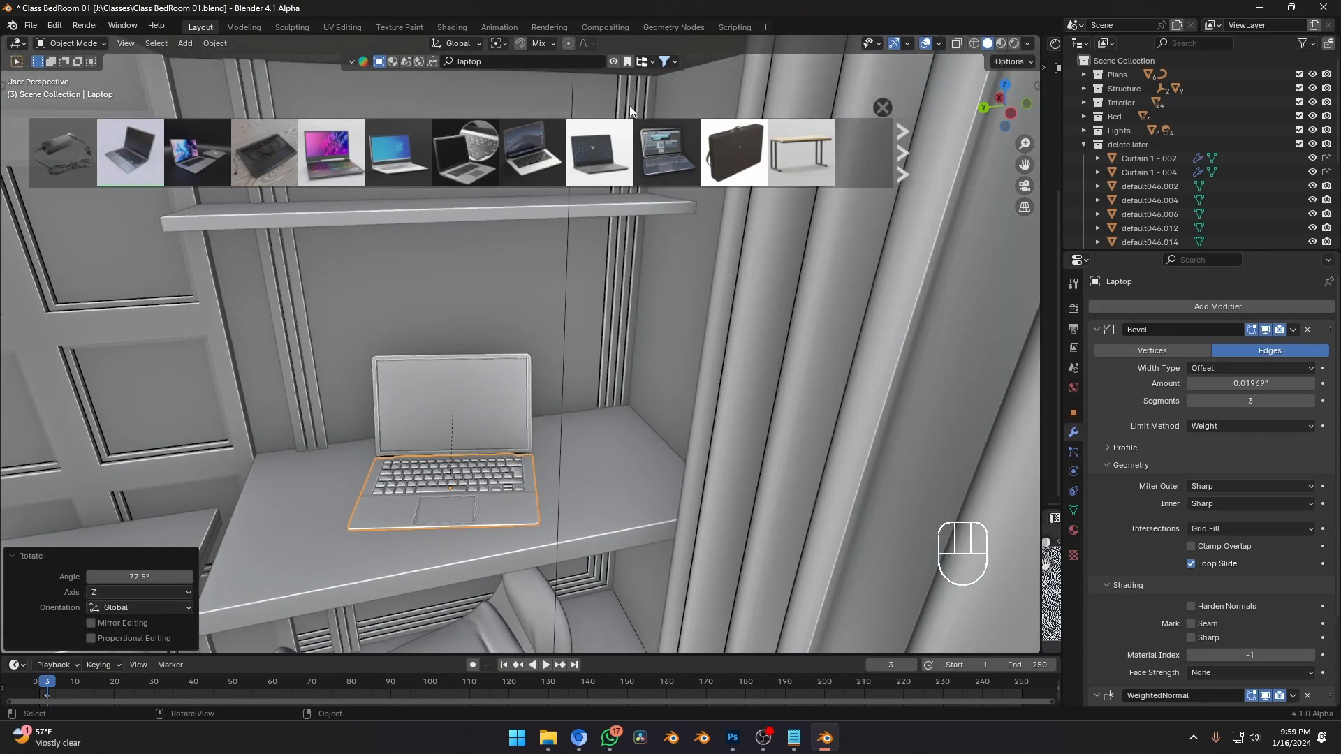
click(503, 59)
key(ctrl+a)
text(table lamp)
key(Return)
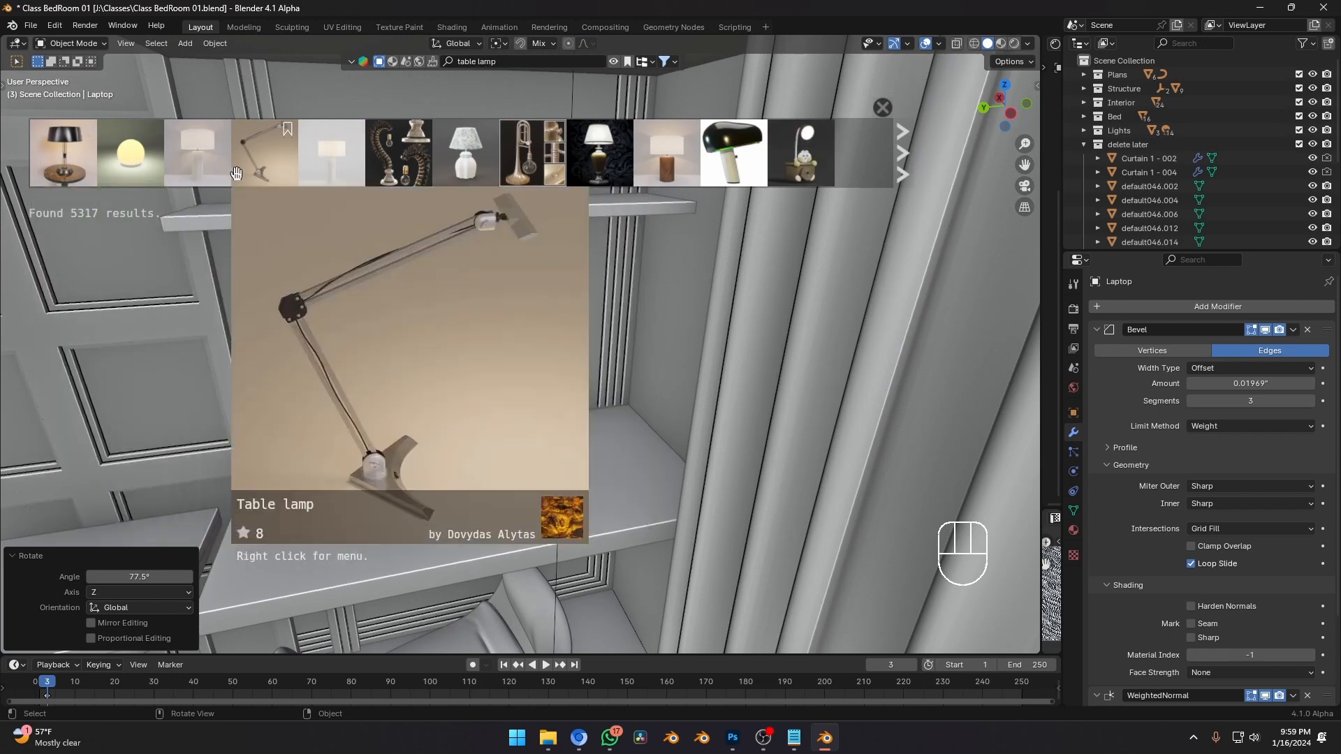
Browse the table lamp results and place the "Table lamp with minor sctratches" asset on the desk beside the laptop.
shift+middle_drag(572, 442, 494, 440)
mouse_move(264, 168)
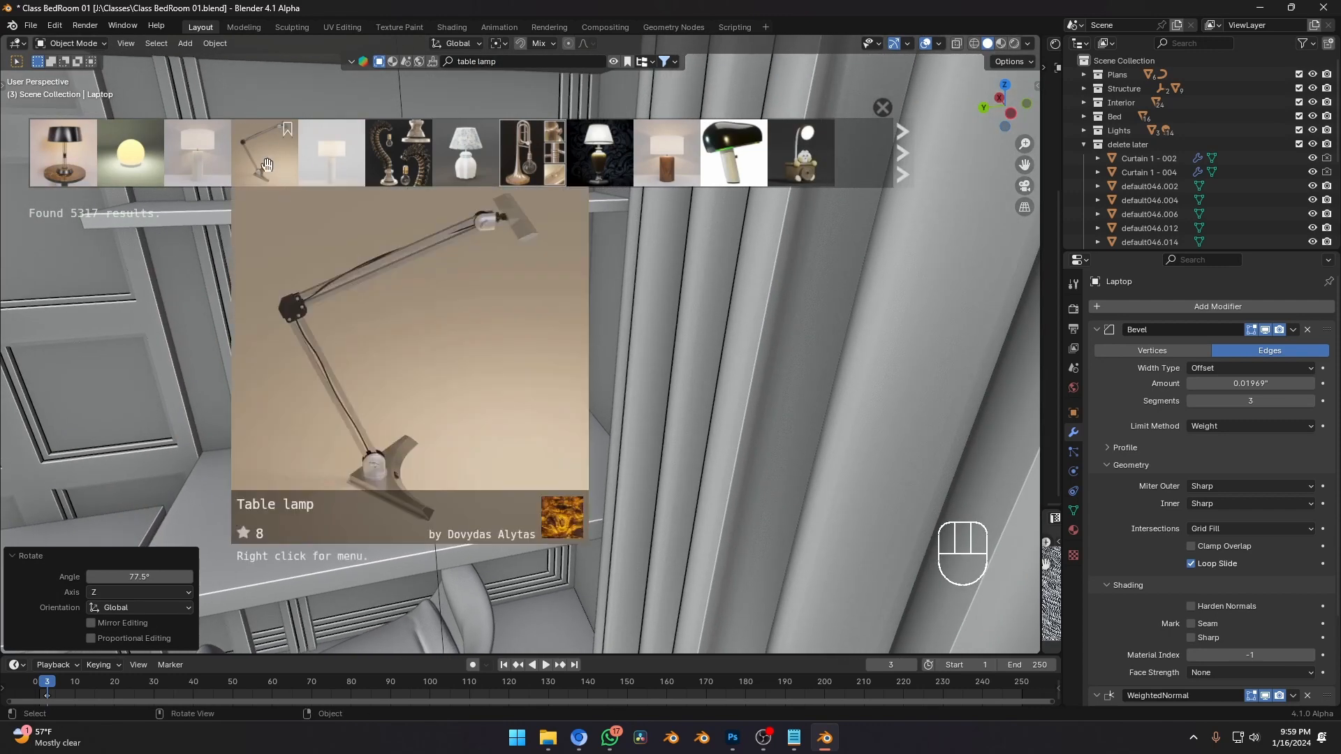
scroll(530, 167, down, 2)
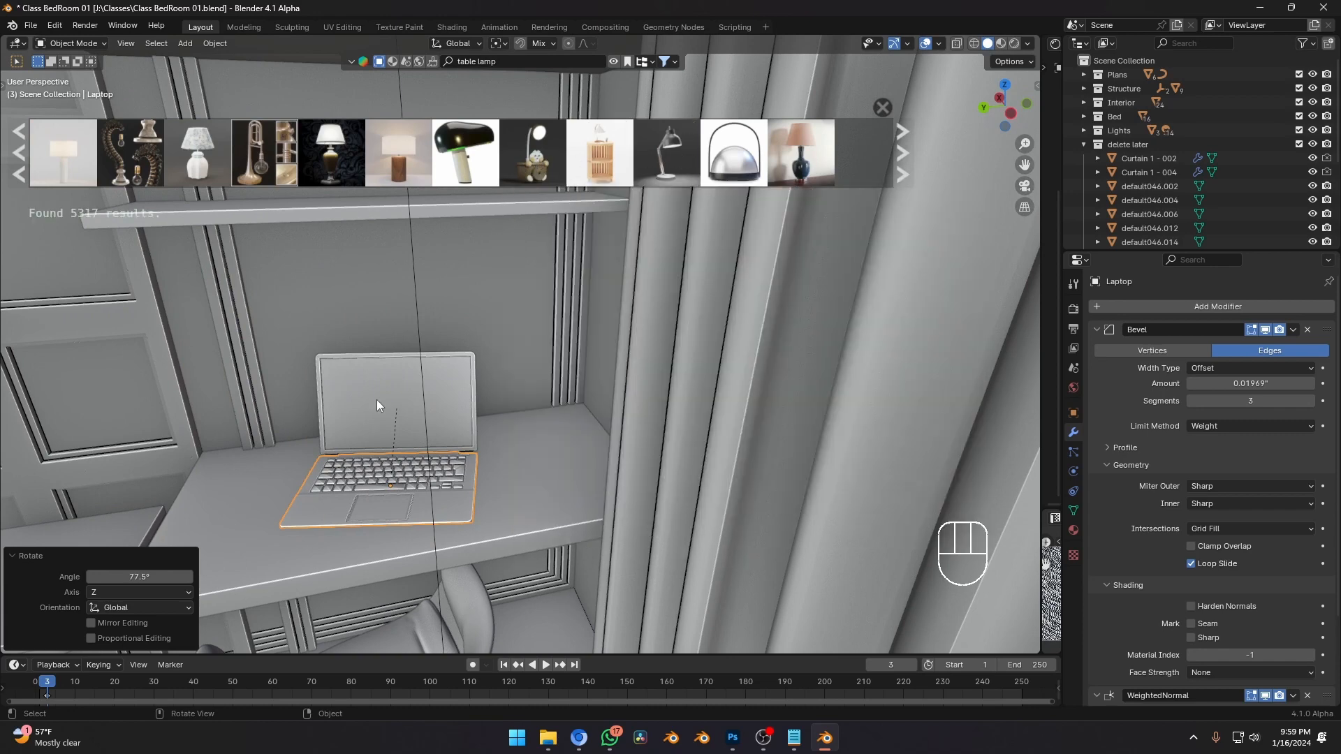
middle_drag(376, 400, 370, 400)
shift+right_click(519, 430)
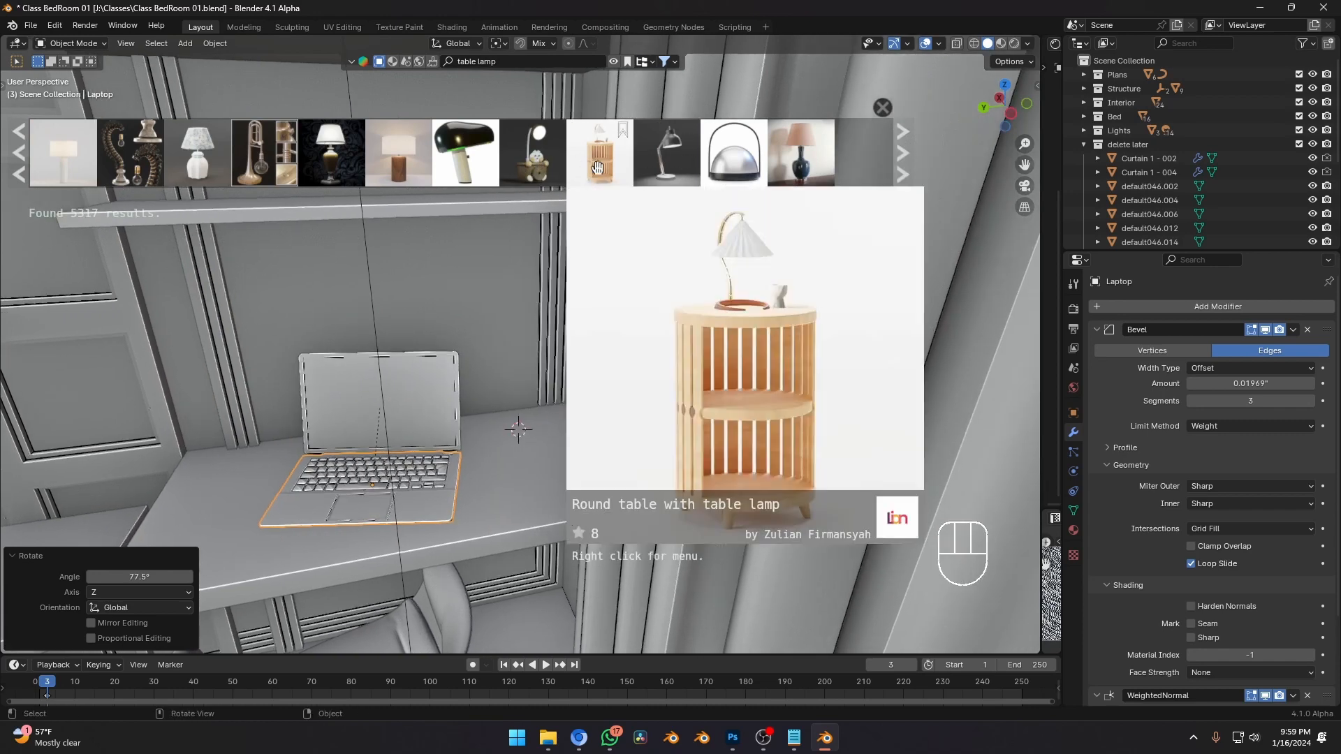
scroll(629, 168, down, 2)
scroll(629, 168, down, 1)
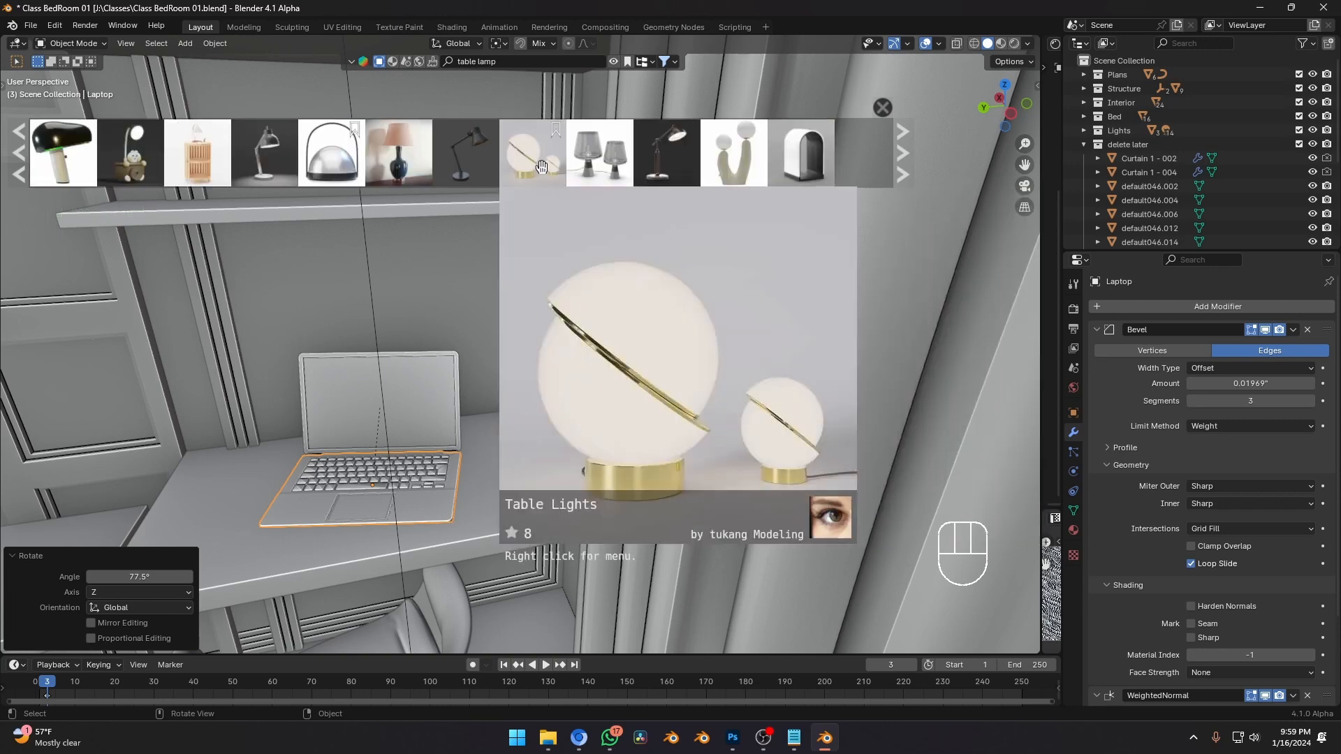
scroll(594, 171, down, 1)
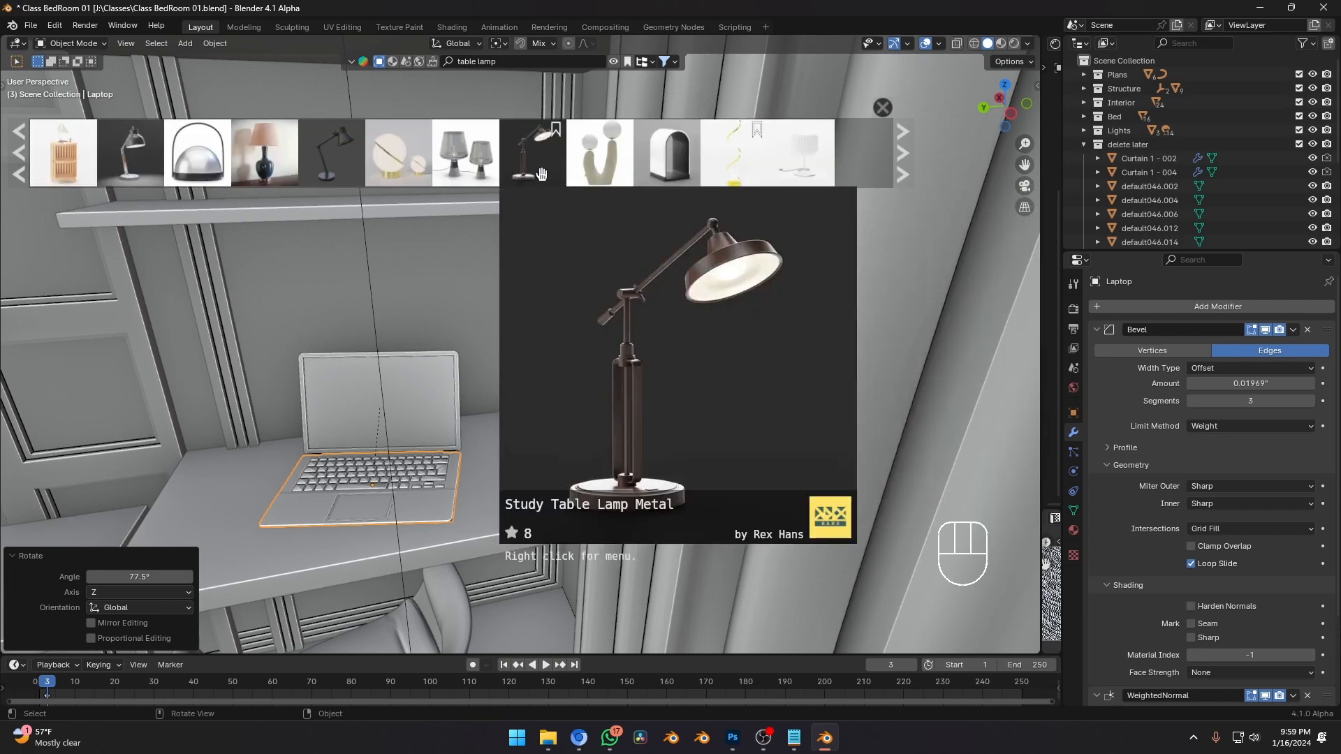
scroll(541, 173, down, 4)
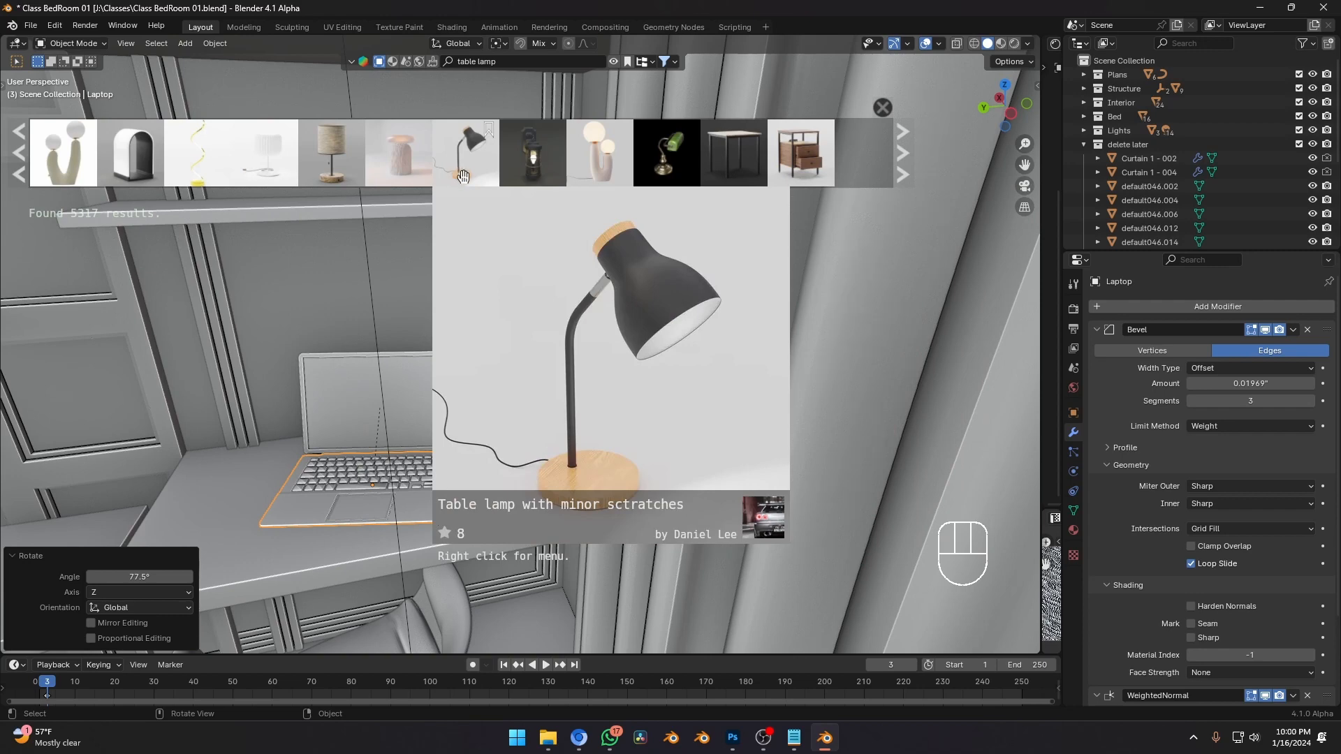
drag(462, 175, 544, 476)
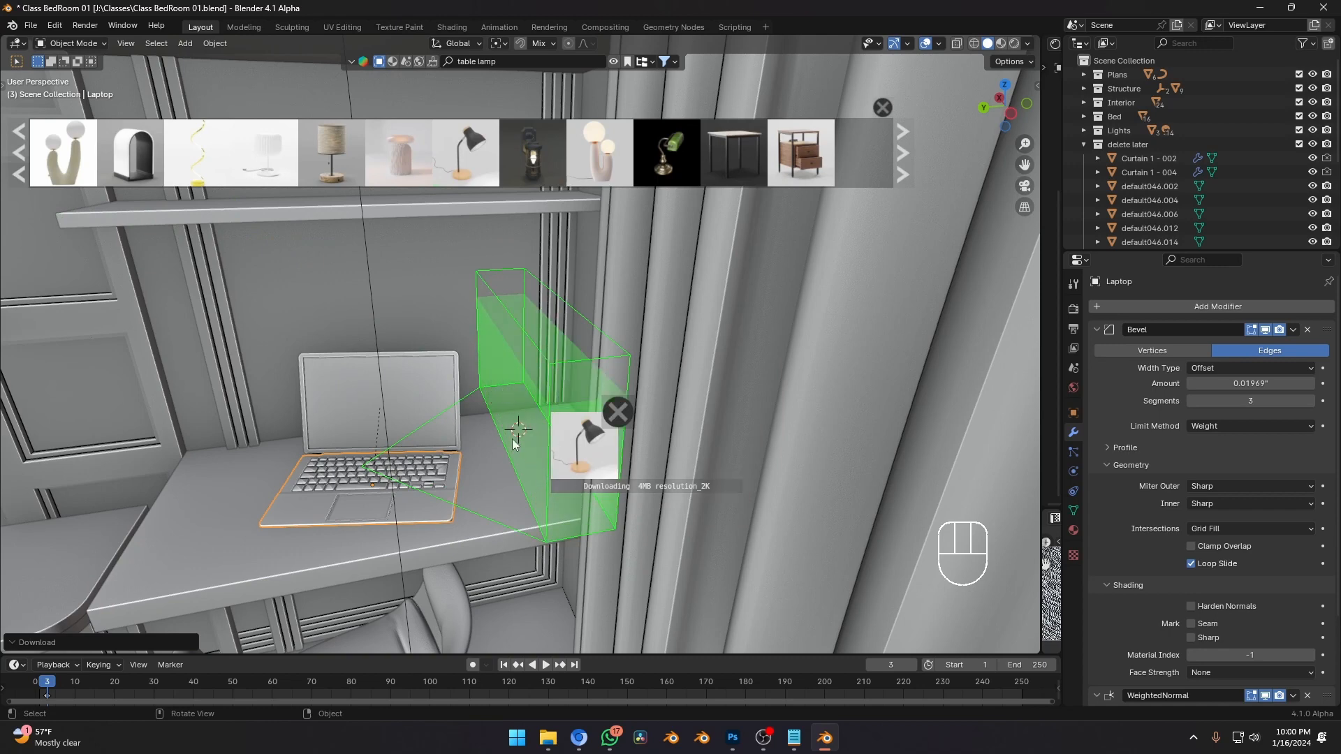
Select the table lamp and rotate it -35.74° about Z.
click(572, 520)
click(572, 526)
key(r)
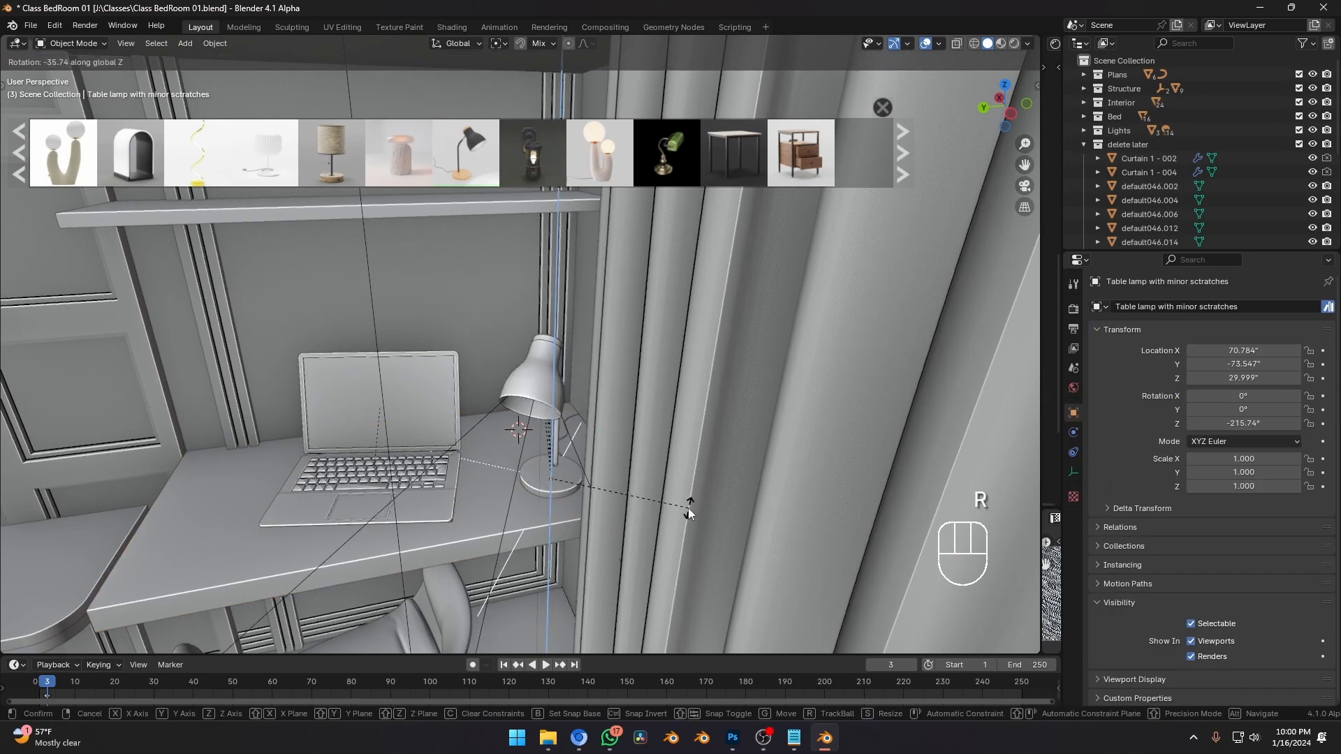
click(686, 508)
Move the table lamp in the floor plane by about 8.5" in X and -0.17" in Y, and rotate it -23.2° about Z.
key(g)
key(shift+z)
click(667, 465)
key(r)
key(z)
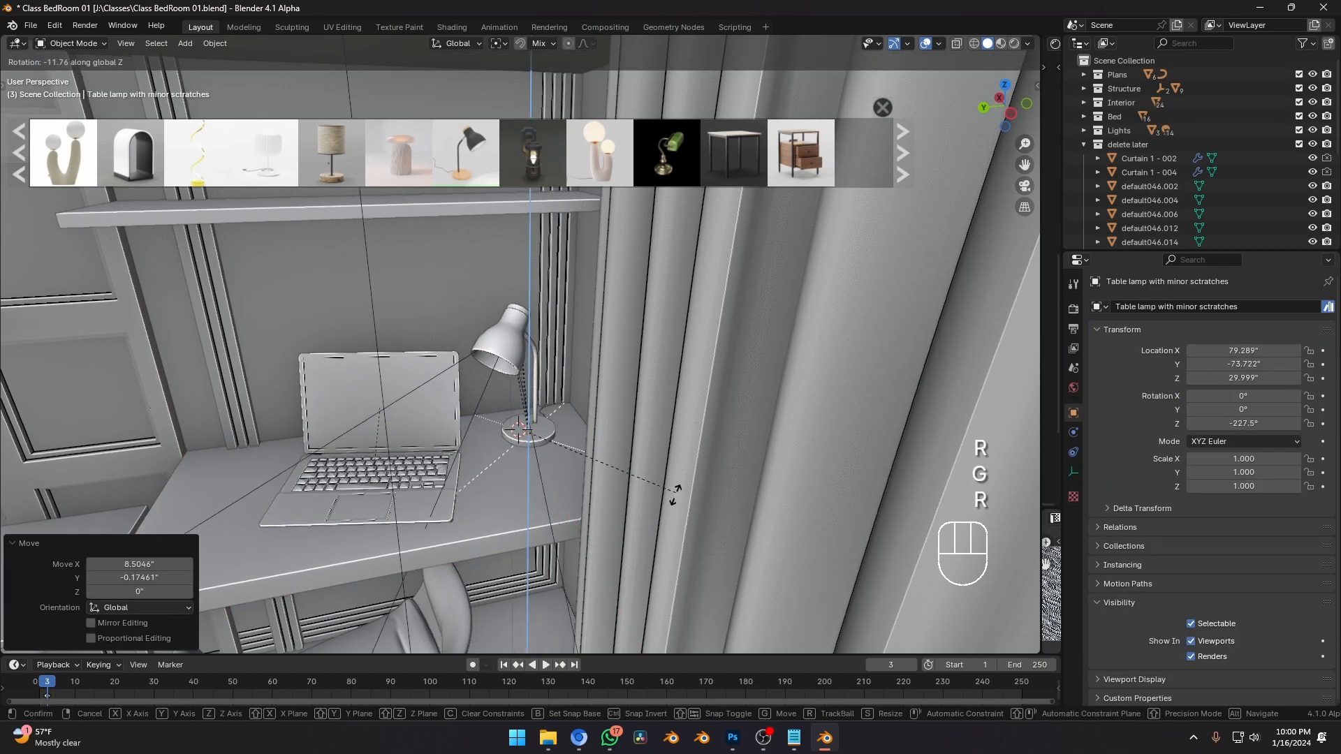
click(657, 517)
Move the table lamp along Y by about -2.33" into the desk corner.
scroll(557, 435, up, 6)
middle_drag(558, 434, 407, 377)
scroll(618, 480, down, 6)
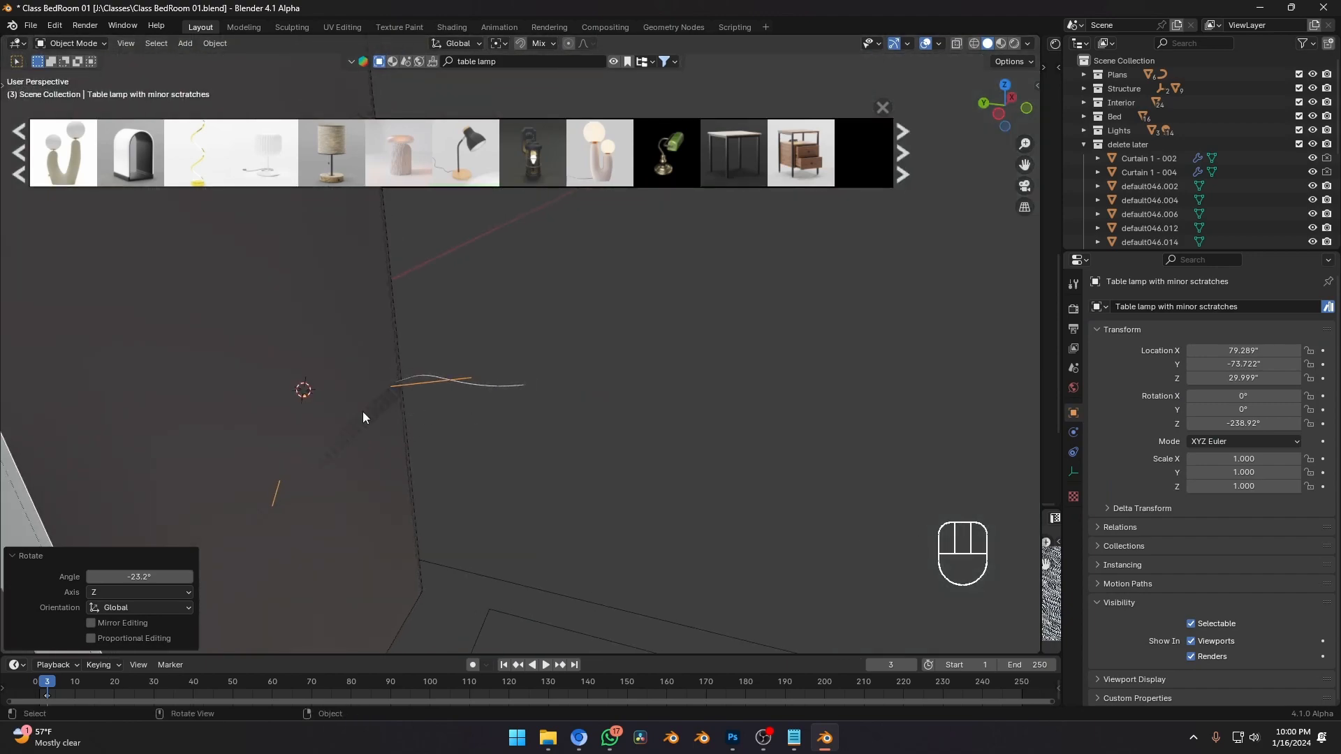
shift+middle_drag(365, 416, 660, 429)
scroll(690, 380, up, 1)
key(g)
click(677, 386)
scroll(644, 361, up, 1)
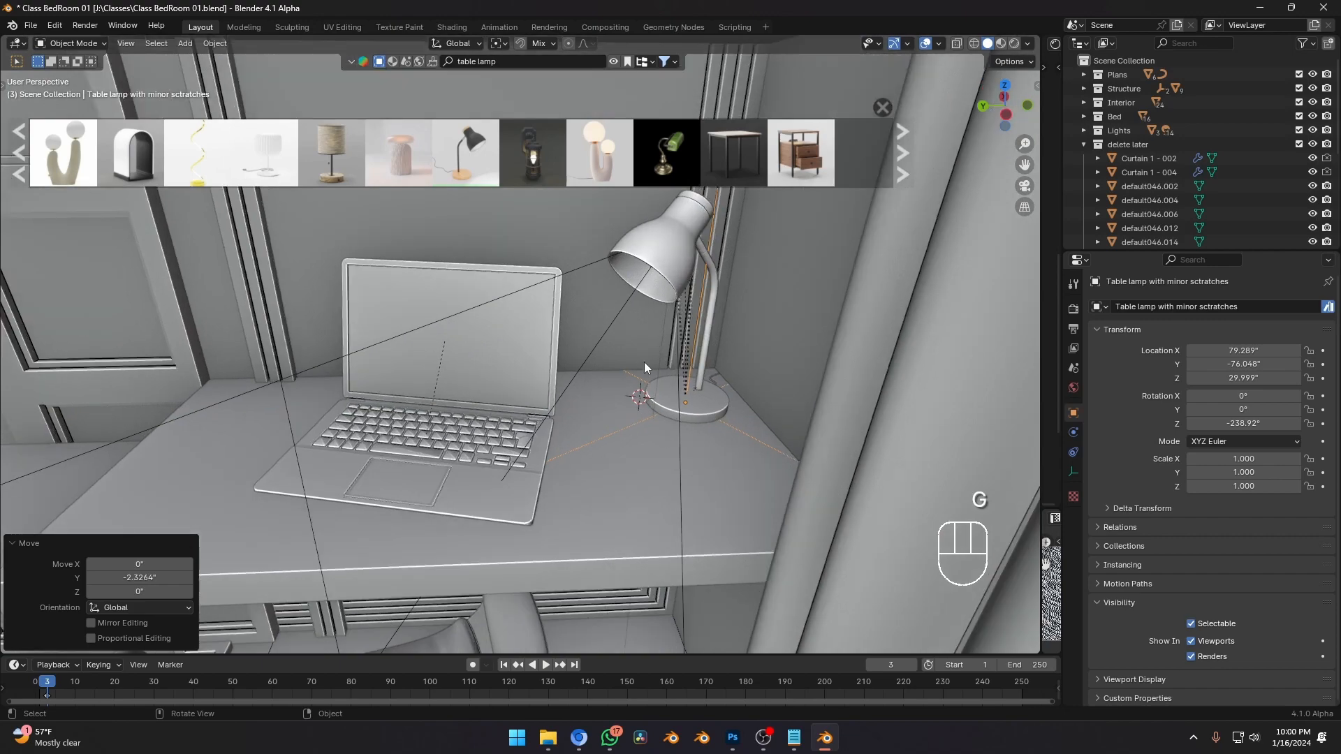
Select the Spot light inside the table lamp, show its light settings and view the desk area in Rendered shading.
click(620, 316)
middle_drag(620, 316, 631, 388)
click(1073, 471)
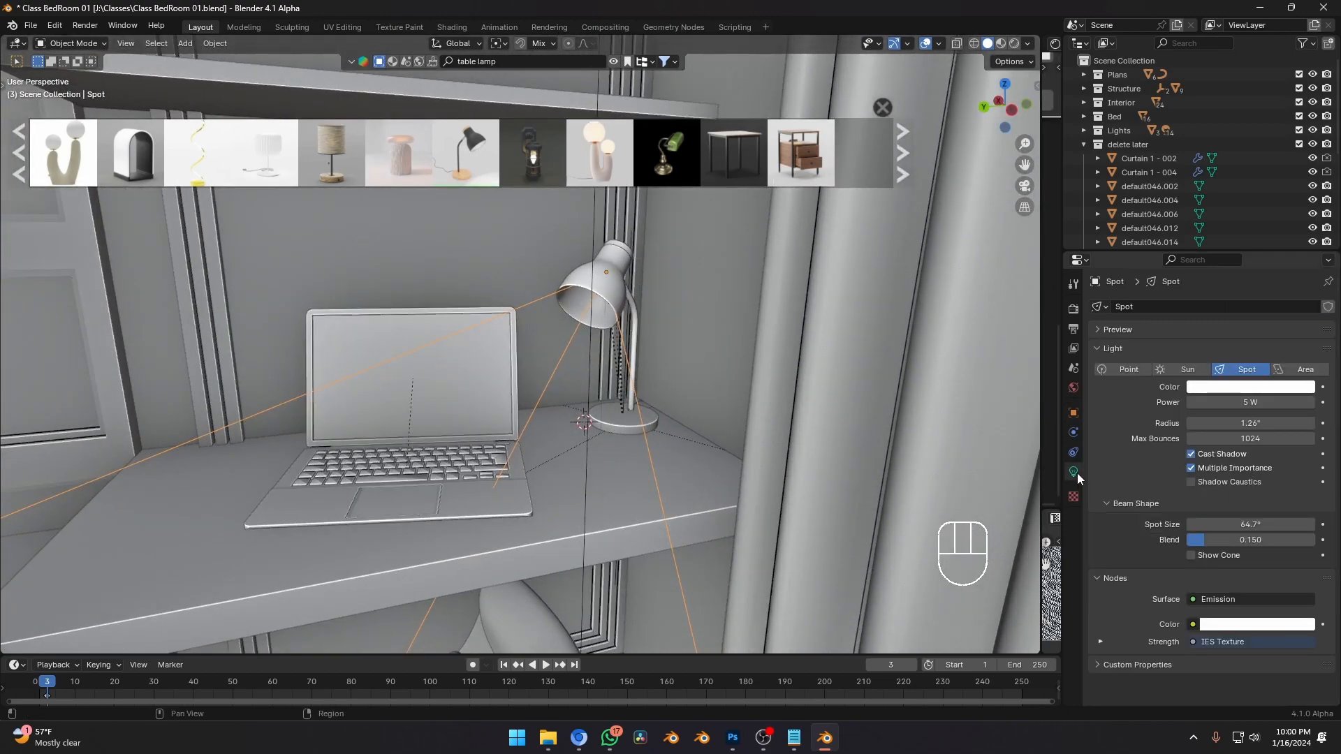
scroll(631, 405, down, 4)
key(z)
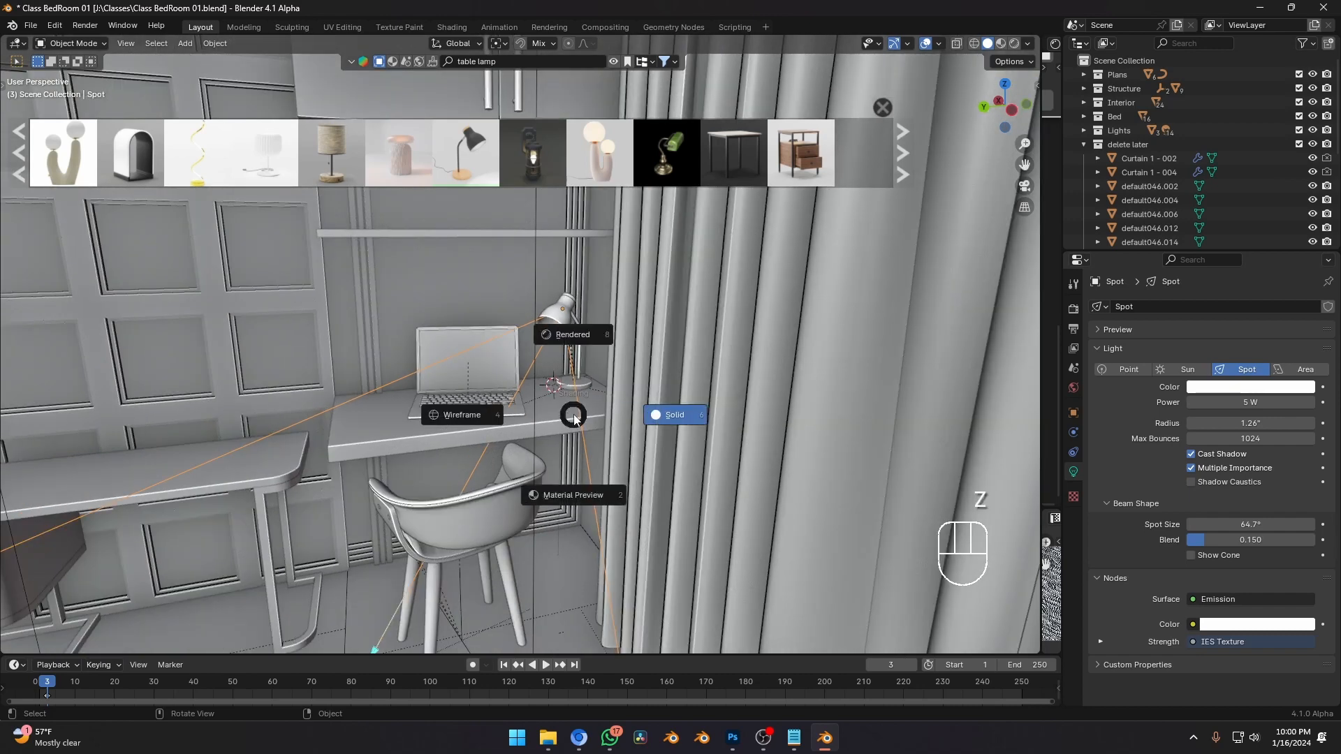
click(613, 495)
key(z)
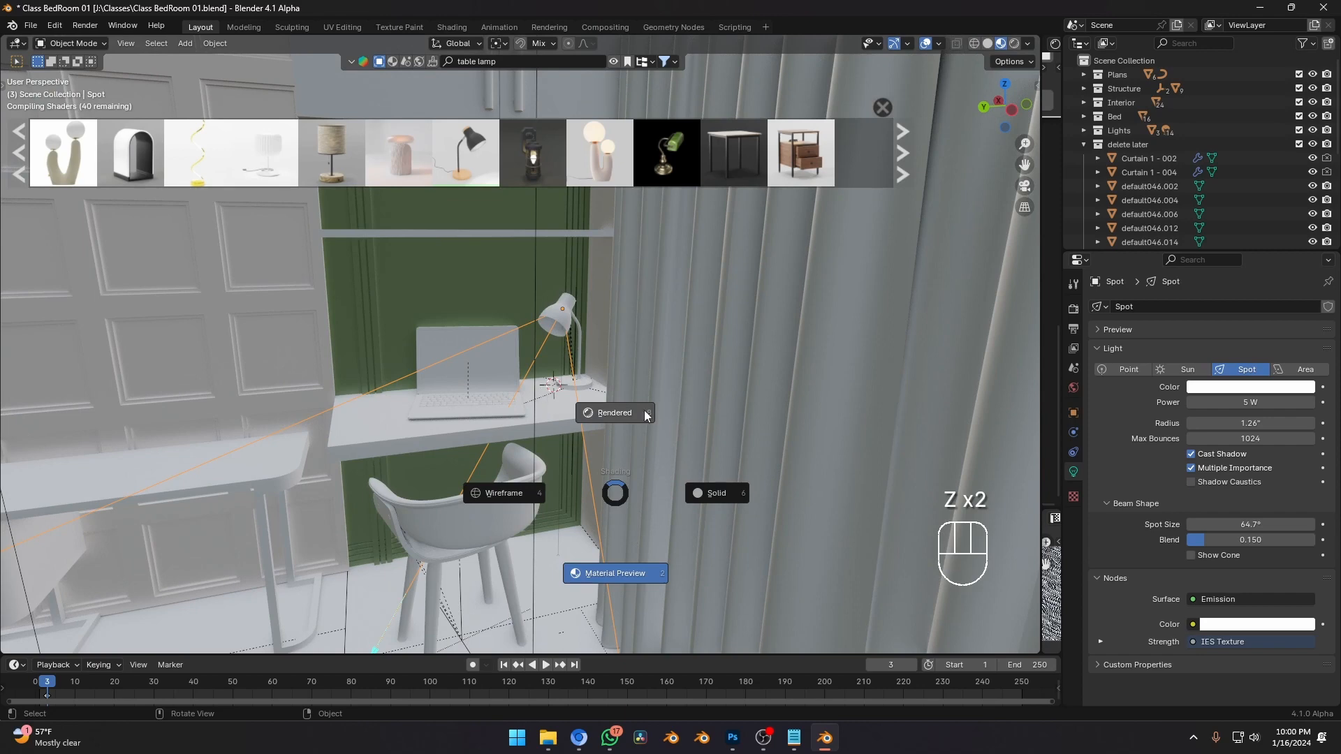
click(537, 395)
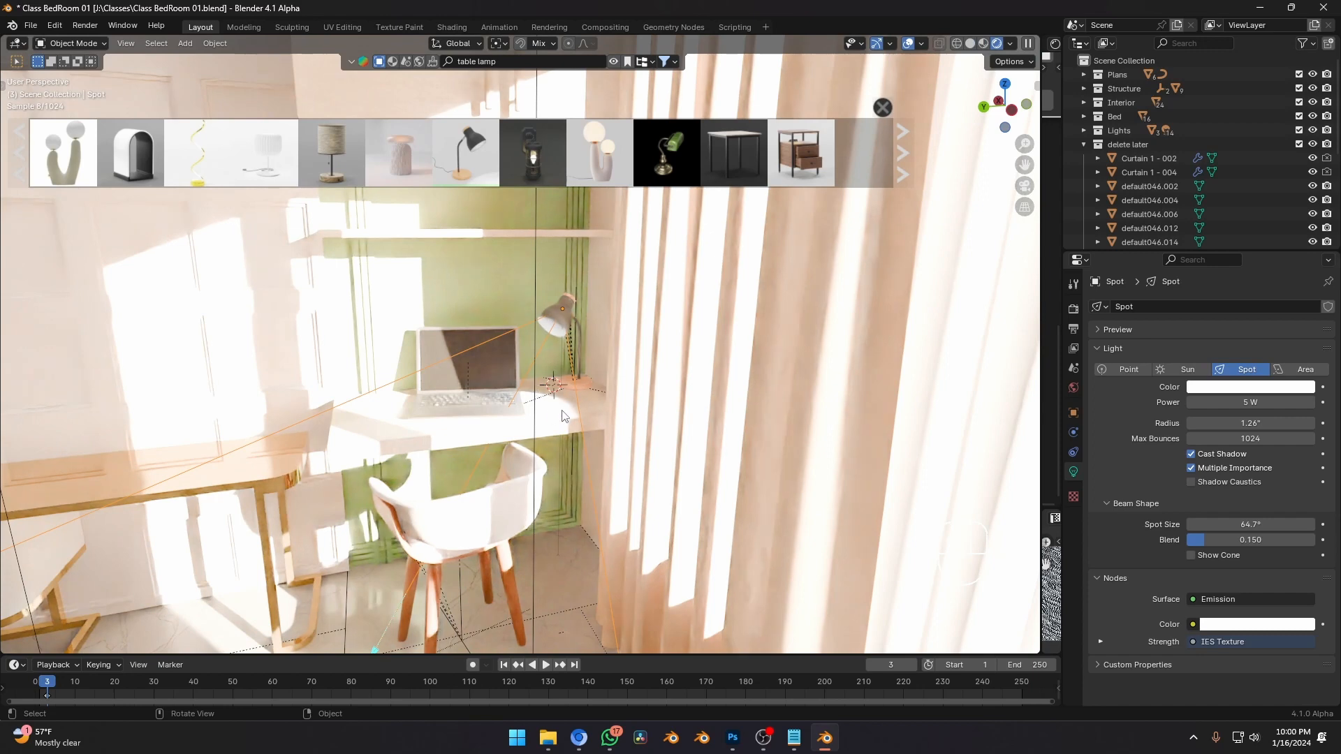
Delete the Spot light that came with the table lamp.
key(g)
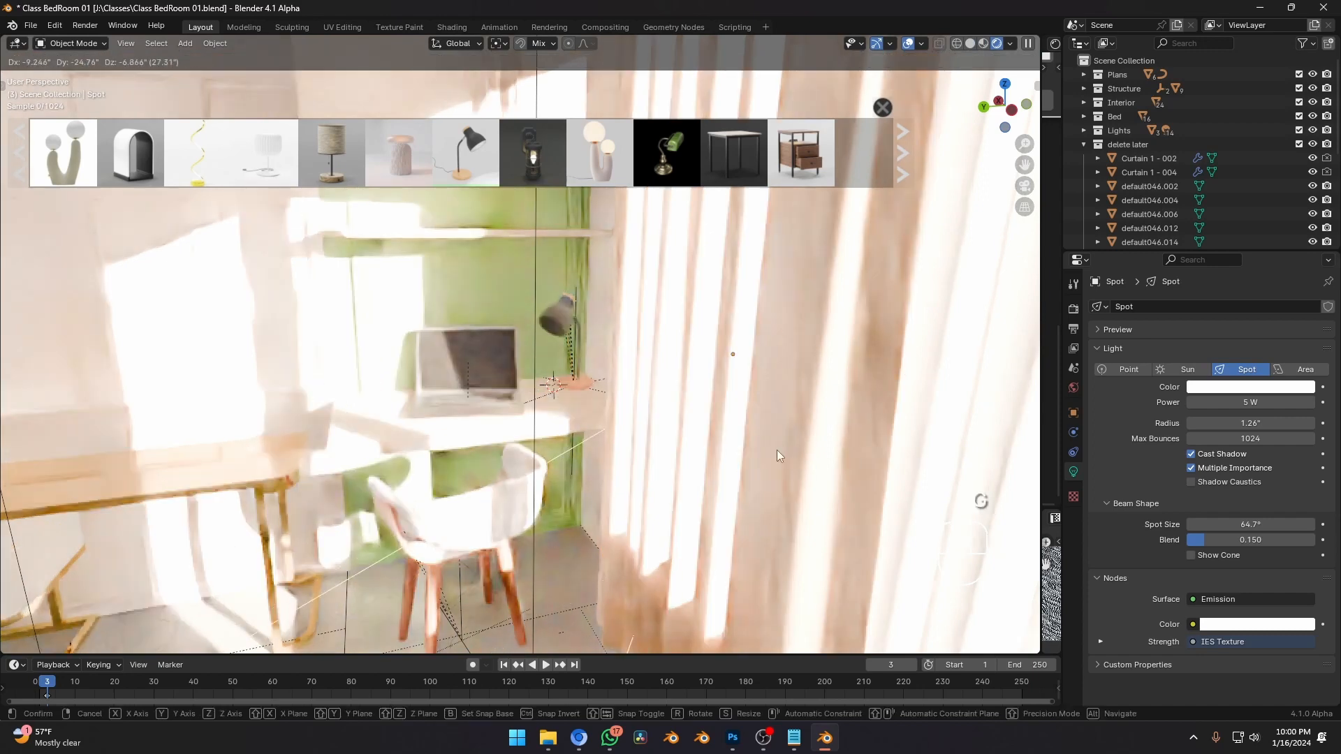
right_click(773, 450)
key(x)
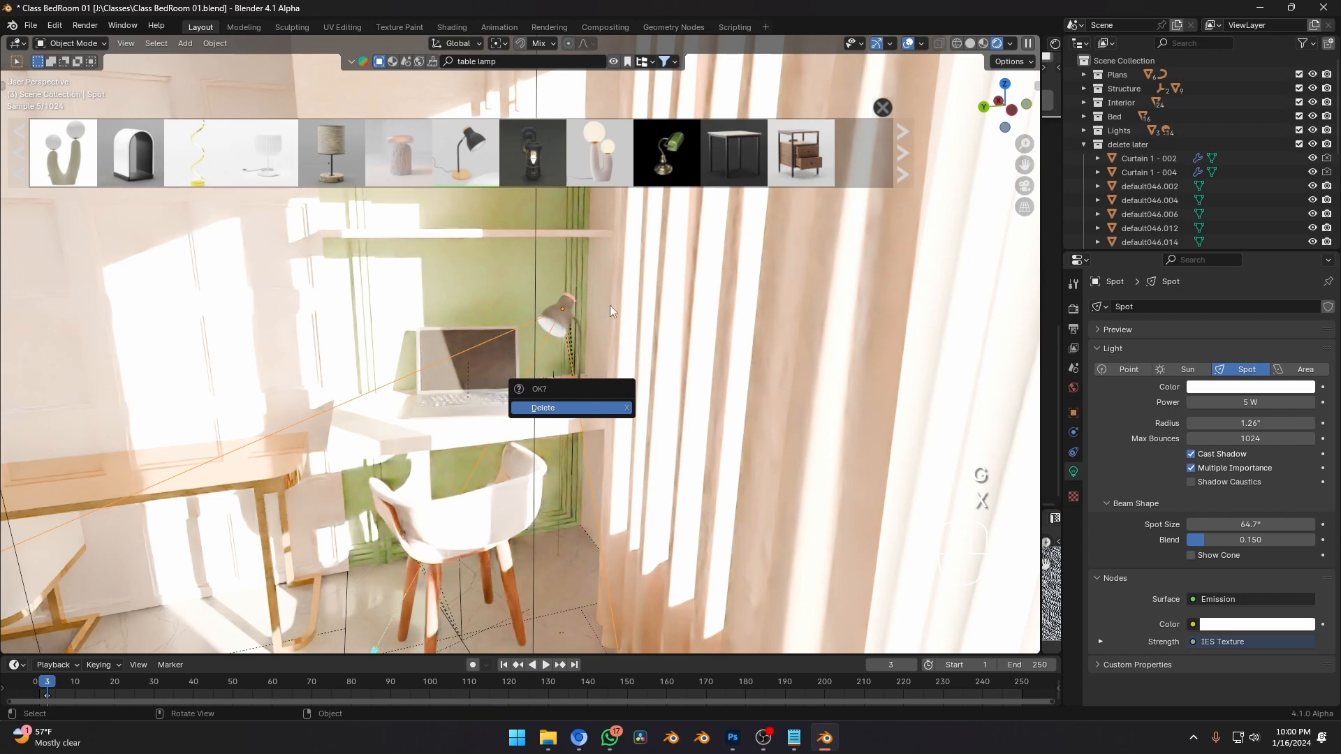
key(Return)
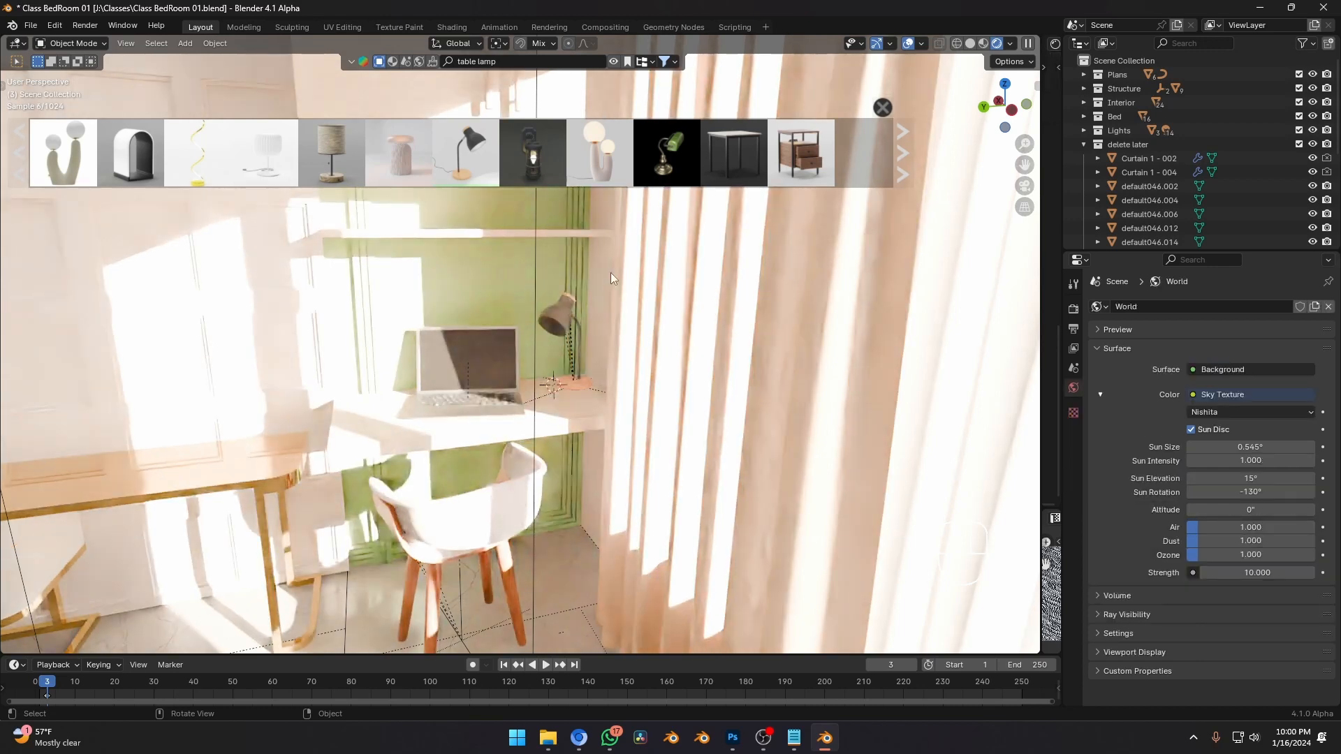
Return the viewport to Solid shading, select the laptop and save the file.
key(z)
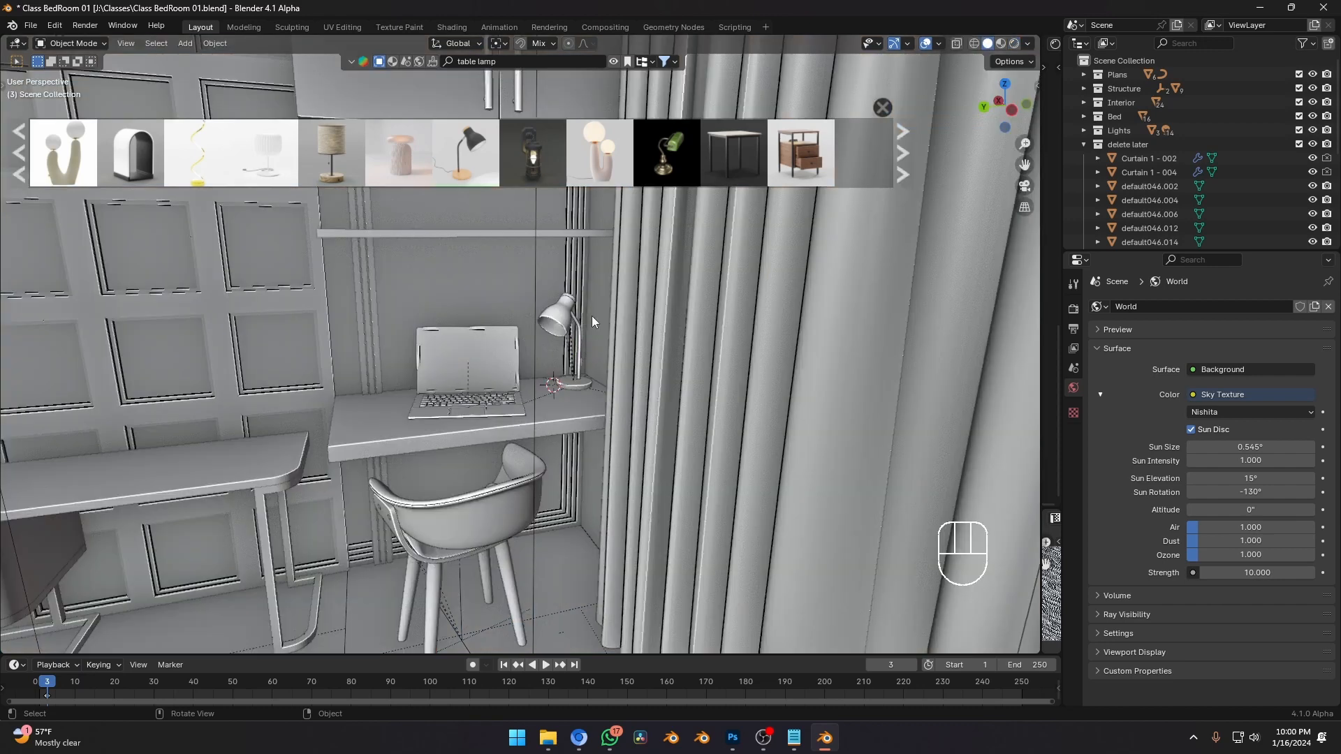
click(592, 316)
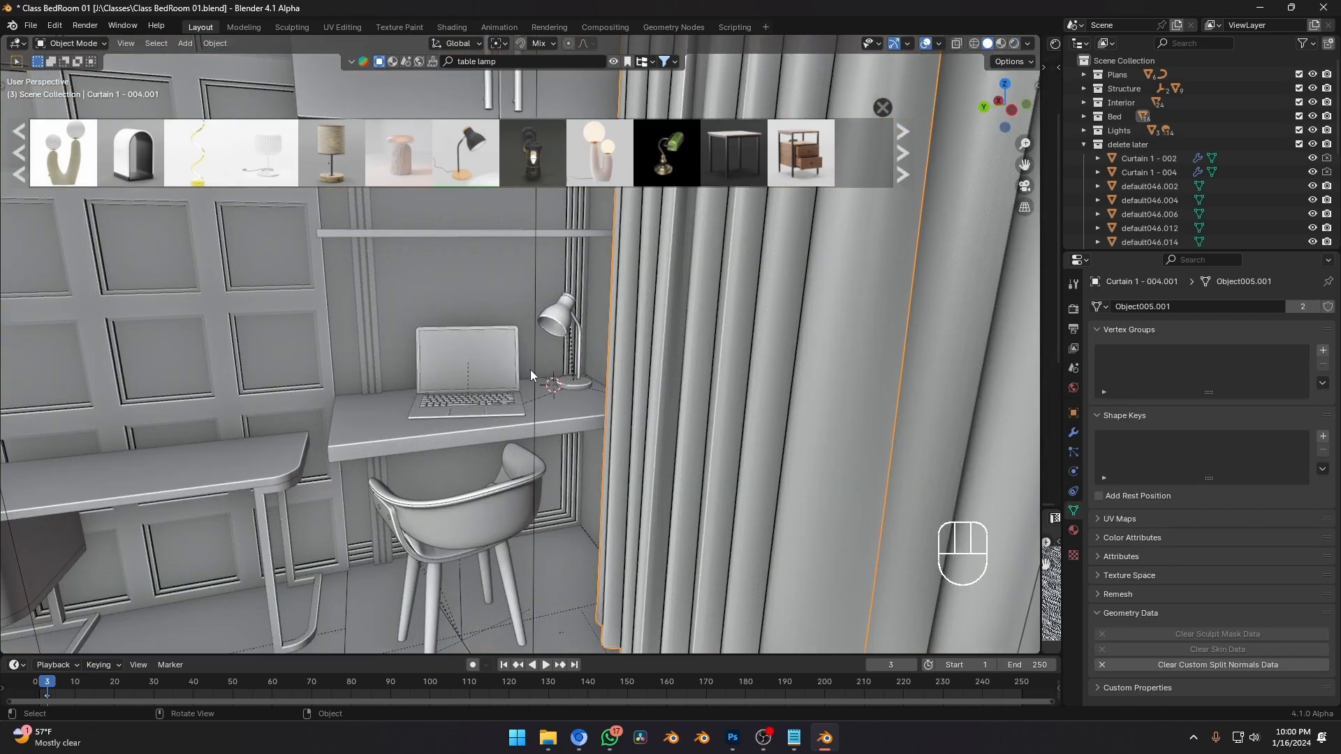
click(517, 411)
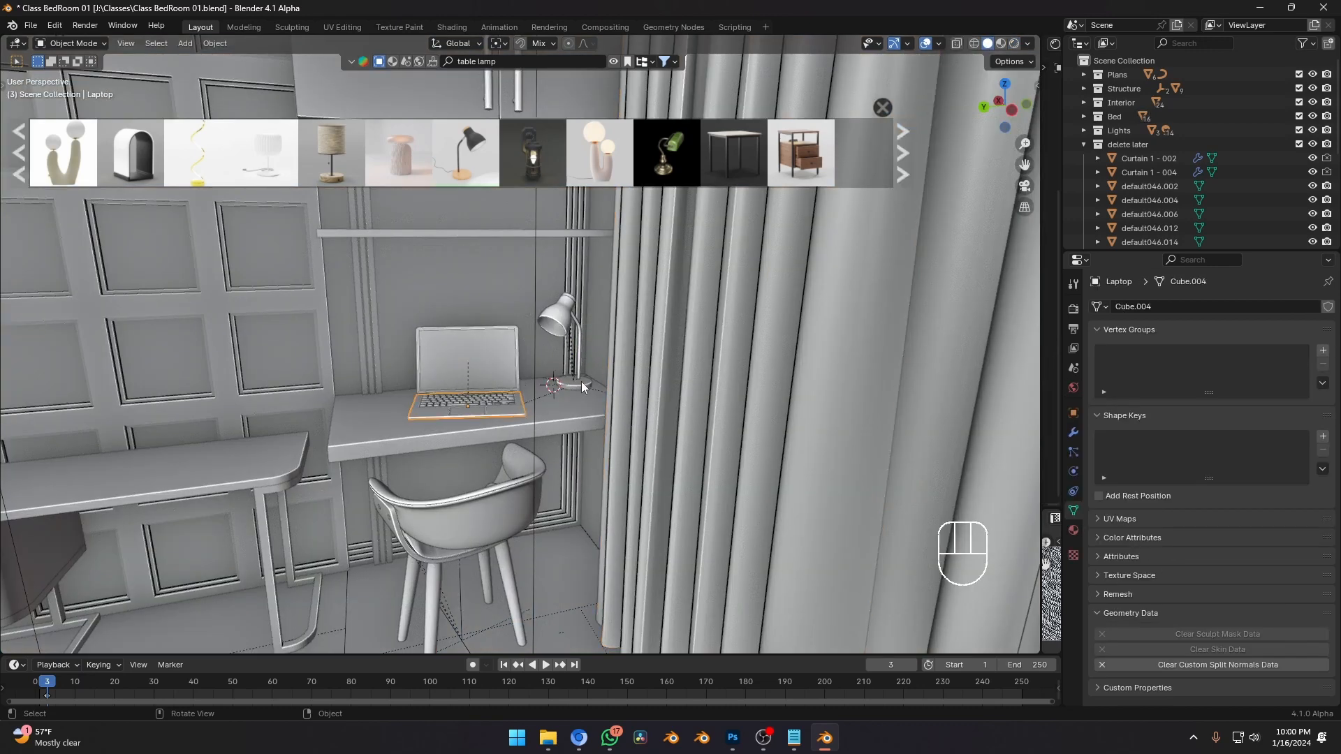
key(ctrl+s)
Place the 3D cursor on the near end of the shelf above the desk, opposite the curtain side.
shift+middle_drag(643, 375, 599, 443)
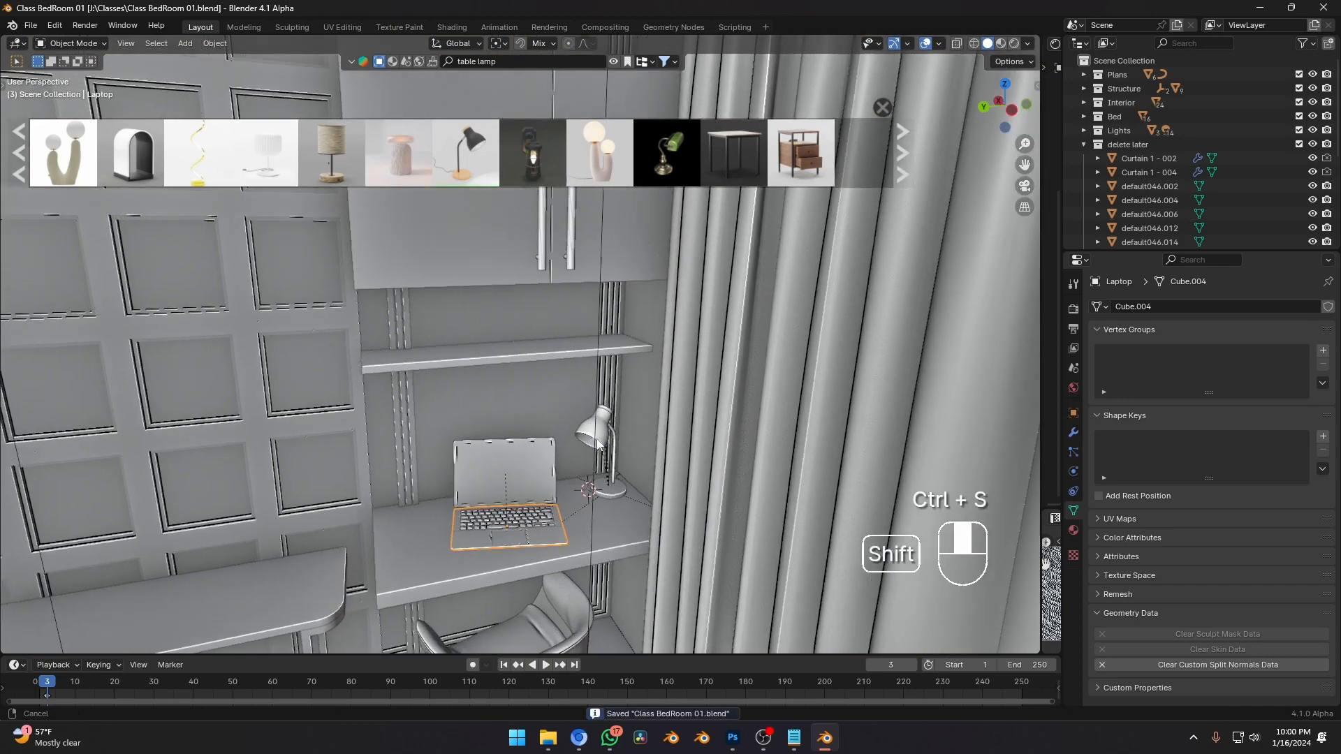
scroll(503, 399, up, 3)
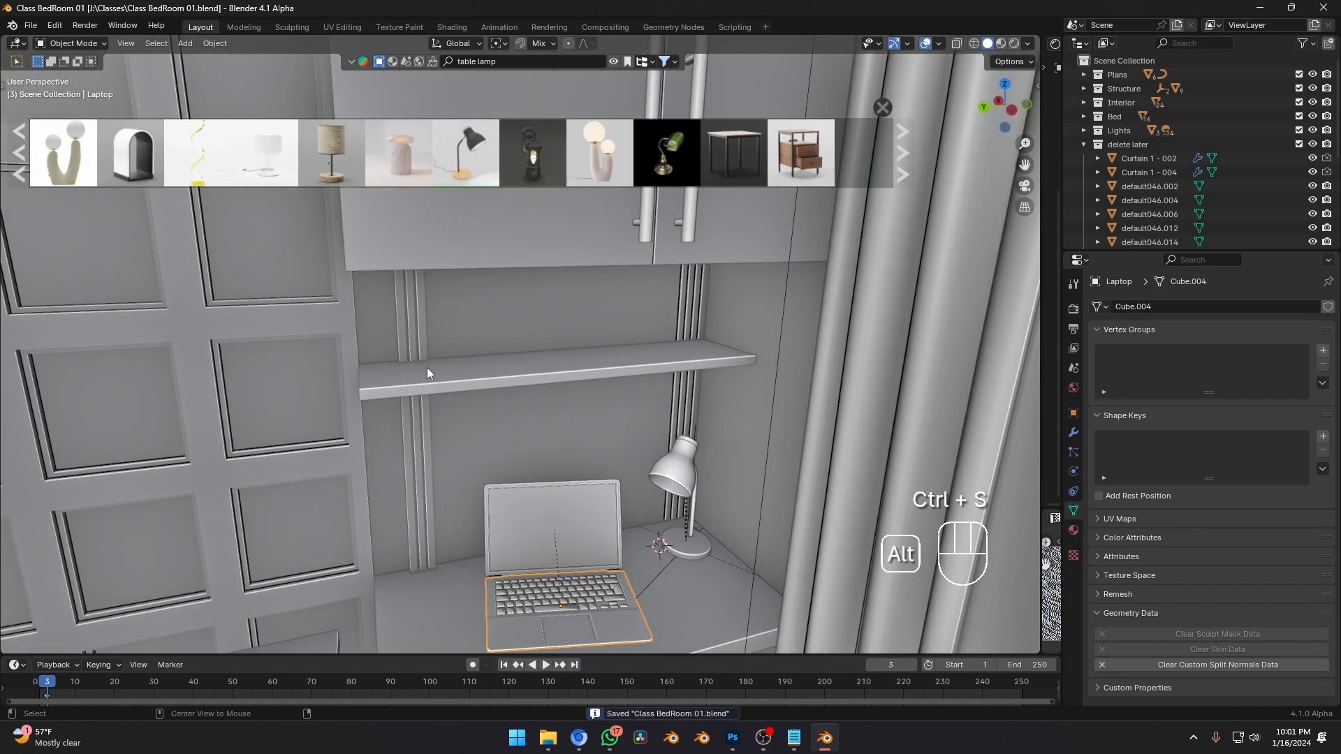
shift+right_click(388, 375)
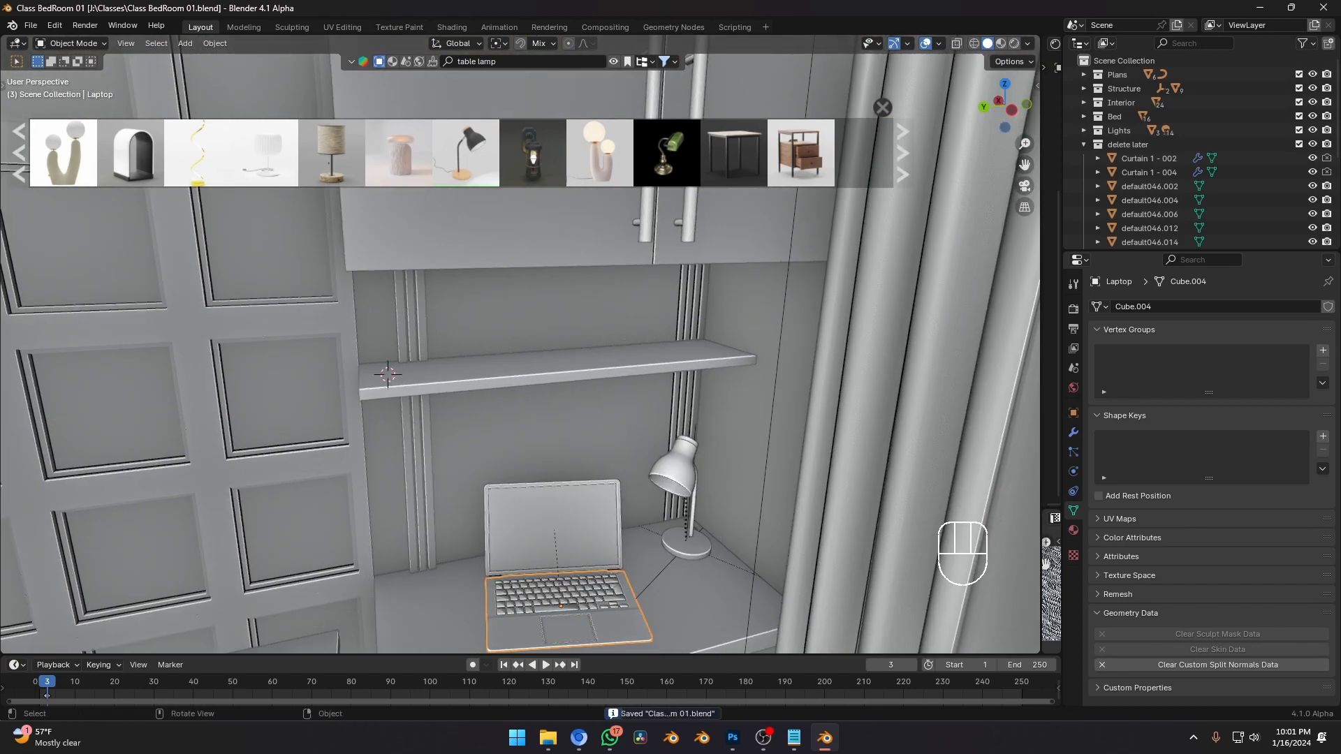
key(alt+Tab)
shift+middle_drag(464, 404, 483, 400)
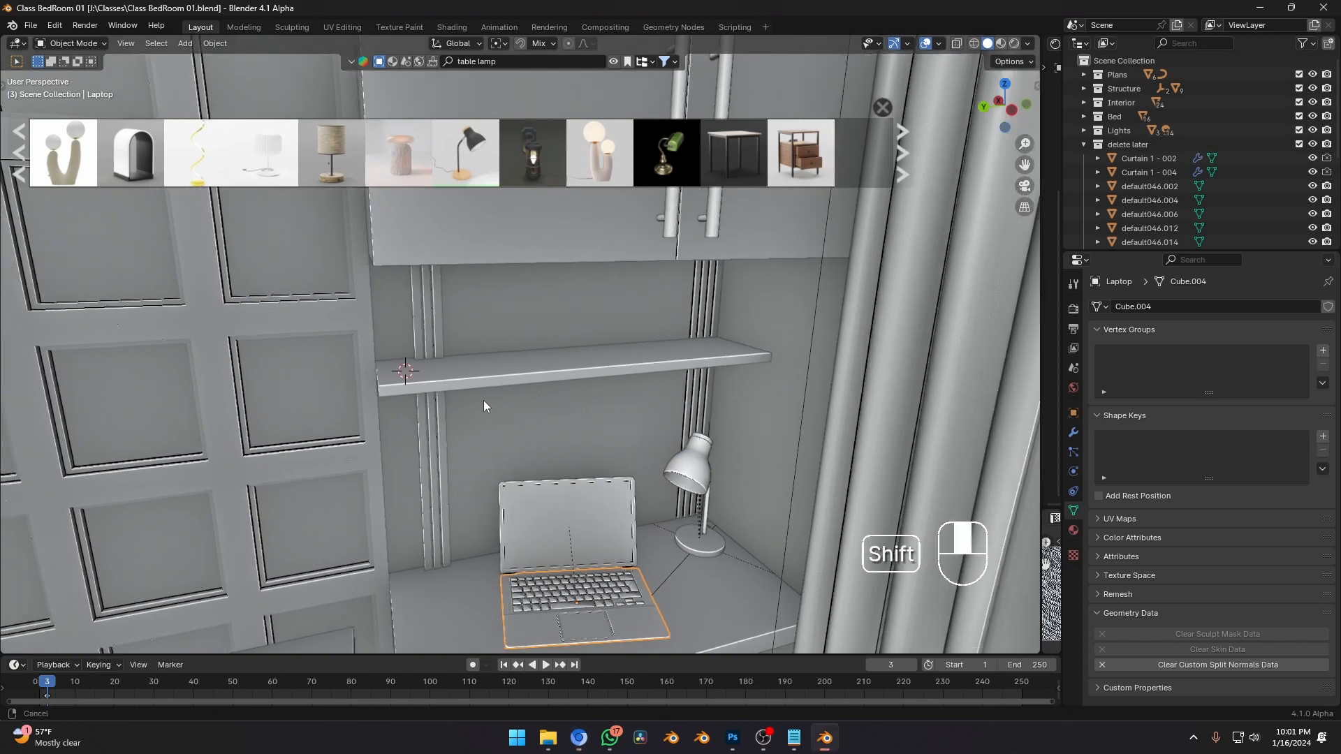
Search BlenderKit for "book" and browse the results for a suitable stack of books.
click(509, 60)
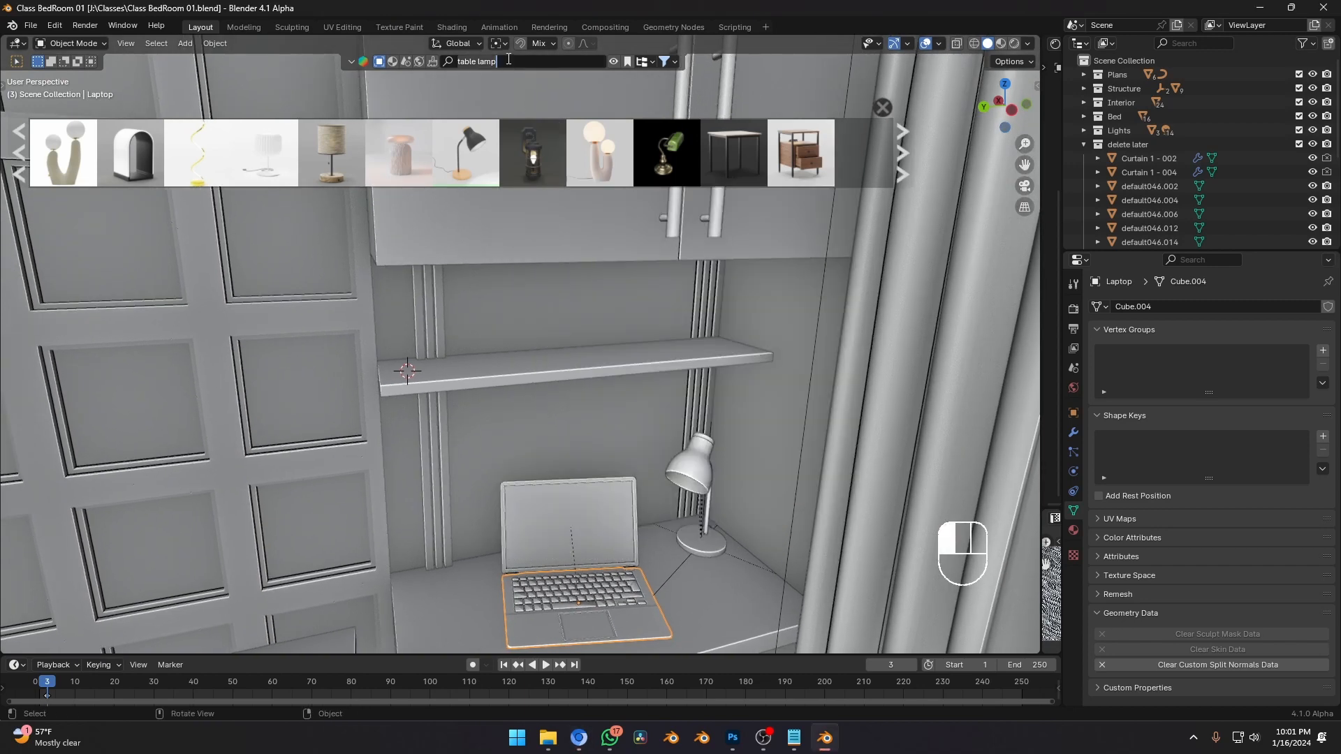
key(ctrl+a)
key(BackSpace)
text(book)
key(Return)
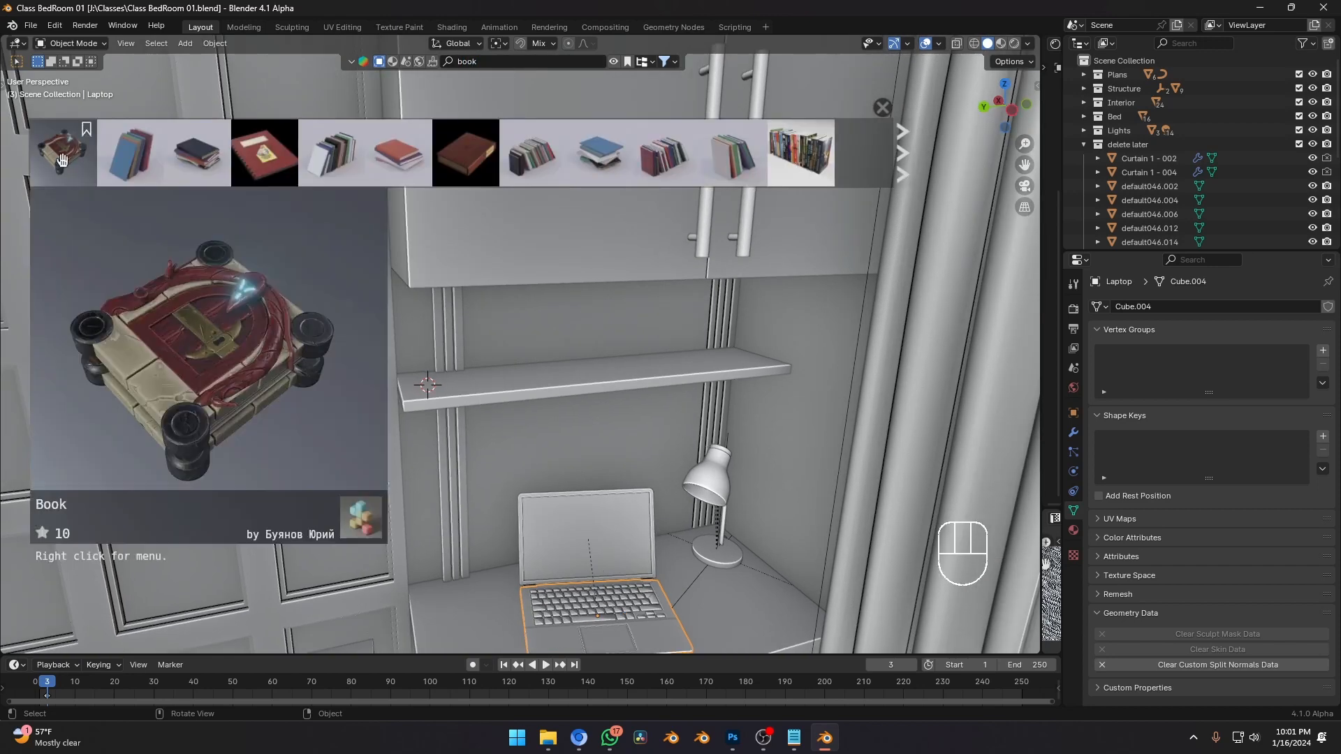
scroll(747, 157, down, 4)
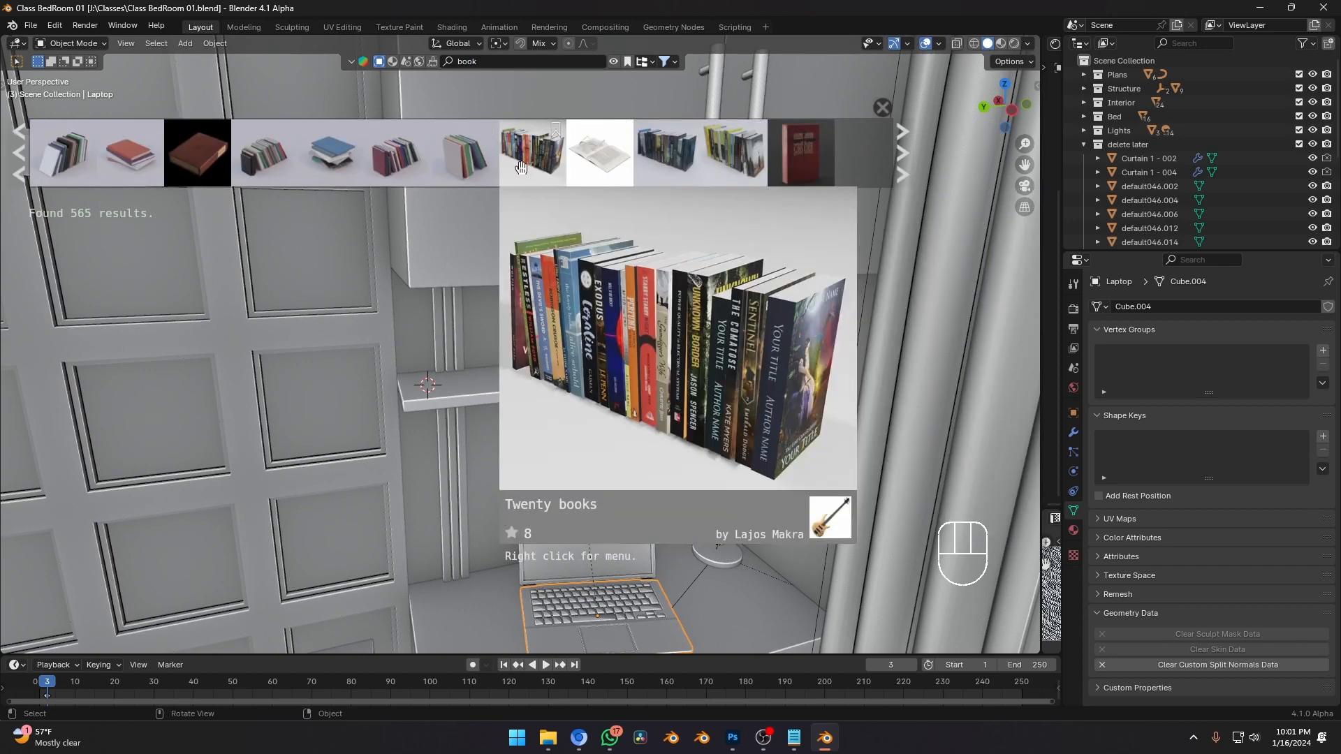
scroll(552, 154, down, 8)
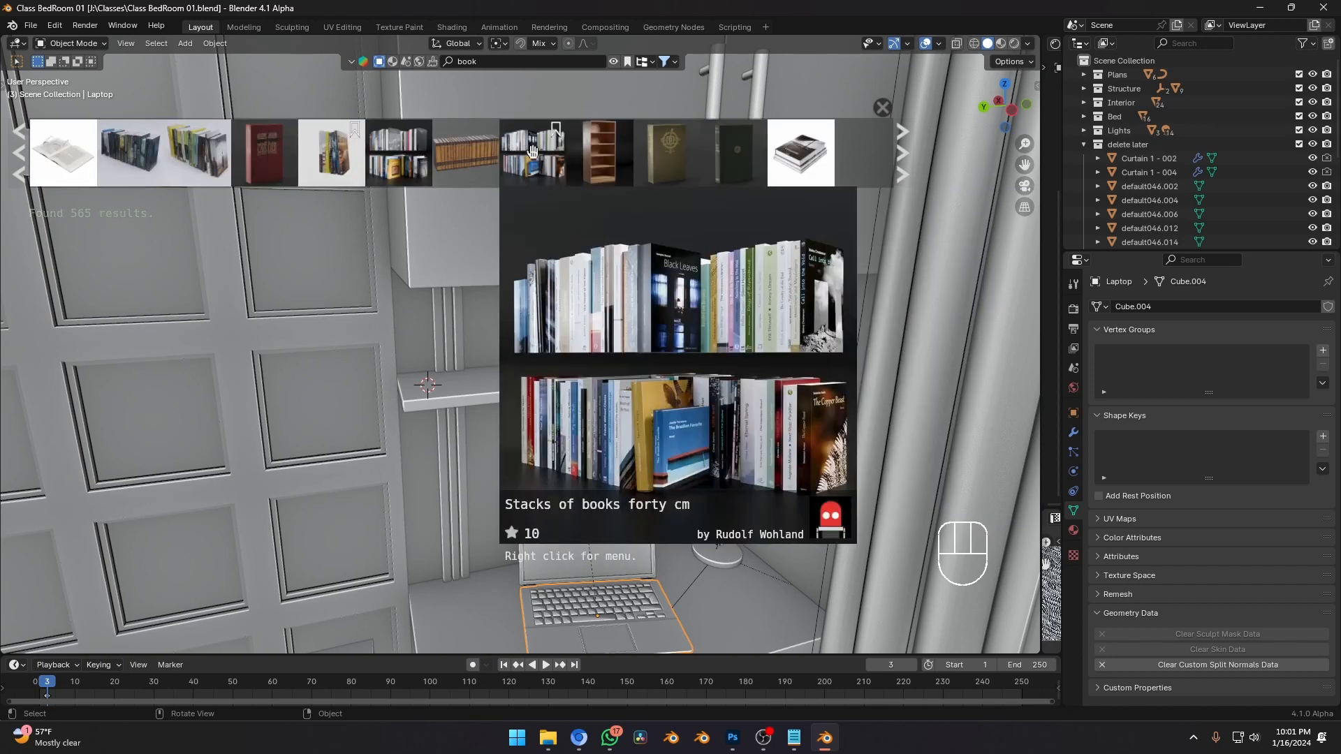
scroll(600, 154, down, 4)
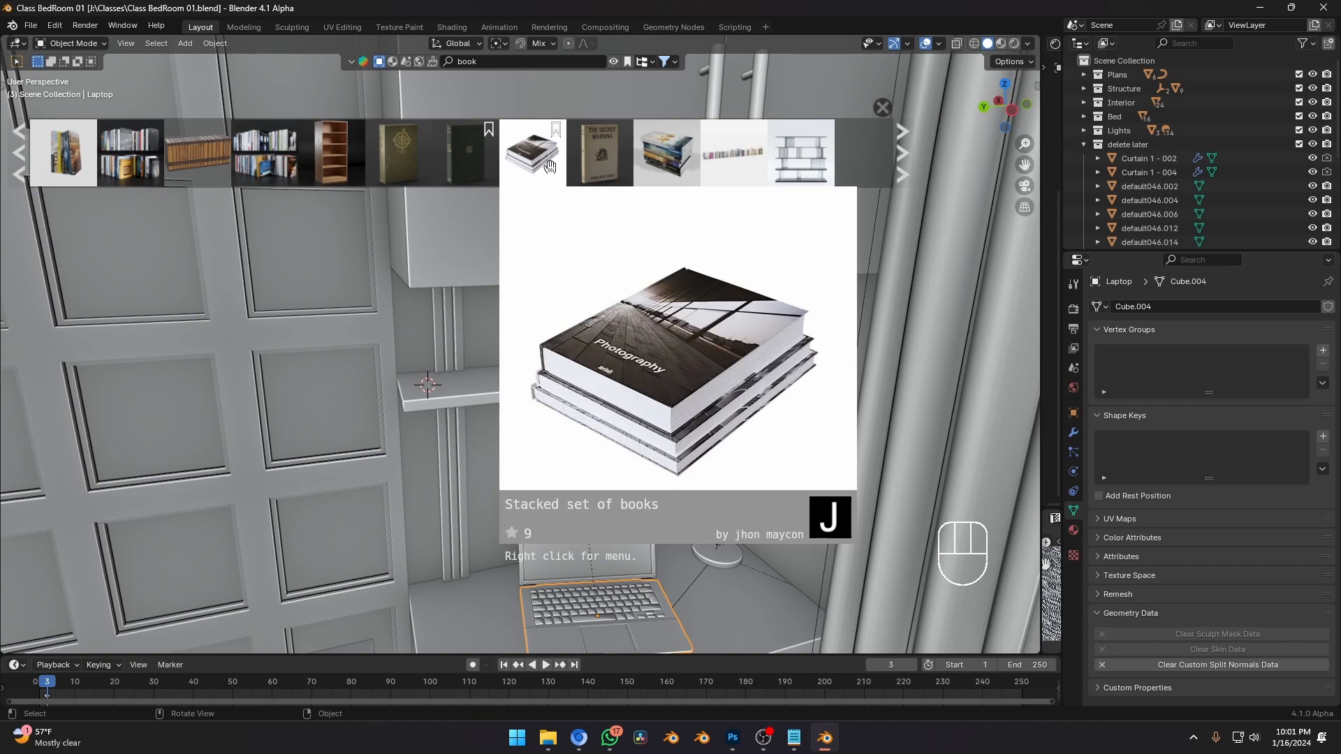
scroll(548, 165, down, 4)
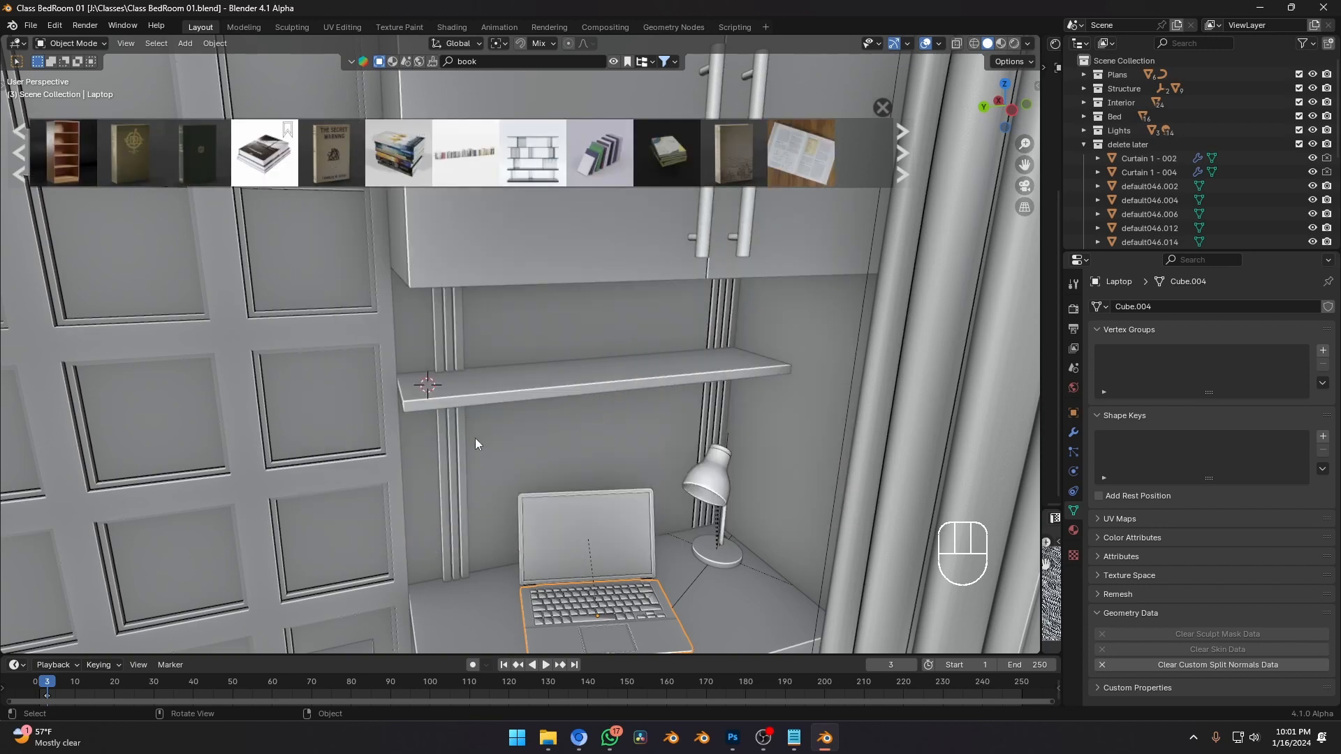
Shift the laptop along Y toward the table lamp and rotate it -7.94° about Z.
shift+middle_drag(542, 551, 631, 449)
key(g)
key(y)
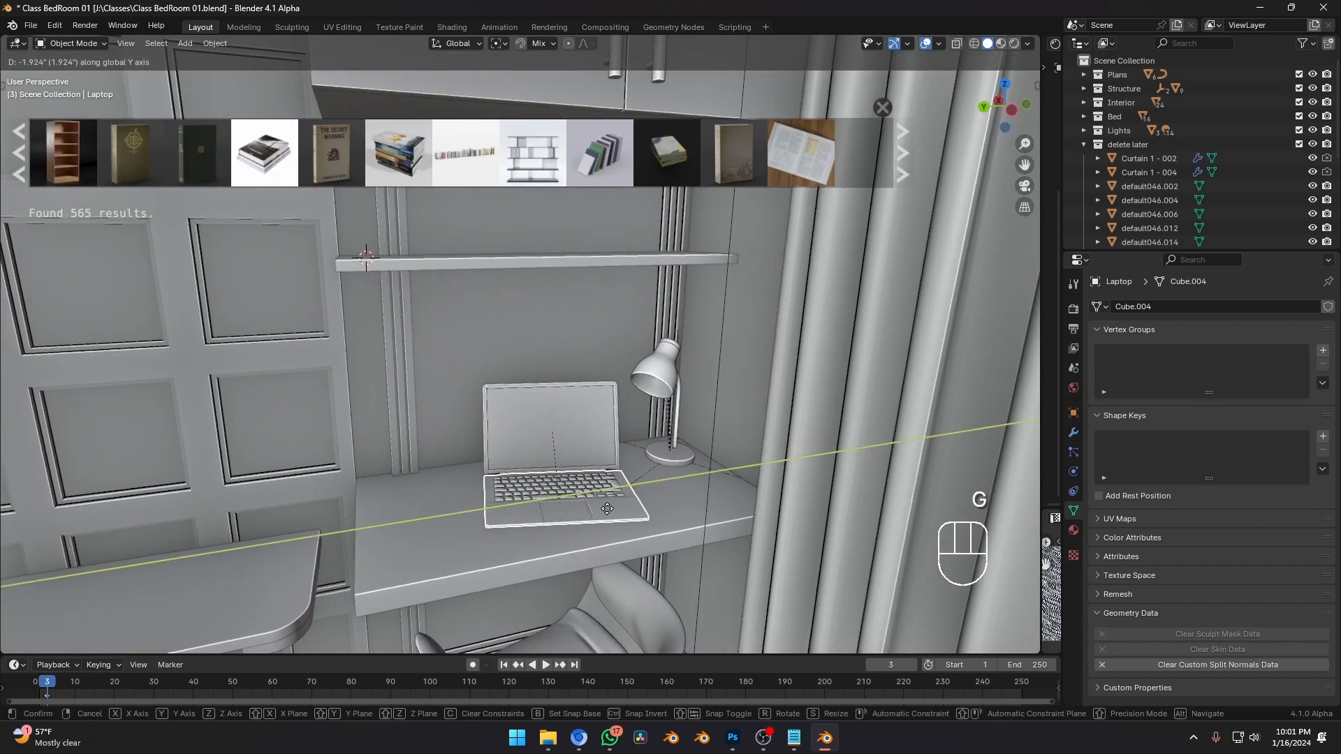
click(627, 507)
key(r)
key(z)
click(741, 494)
Place the "Stacked set of books" asset on the free end of the desk beside the laptop.
middle_drag(607, 489, 535, 531)
scroll(626, 472, up, 2)
scroll(614, 494, up, 1)
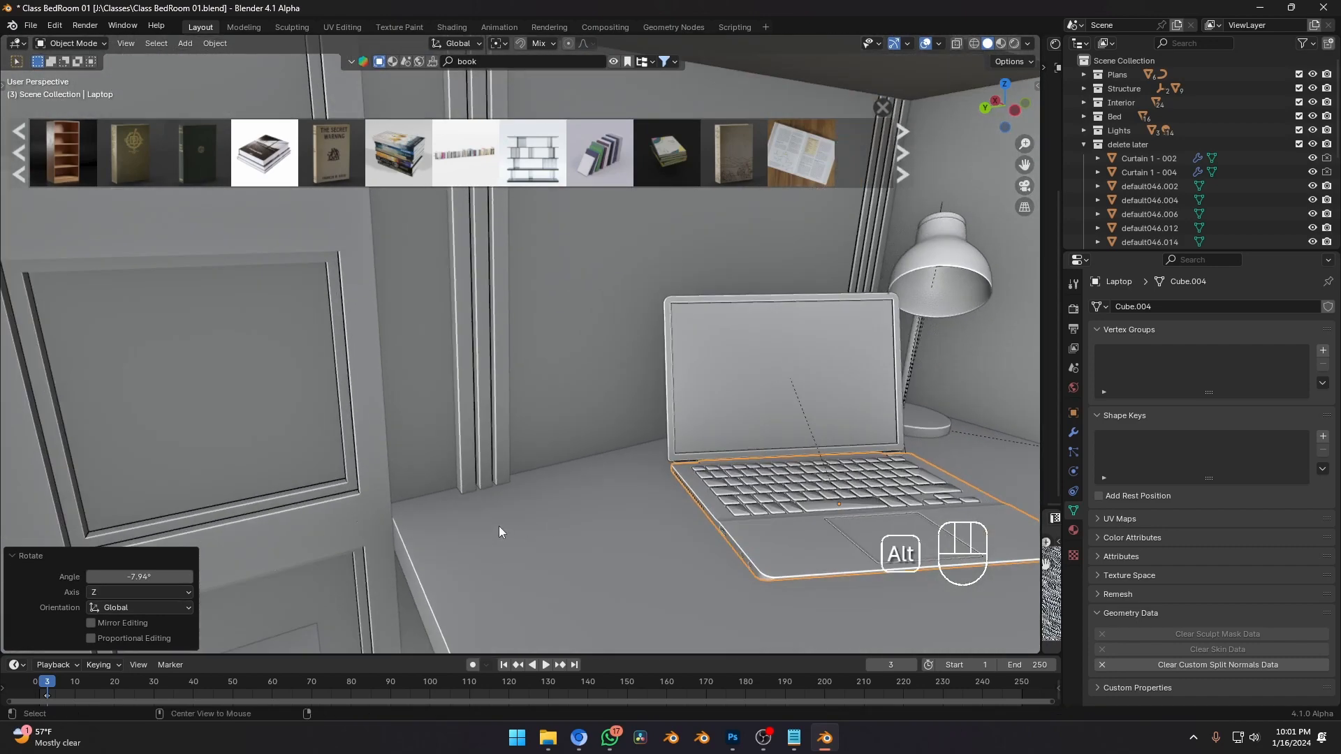
drag(264, 153, 518, 489)
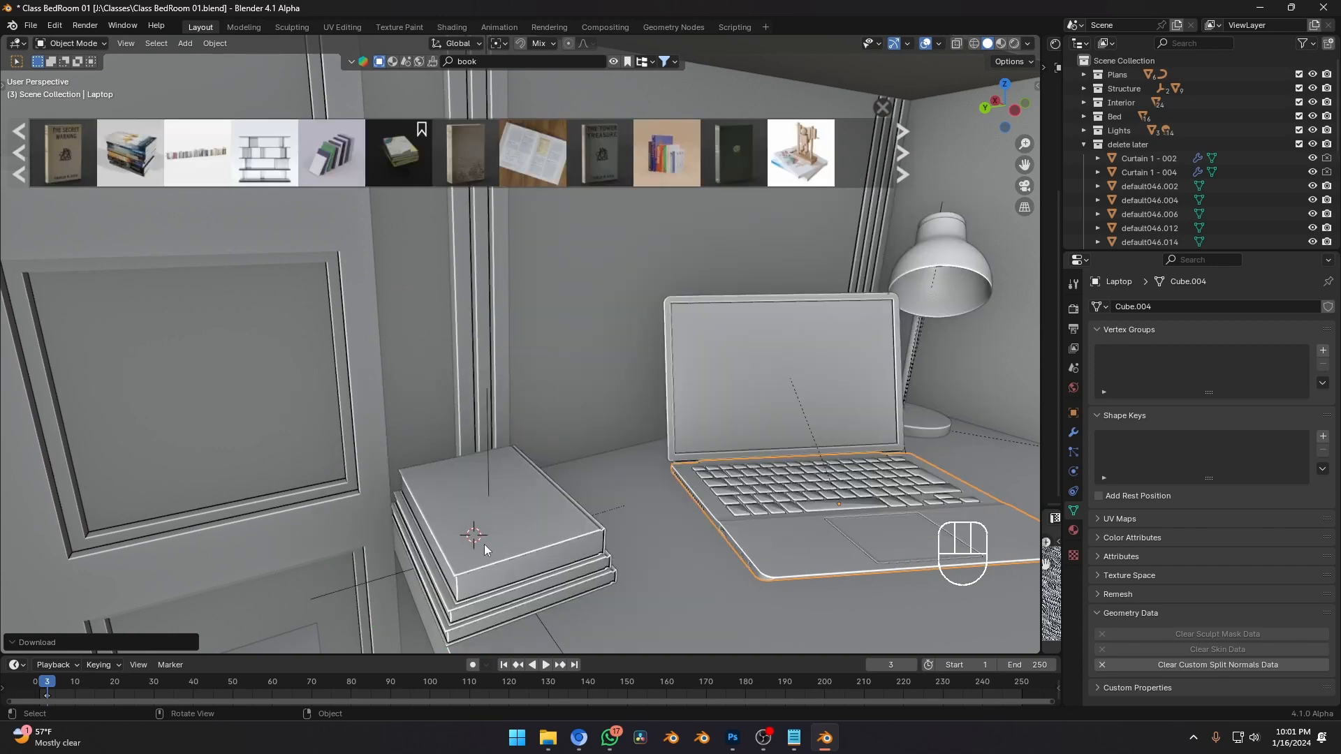
Turn the stacked set of books about Z on the desk and slide it along Y, finishing with a -0.22" shift.
click(489, 467)
scroll(489, 467, up, 2)
key(g)
key(y)
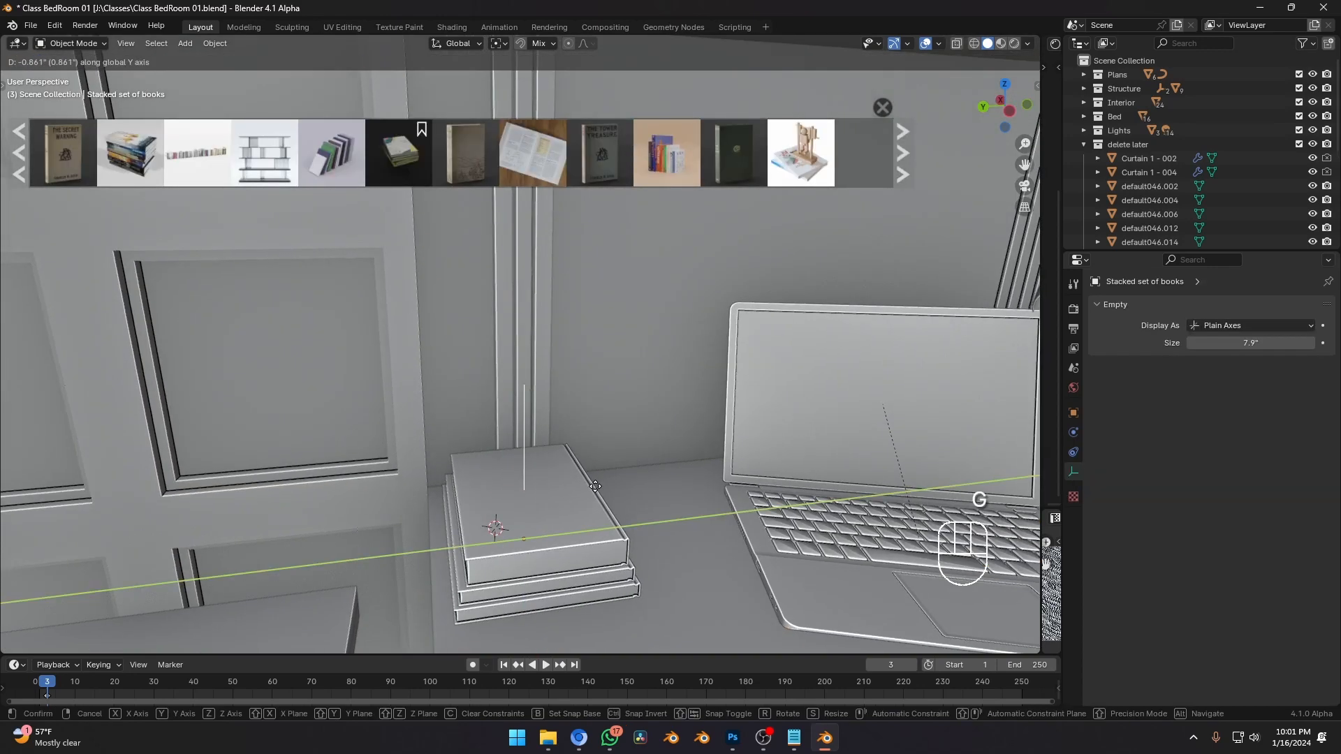
click(592, 493)
key(r)
key(z)
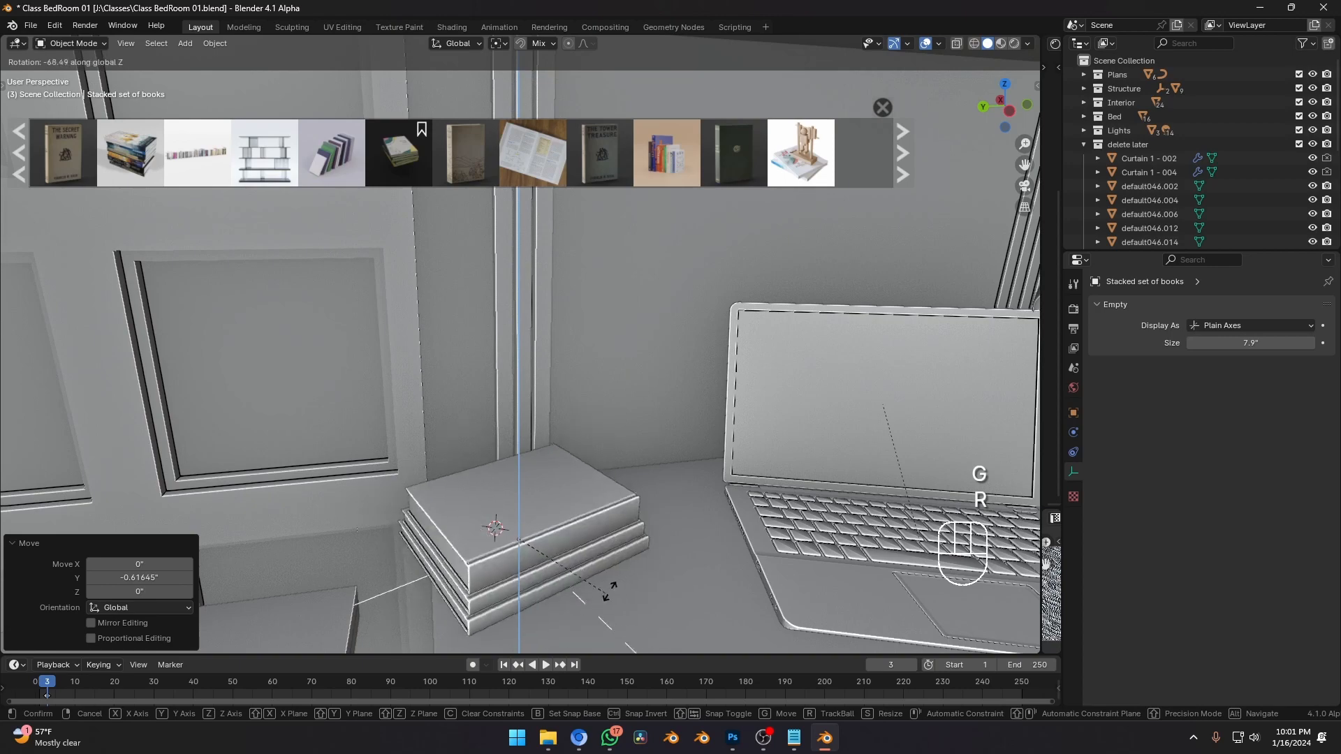
click(439, 604)
key(g)
middle_drag(447, 599, 492, 579)
click(497, 574)
Fine-tune the book stack's alignment with the desk edge, finishing with a -1.7° rotation about Z.
middle_drag(517, 559, 737, 434)
scroll(683, 514, up, 3)
key(r)
key(z)
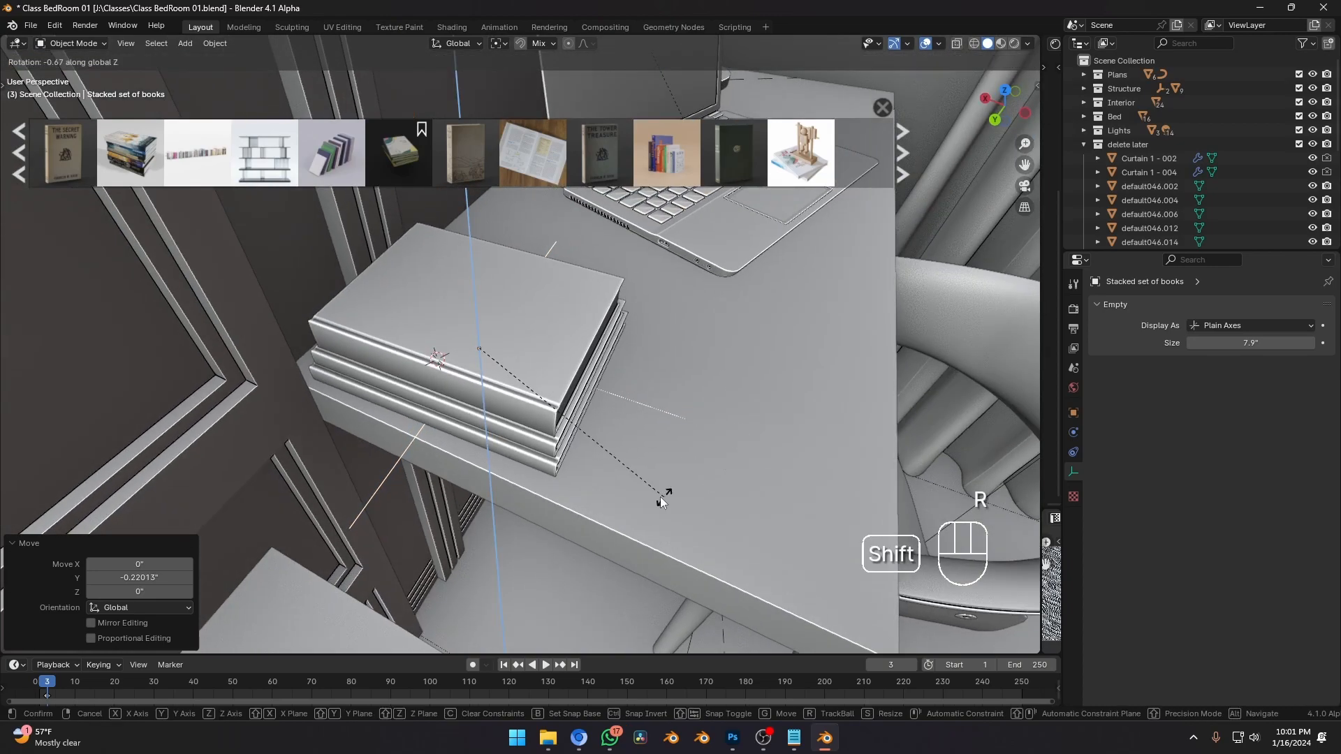
click(663, 498)
scroll(702, 425, down, 2)
key(r)
key(z)
click(518, 490)
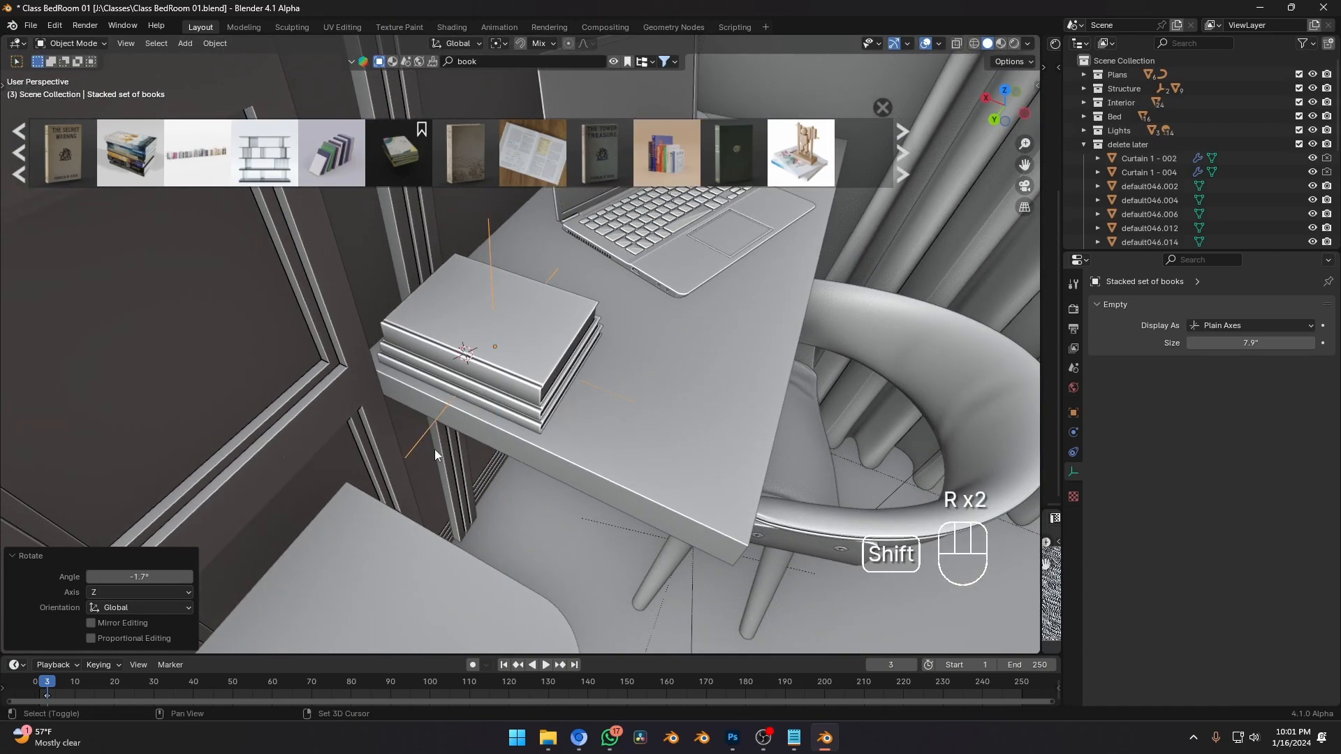
Place the "Toy Wooden puppet with books" asset on the shelf end above the book stack and browse further book results.
middle_drag(435, 450, 646, 402)
mouse_move(810, 164)
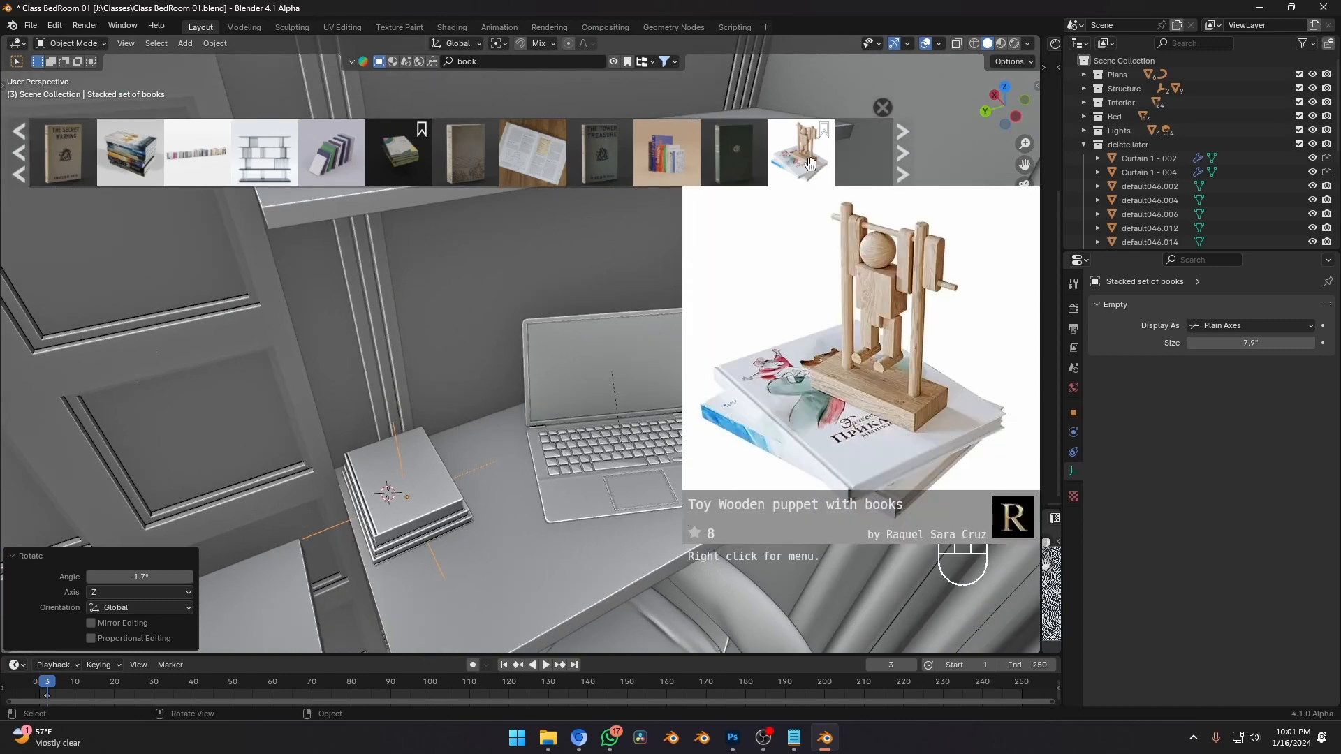
shift+middle_drag(467, 322, 516, 441)
middle_drag(464, 402, 452, 368)
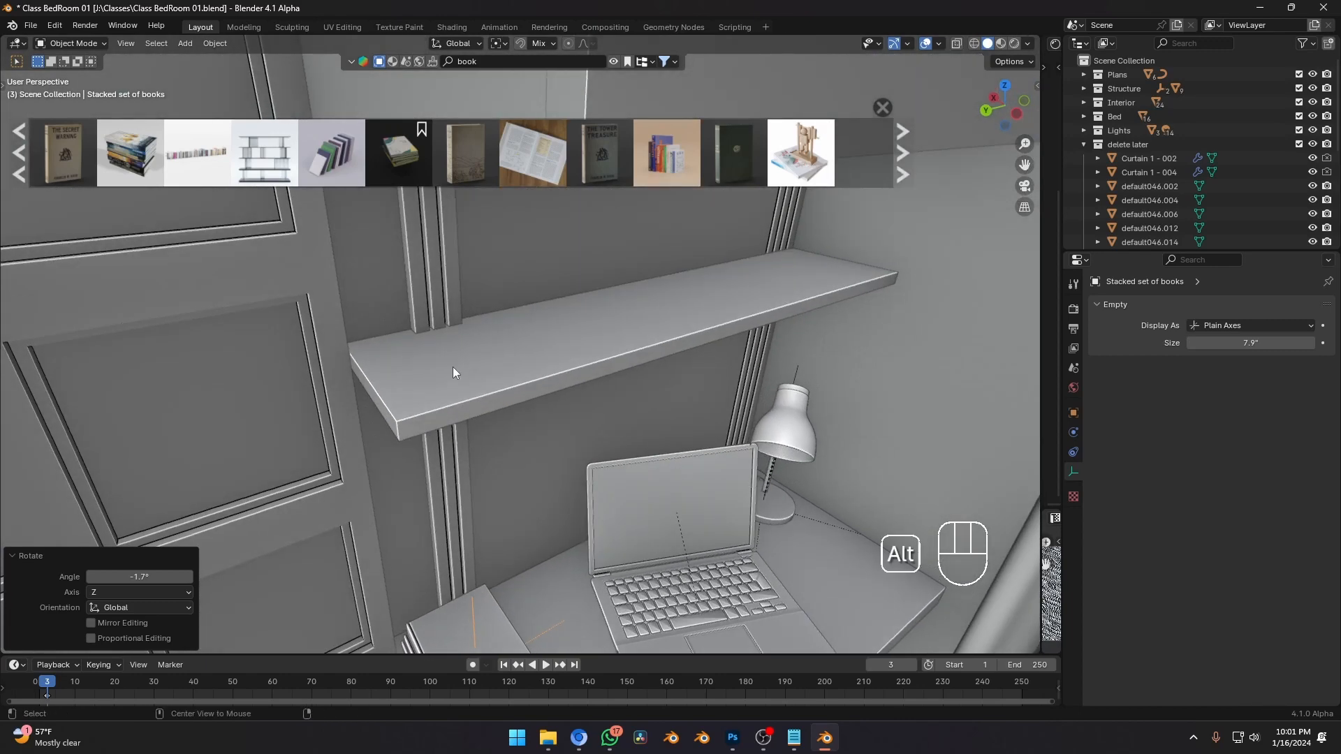
drag(811, 185, 489, 360)
mouse_move(493, 160)
scroll(493, 161, down, 5)
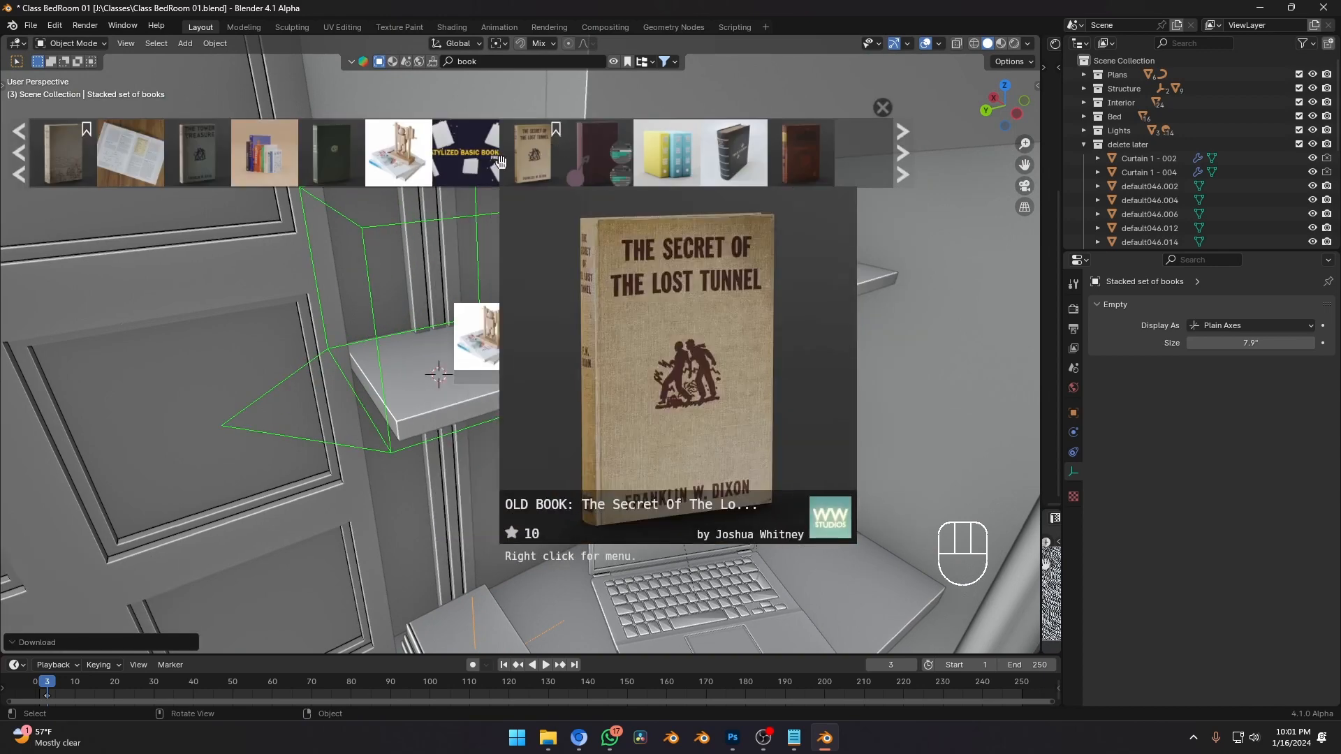
scroll(494, 160, down, 5)
mouse_move(576, 165)
scroll(577, 165, down, 4)
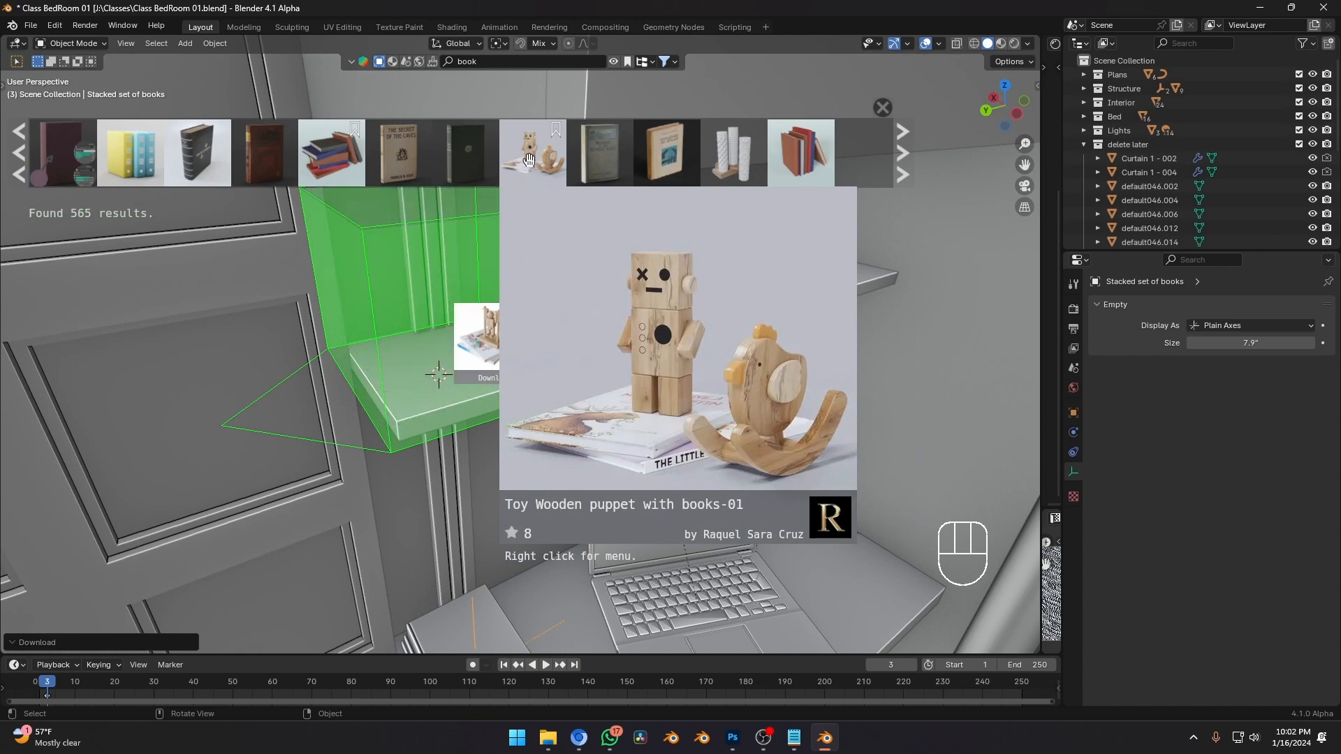
click(335, 403)
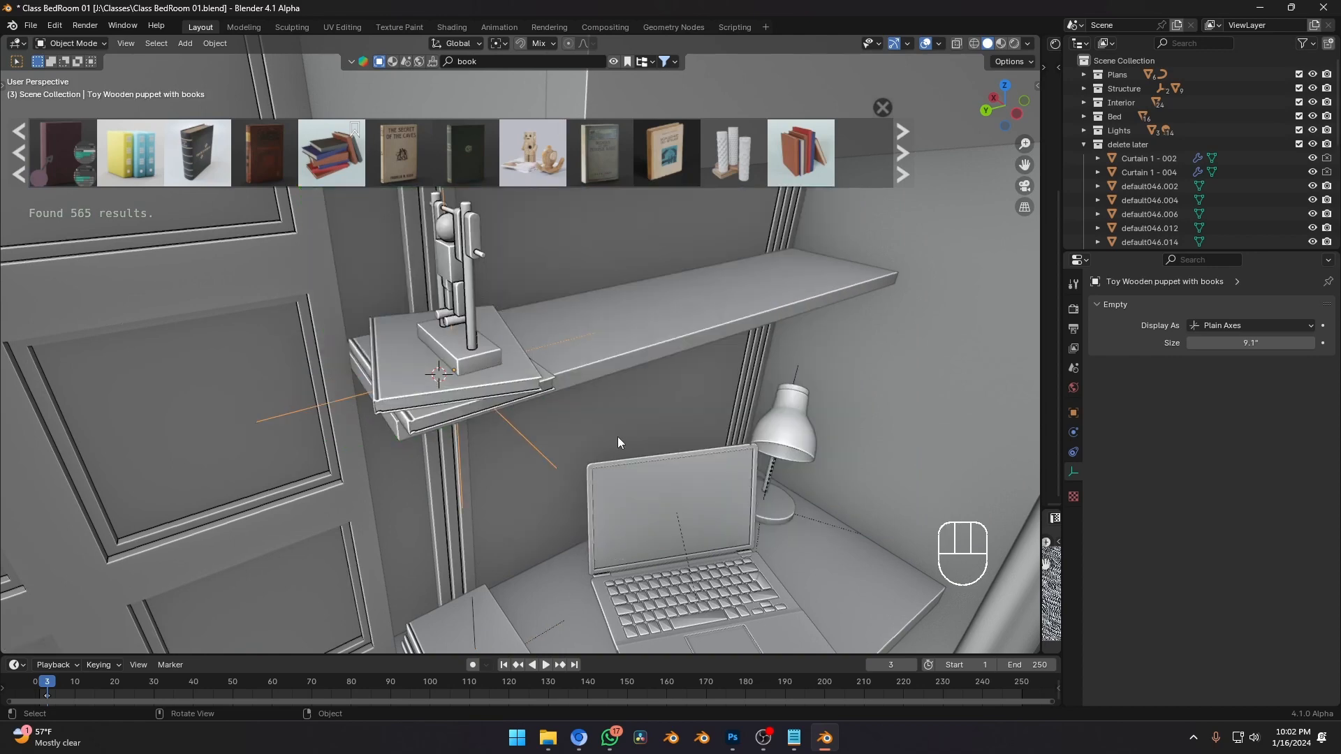
Rotate the toy puppet with books 86.2° about Z and slide it along Y toward the shelf end above the lamp.
key(r)
key(z)
click(517, 231)
key(g)
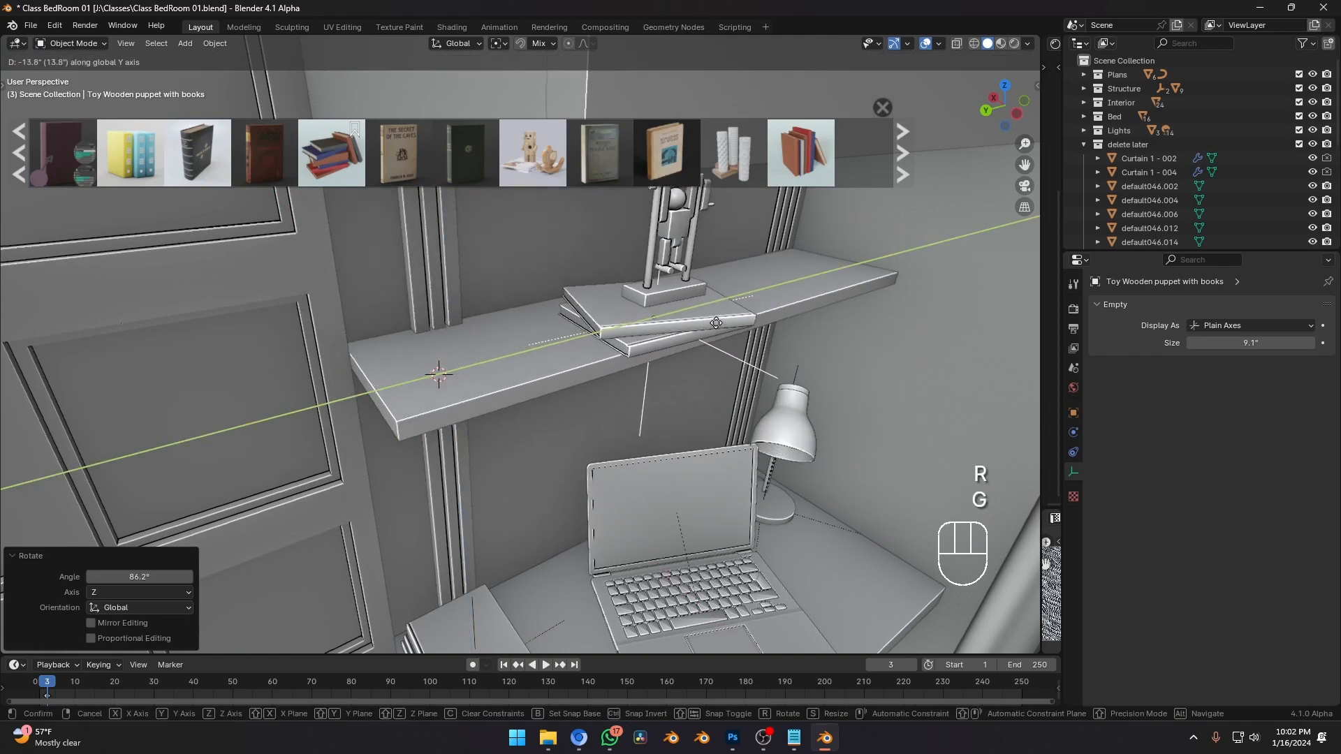
click(887, 388)
Scale the toy puppet with books and position it across the shelf's depth with a -0.35" move along X.
key(s)
click(899, 388)
middle_drag(899, 389, 801, 429)
key(g)
middle_click(857, 423)
click(816, 430)
key(g)
middle_drag(801, 430, 809, 429)
Rotate the toy puppet with books 8.61° about Z, refine its angle, and slide it -8.83" along Y.
key(z)
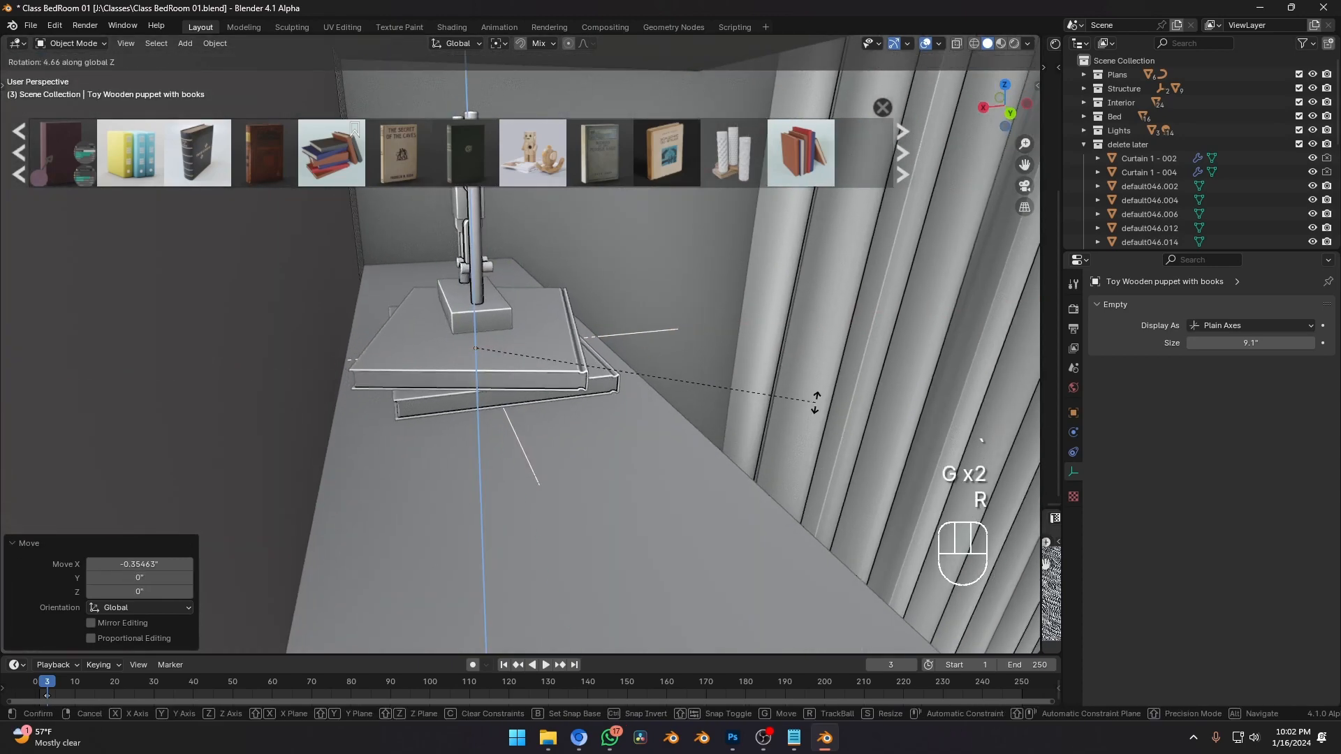
click(823, 379)
middle_drag(822, 379, 763, 395)
key(r)
middle_click(827, 341)
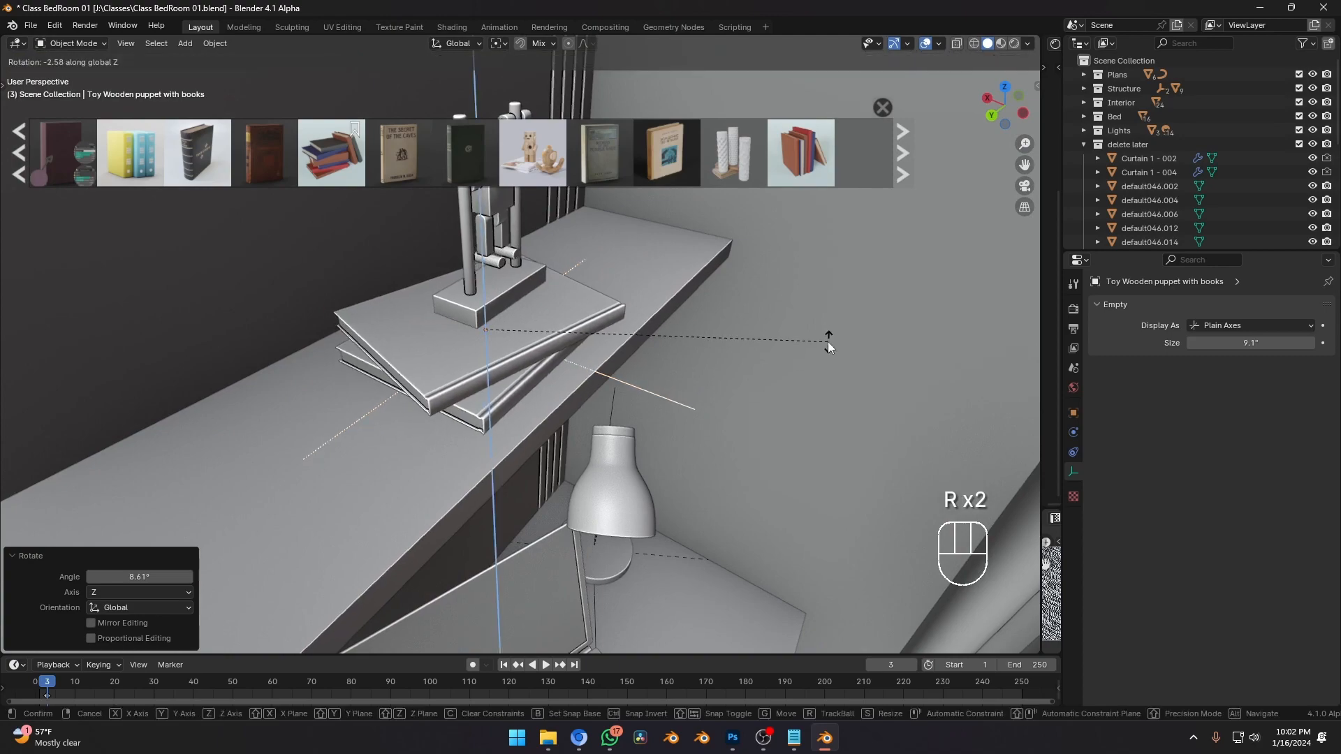
click(824, 342)
middle_drag(817, 341, 685, 341)
key(g)
middle_click(747, 344)
click(925, 346)
Search BlenderKit for "plant" and place the "Succulent plant" asset on the empty end of the shelf.
shift+middle_drag(308, 318, 581, 397)
scroll(479, 371, down, 1)
scroll(499, 371, up, 1)
click(497, 63)
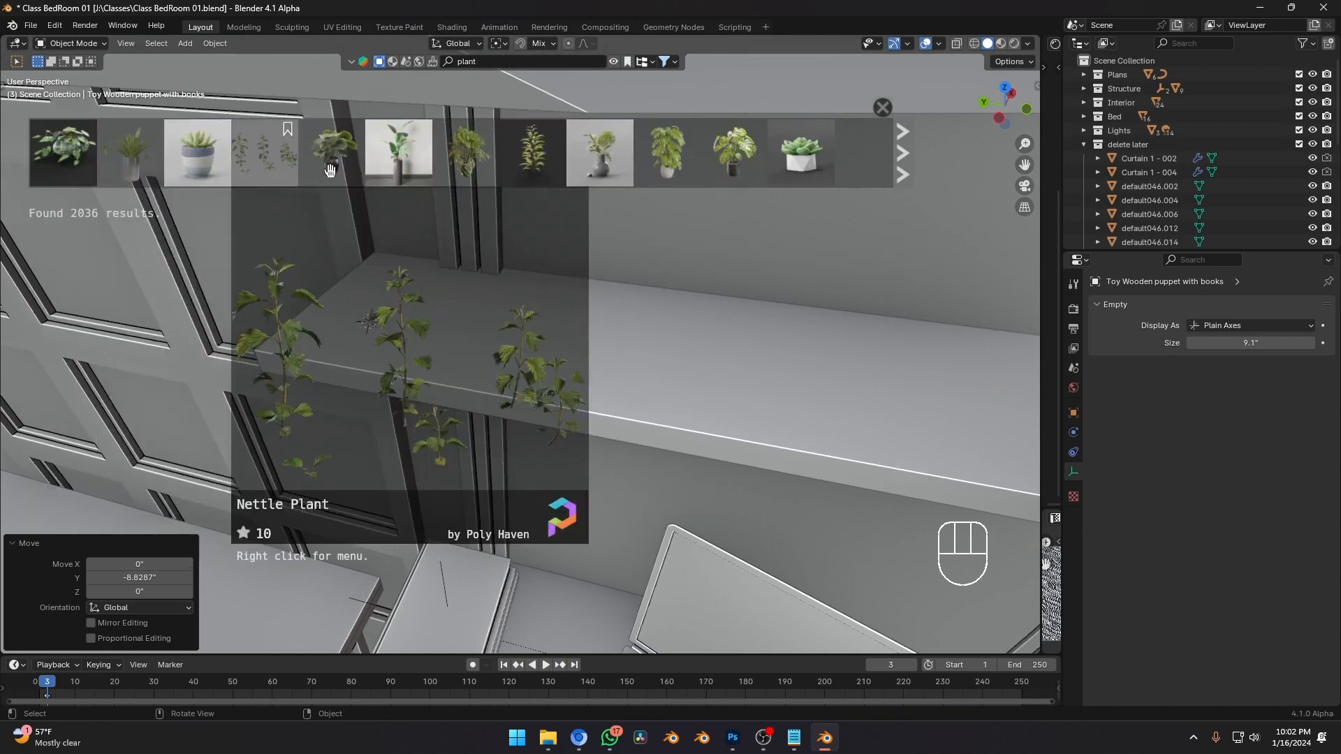
shift+middle_drag(373, 380, 445, 384)
scroll(743, 167, down, 1)
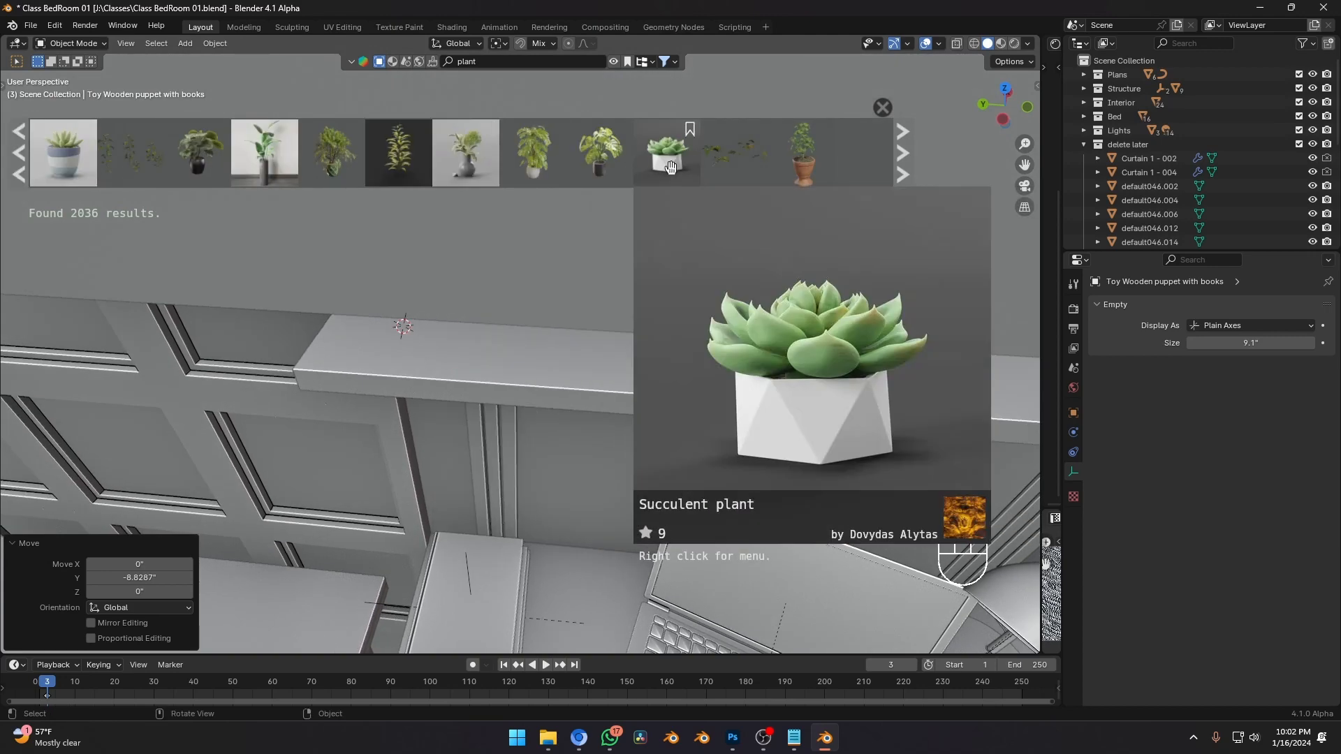
drag(667, 154, 391, 349)
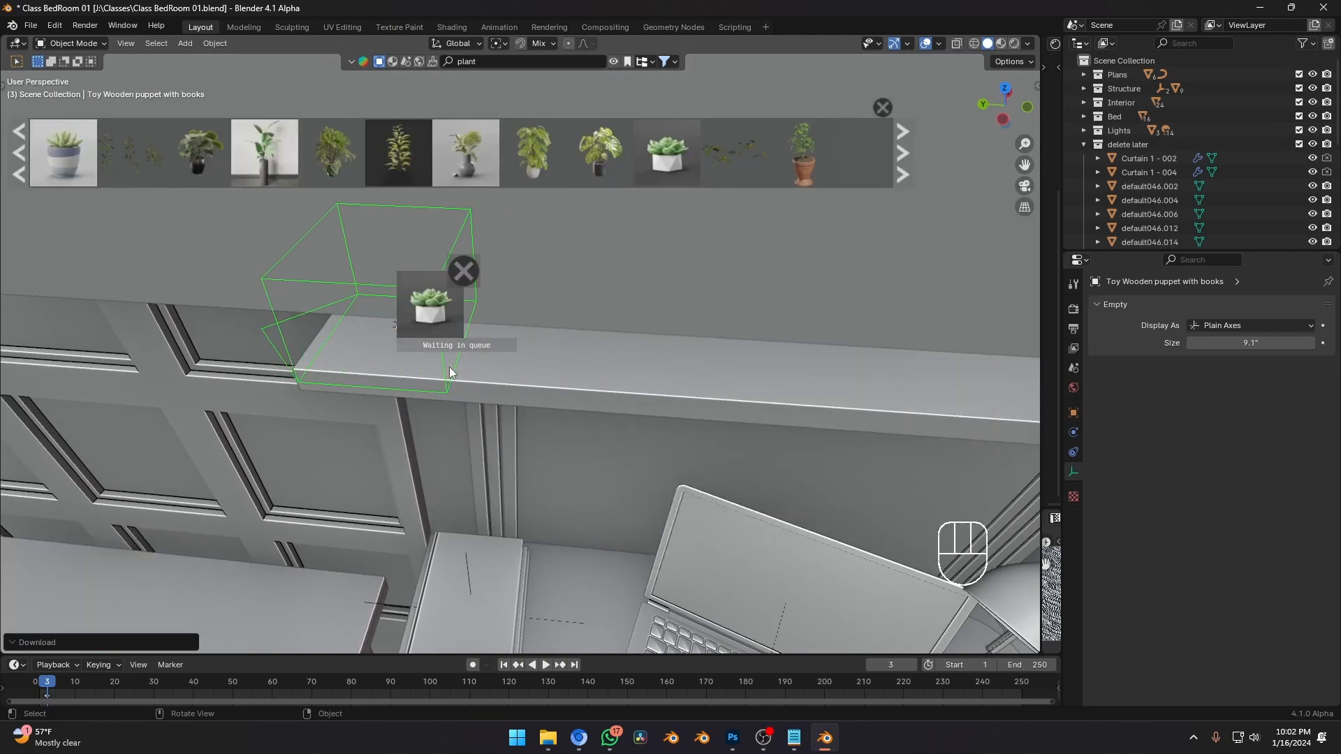
middle_drag(449, 372, 479, 335)
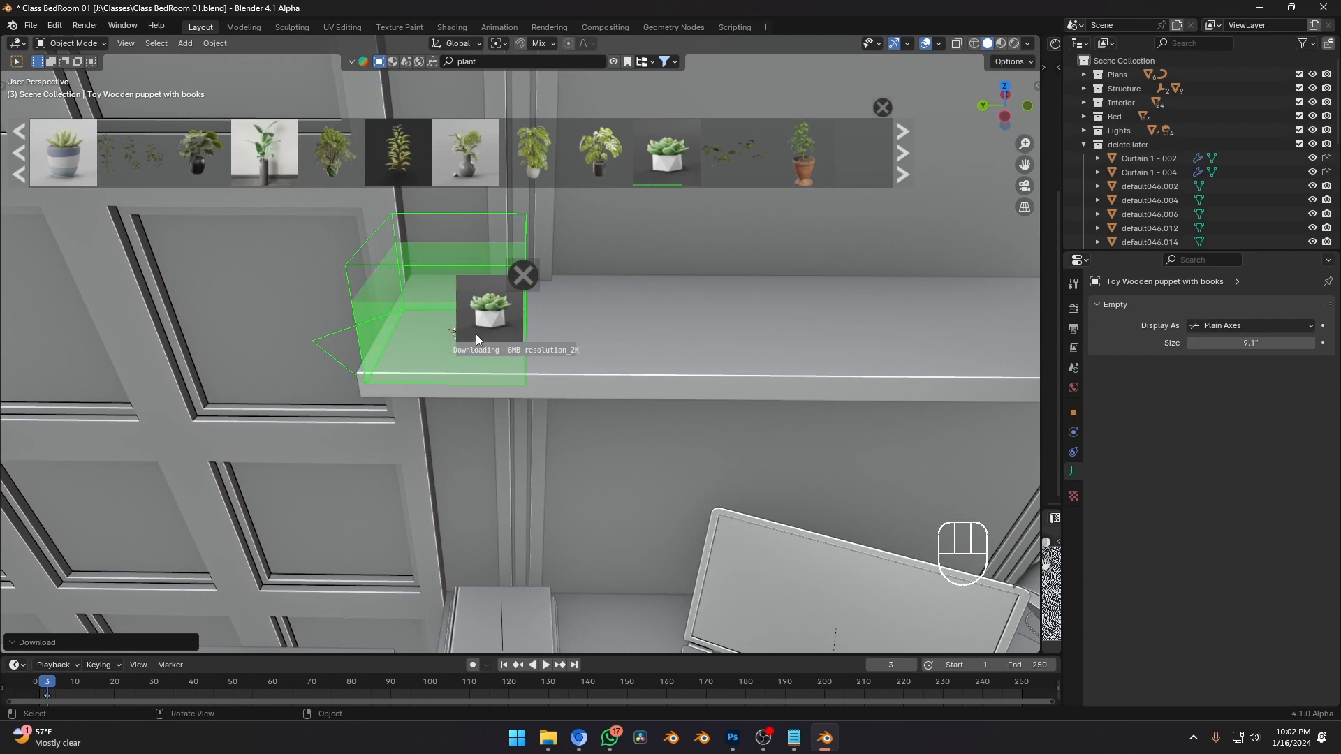
Position the succulent plant horizontally on the shelf with Z locked and scale it by 1.09.
key(g)
key(shift+z)
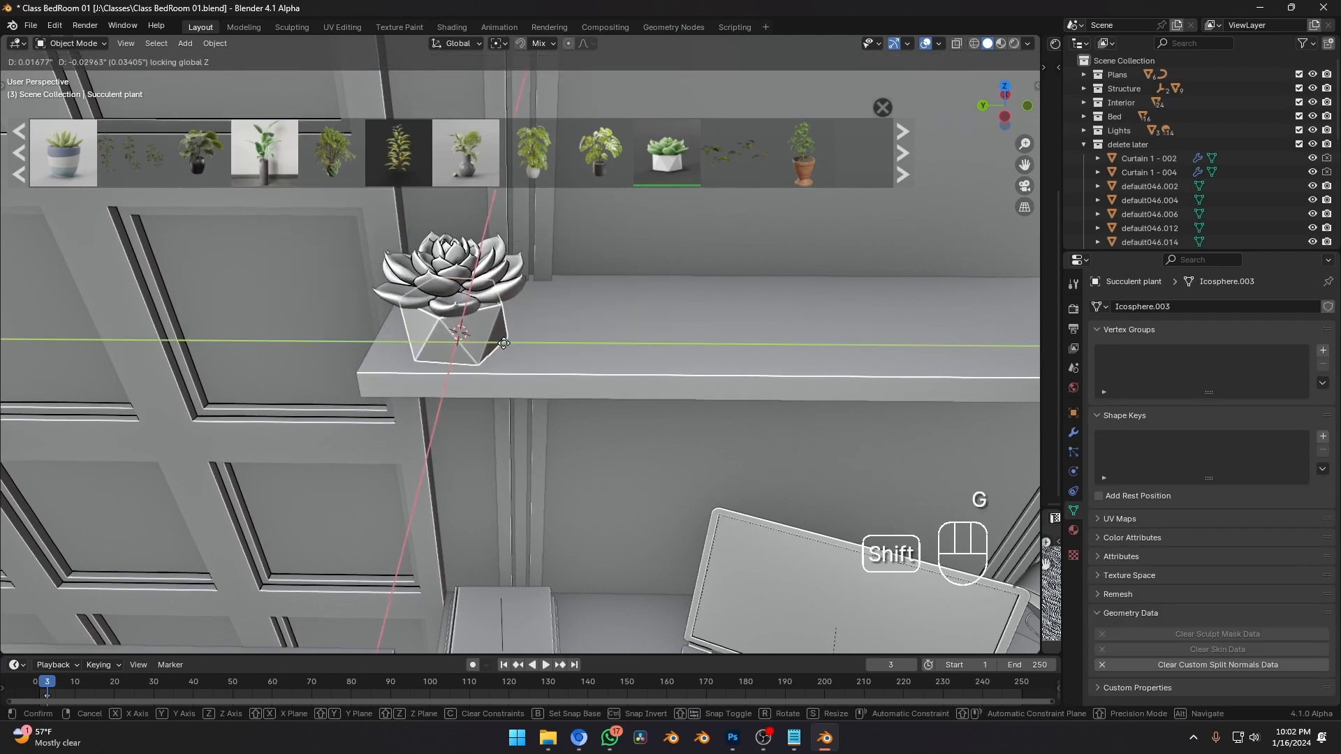
click(558, 336)
scroll(616, 303, down, 3)
middle_drag(641, 283, 653, 430)
key(s)
click(670, 264)
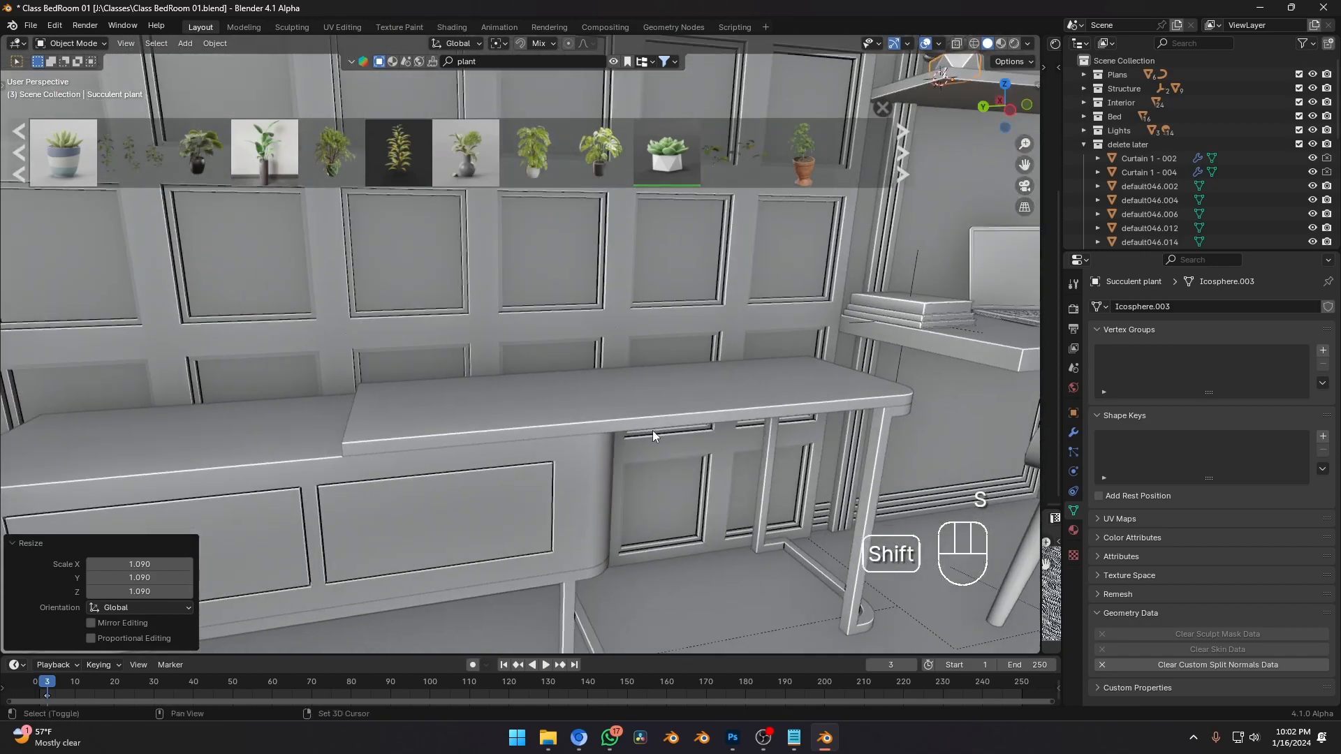
Search BlenderKit for "tv" and browse the results for a television to mount on the panelled wall.
scroll(653, 430, down, 4)
shift+middle_drag(637, 377, 614, 475)
shift+middle_drag(517, 342, 514, 422)
scroll(514, 391, up, 2)
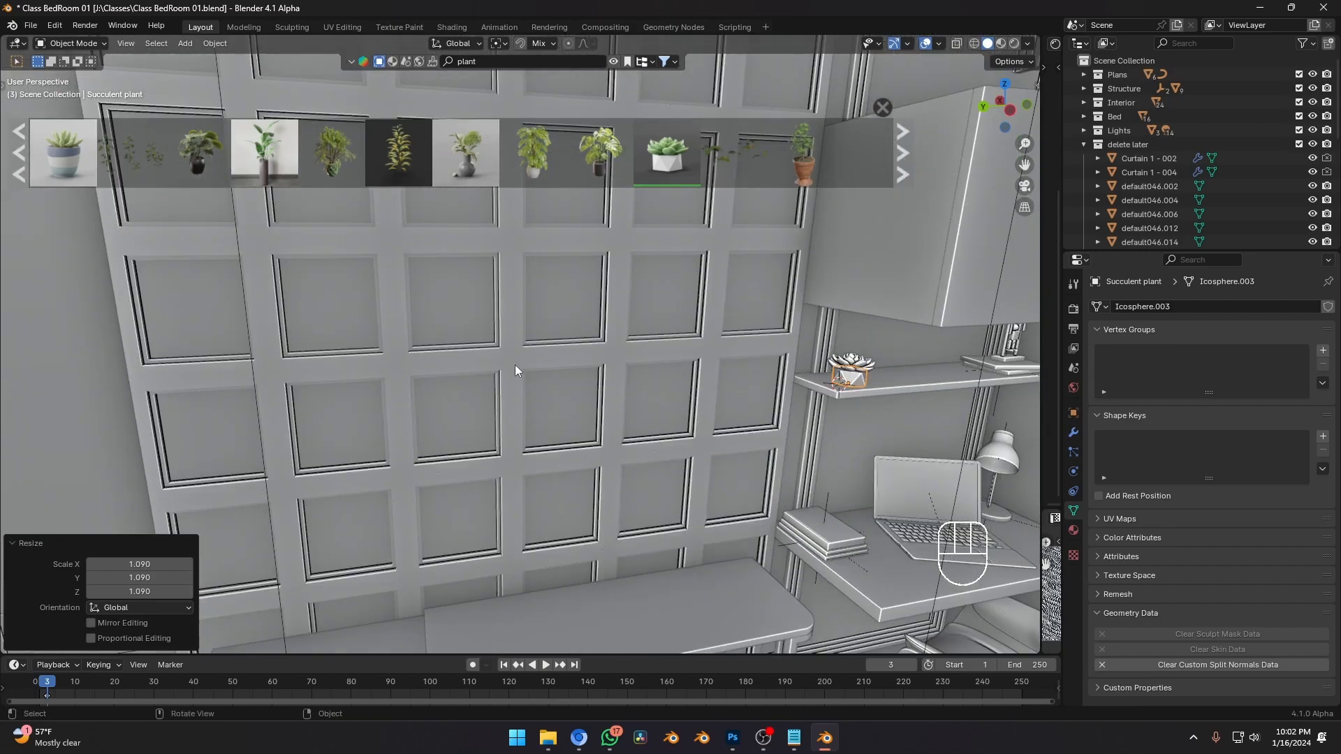
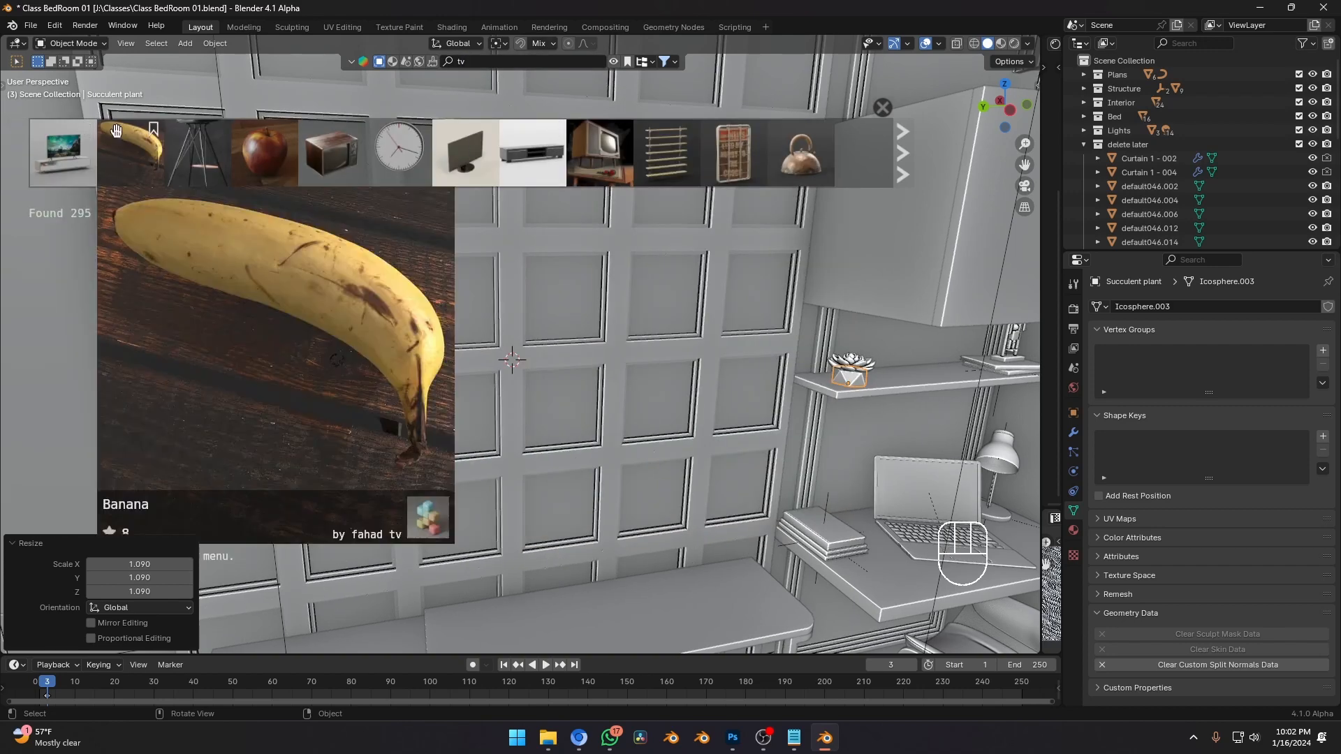
mouse_move(77, 133)
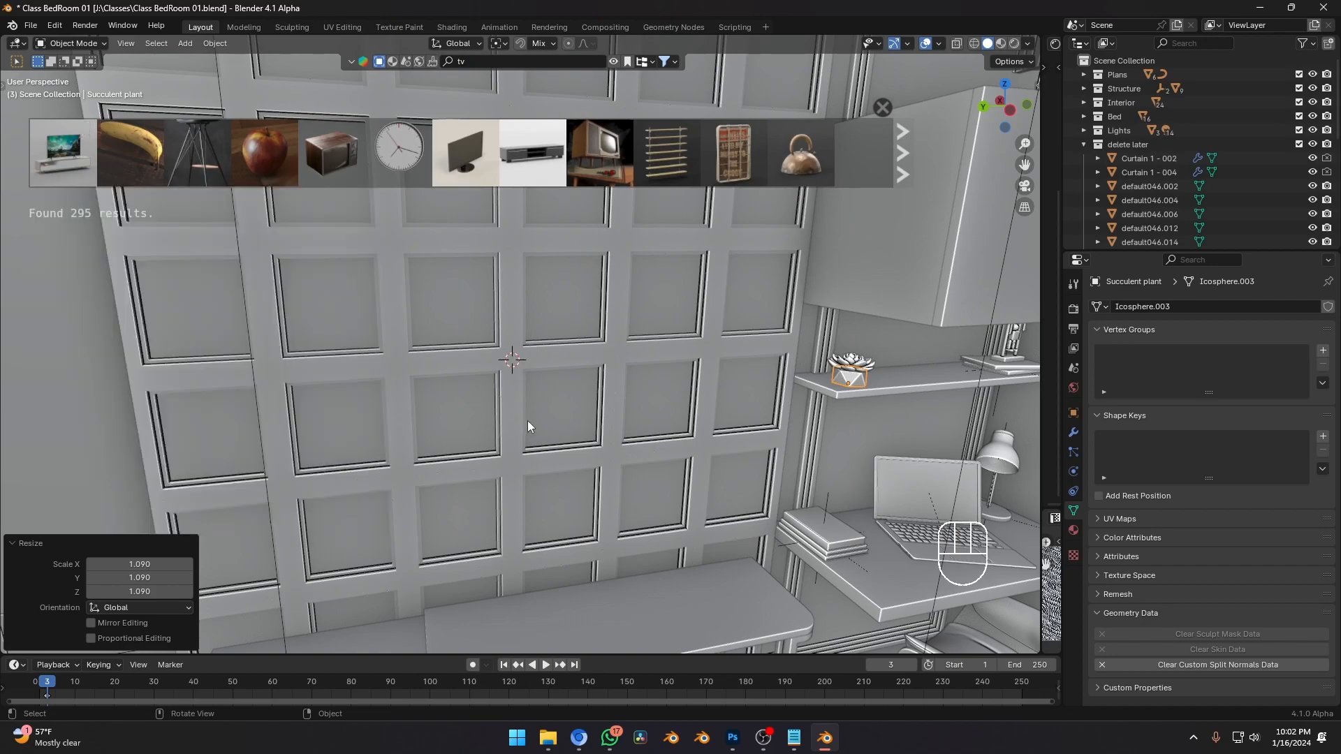
scroll(533, 405, down, 10)
shift+middle_drag(535, 377, 246, 418)
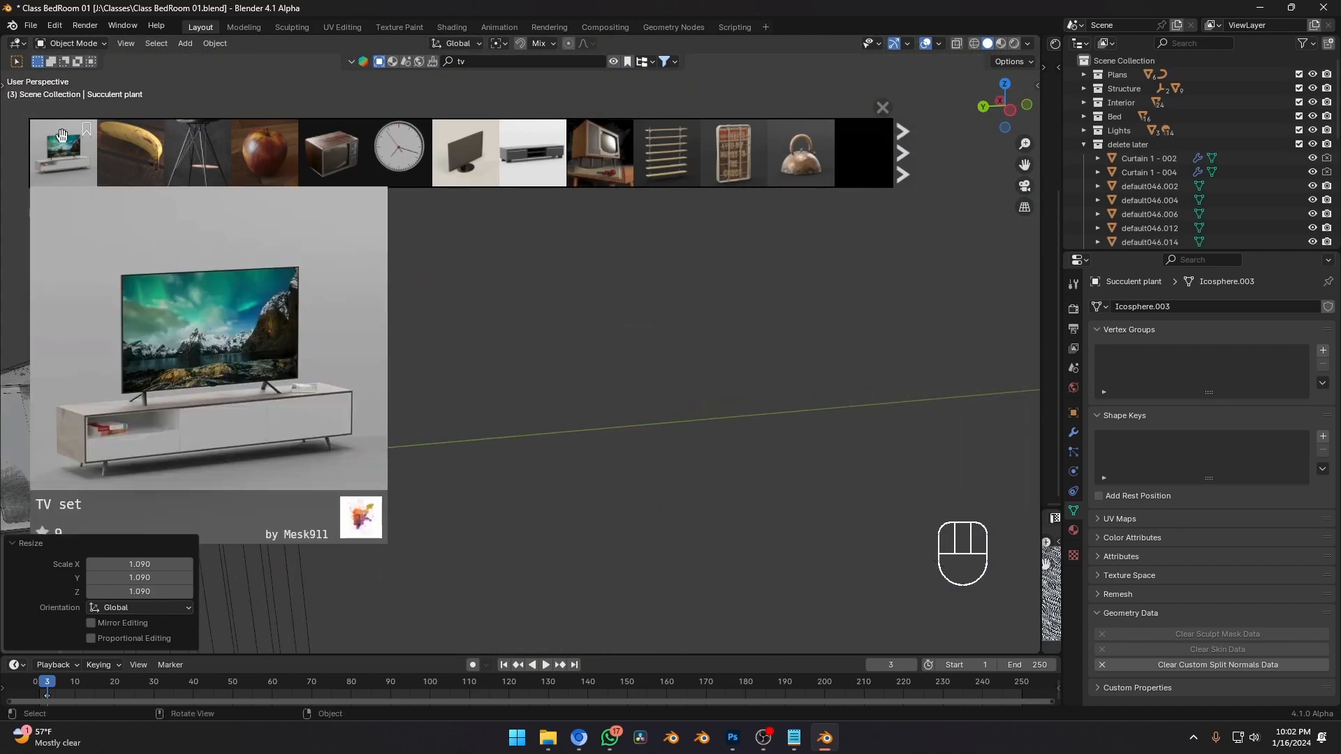
scroll(102, 497, up, 5)
shift+middle_drag(102, 497, 692, 374)
scroll(692, 375, up, 5)
shift+middle_drag(105, 372, 512, 347)
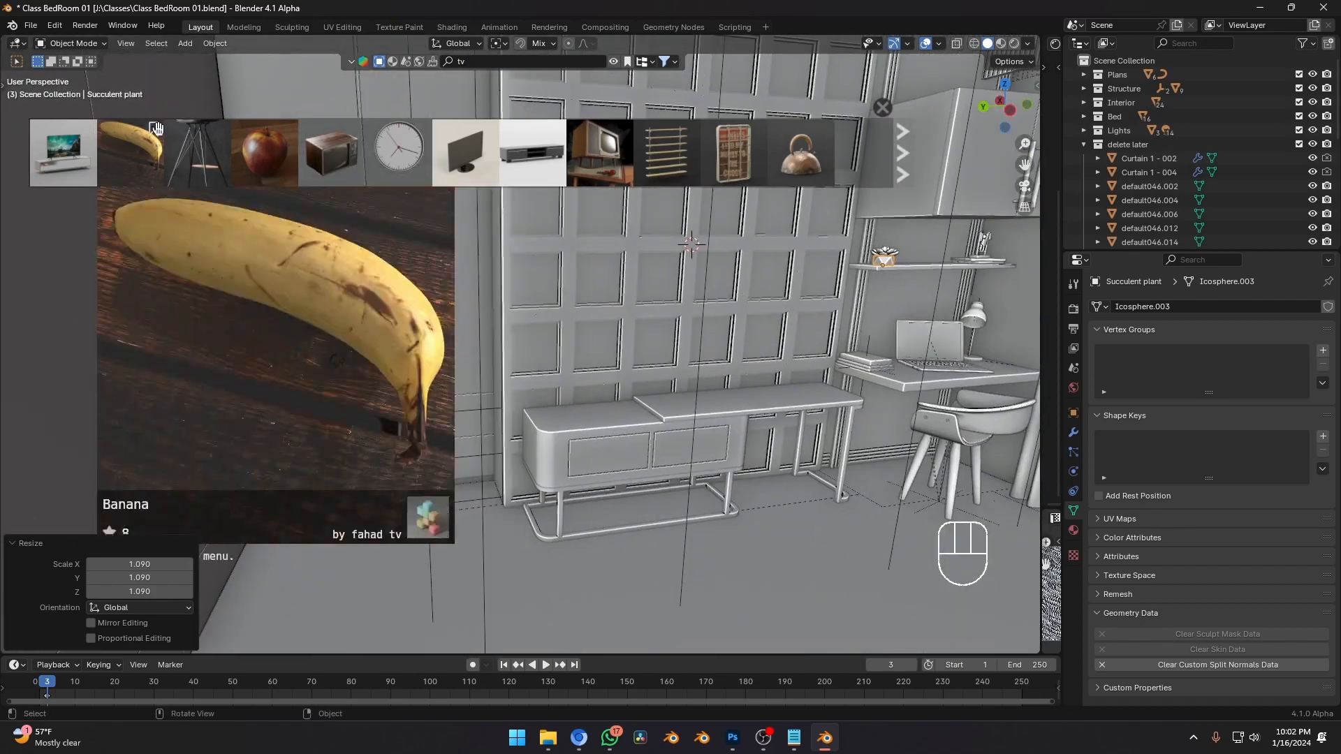
scroll(377, 140, down, 7)
scroll(377, 140, down, 10)
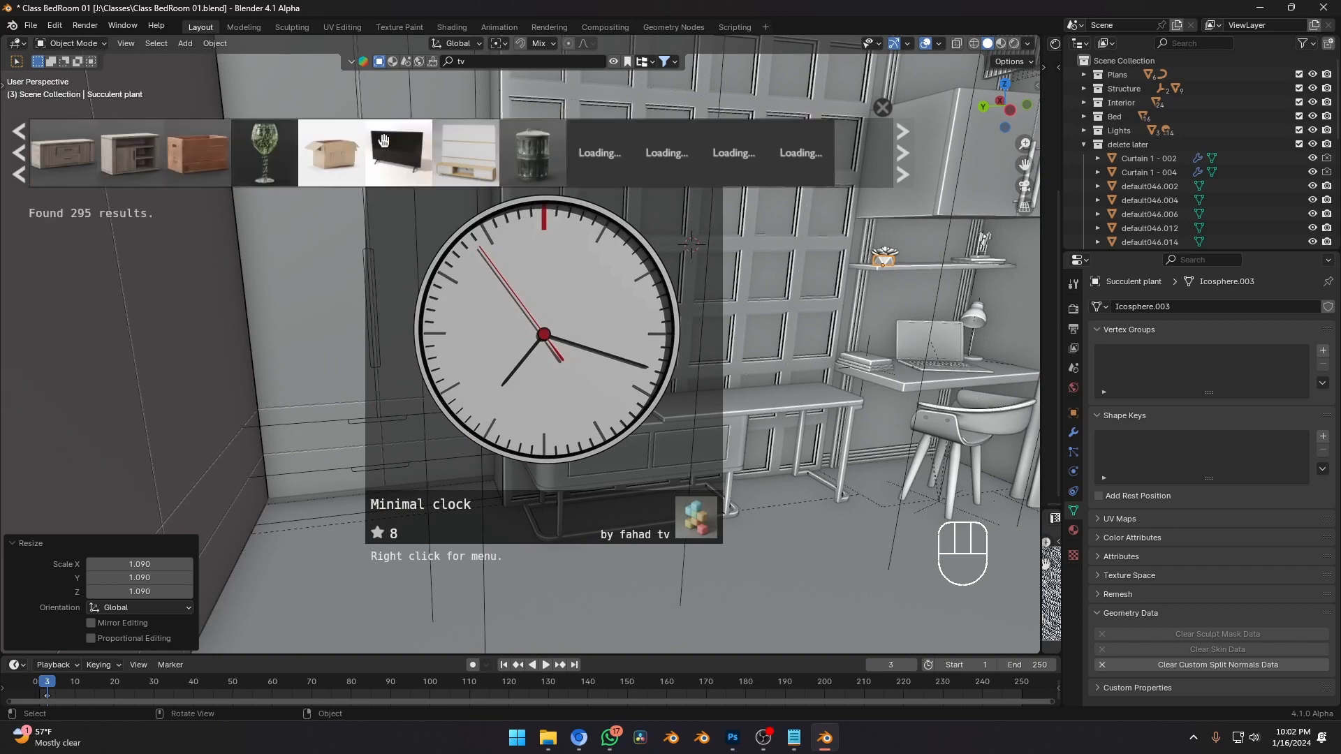
mouse_move(267, 164)
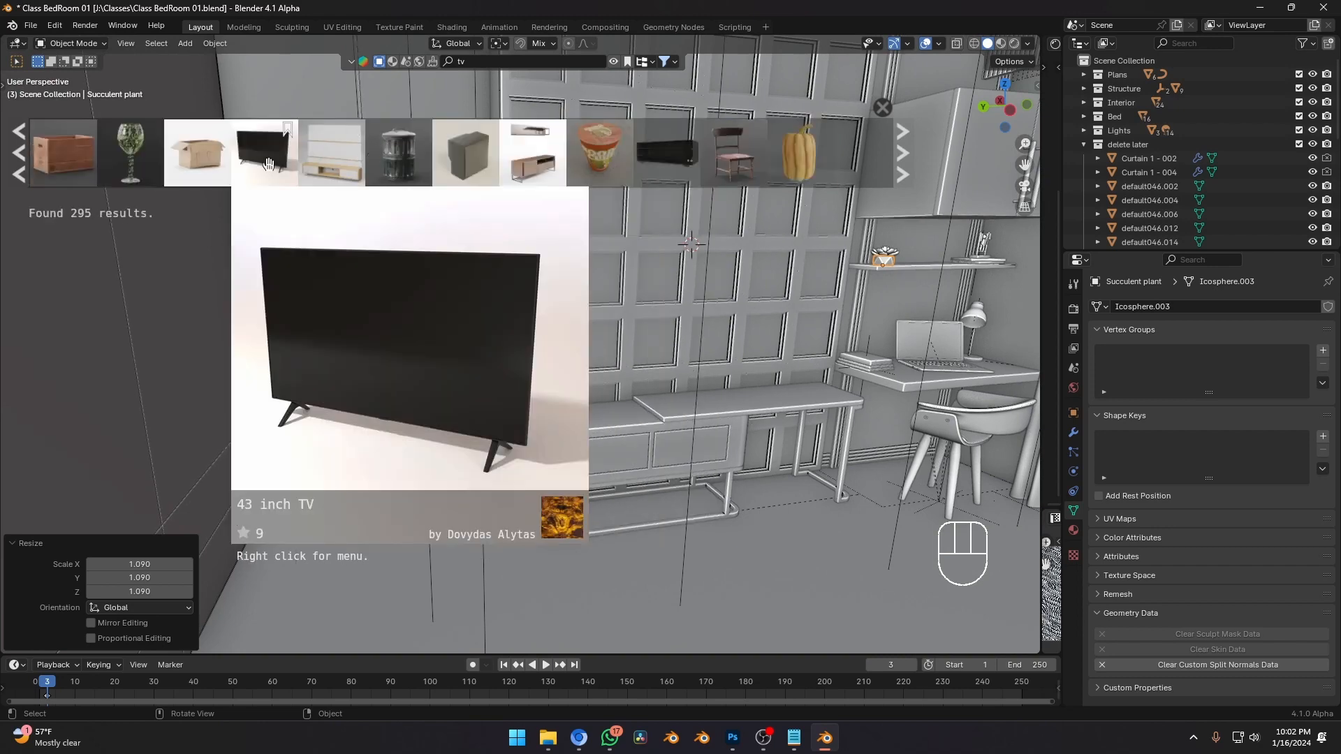
Place the "43 inch TV" asset on the console in front of the panelled wall and rotate it 90° about Z.
shift+middle_drag(779, 438, 748, 410)
scroll(748, 410, up, 3)
shift+middle_drag(625, 412, 545, 426)
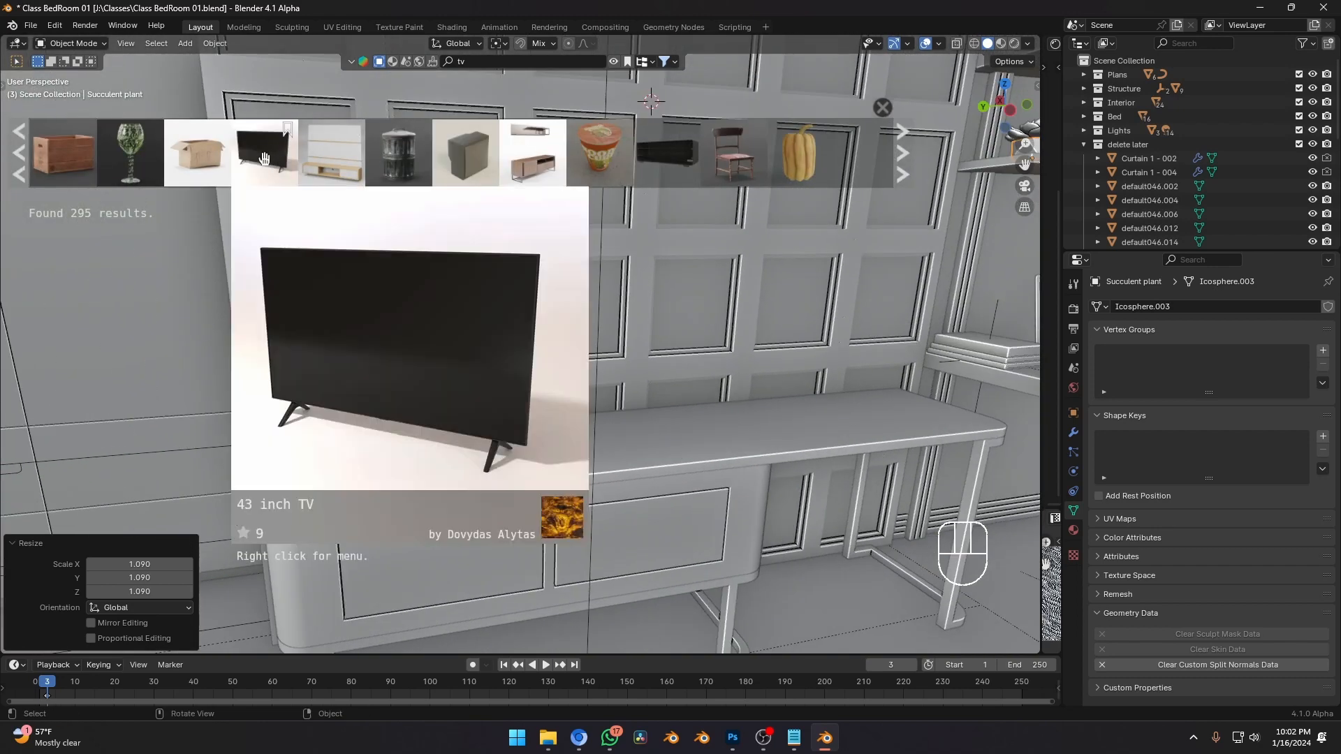
drag(264, 158, 691, 444)
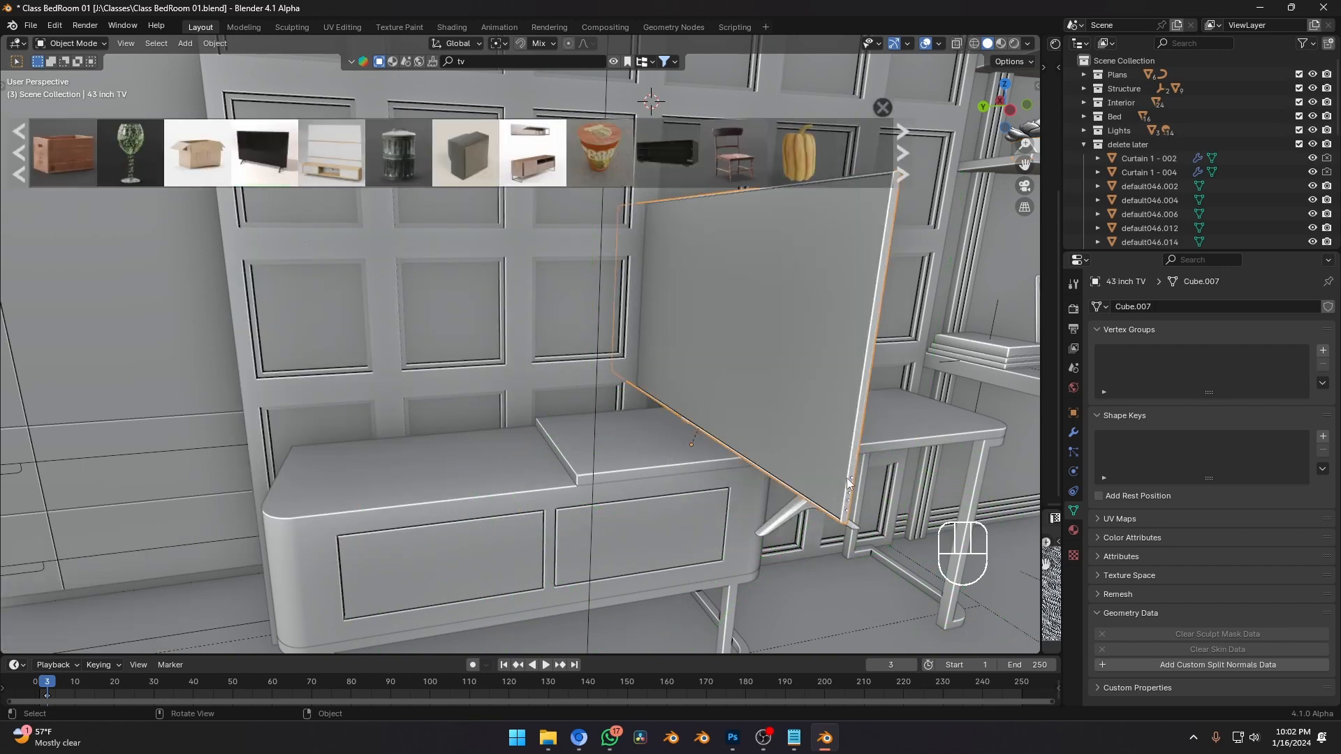
key(g)
key(r)
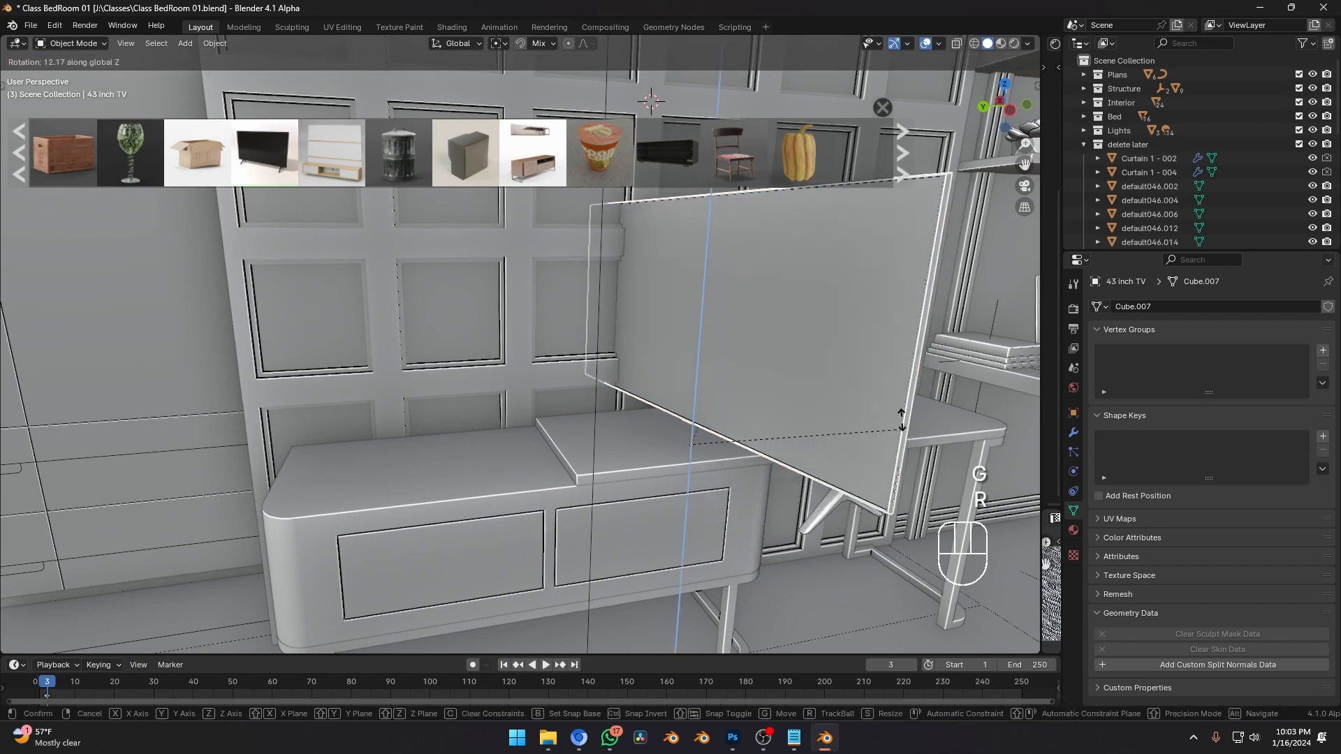
text(90)
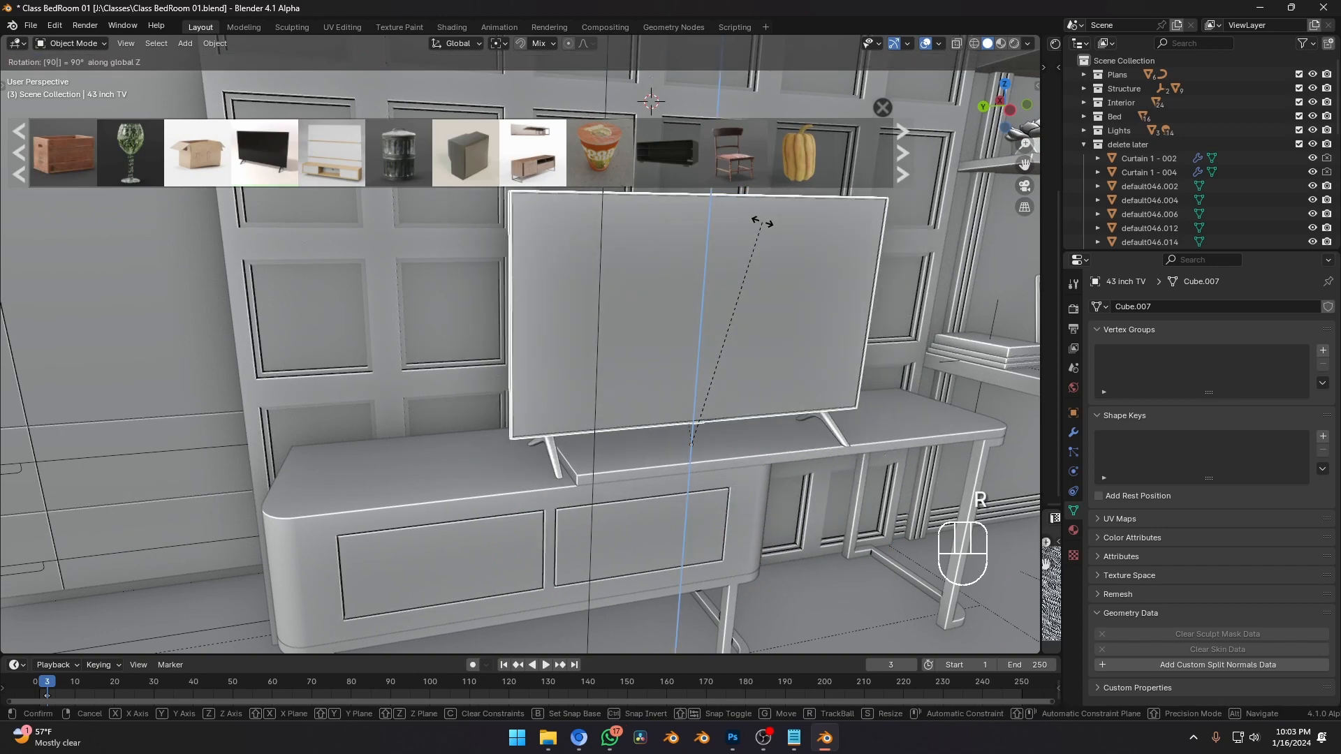
key(Return)
Delete the support legs of the TV.
middle_drag(753, 455, 631, 419)
key(x)
click(626, 419)
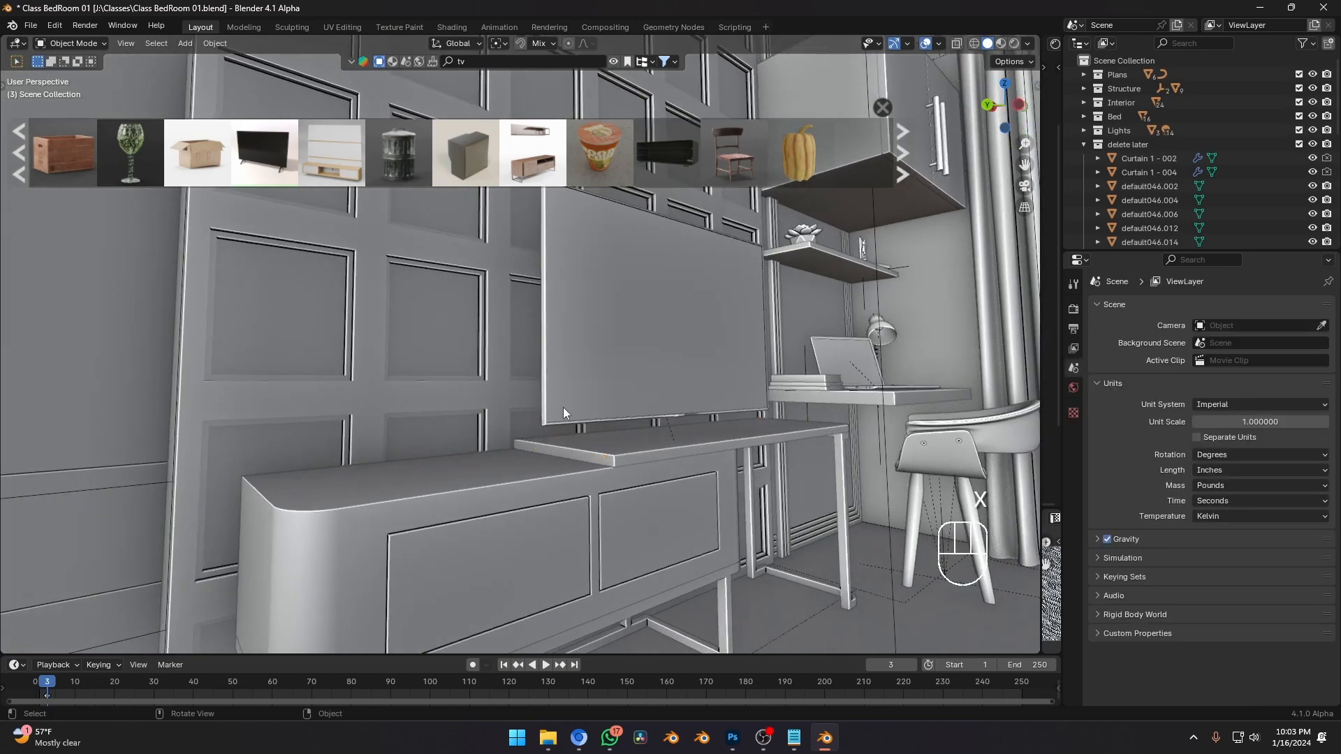
Raise the TV 20.06" along Z above the console and shift it 7.95" along X.
click(563, 411)
middle_drag(589, 308, 616, 491)
key(g)
middle_click(616, 447)
click(616, 336)
key(g)
middle_click(656, 373)
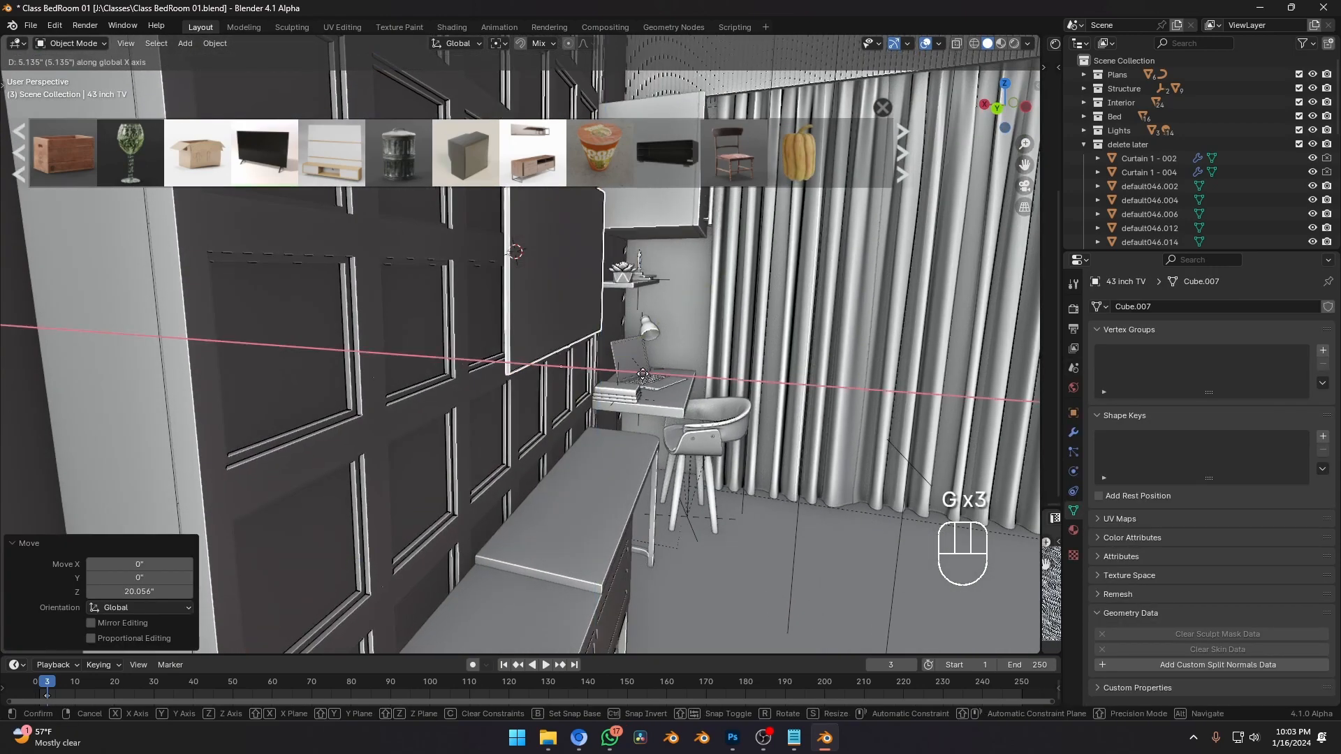
click(622, 379)
Fine-tune the TV's position against the panelled wall with a 1.89" move and a small further adjustment along X.
key(grave)
click(688, 415)
shift+middle_drag(711, 433, 719, 492)
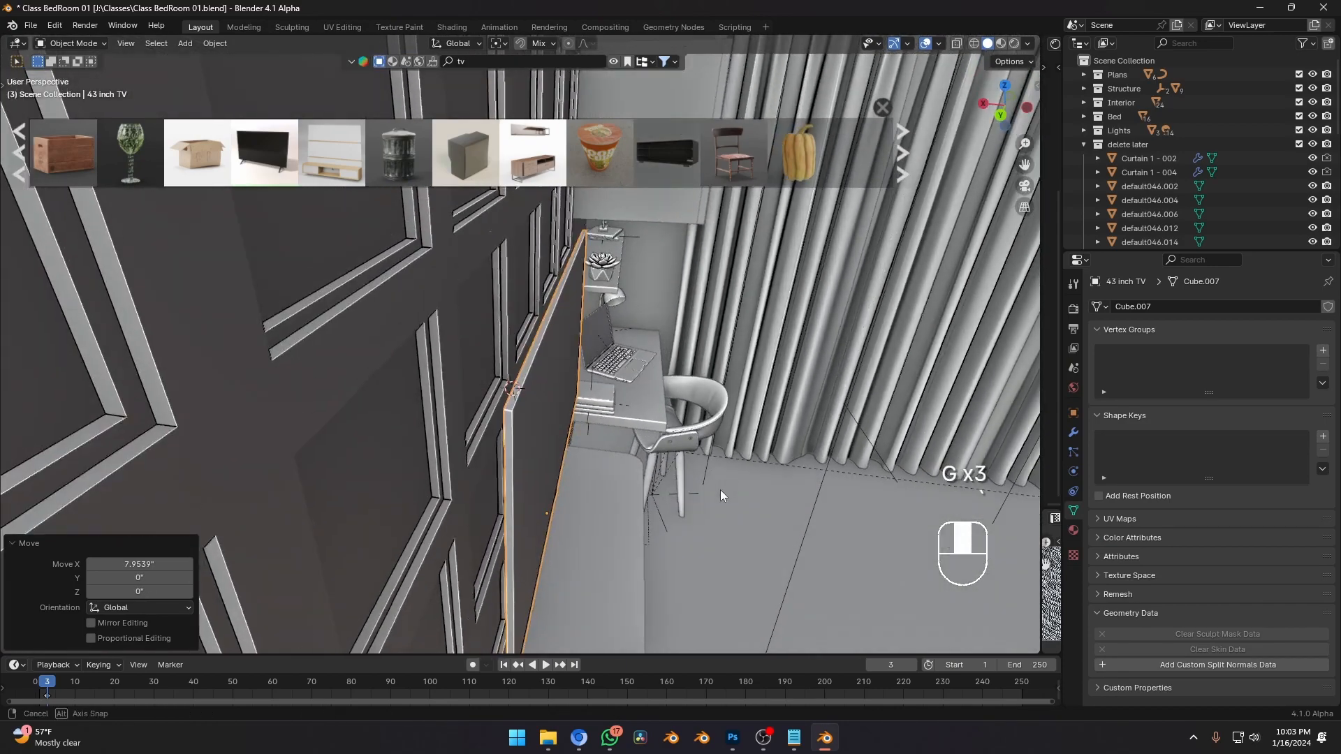
key(g)
middle_click(702, 375)
click(695, 371)
middle_drag(695, 372, 715, 382)
key(g)
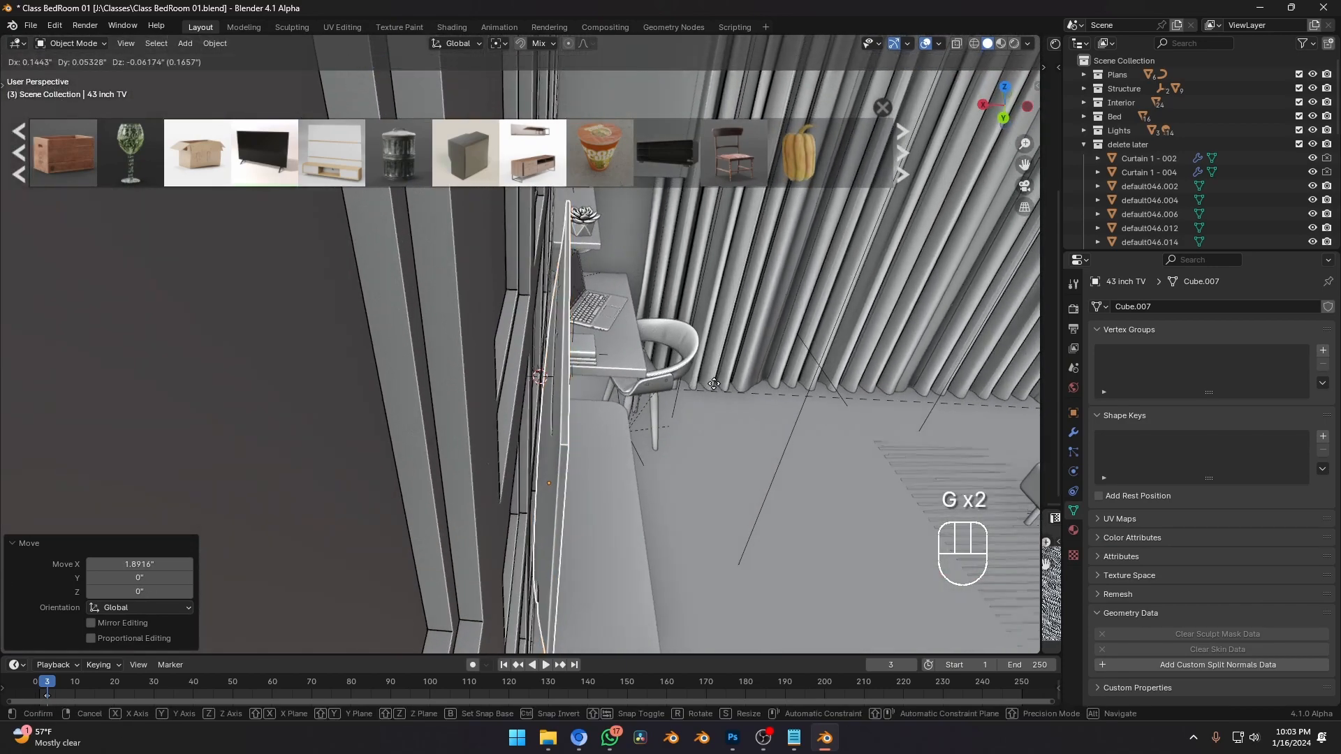
middle_click(719, 383)
click(724, 383)
Scale the TV by 1.352 and center it on the panelled wall with a 1.05" move along Y.
scroll(735, 433, down, 2)
middle_drag(735, 433, 517, 412)
middle_drag(627, 415, 633, 440)
scroll(731, 440, up, 2)
middle_drag(731, 440, 651, 377)
key(s)
click(704, 364)
key(g)
key(y)
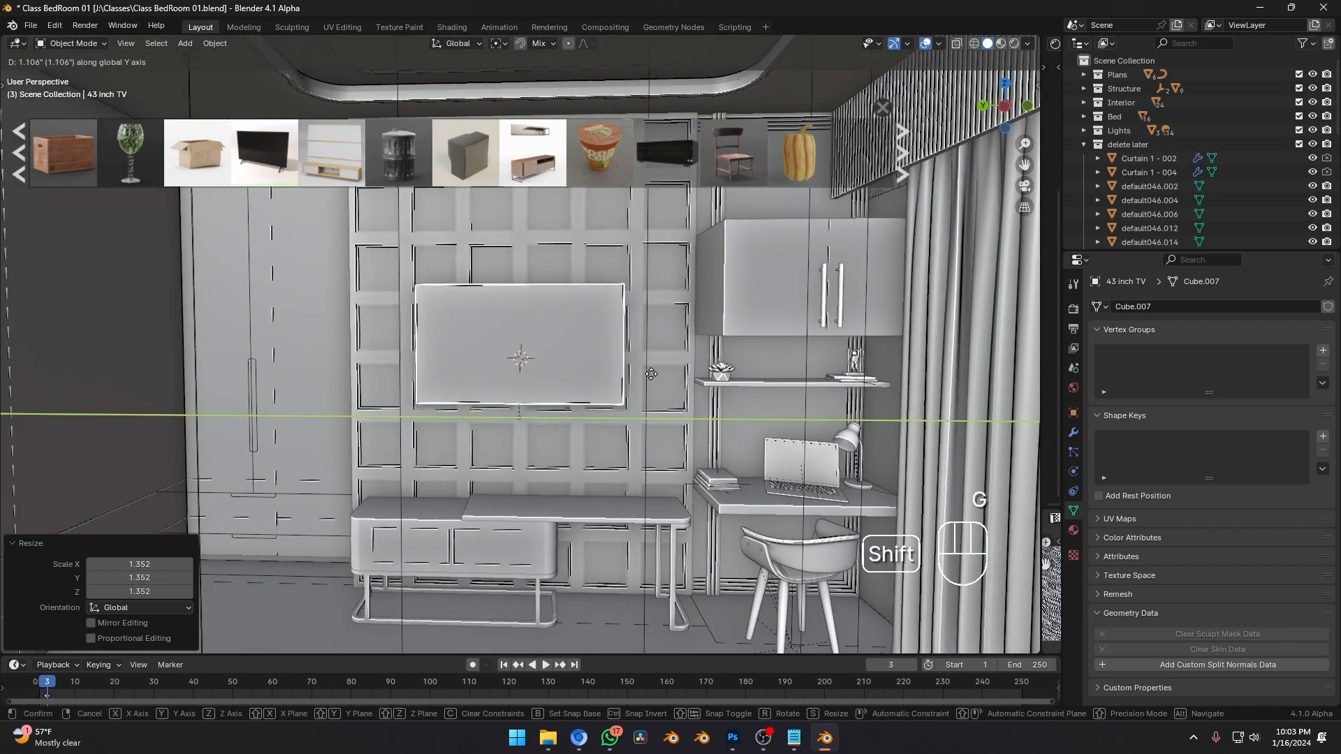
click(576, 384)
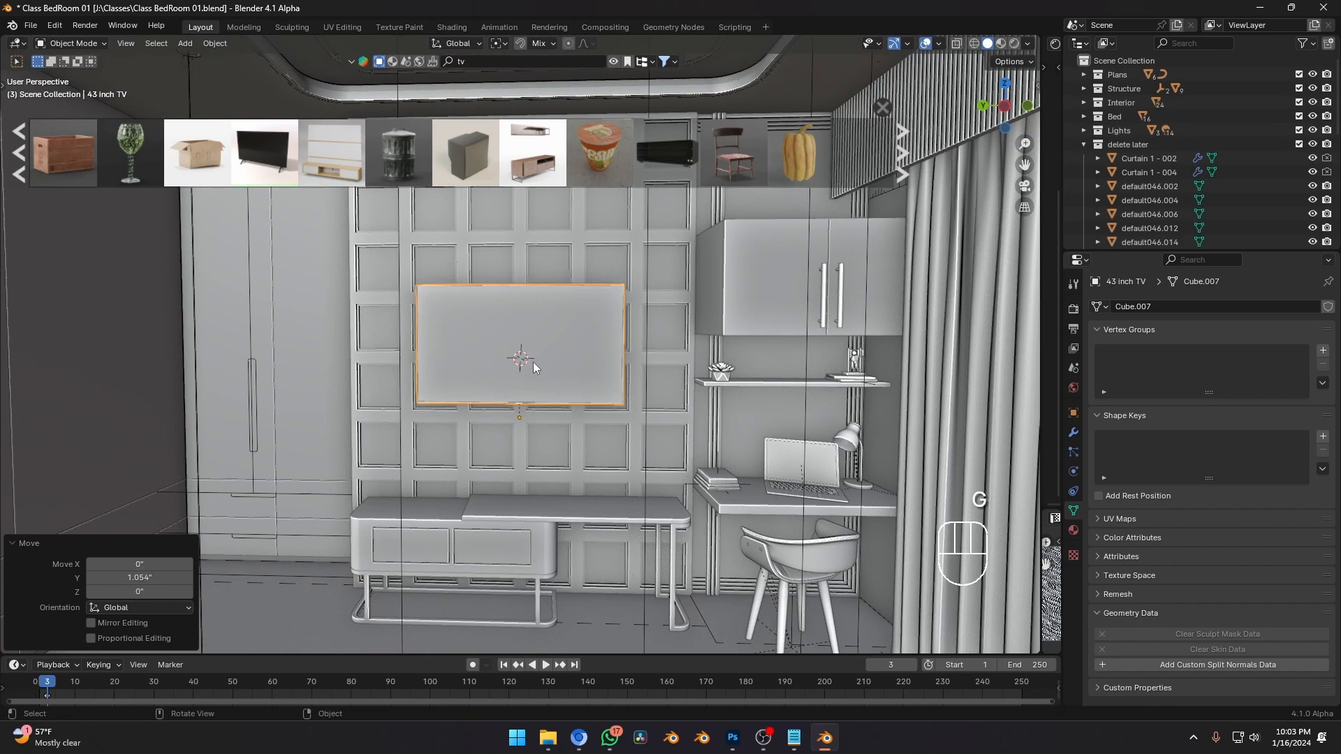
Search BlenderKit for "vase" and place the vase set with dried flowers on the far end of the TV console, near the wardrobe.
shift+middle_drag(498, 537, 535, 497)
scroll(535, 496, up, 5)
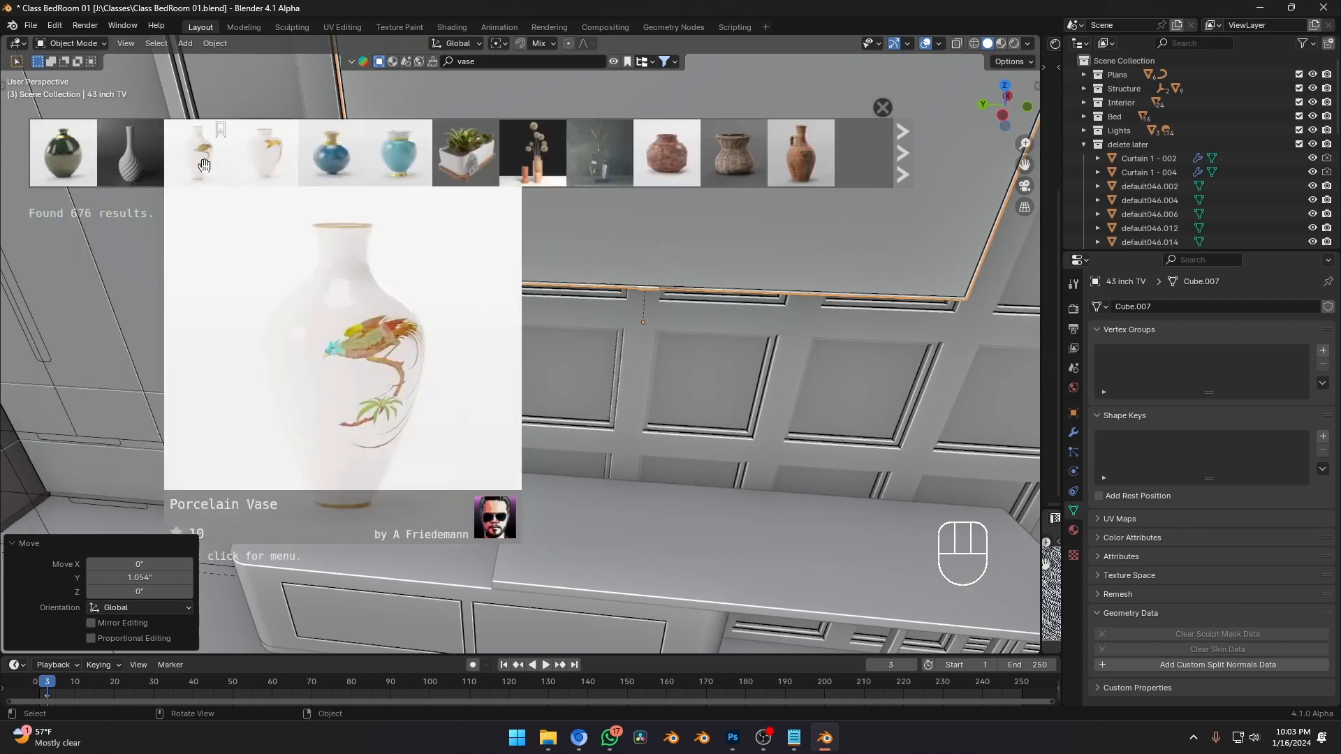
mouse_move(450, 167)
mouse_move(578, 170)
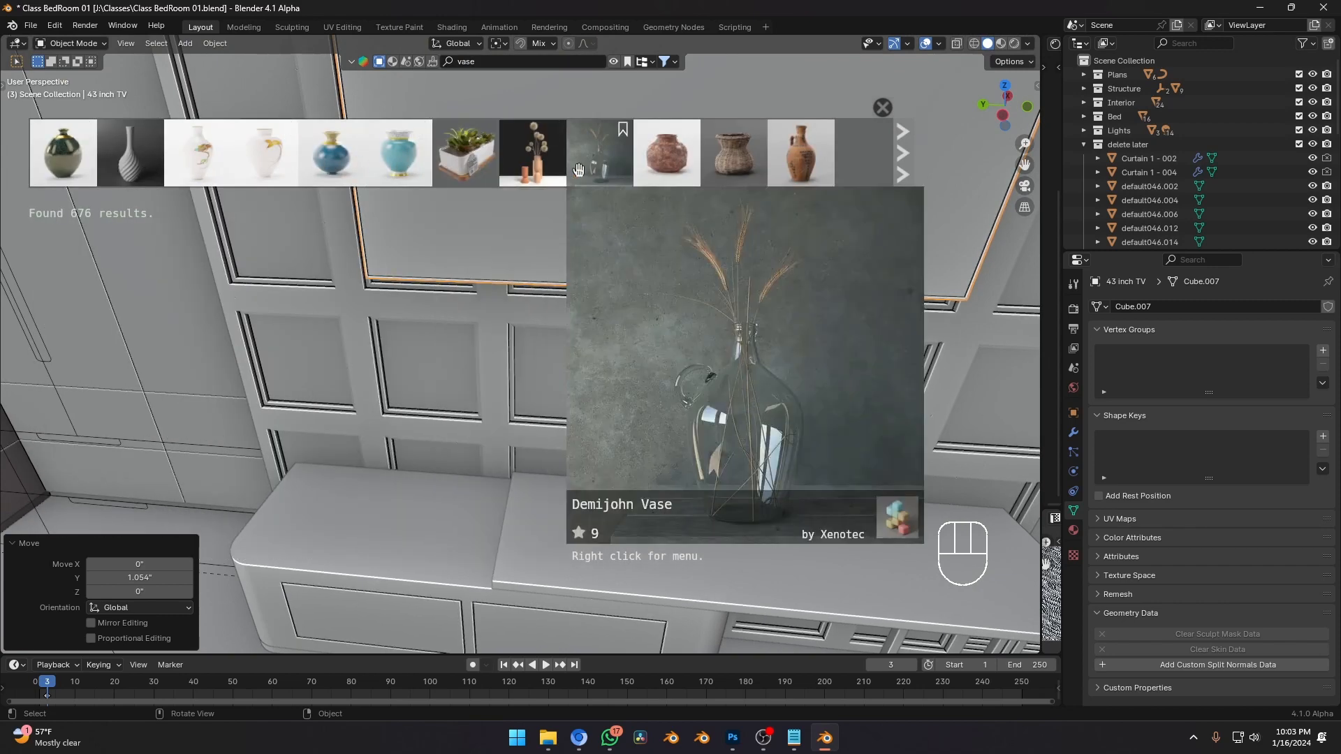
mouse_move(534, 174)
shift+middle_drag(735, 570, 664, 439)
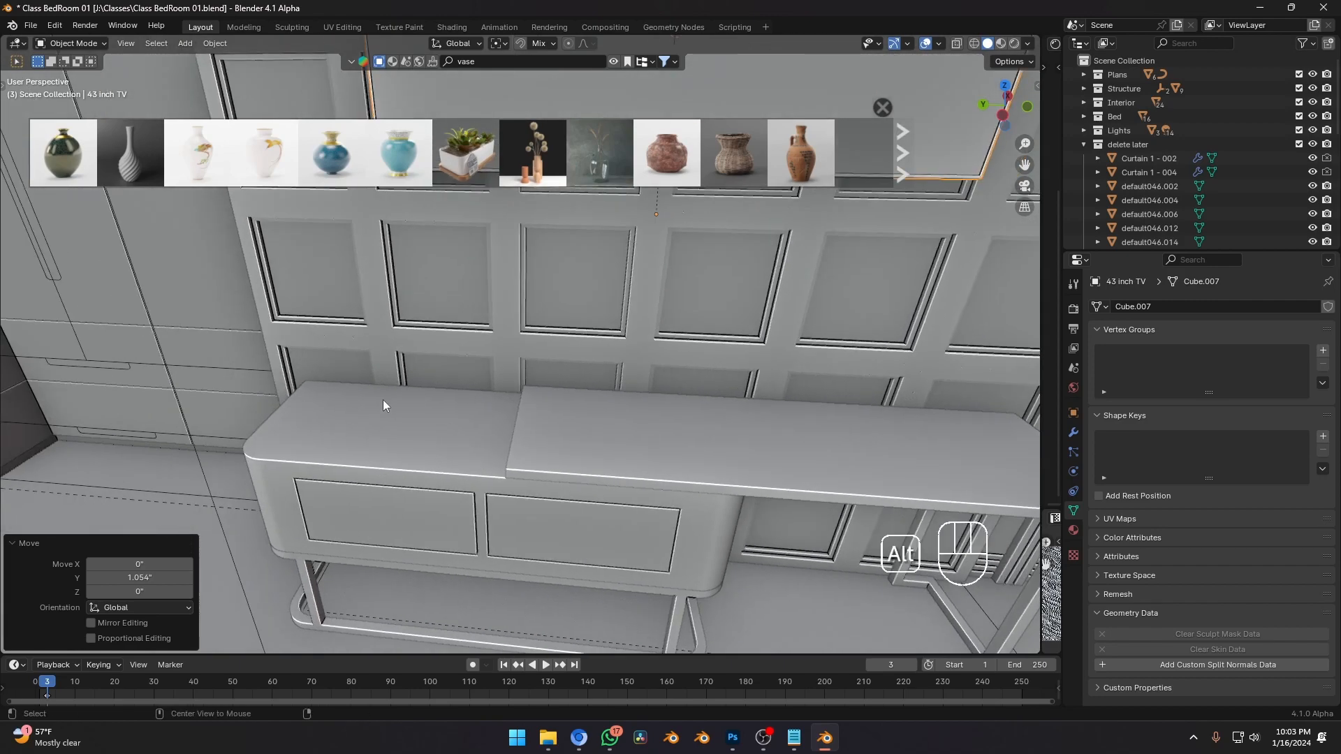
mouse_move(525, 167)
drag(530, 168, 359, 454)
mouse_move(341, 175)
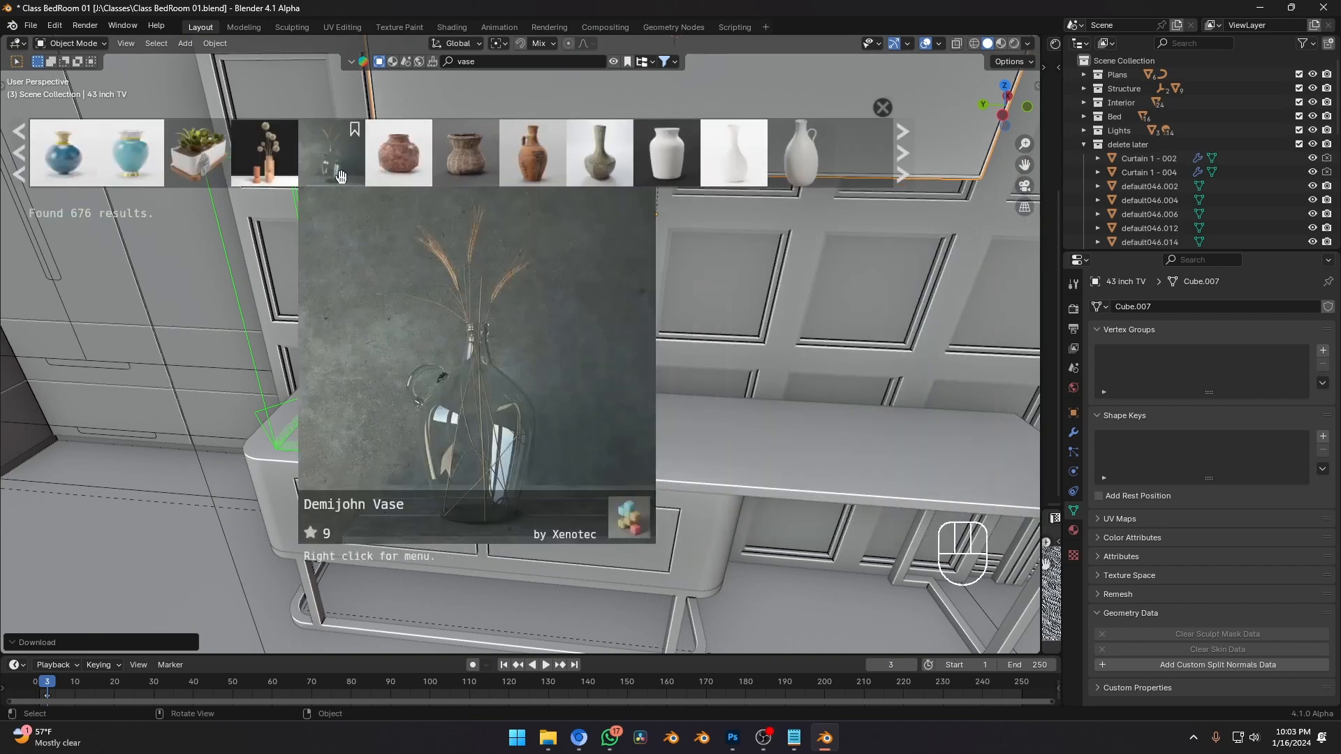
mouse_move(507, 166)
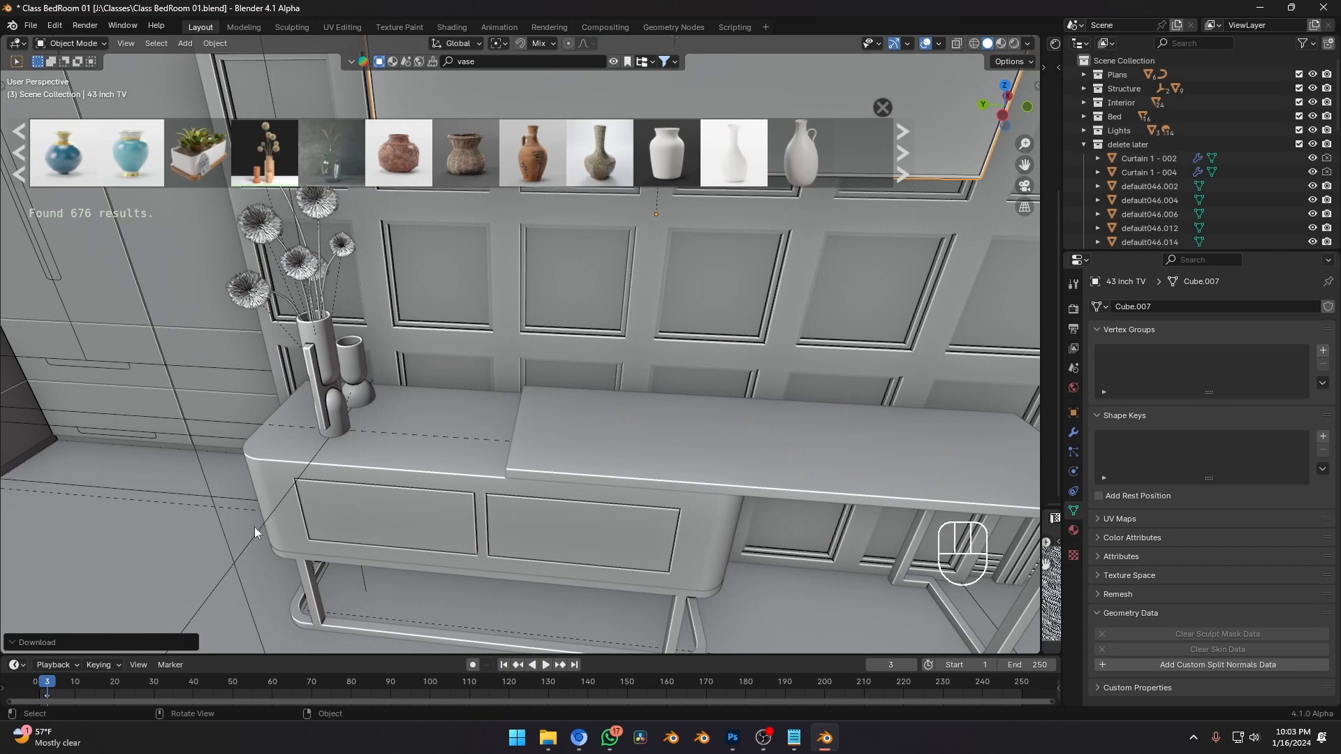
Rotate the whole vase set about the Z axis so the small vase stands toward the middle of the console.
click(256, 529)
key(r)
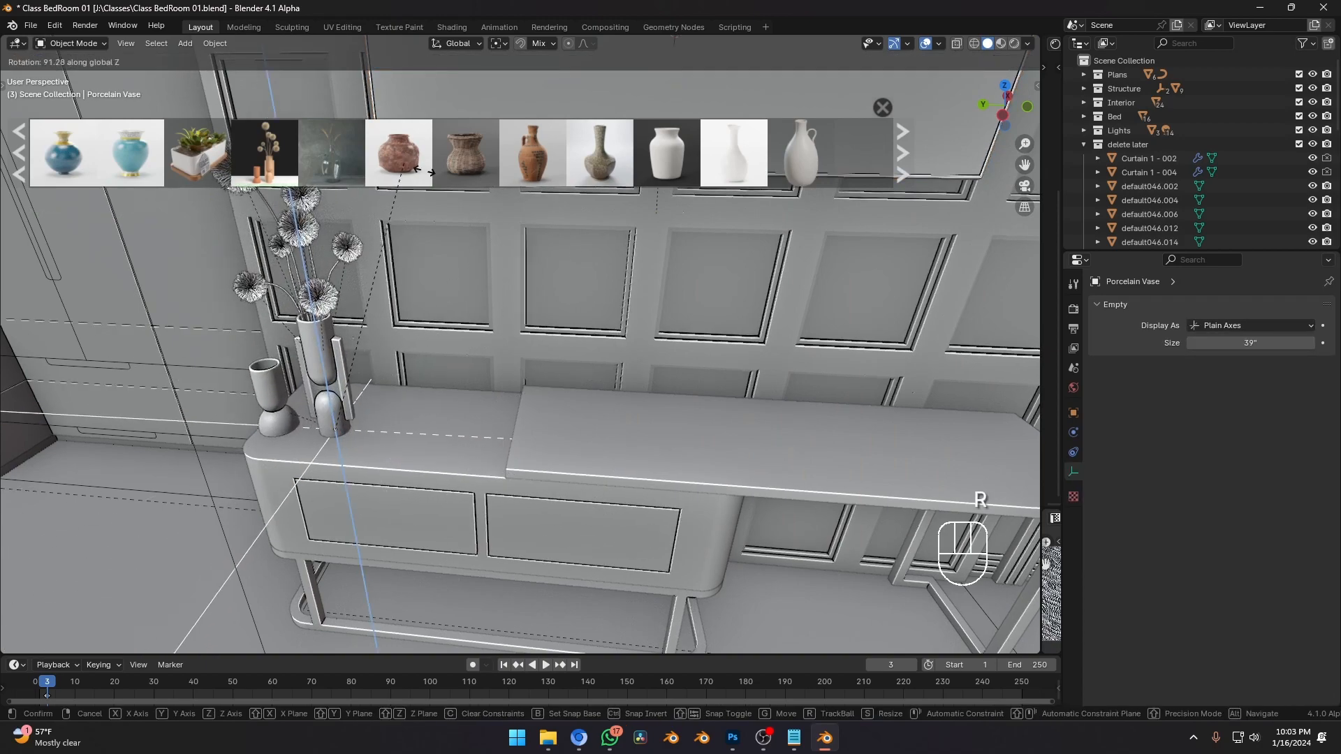
right_click(566, 383)
mouse_move(378, 168)
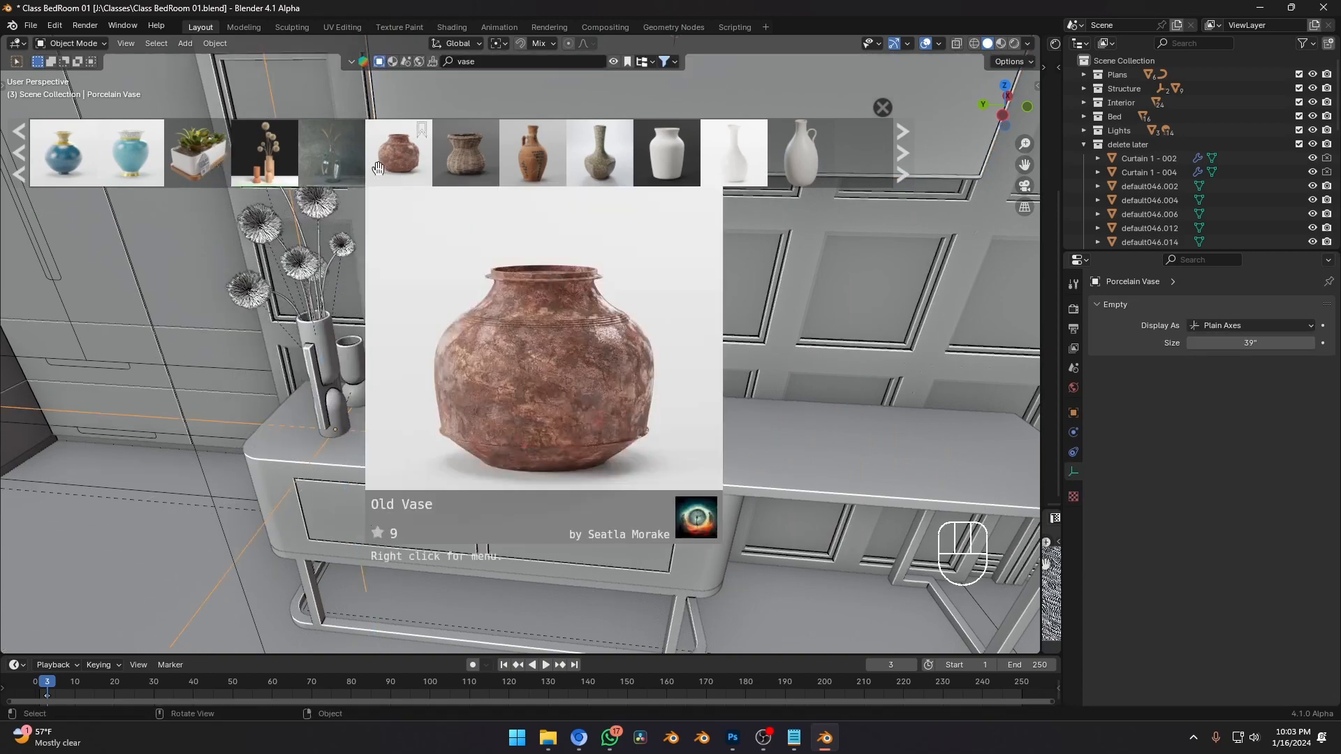
key(r)
click(349, 619)
middle_drag(489, 468, 454, 487)
Resize the vase set and move it 3.84" along X and 2.91" along Y on the console top.
key(s)
key(shift+z)
click(557, 314)
scroll(556, 364, down, 2)
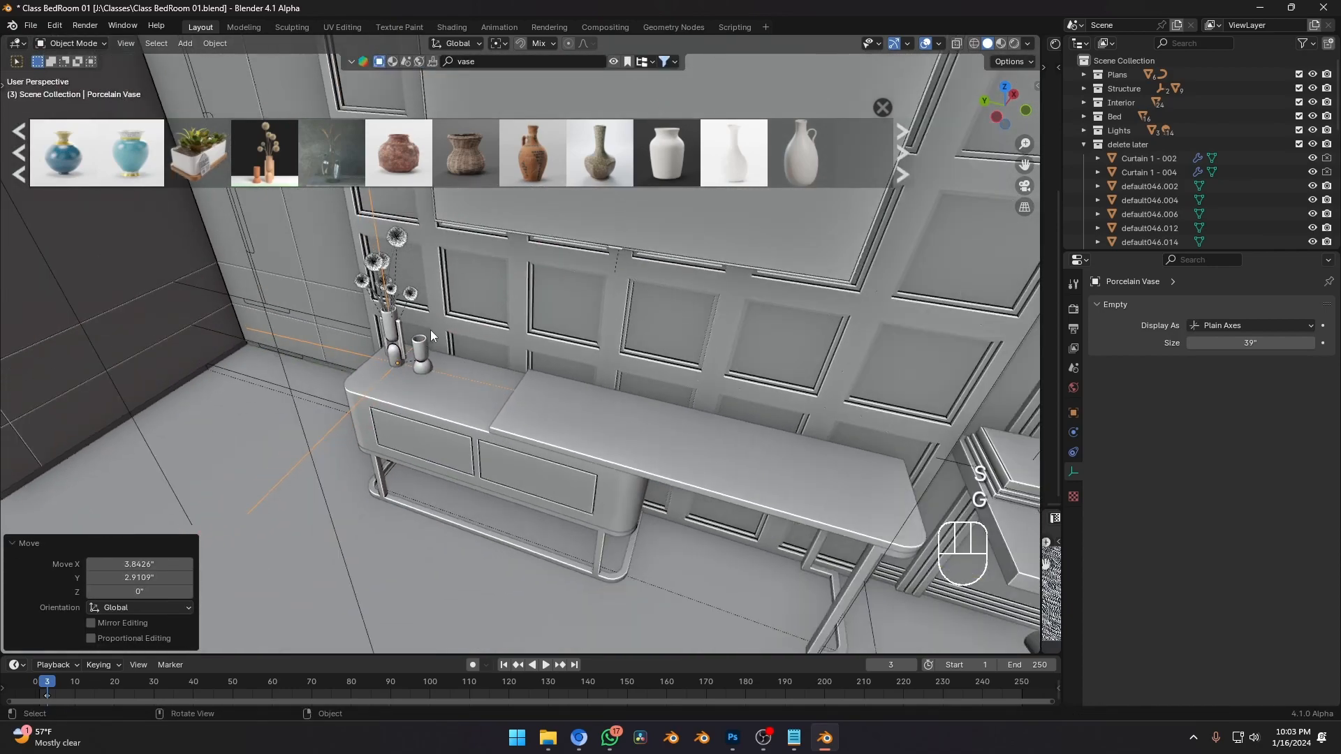
middle_drag(559, 488, 773, 462)
key(grave)
scroll(582, 379, down, 6)
middle_drag(582, 379, 565, 391)
shift+middle_drag(566, 391, 656, 484)
scroll(660, 482, up, 1)
middle_drag(714, 437, 747, 384)
Switch to the browser to review BlenderKit's Free, Full and Business plans, and return to Blender.
key(alt+Tab)
click(678, 279)
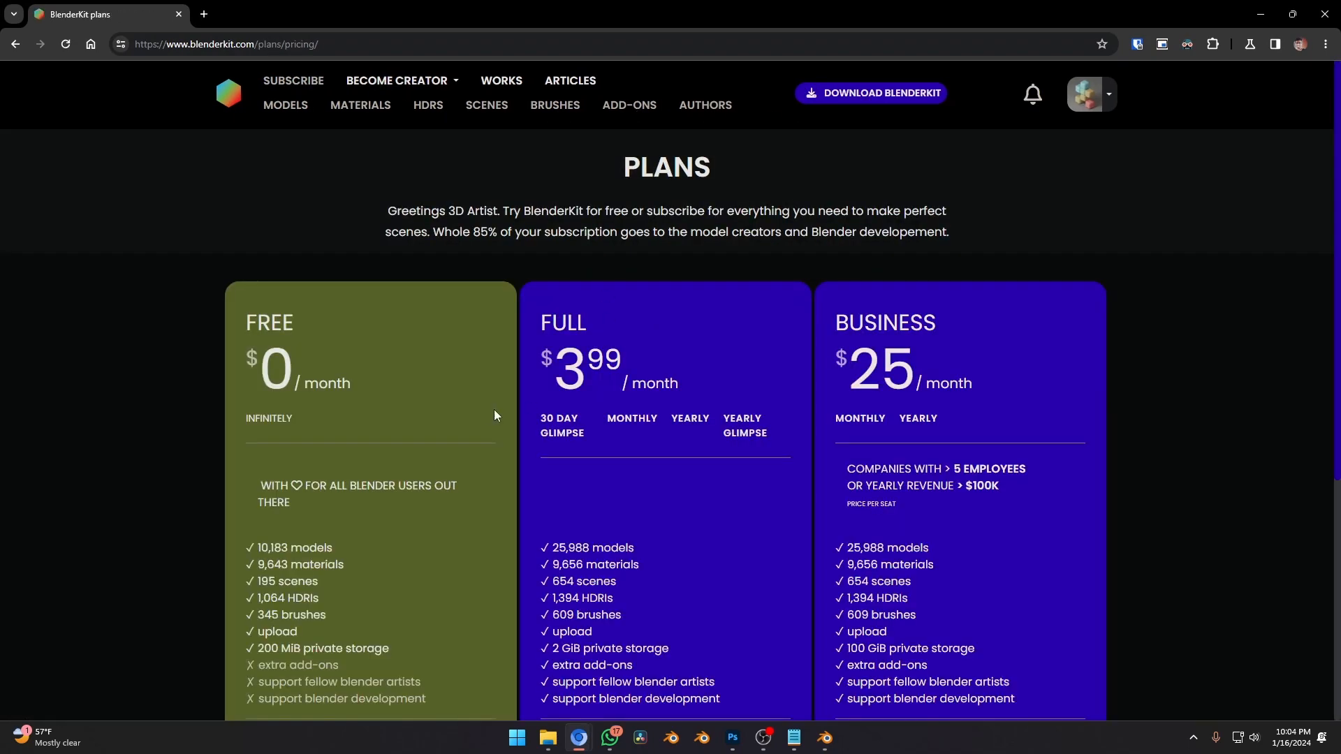
scroll(495, 415, down, 1)
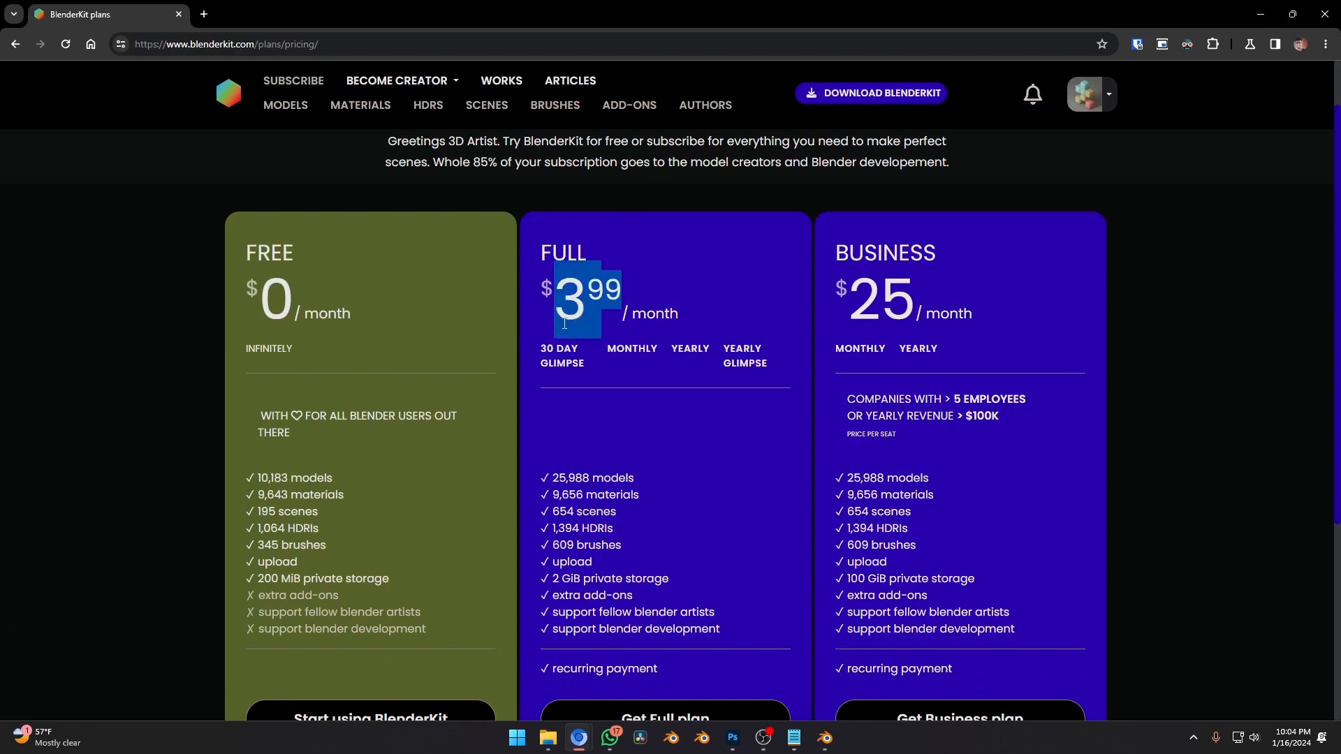
scroll(565, 327, down, 3)
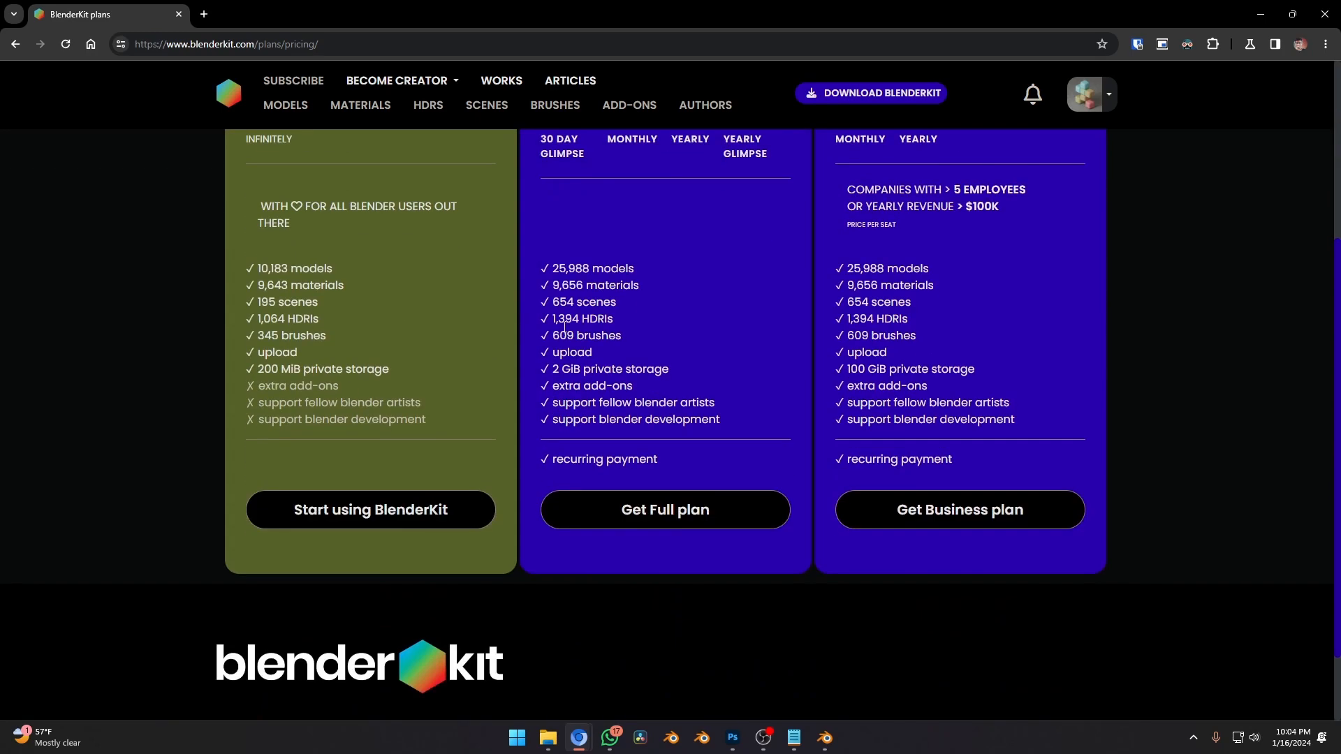
scroll(568, 328, up, 3)
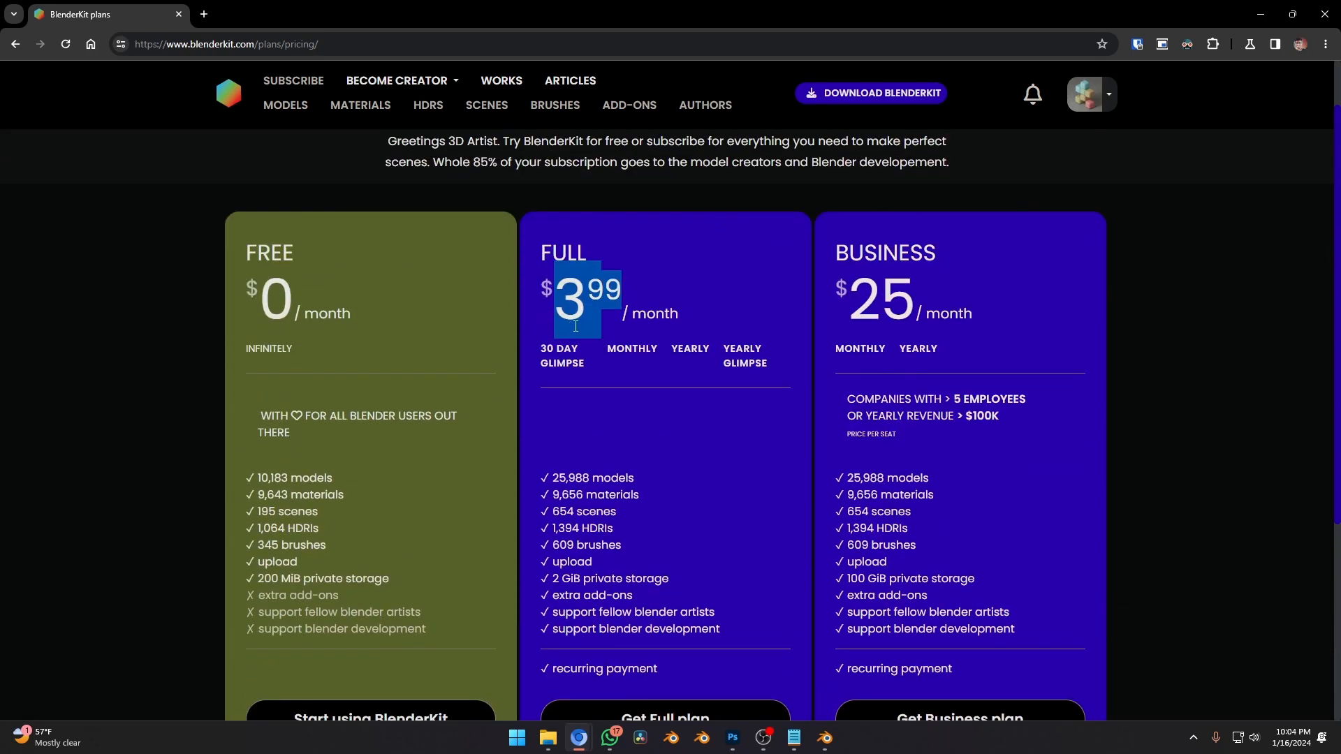
click(1260, 14)
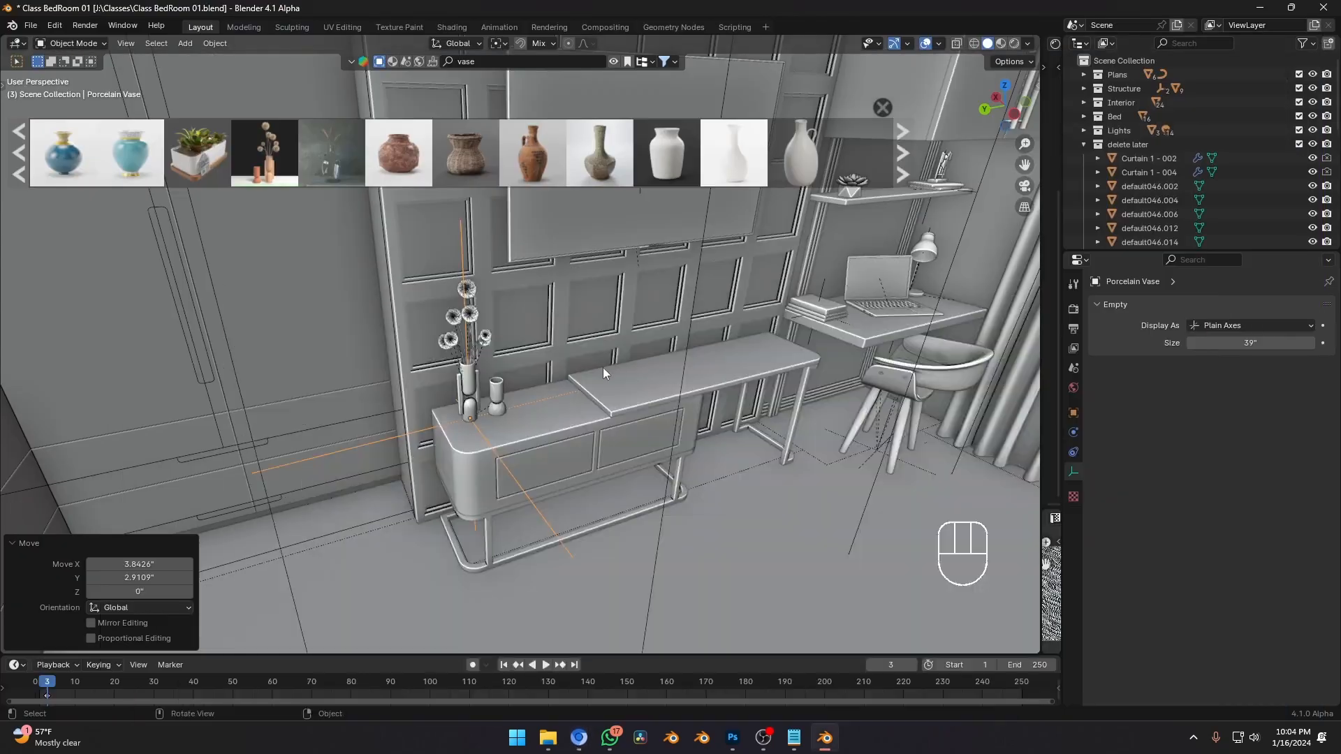
Mirror the vase set along X with a scale of -1 and save the file.
shift+middle_drag(602, 367, 522, 339)
scroll(561, 377, up, 2)
shift+middle_drag(517, 283, 524, 307)
middle_drag(524, 307, 475, 401)
scroll(595, 374, up, 2)
scroll(465, 412, down, 3)
scroll(475, 401, up, 2)
middle_drag(680, 400, 618, 379)
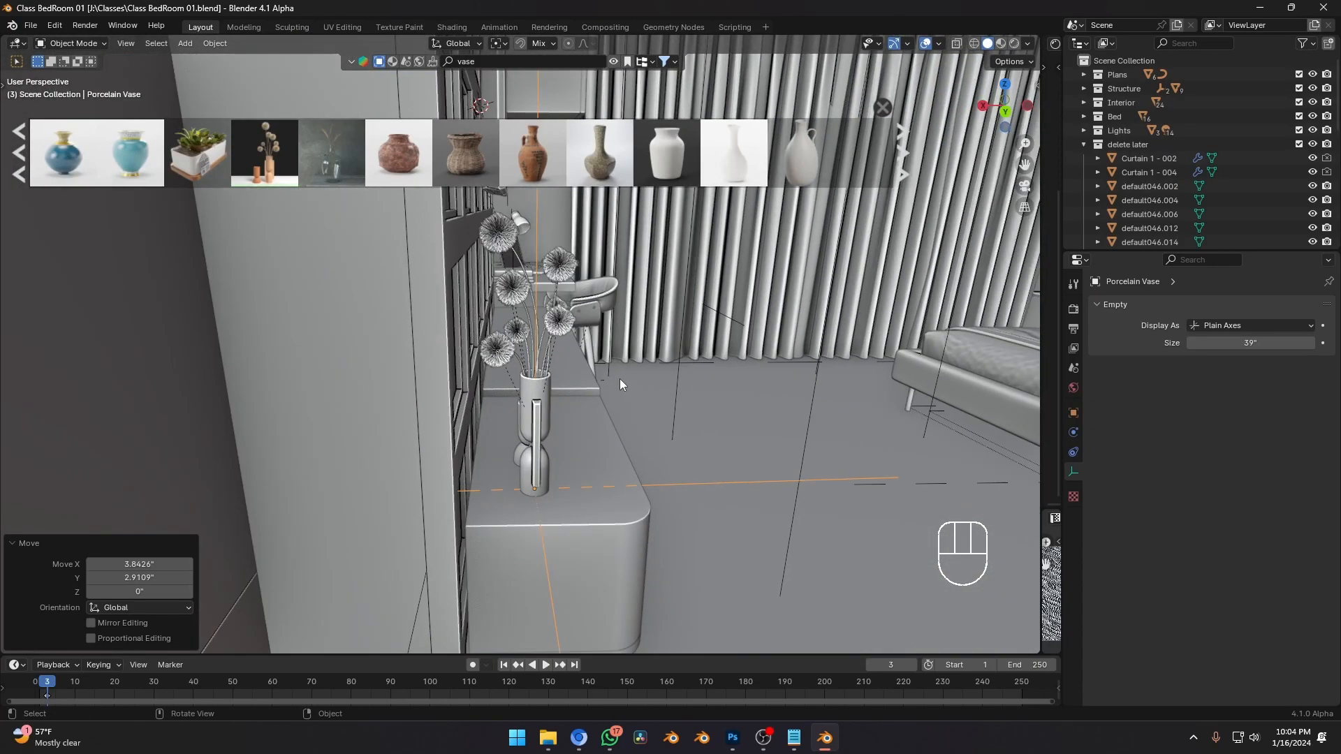
text(sx)
text(-1)
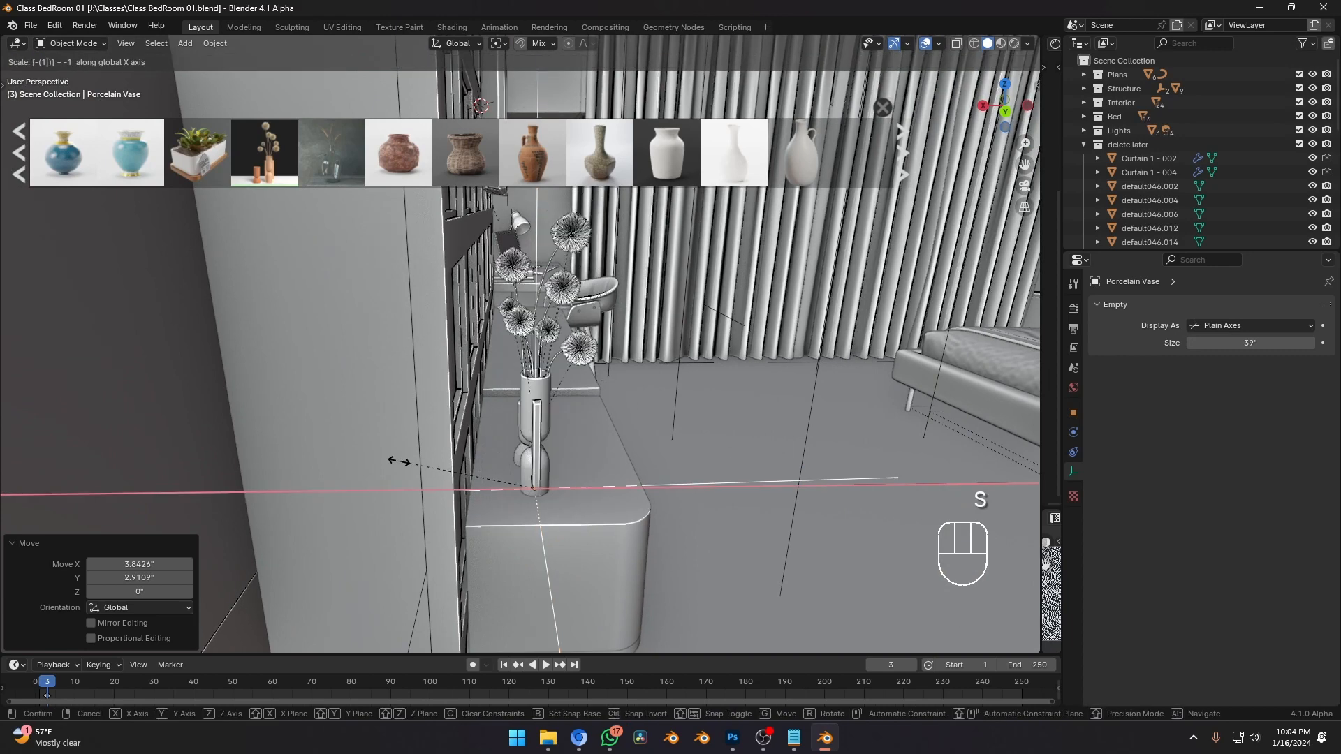
key(Return)
key(ctrl+s)
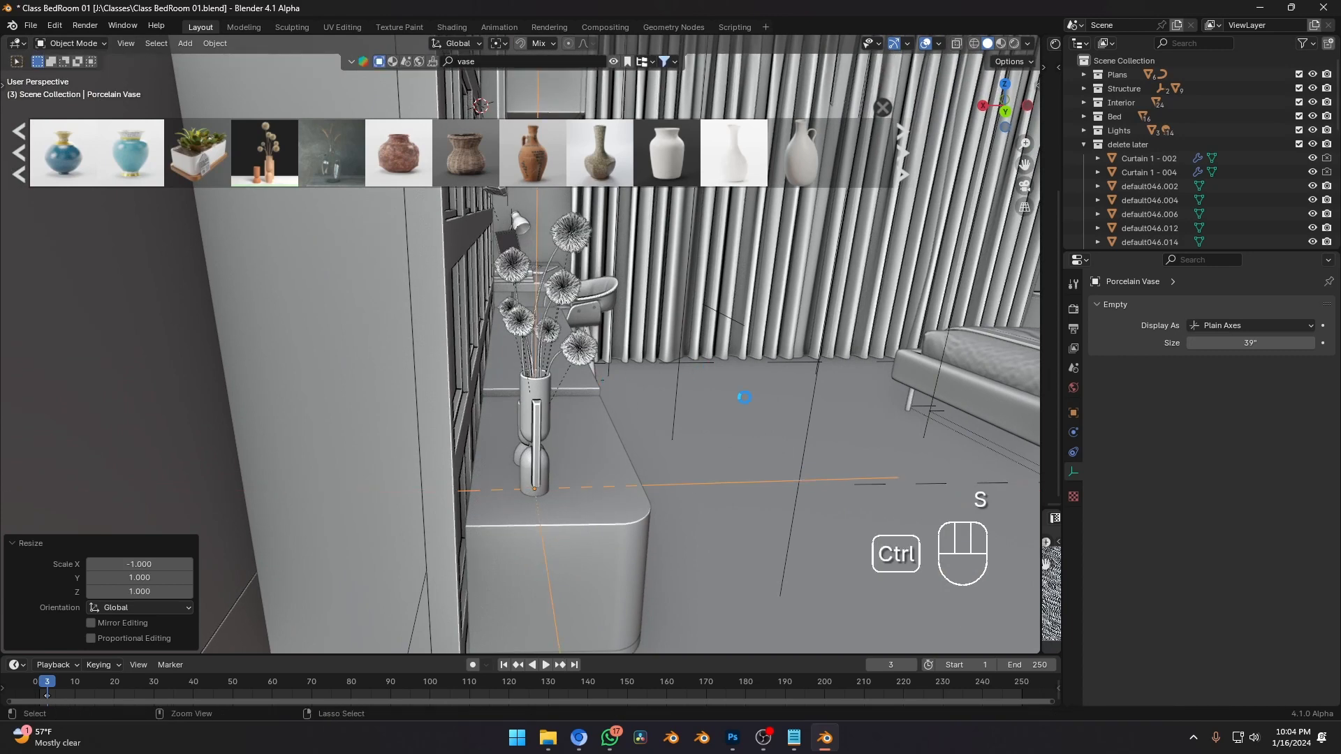
Shift the vase set 0.59" along X on the console.
middle_drag(705, 445, 569, 451)
key(g)
middle_click(591, 444)
click(567, 452)
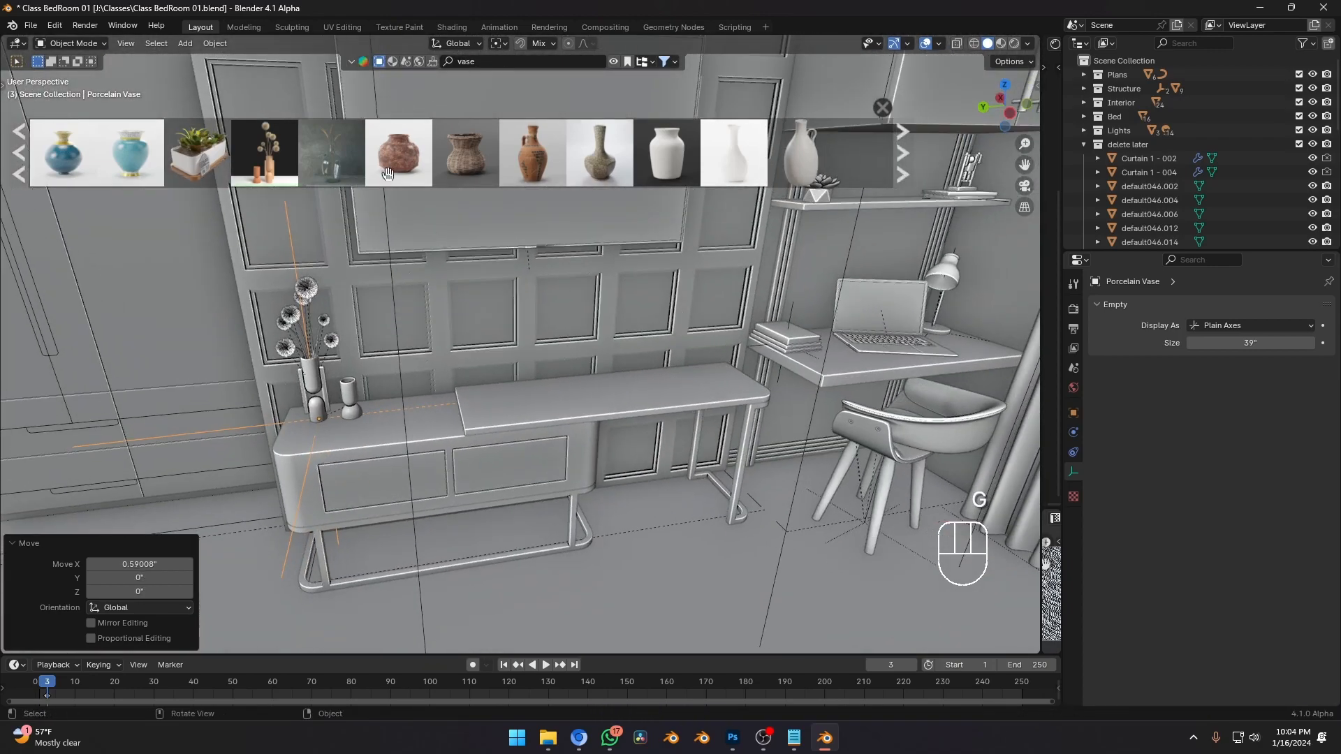
Browse further vase results and place "Vase with cotton flowers" on a shelf of the open niche beside the fluted wall panel.
mouse_move(234, 154)
scroll(235, 155, down, 3)
scroll(552, 155, down, 2)
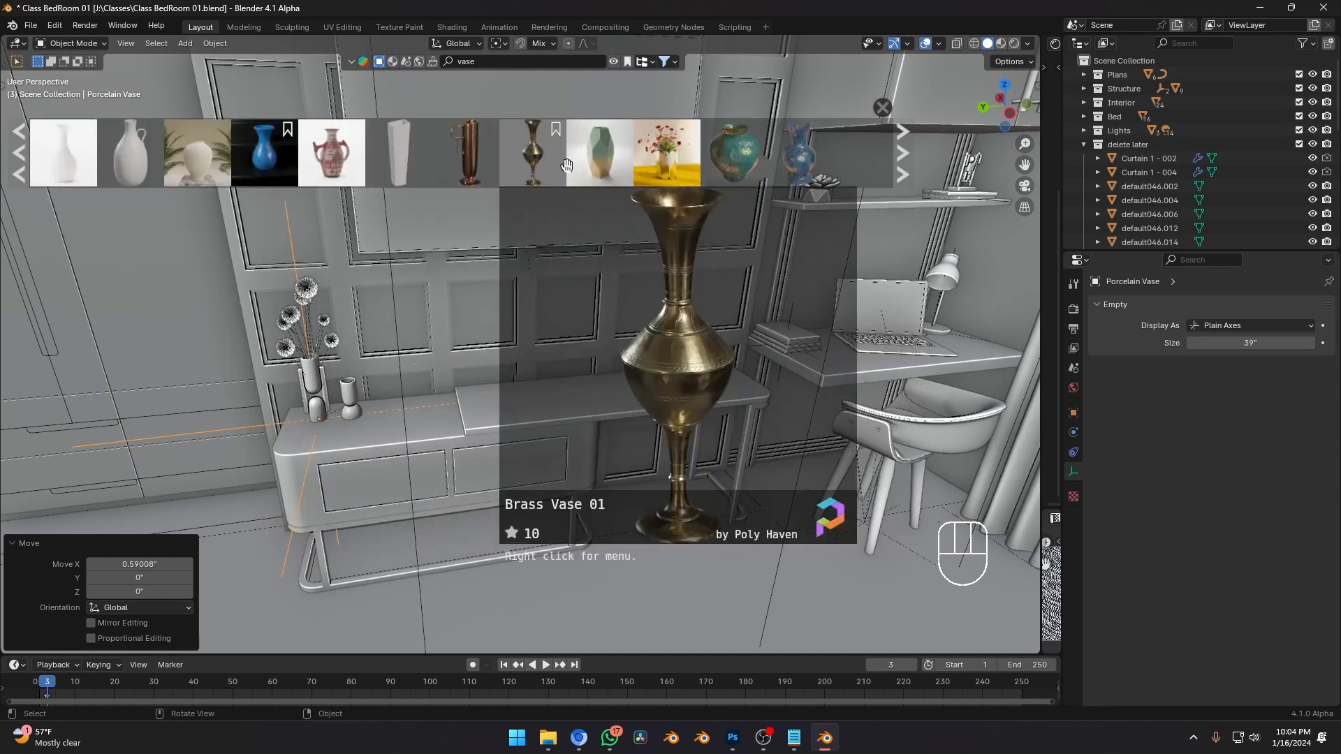
scroll(531, 154, down, 3)
mouse_move(533, 162)
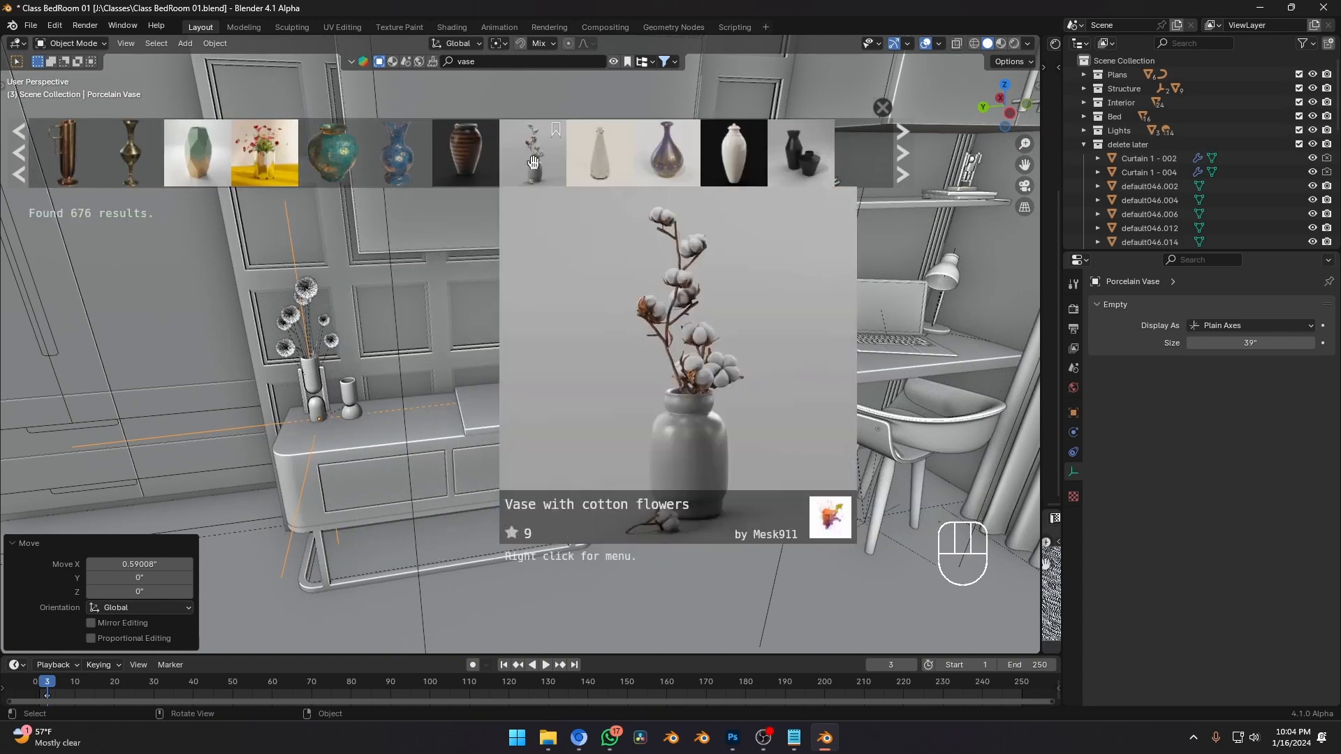
key(shift+grave)
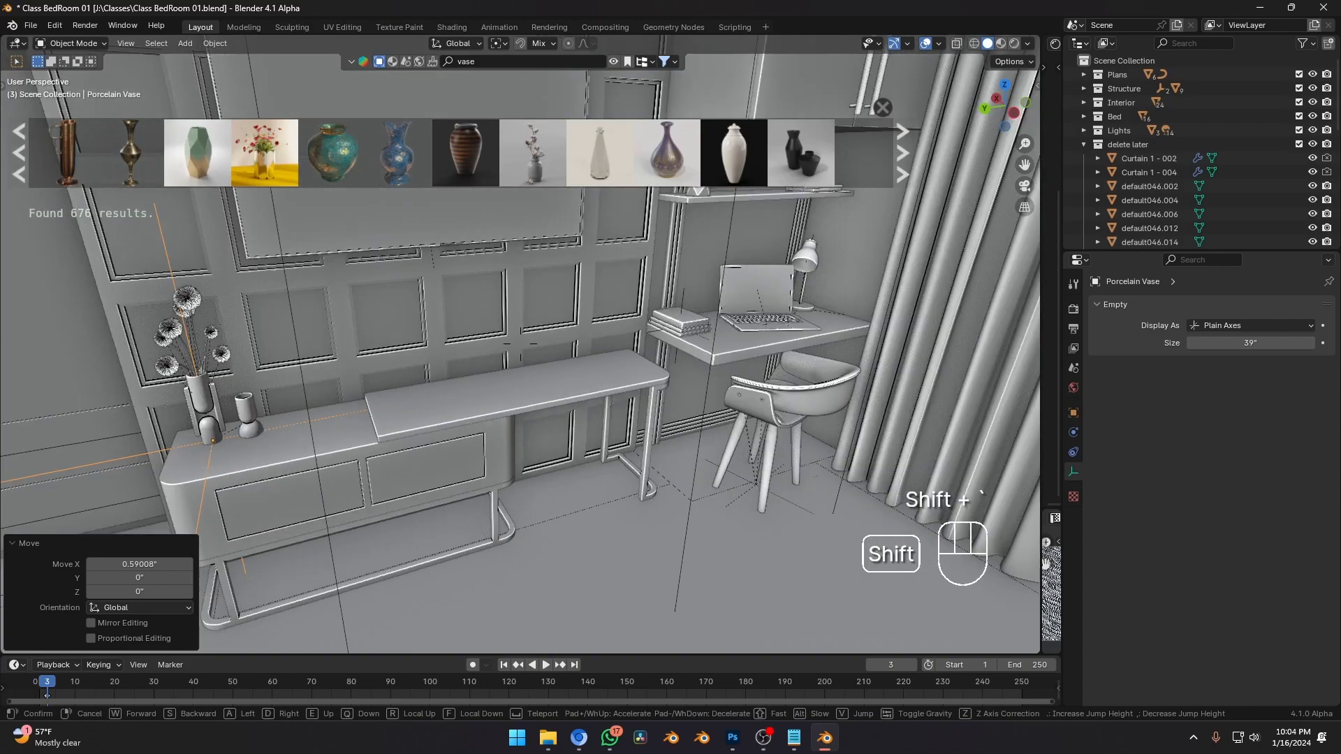
key(w)
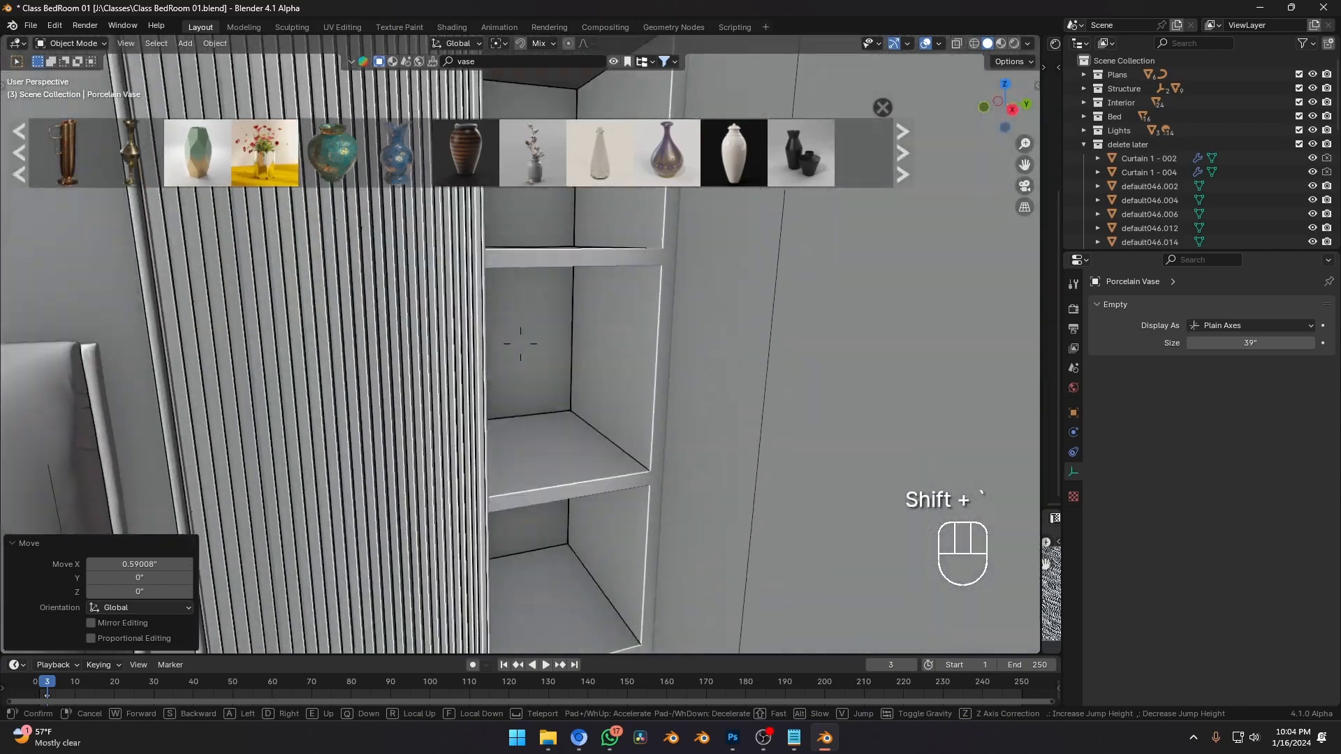
key(e)
key(d)
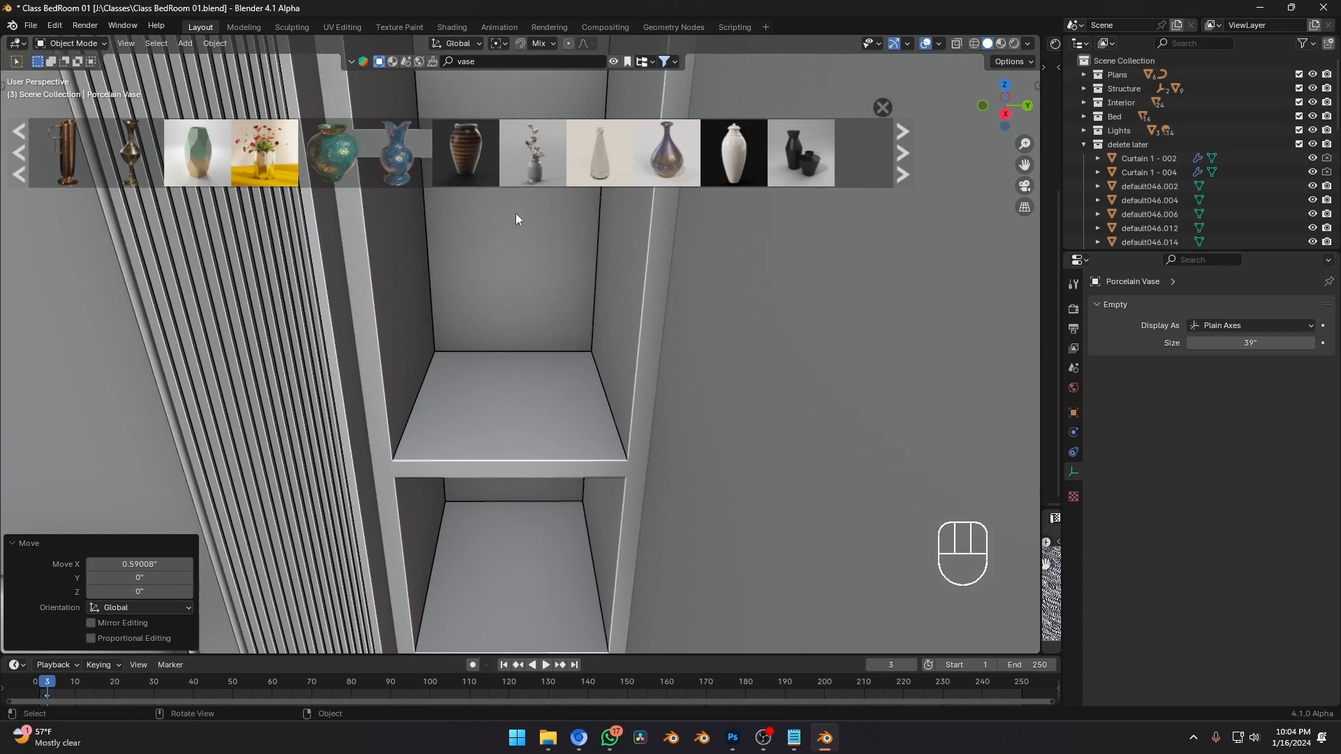
drag(524, 171, 515, 399)
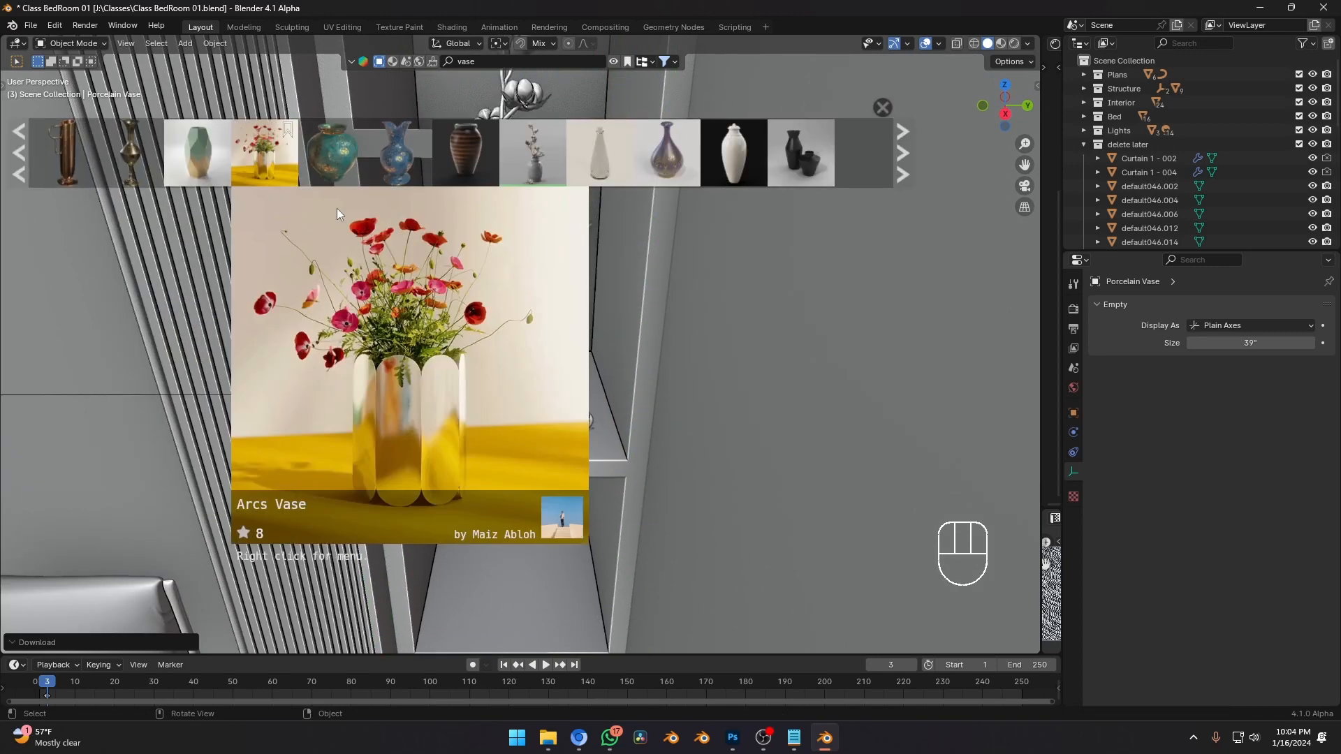
click(481, 335)
key(t)
key(x)
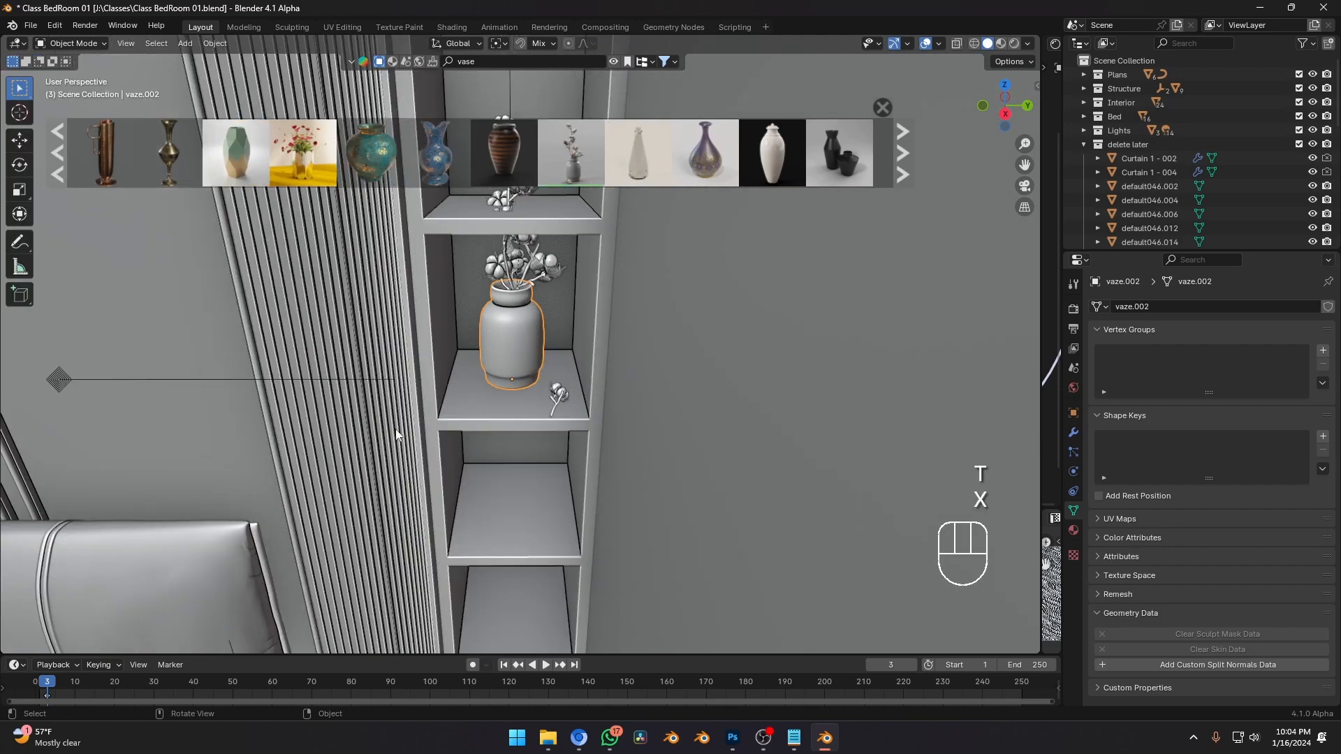
key(r)
right_click(582, 502)
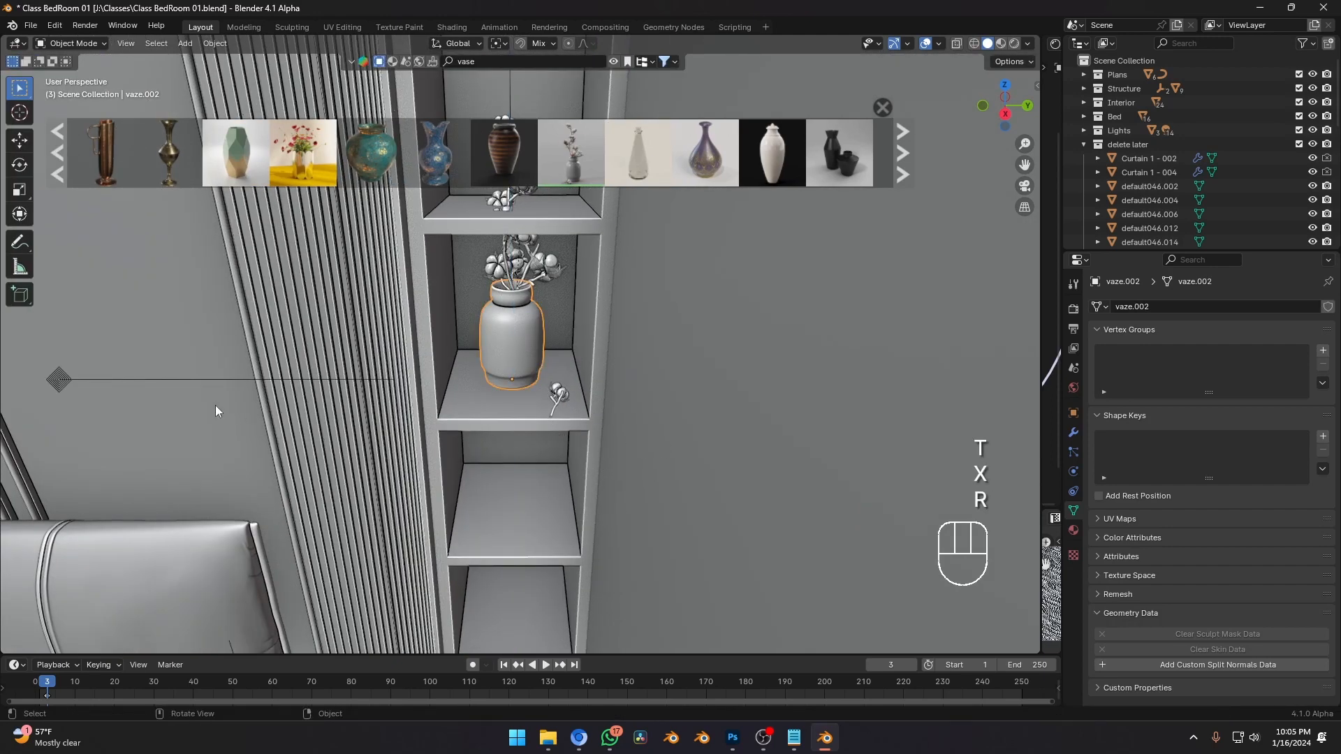
Rotate the whole cotton-flower vase asset by its parent empty -112° about the Z axis.
click(62, 383)
key(r)
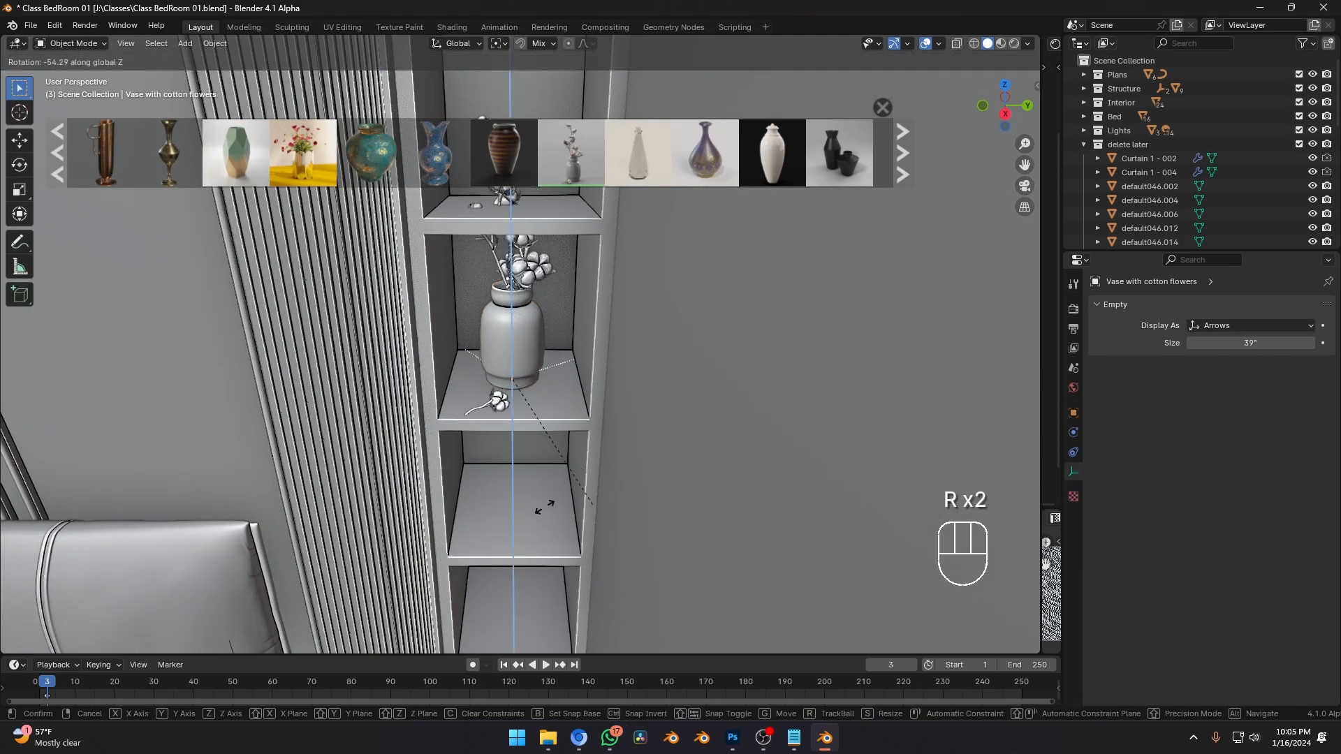
click(548, 386)
shift+middle_drag(548, 386, 592, 347)
key(s)
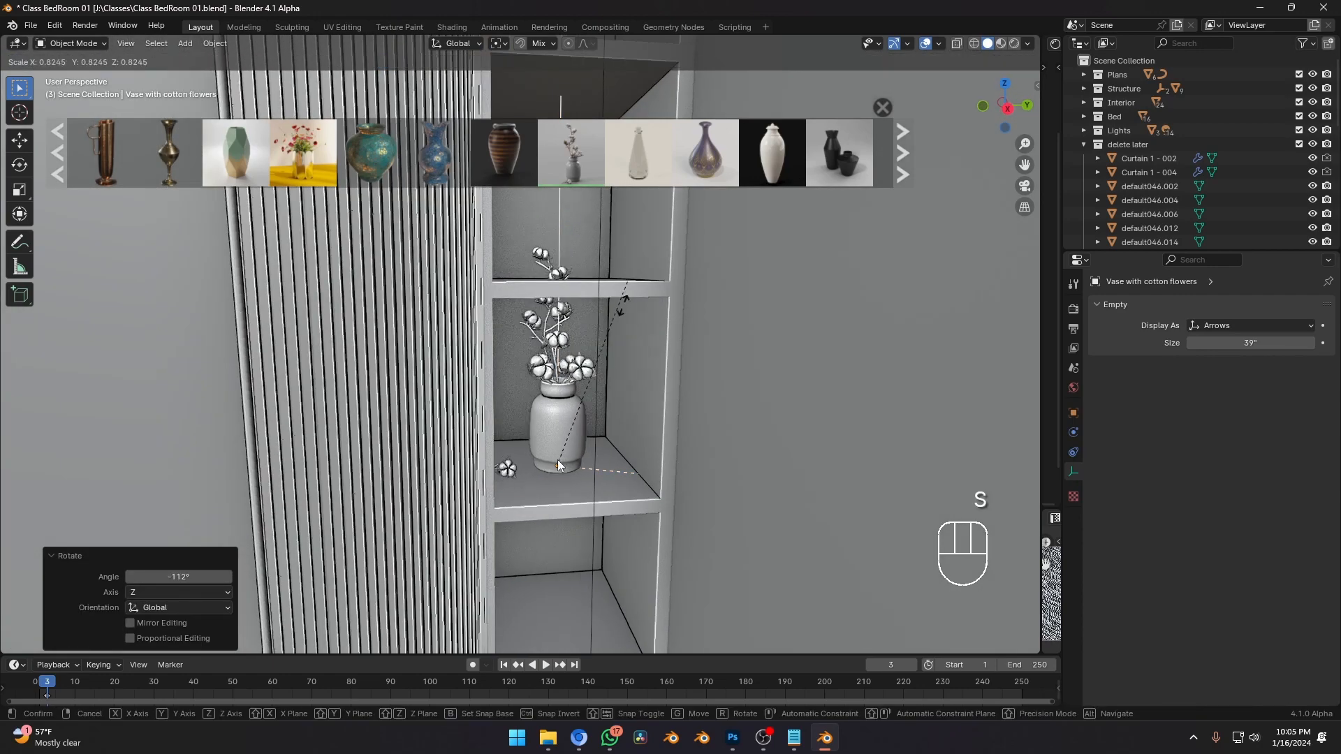
right_click(623, 305)
Set the 3D cursor on top of the bedside table and snap the cotton-flower vase to it.
scroll(591, 396, down, 8)
shift+middle_drag(563, 427, 605, 412)
scroll(535, 480, up, 6)
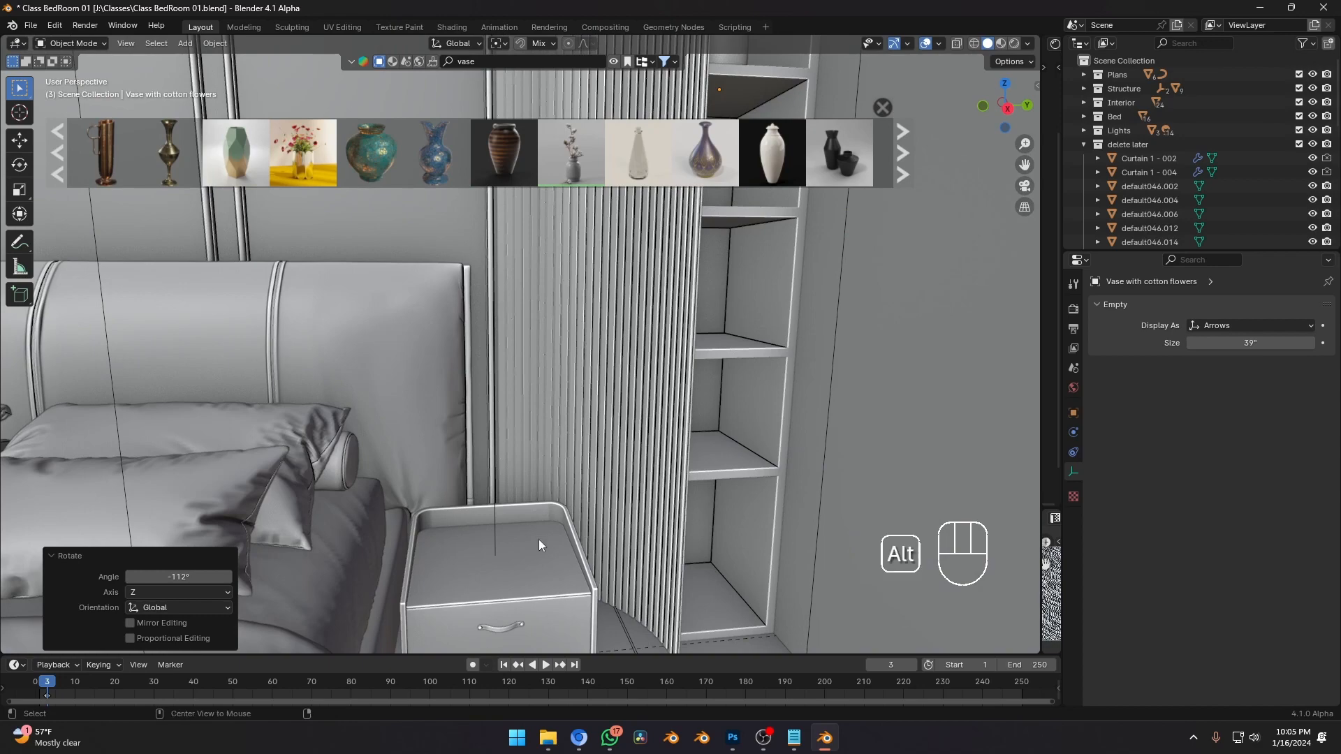
scroll(604, 500, down, 2)
shift+middle_drag(681, 296, 586, 461)
key(shift+s)
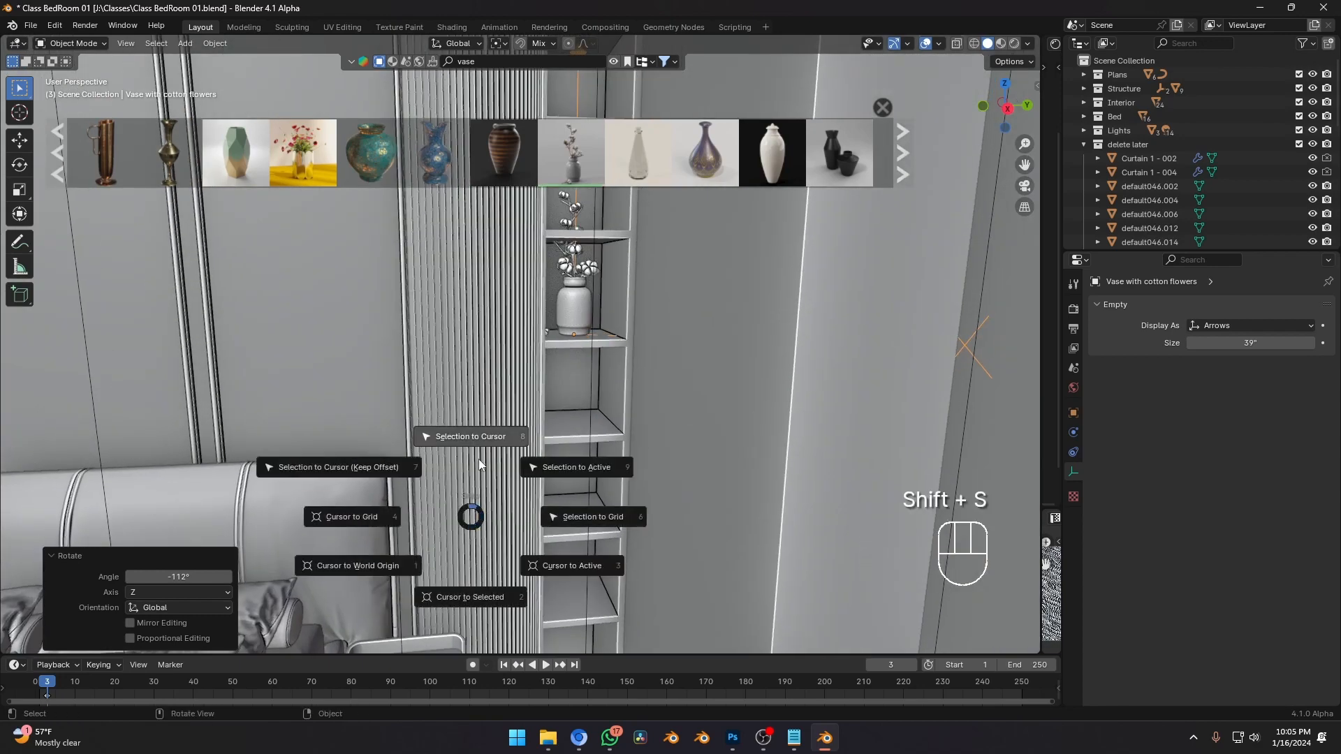
right_click(476, 484)
shift+middle_drag(453, 636, 487, 539)
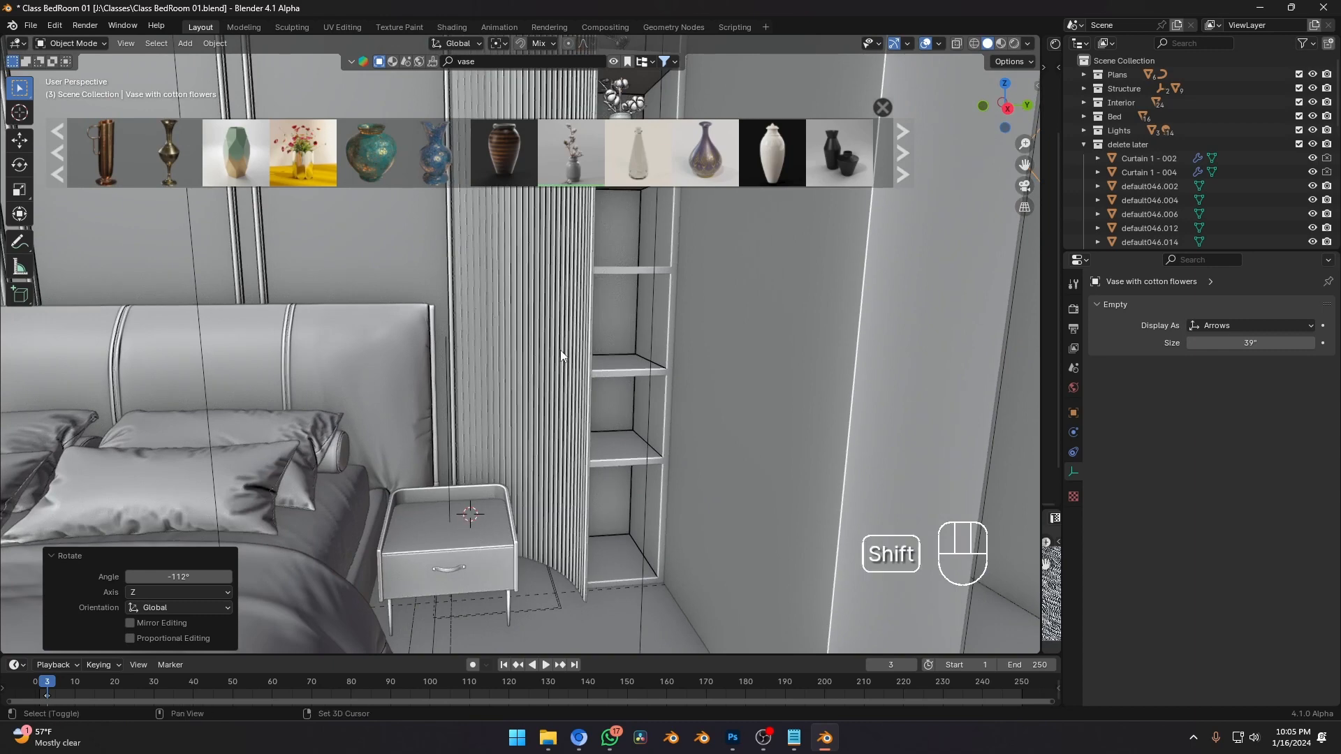
shift+middle_drag(560, 356, 558, 320)
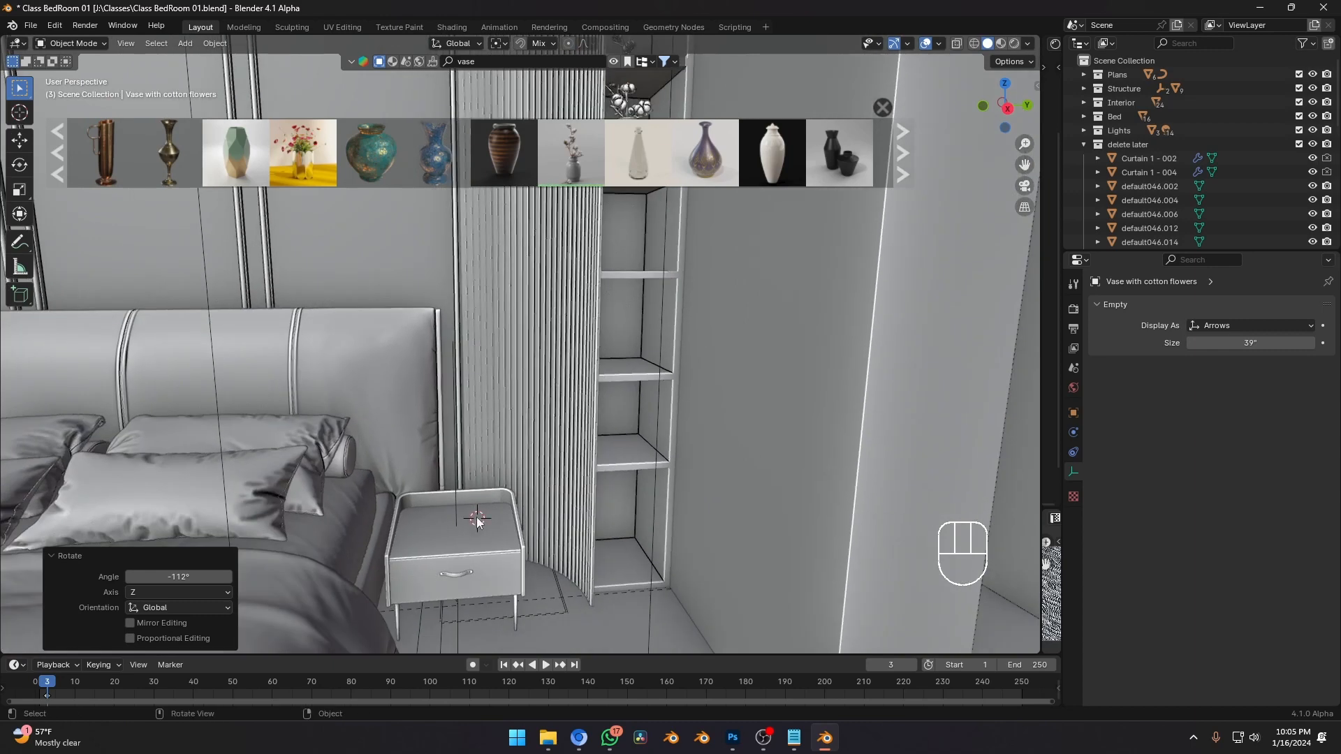
key(shift+s)
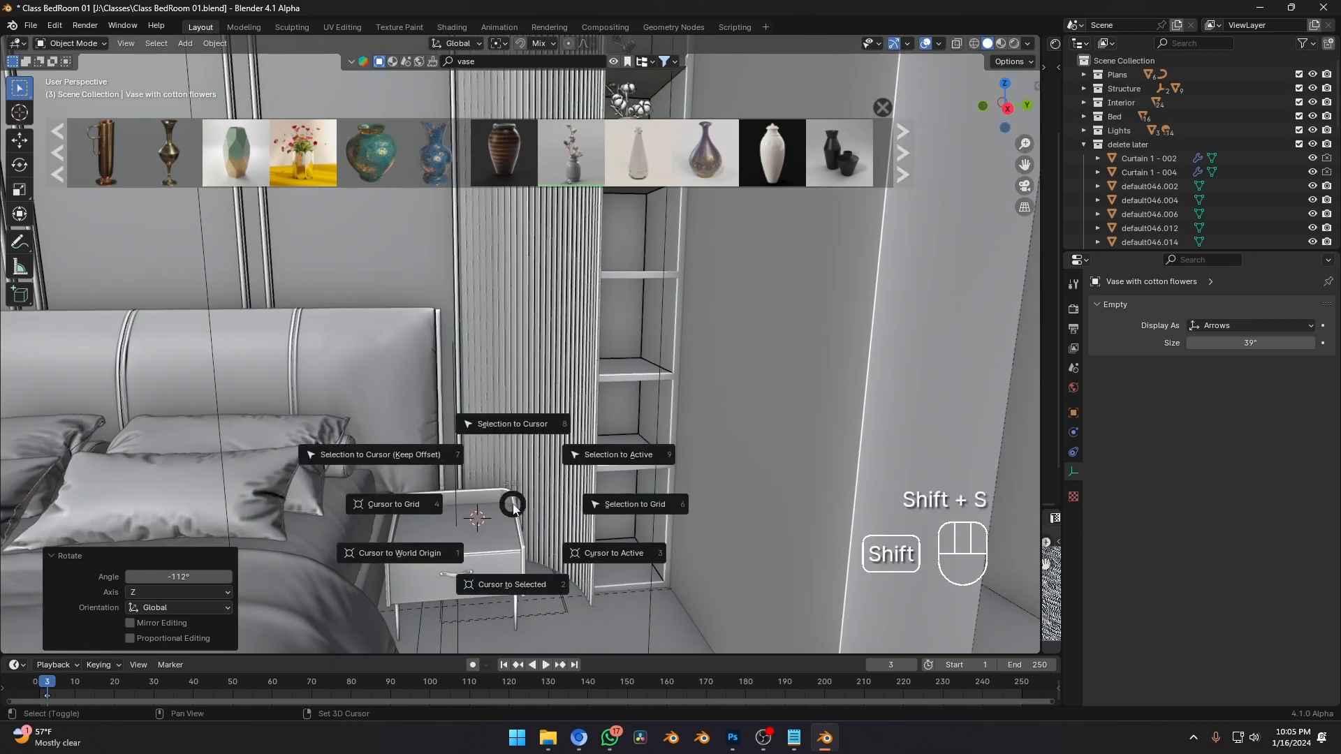
click(512, 425)
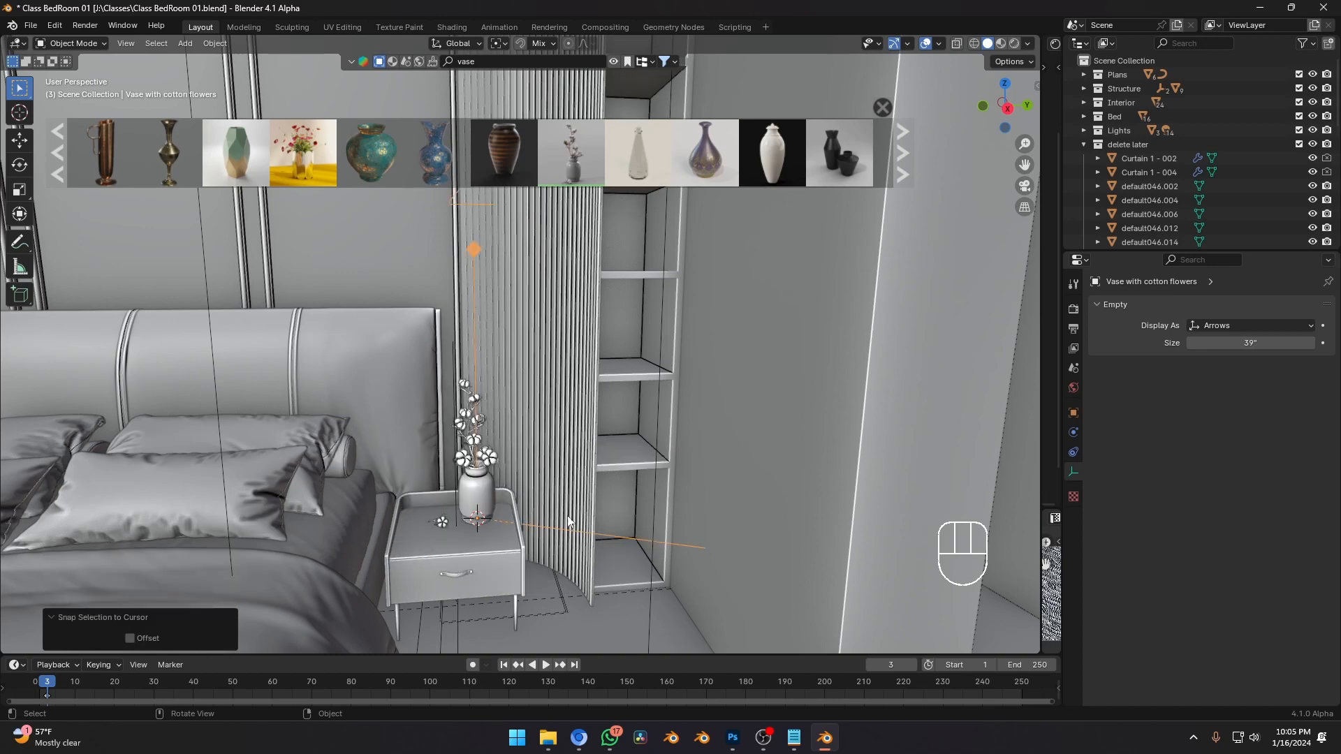
Scale the cotton-flower vase on the bedside table by 0.875.
middle_drag(569, 523, 659, 409)
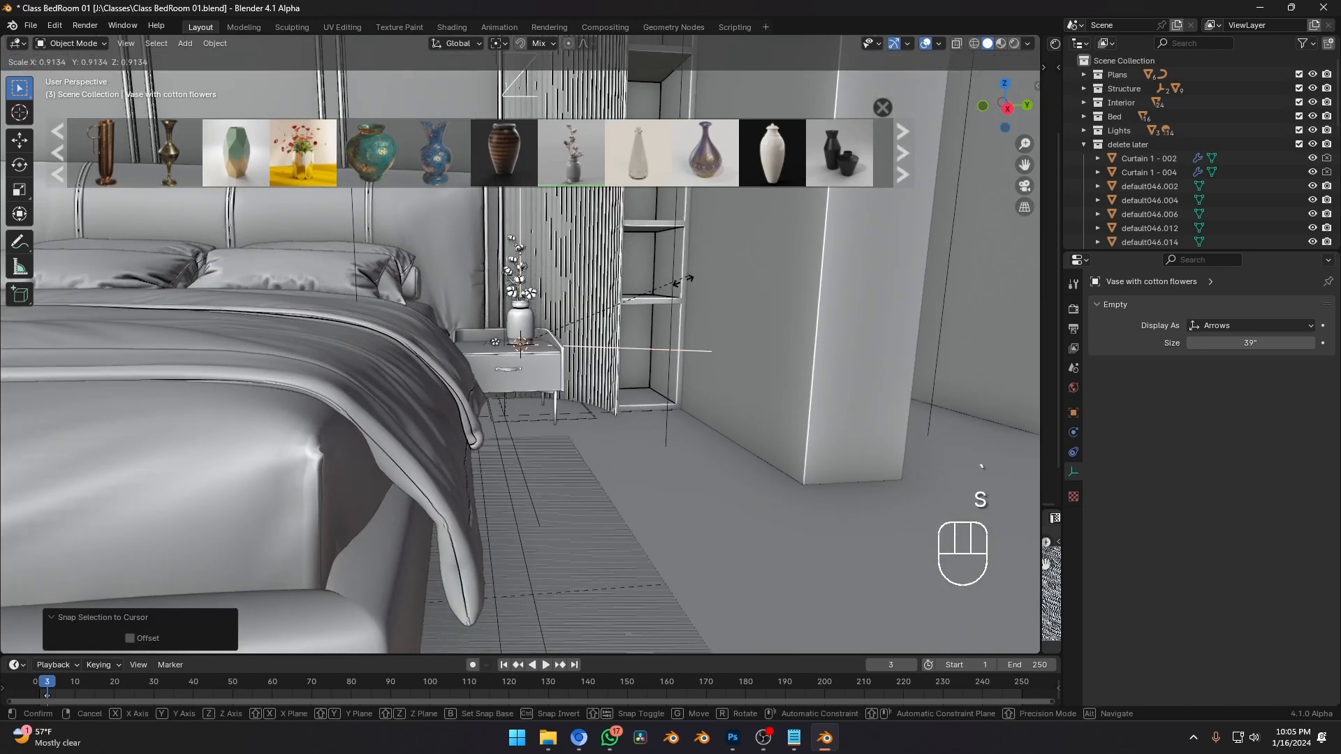
click(668, 290)
scroll(622, 330, up, 10)
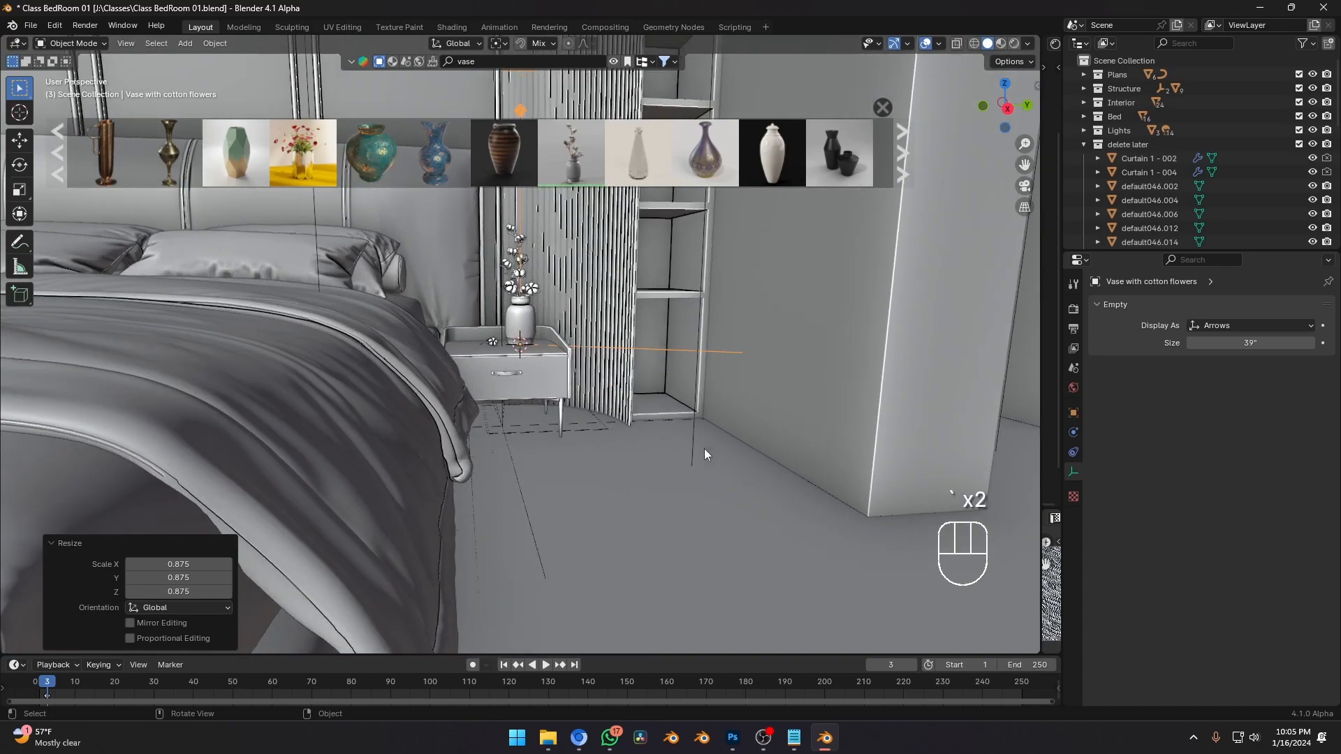
Move the cotton-flower vase 1.7453" along the Y axis on the bedside table.
key(g)
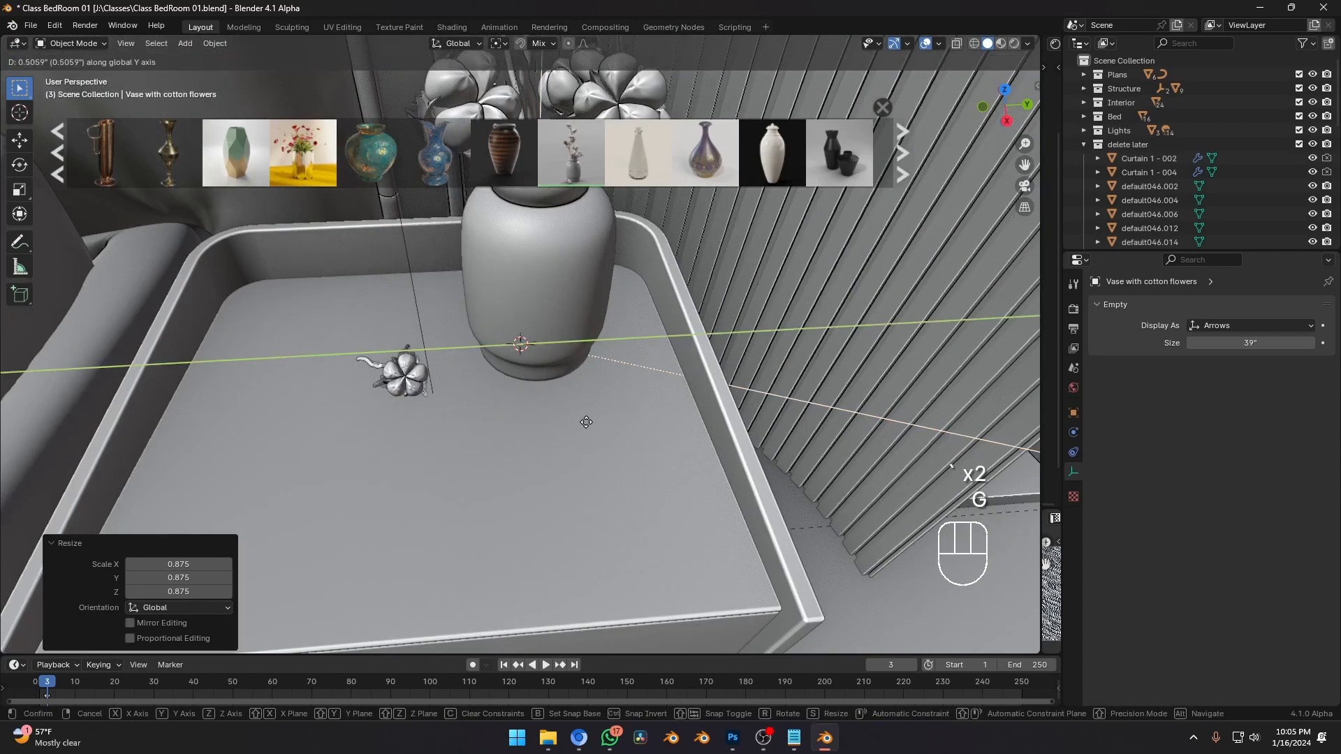
click(604, 420)
scroll(602, 413, down, 10)
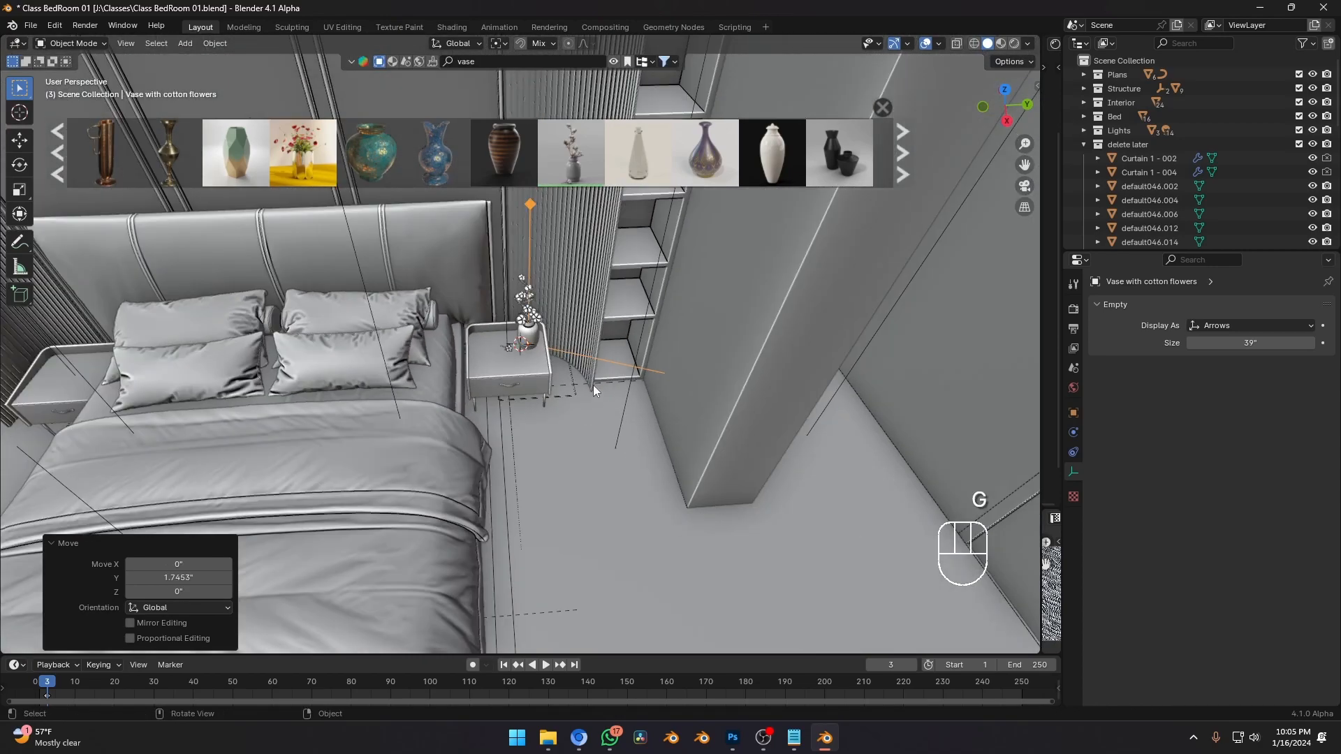
Browse further vase results for an asset that suits the open niche's shelves.
shift+middle_drag(592, 384, 493, 463)
scroll(492, 463, up, 3)
mouse_move(576, 184)
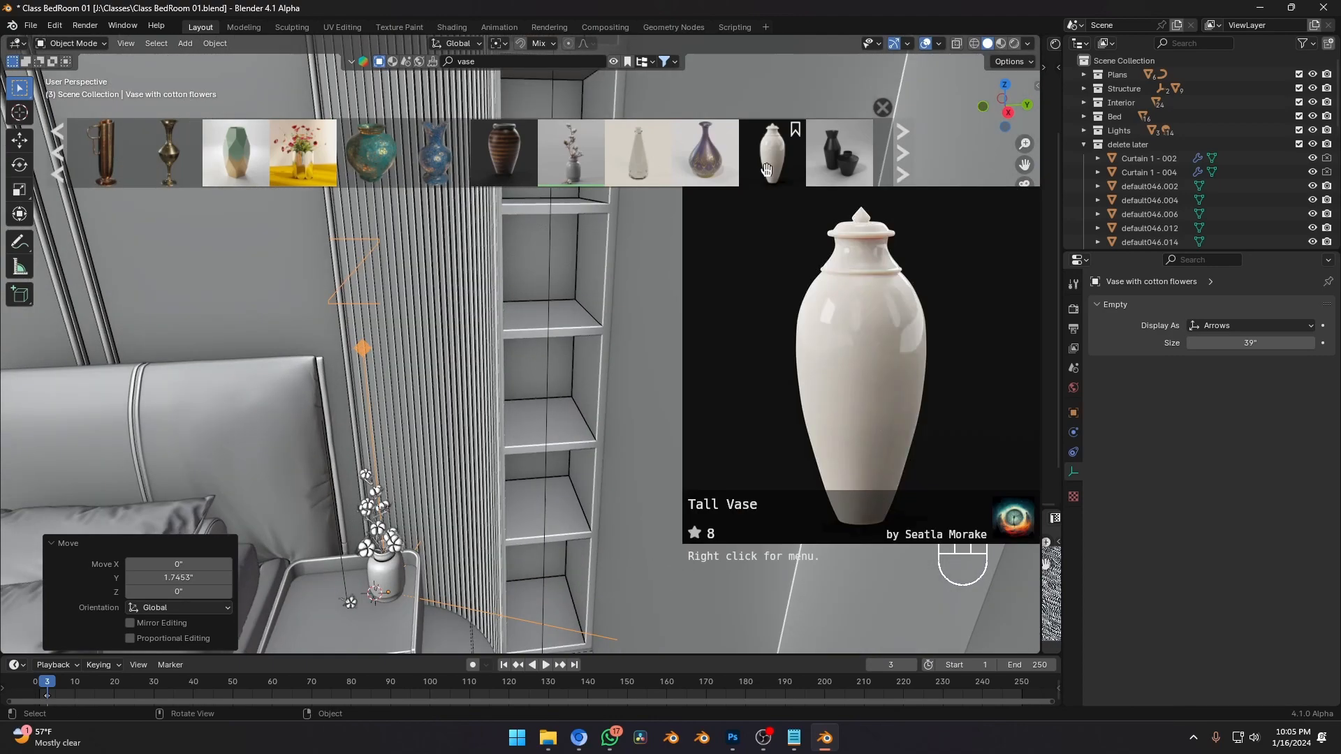
shift+middle_drag(652, 284, 532, 437)
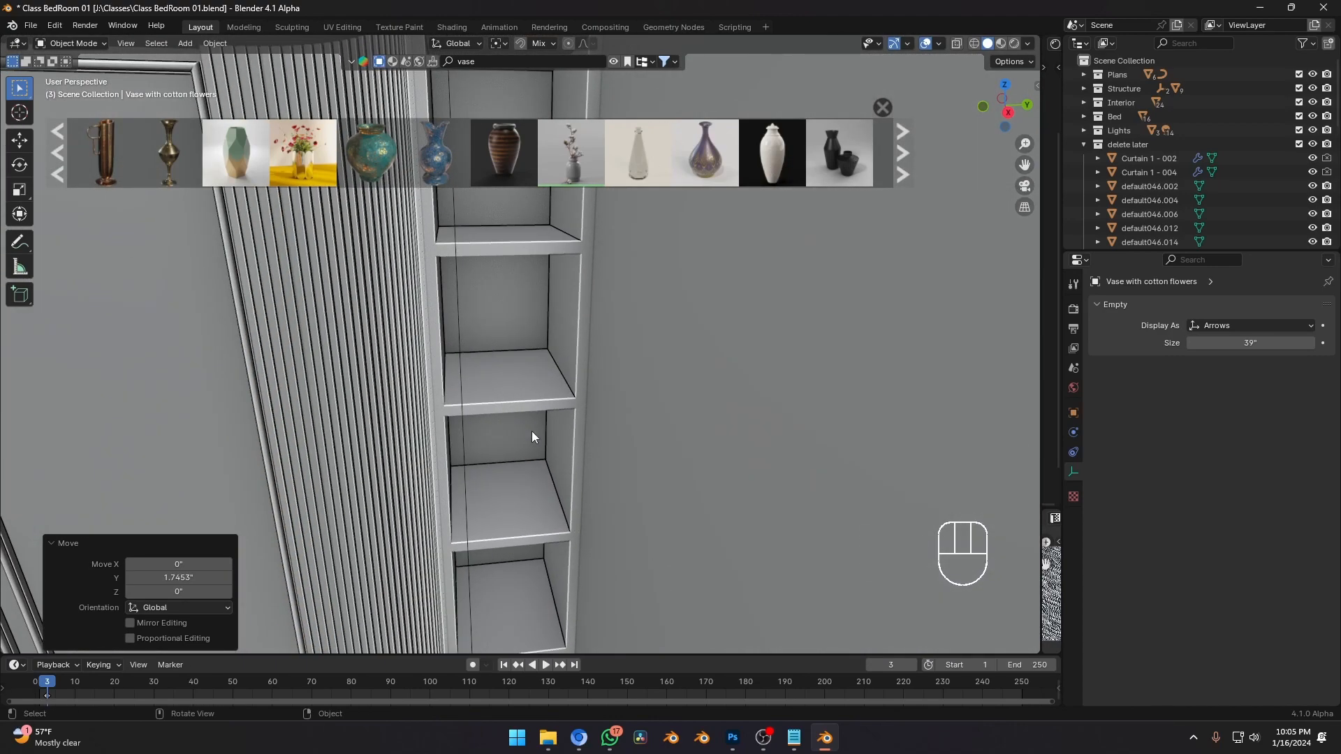
scroll(657, 151, down, 6)
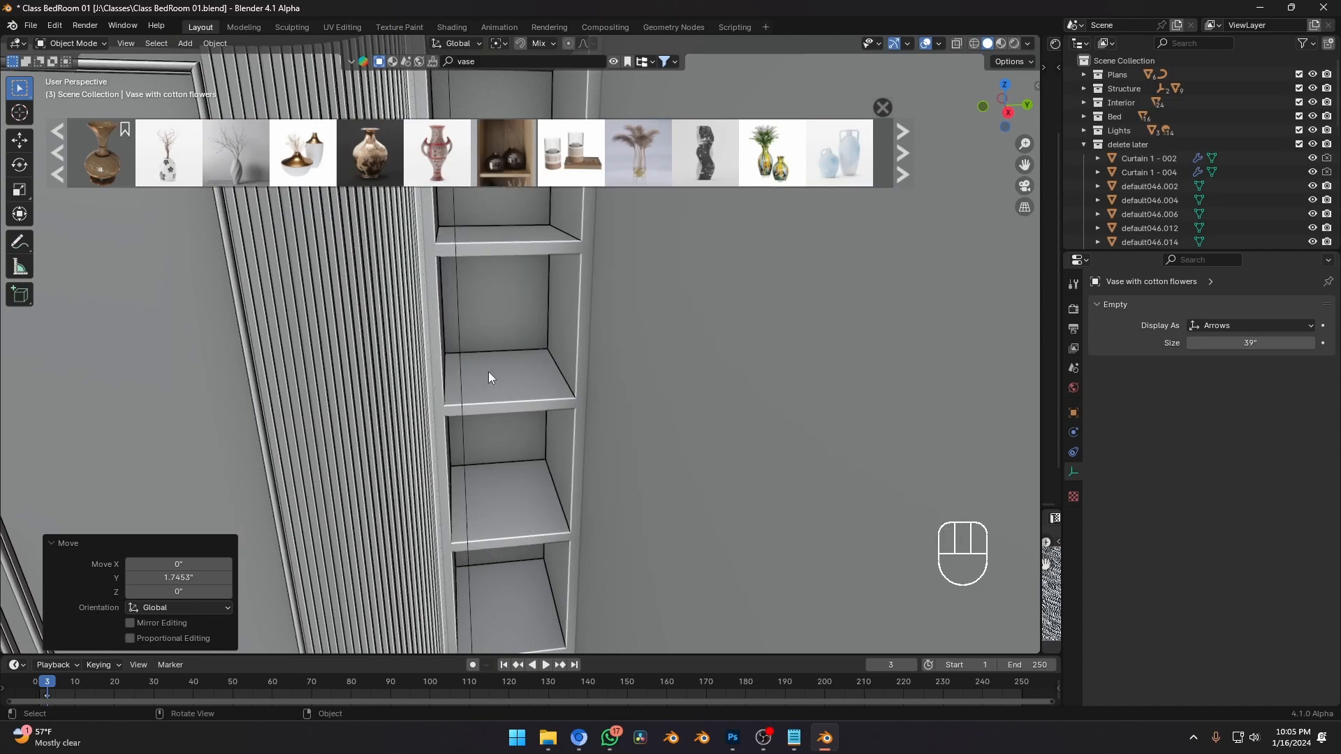
Inspect the bedside table near the curtains, then search the asset library for "photo" and browse the results.
shift+middle_drag(488, 372, 526, 329)
shift+middle_drag(527, 518, 565, 231)
key(shift+grave)
key(w)
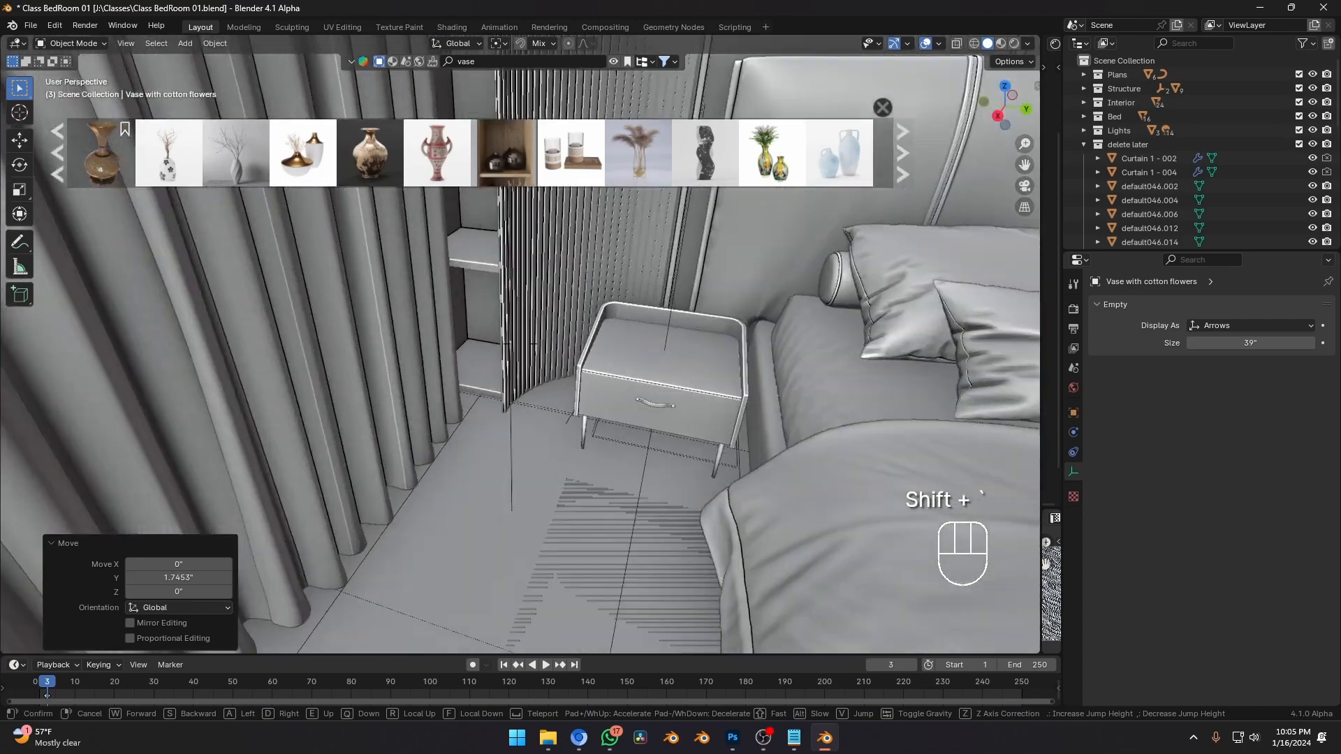
click(520, 344)
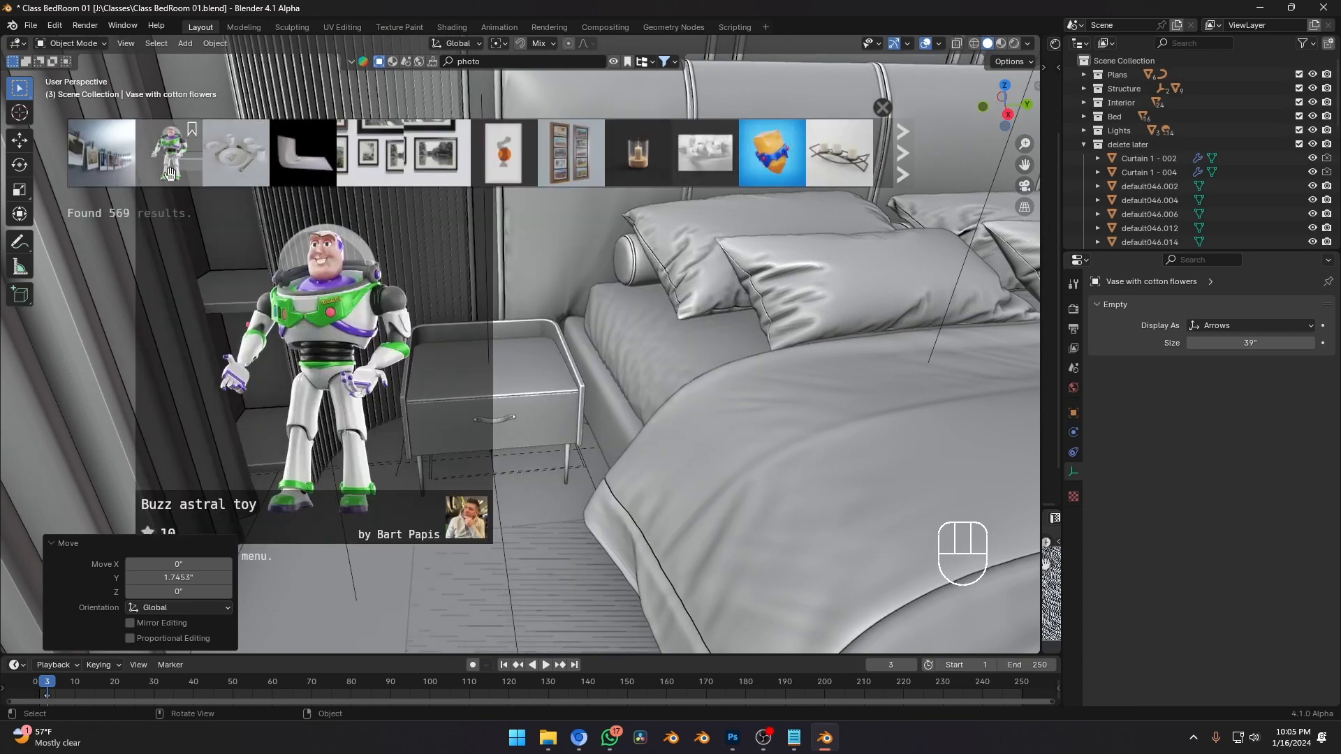
scroll(737, 189, down, 5)
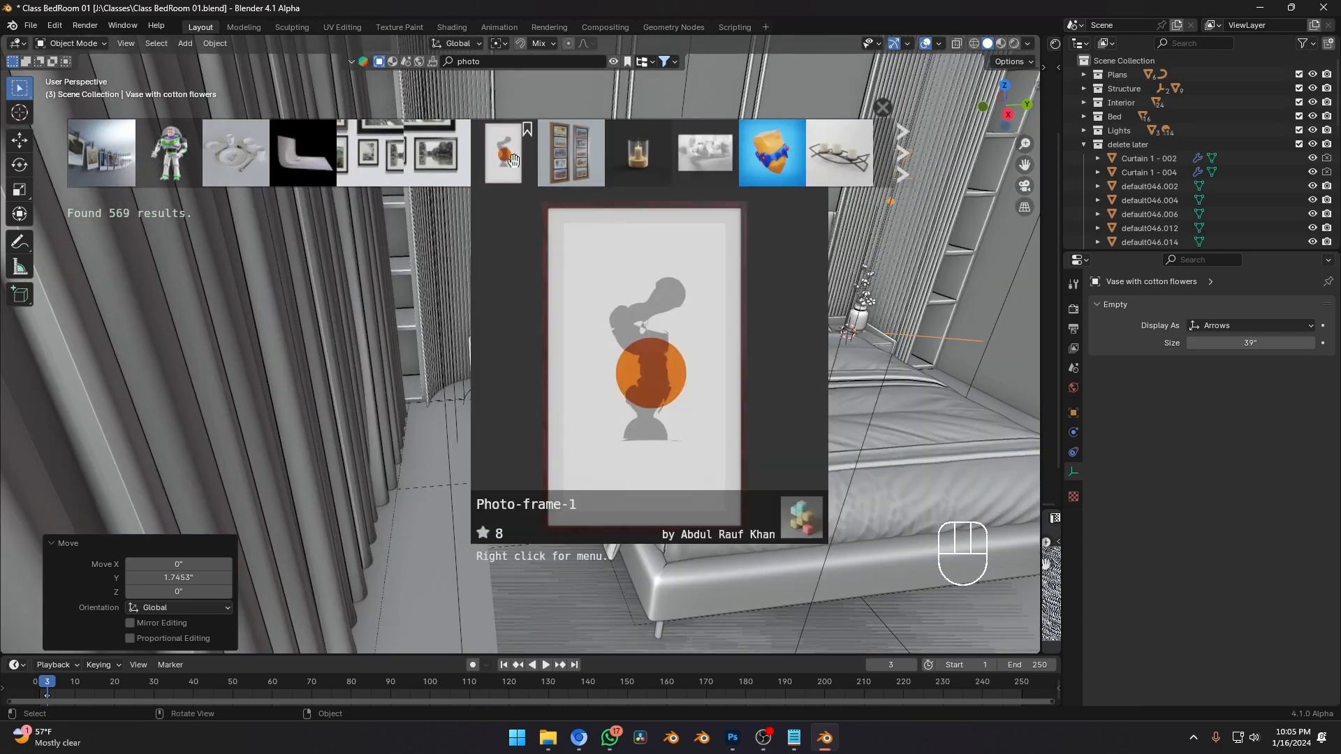
scroll(512, 160, down, 2)
scroll(513, 157, down, 6)
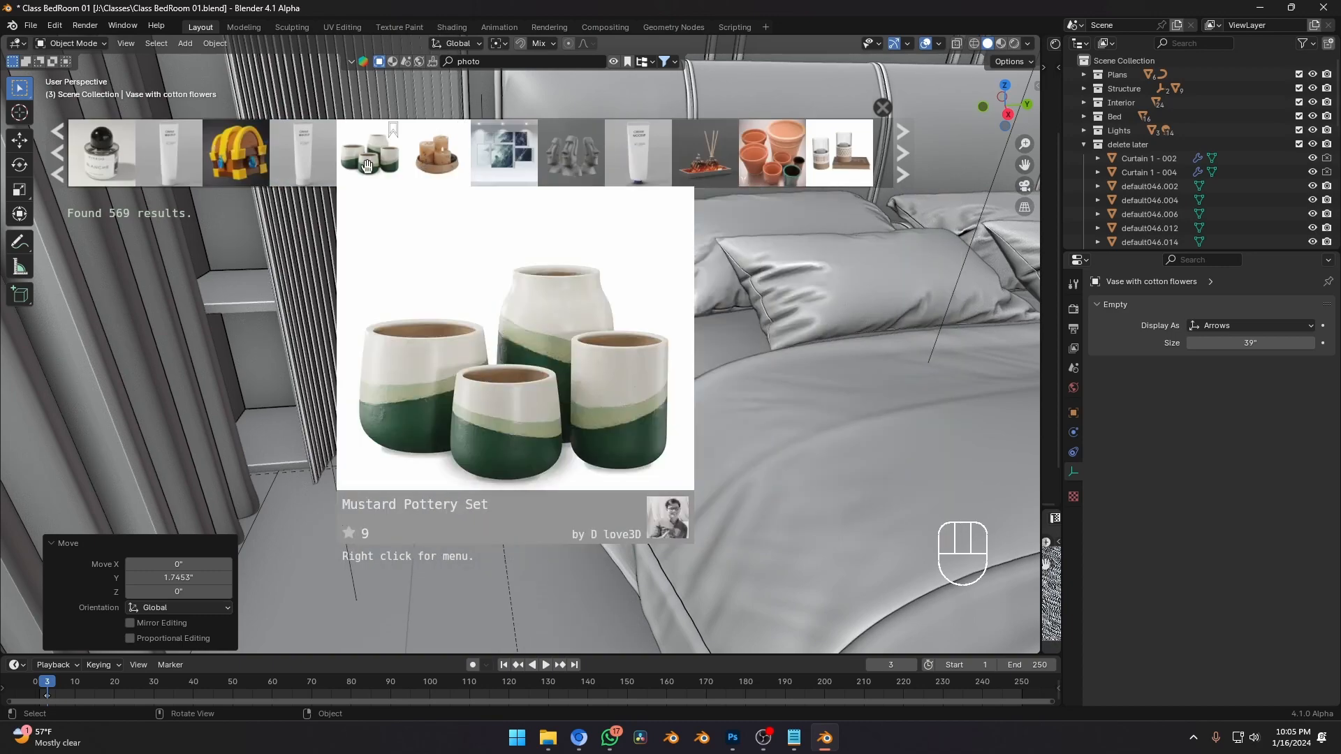
Place "Mustard Pottery Set" on a shelf of the open niche and browse more of the photo results.
shift+middle_drag(629, 294, 588, 391)
shift+middle_drag(461, 284, 298, 317)
drag(370, 157, 487, 259)
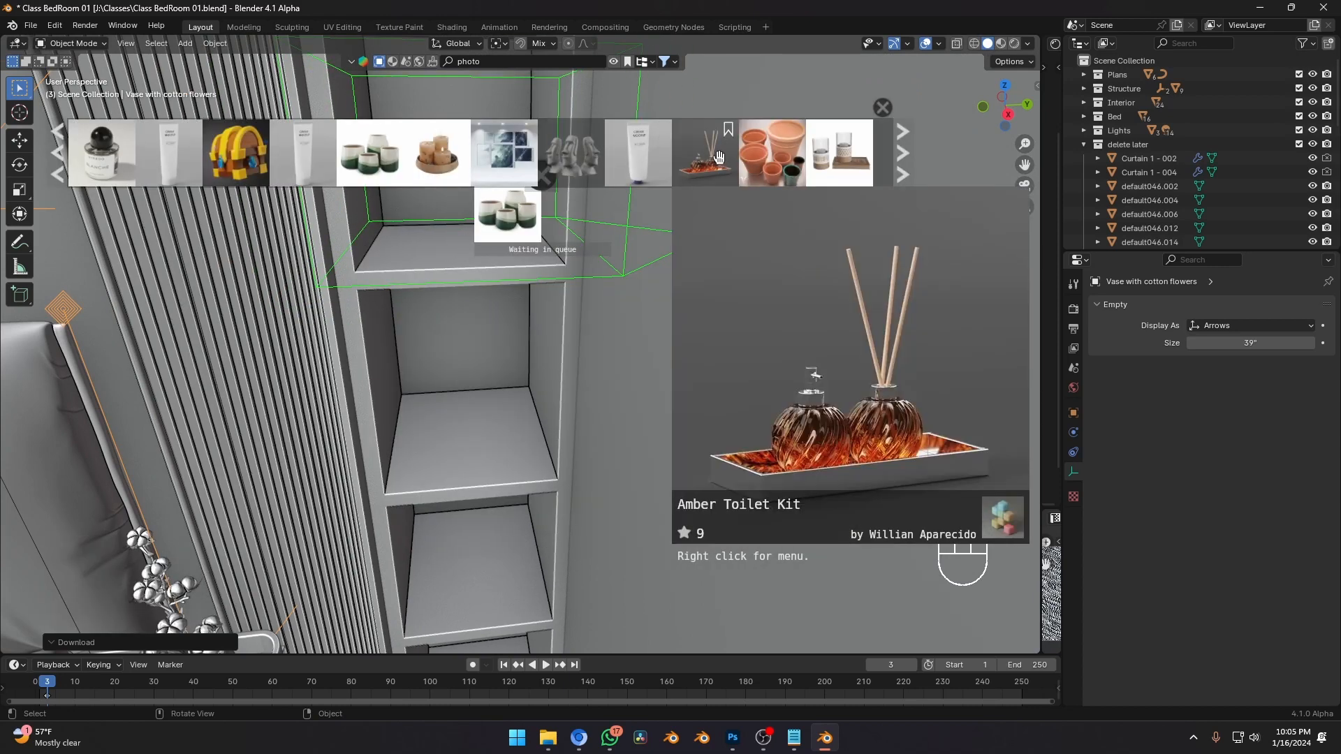
scroll(768, 155, down, 6)
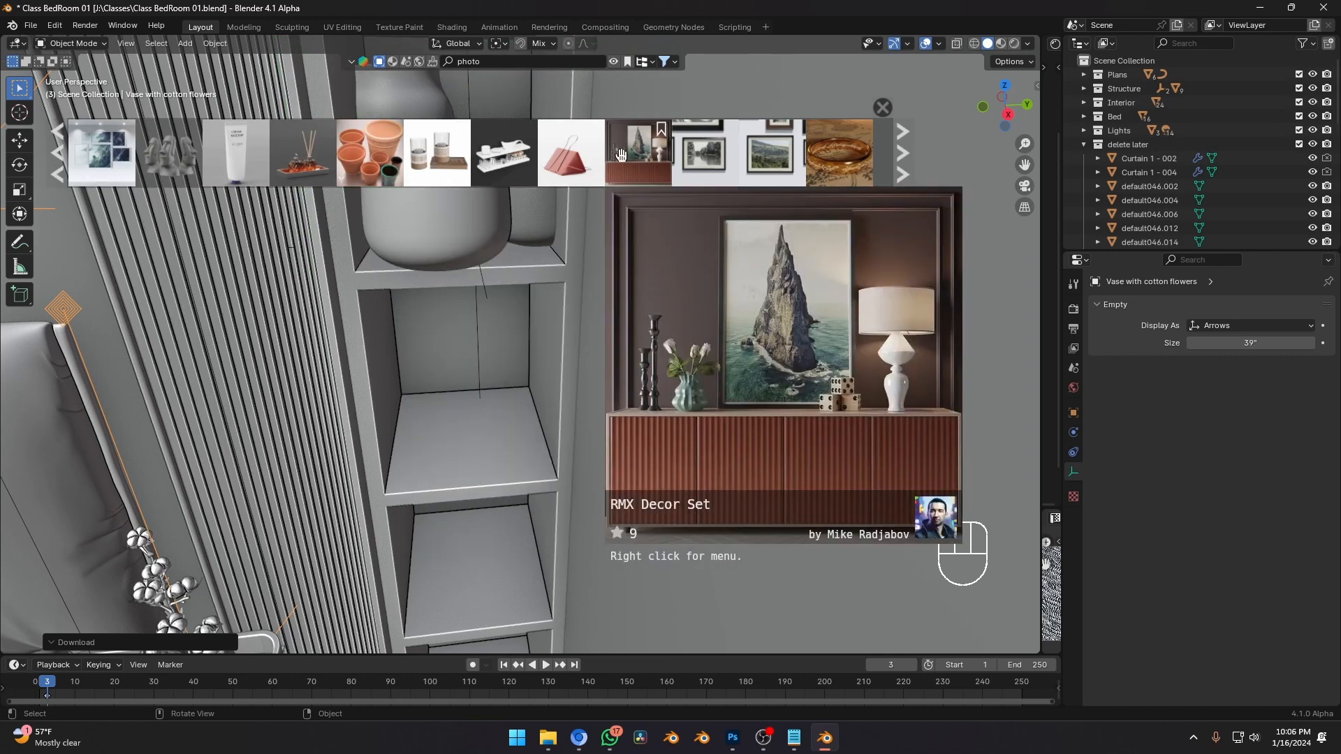
scroll(698, 157, down, 4)
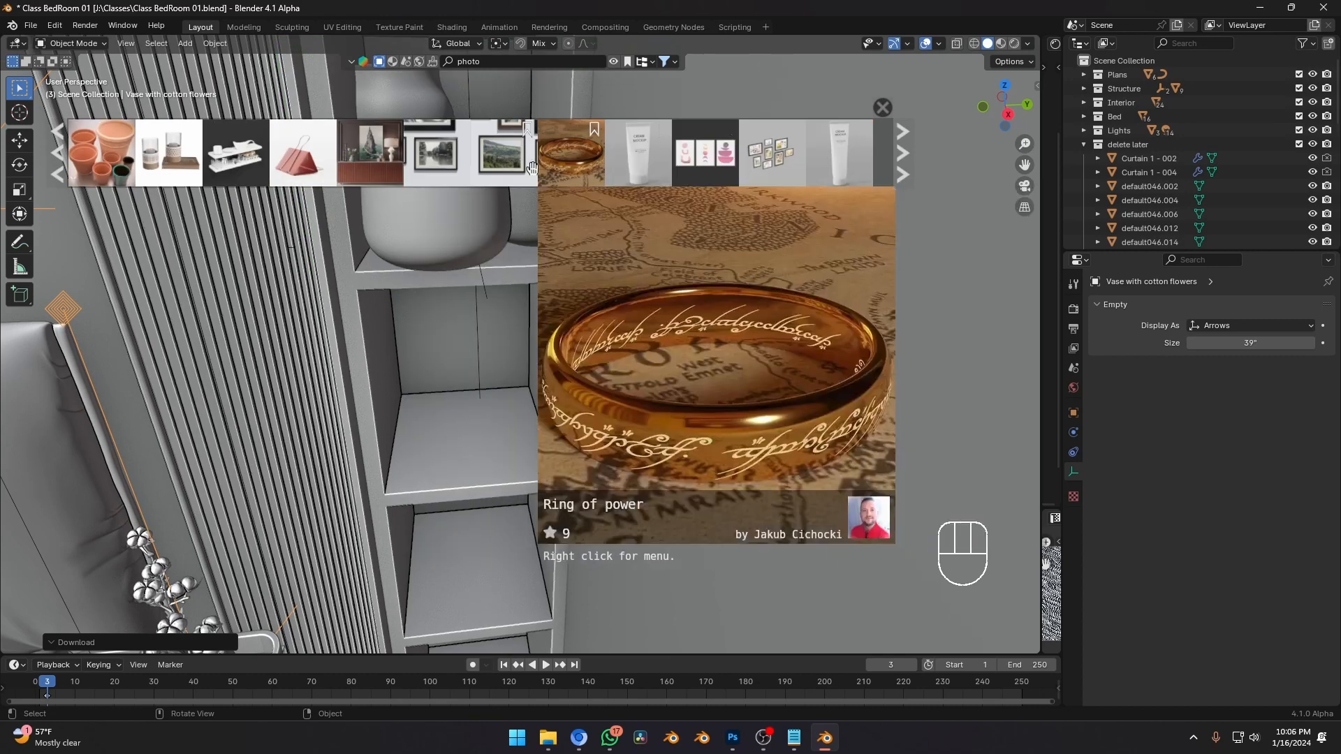
Scale the pottery set by its parent empty by 0.612 and again by 0.814, and rotate it about the Z axis.
shift+middle_drag(489, 295, 450, 399)
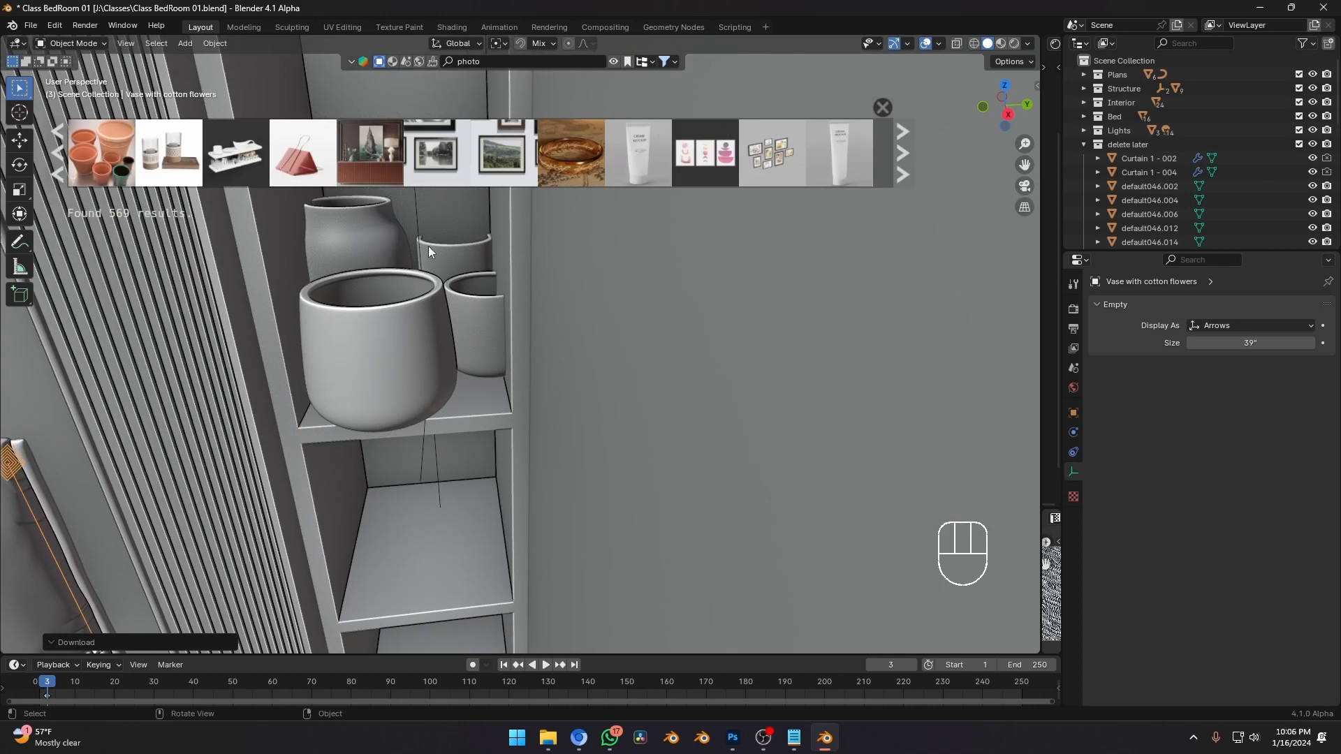
click(419, 222)
key(s)
click(542, 334)
key(r)
key(z)
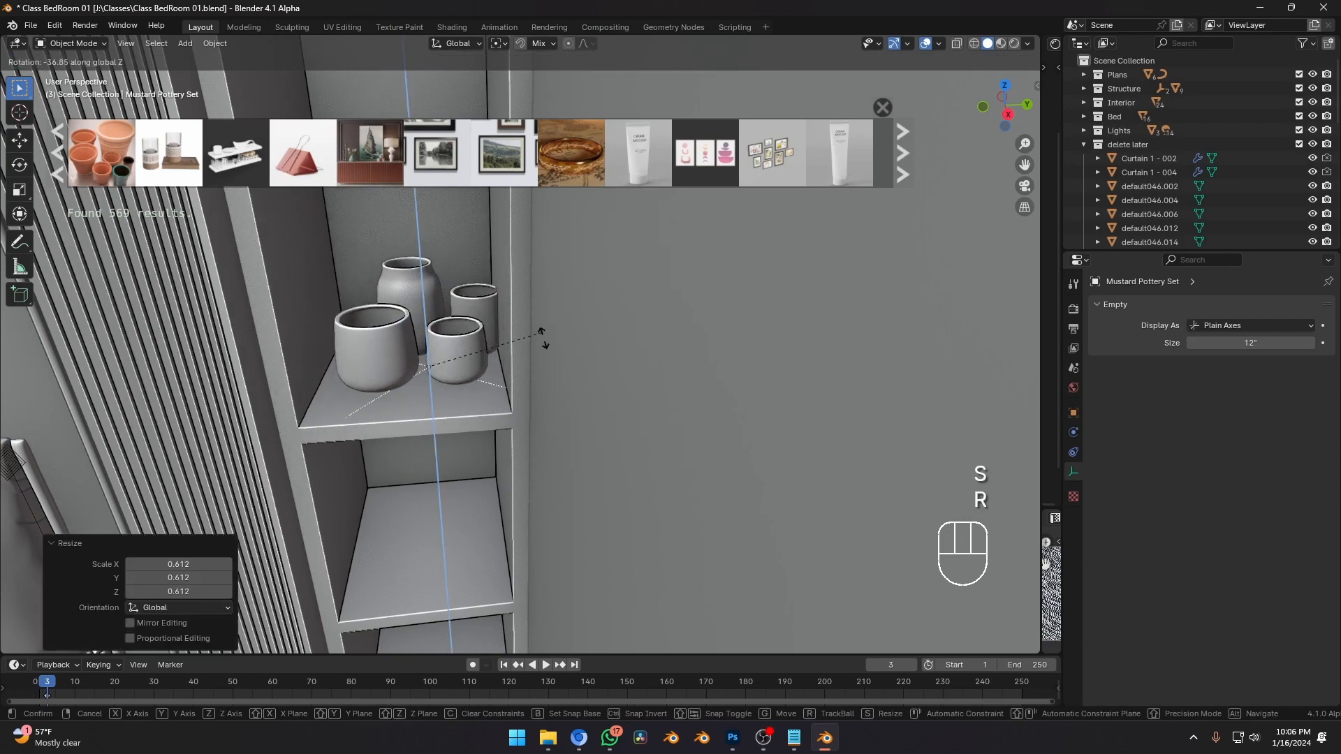
click(575, 339)
key(s)
click(586, 314)
Move the pottery set on its shelf 1.8089" in X and -0.91374" in Y, keeping its height.
key(g)
key(shift+z)
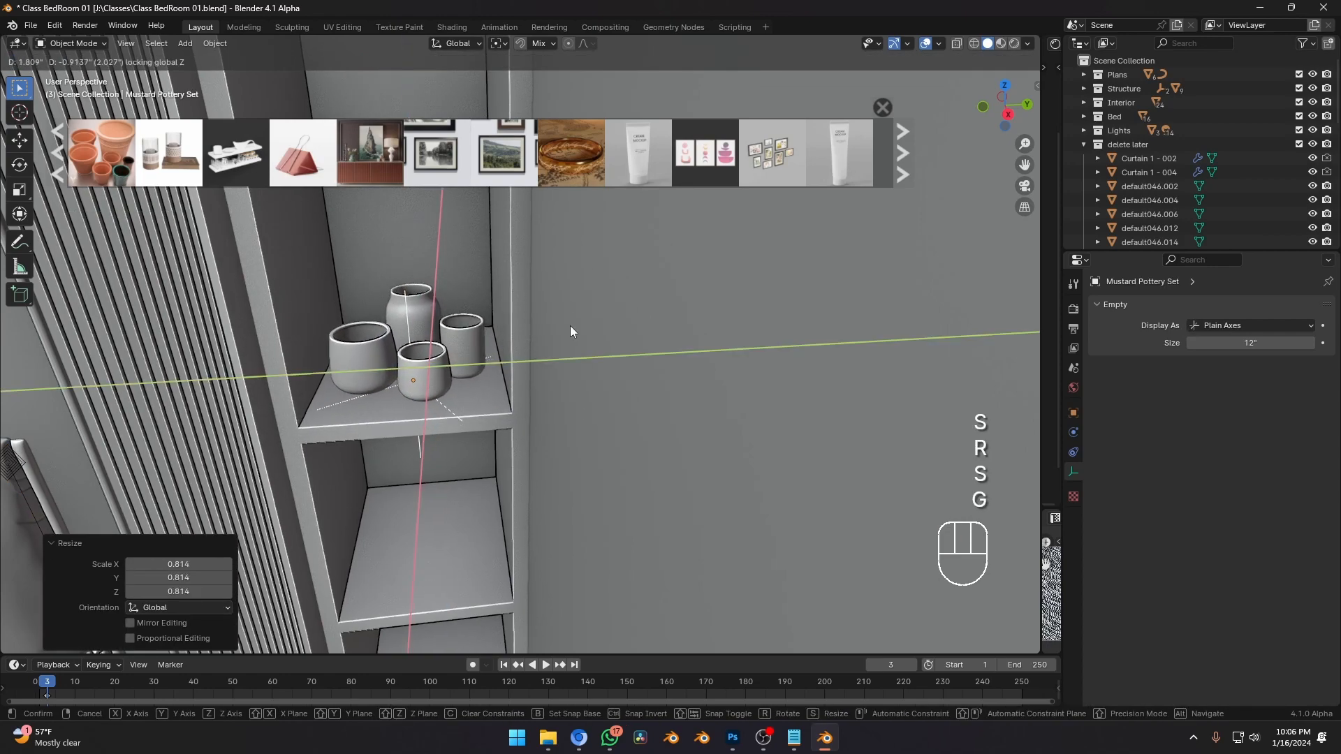
click(570, 327)
Place the "Photo frame 'anyframe'" asset with the black-and-white lake picture on the wall behind the bedside table near the curtains.
scroll(531, 352, down, 4)
middle_drag(511, 370, 454, 307)
scroll(433, 155, down, 2)
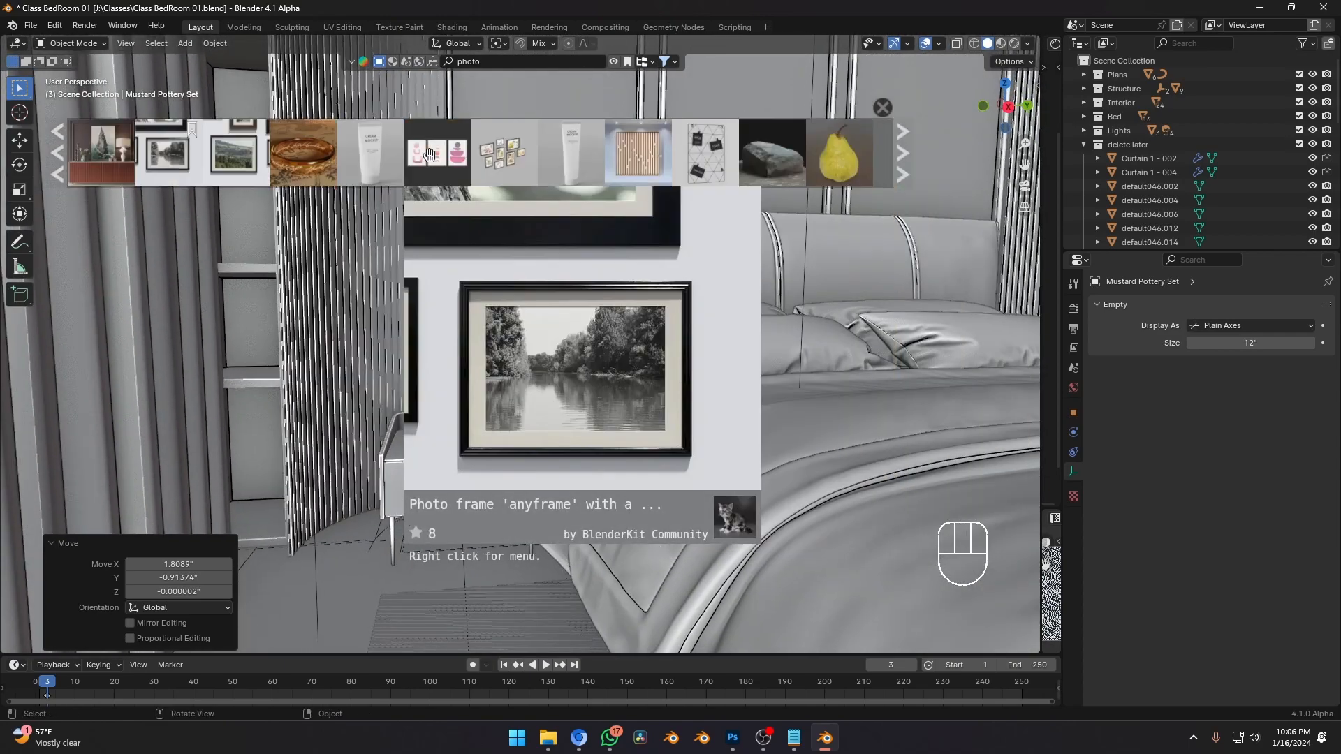
ctrl+middle_drag(492, 469, 500, 398)
shift+middle_drag(419, 412, 517, 417)
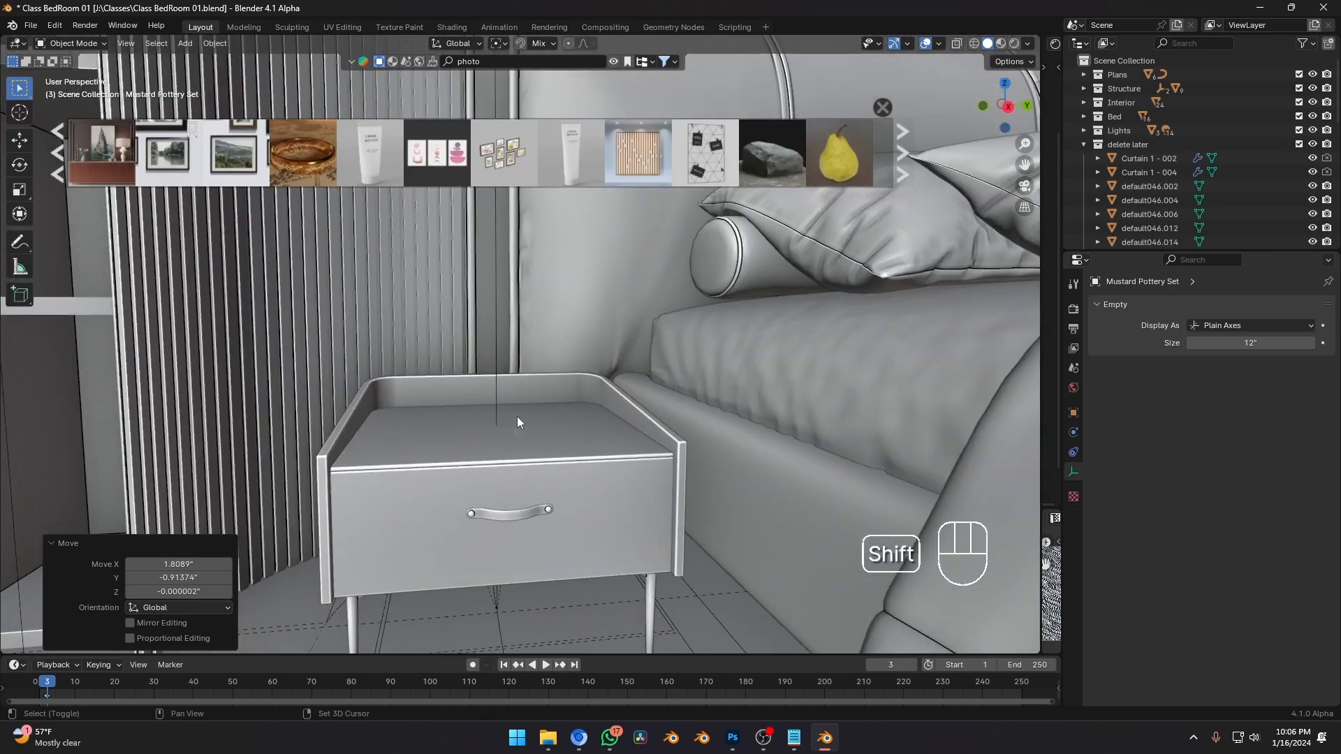
mouse_move(233, 168)
drag(168, 157, 493, 320)
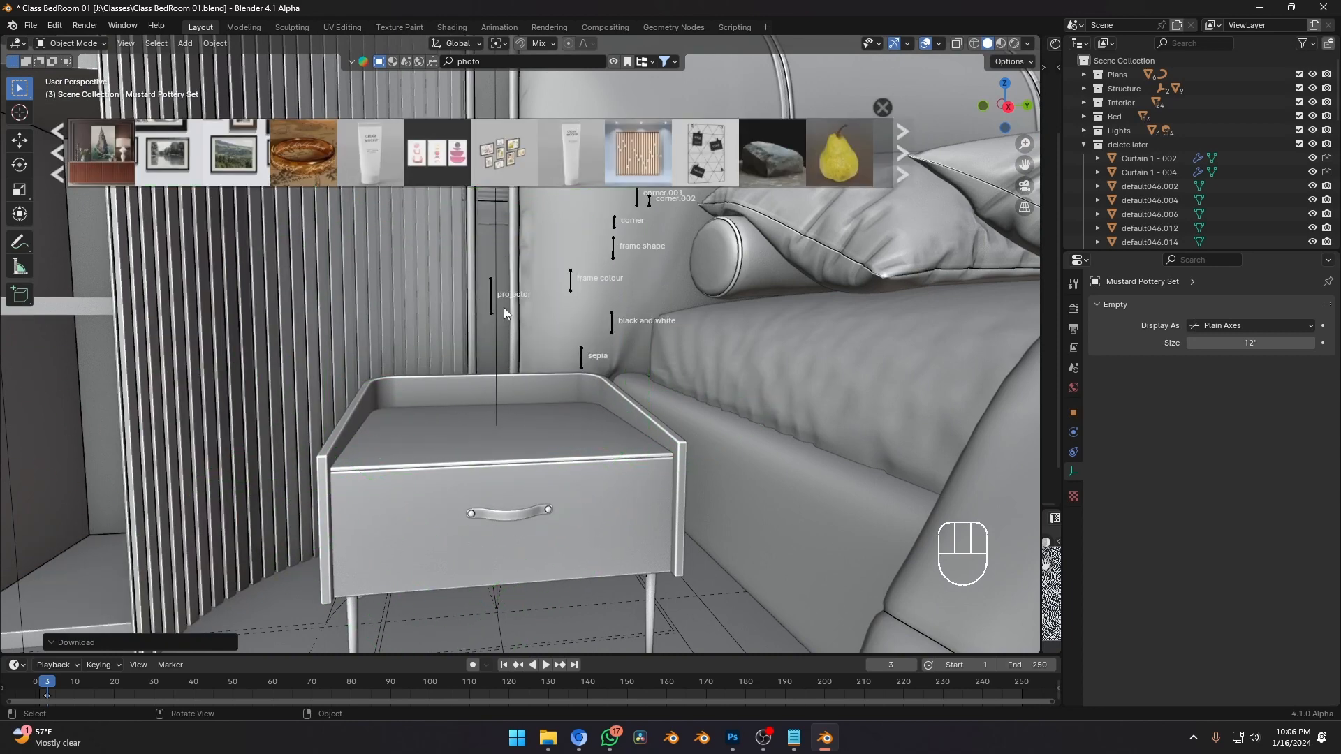
shift+middle_drag(505, 307, 487, 334)
click(496, 324)
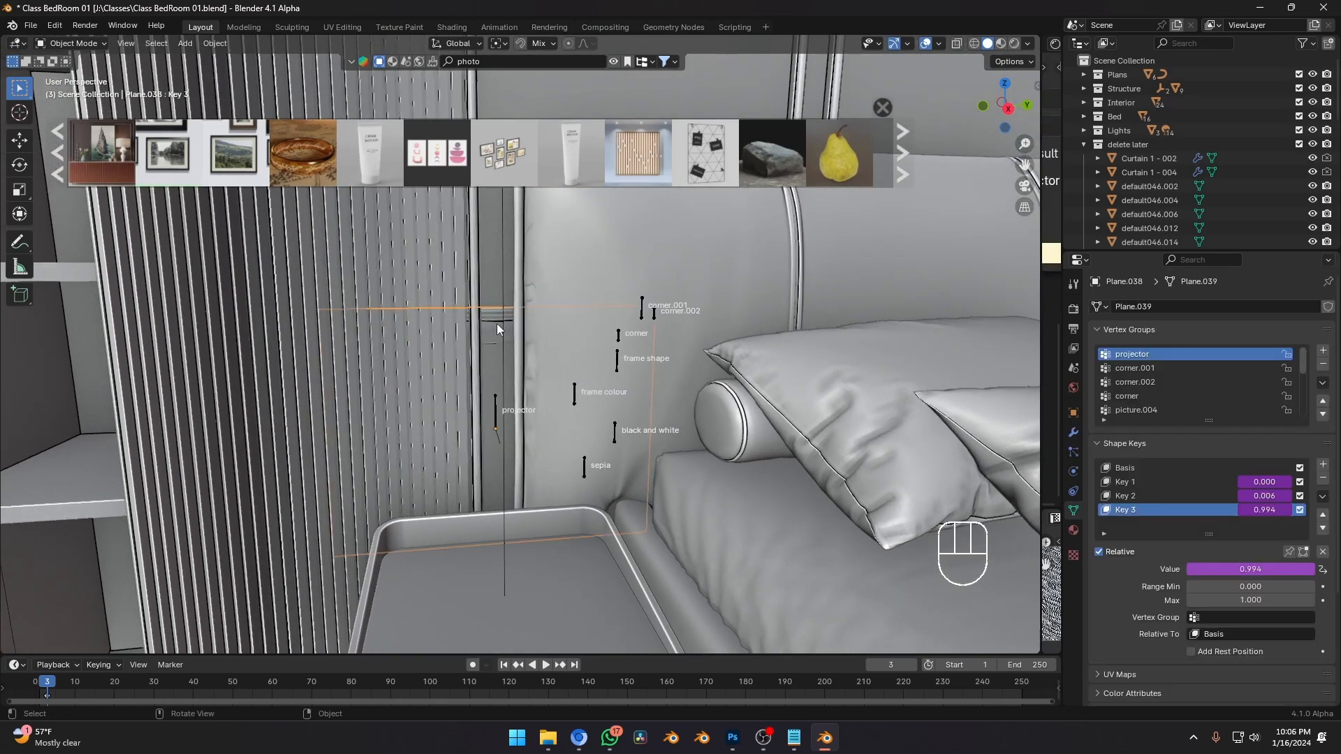
key(g)
right_click(389, 289)
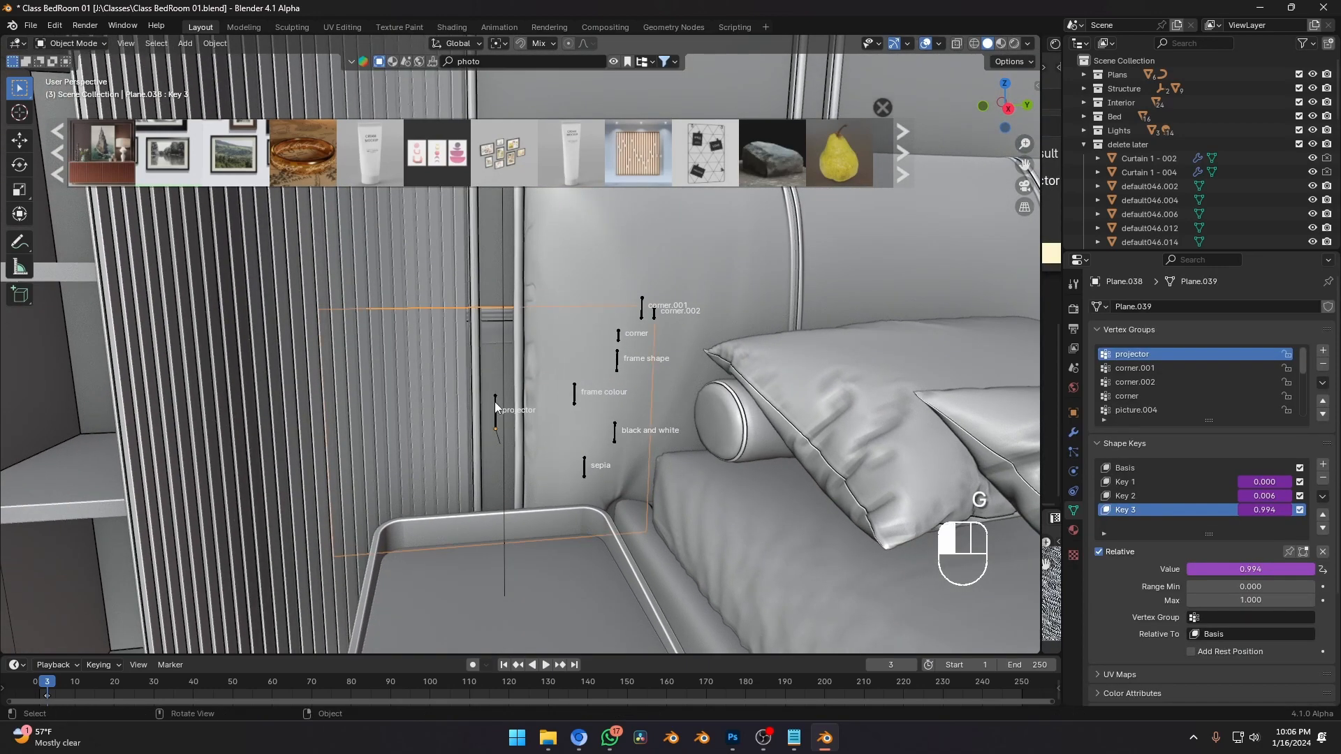
click(495, 407)
key(g)
right_click(436, 410)
Move the whole photo frame by its parent empty away from the wall to stand over the bedside table.
click(501, 438)
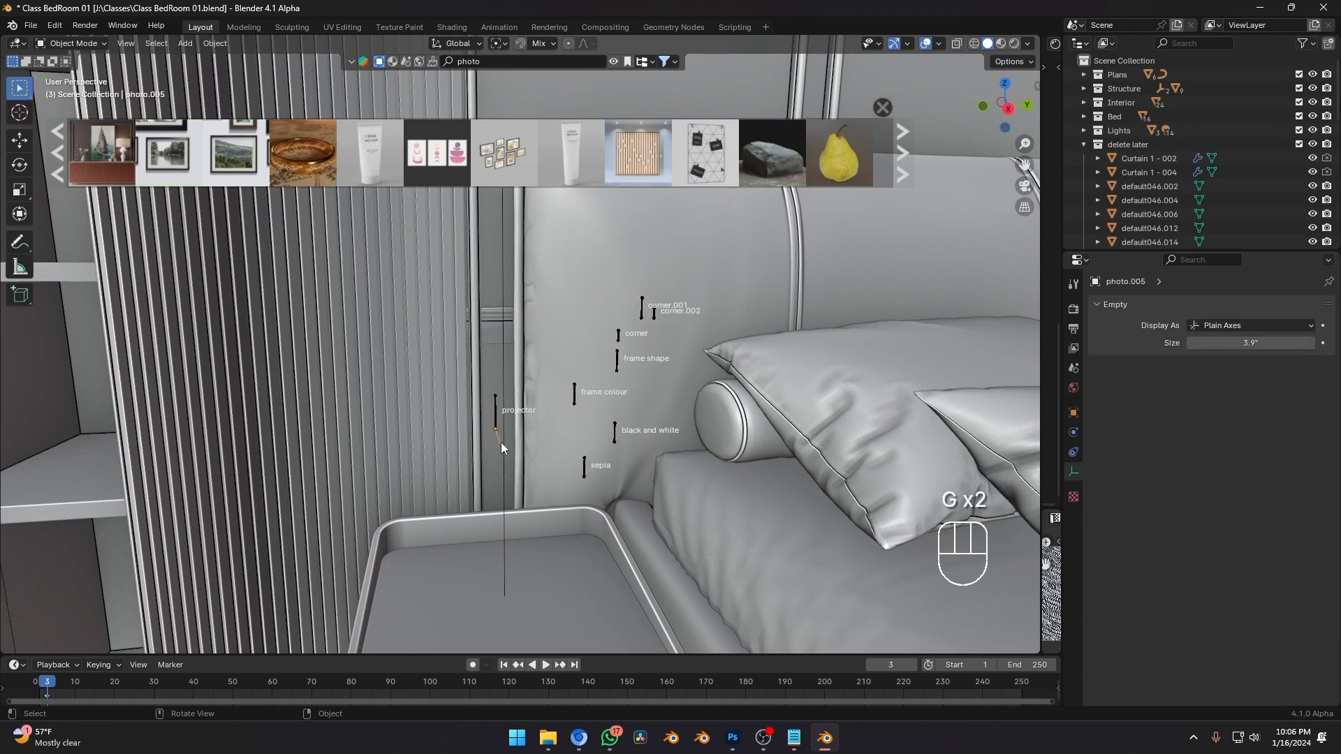
key(g)
right_click(462, 334)
scroll(516, 447, down, 4)
middle_drag(538, 496, 569, 518)
key(g)
key(x)
right_click(594, 526)
key(grave)
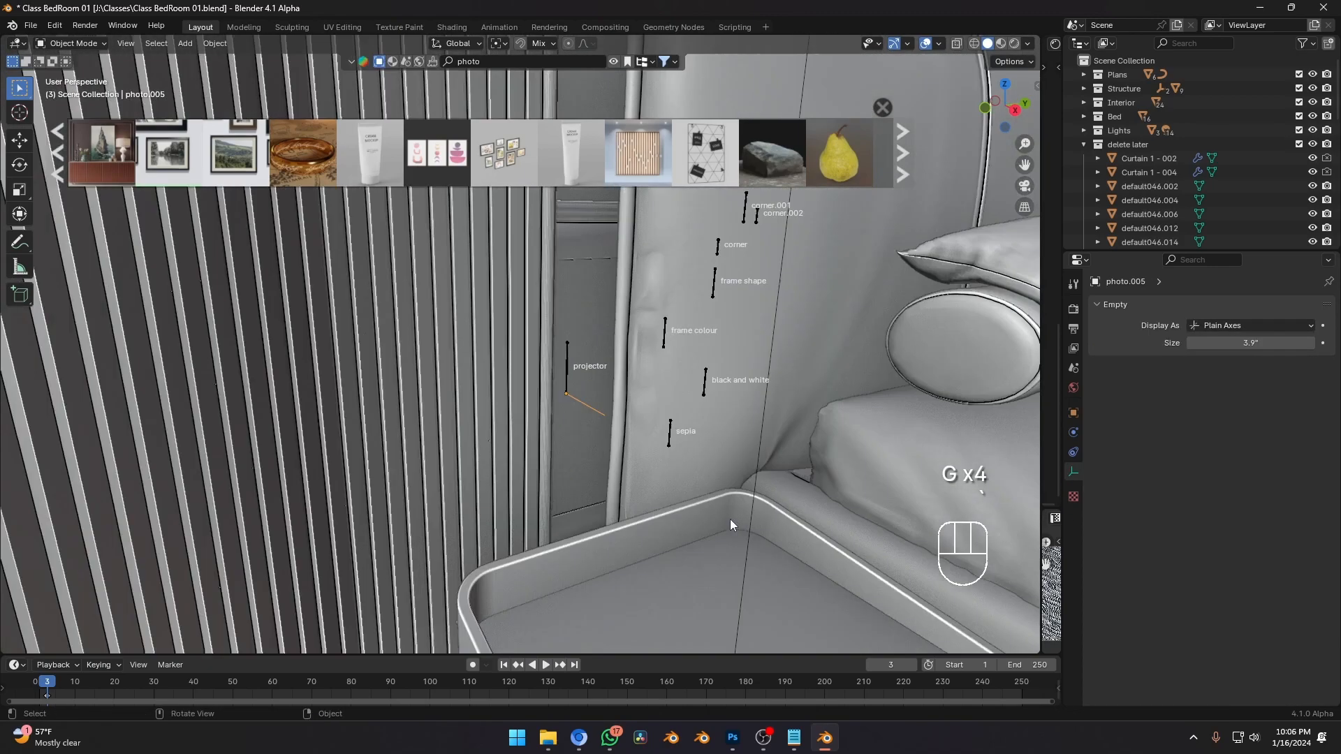
key(g)
middle_drag(699, 505, 584, 405)
right_click(614, 482)
scroll(597, 434, down, 3)
scroll(601, 433, down, 5)
key(g)
click(520, 487)
Scale the photo frame by its parent empty by 0.494.
scroll(569, 433, up, 4)
key(s)
click(549, 397)
scroll(566, 392, up, 3)
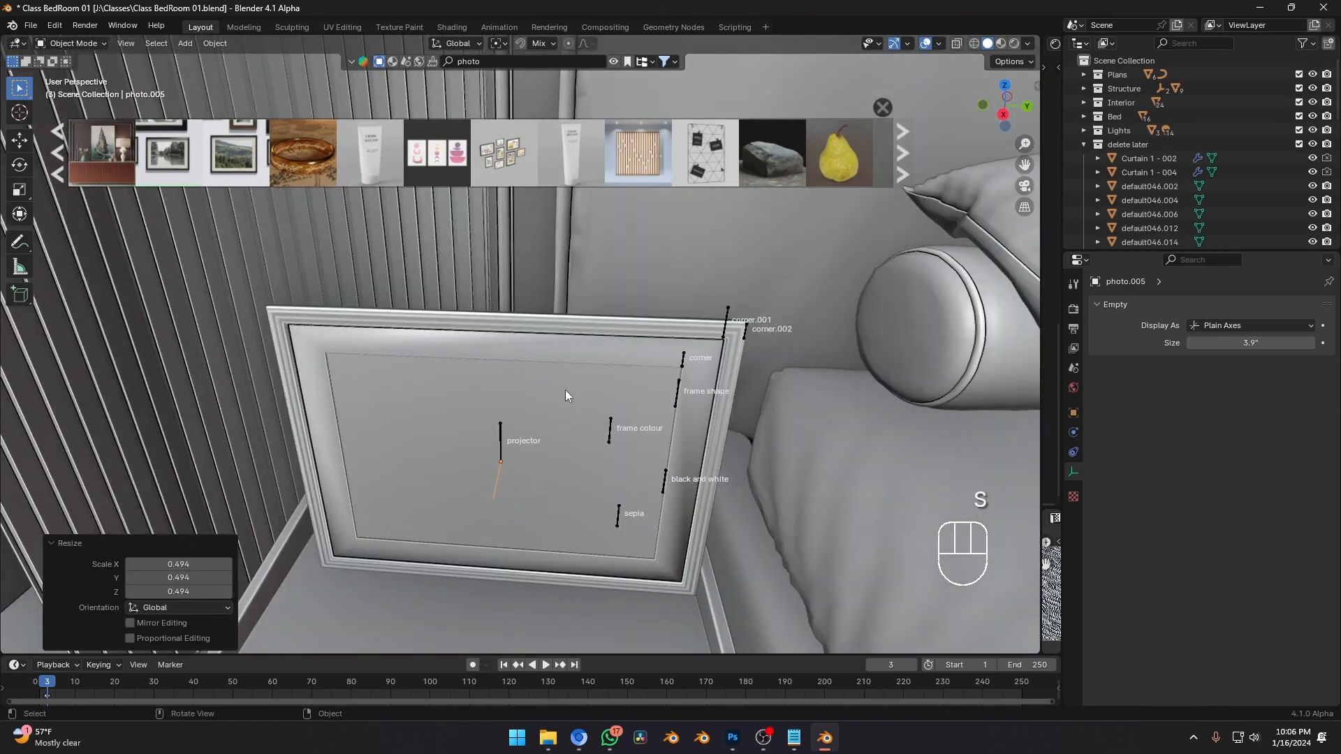
Close the asset bar and put the photo frame's armature into Pose Mode.
key(shift+space)
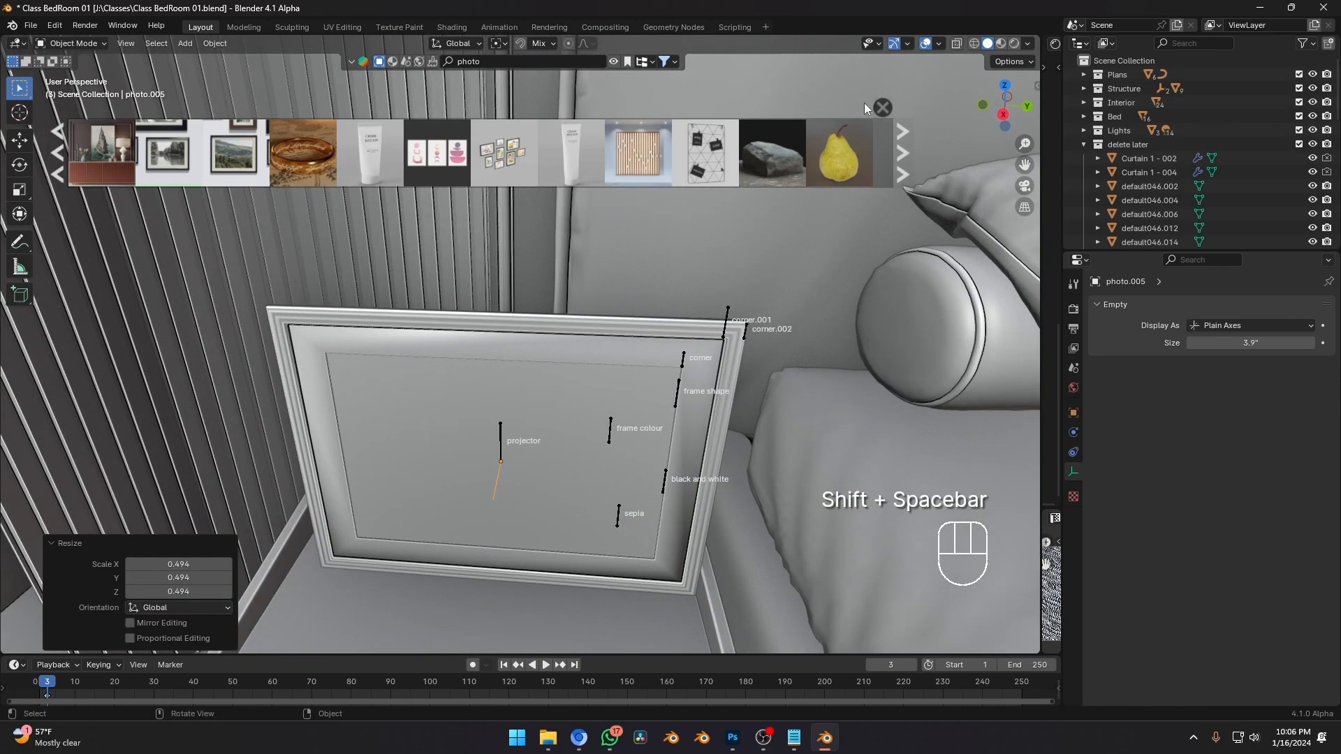
click(881, 107)
shift+middle_drag(726, 313, 659, 262)
click(658, 264)
middle_drag(657, 351, 644, 311)
key(Tab)
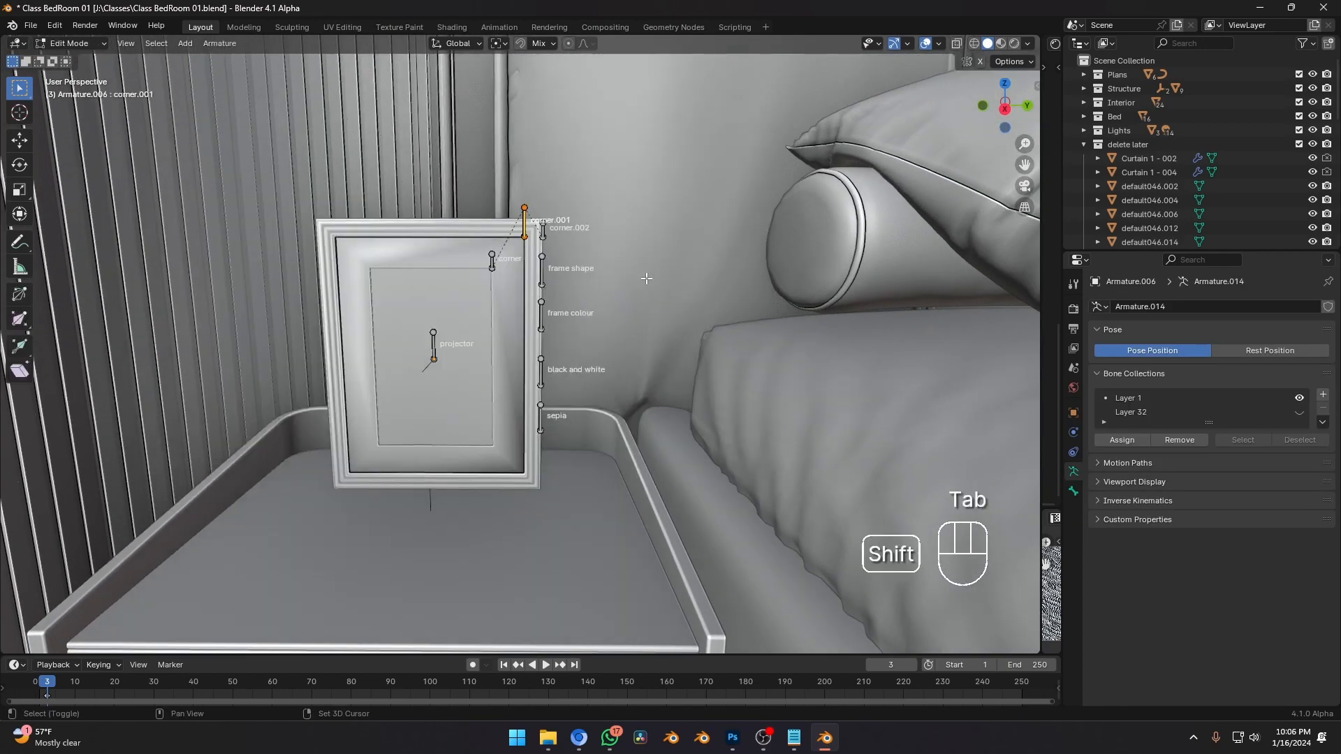
scroll(644, 300, up, 4)
key(Tab)
scroll(622, 315, down, 5)
scroll(603, 254, up, 3)
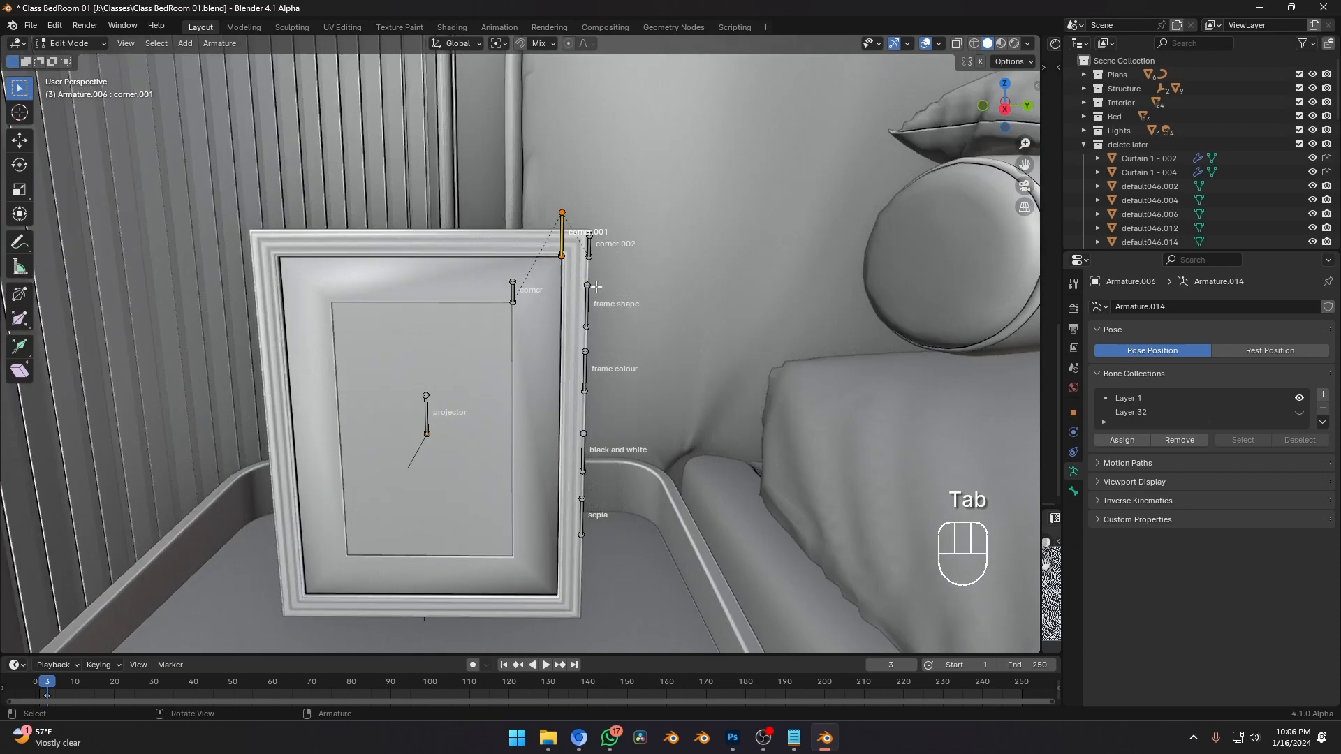
click(97, 45)
click(72, 90)
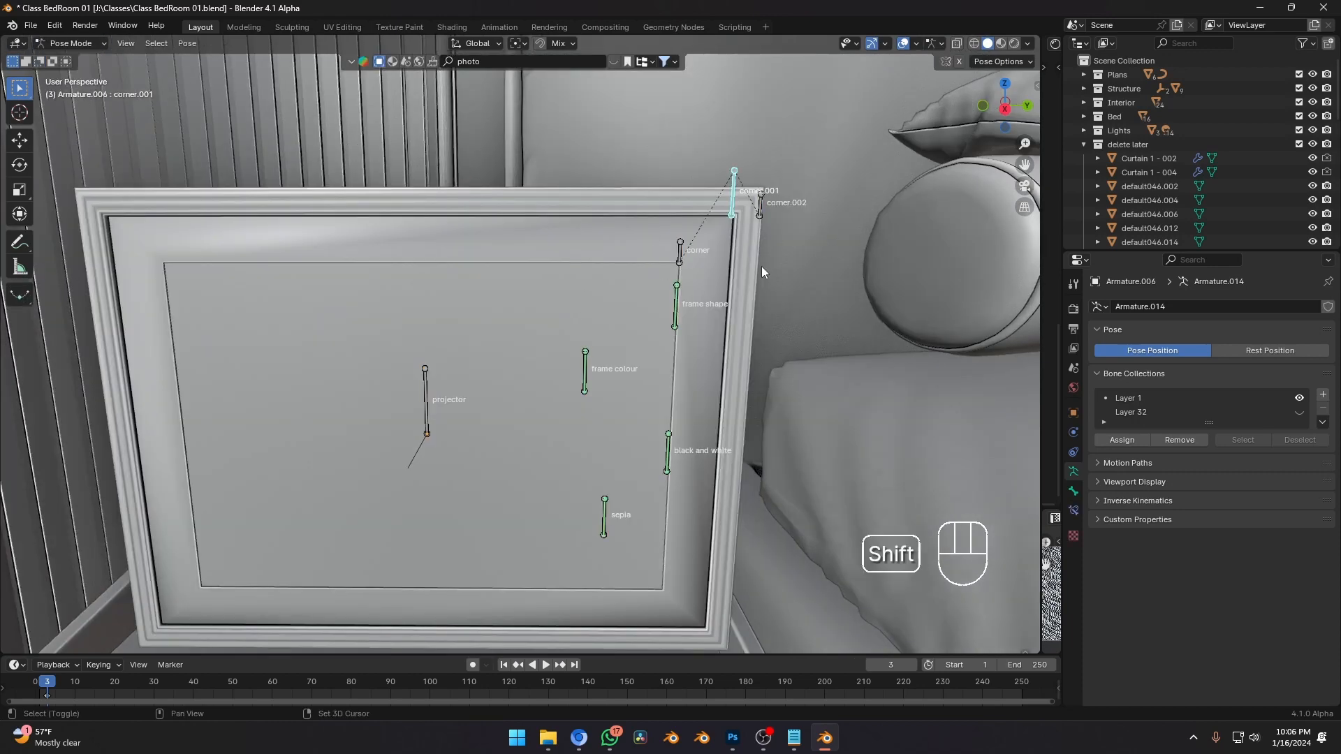
Try moving the corner.002 bone to change the outer moulding of the photo frame.
shift+middle_drag(761, 266, 719, 264)
click(718, 209)
key(g)
key(g)
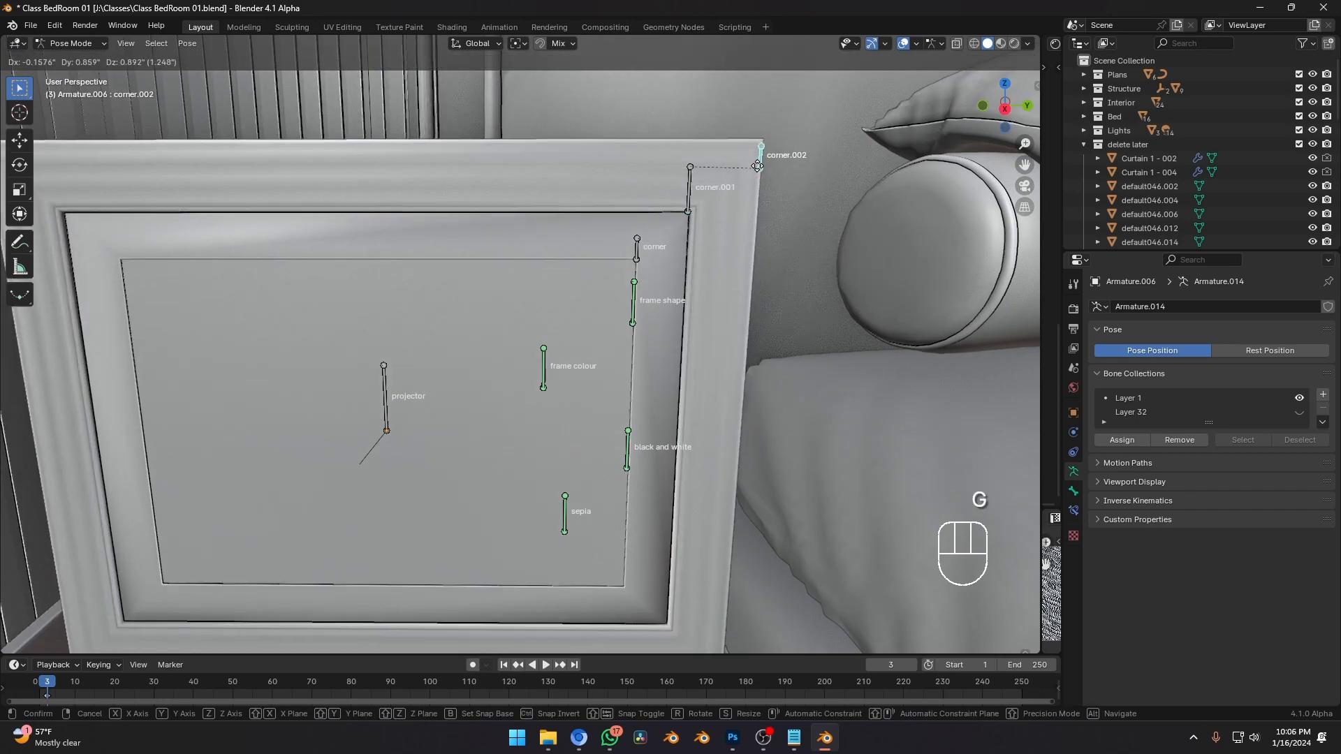
key(g)
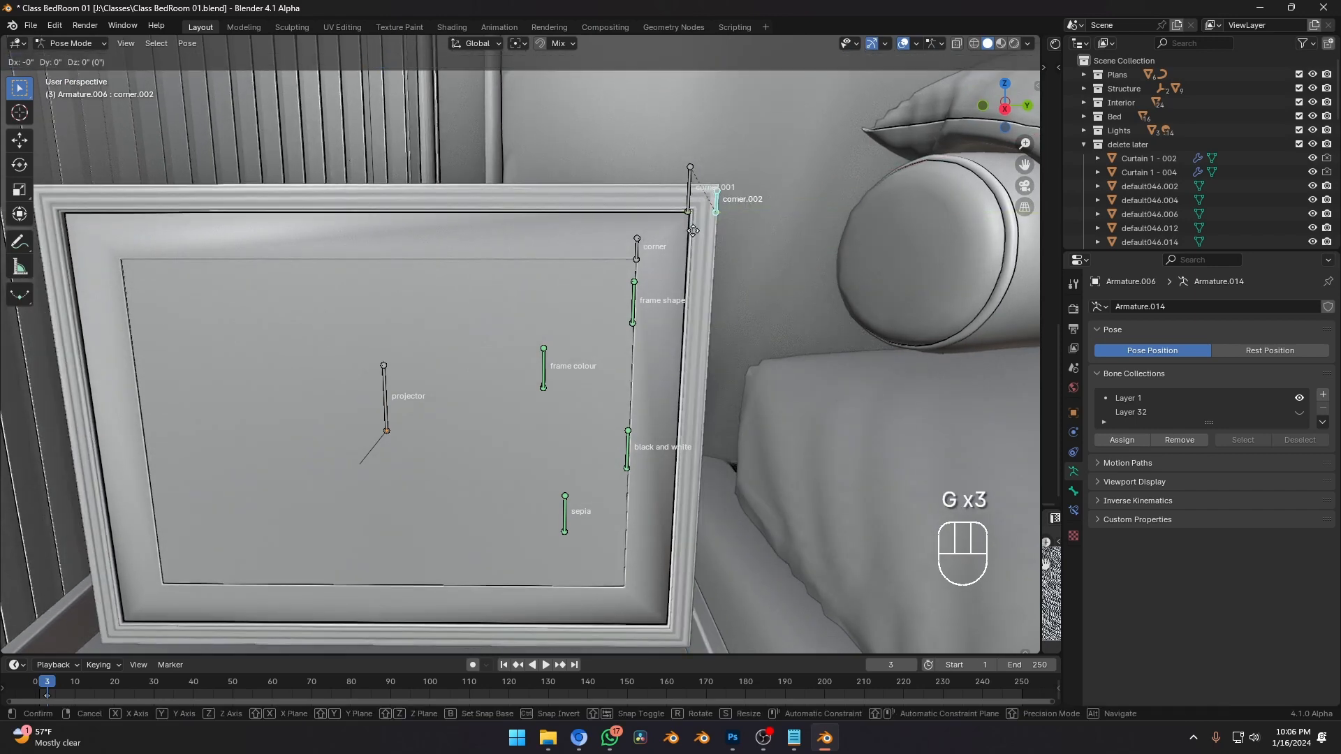
key(g)
right_click(721, 128)
Try moving the corner.001 and corner bones to resize the photo frame and its picture opening.
click(693, 170)
key(g)
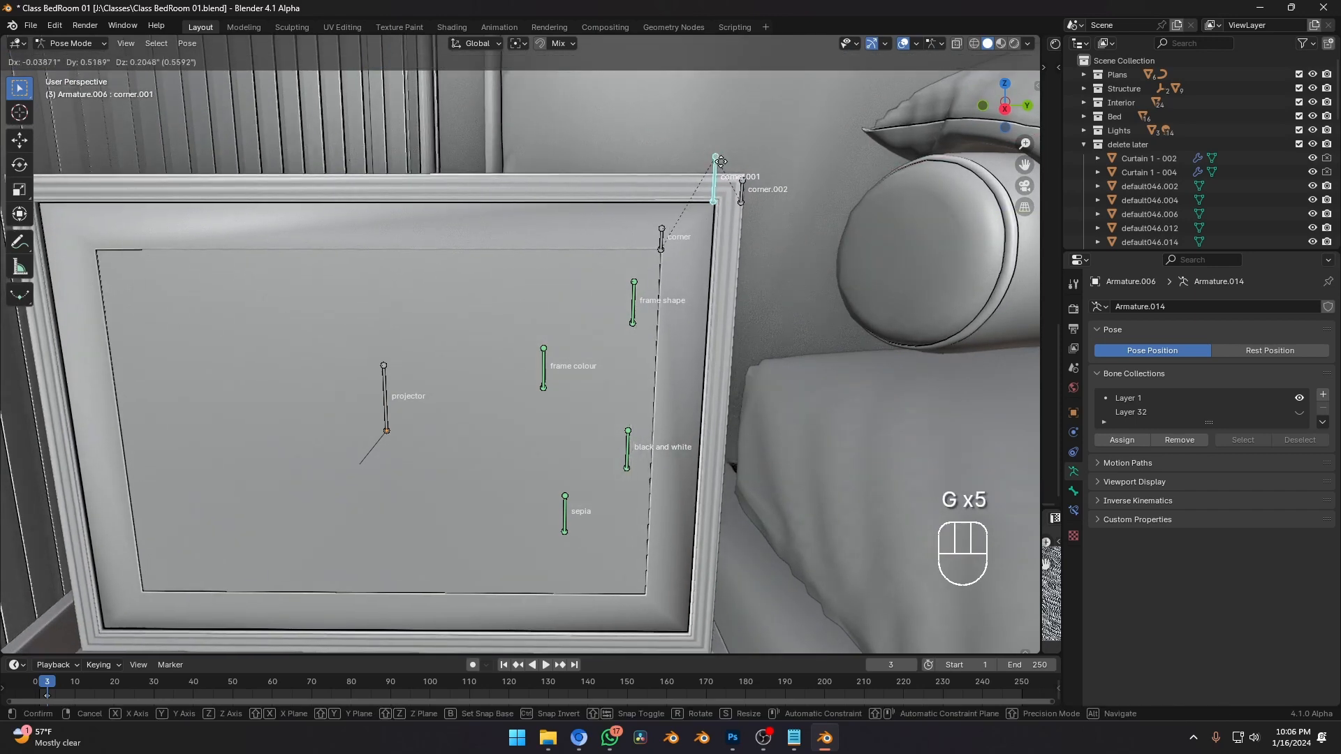
right_click(734, 134)
key(g)
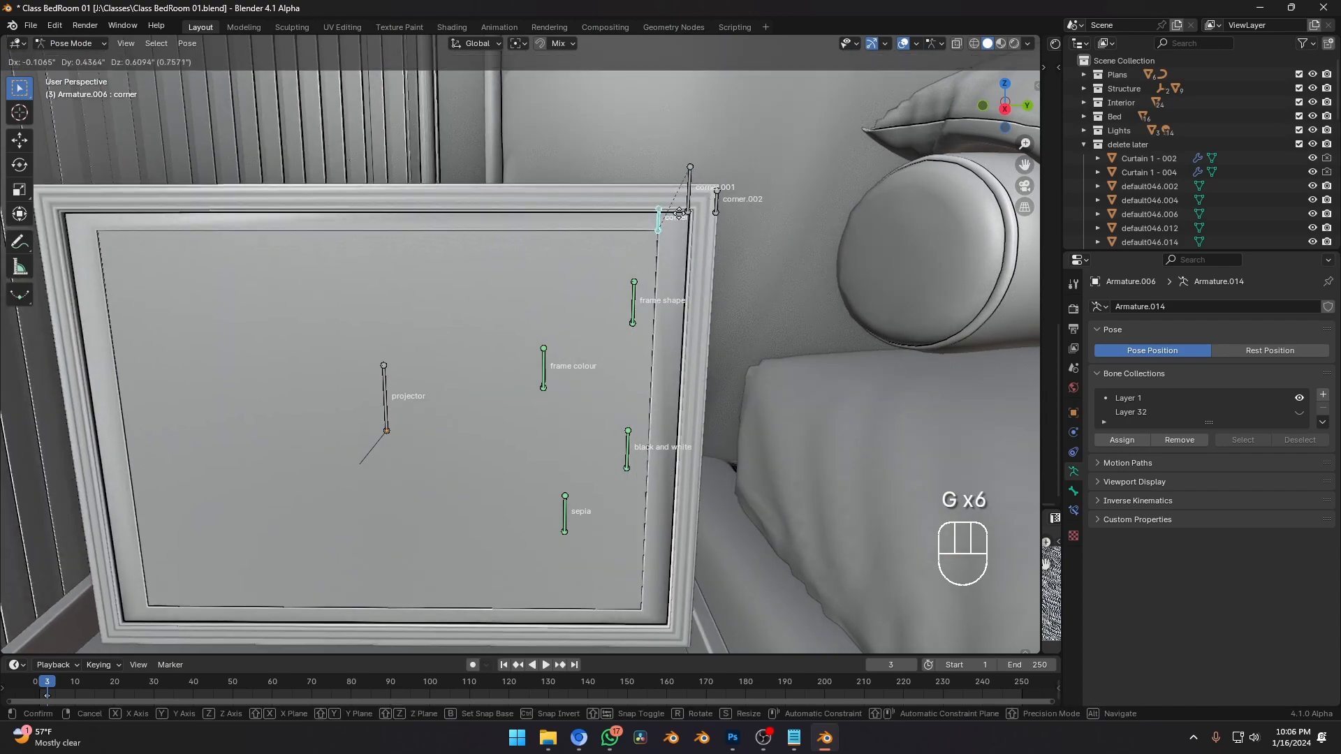
right_click(669, 237)
Try moving the frame shape bone to change the profile of the photo frame.
shift+middle_drag(667, 292, 705, 243)
click(677, 268)
key(g)
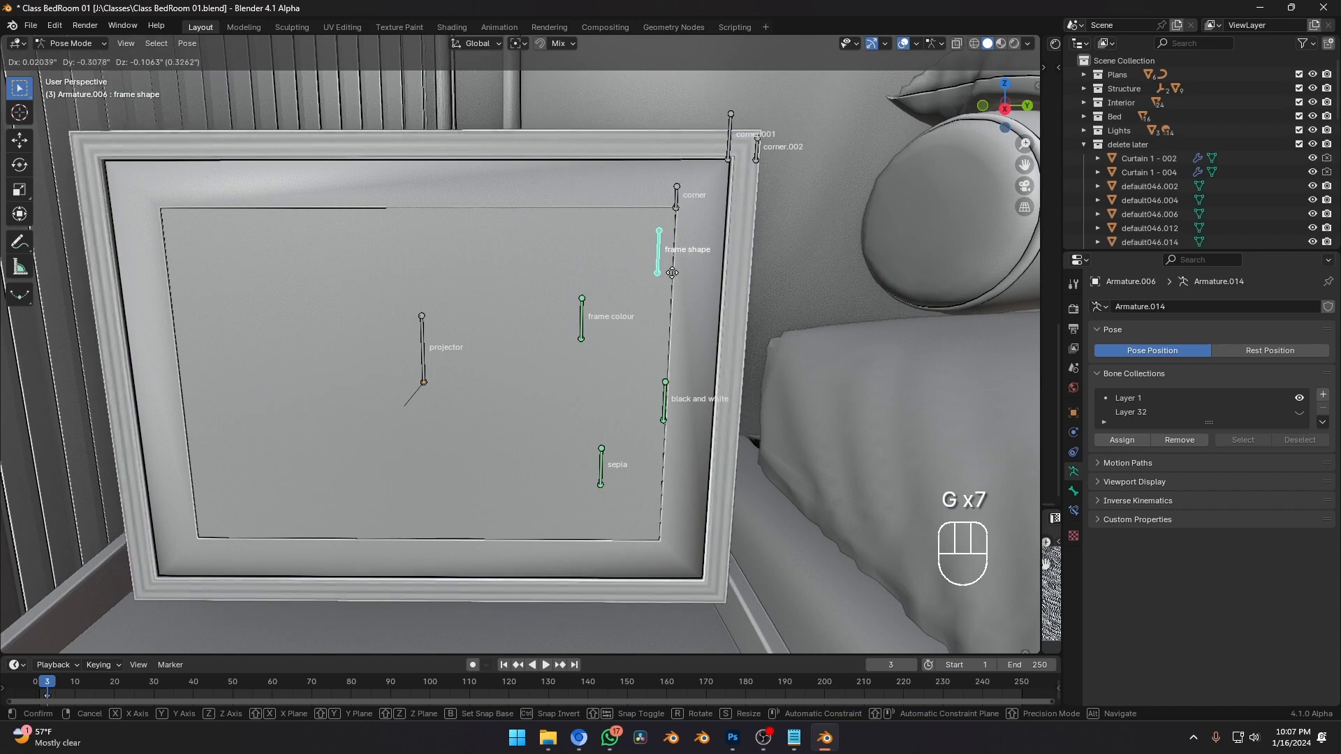
right_click(589, 278)
Return the armature to Object Mode and select the photo frame mesh on the bedside table.
key(Tab)
key(Tab)
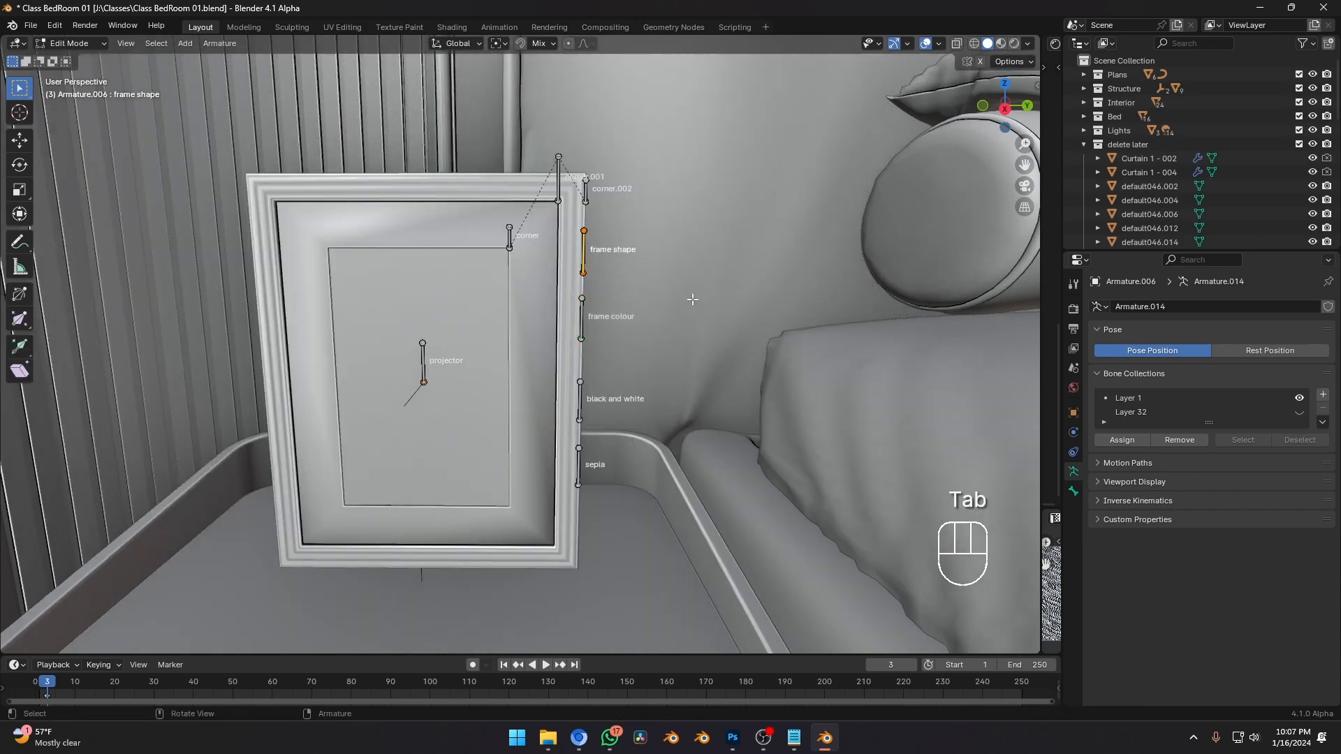
scroll(572, 271, down, 5)
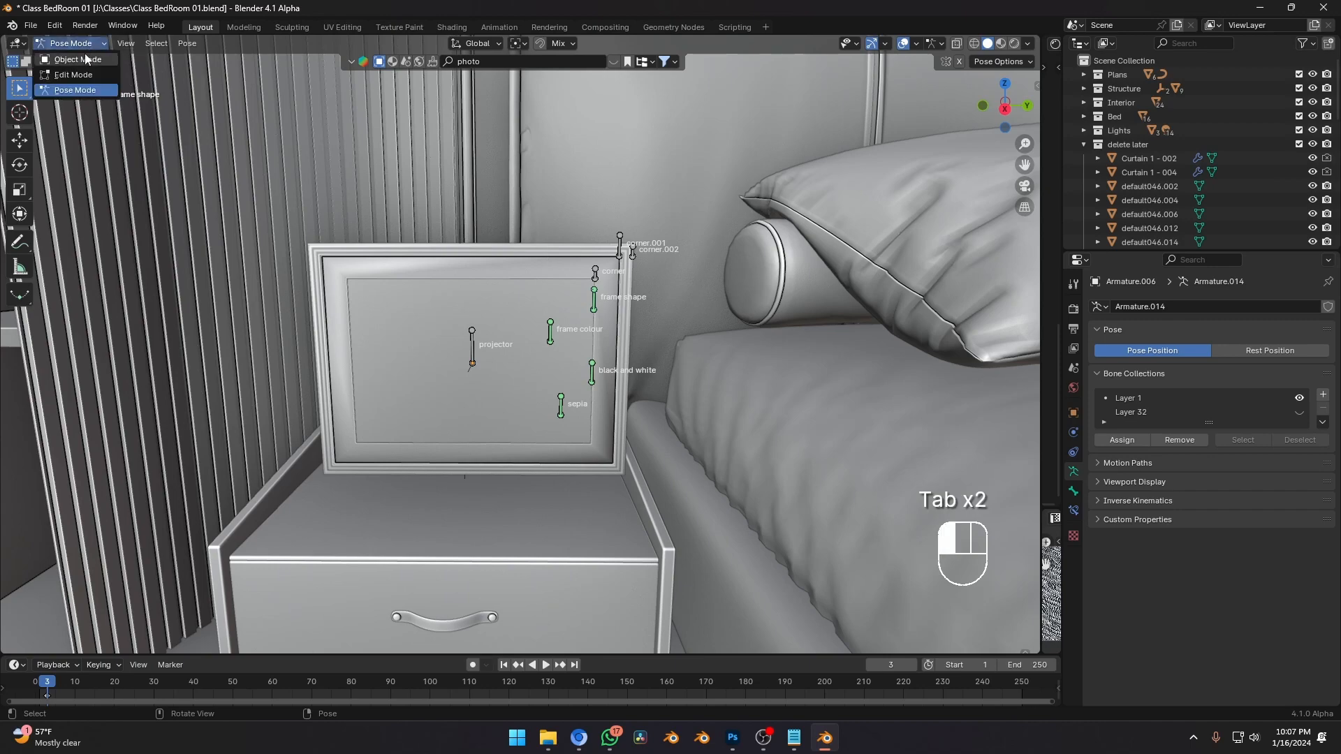
click(475, 259)
middle_drag(475, 258, 779, 221)
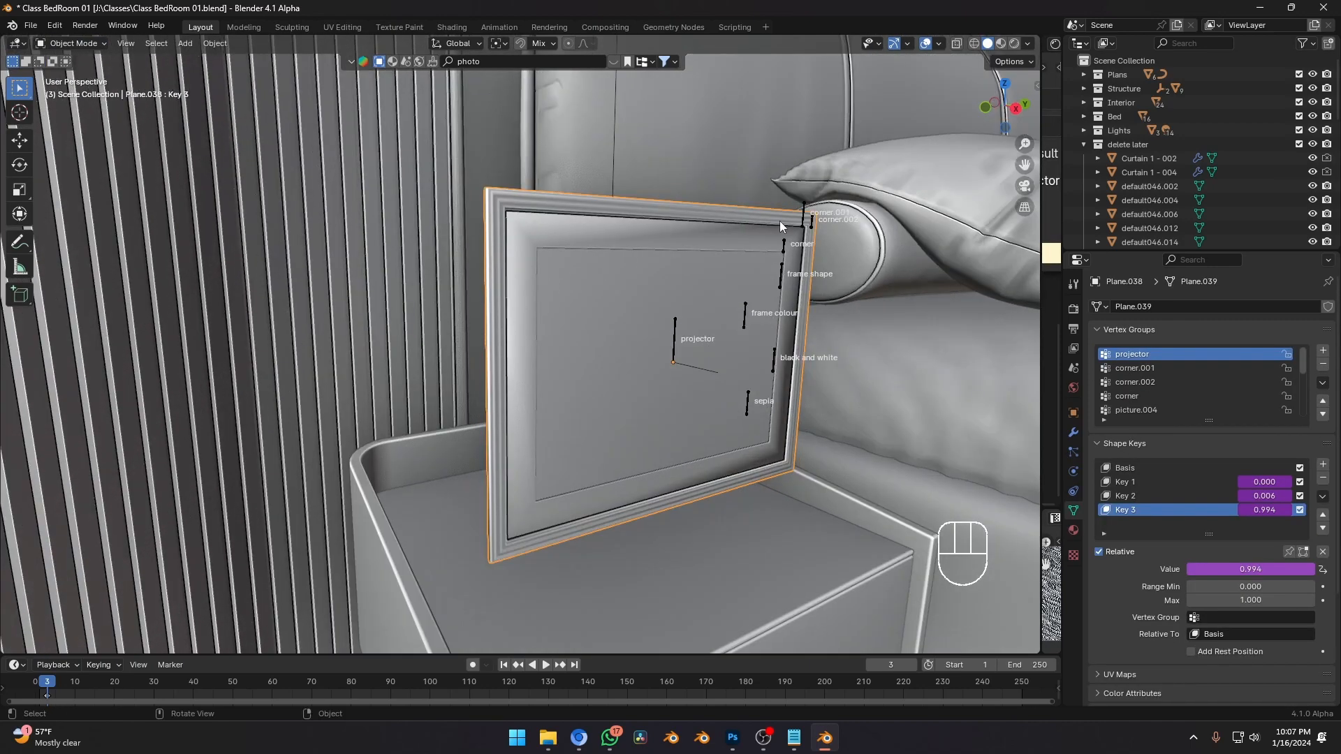
Scale the photo frame's parent empty down to about 0.62 and lower it about 2.33" along Z toward the bedside table.
click(715, 370)
key(s)
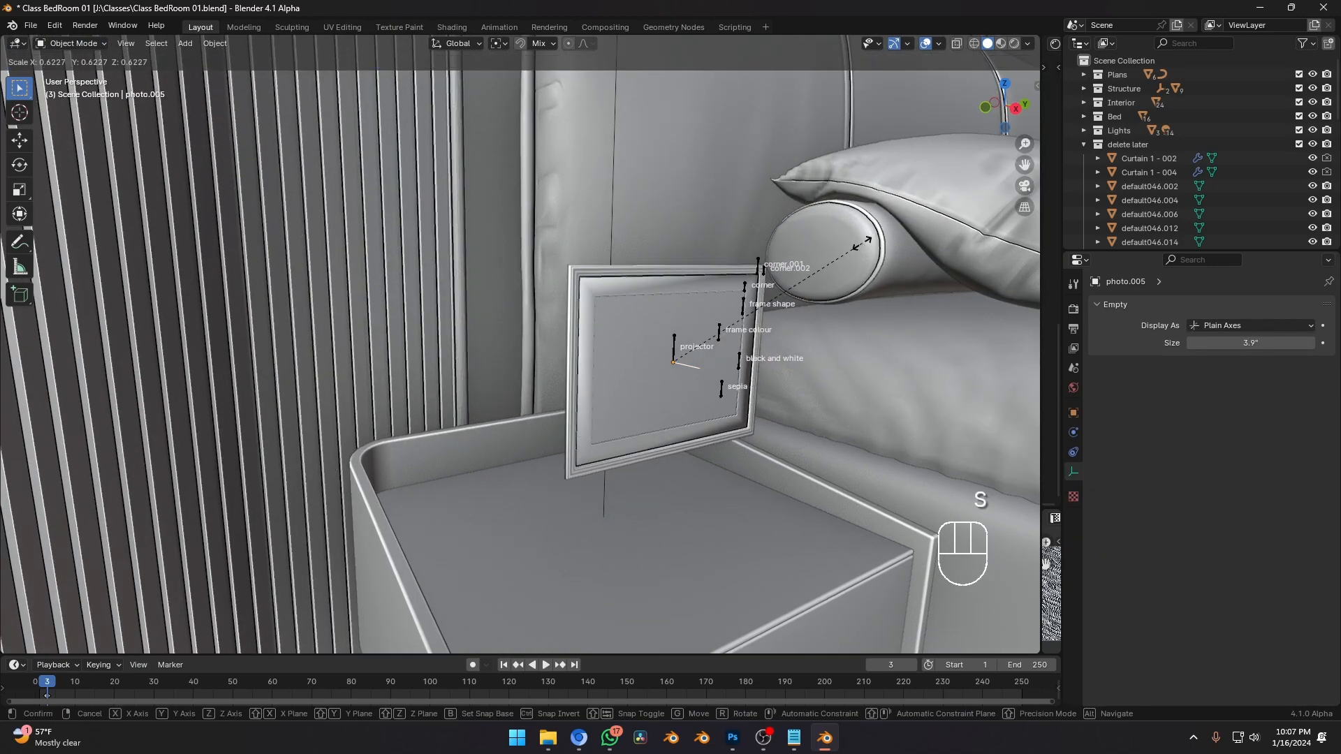
click(813, 279)
key(g)
key(z)
click(817, 285)
Tilt the photo frame about -12.2° around the global Y axis and lower it about 1.33" onto the tabletop.
key(r)
key(x)
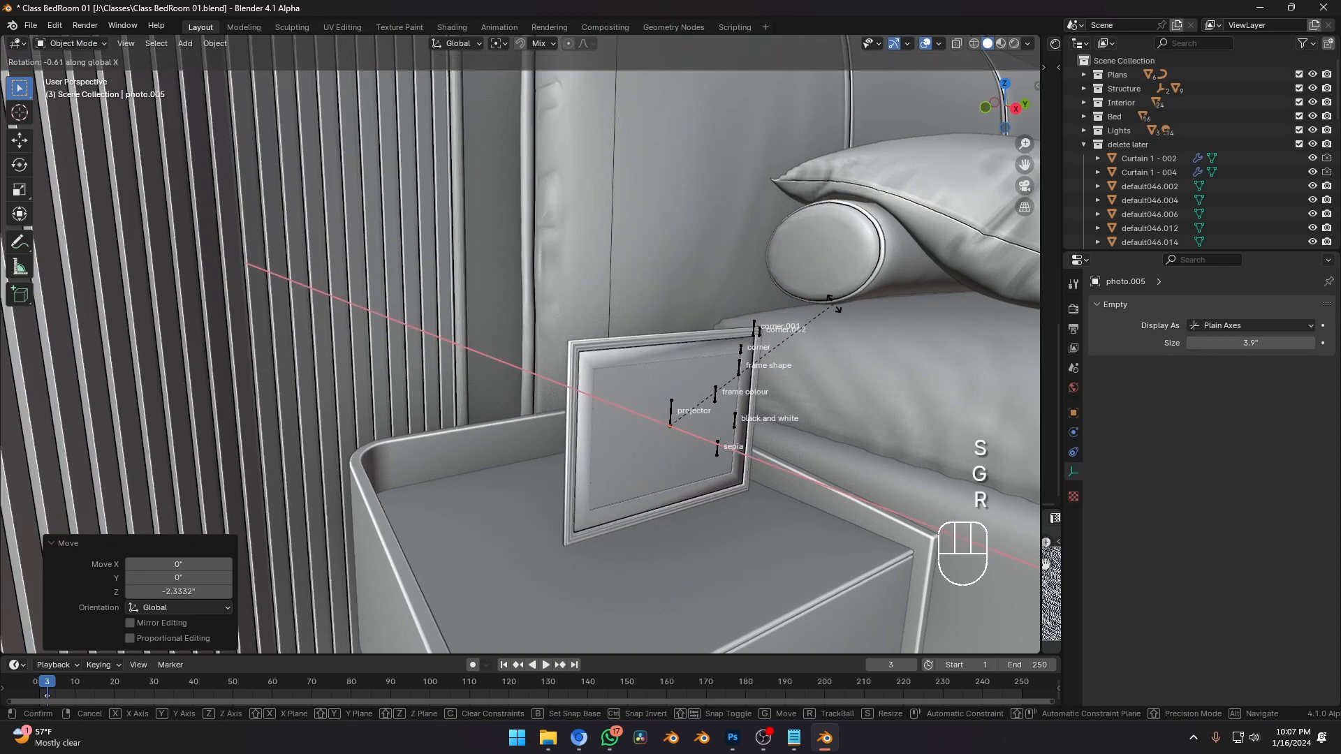
key(y)
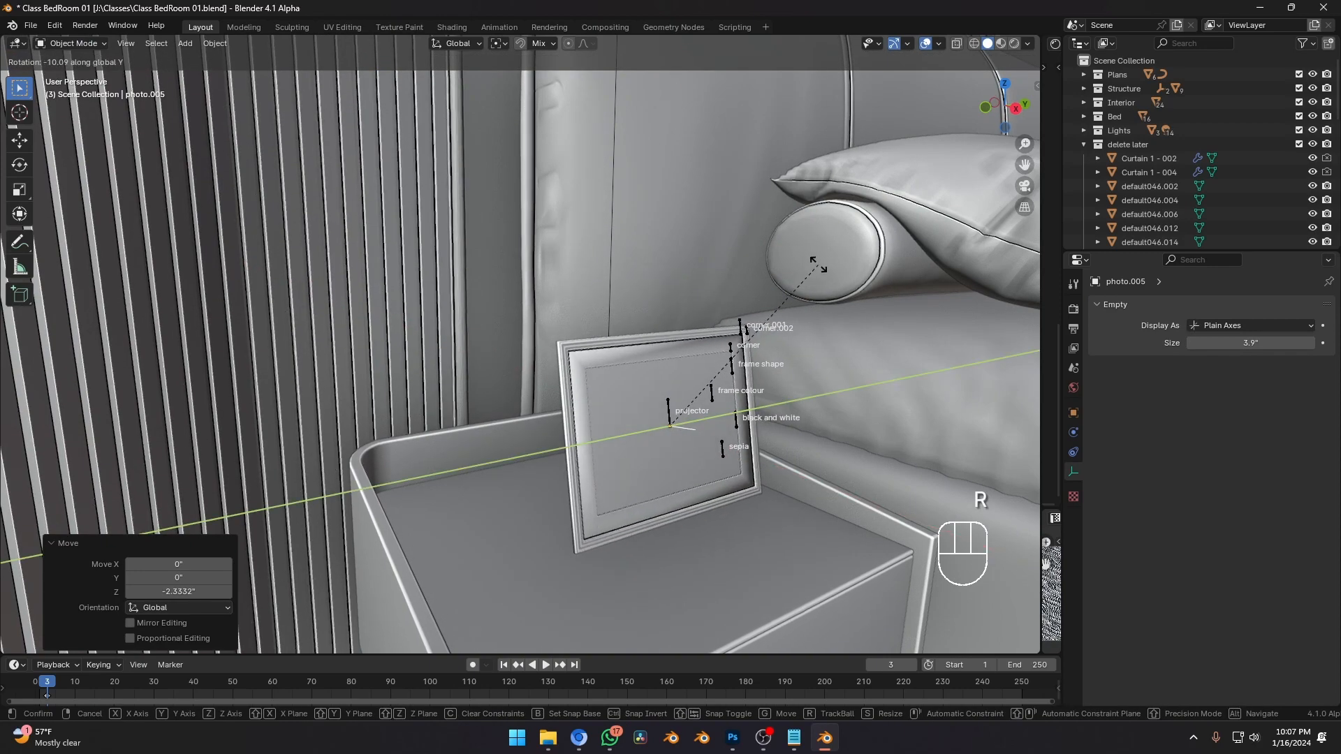
click(817, 265)
middle_drag(818, 272, 722, 299)
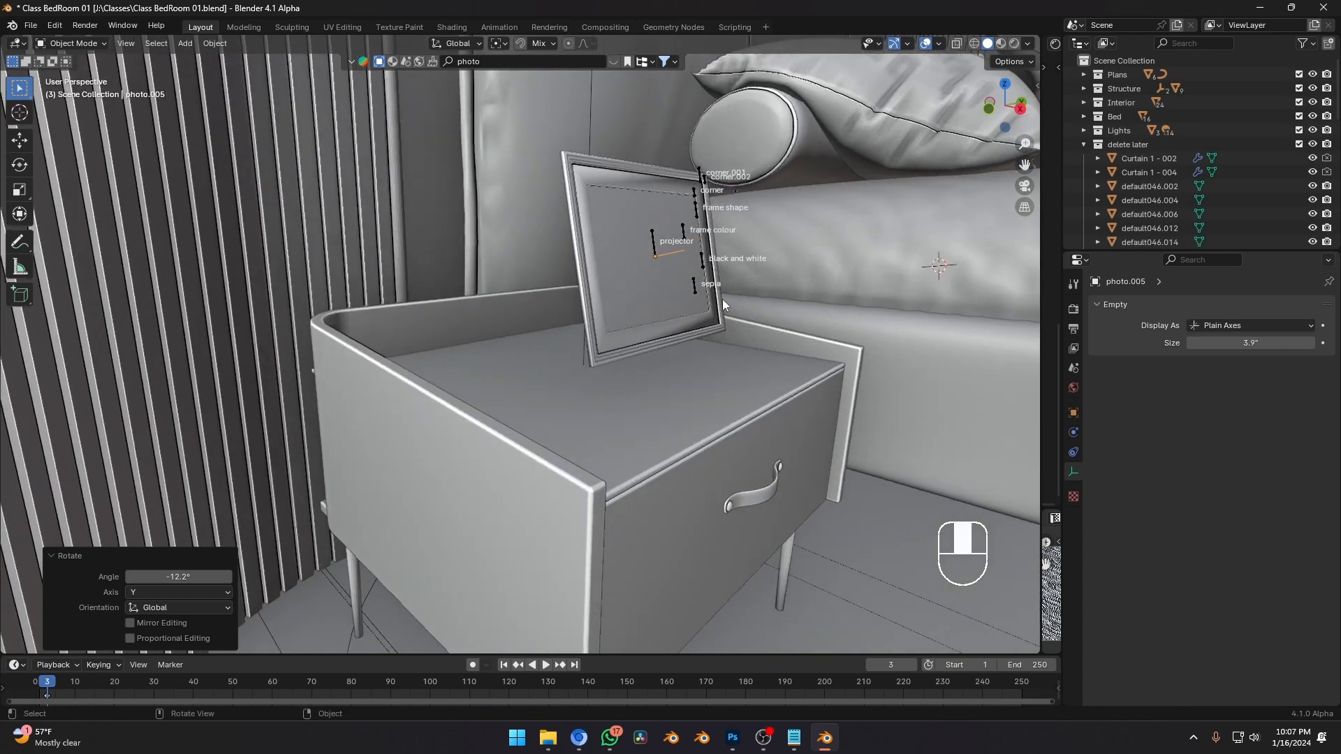
key(g)
key(z)
click(862, 457)
Rotate the photo frame about 24.1° around the global Z axis on the bedside table.
scroll(862, 458, up, 2)
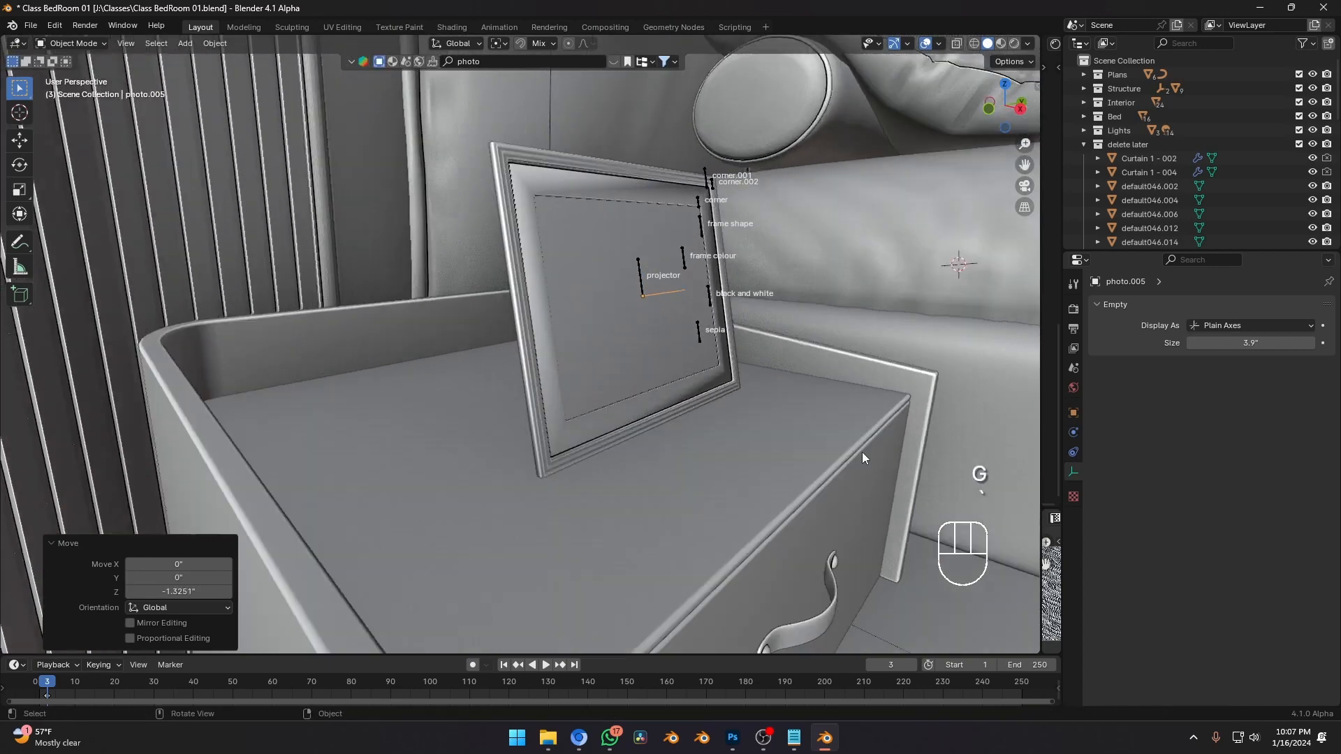
shift+middle_drag(863, 457, 764, 281)
scroll(667, 344, down, 5)
key(r)
key(z)
click(733, 300)
key(s)
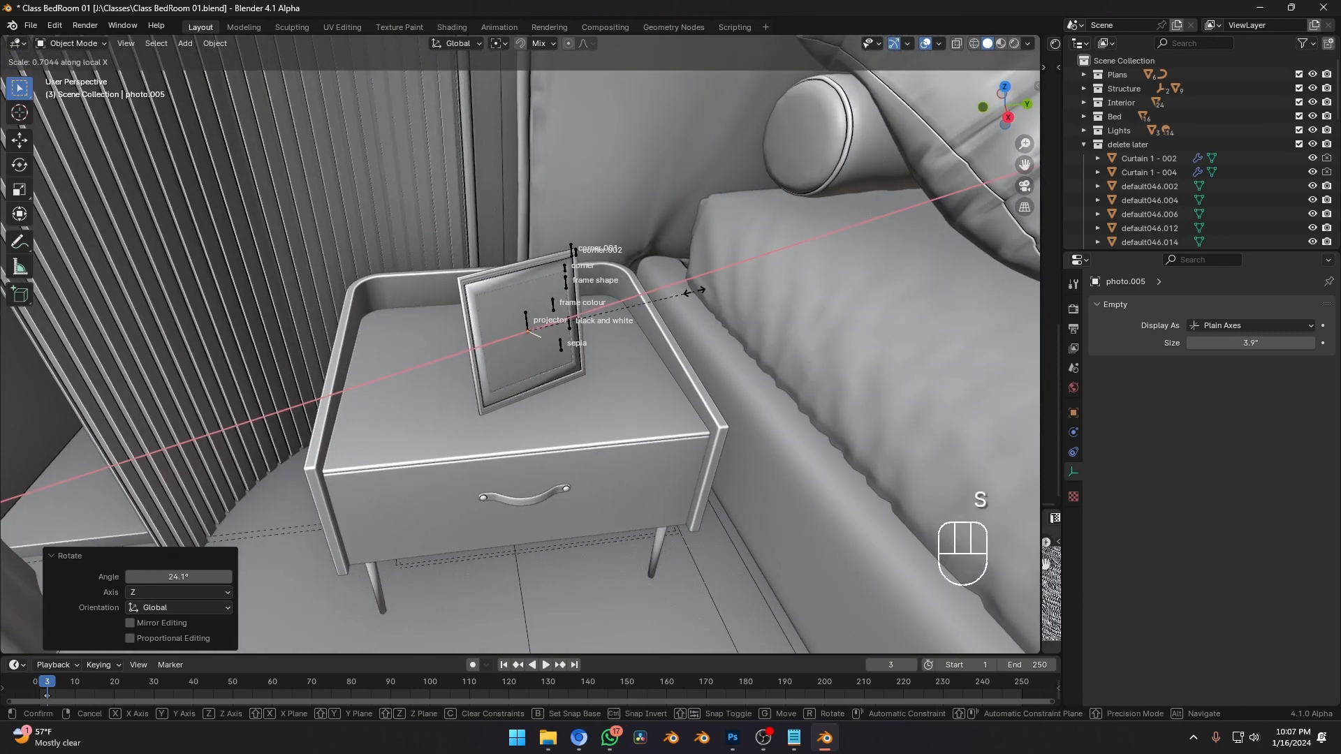
right_click(694, 291)
Narrow the photo frame by moving its armature's corner.001 bone about -1.95" along Y in Pose Mode.
middle_drag(632, 293, 602, 240)
click(600, 299)
key(Tab)
scroll(615, 294, up, 2)
scroll(616, 298, up, 2)
key(Tab)
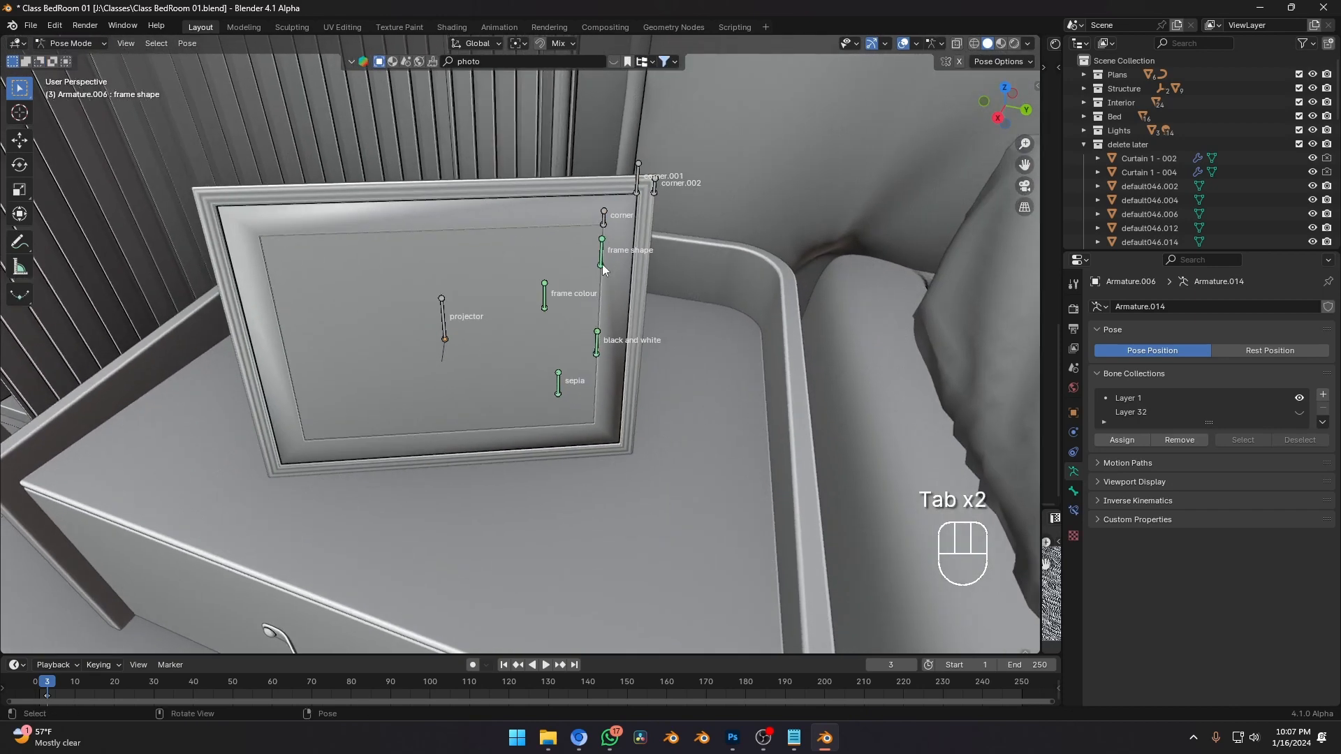
click(636, 191)
click(604, 221)
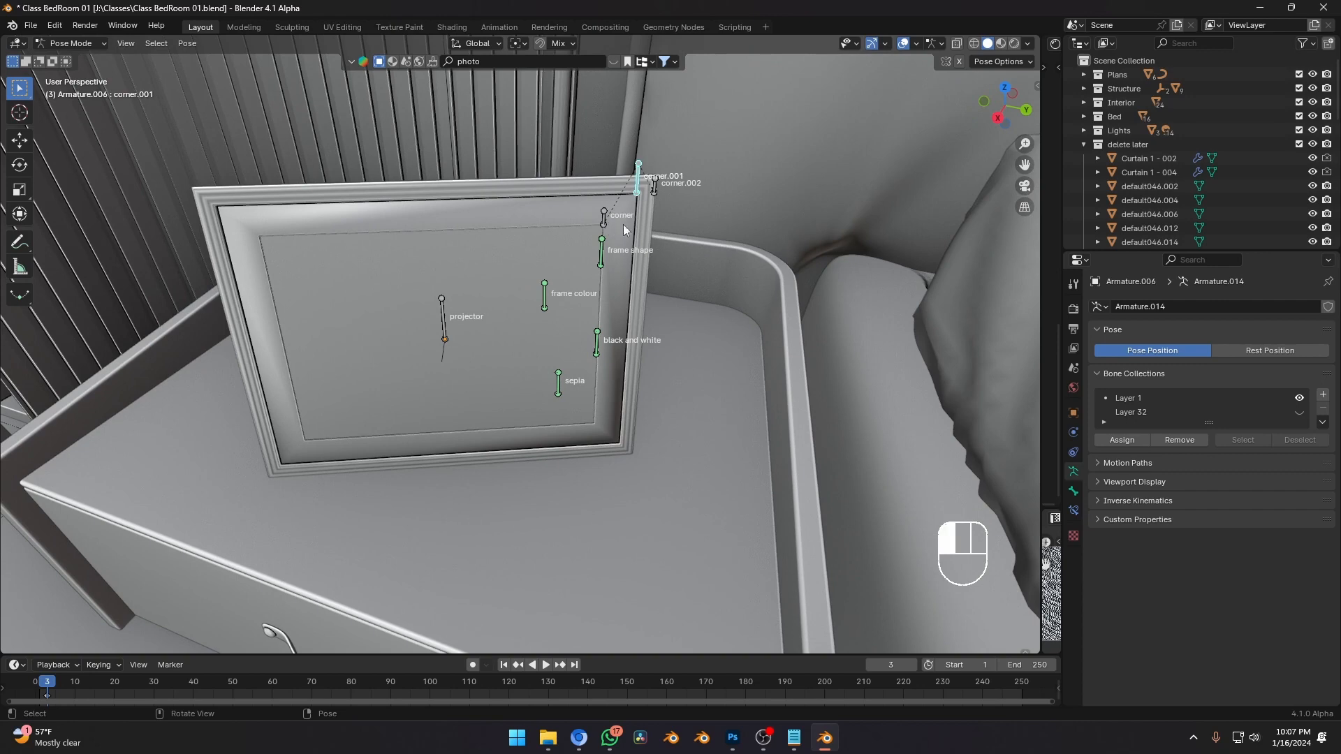
key(g)
right_click(637, 201)
key(g)
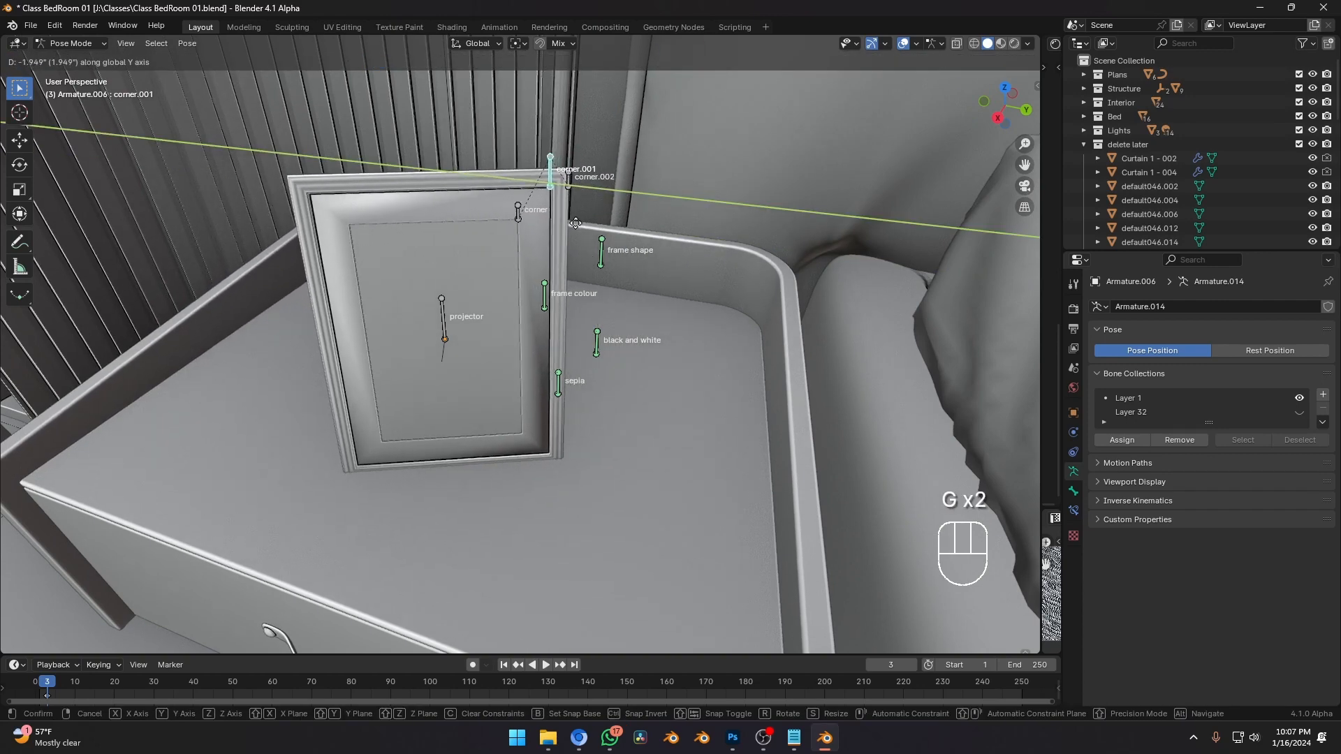
click(576, 224)
Try raising the corner.001 bone about 0.53" along Z to make the photo frame taller.
key(g)
key(z)
click(577, 194)
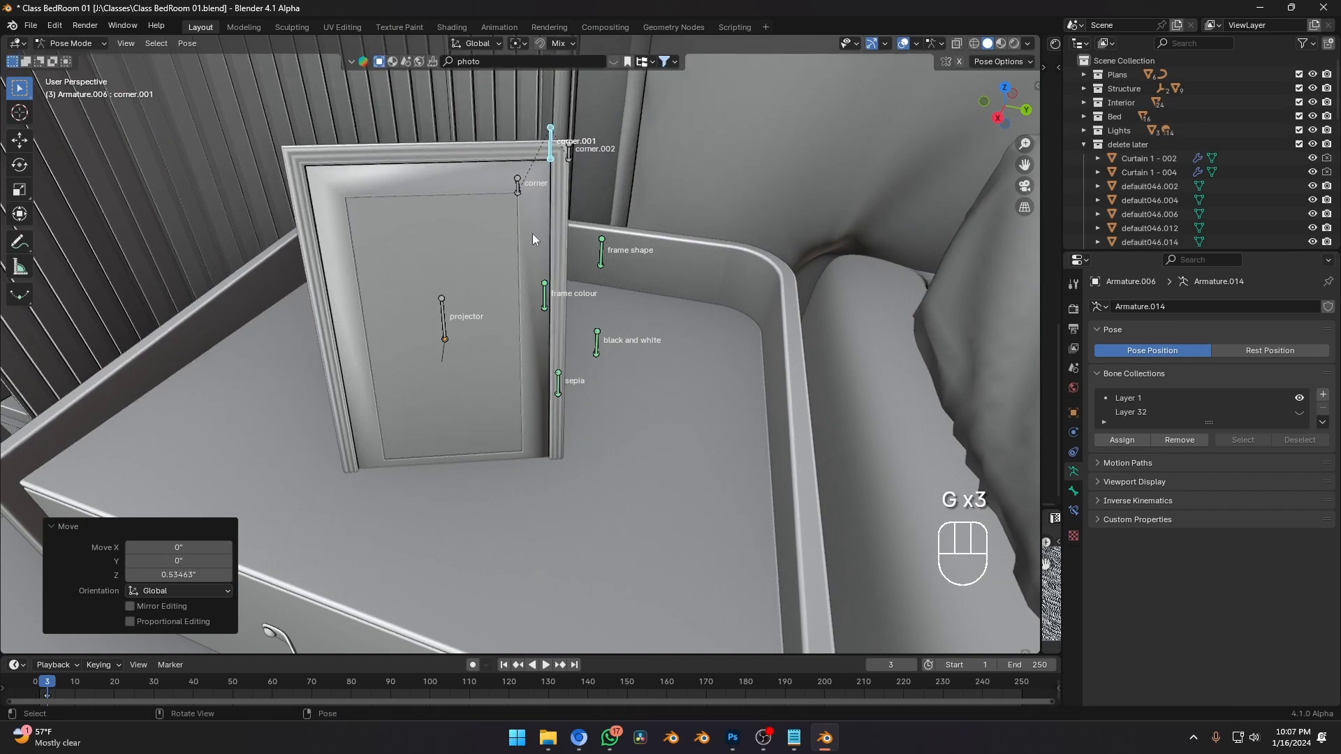
key(g)
key(ctrl+z)
Widen the photo frame slightly by moving the corner.001 bone along Y, and return the armature to Object Mode.
key(g)
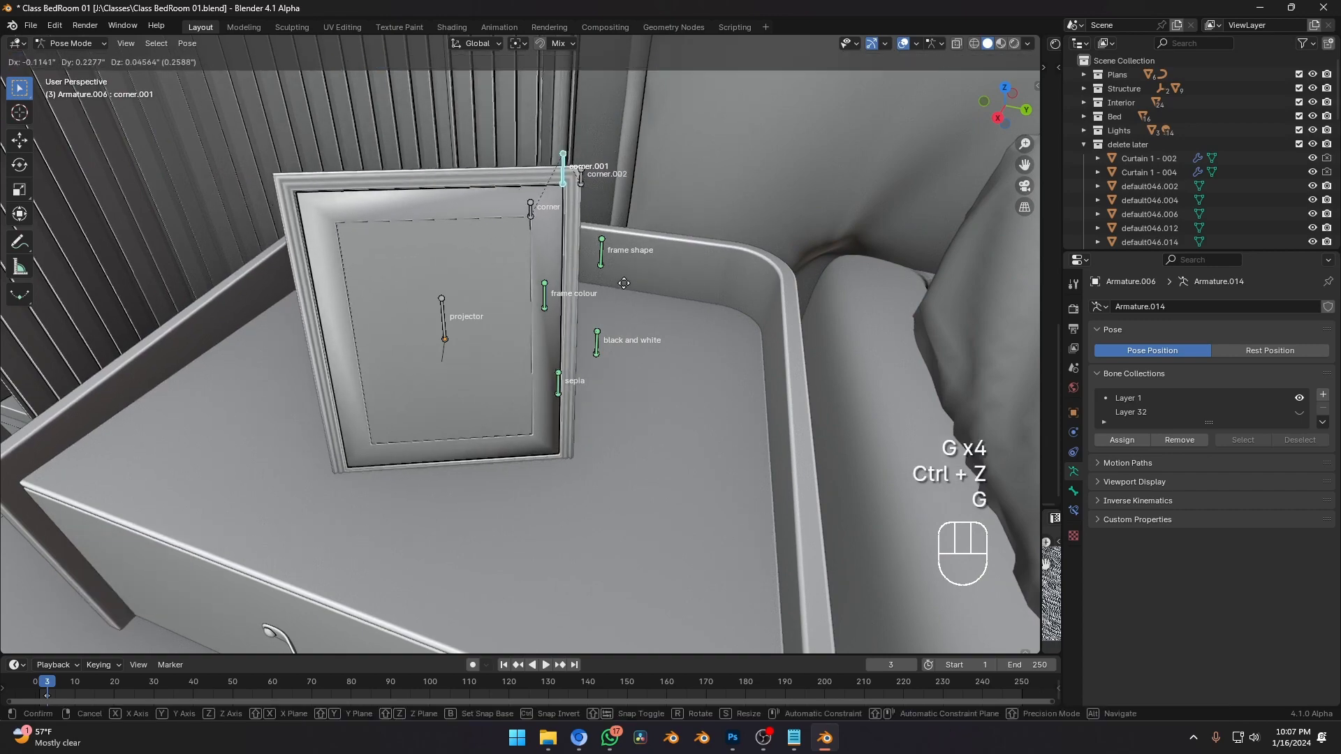
key(y)
click(622, 291)
key(Tab)
scroll(505, 346, down, 4)
middle_drag(508, 347, 549, 319)
scroll(550, 319, up, 4)
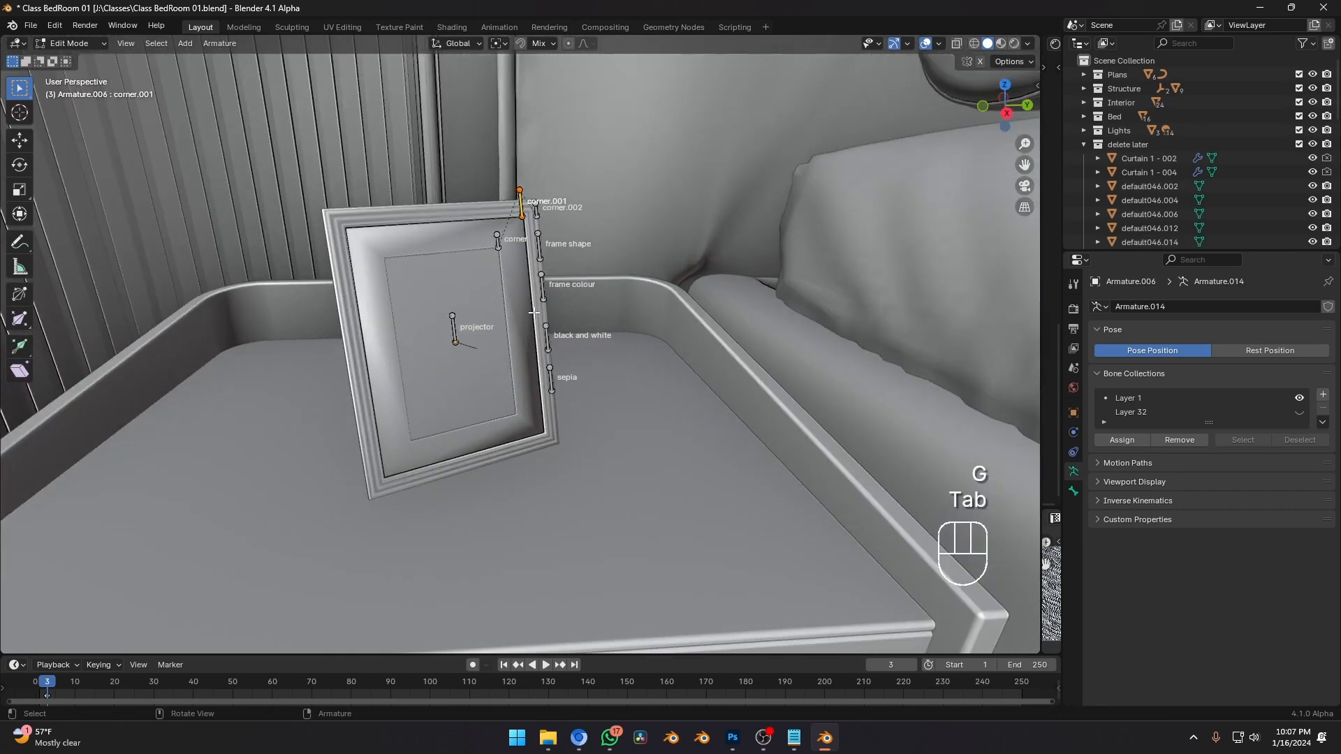
key(Tab)
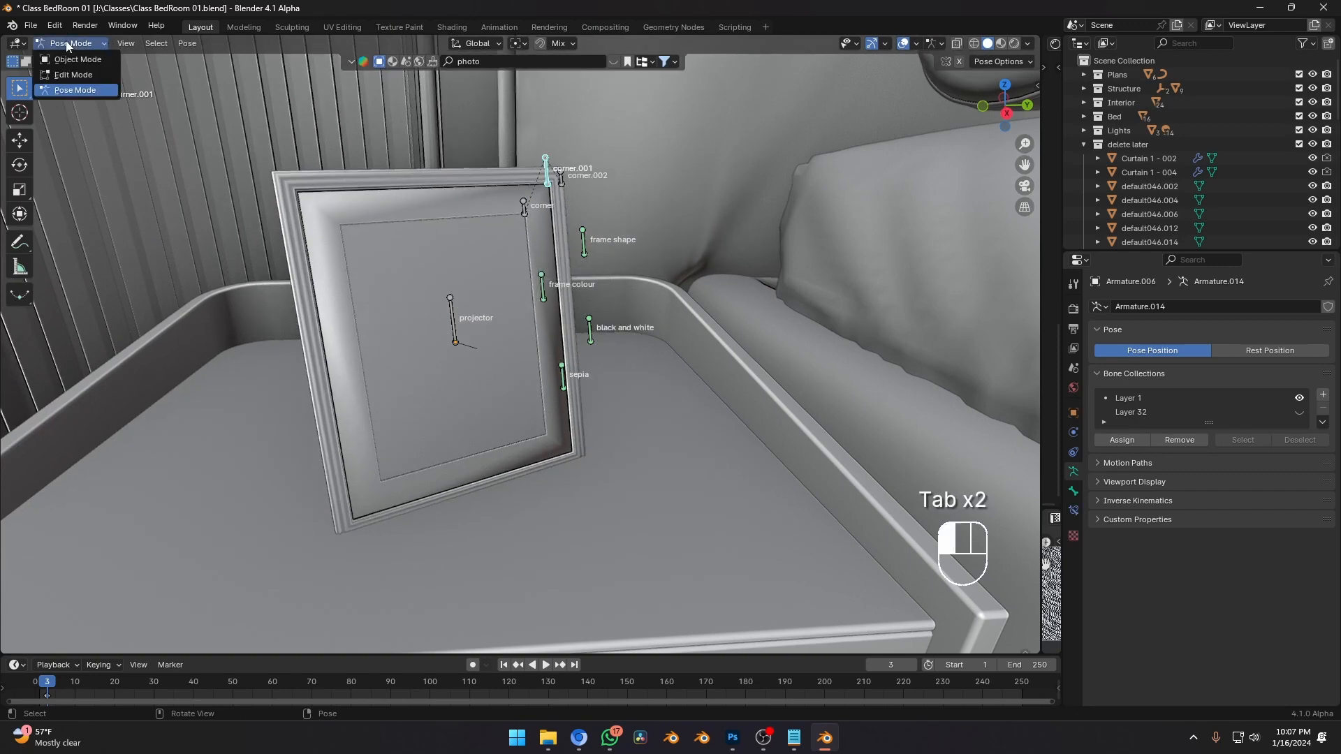
click(77, 62)
Apply Shade Smooth by Angle to the photo frame mesh.
click(467, 212)
right_click(467, 212)
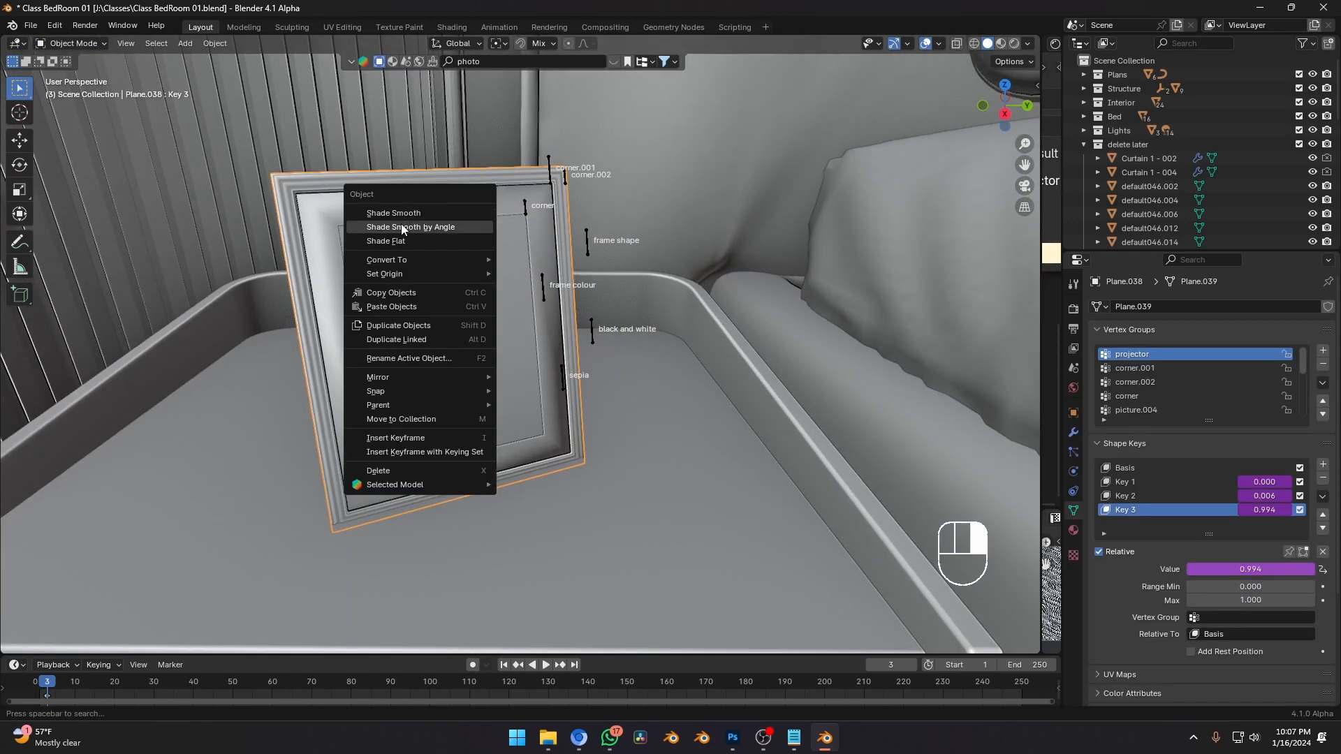
click(426, 224)
Move the photo frame's parent empty horizontally, with Z locked, to the rear corner of the bedside table beside the slatted wall.
middle_drag(387, 246, 597, 339)
click(525, 349)
key(g)
key(shift+z)
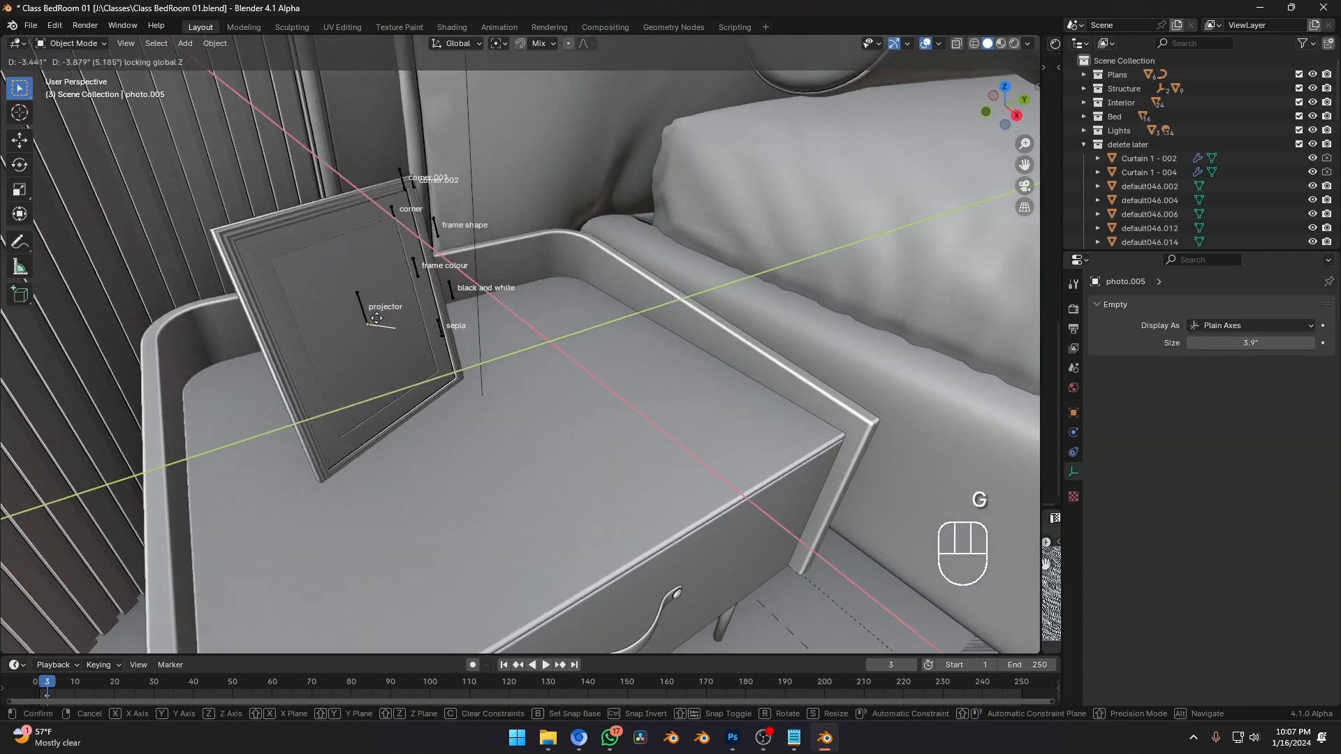
click(312, 311)
scroll(508, 311, down, 5)
middle_drag(525, 311, 513, 69)
key(g)
key(shift+z)
click(525, 328)
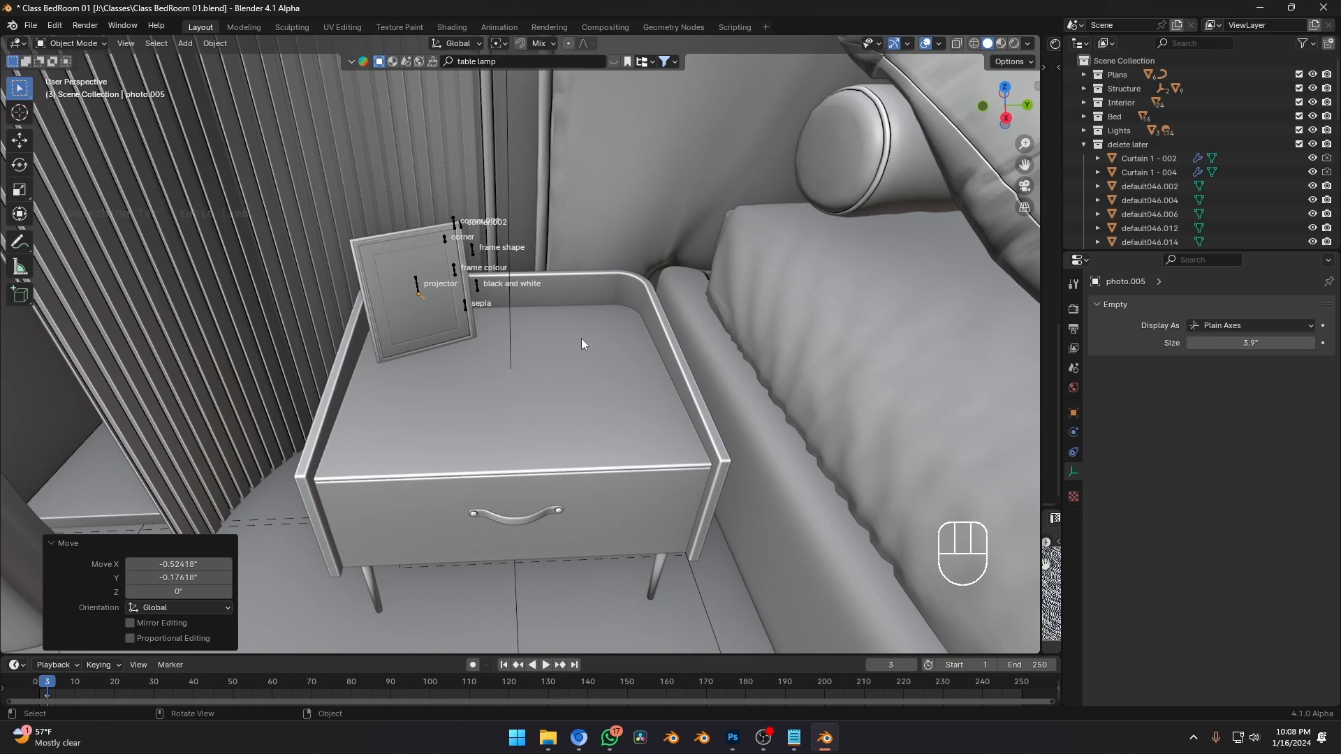
Hide the viewport toolbar and show the BlenderKit asset results for "table lamp".
key(r)
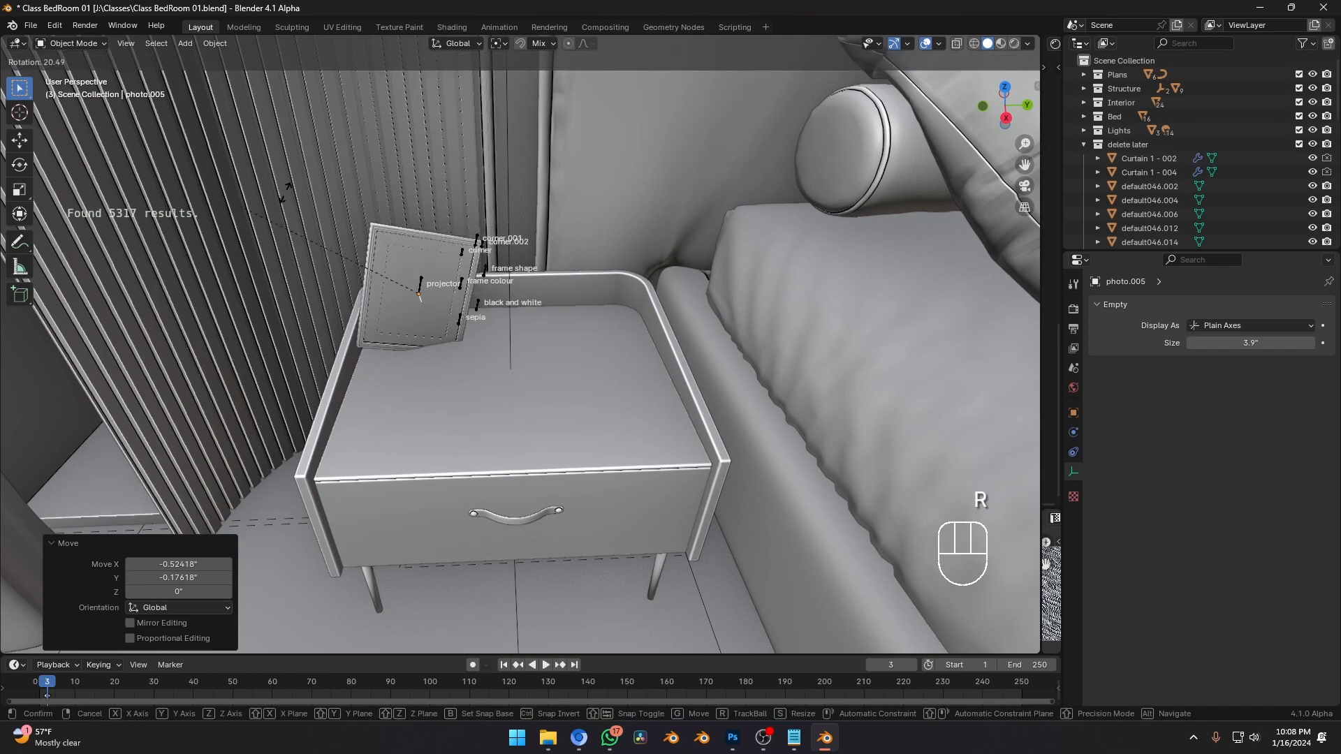
right_click(169, 278)
key(t)
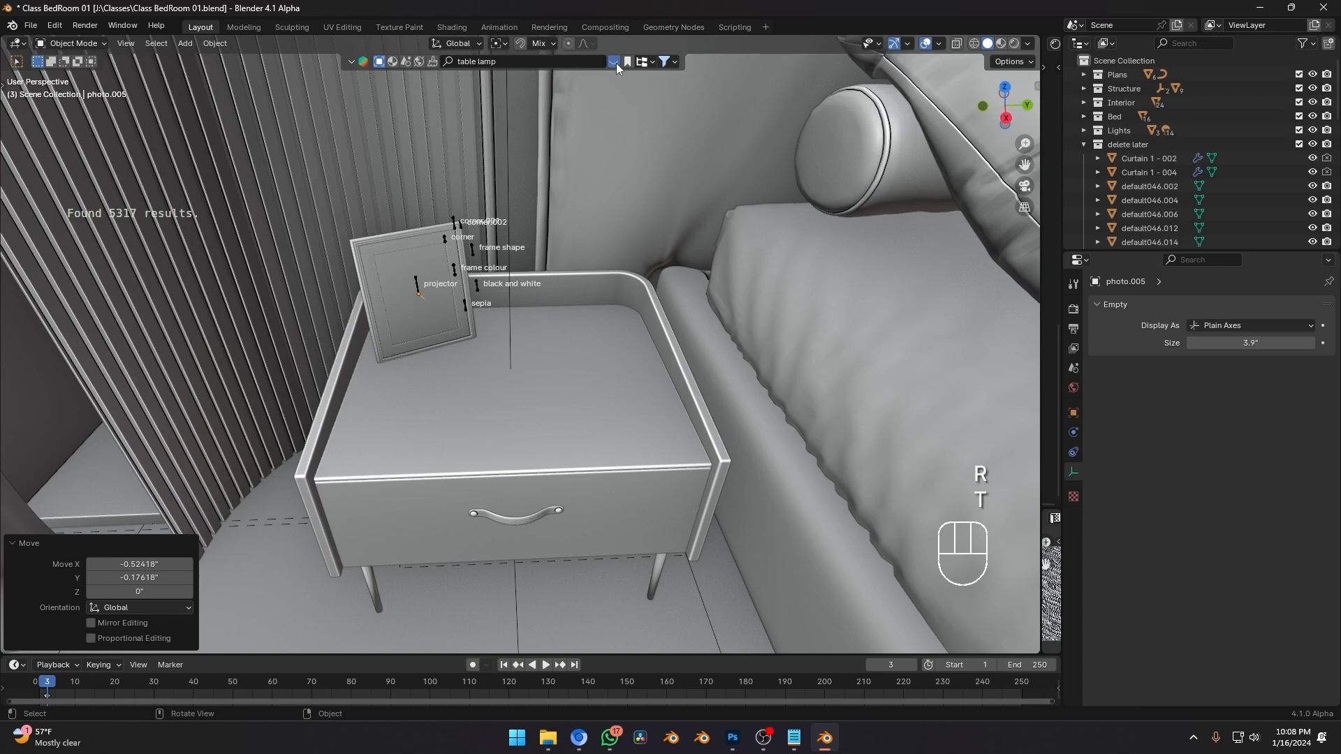
click(614, 61)
Browse the table lamp results and place the Table Lights model on the bedside table.
mouse_move(373, 169)
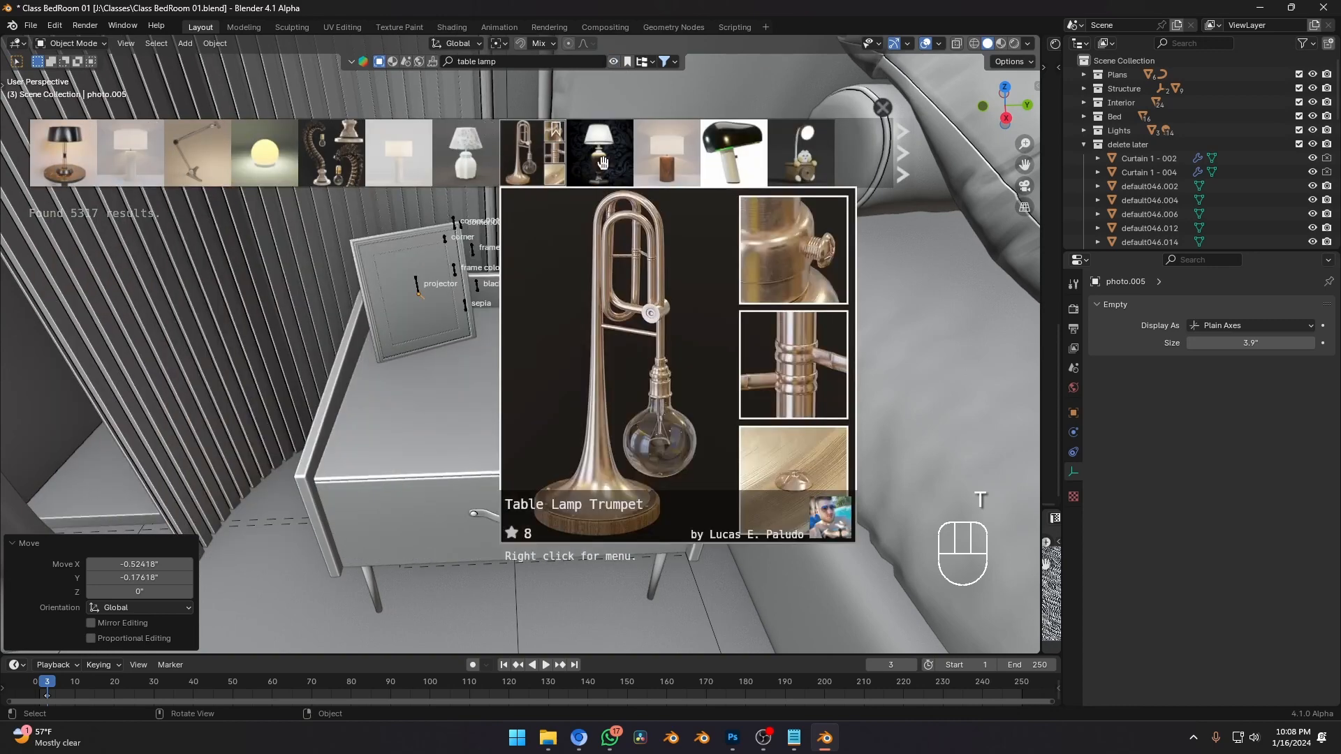
scroll(657, 158, down, 2)
scroll(612, 163, down, 2)
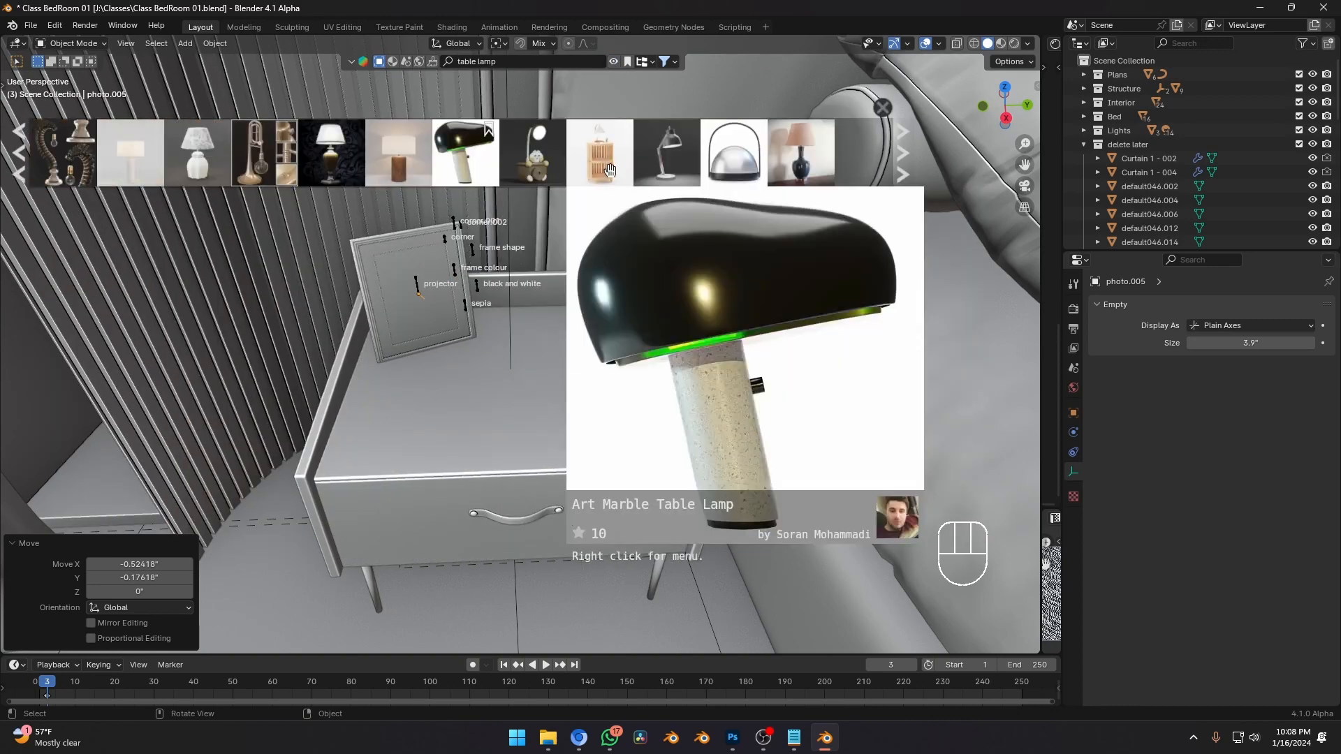
scroll(502, 166, down, 3)
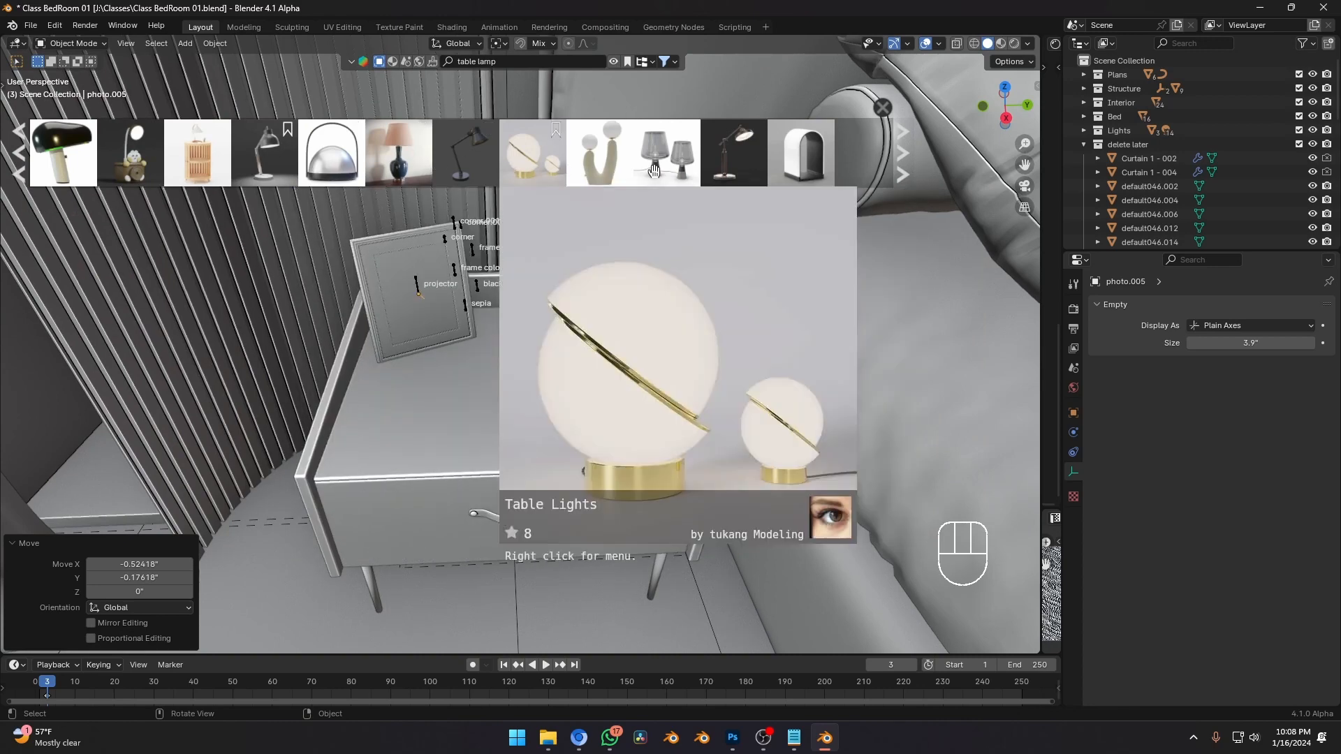
scroll(629, 159, down, 2)
scroll(784, 158, down, 2)
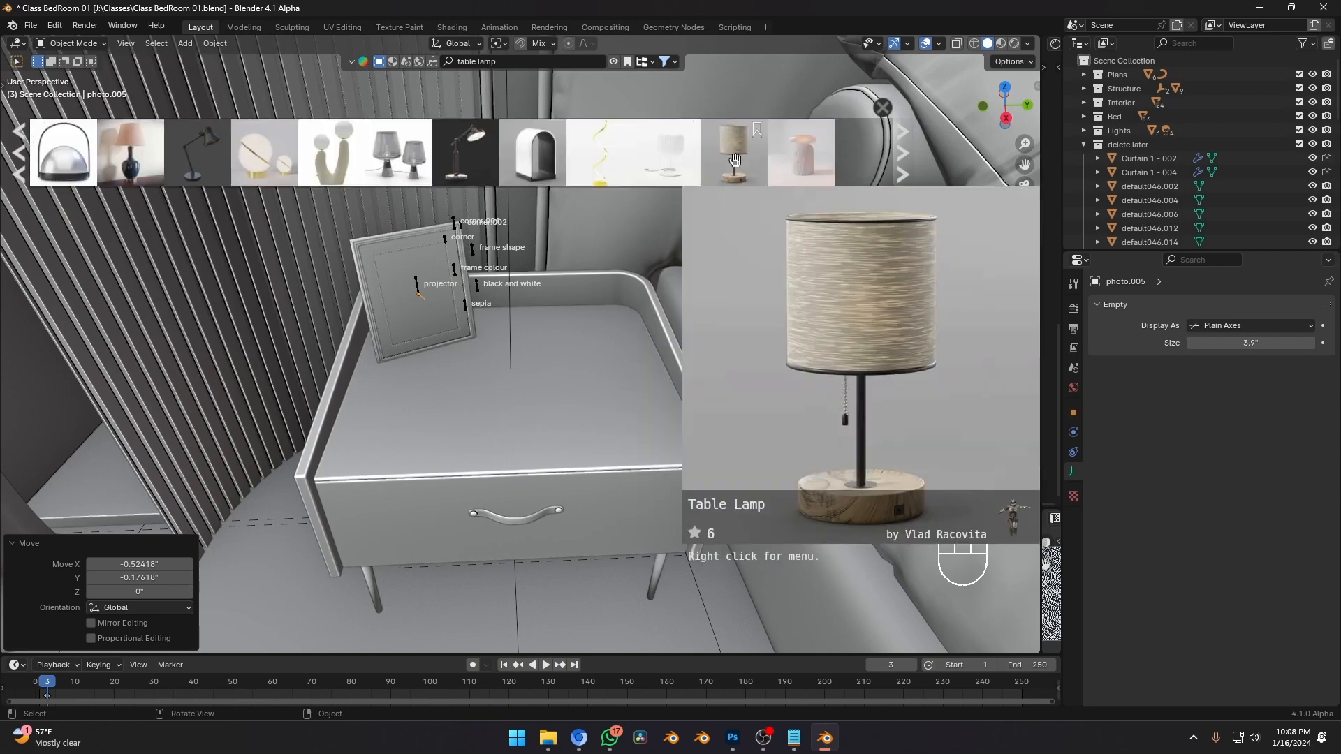
scroll(665, 159, down, 4)
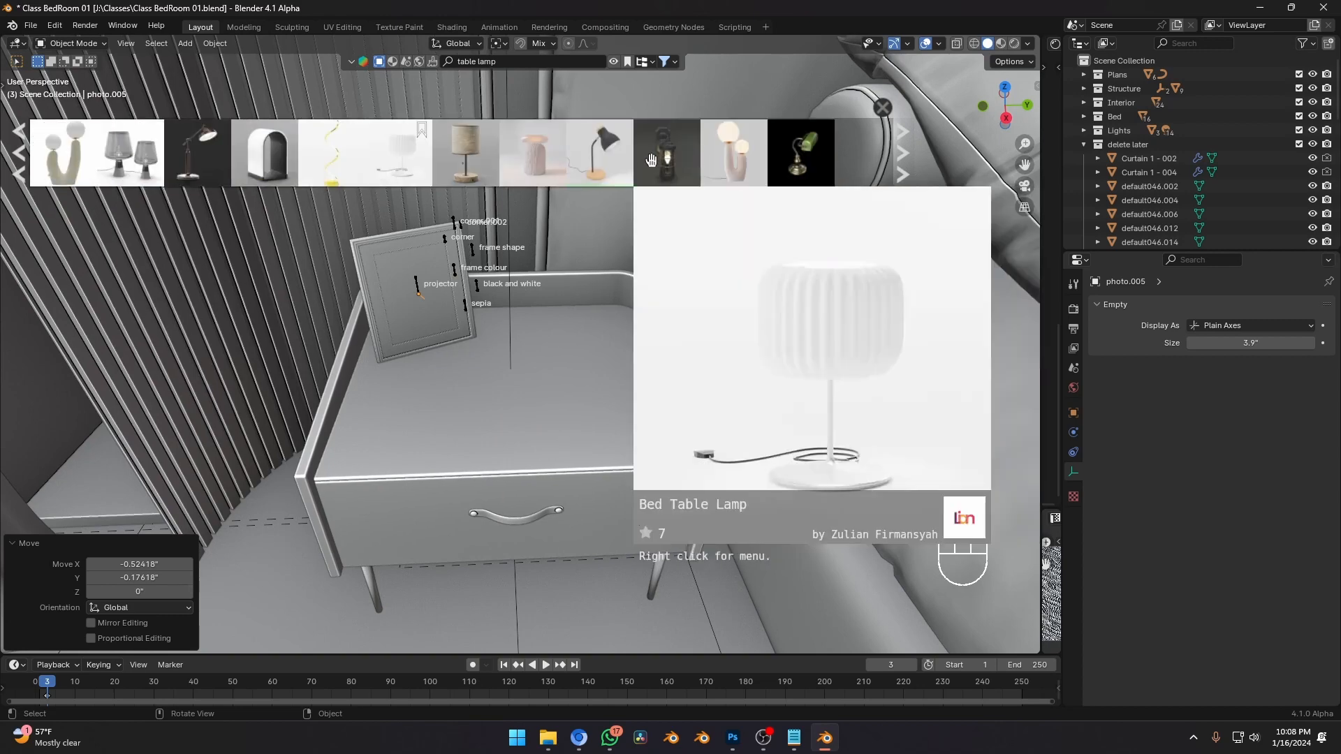
scroll(674, 163, down, 10)
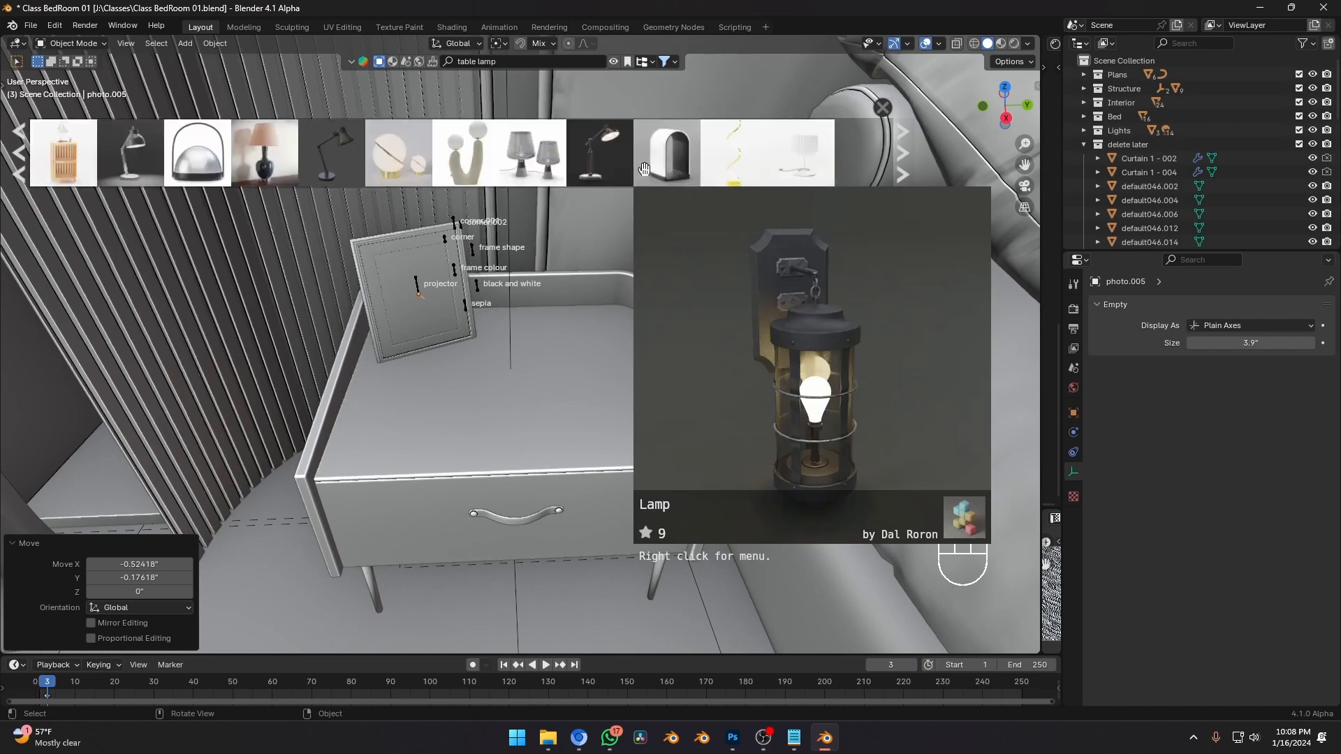
scroll(516, 171, down, 4)
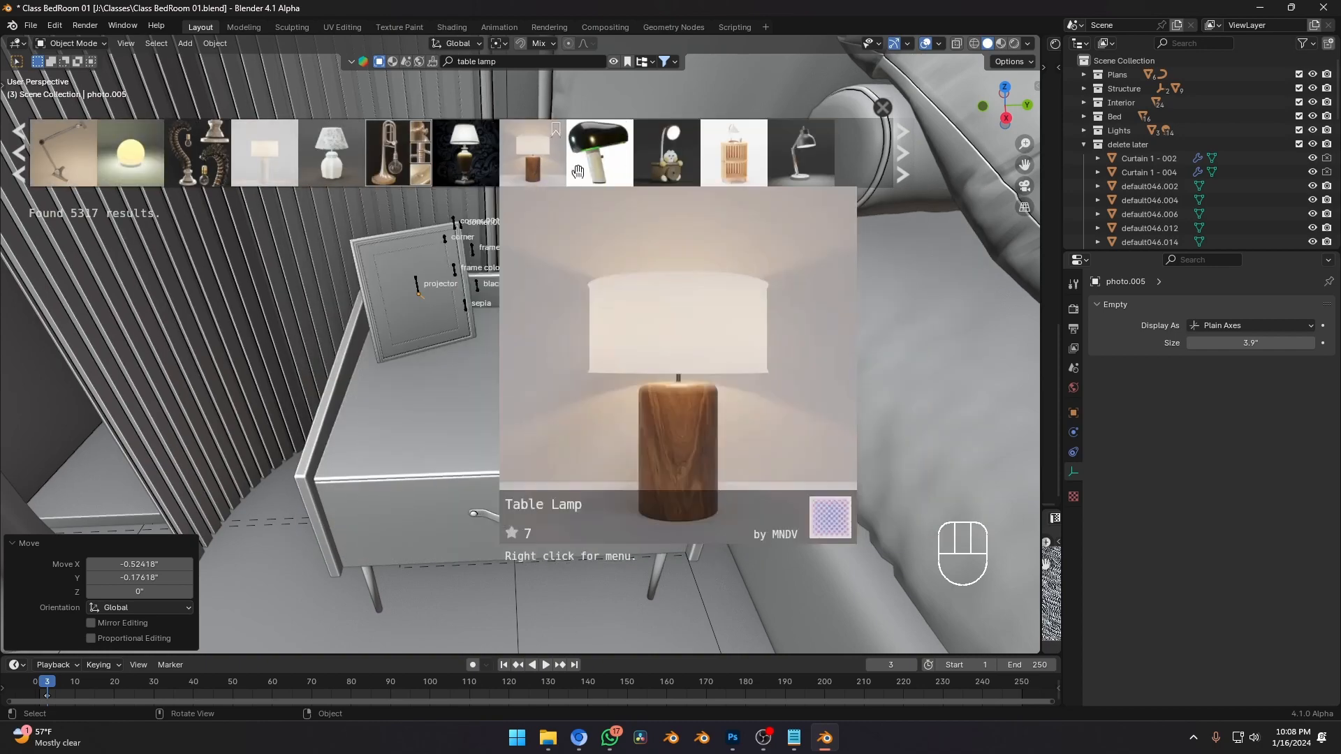
scroll(768, 158, down, 2)
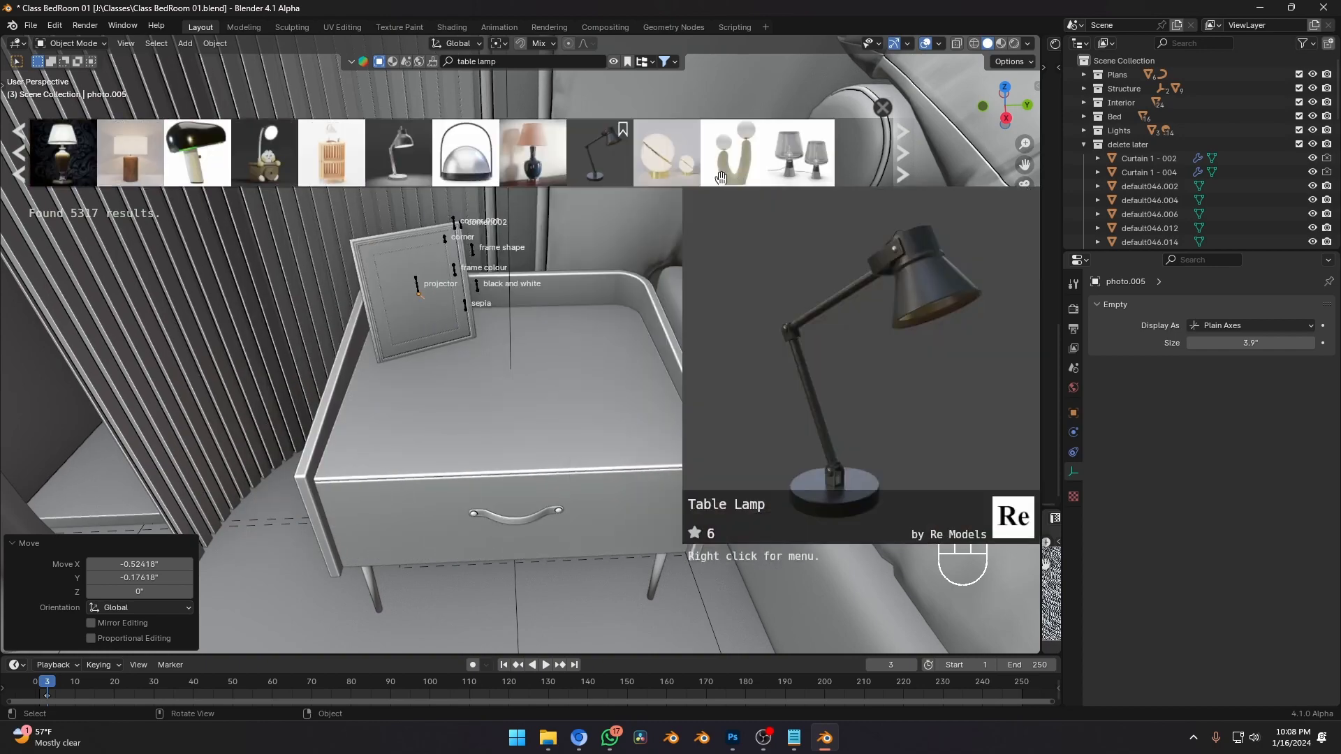
drag(733, 153, 606, 353)
scroll(605, 335, down, 4)
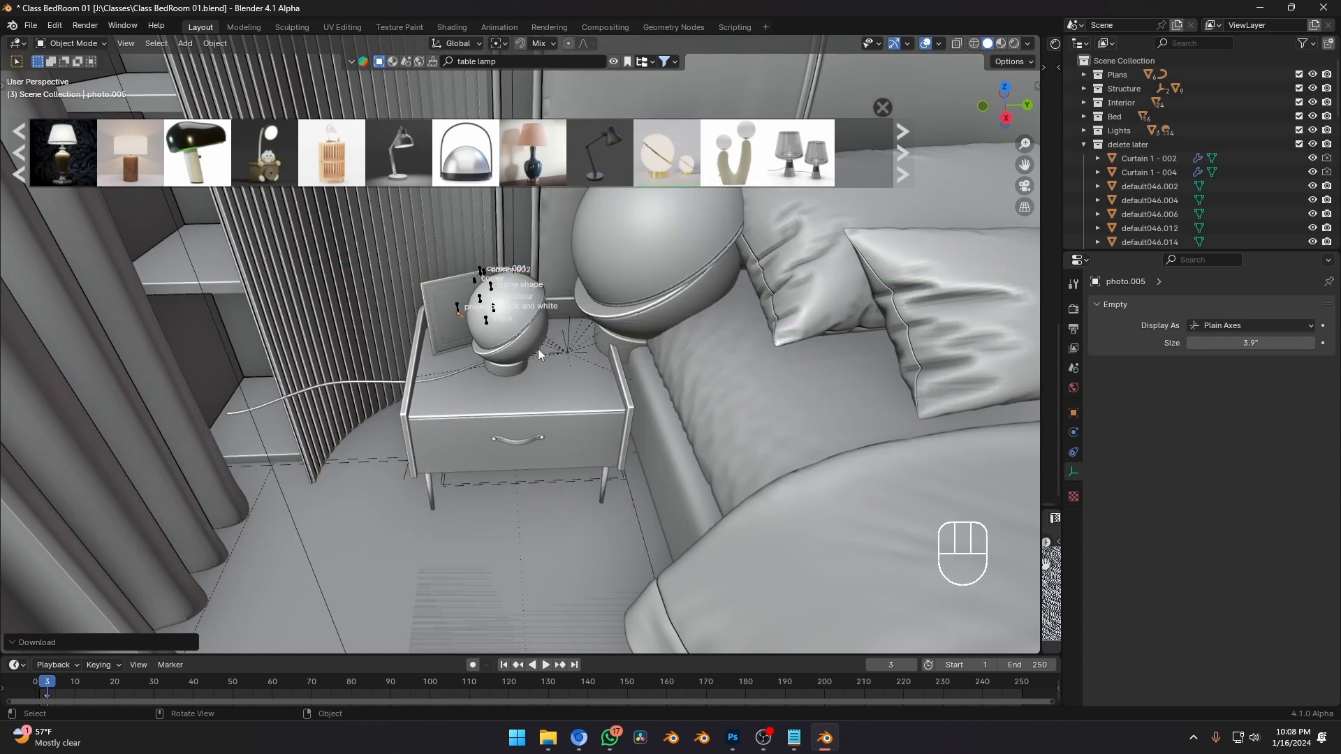
Select the Table Lights empty and use Select Grouped to select its Children.
click(569, 349)
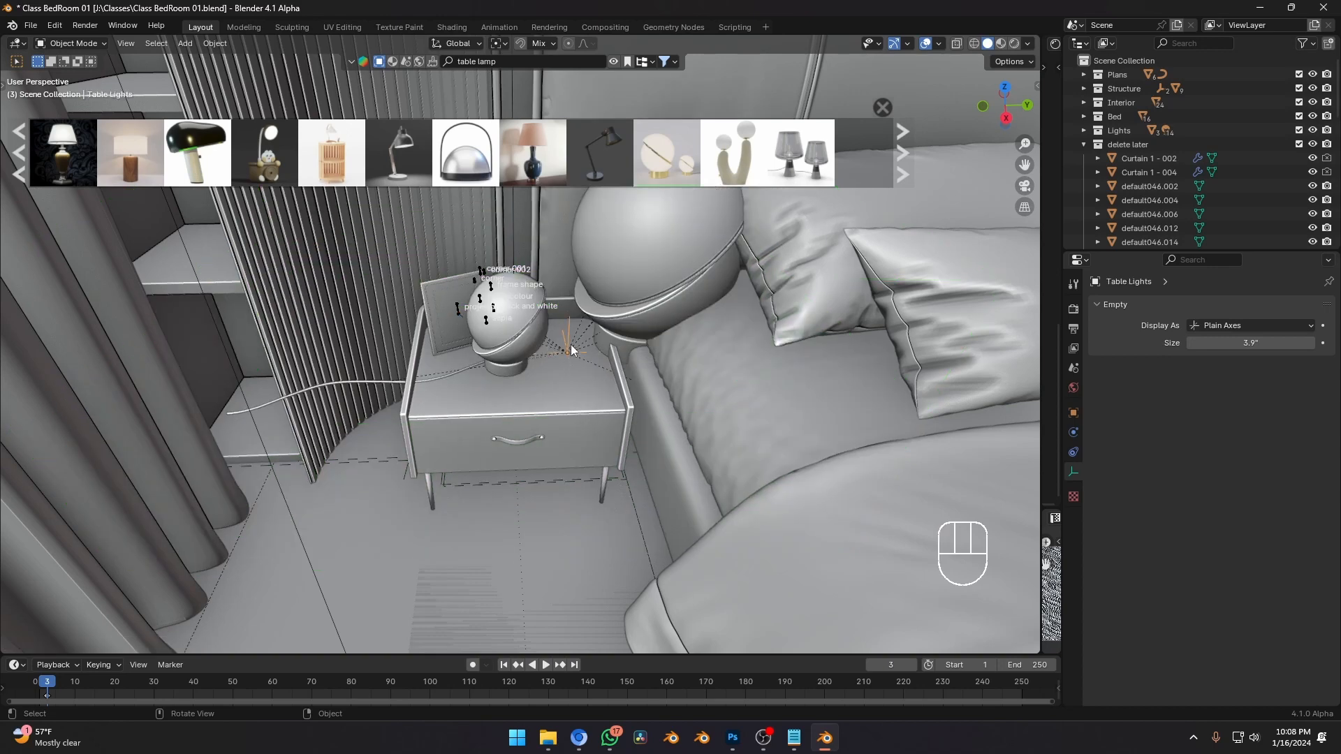
shift+middle_drag(572, 347, 606, 351)
scroll(567, 352, up, 1)
key(g)
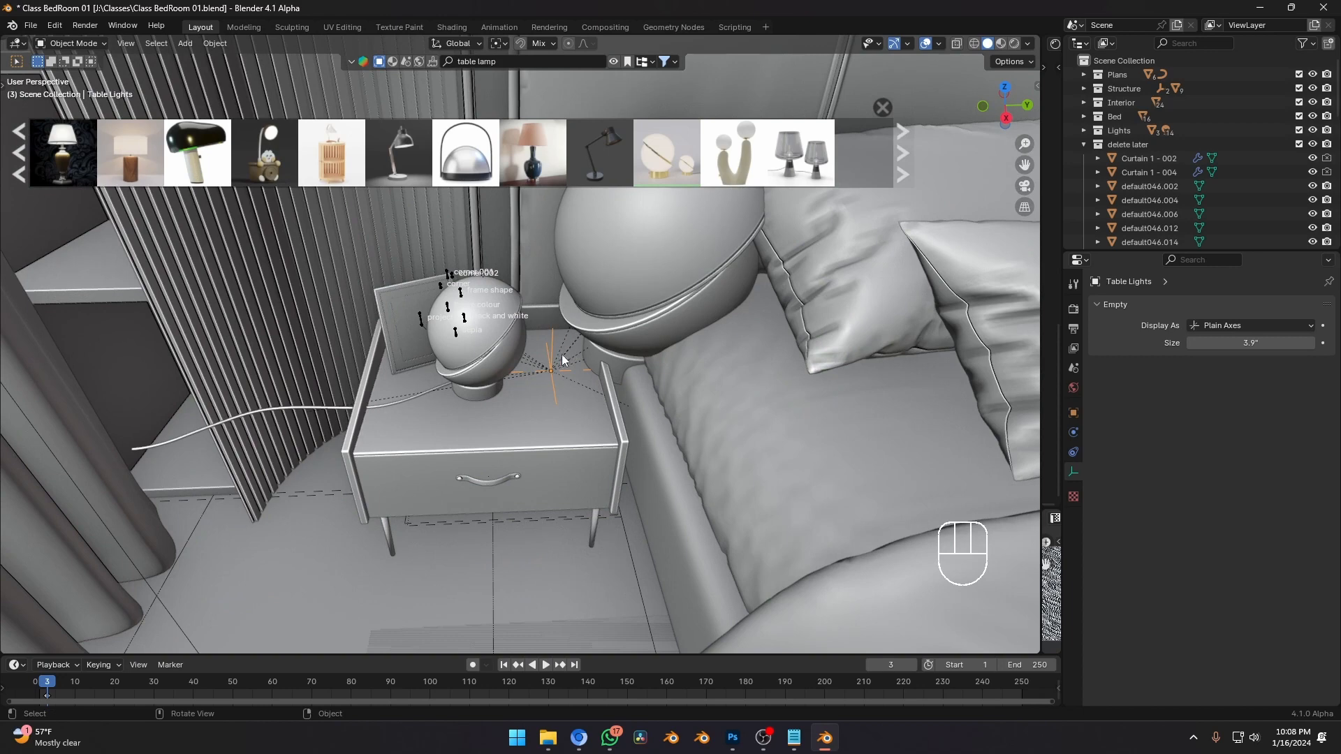
click(566, 413)
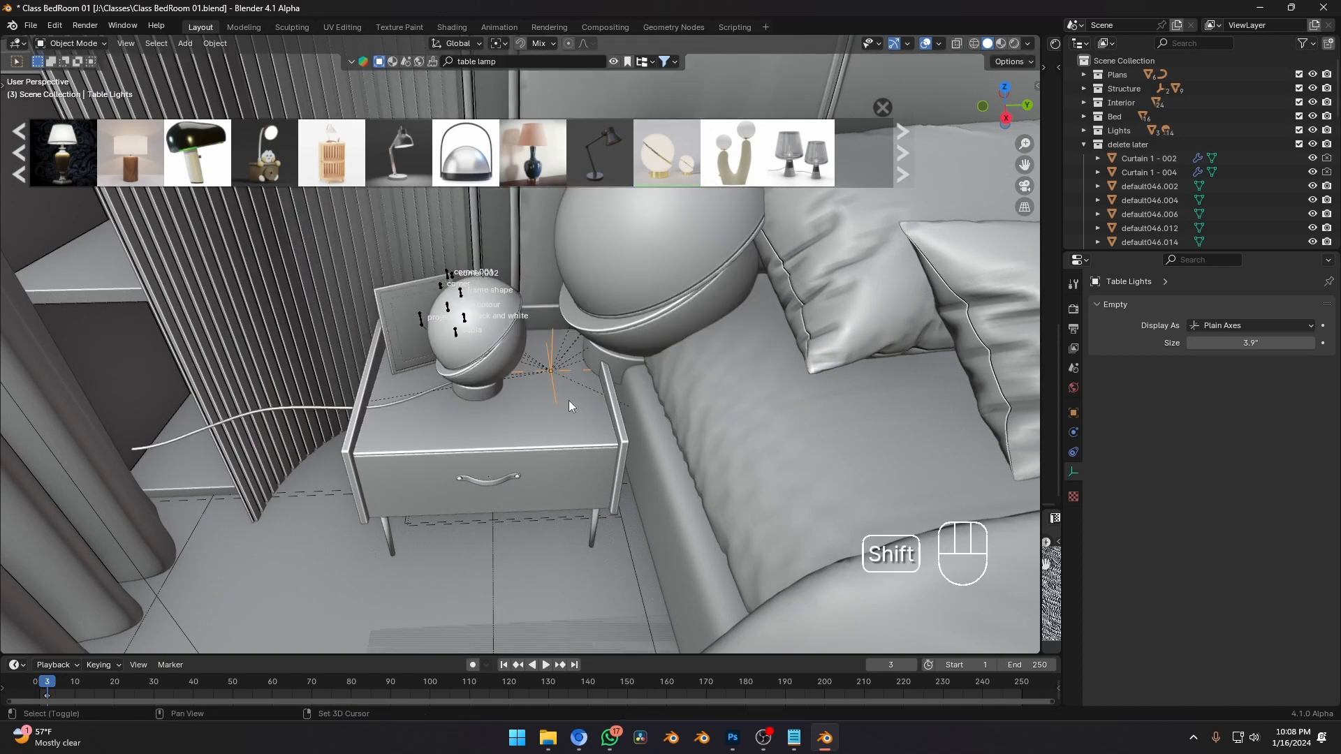
key(shift+g)
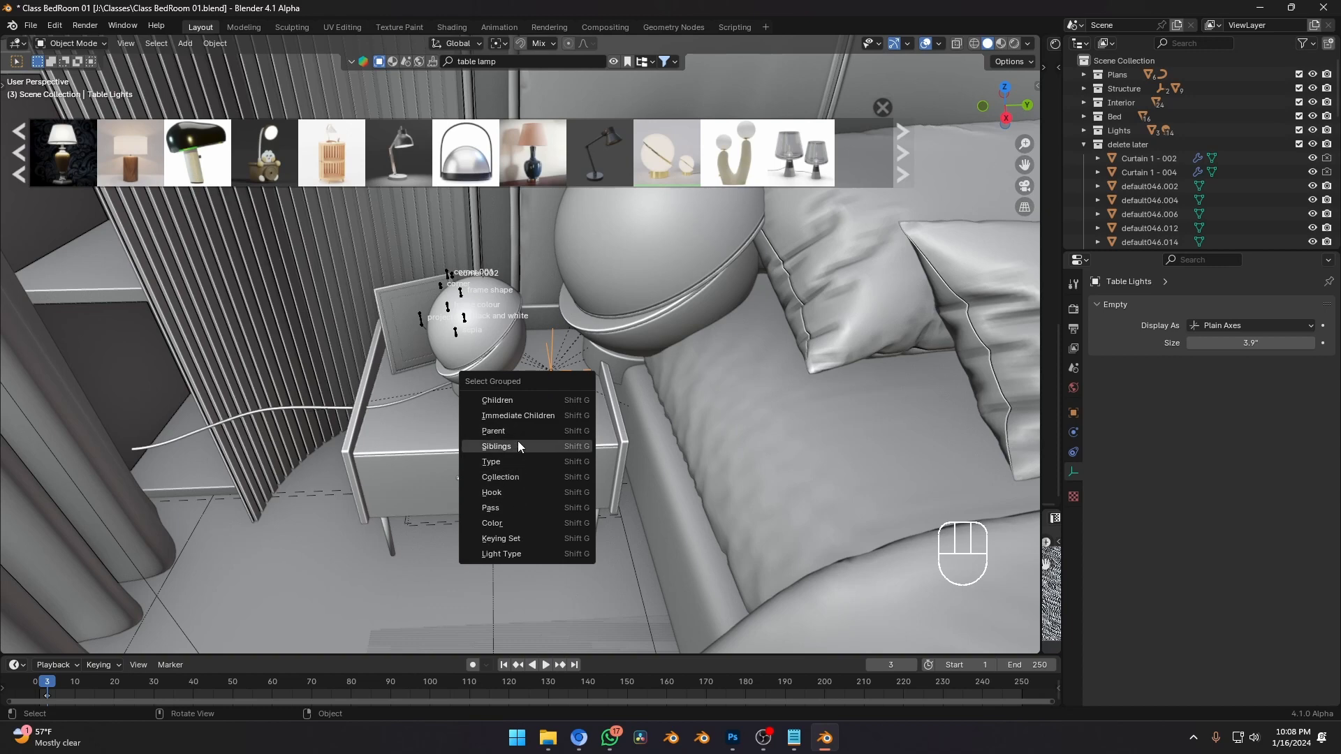
click(513, 401)
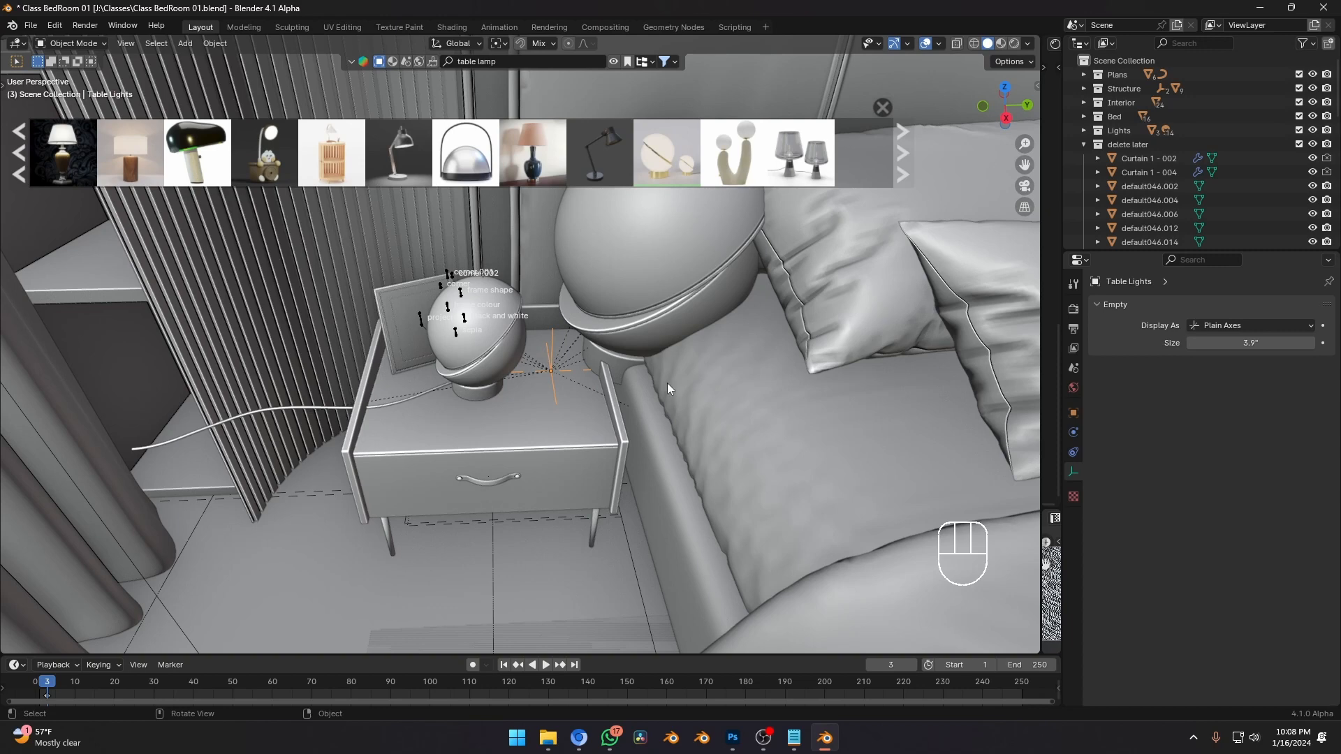
key(shift+g)
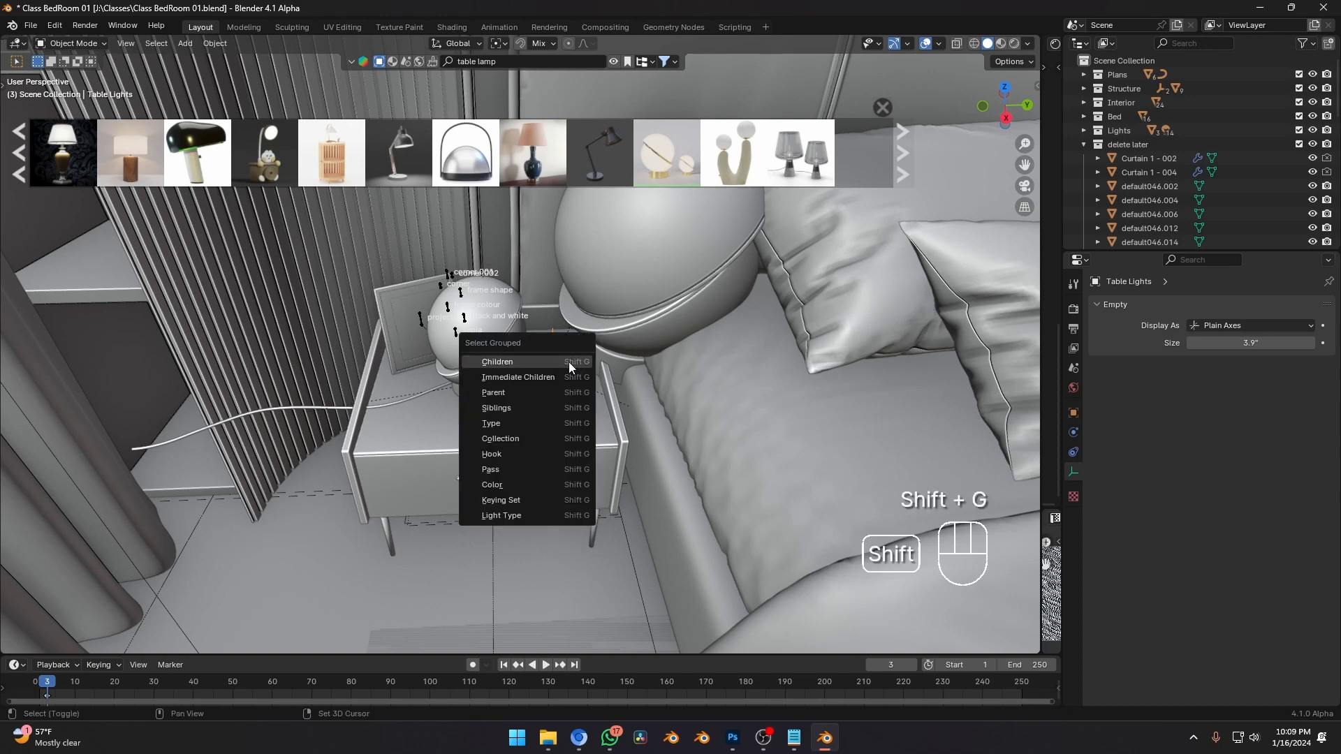
click(516, 362)
Hide everything except the selected table lights and close the asset results.
middle_drag(501, 379, 648, 411)
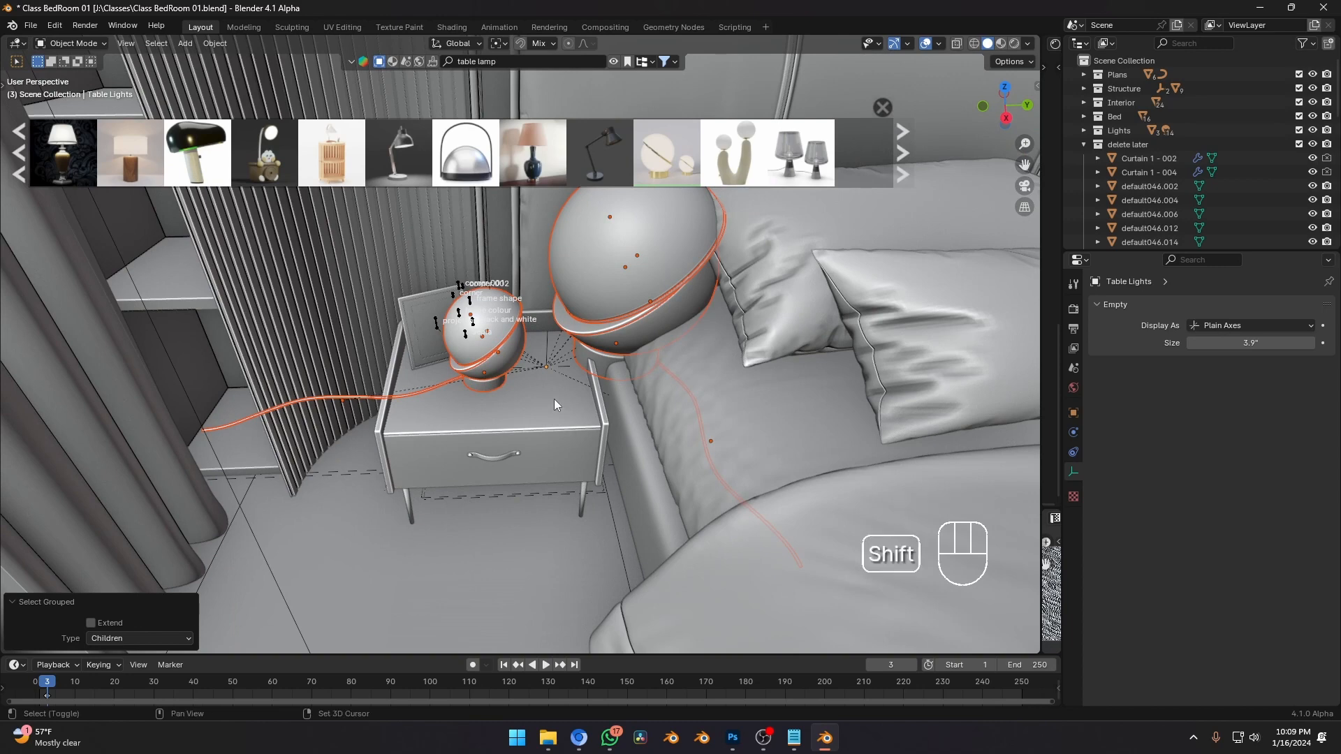
key(shift+h)
click(883, 107)
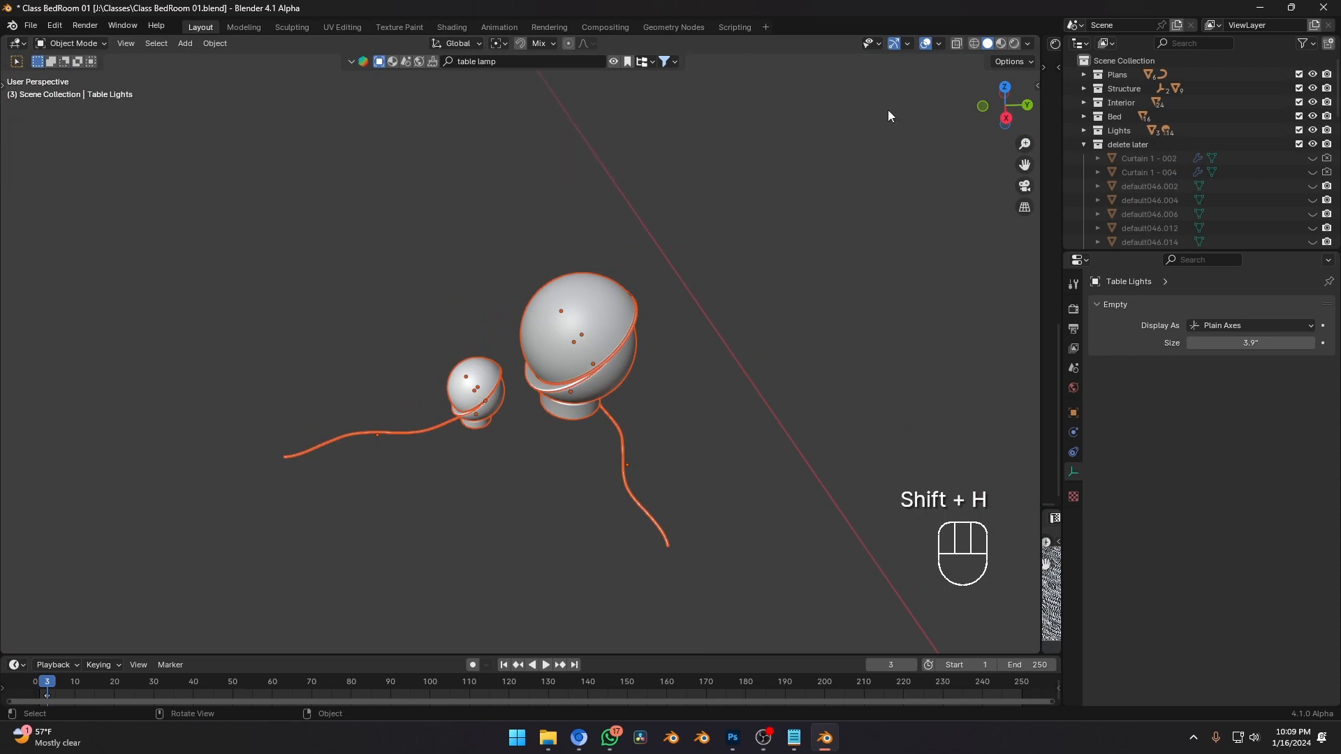
Deselect the small lamp and delete the larger globe lamp together with its cord.
middle_drag(618, 405, 606, 410)
drag(759, 204, 537, 644)
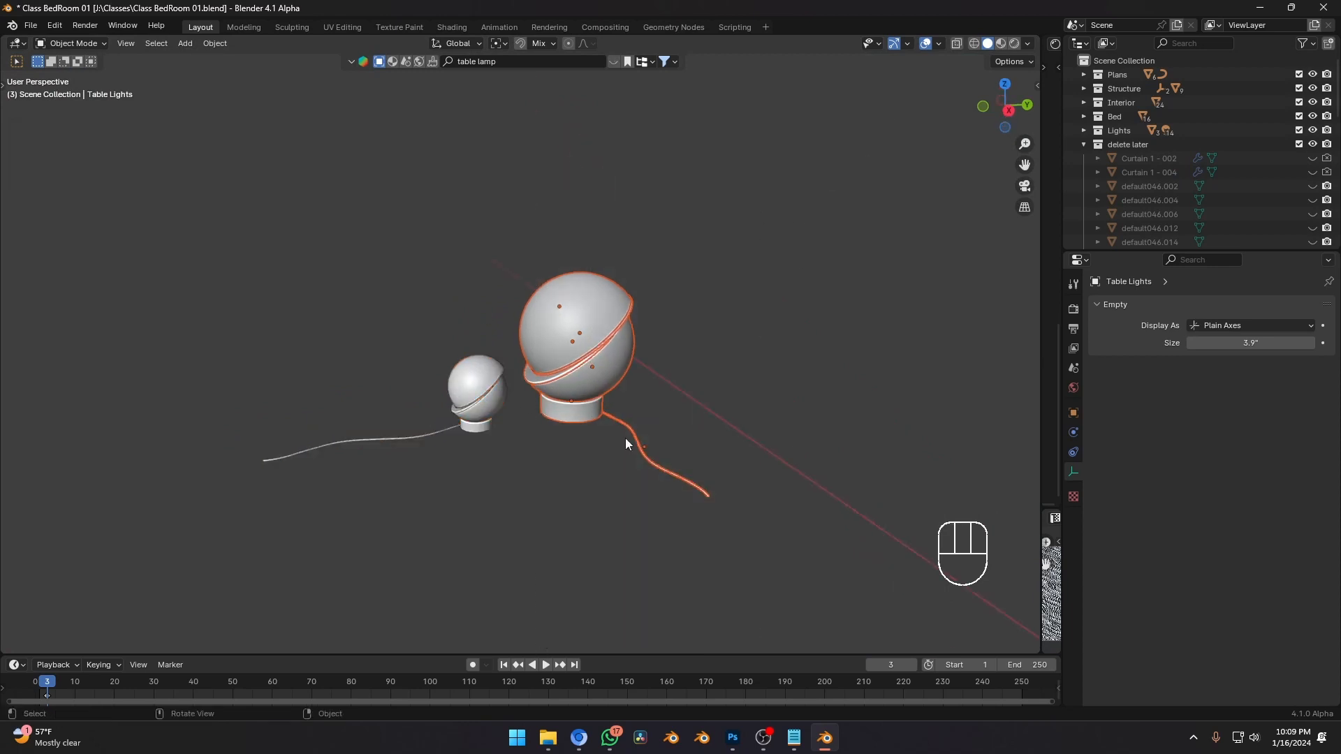
middle_drag(626, 438, 670, 473)
key(x)
click(669, 470)
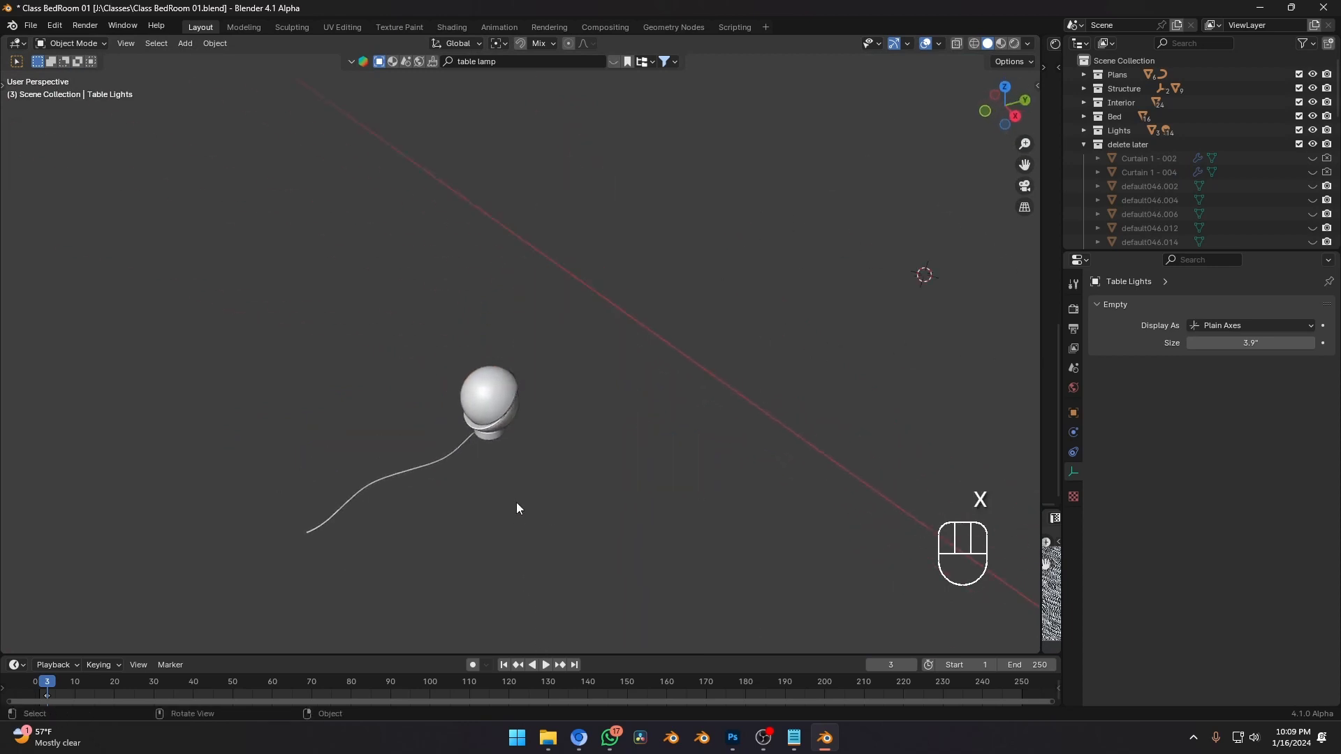
Delete the table lamp's cord, then unhide all hidden objects with the Table Lights empty selected.
click(449, 463)
key(x)
click(448, 458)
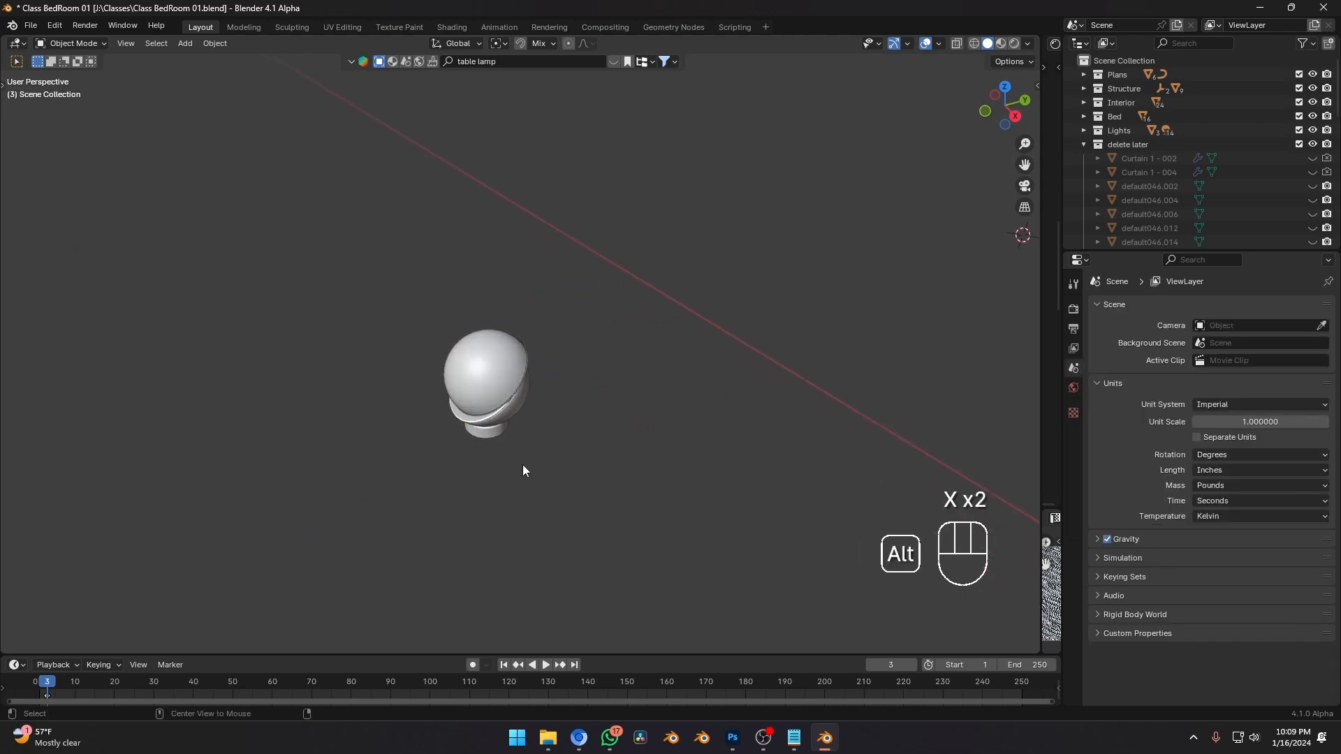
key(alt+h)
scroll(525, 452, up, 1)
click(542, 386)
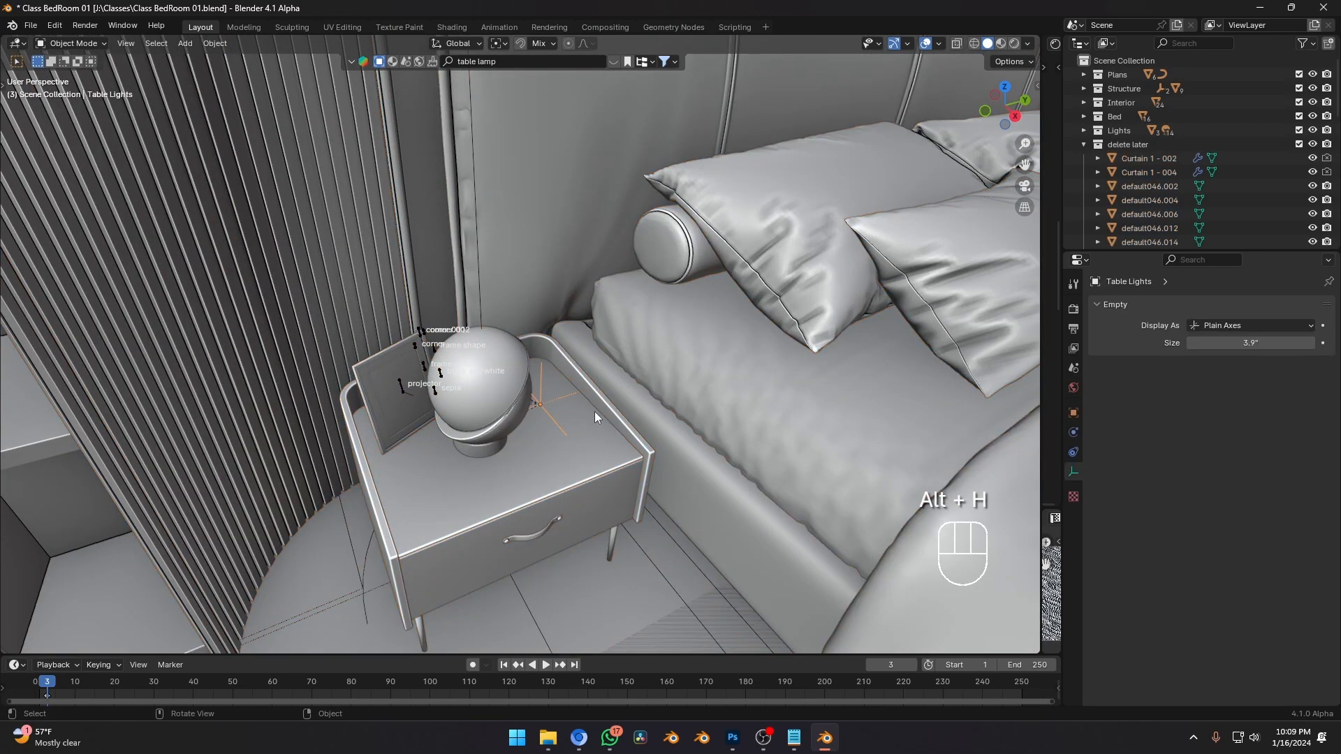
middle_drag(567, 393, 541, 377)
key(g)
right_click(584, 405)
middle_drag(558, 457, 529, 438)
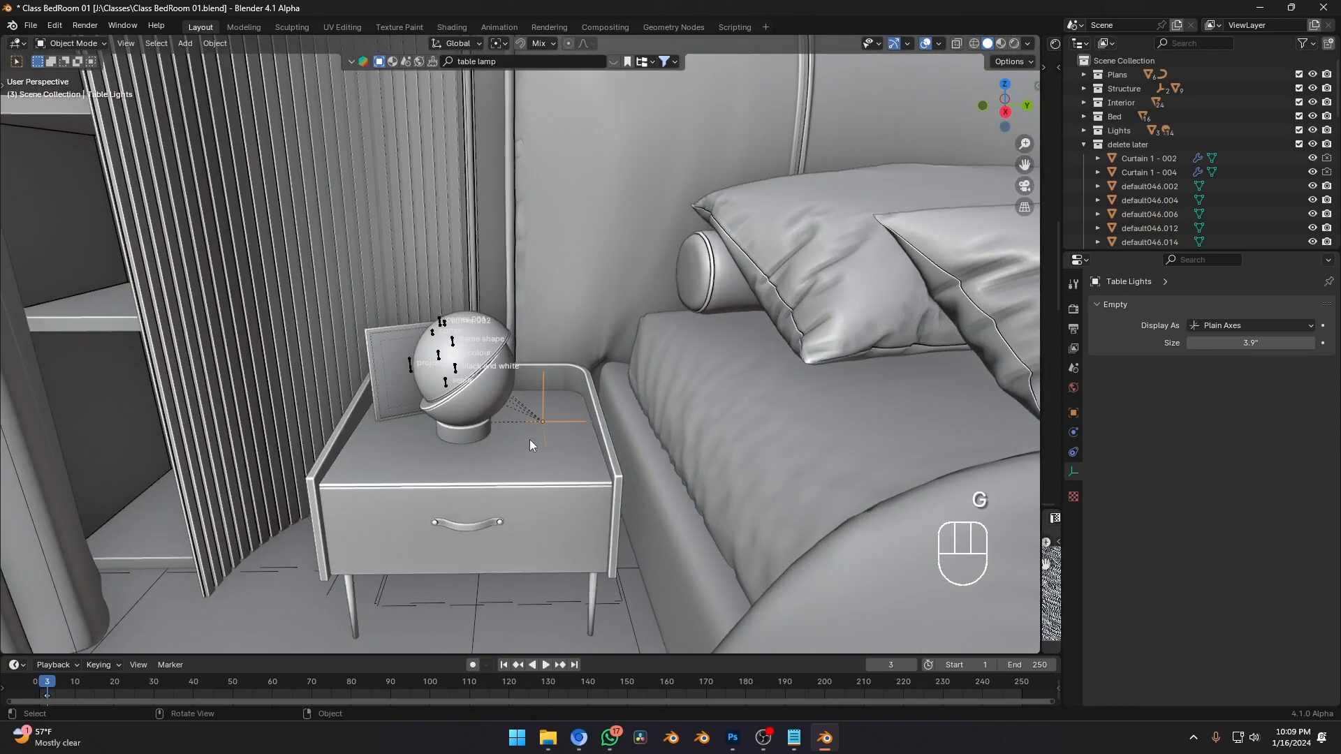
scroll(552, 454, up, 3)
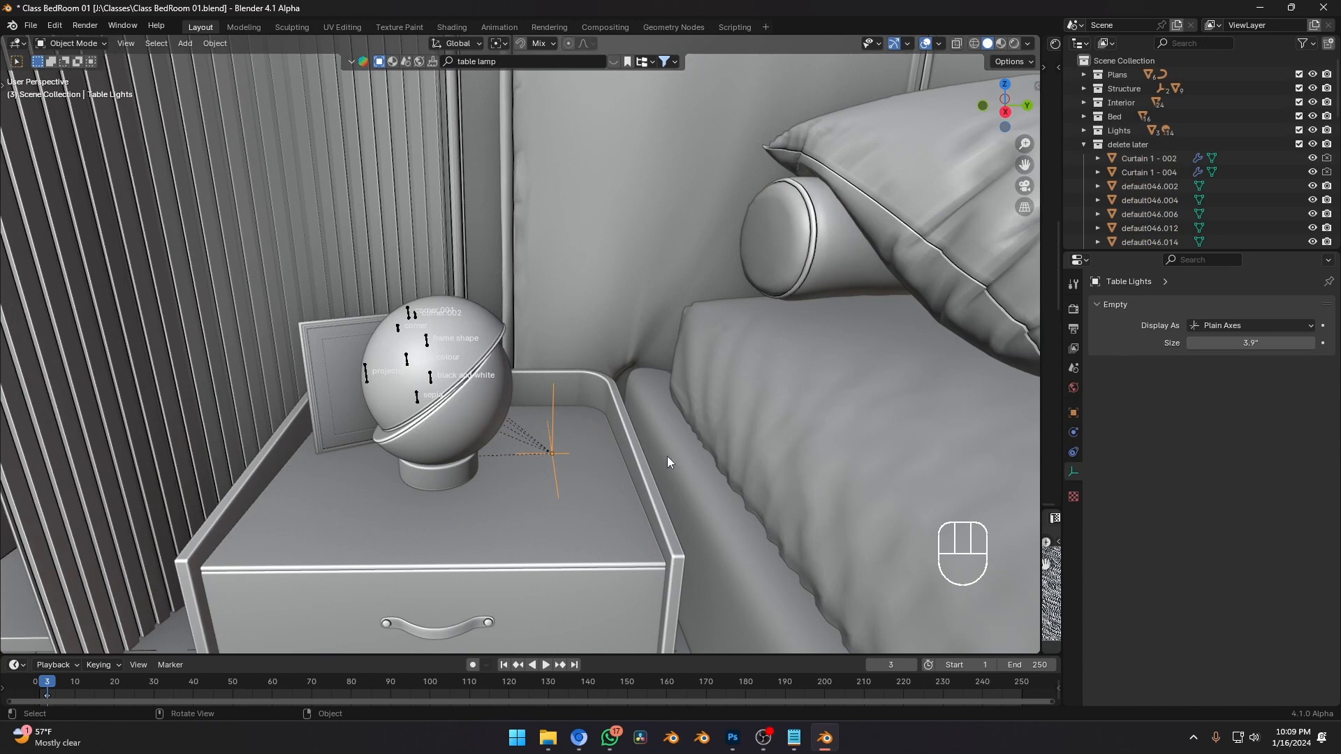
key(r)
key(z)
right_click(559, 482)
Move the table lamp along Y, then shift it horizontally by about -3.34" in X and 0.70" in Y on the nightstand.
key(g)
key(y)
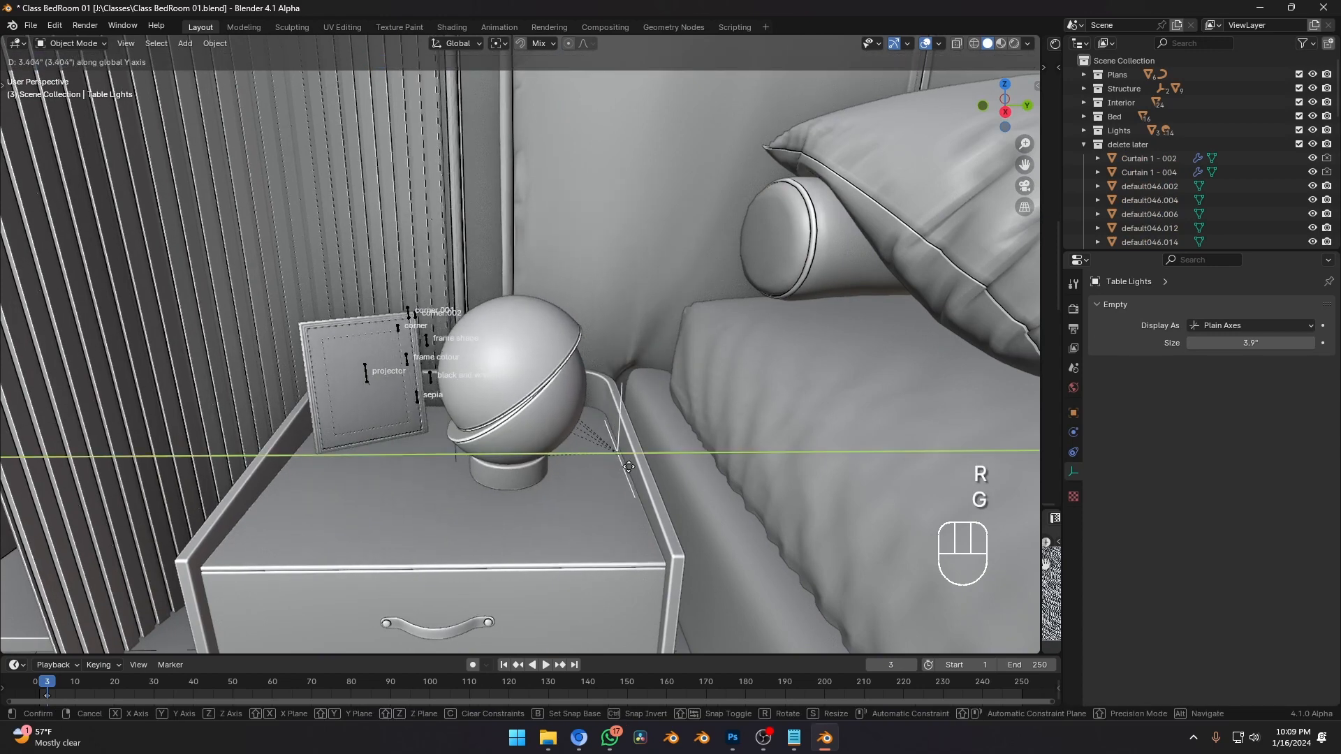
click(649, 466)
key(g)
key(shift+z)
click(646, 440)
Scale the table lamp up by about 1.35 and shift it about 1.14" along Y.
key(s)
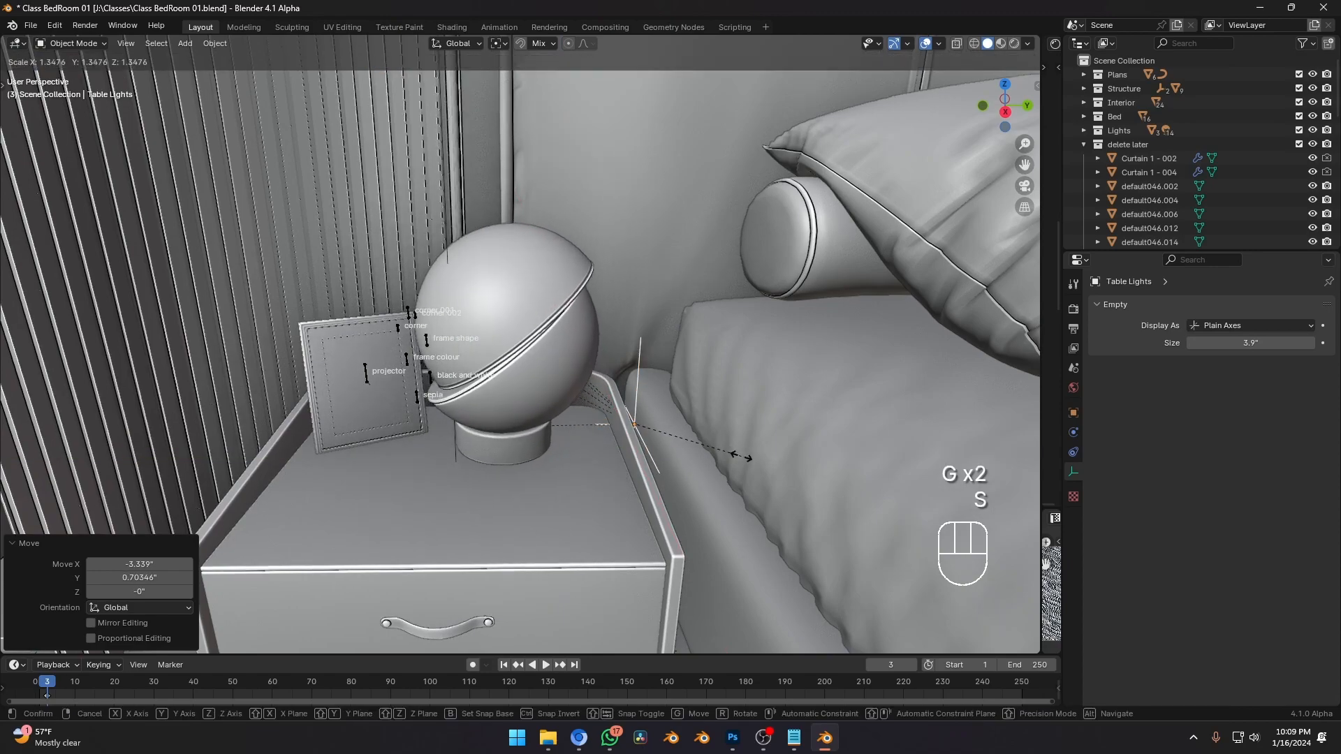
click(741, 457)
key(g)
middle_drag(741, 457, 585, 489)
click(762, 458)
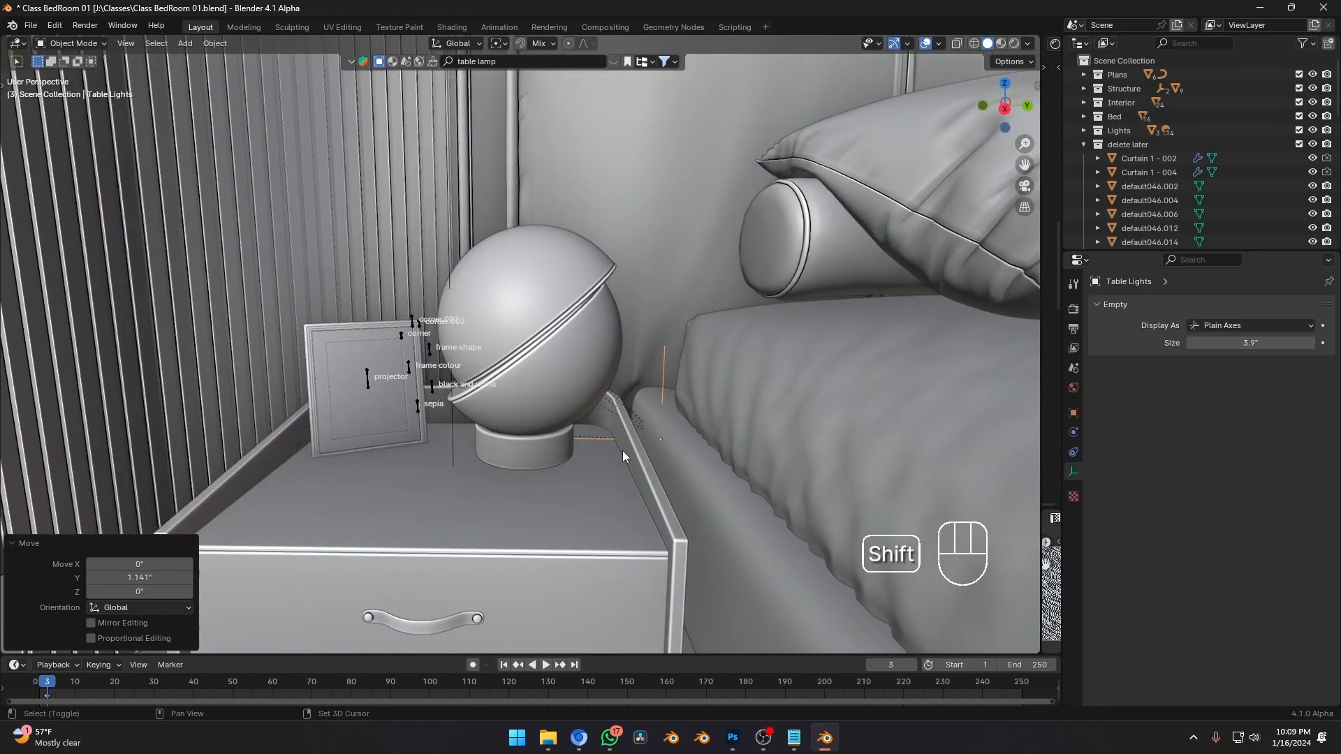
Select all children of the Table Lights empty together with the empty itself.
key(shift+g)
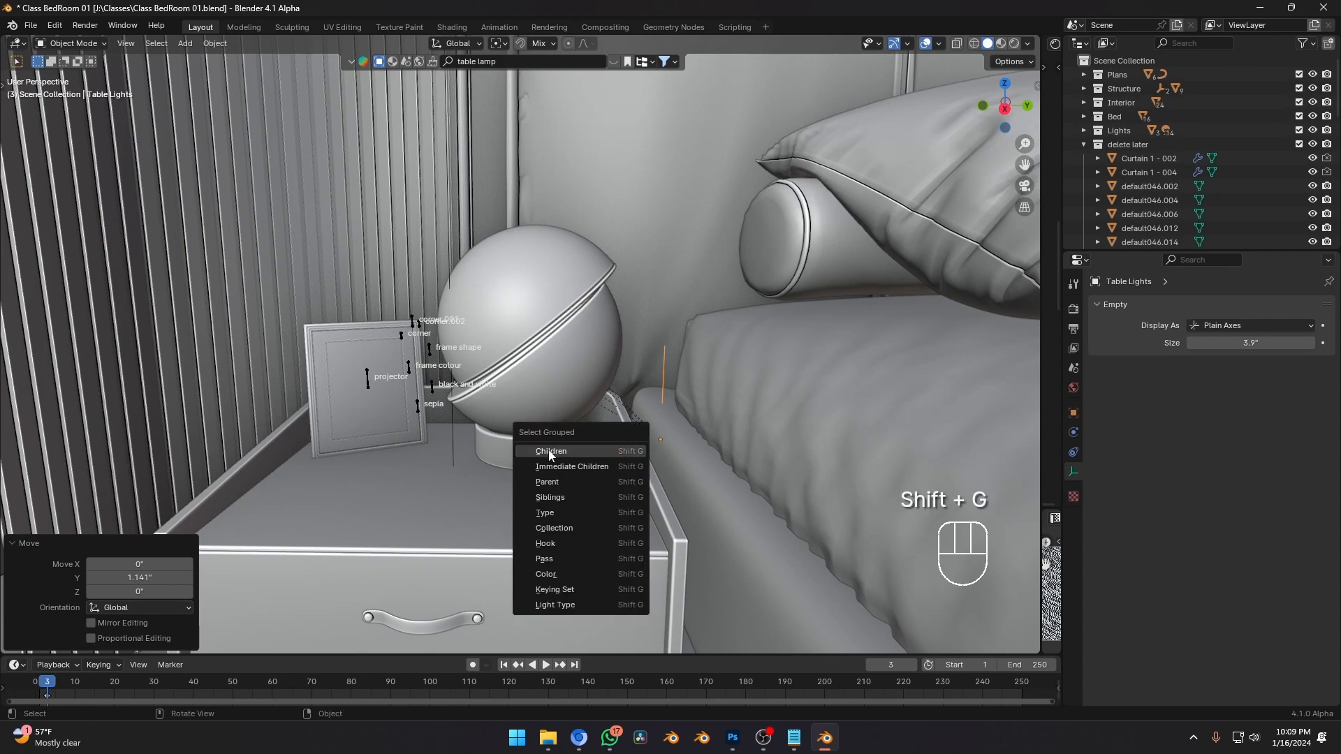
click(550, 452)
middle_drag(550, 452, 538, 405)
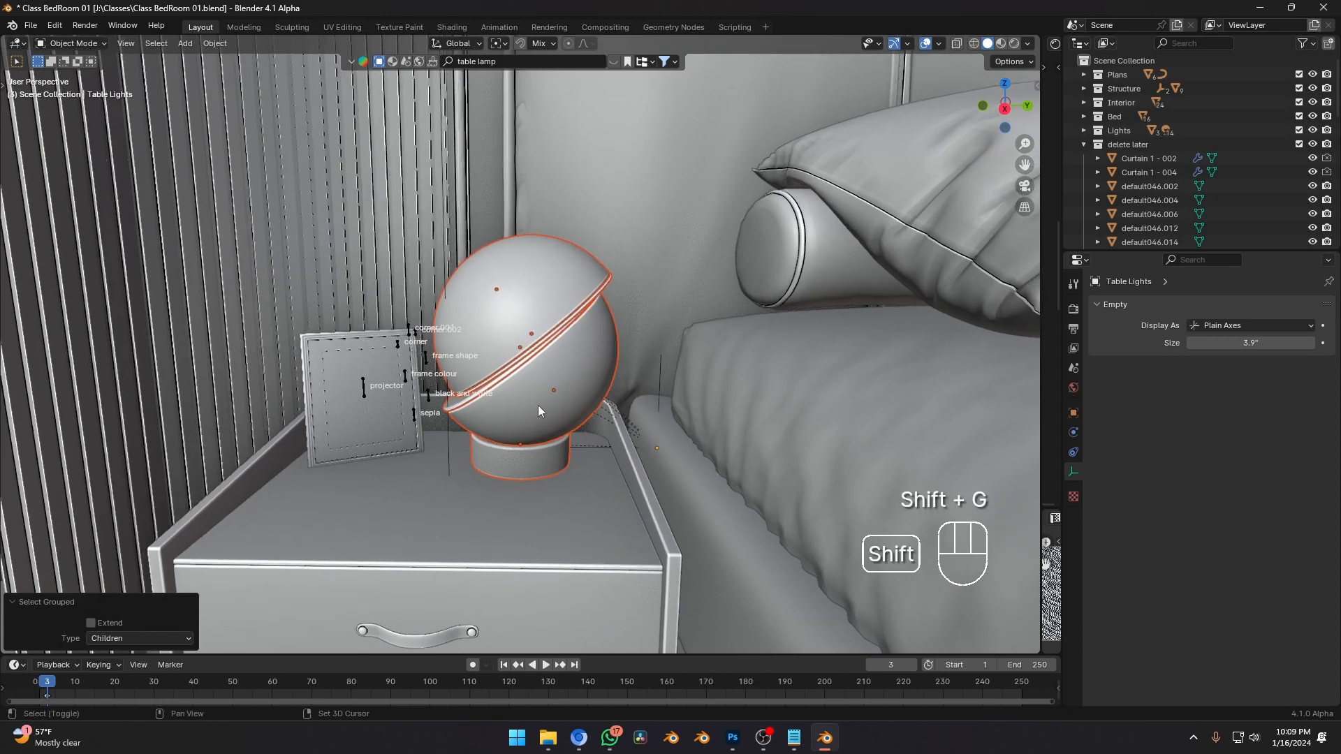
shift+click(662, 377)
scroll(481, 476, down, 3)
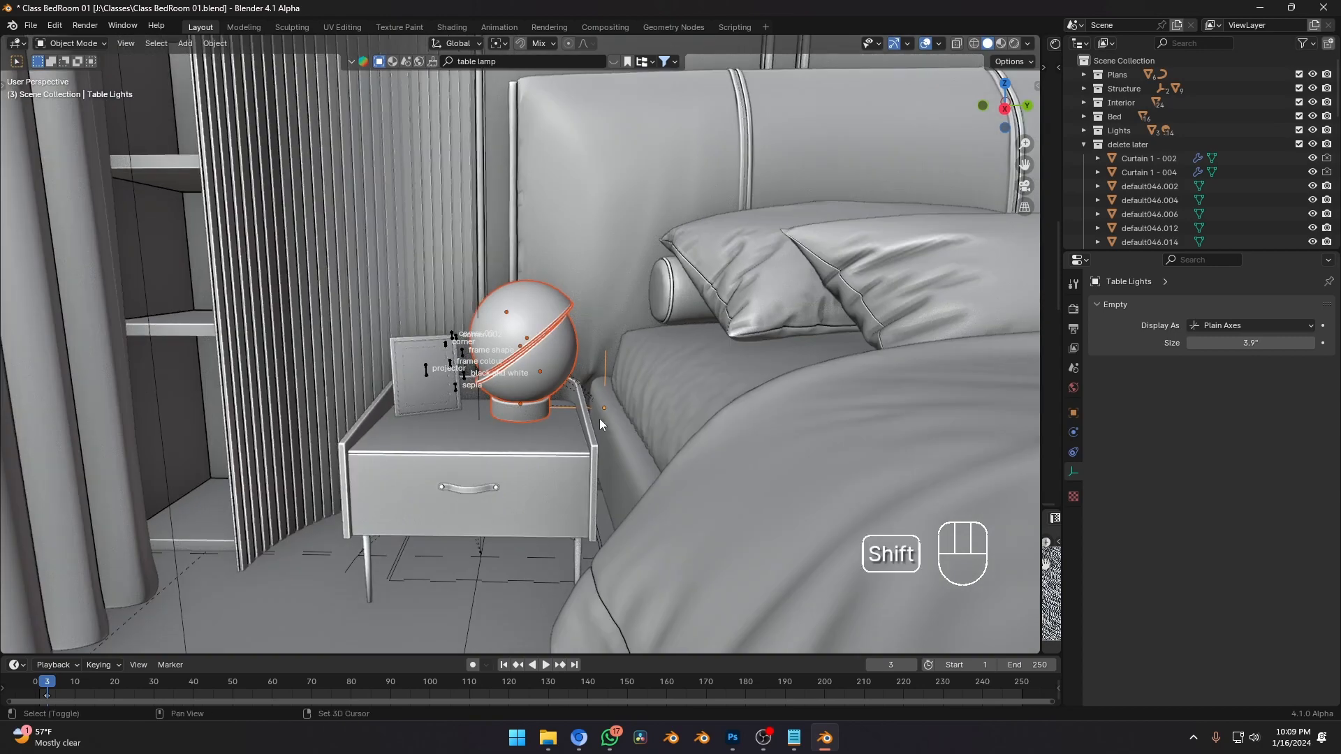
Make a linked duplicate of the table lamp about 83.2" along Y, on the nightstand with the flower vase.
shift+middle_drag(664, 421, 388, 419)
scroll(539, 418, down, 3)
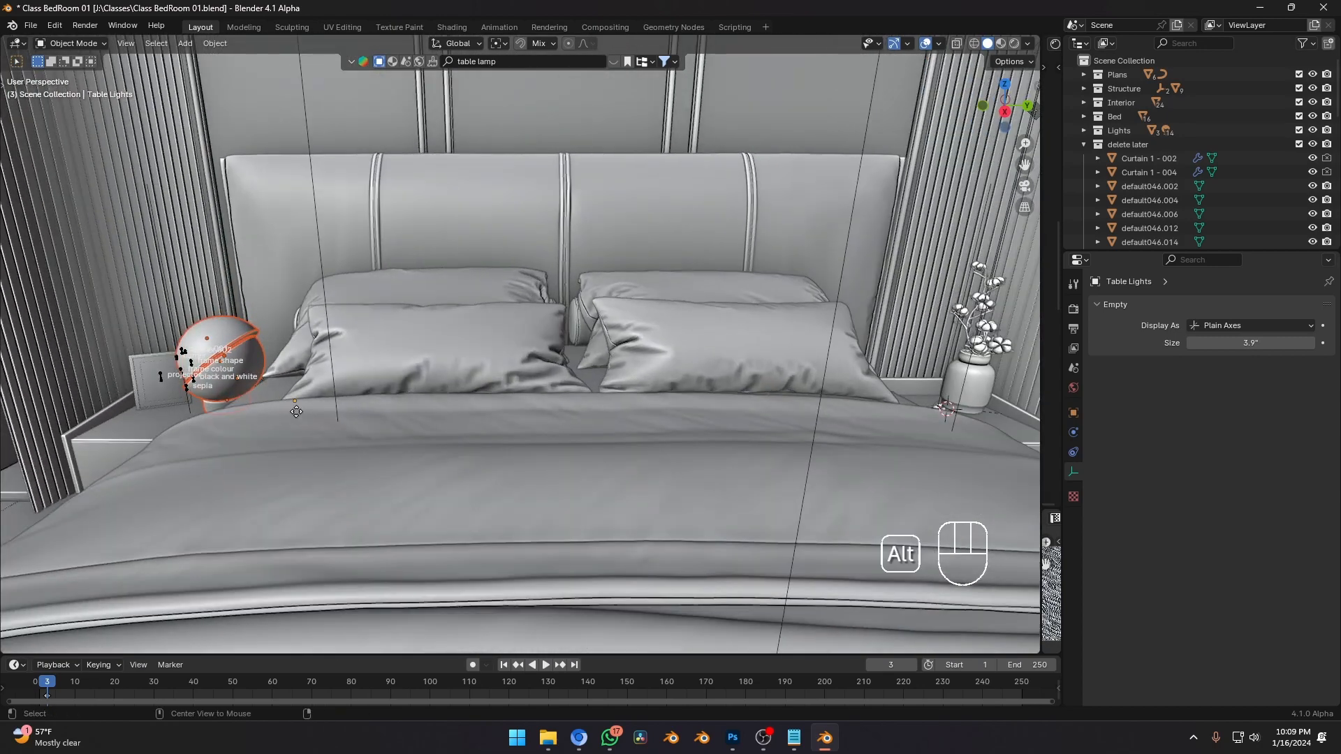
key(alt+d)
key(y)
click(970, 409)
shift+middle_drag(916, 417, 559, 425)
scroll(559, 425, up, 2)
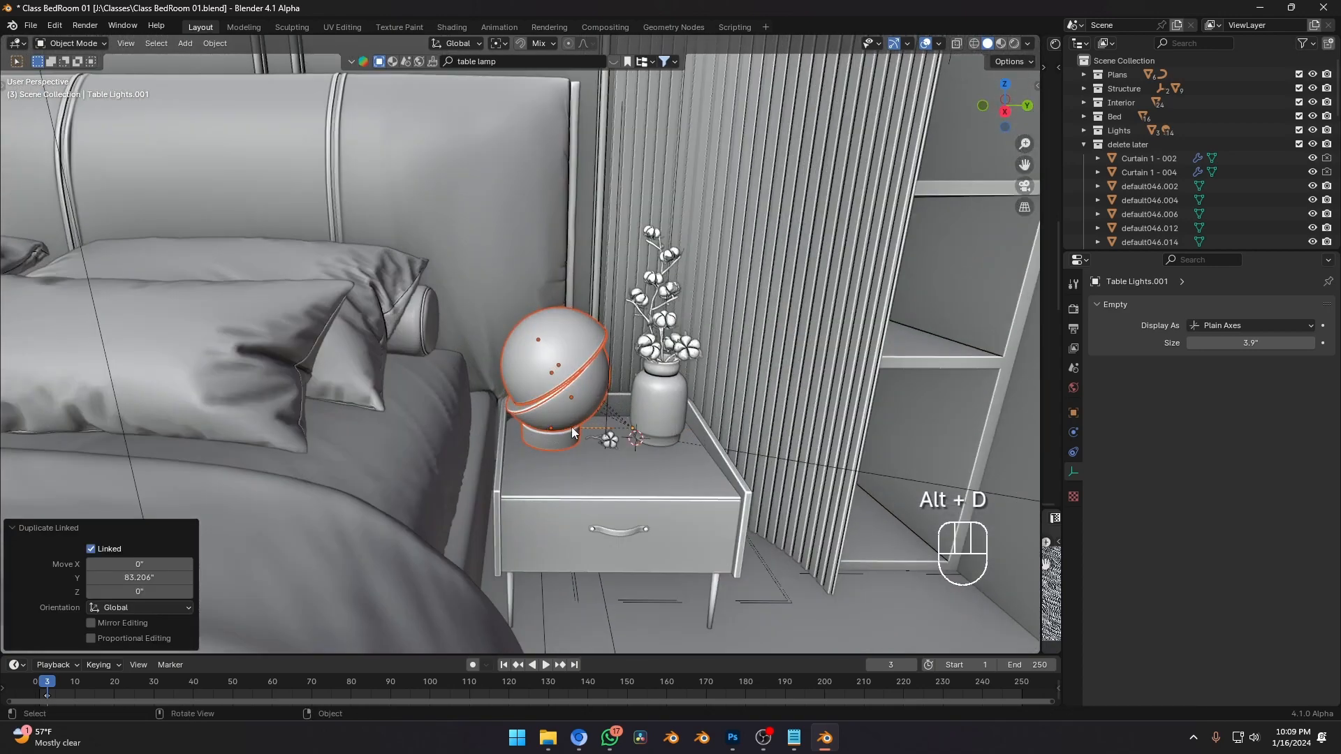
Shift the duplicated lamp about 0.61" along Y and rotate it 180° about the Z axis.
scroll(680, 427, up, 1)
shift+middle_drag(680, 427, 629, 442)
key(g)
middle_drag(628, 442, 639, 443)
click(639, 442)
key(r)
right_click(648, 442)
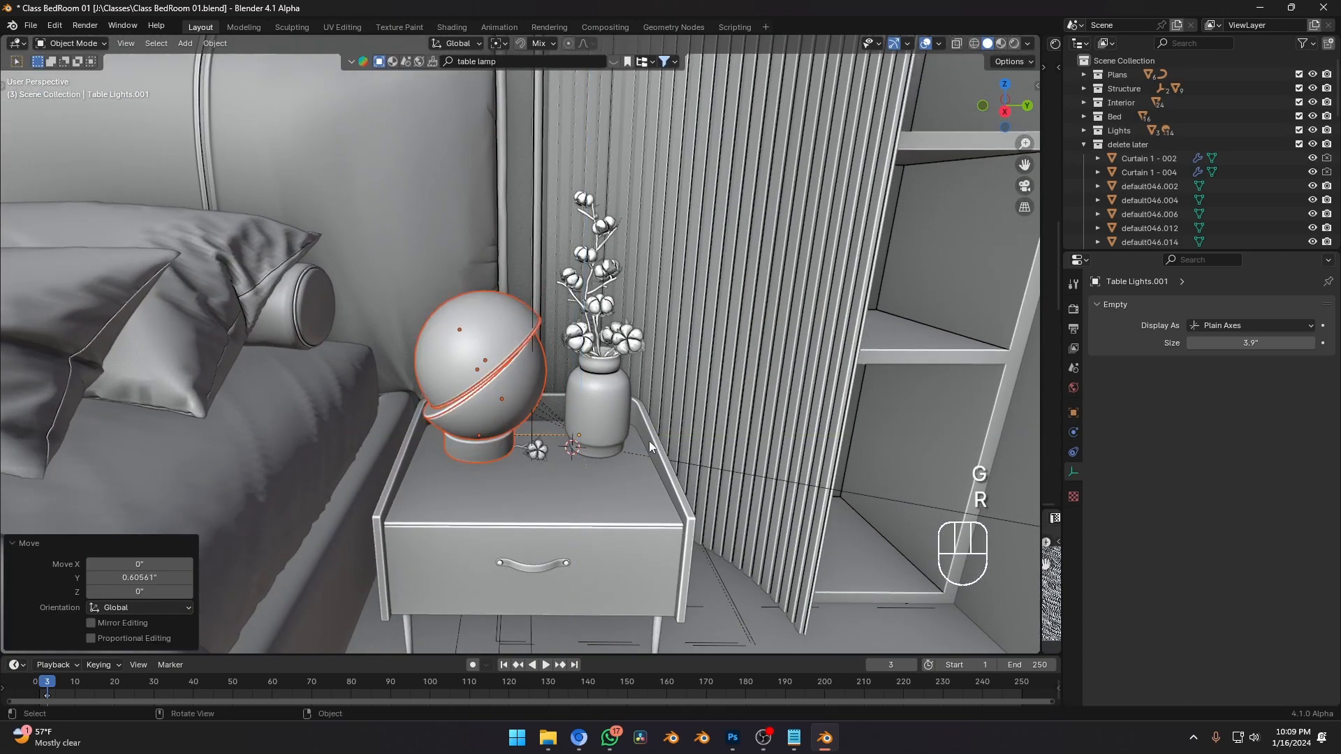
text(rz180)
key(Return)
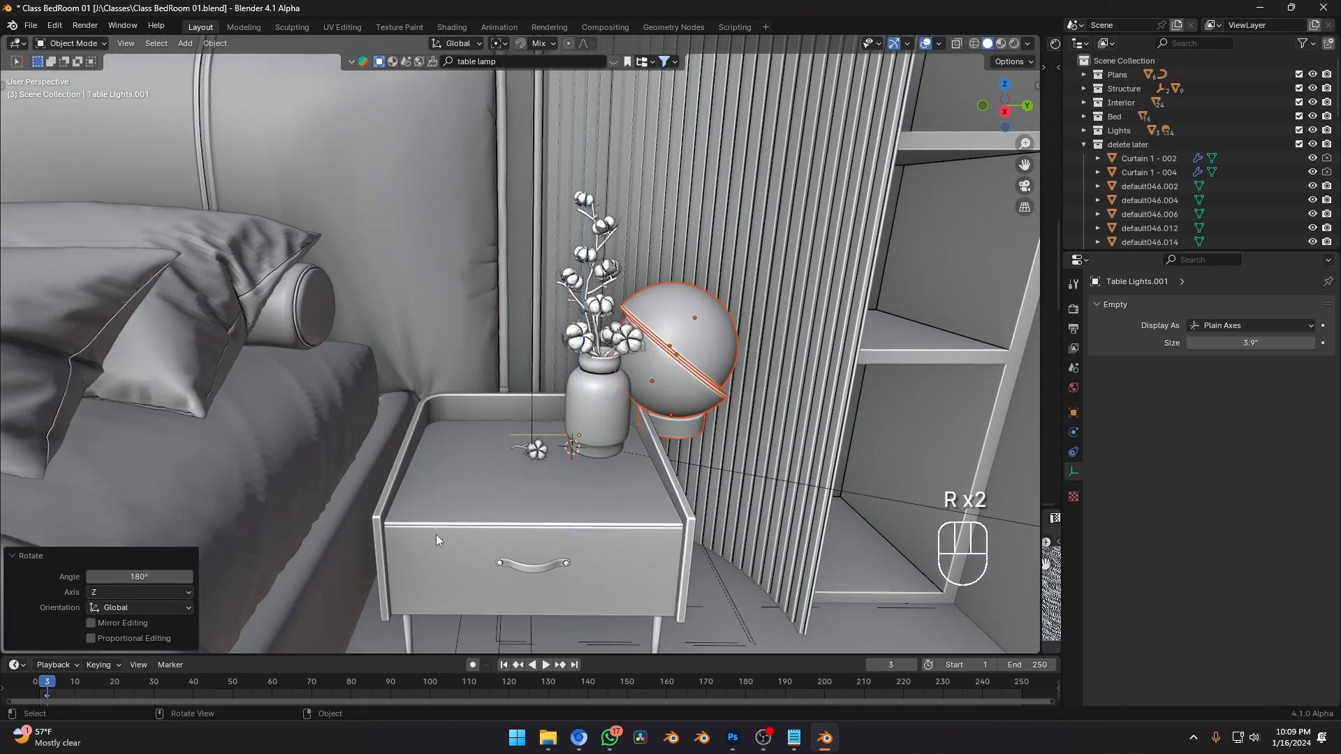
Move the rotated lamp back onto its nightstand, beside the flower vase.
key(g)
middle_drag(782, 500, 754, 525)
click(623, 513)
key(grave)
key(g)
middle_drag(629, 466, 733, 493)
click(781, 506)
Adjust the decor on the first nightstand along the X axis and save the file.
shift+middle_drag(803, 391, 1026, 454)
scroll(768, 466, down, 3)
middle_drag(336, 381, 421, 399)
shift+middle_drag(130, 408, 549, 454)
scroll(524, 439, up, 2)
mouse_move(549, 454)
middle_down()
mouse_move(581, 450)
mouse_move(571, 458)
middle_up()
scroll(580, 463, up, 2)
click(563, 391)
middle_drag(563, 391, 632, 412)
key(g)
key(x)
click(644, 481)
key(ctrl+s)
Examine the furnished bedroom from several angles, including the bed, nightstands, shelves, rug and TV wall.
key(a)
click(597, 393)
shift+middle_drag(838, 300, 584, 356)
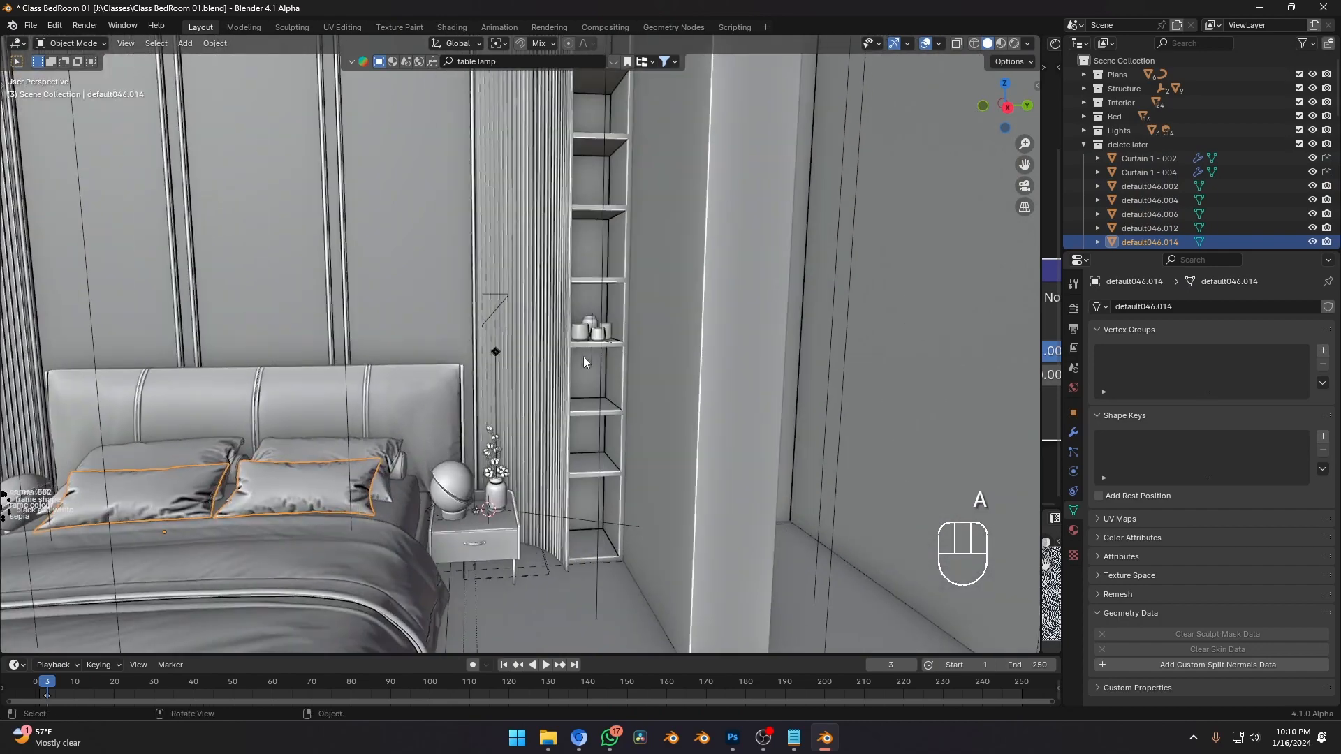
shift+middle_drag(202, 461, 598, 324)
click(332, 529)
scroll(358, 524, down, 3)
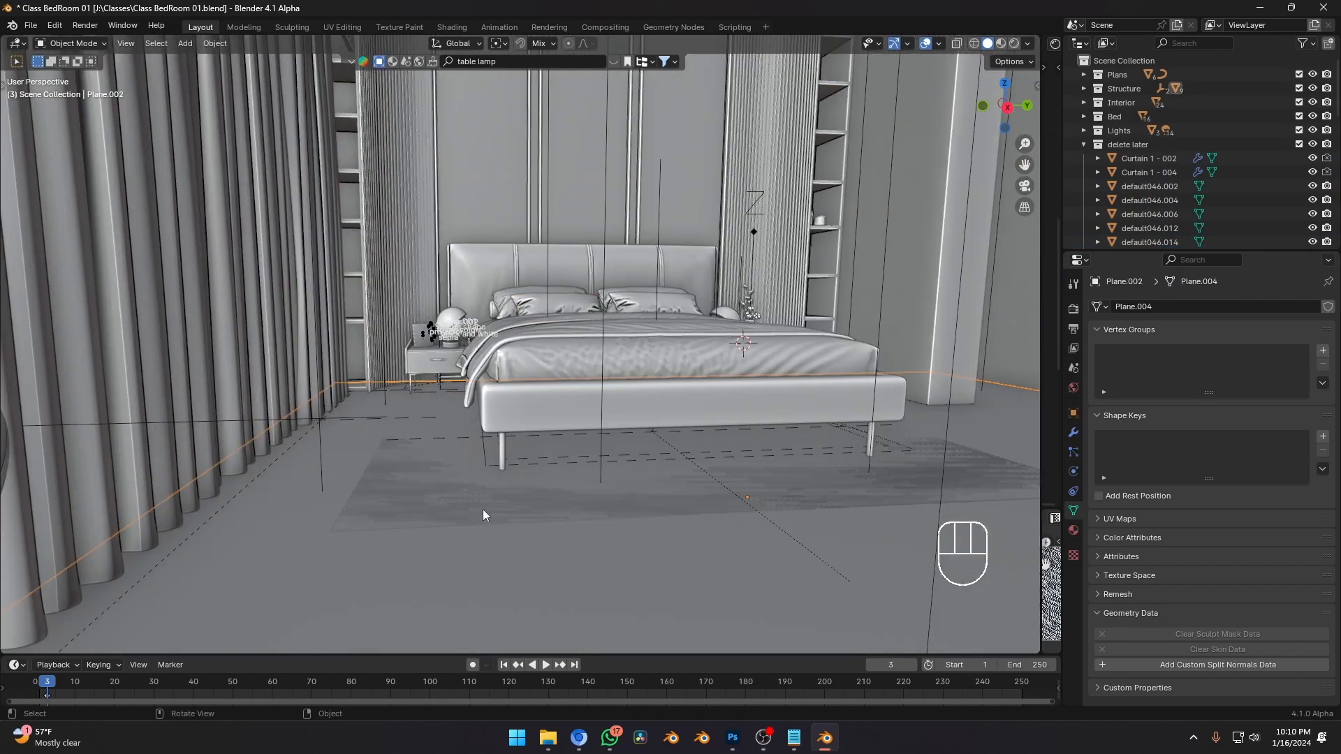
middle_drag(483, 515, 602, 510)
click(655, 572)
middle_drag(614, 595, 705, 504)
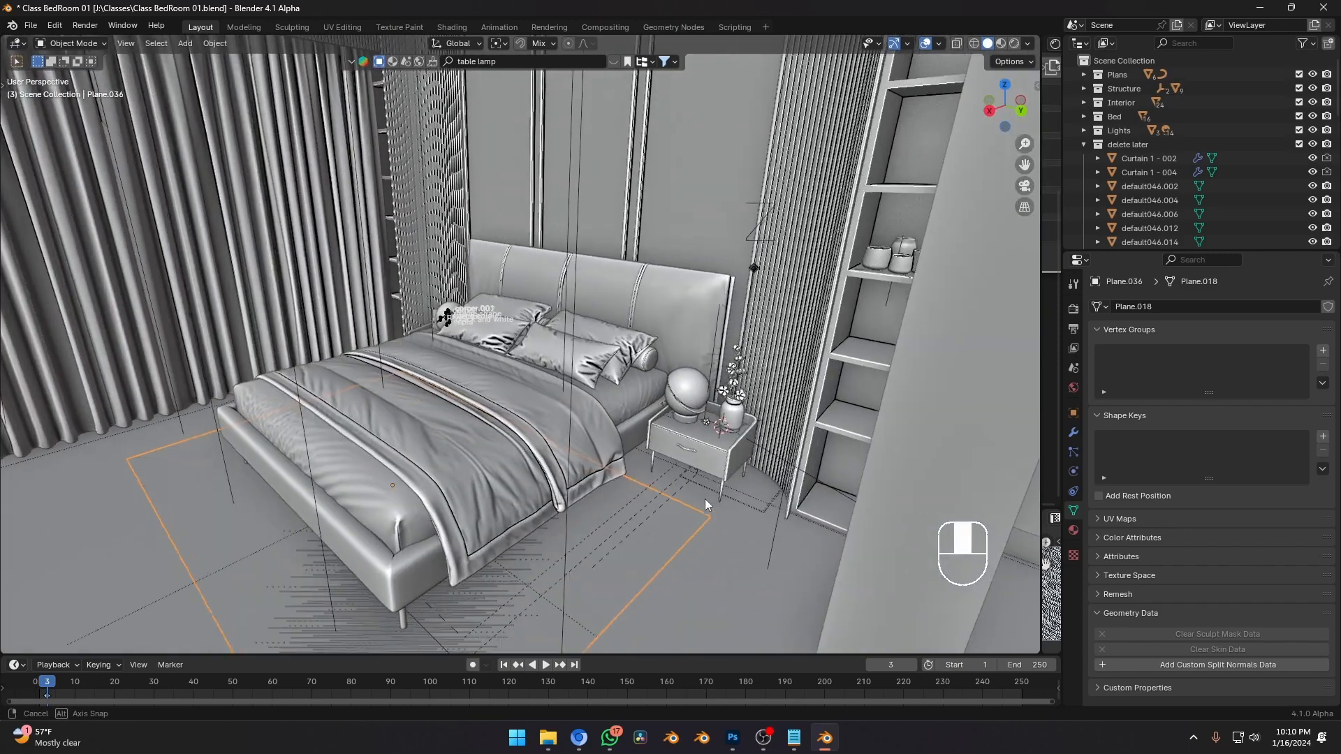
key(shift+grave)
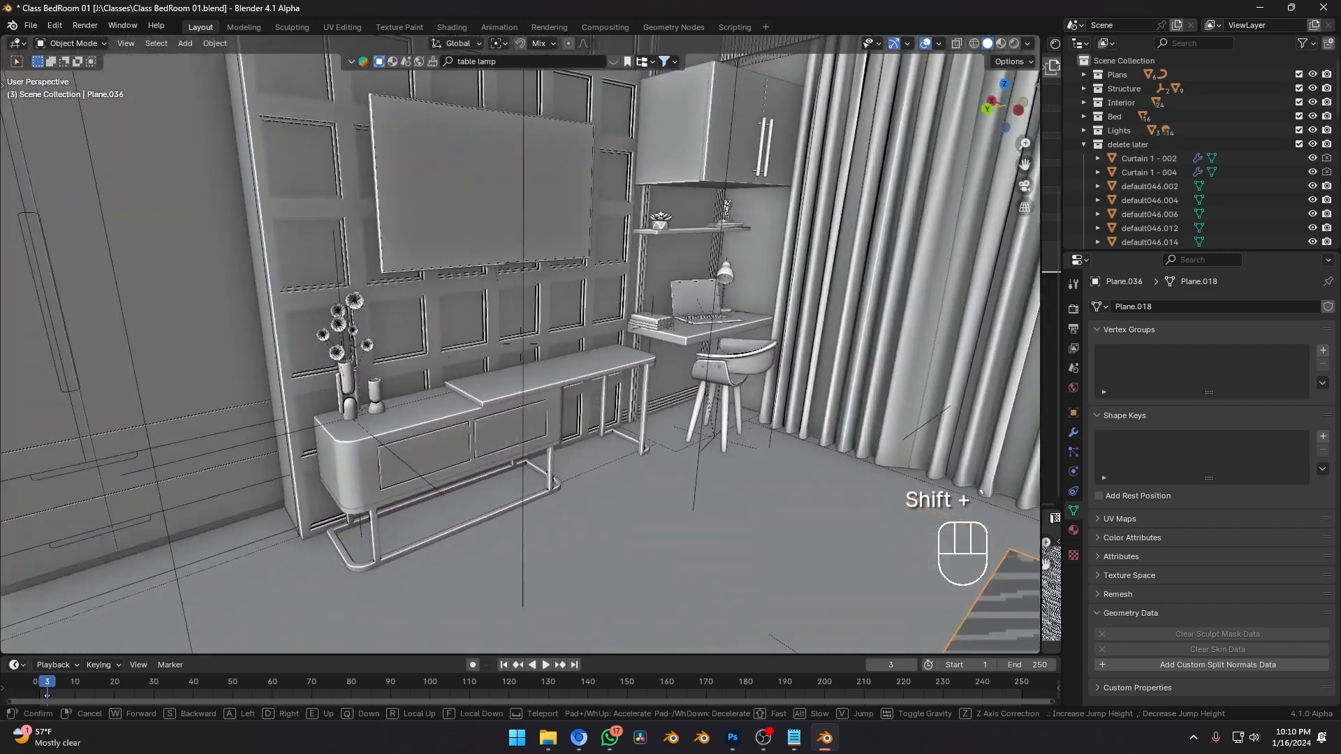
click(701, 503)
Select the raised tabletop of the TV console and save the bedroom file.
click(534, 392)
middle_drag(533, 392, 559, 401)
scroll(640, 405, up, 3)
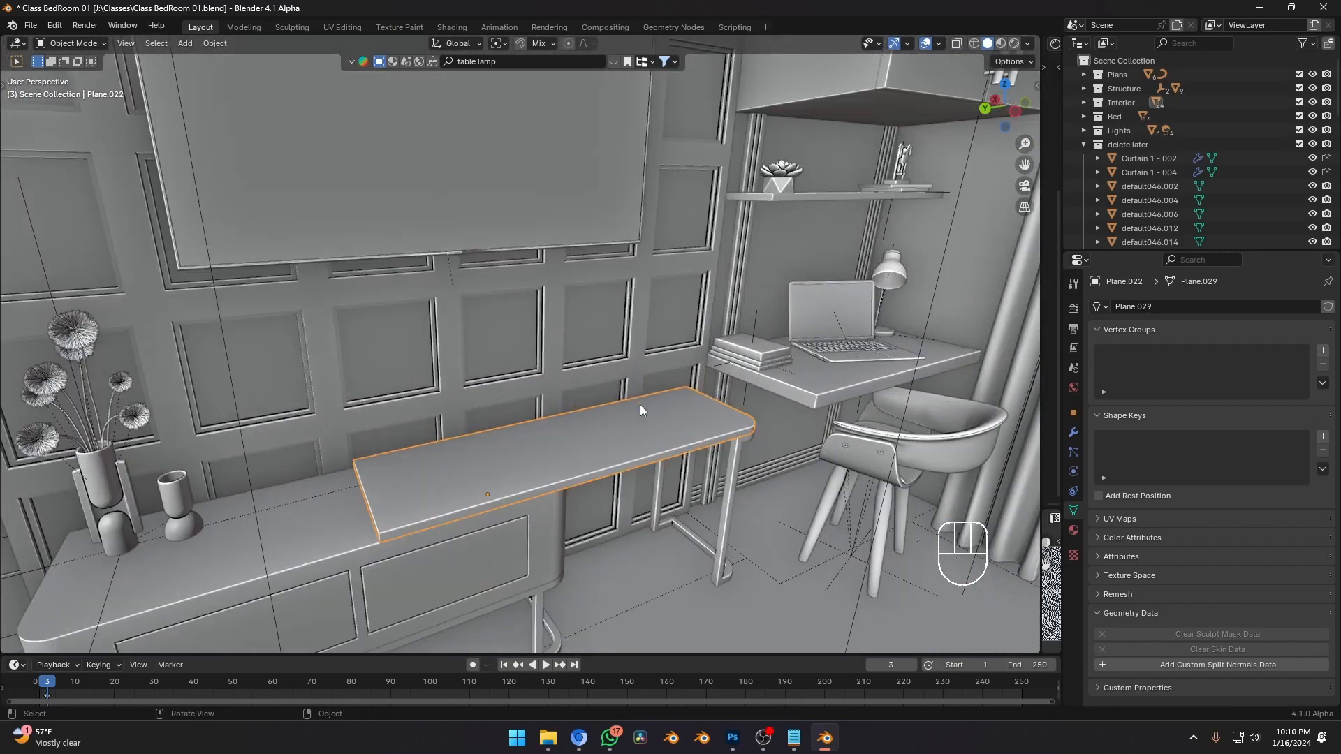
key(ctrl)
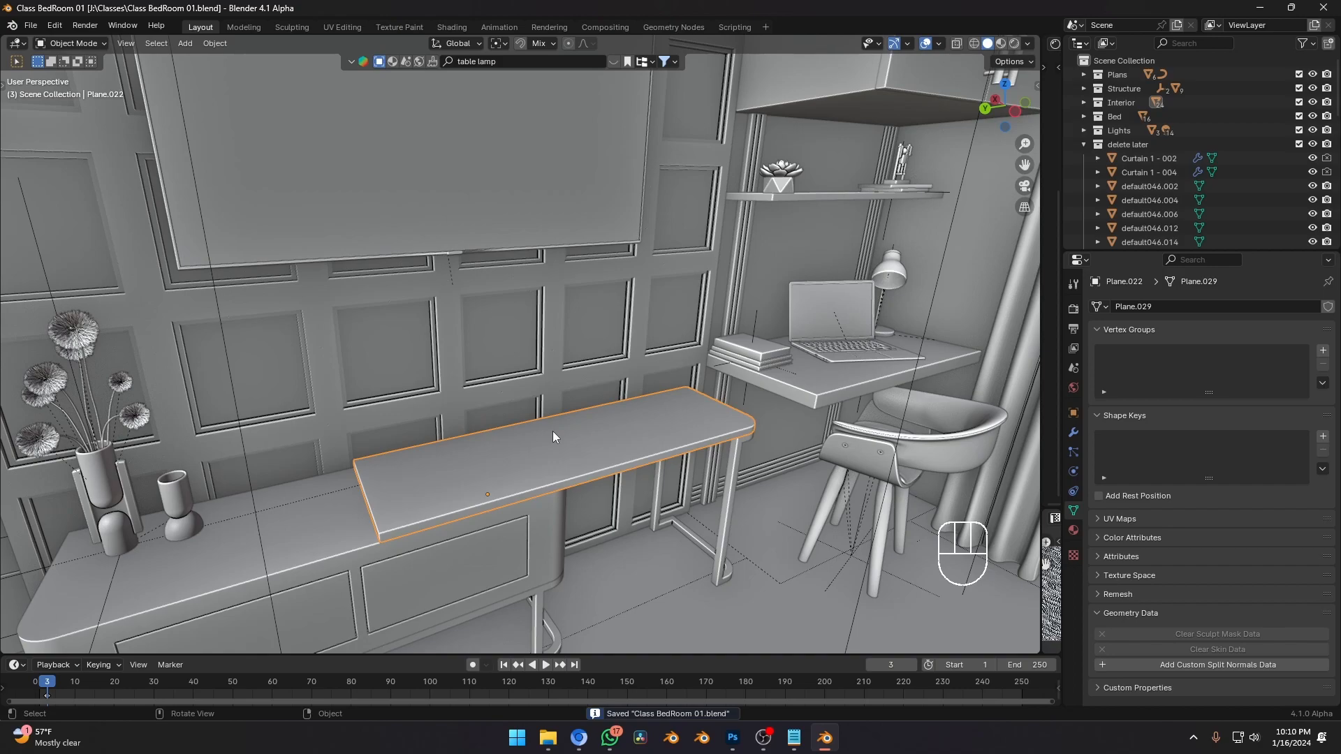
key(shift+grave)
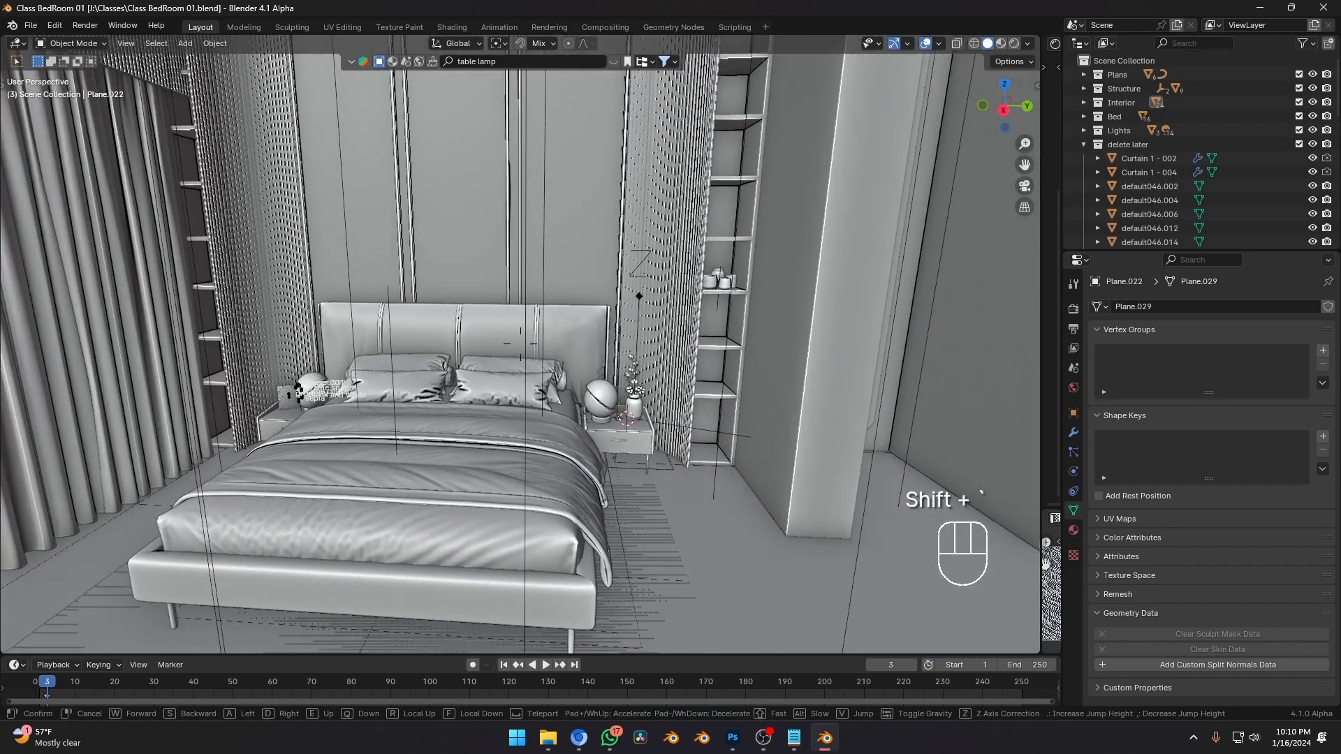
click(396, 339)
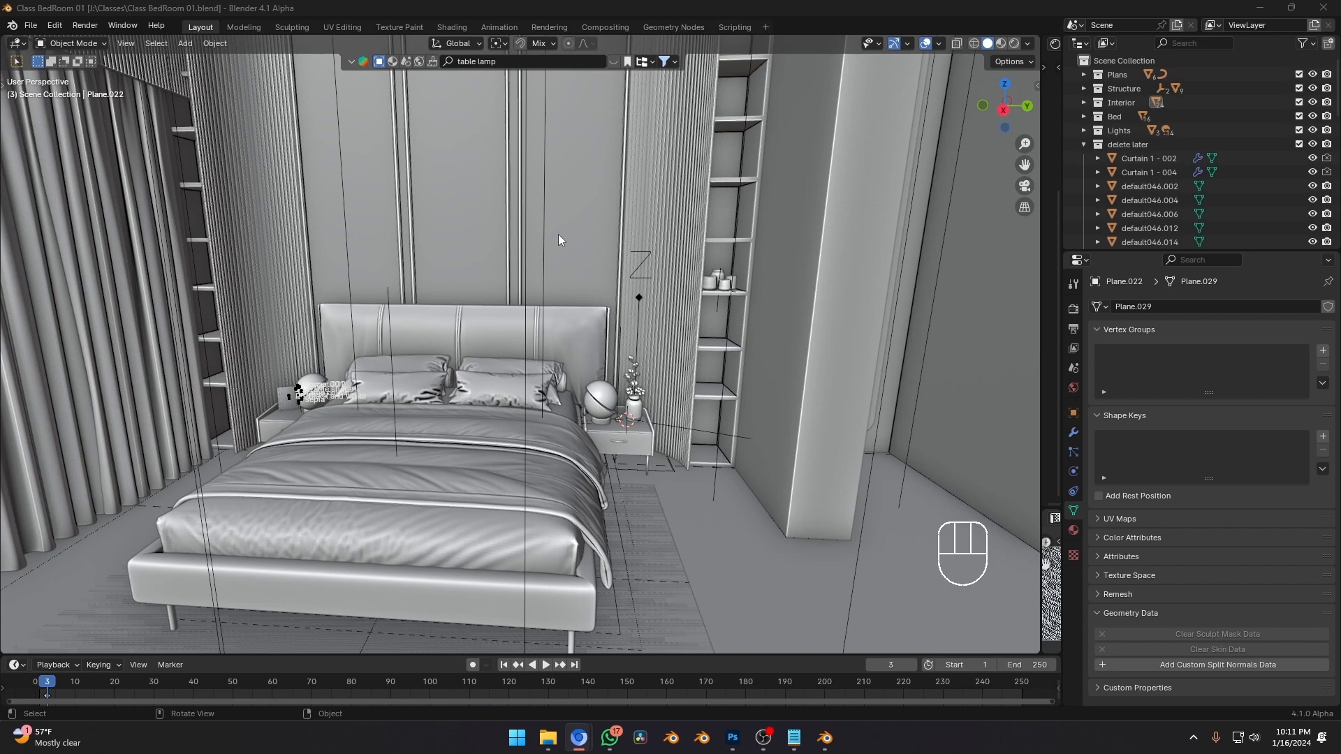
Switch the asset library search to materials and browse the available fabric, metal, wood and stone materials.
click(392, 62)
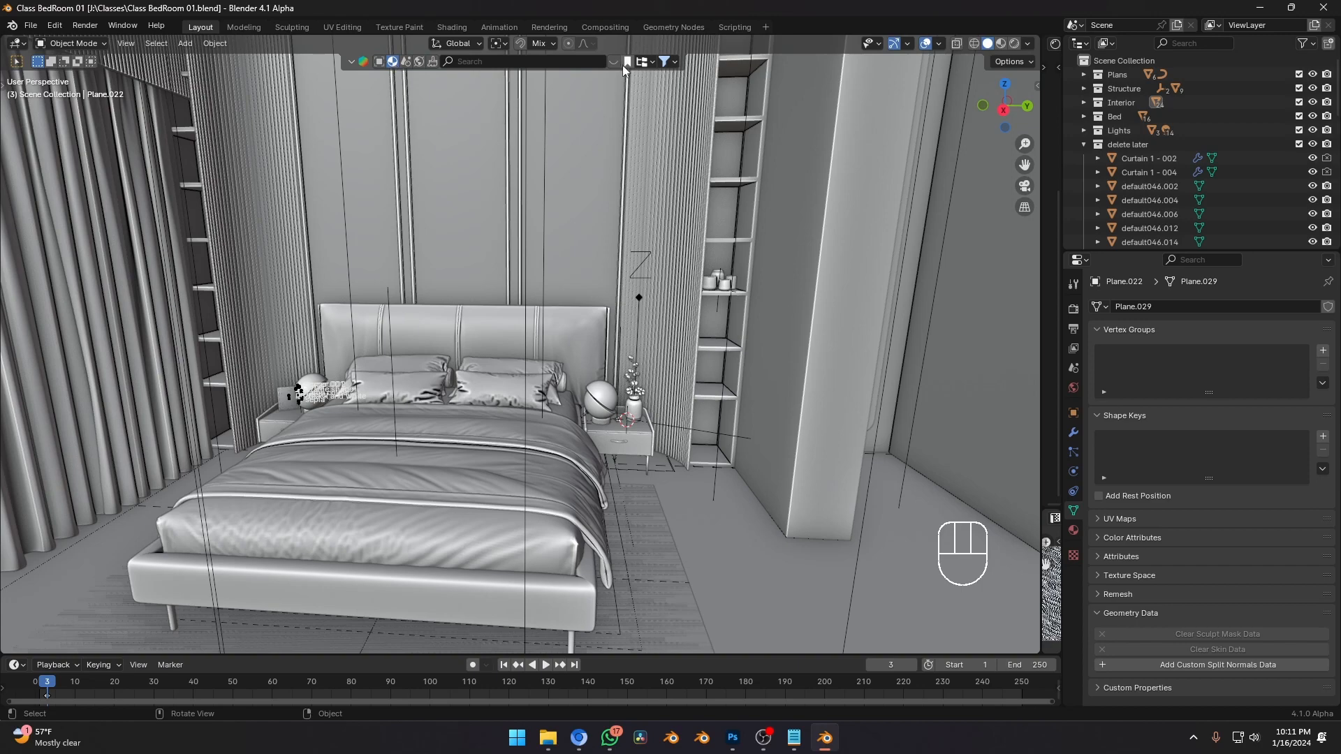
mouse_move(448, 162)
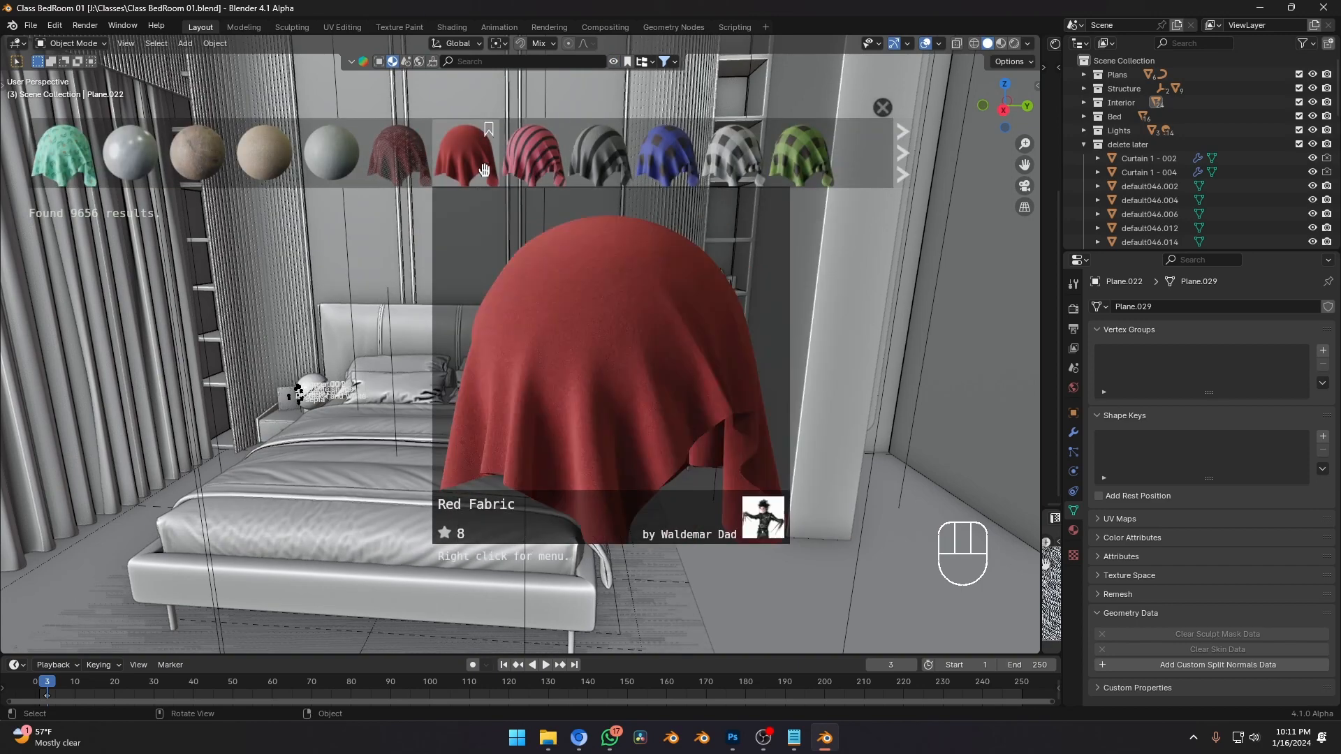
scroll(464, 165, down, 5)
scroll(483, 169, down, 8)
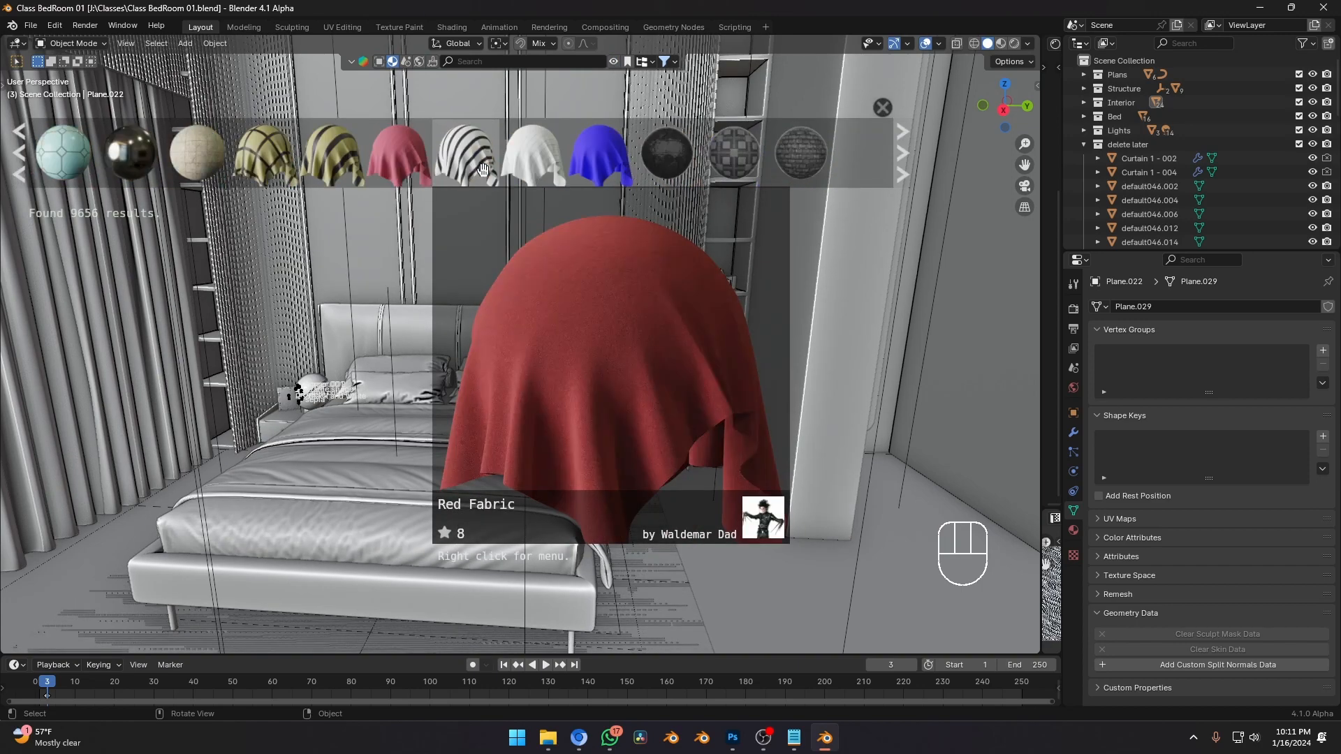
scroll(483, 170, down, 8)
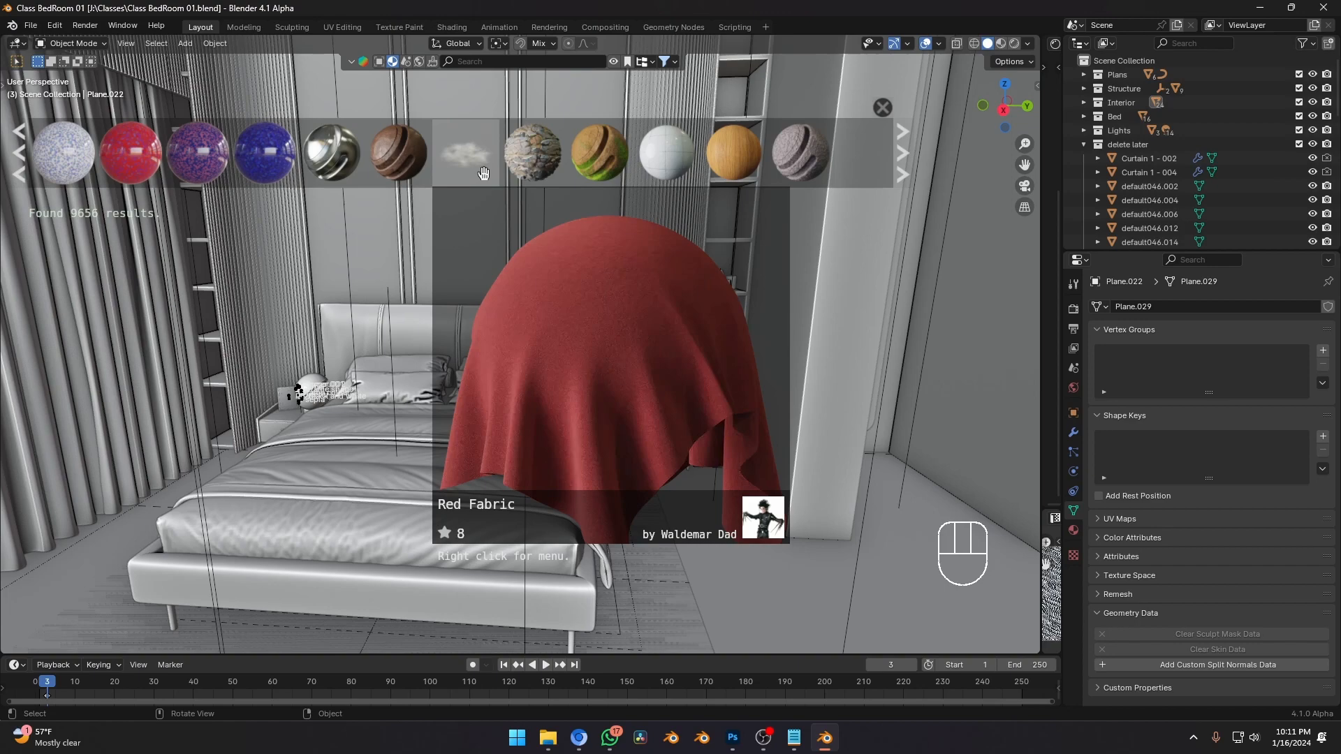
scroll(482, 172, down, 8)
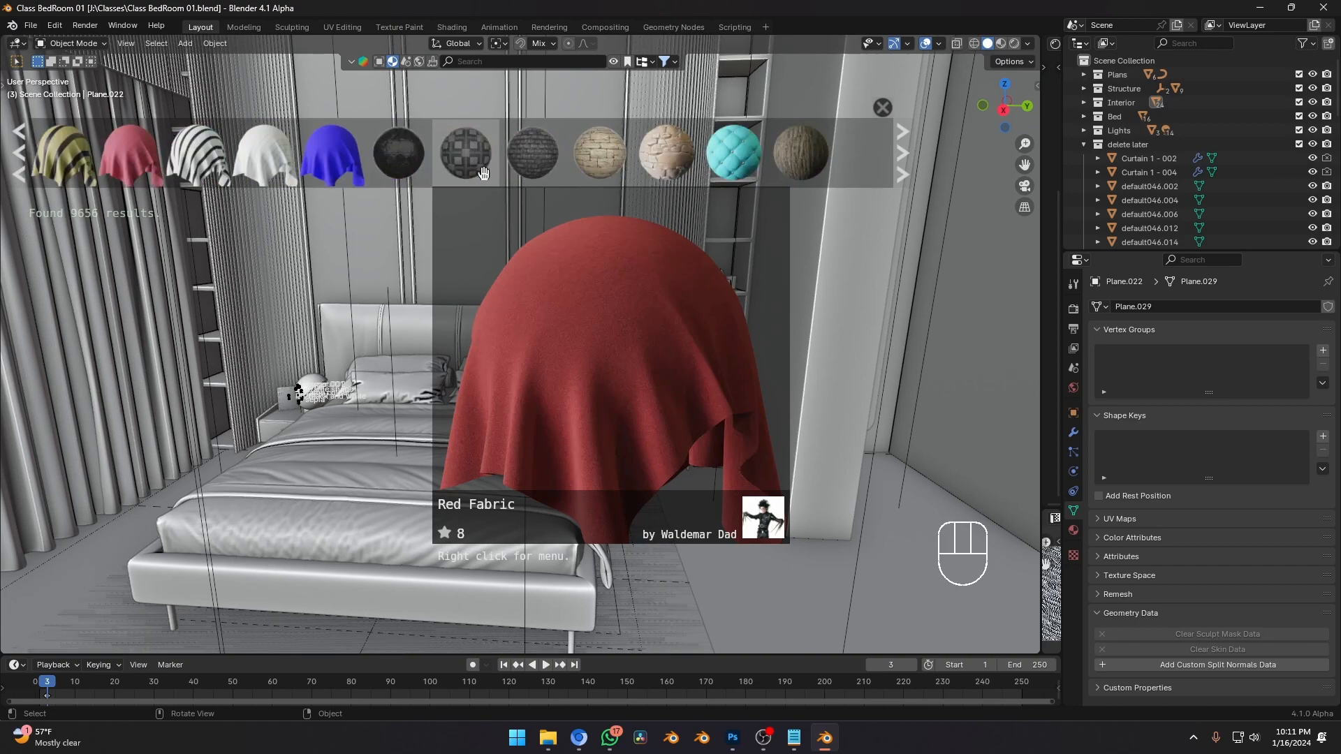
scroll(483, 172, up, 8)
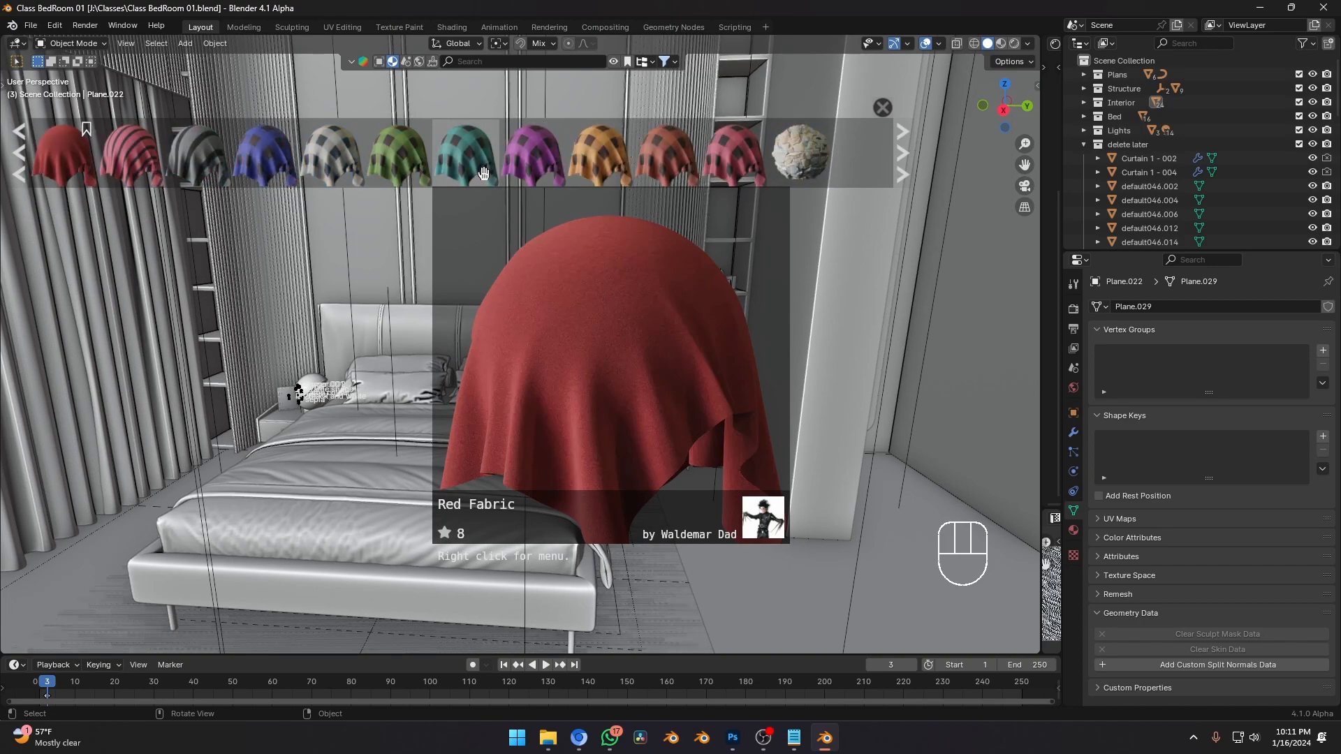
scroll(483, 172, down, 6)
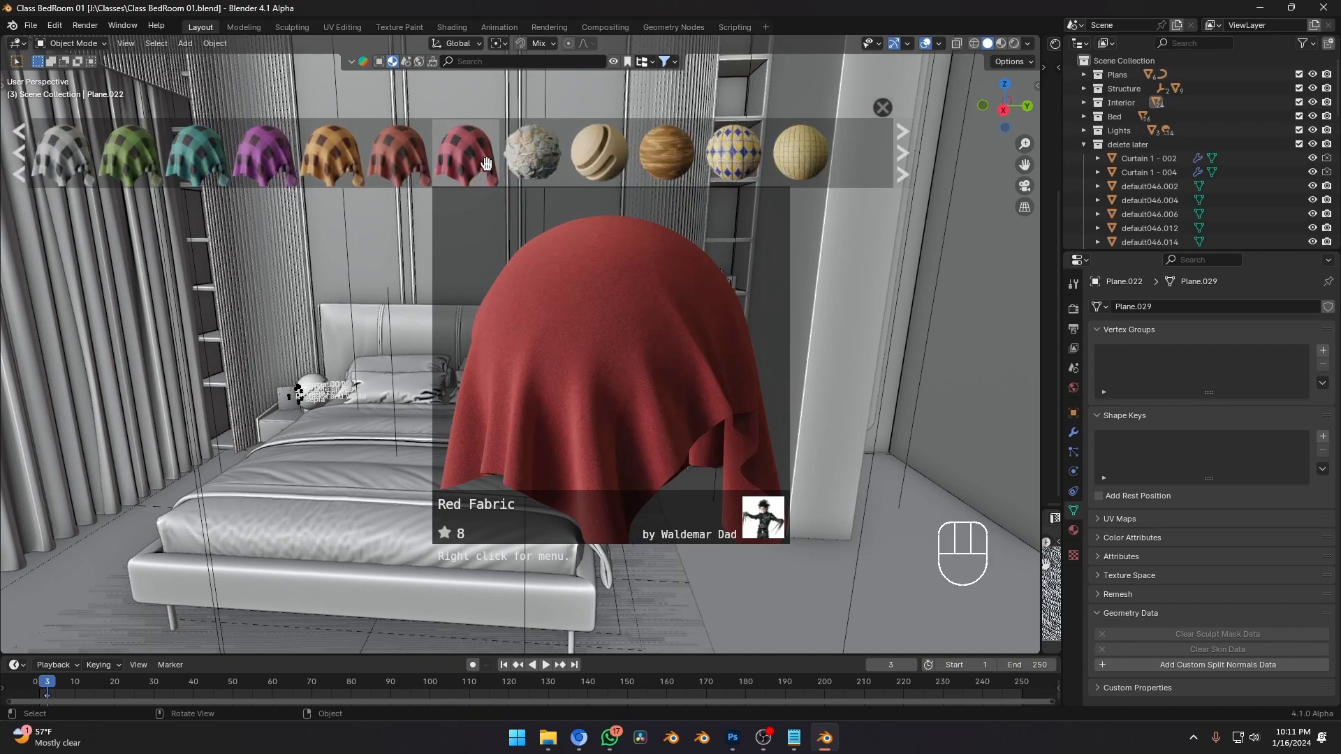
scroll(486, 163, down, 6)
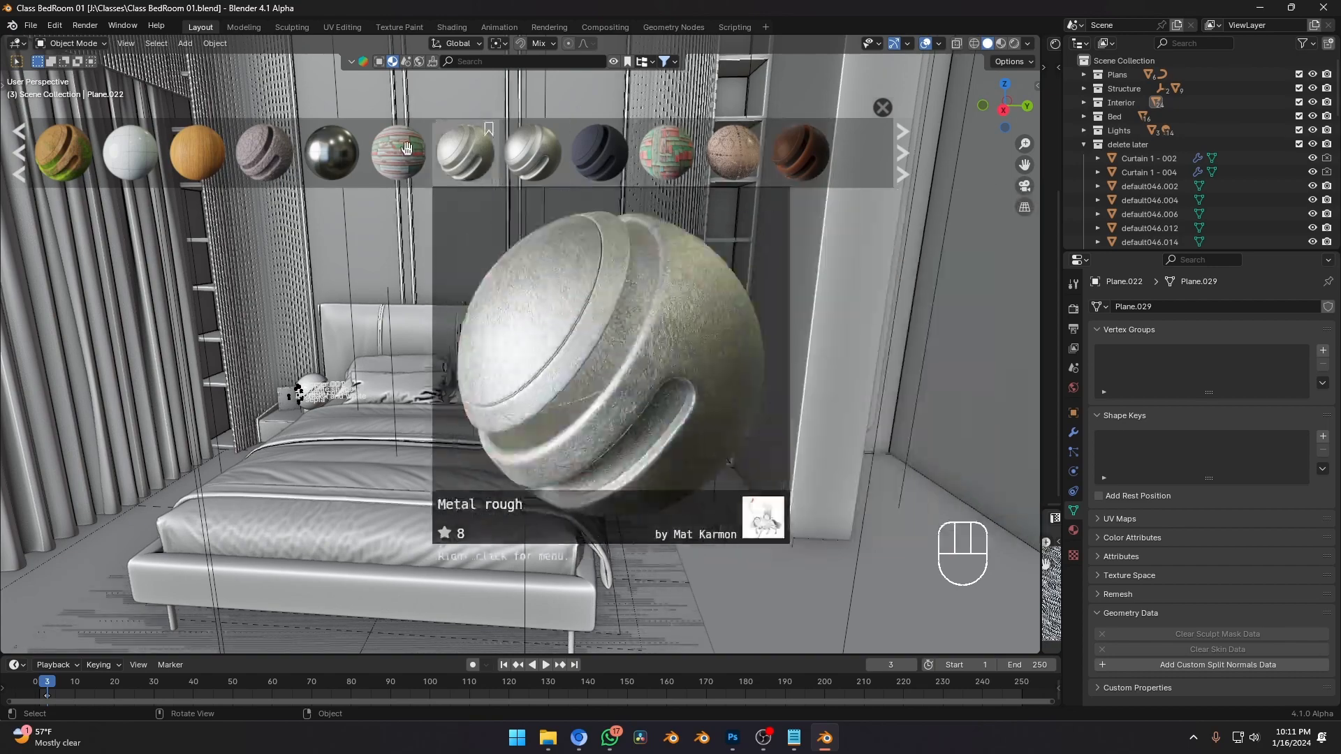
Hide the strip of material assets over the viewport and save the bedroom file.
key(shift+grave)
key(d)
click(595, 401)
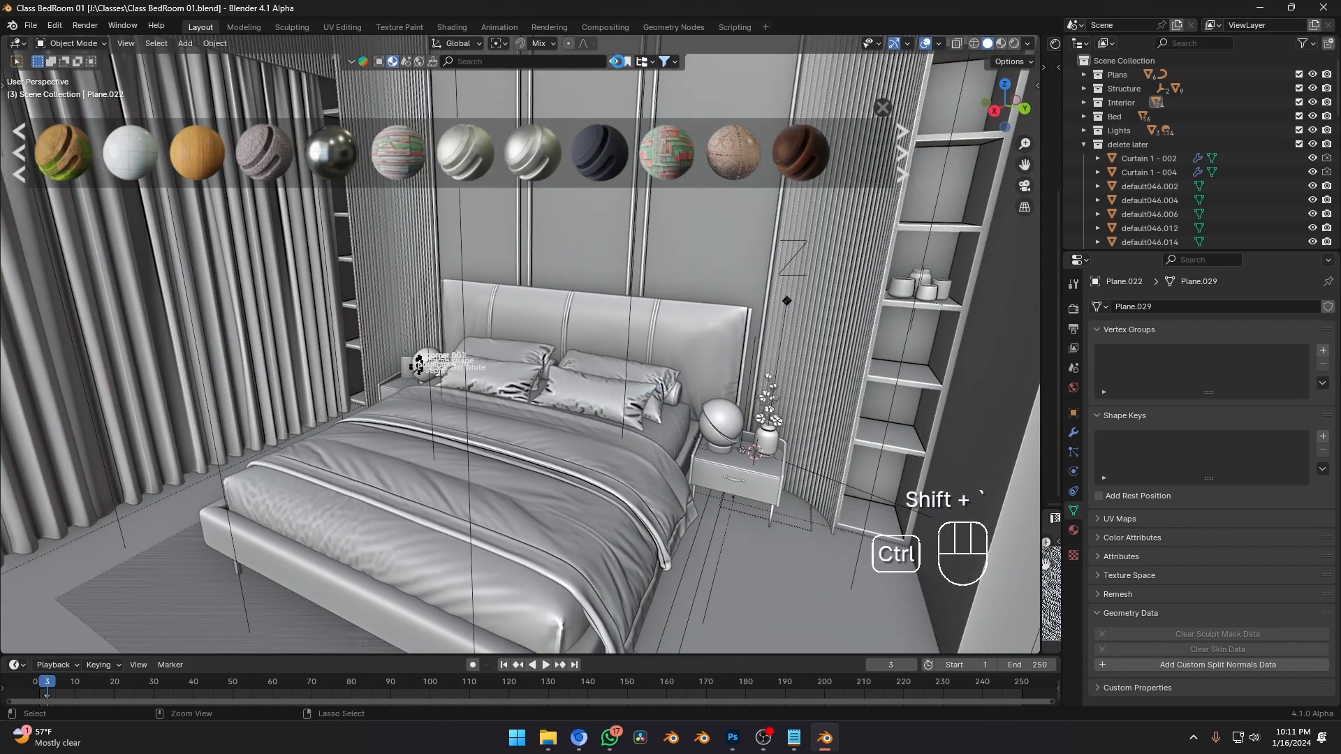
key(ctrl+s)
click(618, 61)
key(shift+grave)
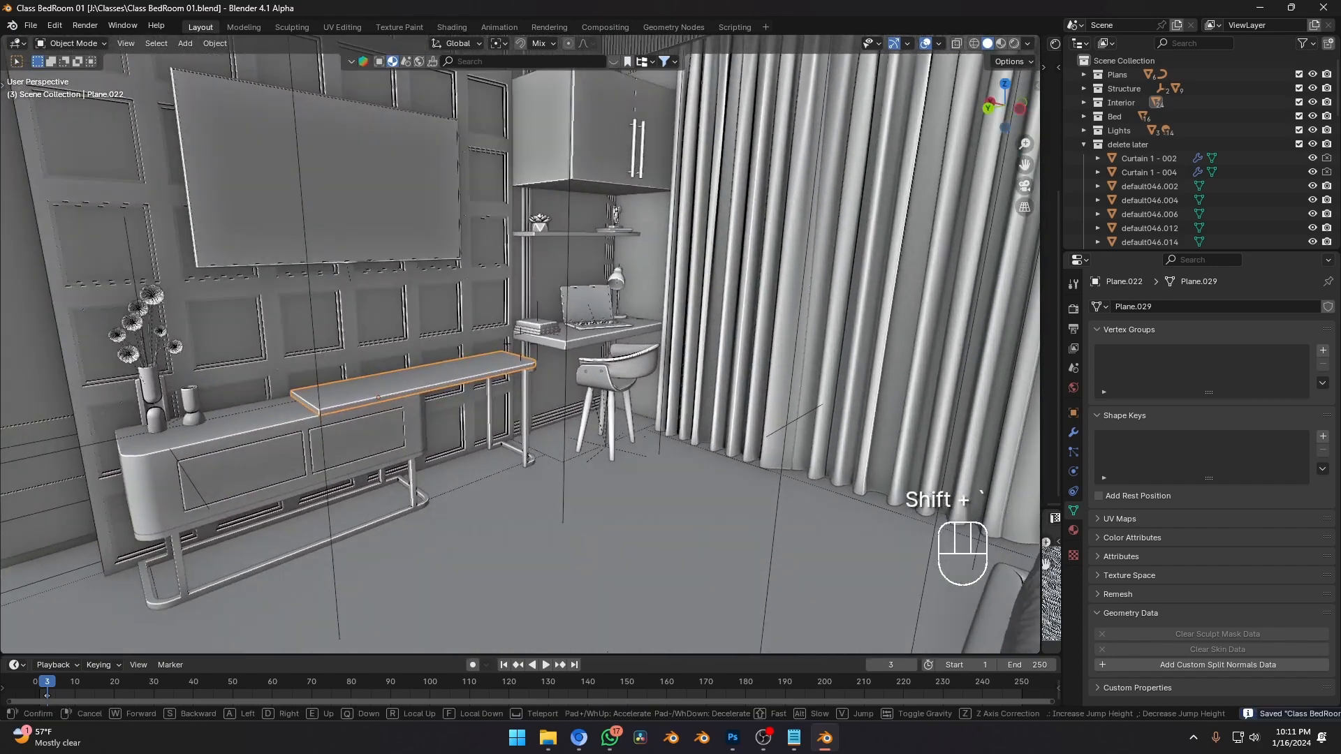
click(633, 245)
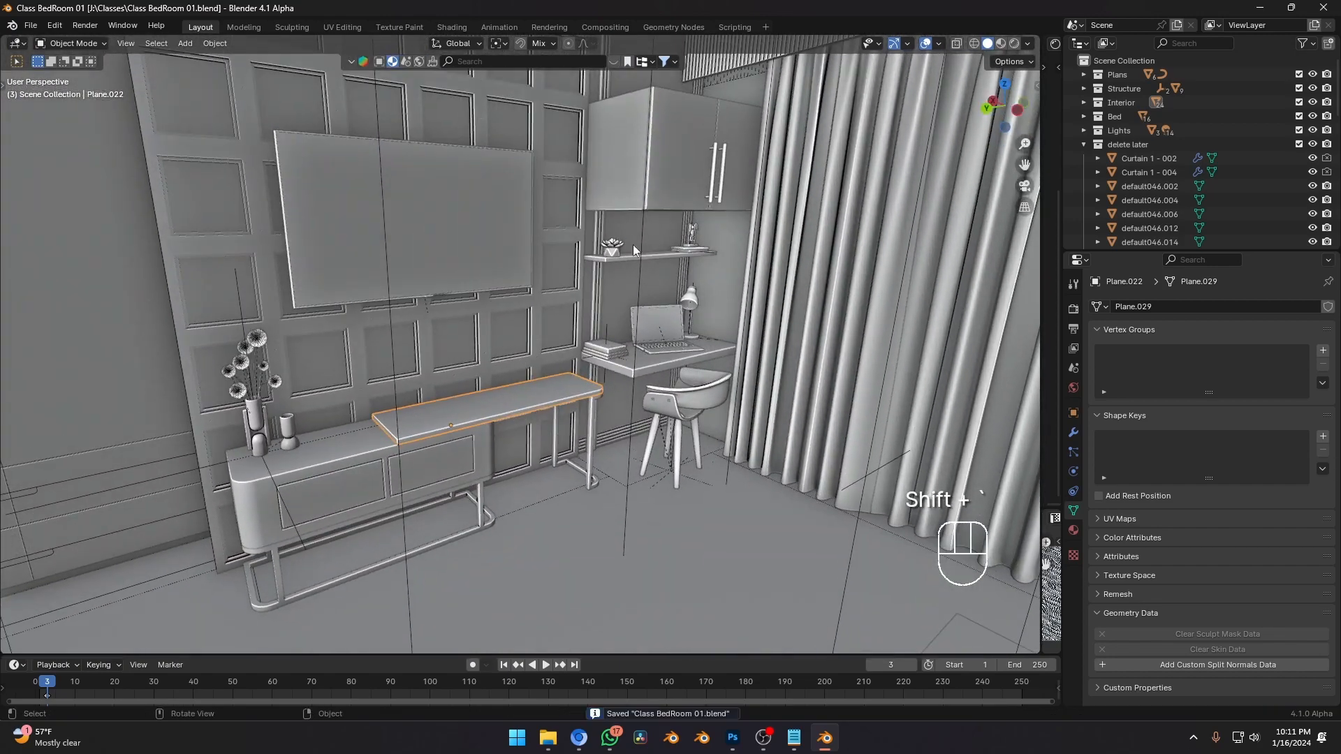
key(ctrl+s)
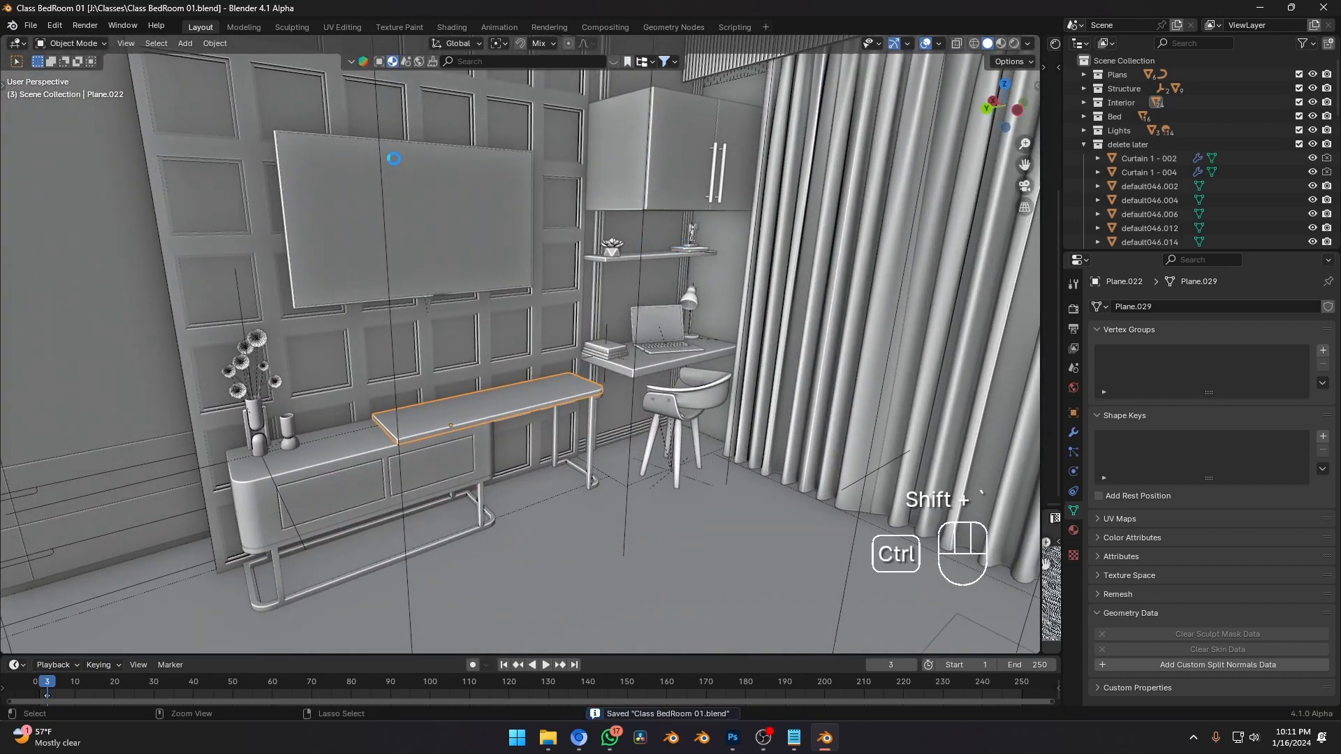
key(shift+grave)
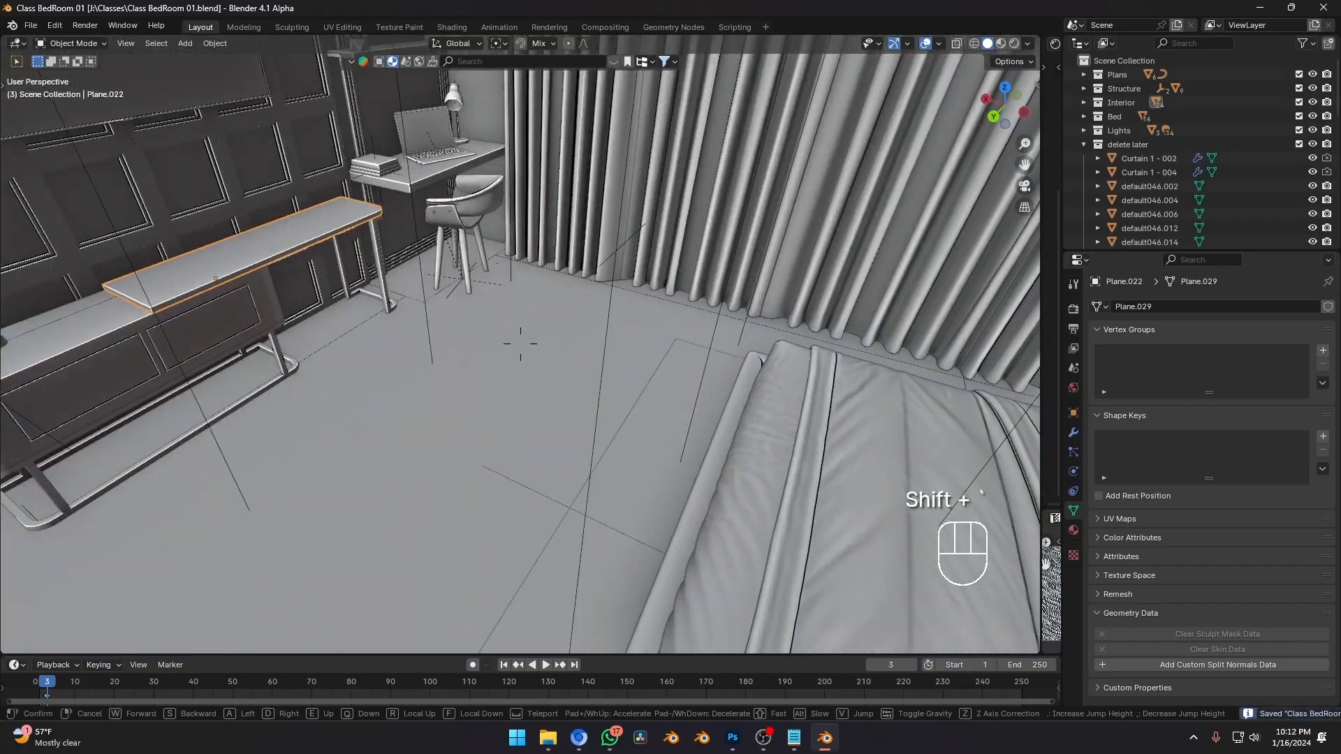
Examine the bedroom around the bed, curtains, nightstand and shelves from several angles.
key(s)
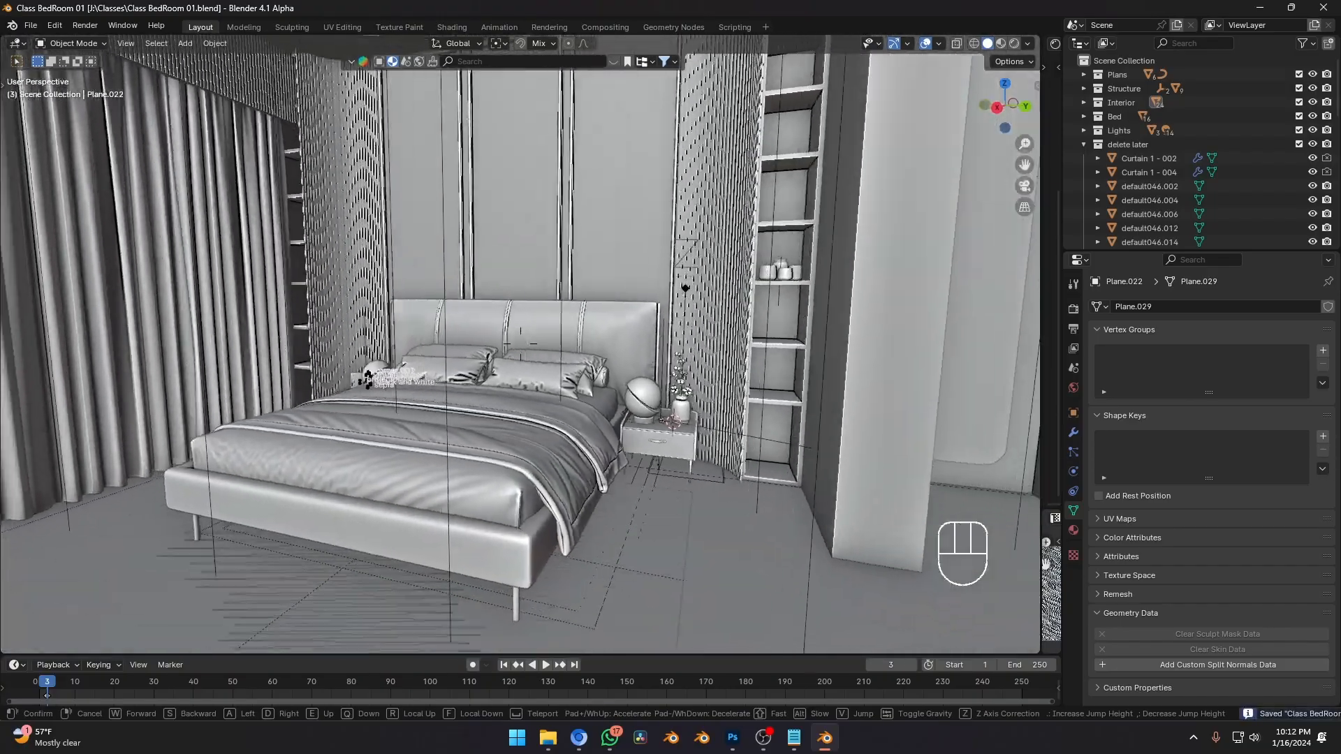
key(w)
click(538, 264)
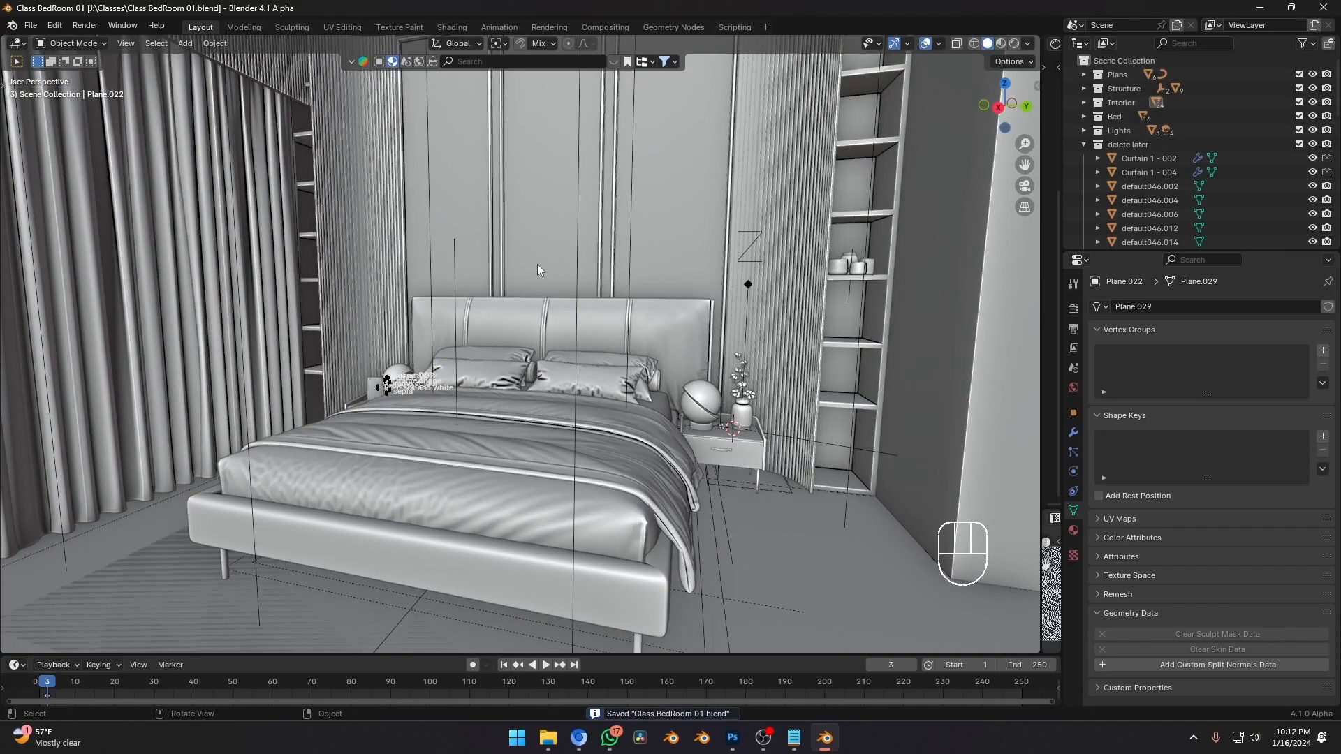
key(shift+grave)
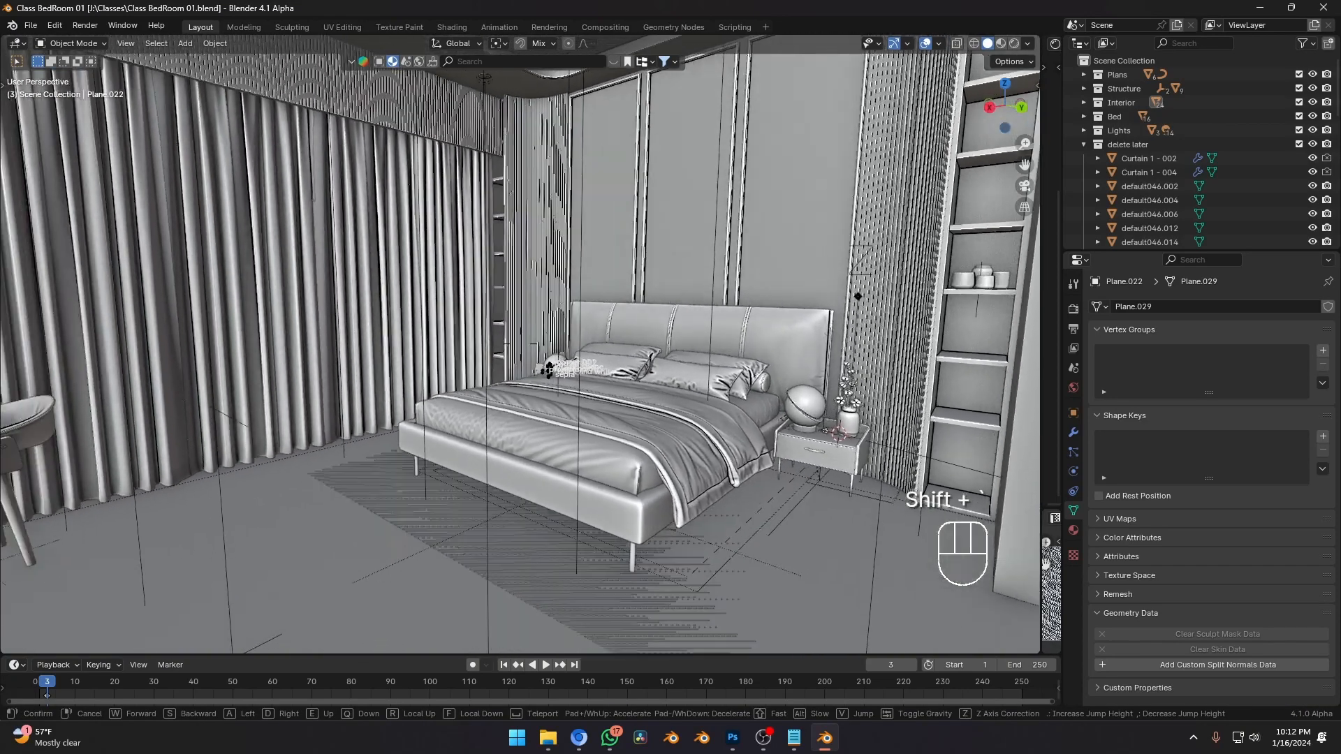
click(725, 373)
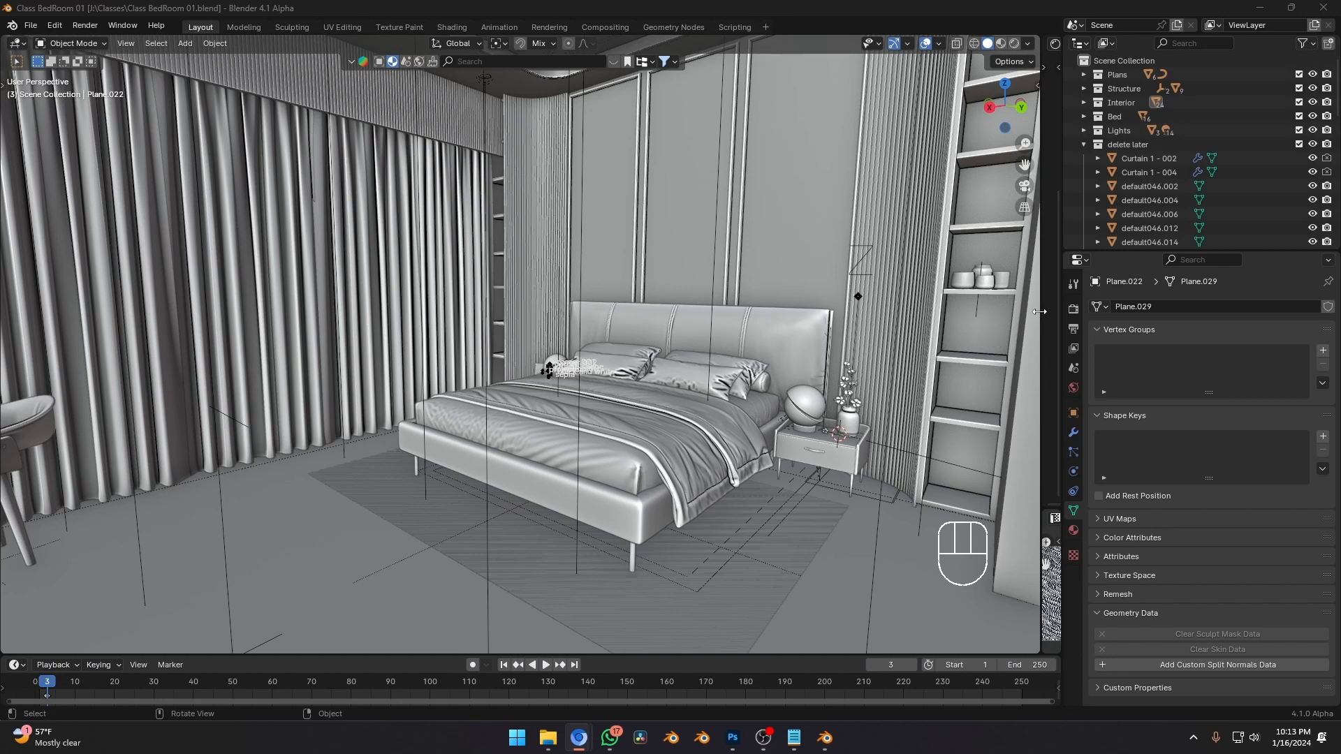
drag(1041, 318, 1041, 345)
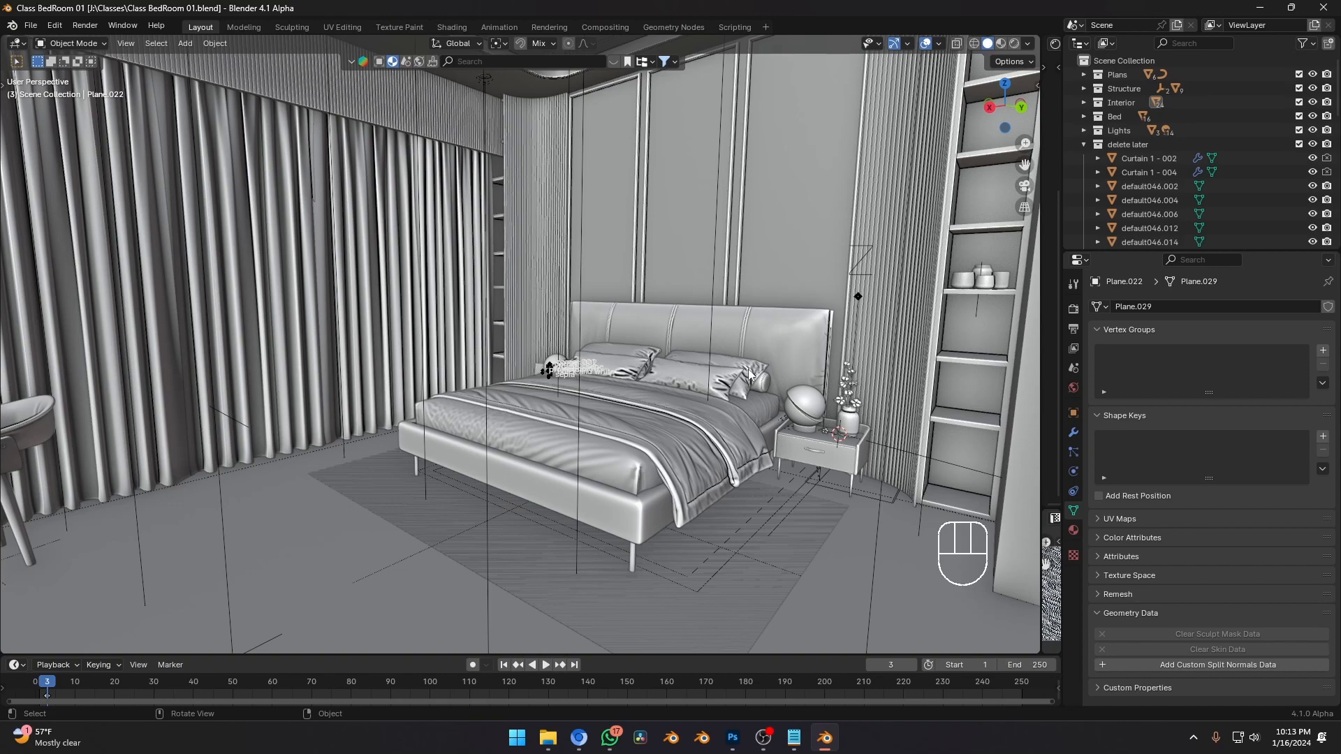
Face the TV wall with the console and desk, and save the bedroom file.
key(shift+grave)
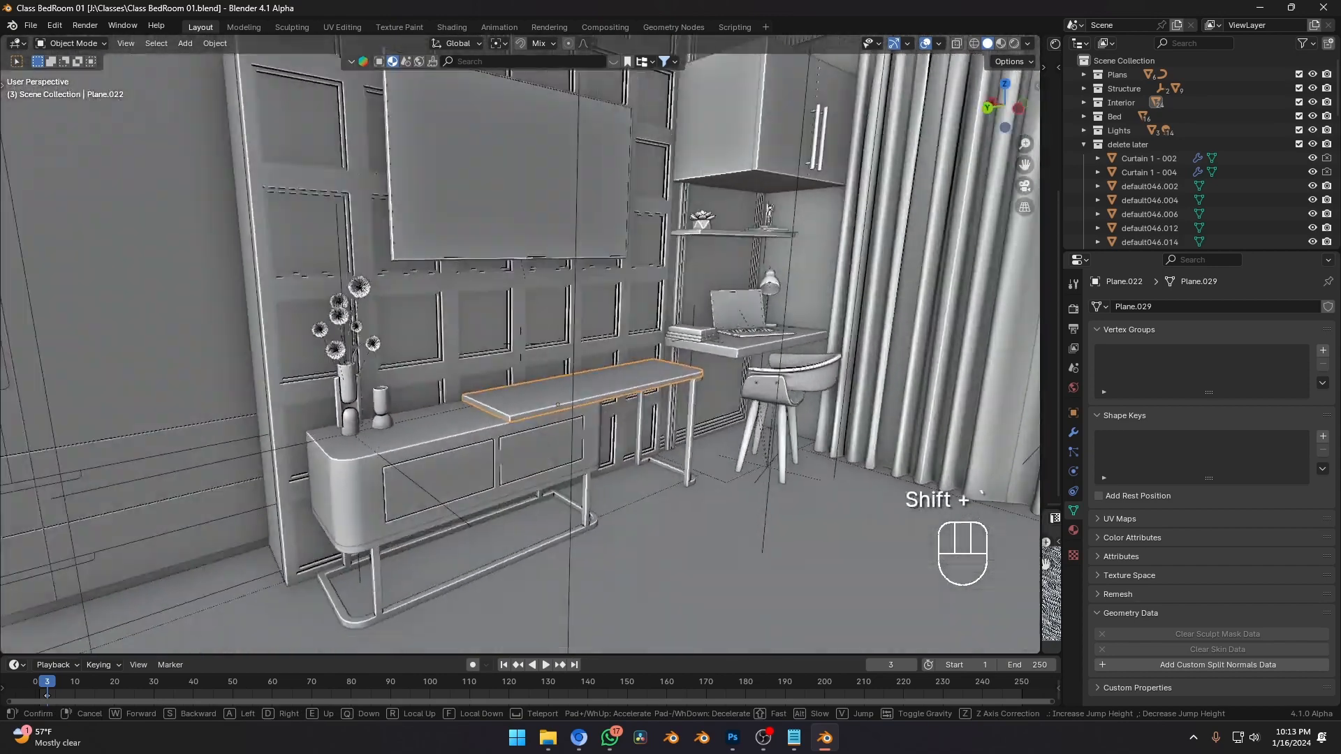
click(676, 380)
key(ctrl+s)
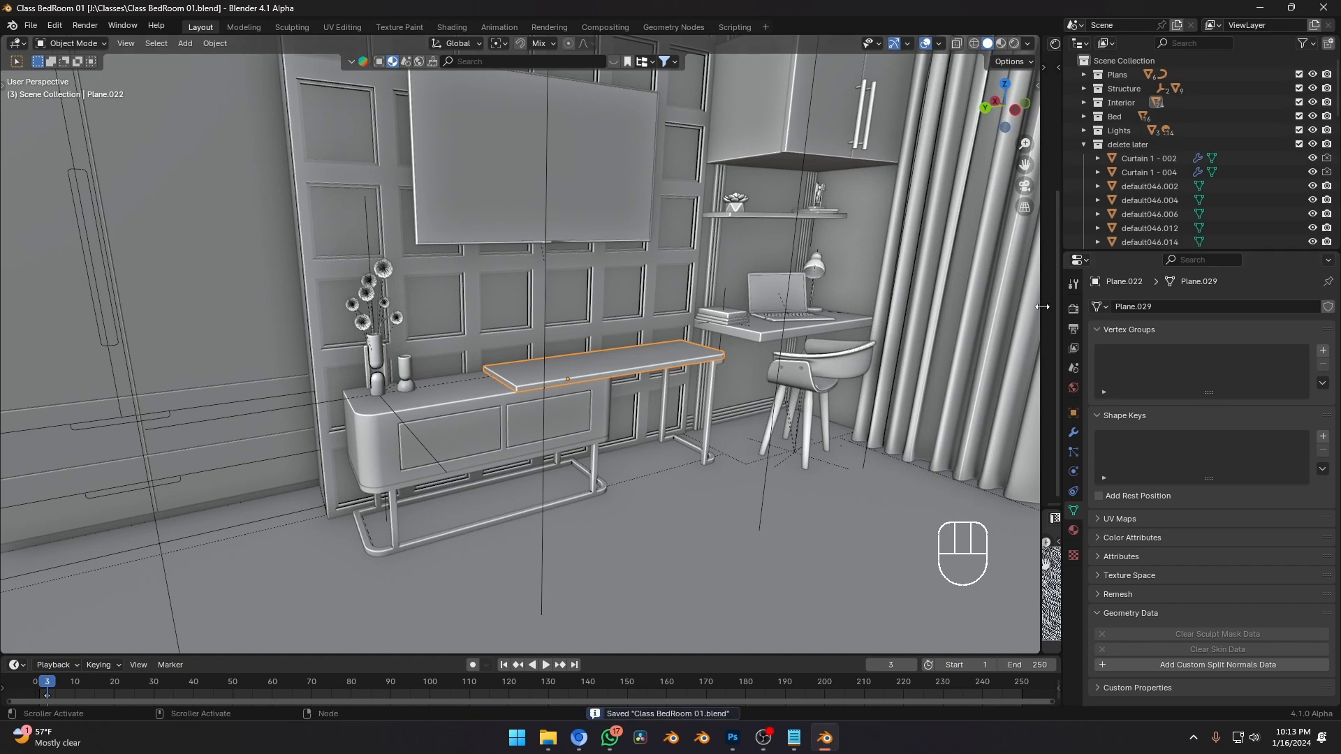
Enlarge the shader editor area beside the viewport and turn it into an asset browser showing the Materials library.
drag(1041, 308, 483, 318)
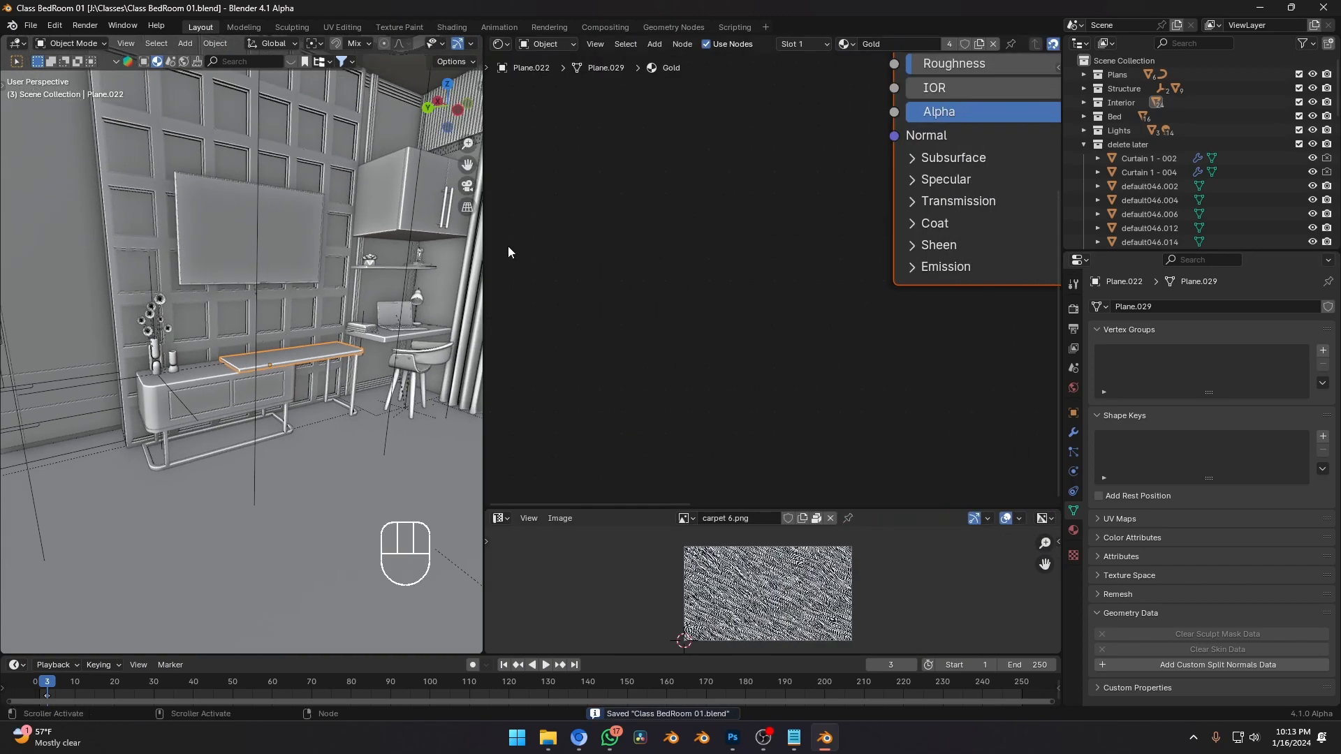
click(509, 42)
click(945, 128)
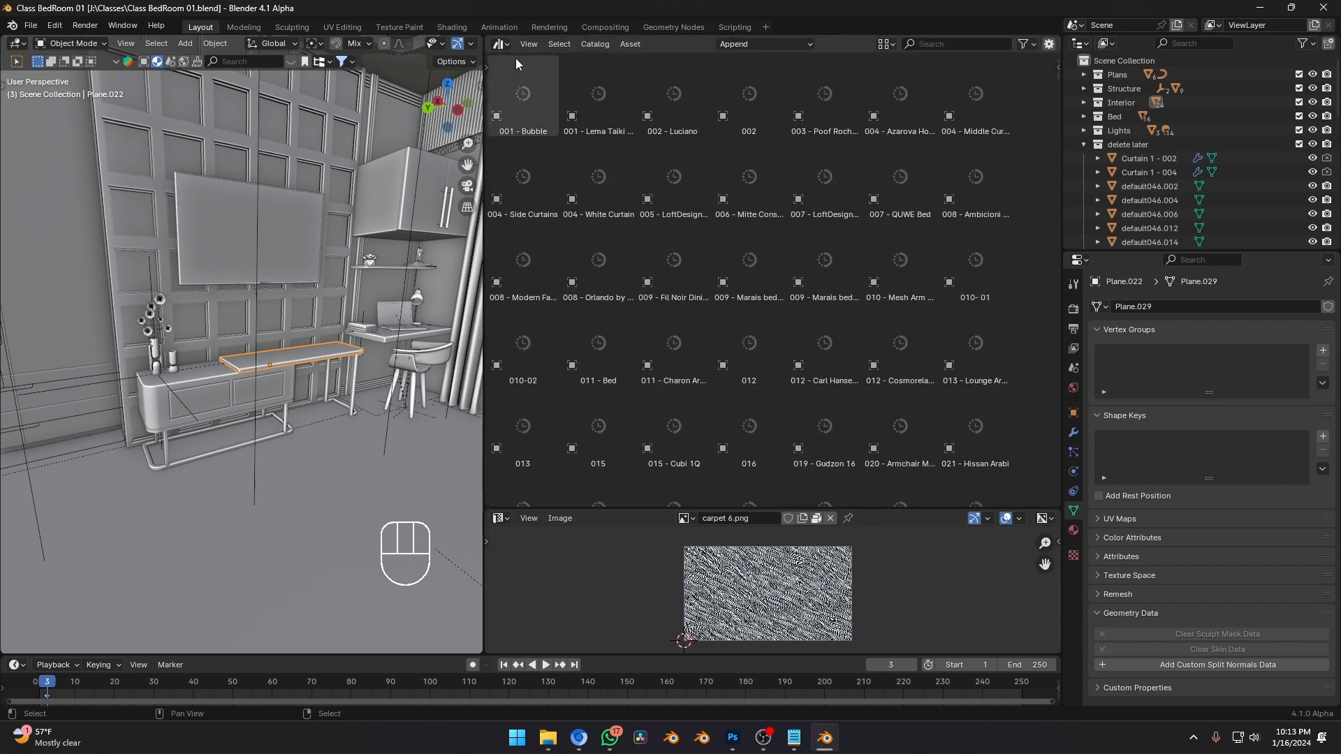
key(t)
click(539, 64)
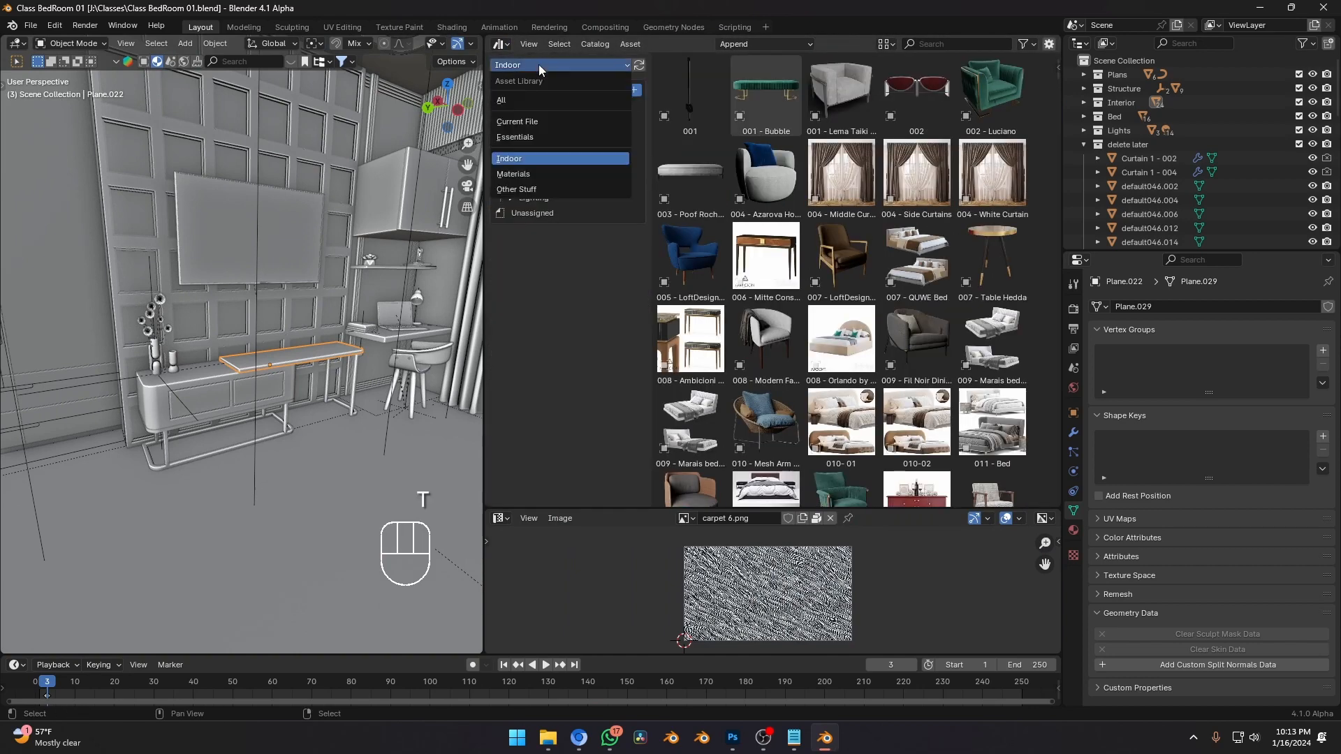
click(530, 168)
Maximize the asset browser and look through the full range of materials in the library.
key(shift+space)
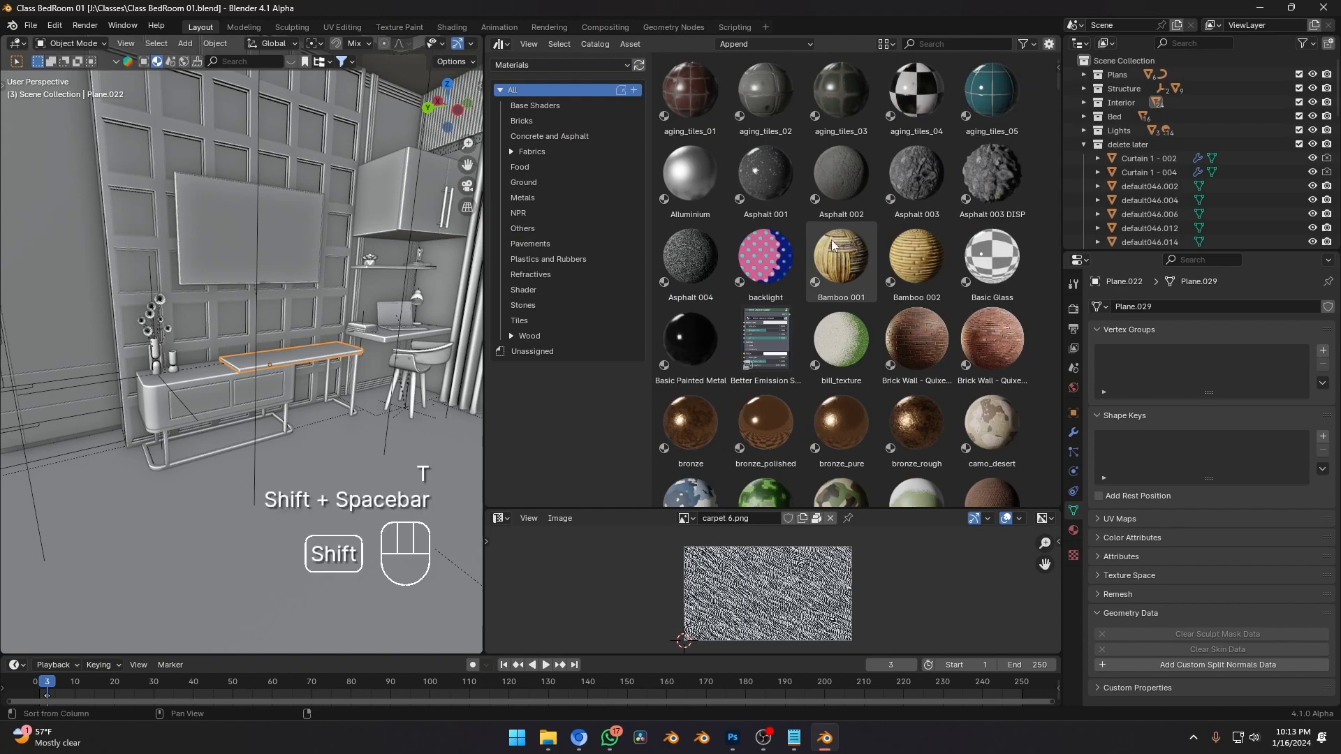
shift+click(744, 278)
key(ctrl+space)
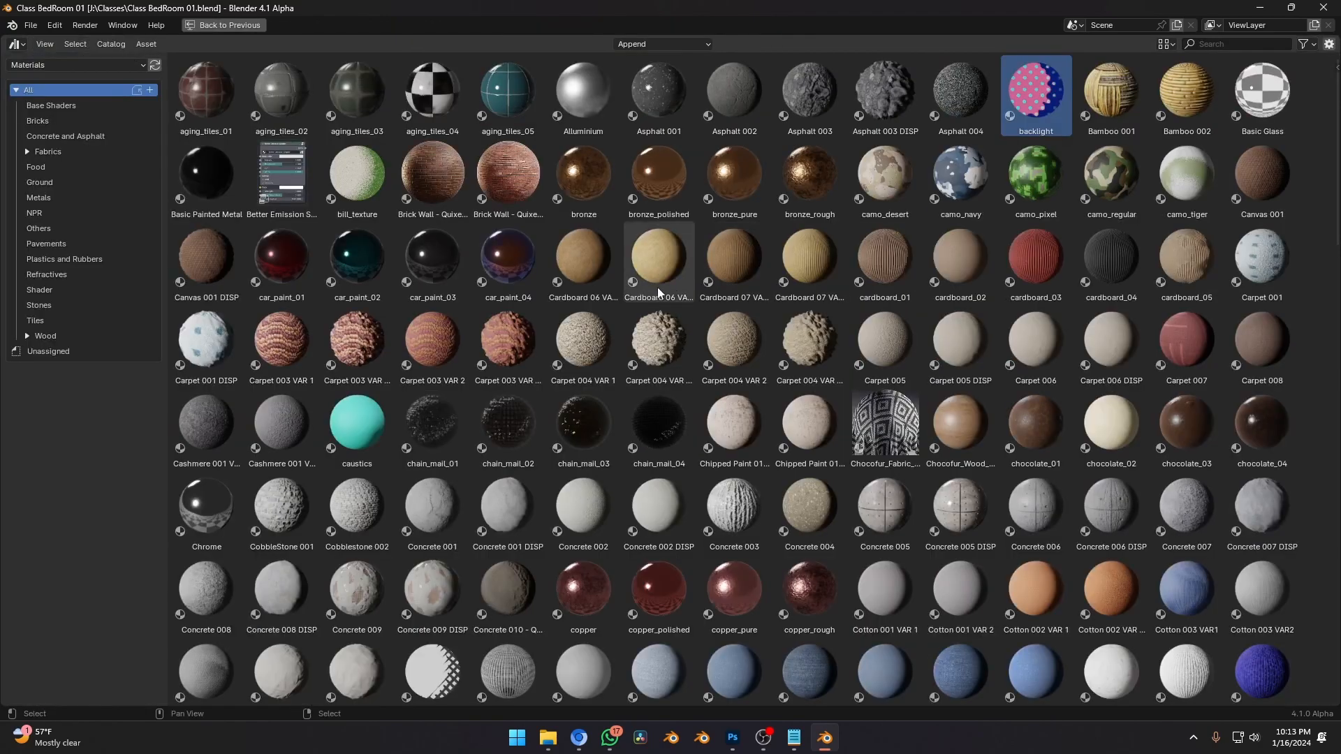
scroll(755, 377, down, 5)
scroll(678, 661, down, 15)
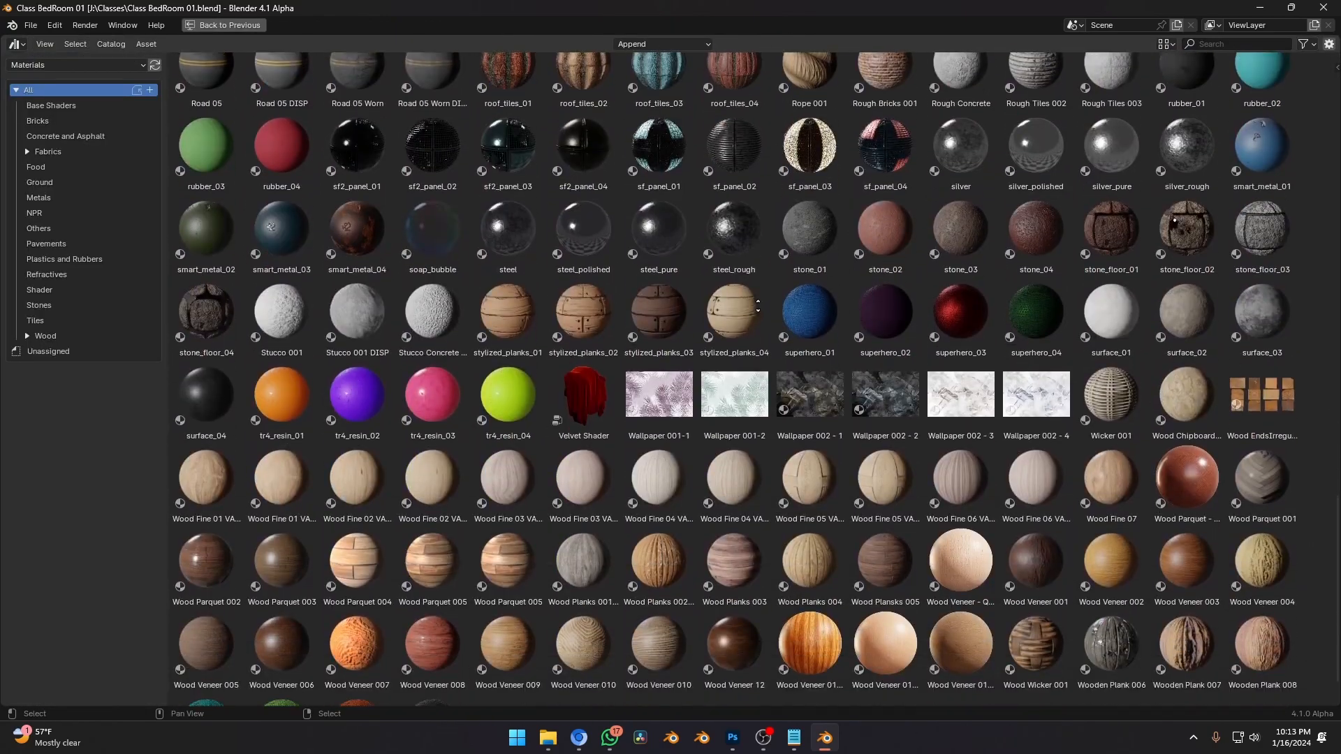
scroll(786, 142, up, 4)
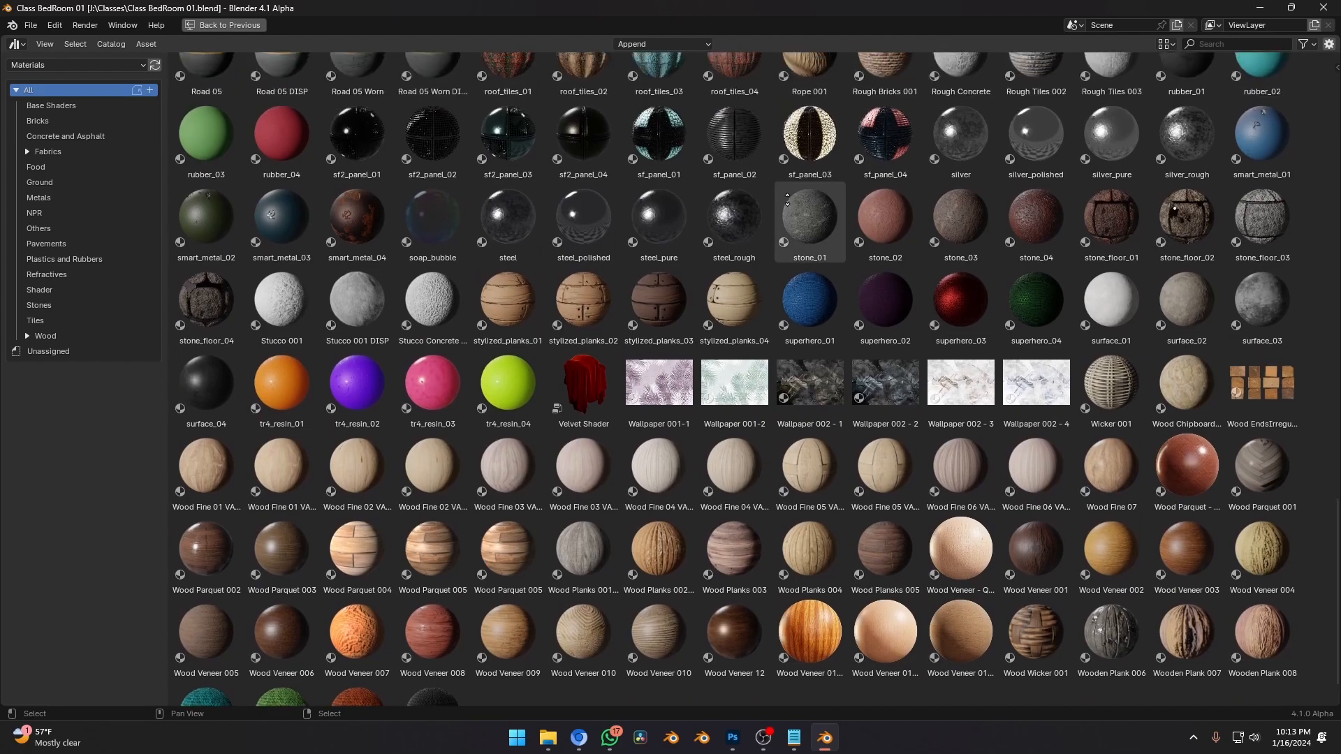
scroll(561, 242, up, 10)
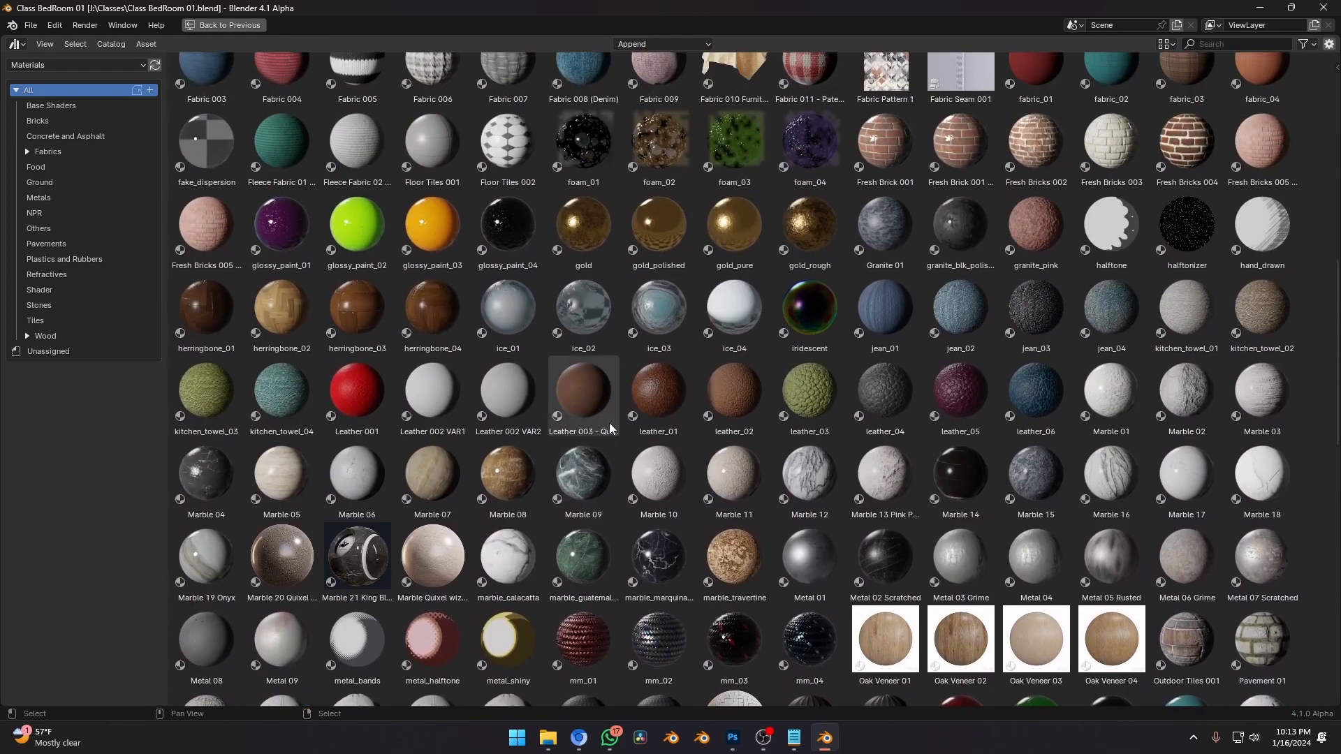
Inspect the metal_bands, metal_halftone and metal_shiny materials and the mm_01 to mm_04 series.
scroll(608, 447, down, 1)
click(451, 557)
click(361, 554)
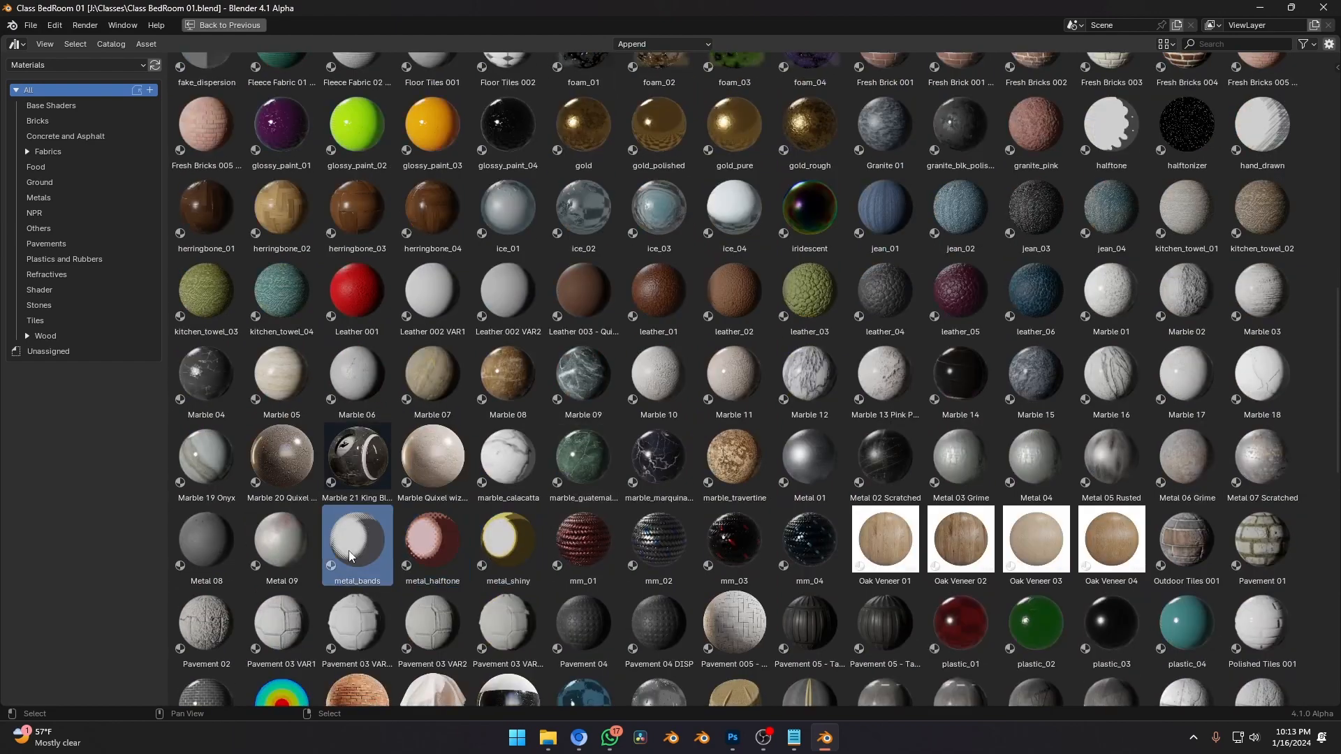
click(441, 557)
click(512, 559)
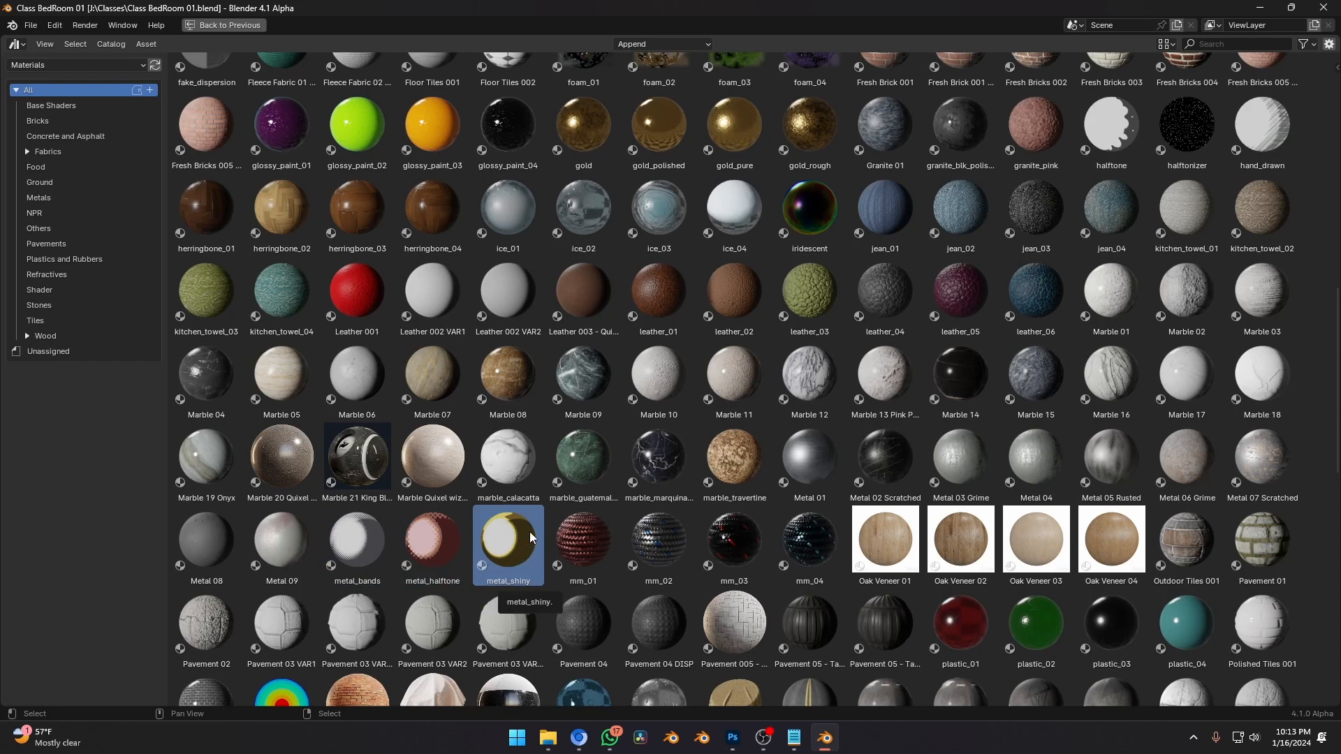
click(583, 554)
click(628, 552)
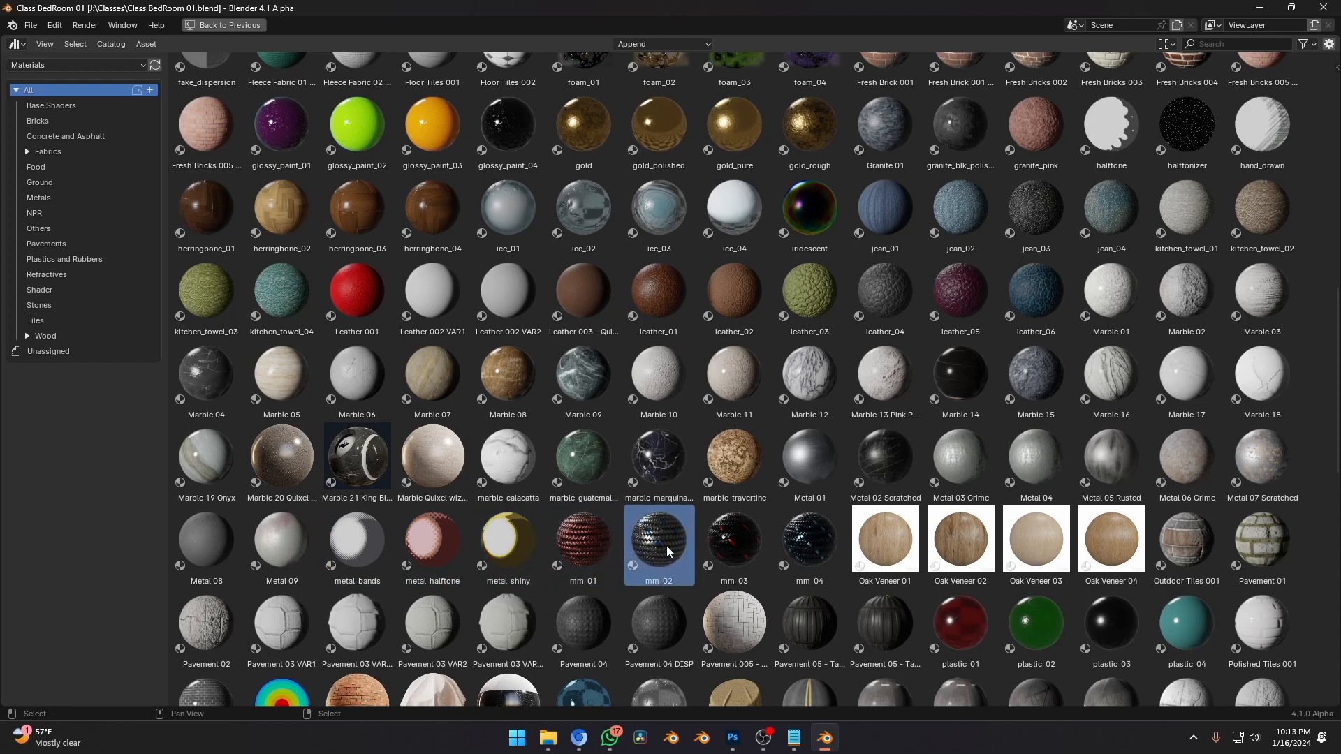
click(729, 551)
click(806, 552)
Inspect the marble materials, including Marble 19 Onyx, Marble 05 to Marble 08 and the green Guatemala marble.
click(380, 473)
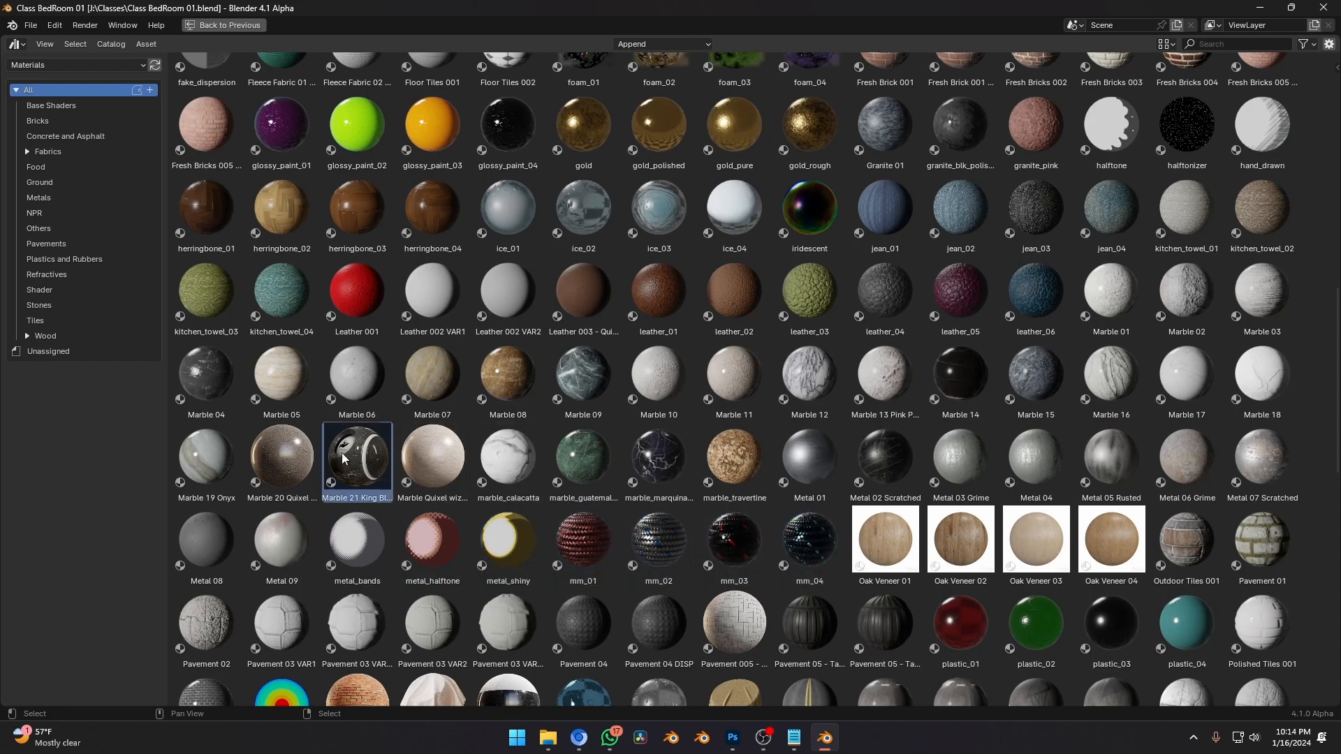
click(283, 461)
click(206, 461)
click(293, 384)
click(357, 377)
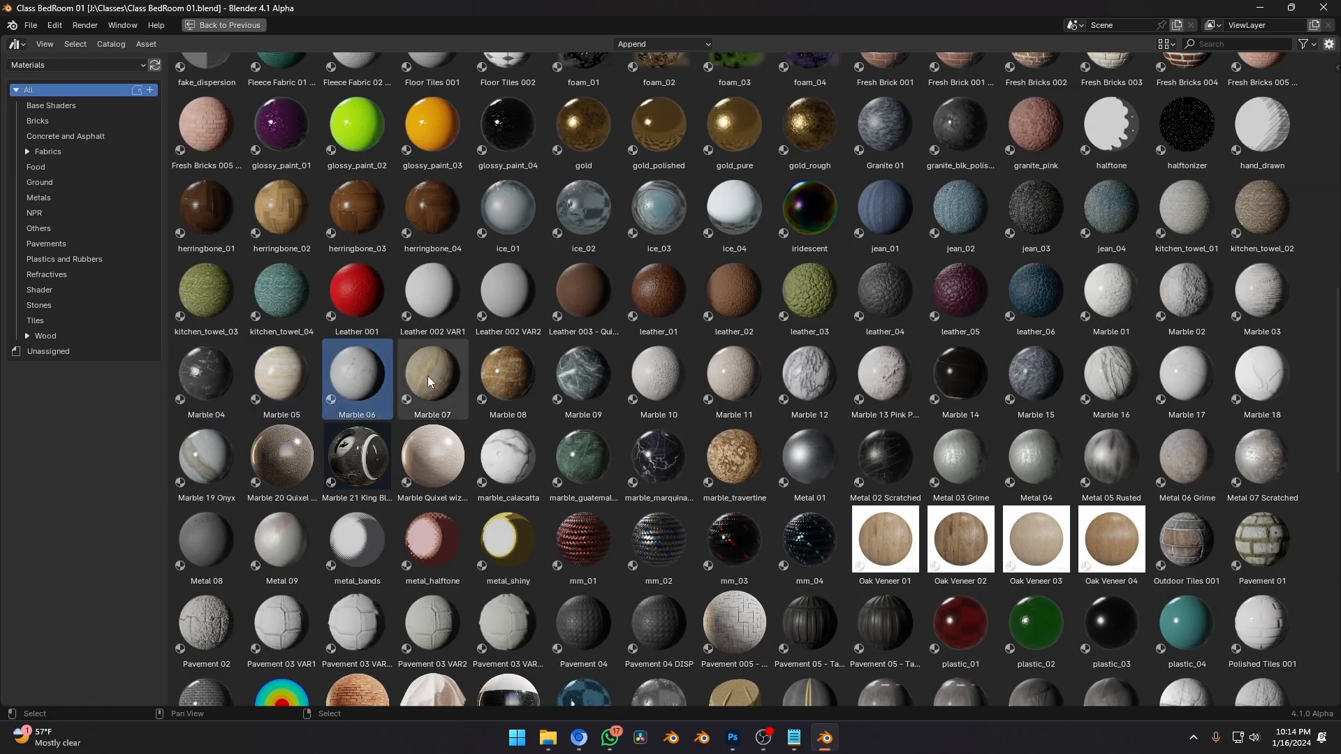
click(432, 377)
click(507, 377)
click(433, 457)
click(564, 442)
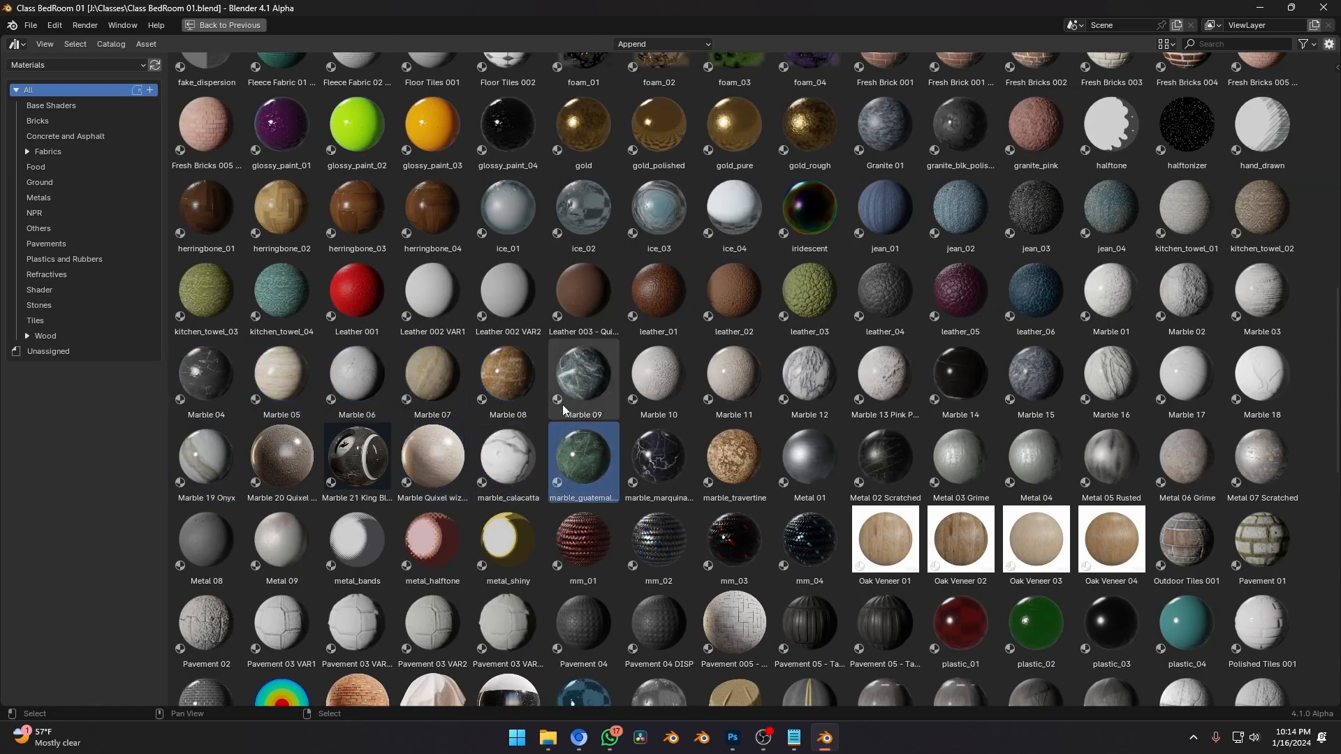
Review the remaining materials up to the Velvet Shader, and restore the asset browser to its normal size.
scroll(545, 405, up, 6)
scroll(514, 342, up, 4)
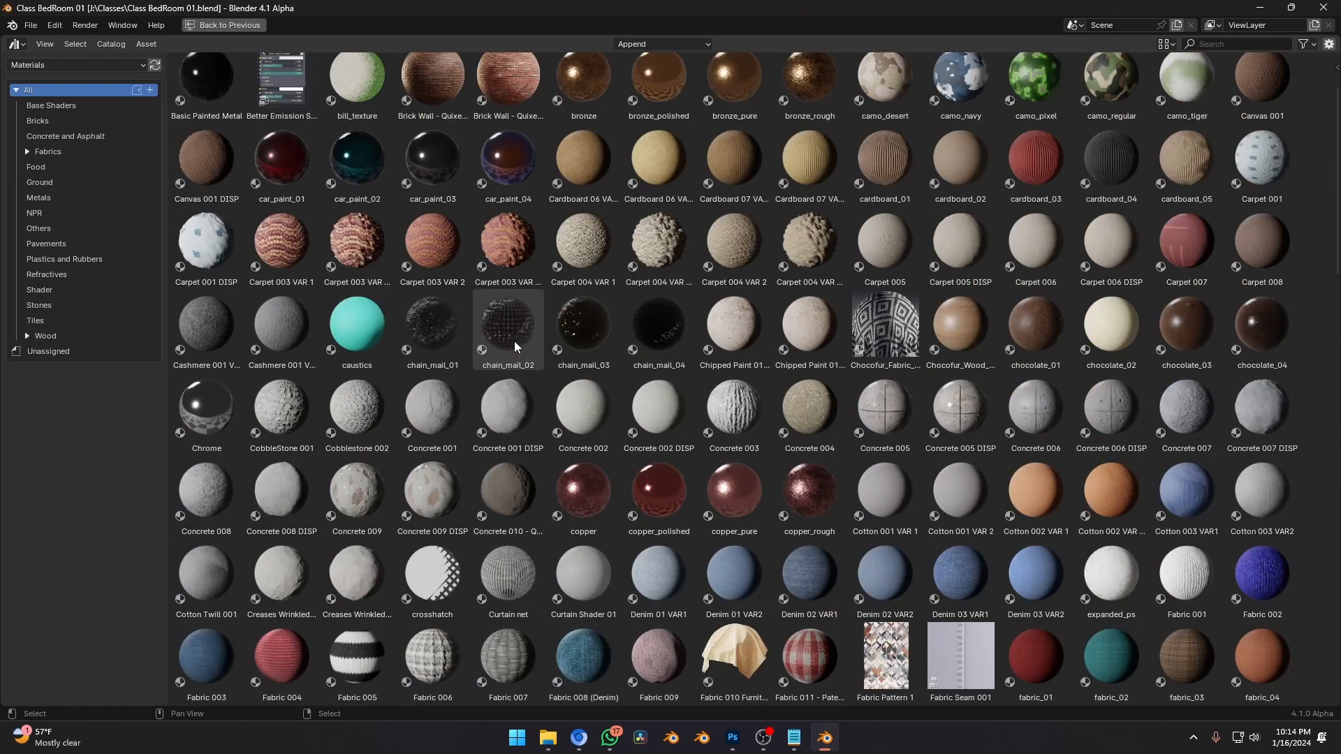
scroll(555, 423, down, 10)
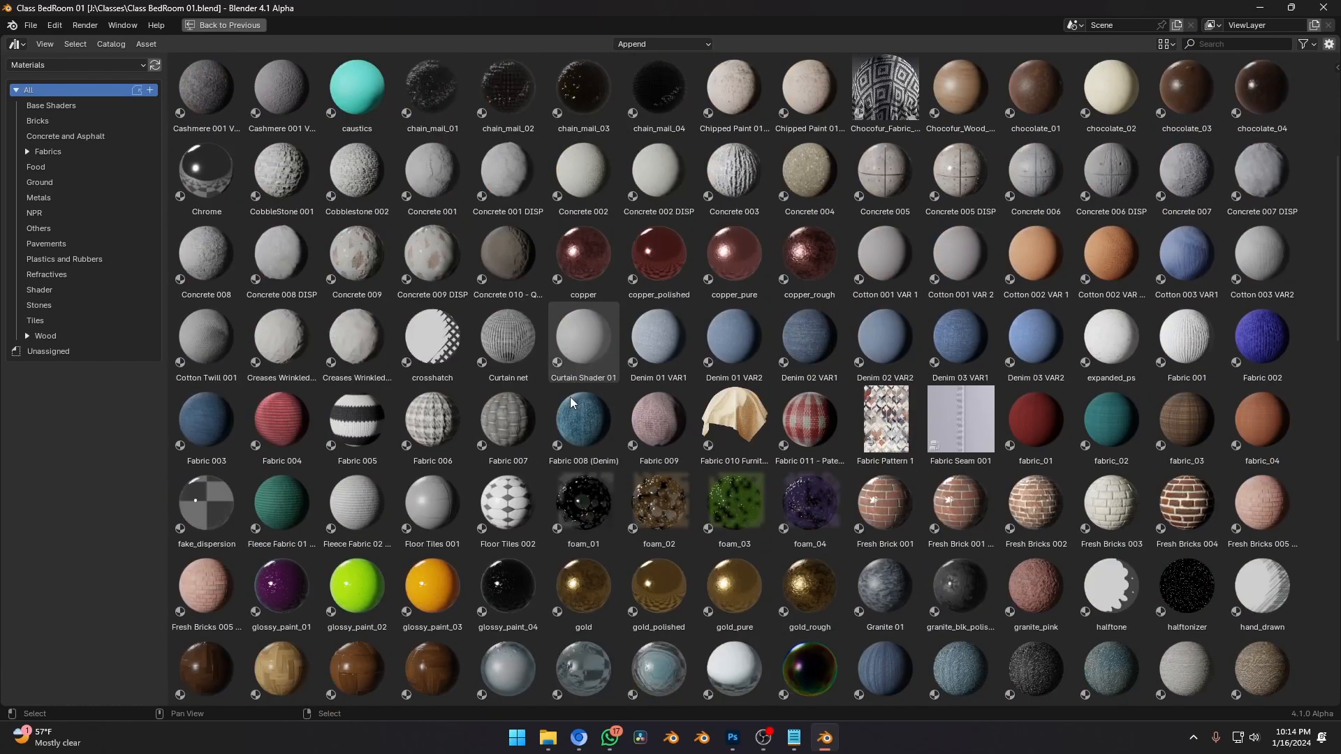
scroll(559, 475, down, 6)
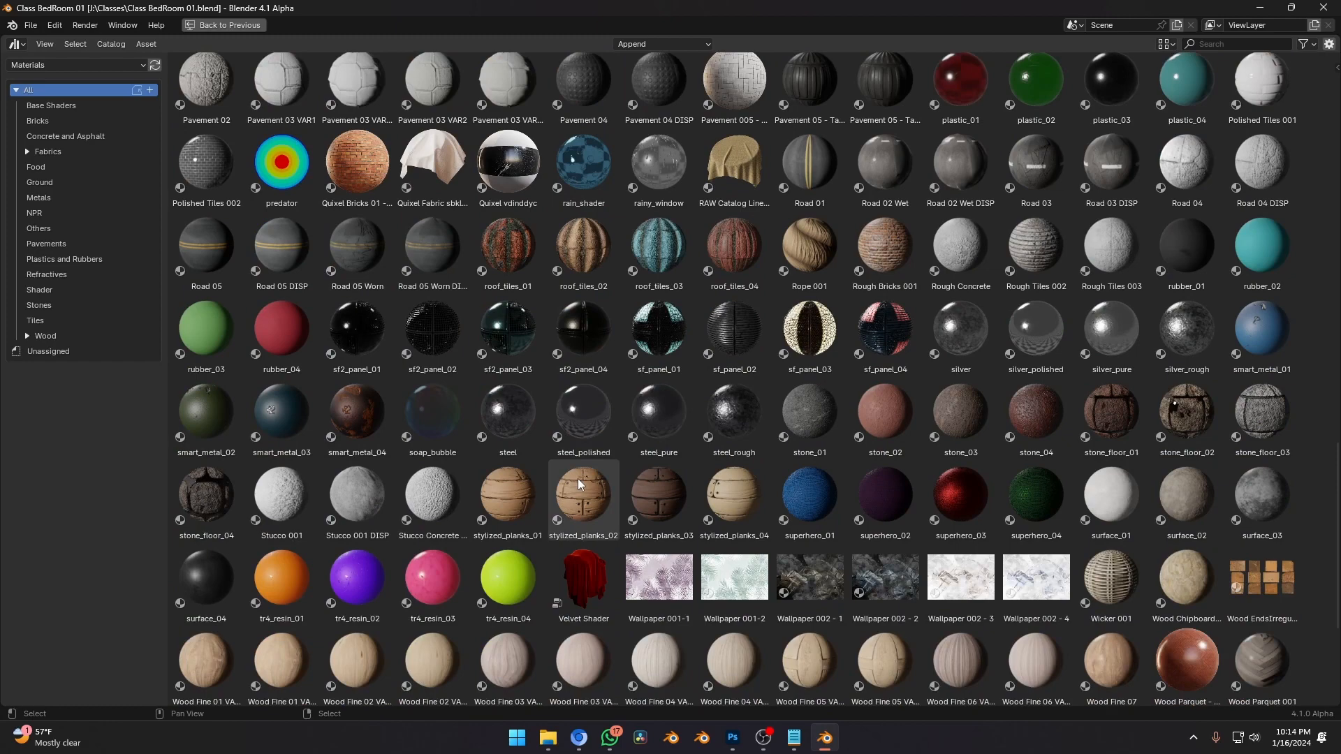
scroll(578, 482, down, 1)
click(592, 546)
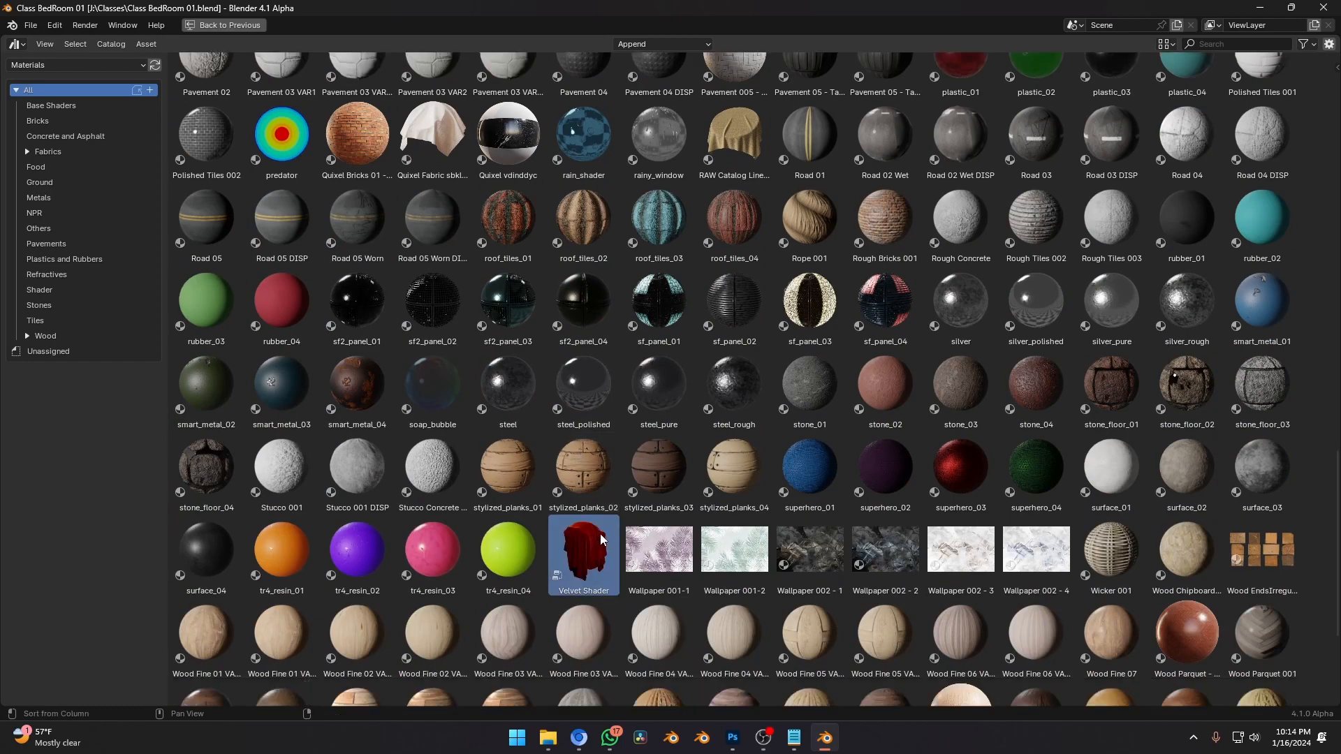
middle_drag(606, 422, 606, 425)
key(ctrl+space)
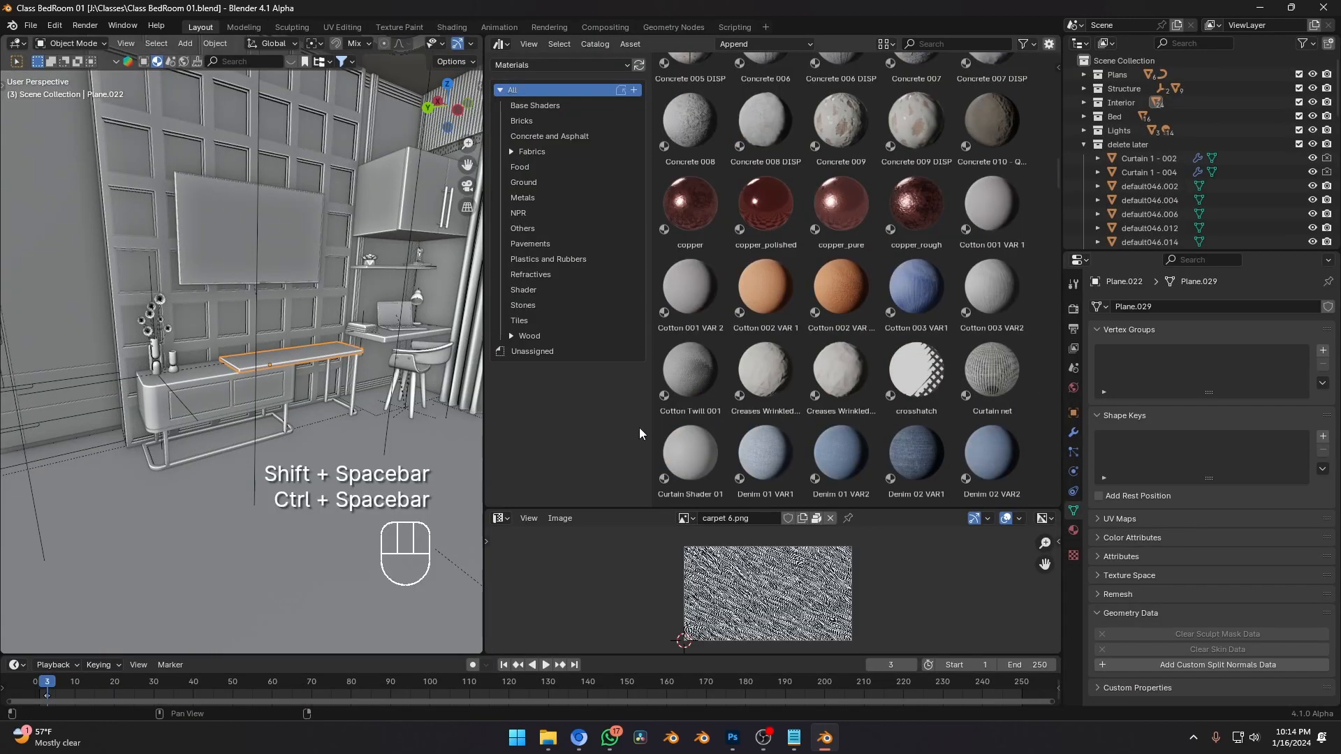
Isolate the blanket on the bed by hiding all other objects, and display it in Material Preview shading.
key(shift+grave)
click(310, 439)
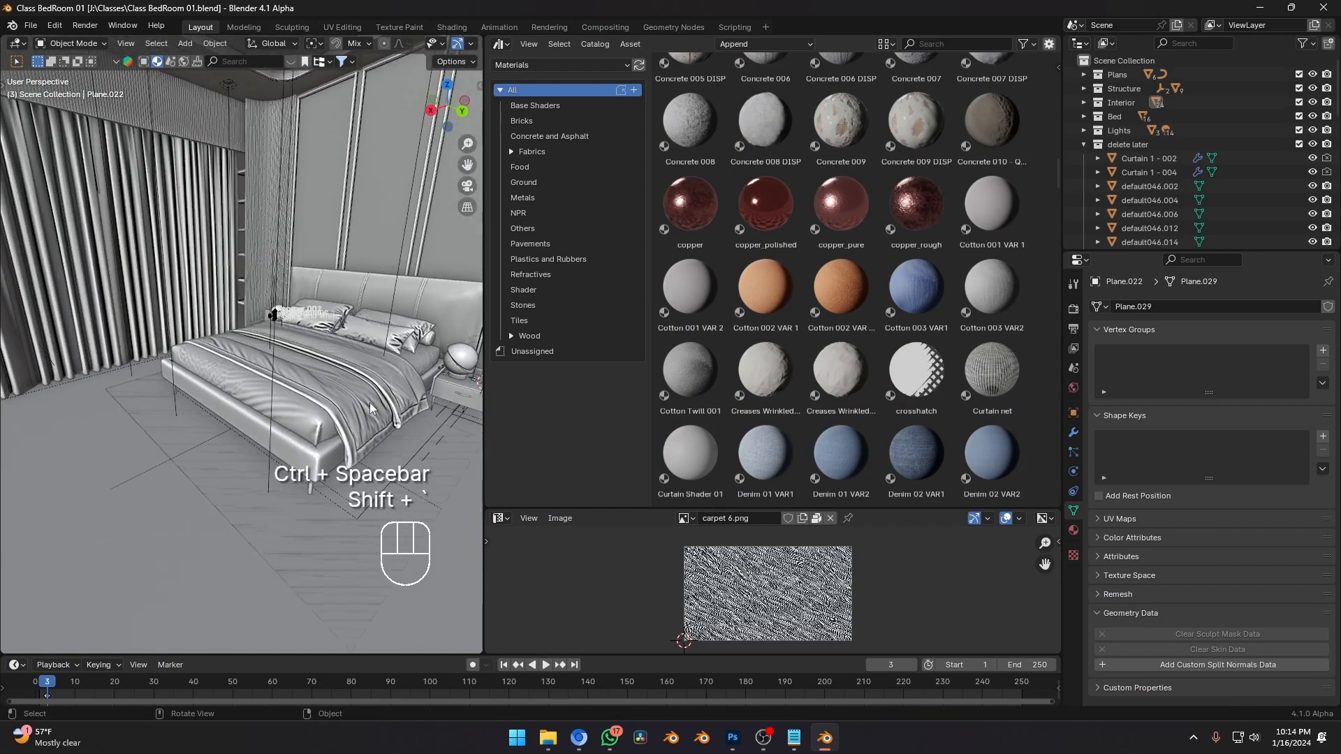
click(310, 433)
key(shift+h)
key(z)
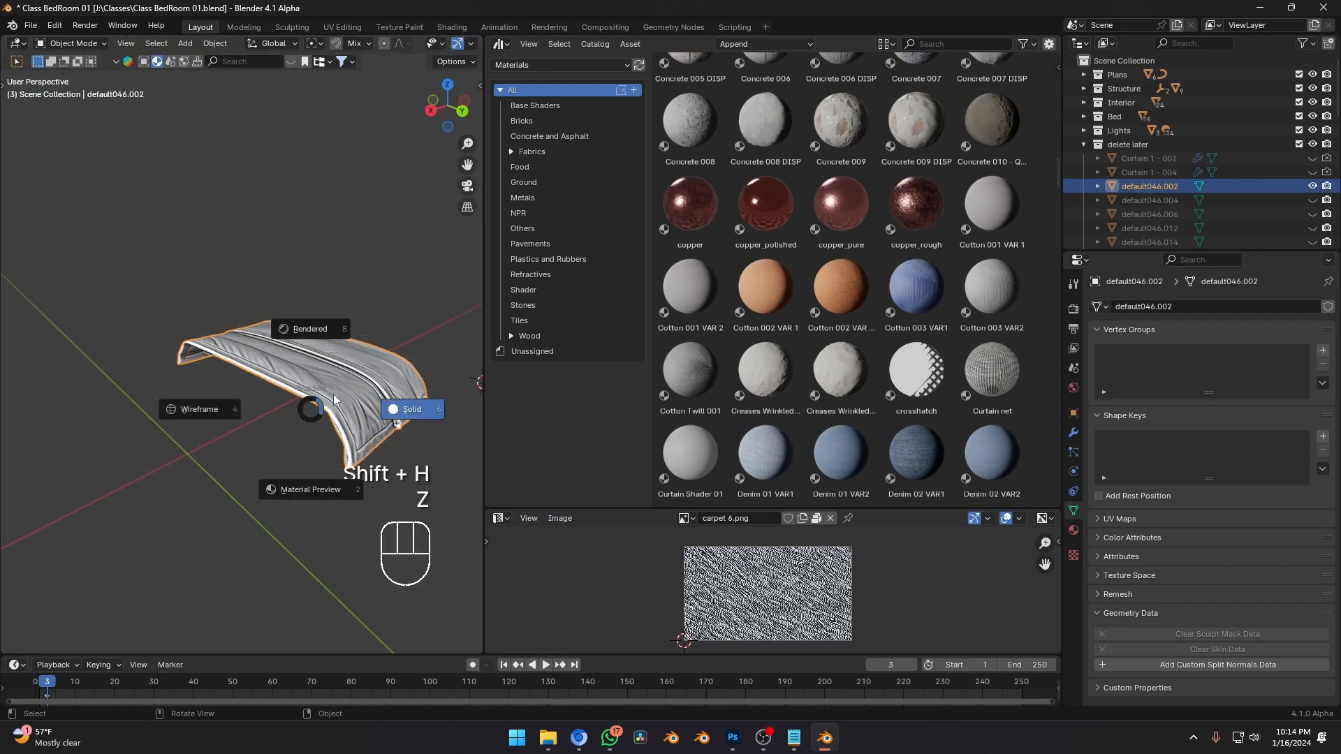
click(301, 491)
shift+middle_drag(361, 434, 334, 441)
scroll(342, 447, up, 3)
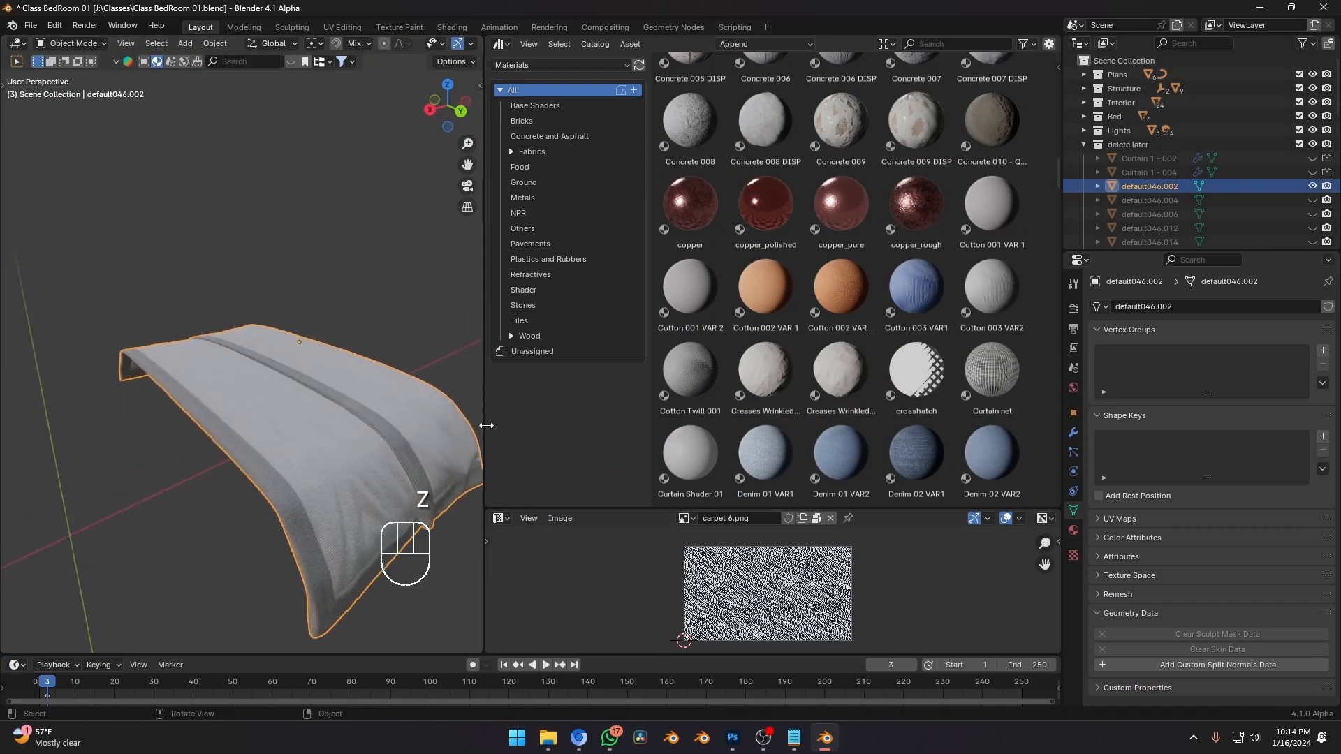
Widen the 3D viewport and inspect the blanket's fabric texture up close.
drag(483, 419, 573, 440)
scroll(447, 489, up, 4)
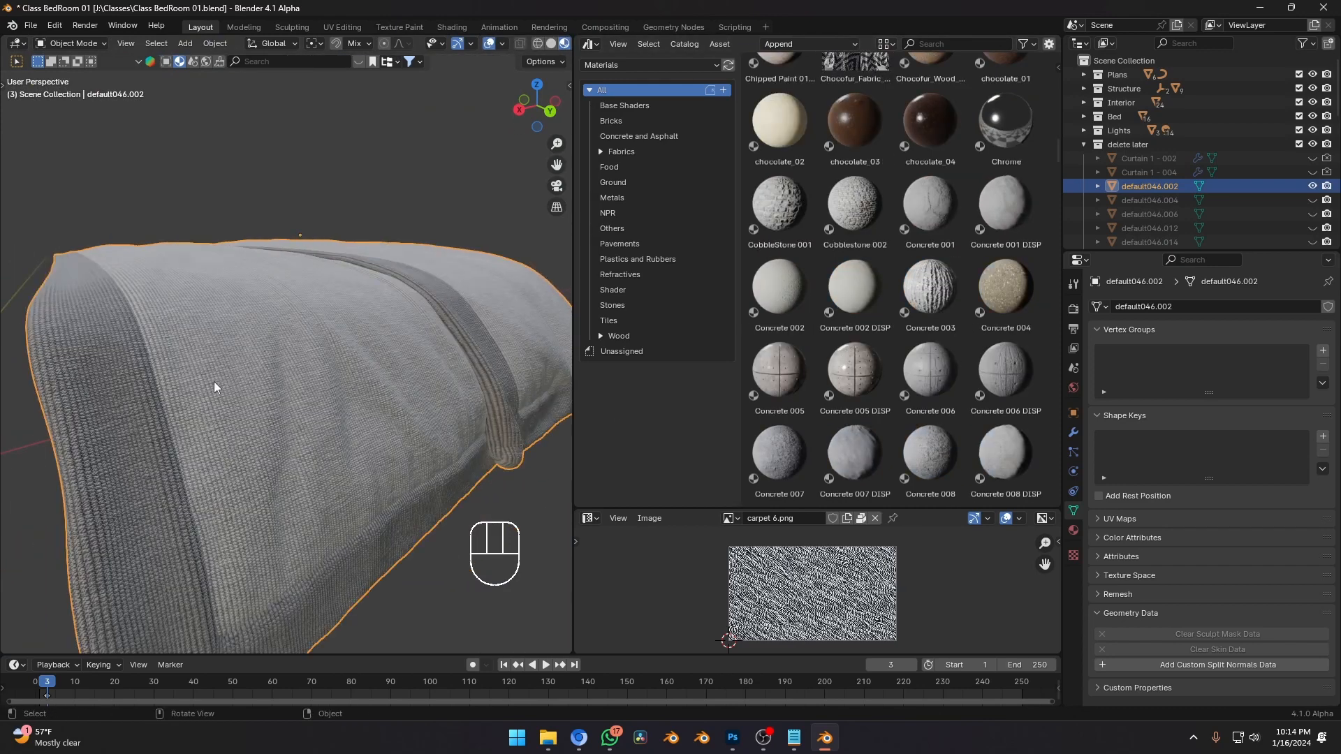
shift+middle_drag(111, 362, 158, 325)
Expand the Fabrics catalog's subcategories and browse the Unassigned materials.
scroll(869, 383, down, 20)
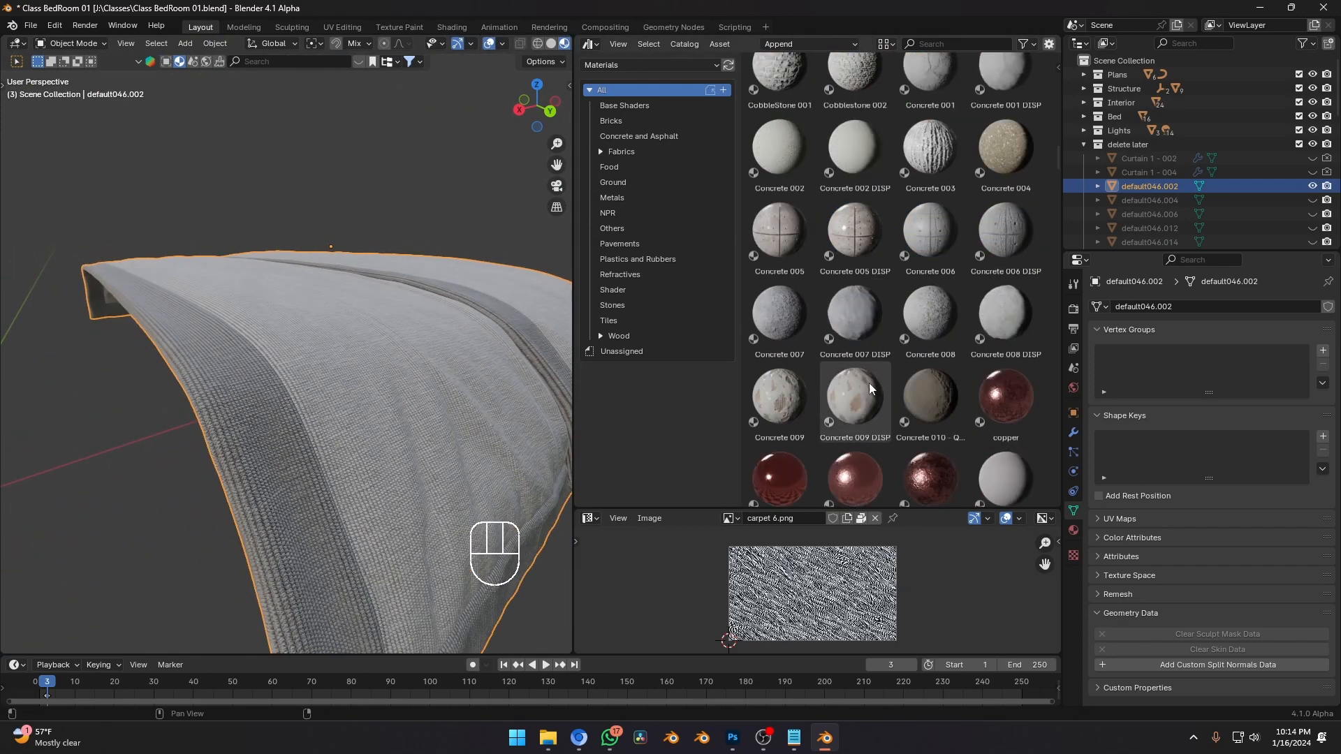
scroll(866, 354, down, 1)
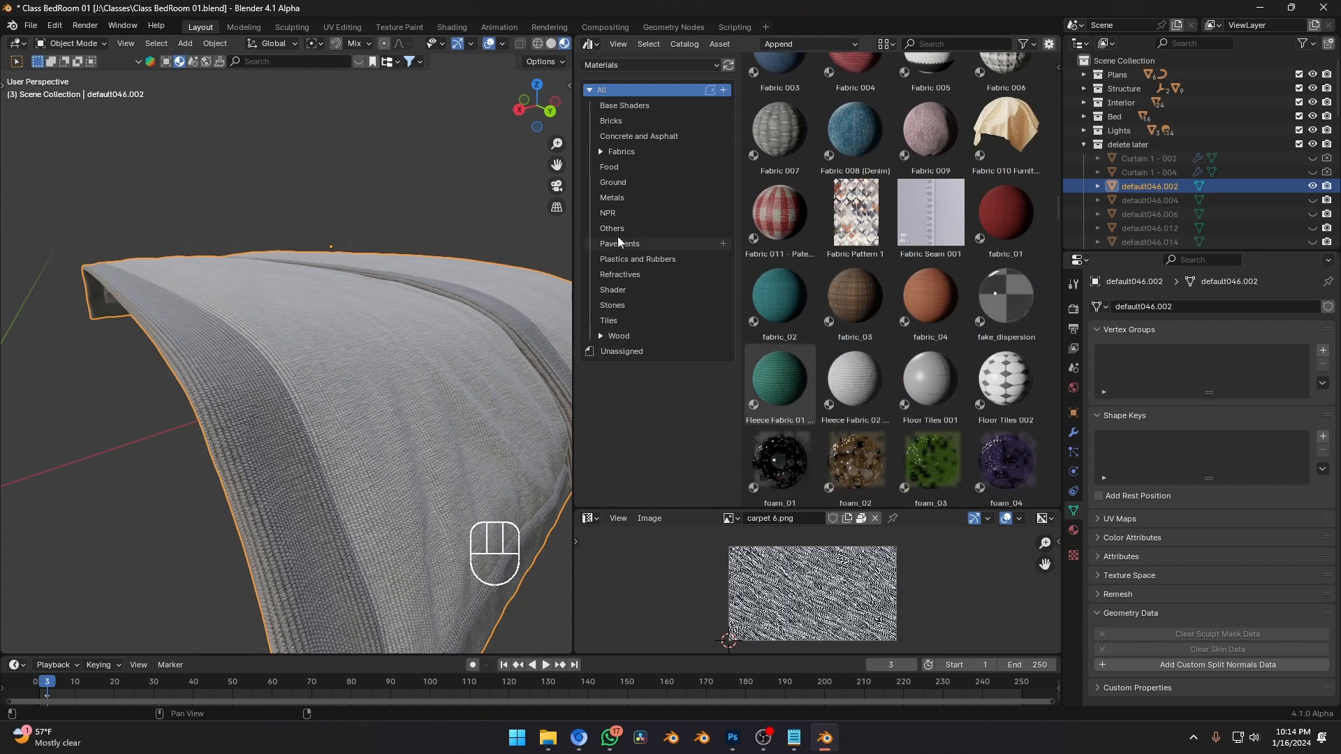
click(618, 151)
click(656, 381)
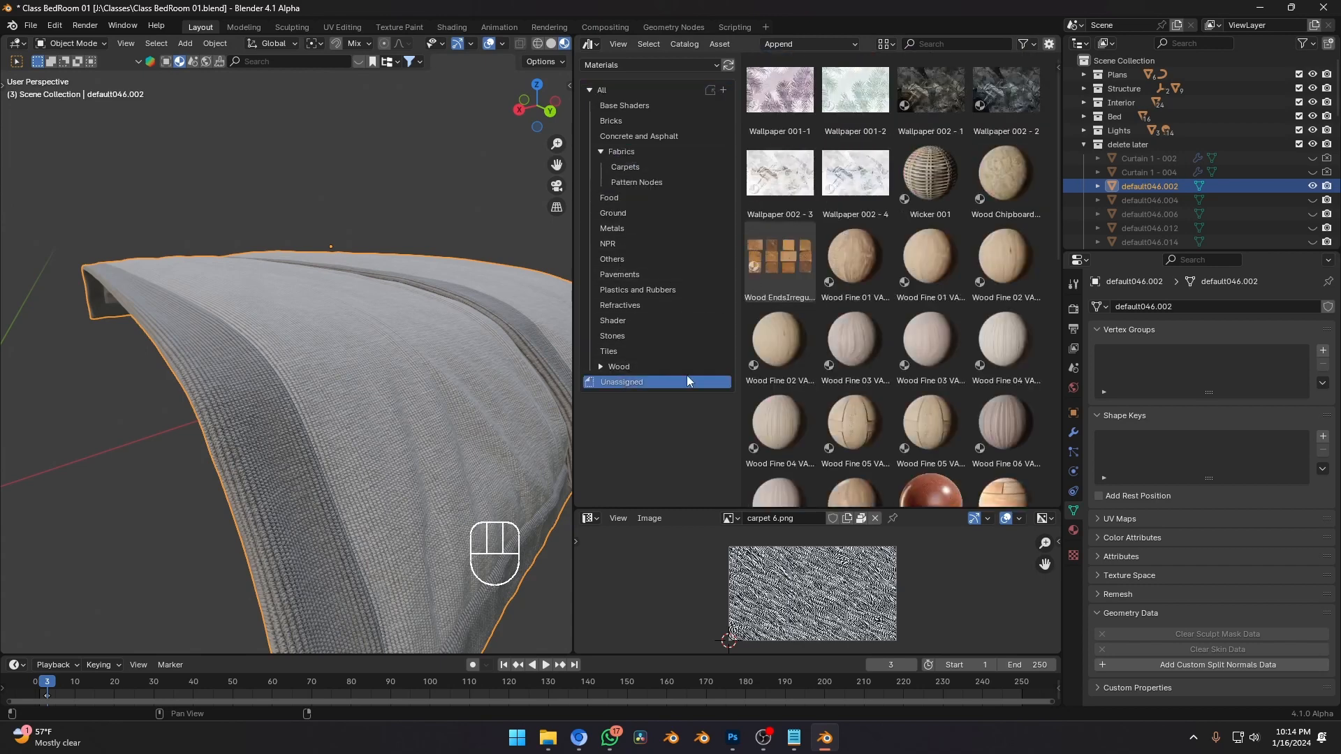
scroll(878, 396, down, 10)
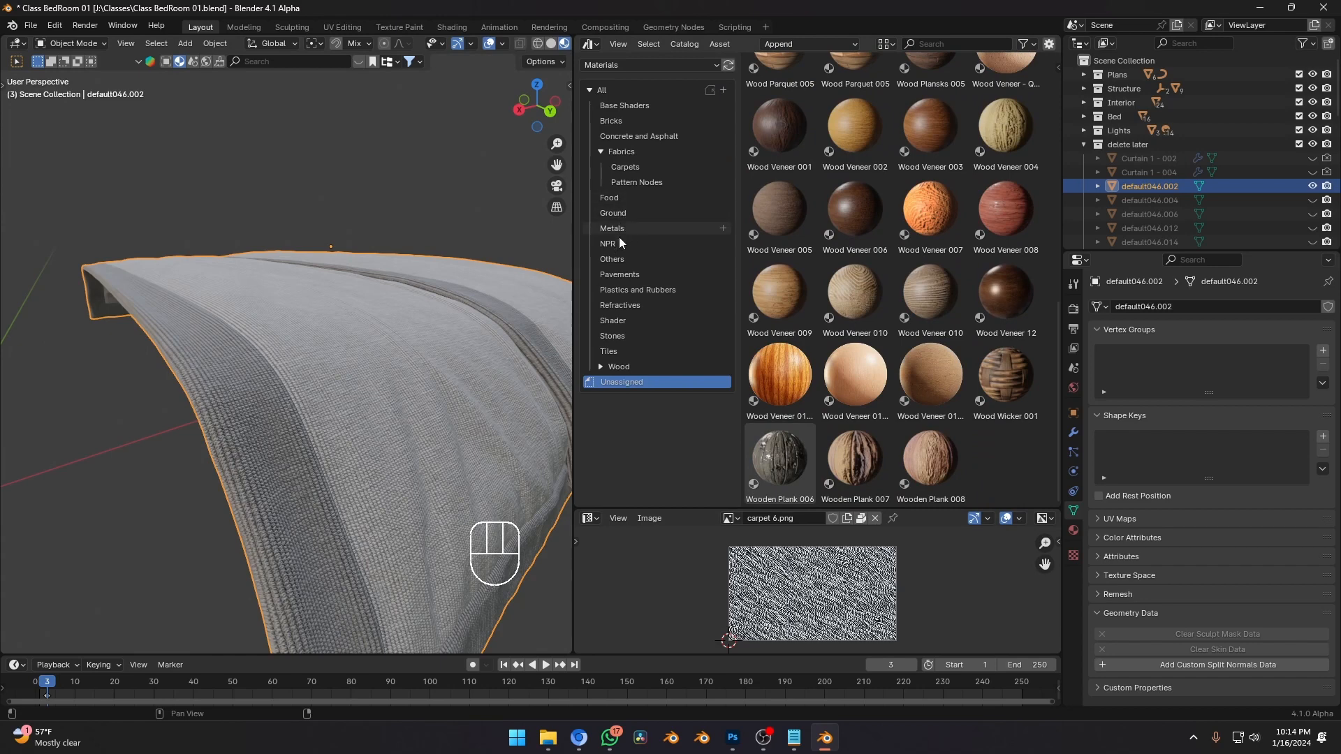
Browse the materials in the Fabrics catalog.
click(621, 151)
scroll(965, 455, down, 3)
scroll(963, 447, down, 10)
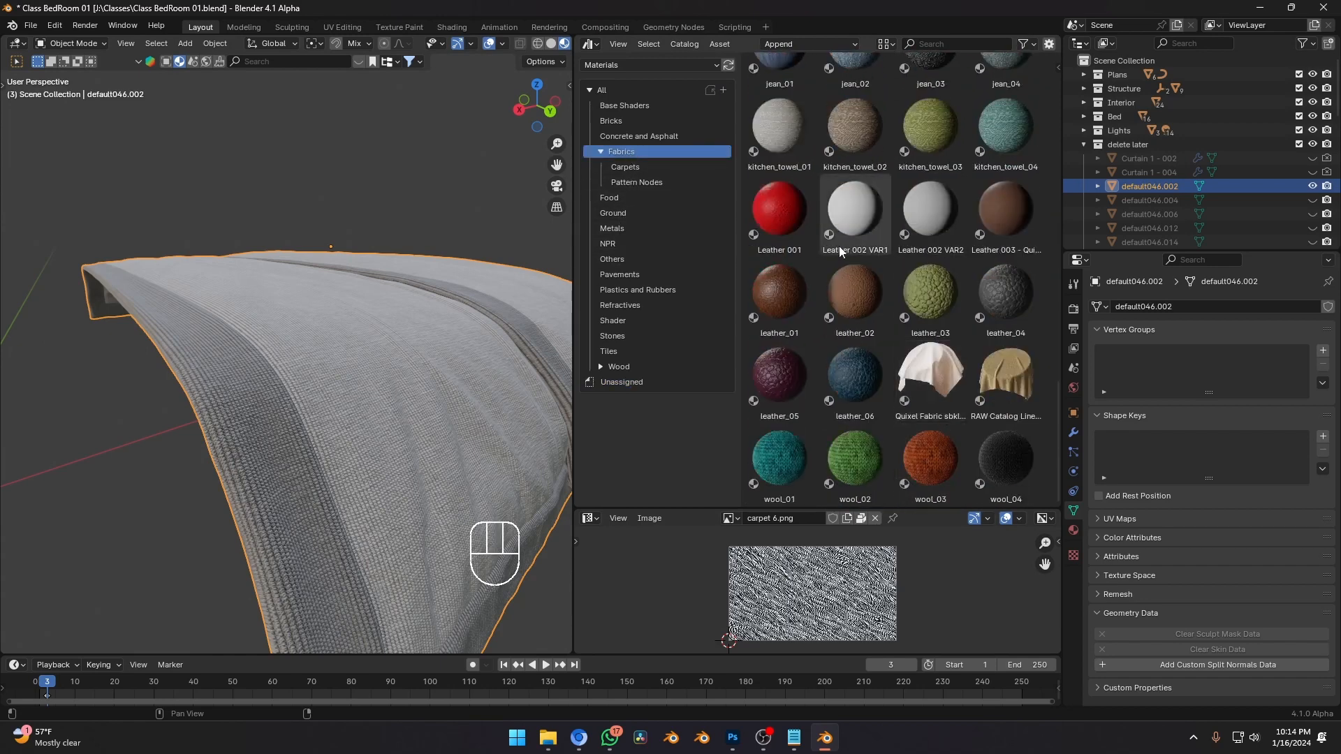
Search the material library for "vel" and filter the results to the Shader catalog.
click(953, 44)
text(vel)
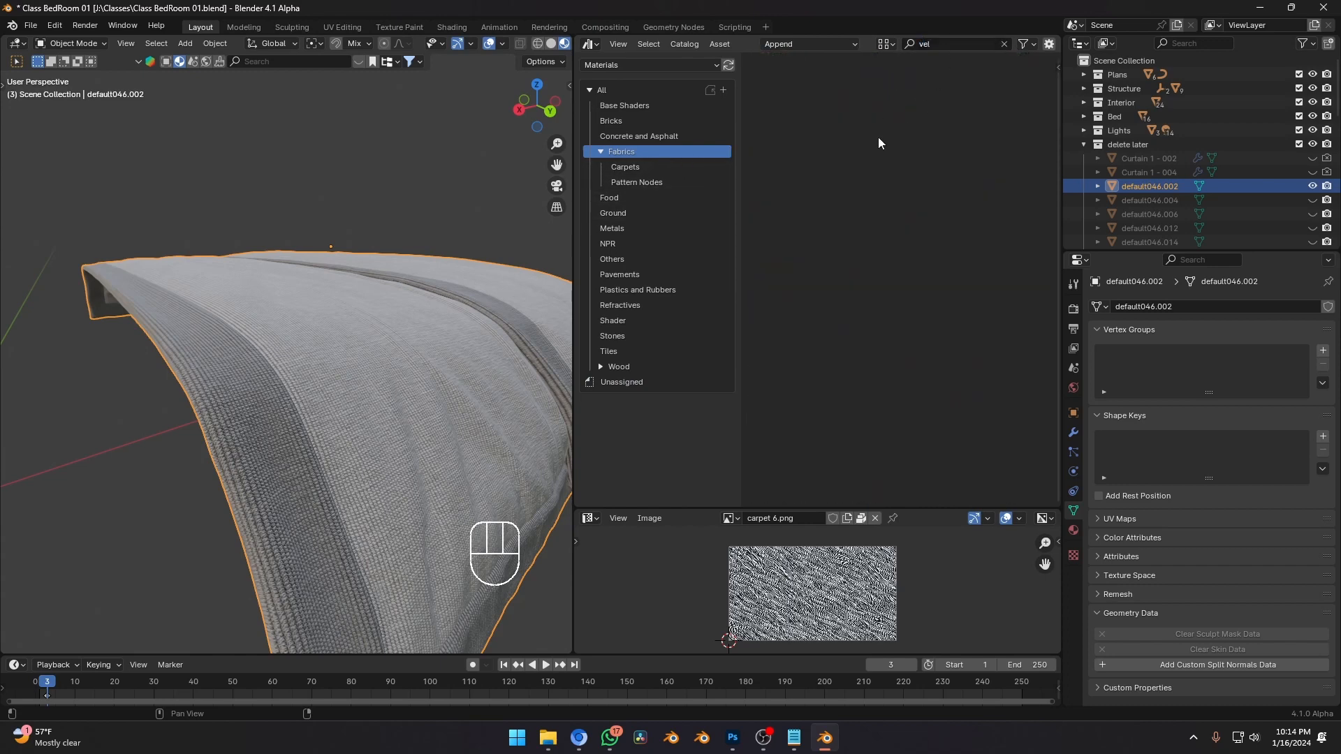
click(621, 213)
drag(615, 237, 623, 313)
click(621, 320)
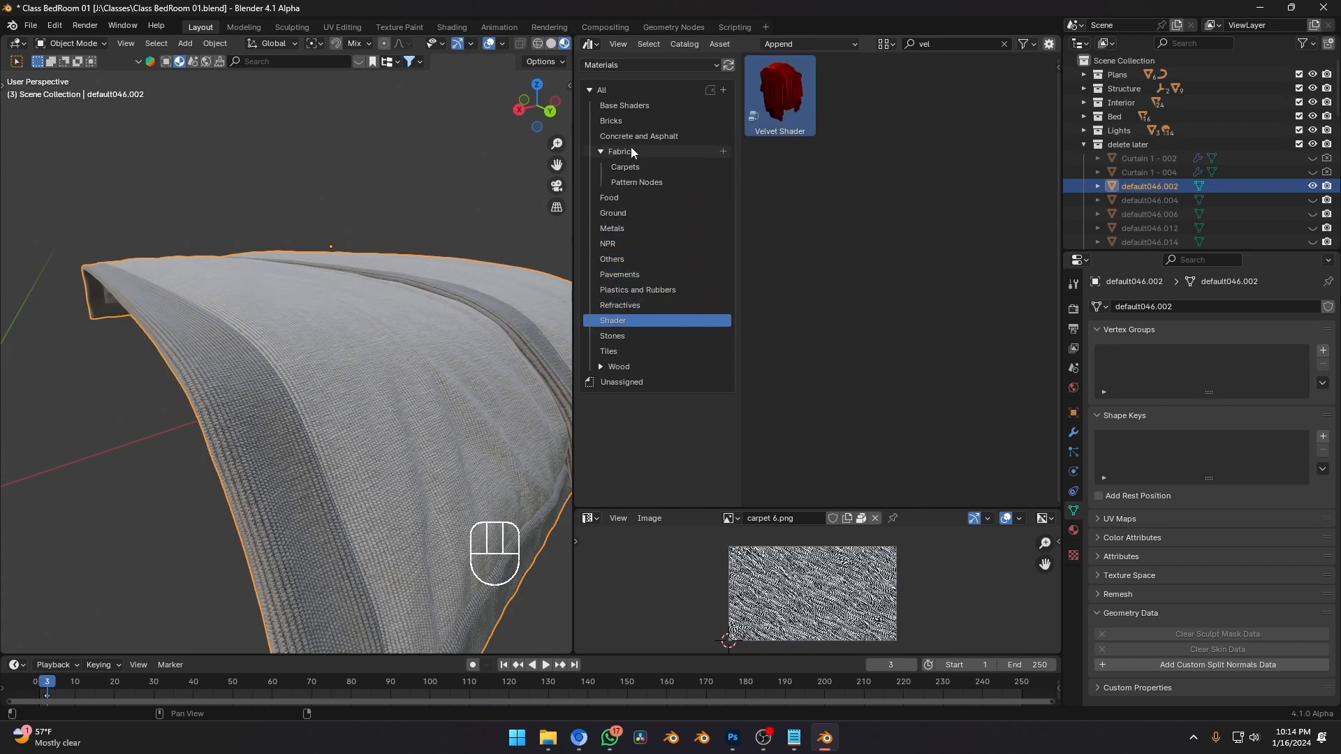
Enlarge the image editor area below the asset browser and switch it to the Shader Editor showing the Blanket2.001 node tree.
drag(787, 111, 391, 412)
drag(708, 506, 684, 272)
key(shift+F3)
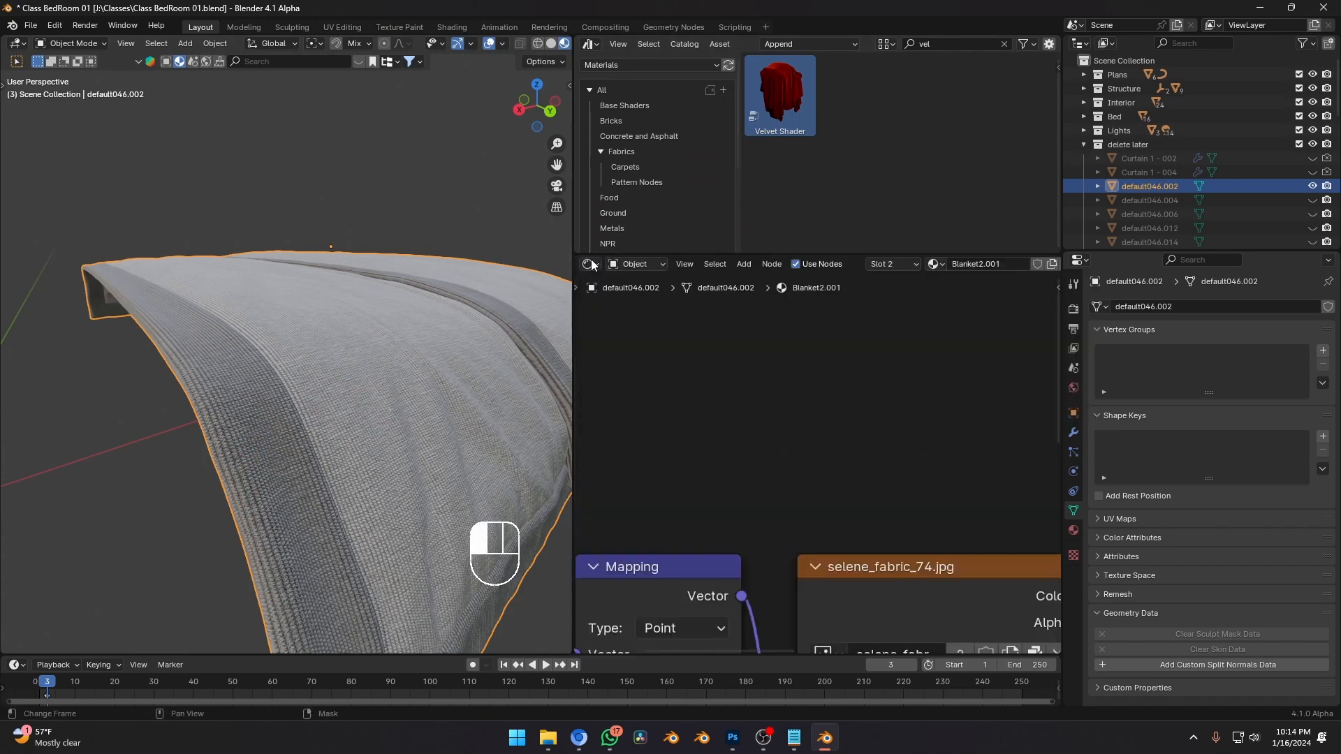
scroll(768, 474, down, 5)
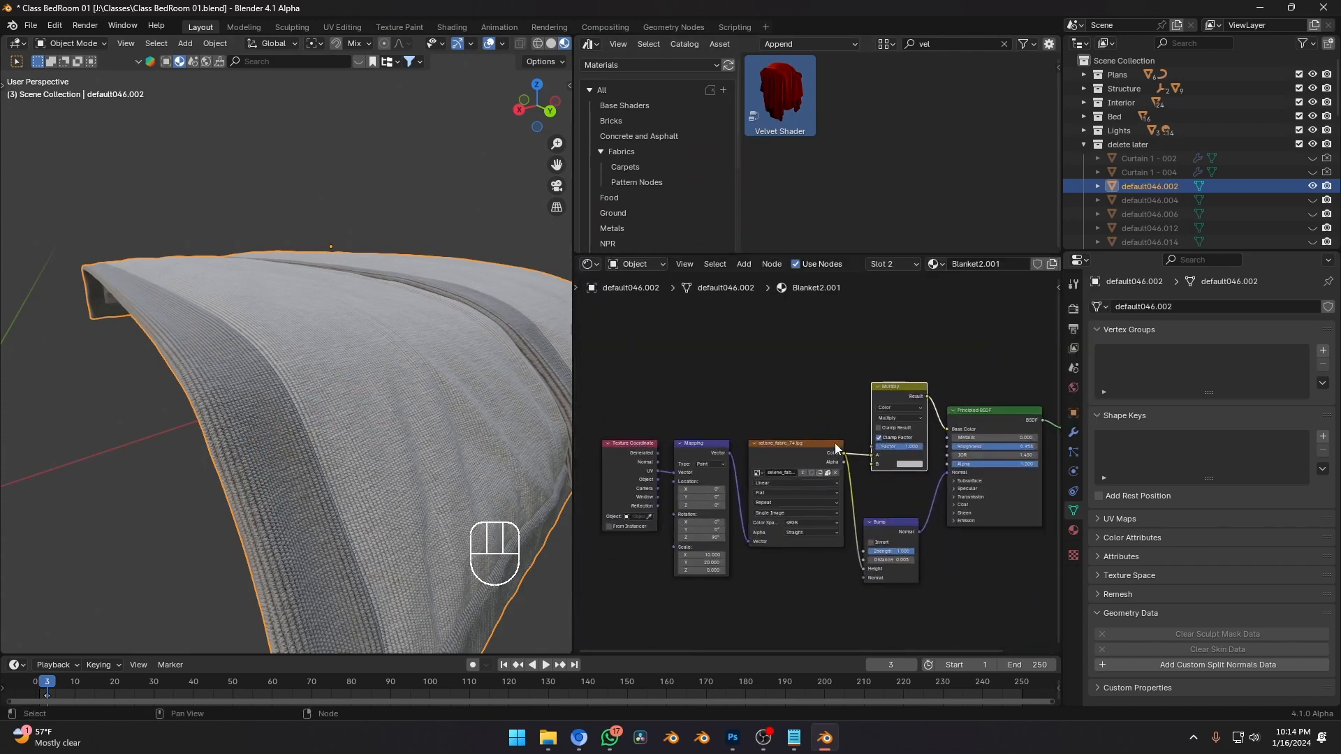
scroll(882, 433, up, 2)
Replace the Principled BSDF in the Blanket2.001 material with the Velvet Shader node group from the asset library.
click(919, 482)
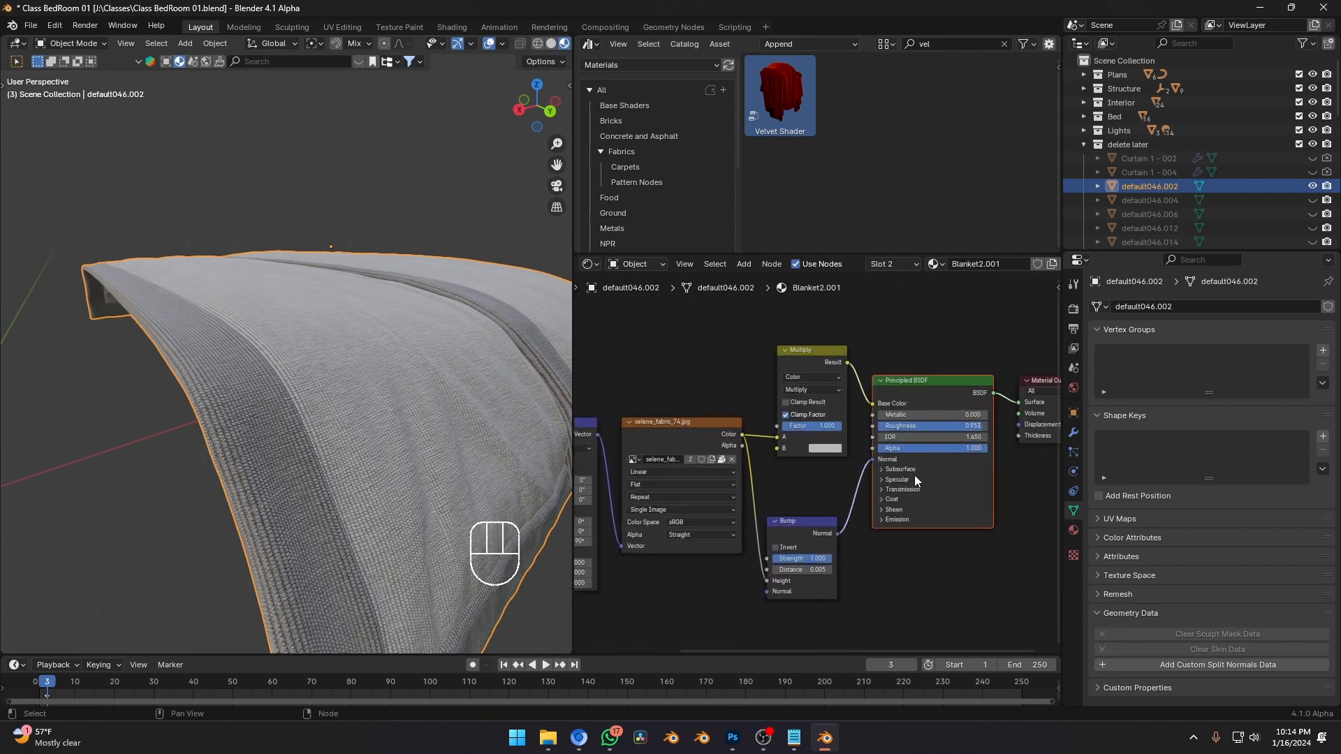
key(x)
scroll(916, 473, up, 1)
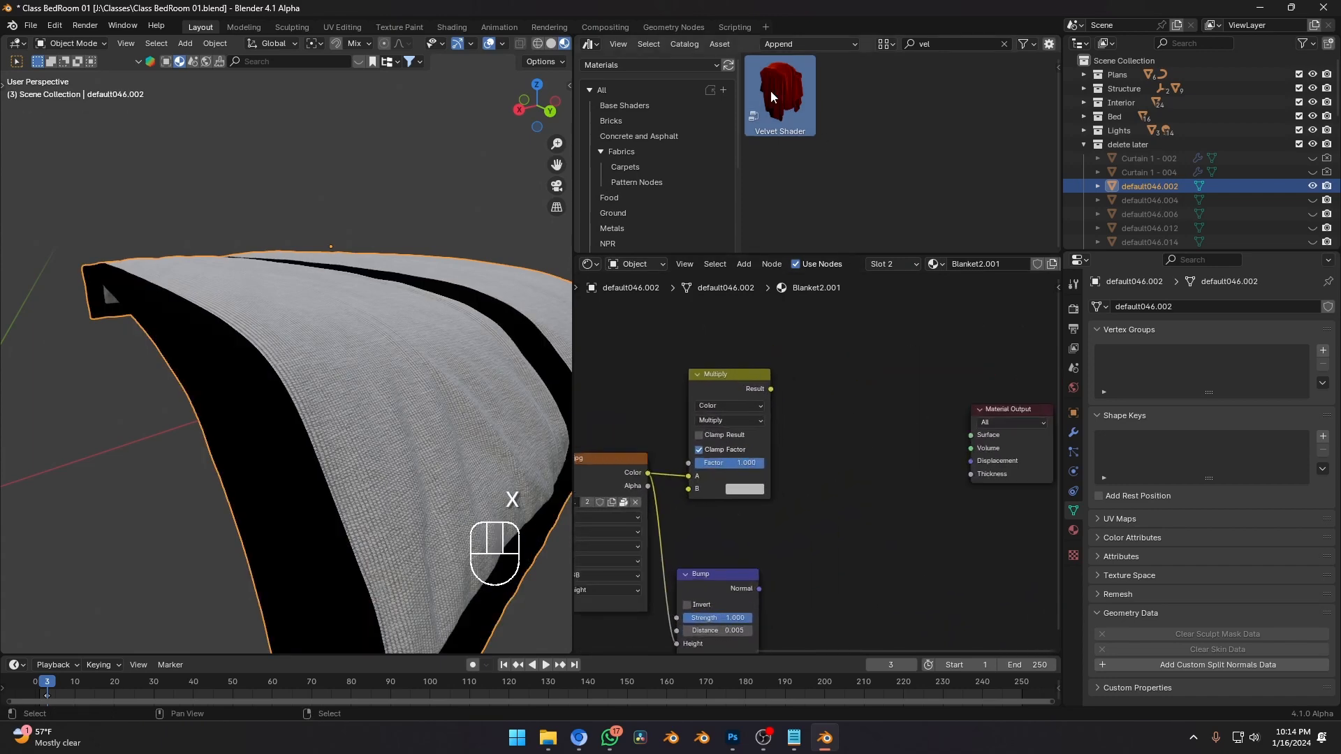
drag(781, 96, 843, 427)
scroll(841, 428, up, 2)
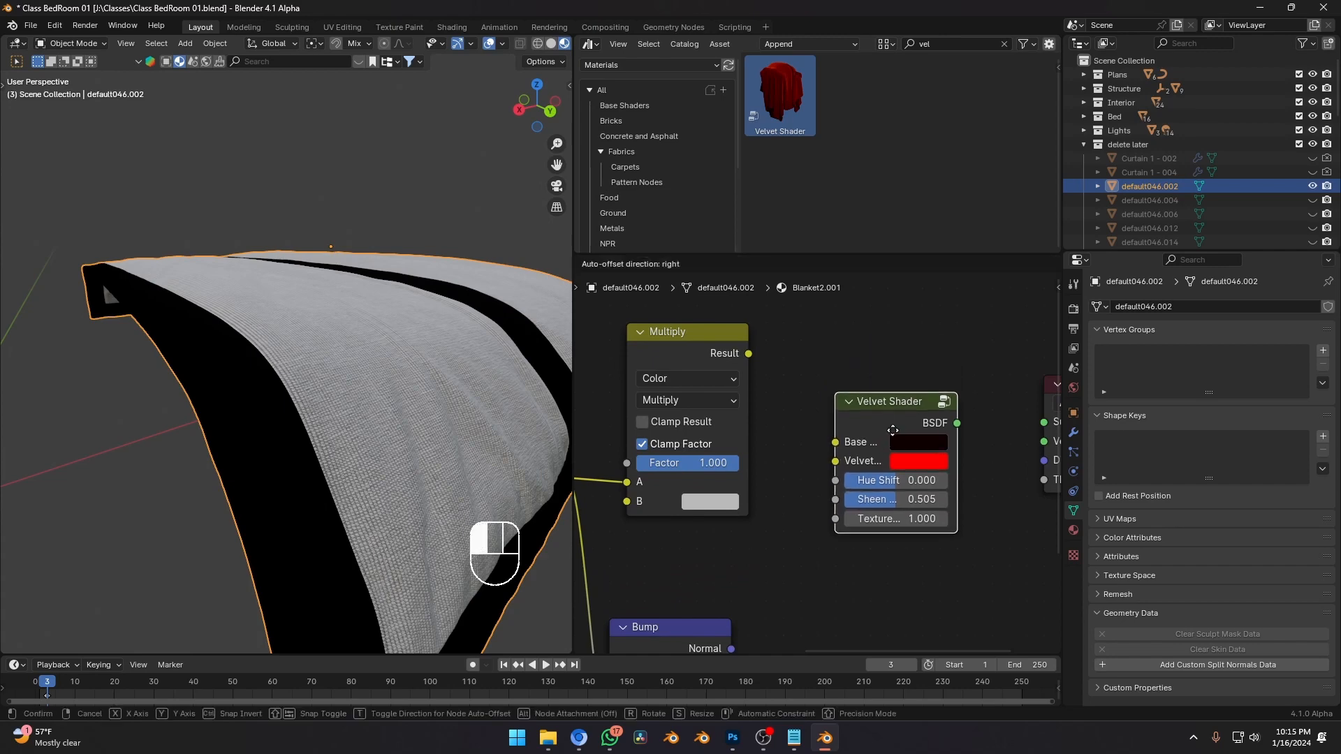
Examine the nodes inside the Velvet Shader group in a maximized editor, and return to the Blanket2.001 node tree.
key(Tab)
key(shift+space)
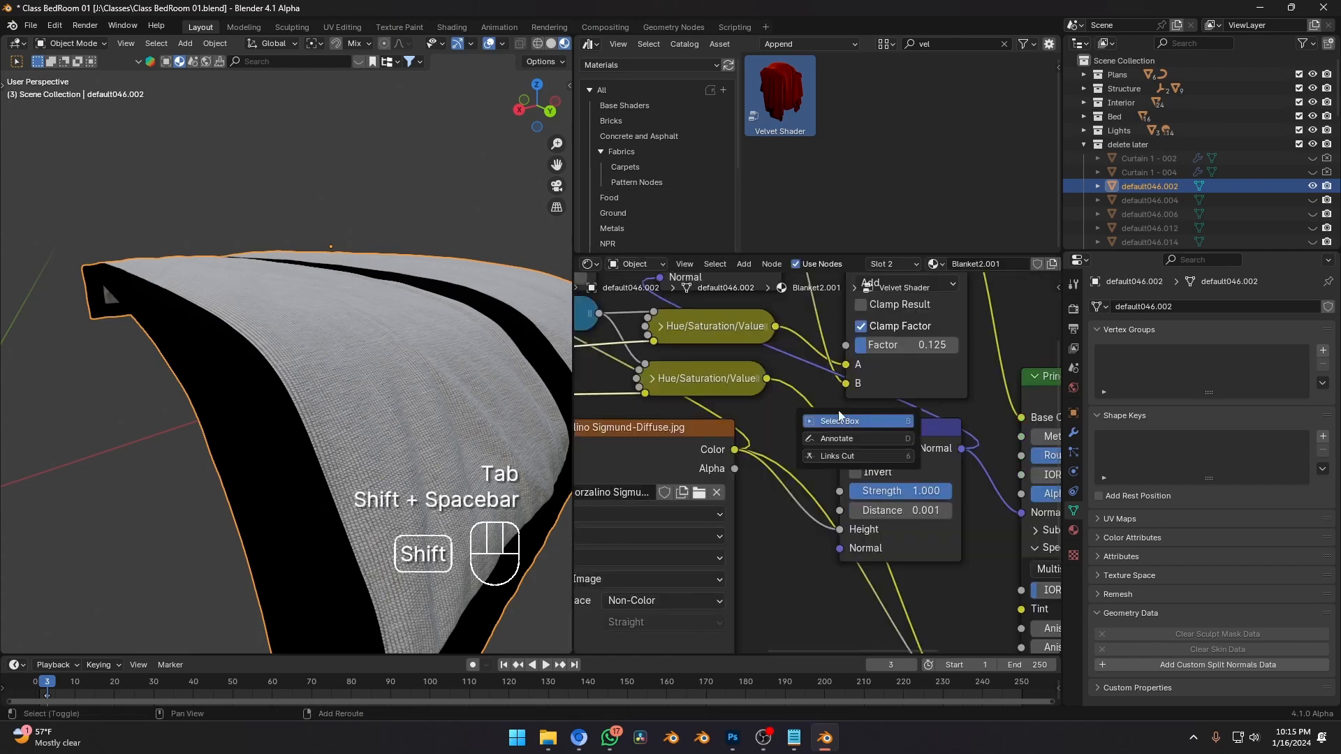
key(ctrl+space)
scroll(573, 392, down, 8)
middle_drag(573, 392, 790, 357)
drag(371, 319, 366, 301)
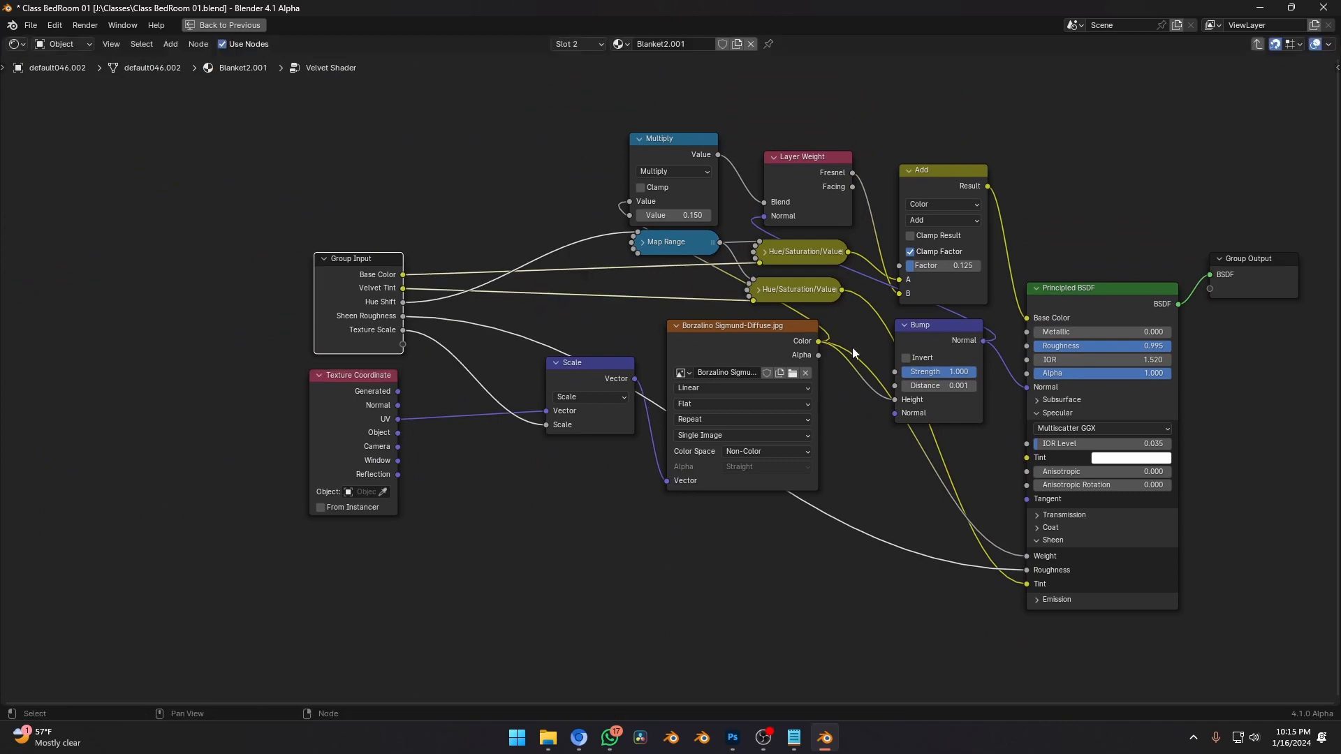
middle_drag(836, 372, 715, 378)
scroll(715, 378, up, 1)
middle_drag(981, 295, 812, 249)
scroll(811, 248, up, 3)
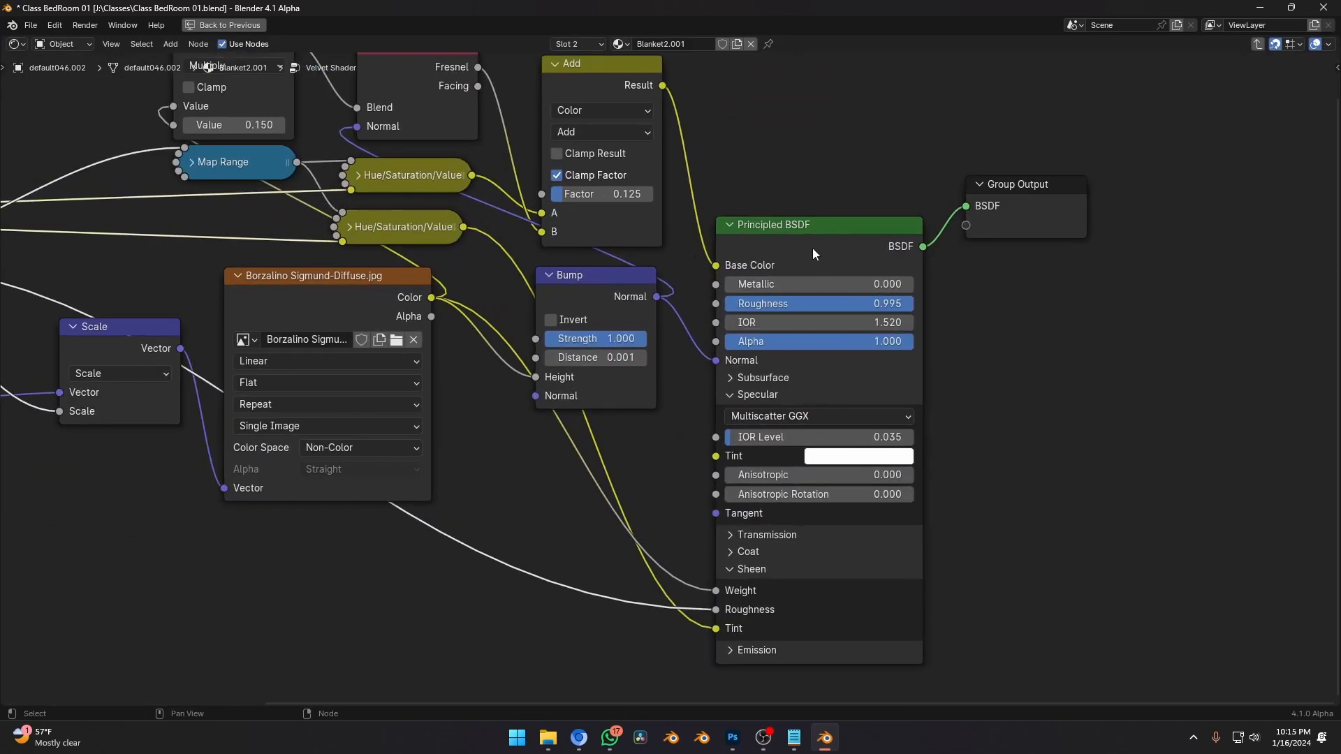
drag(846, 246, 844, 192)
middle_drag(814, 206, 803, 253)
scroll(803, 253, up, 3)
drag(820, 223, 844, 245)
middle_drag(672, 234, 831, 314)
scroll(831, 314, down, 1)
drag(814, 140, 247, 192)
drag(910, 133, 259, 313)
drag(780, 97, 328, 447)
scroll(545, 423, down, 3)
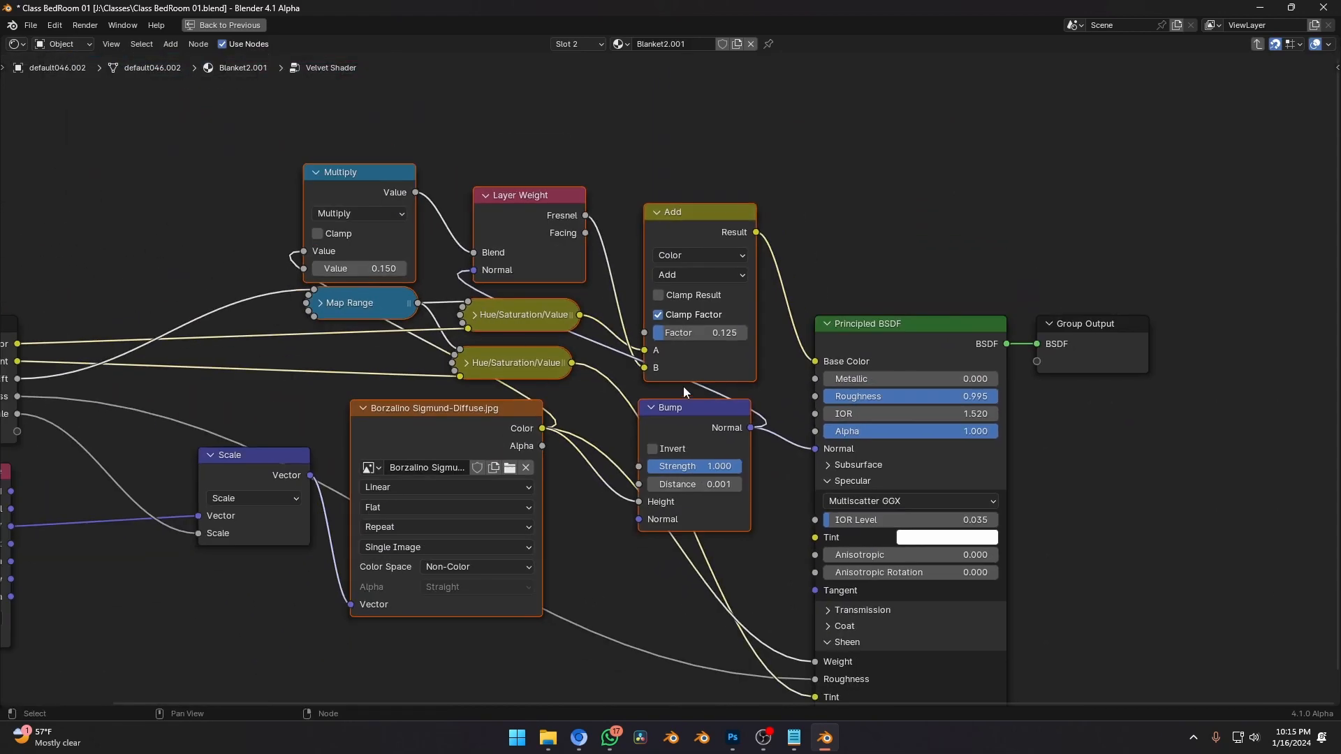
key(Tab)
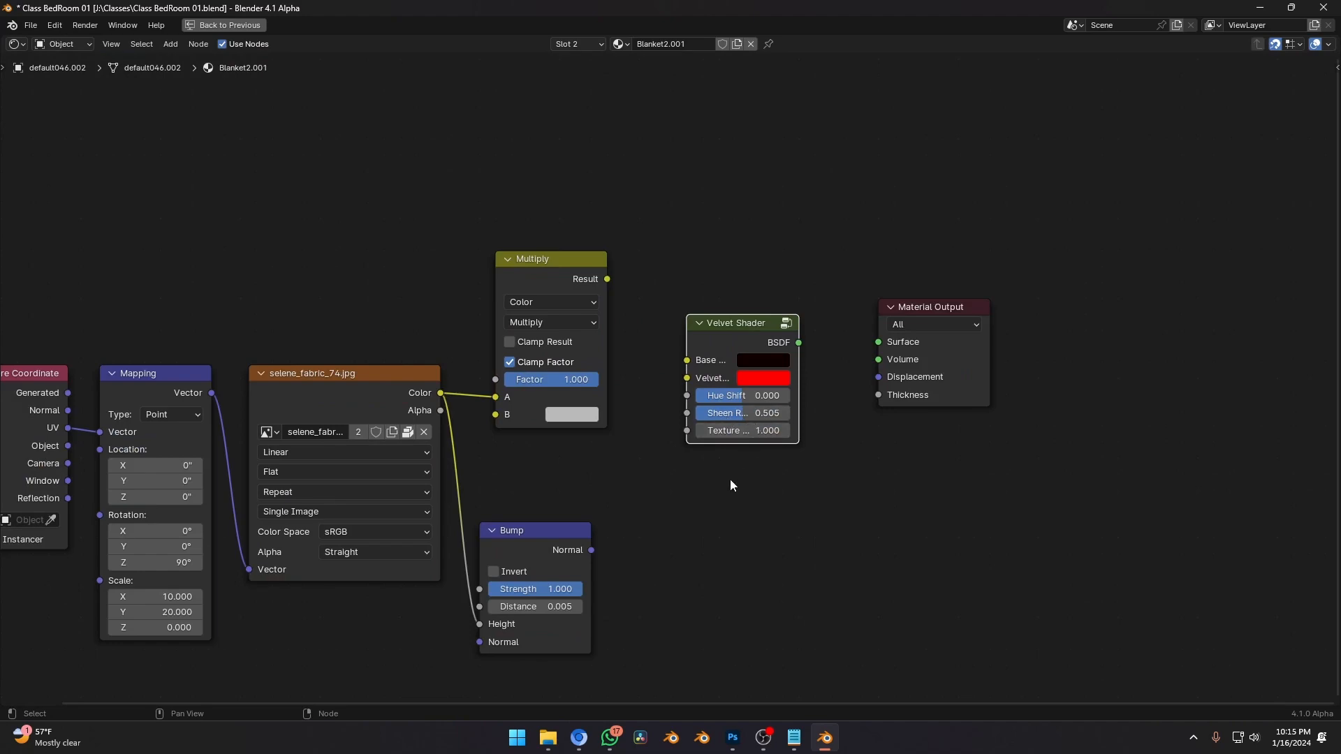
key(ctrl+space)
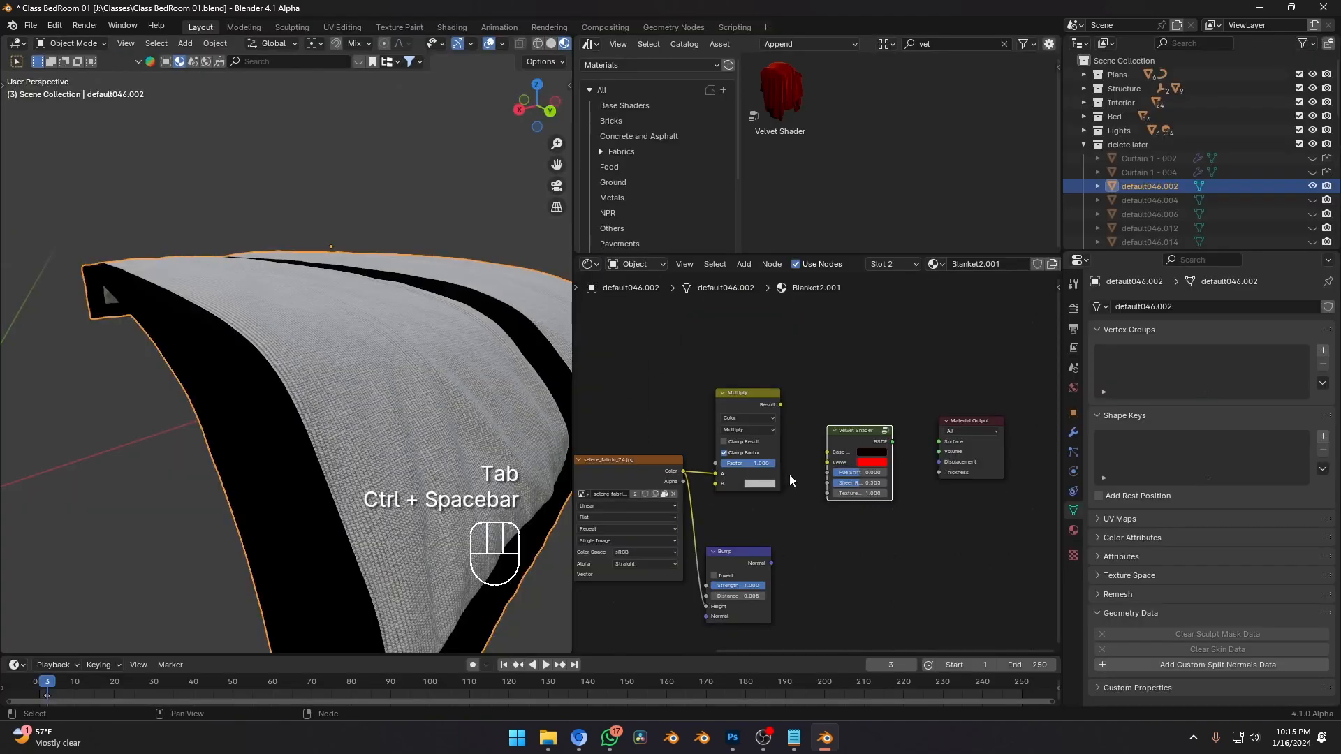
Connect the Velvet Shader's BSDF output to the Material Output's Surface input and check the blanket's trim.
scroll(789, 474, up, 2)
drag(914, 426, 995, 425)
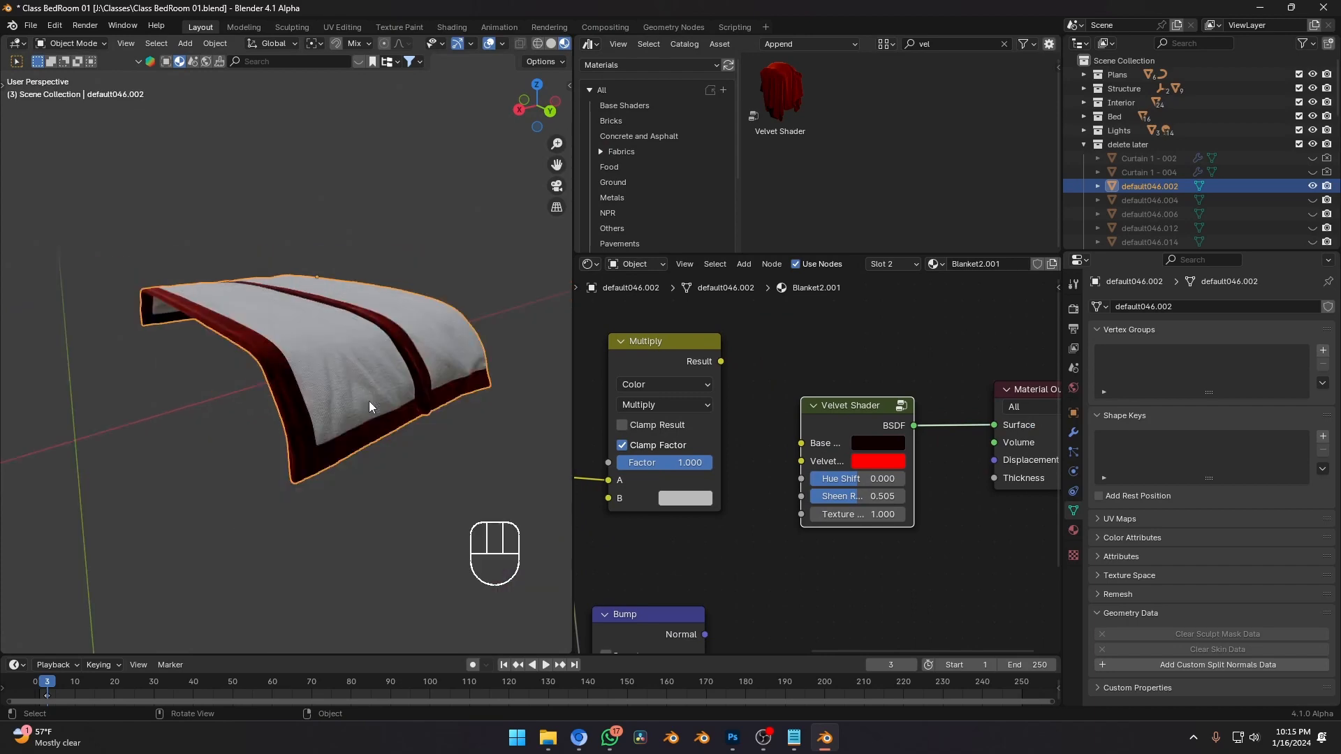
shift+middle_drag(371, 404, 270, 398)
scroll(881, 475, up, 6)
scroll(747, 442, down, 2)
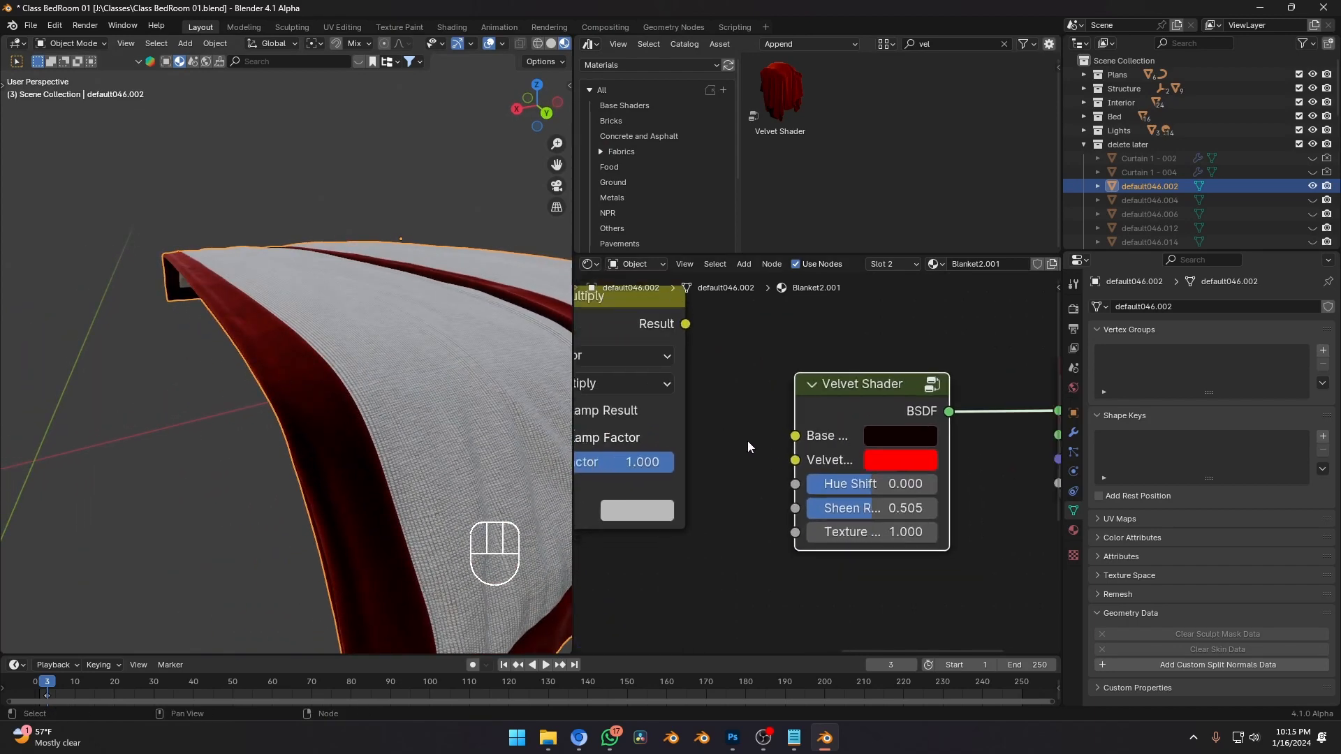
Preview the selene_fabric_74.jpg texture and the Multiply node's result on the blanket's trim.
middle_drag(699, 397, 769, 445)
scroll(769, 444, down, 3)
middle_drag(669, 459, 813, 460)
scroll(813, 460, down, 2)
middle_drag(687, 511, 683, 478)
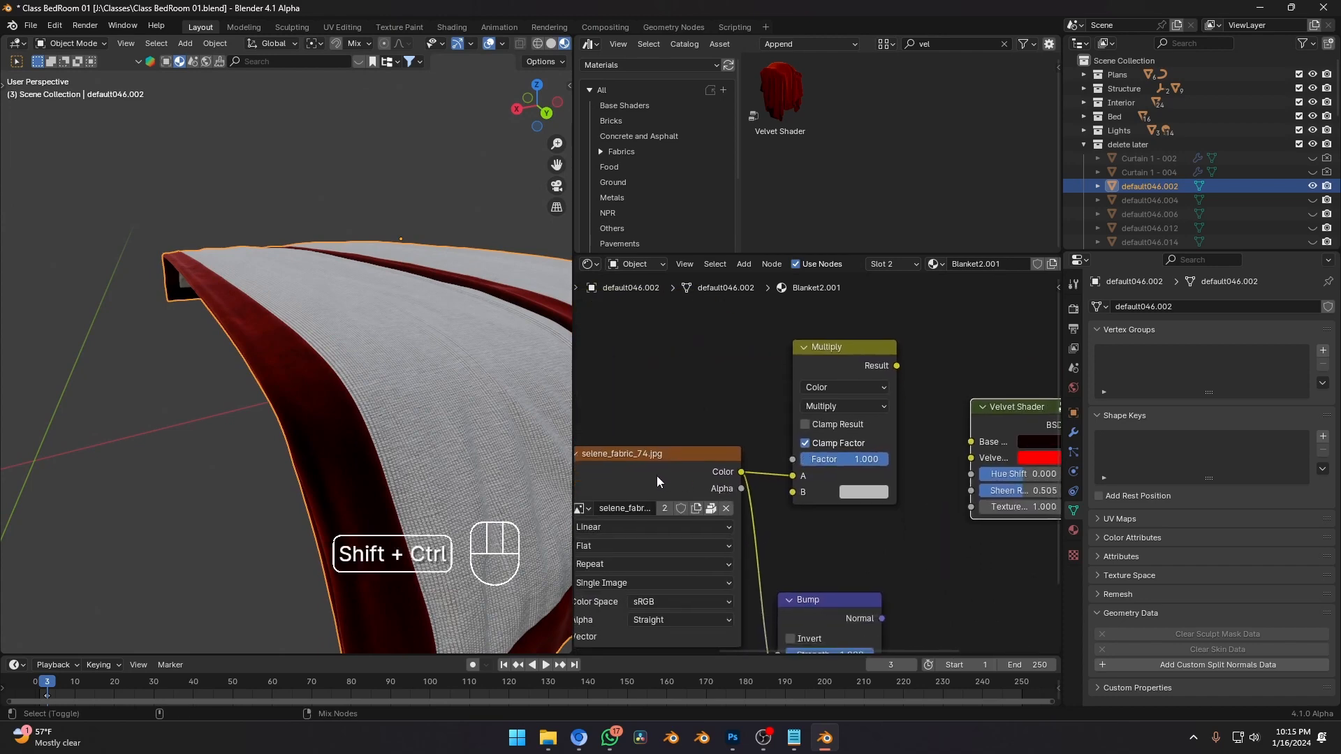
ctrl+shift+click(656, 476)
ctrl+shift+click(810, 356)
middle_drag(912, 389, 866, 380)
scroll(866, 381, up, 2)
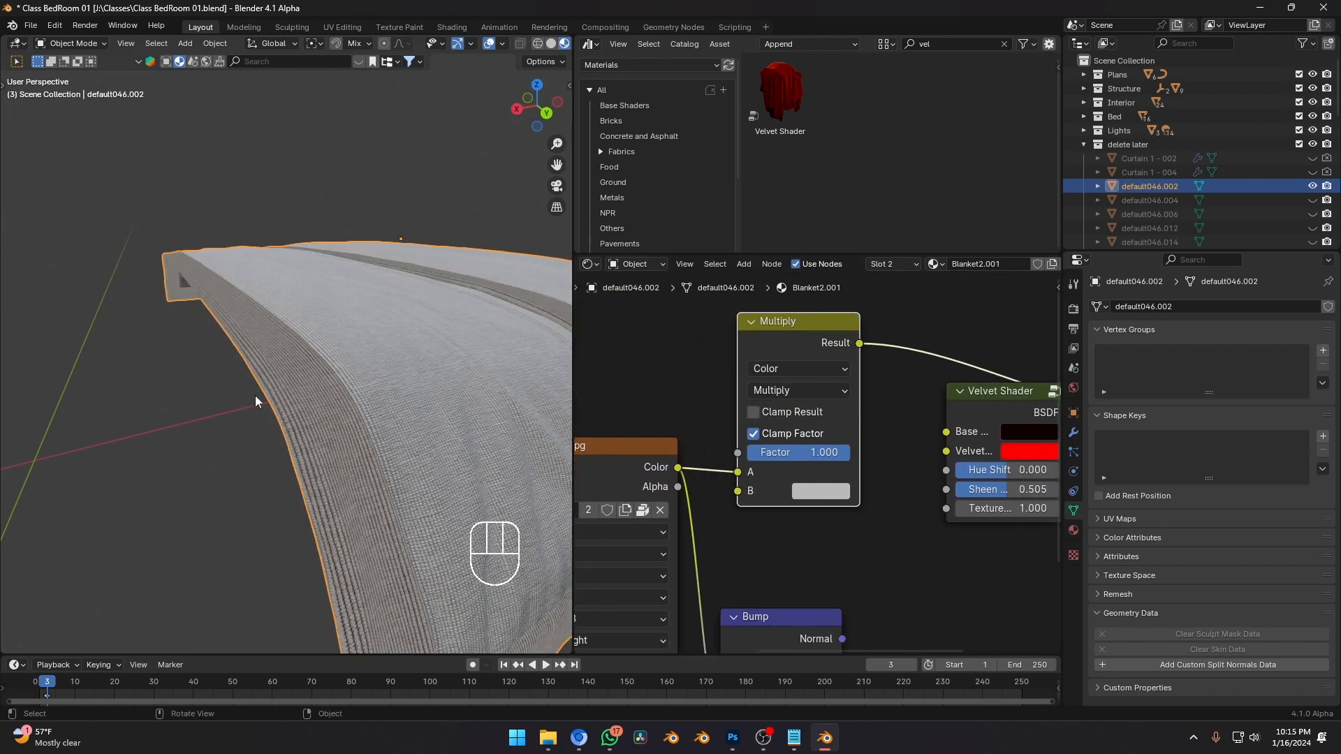
Duplicate the Multiply node below the original and connect the fabric texture's Color to the duplicate's A input.
drag(859, 343, 903, 362)
click(813, 348)
key(g)
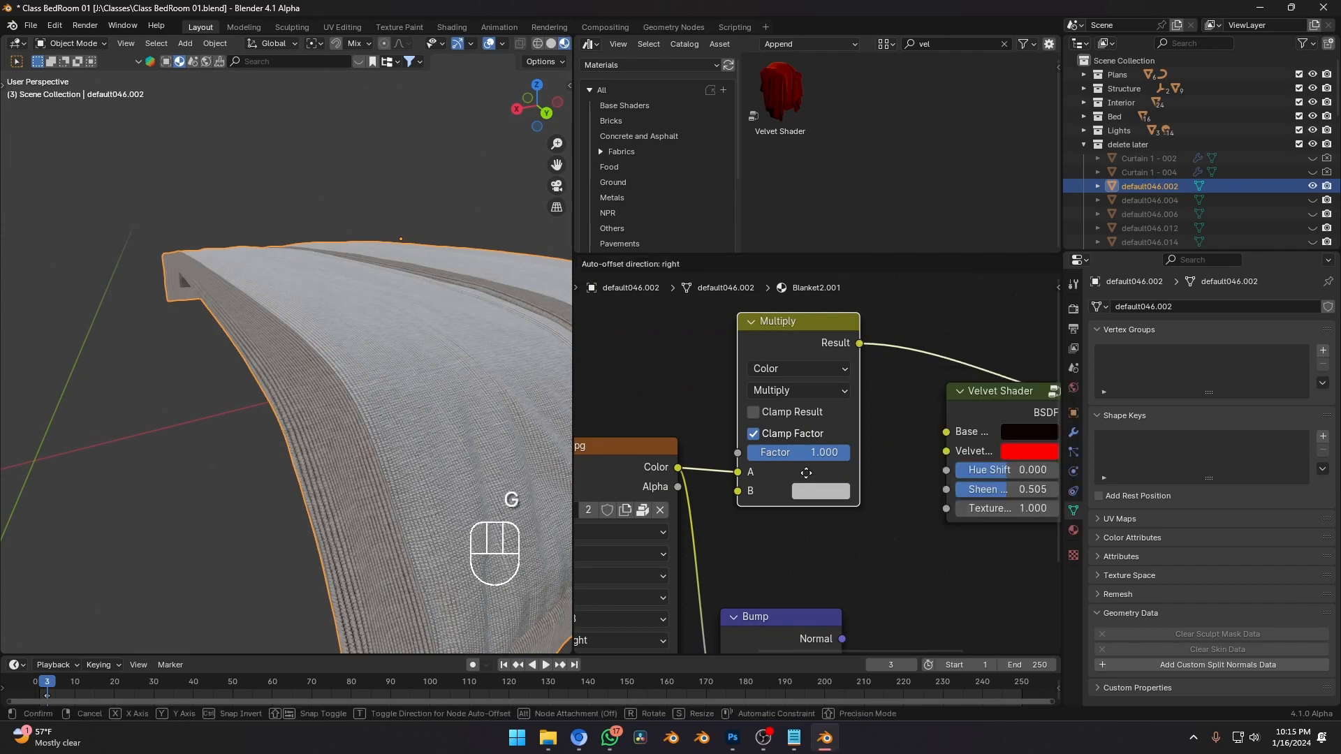
click(789, 367)
key(shift+d)
click(793, 570)
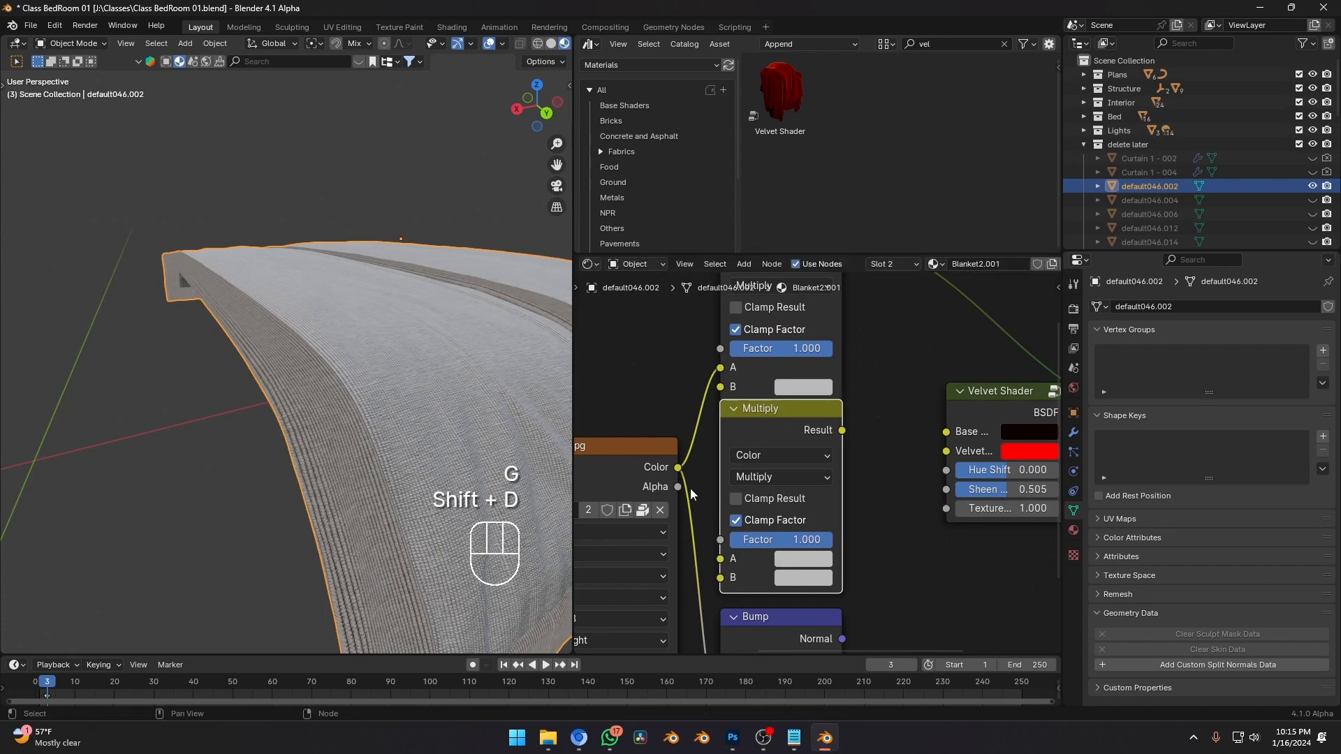
drag(677, 467, 732, 560)
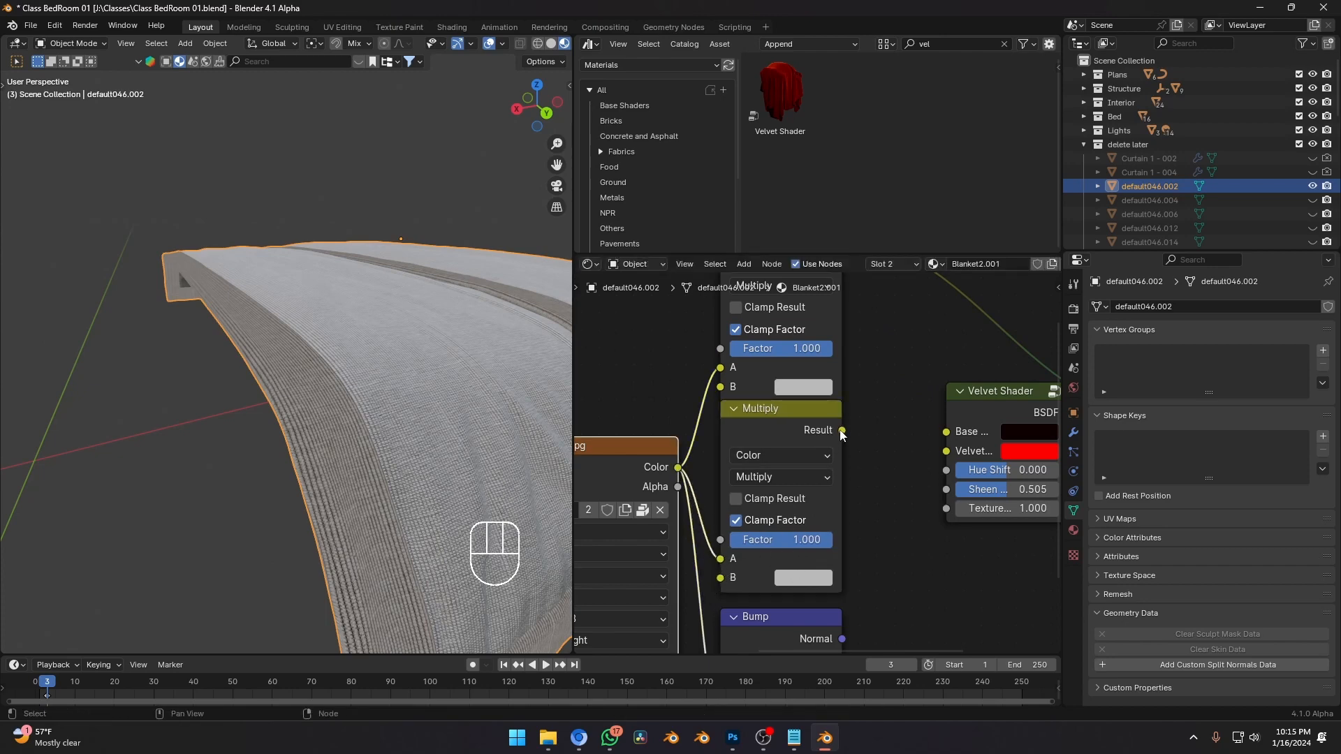
Connect the duplicate Multiply to Velvet Tint and the original to Base Color, and send the Velvet Shader to the output.
drag(841, 431, 954, 460)
scroll(889, 454, down, 2)
middle_drag(877, 419, 876, 448)
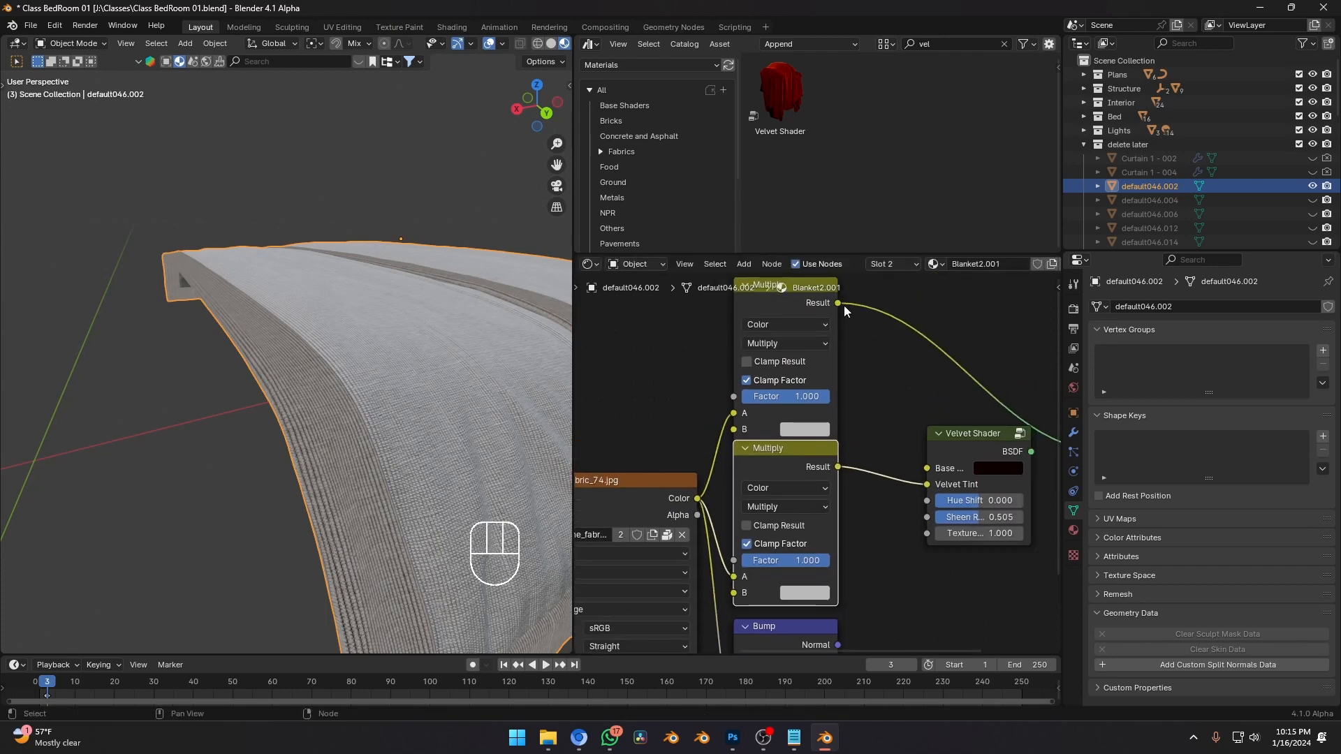
drag(838, 303, 934, 469)
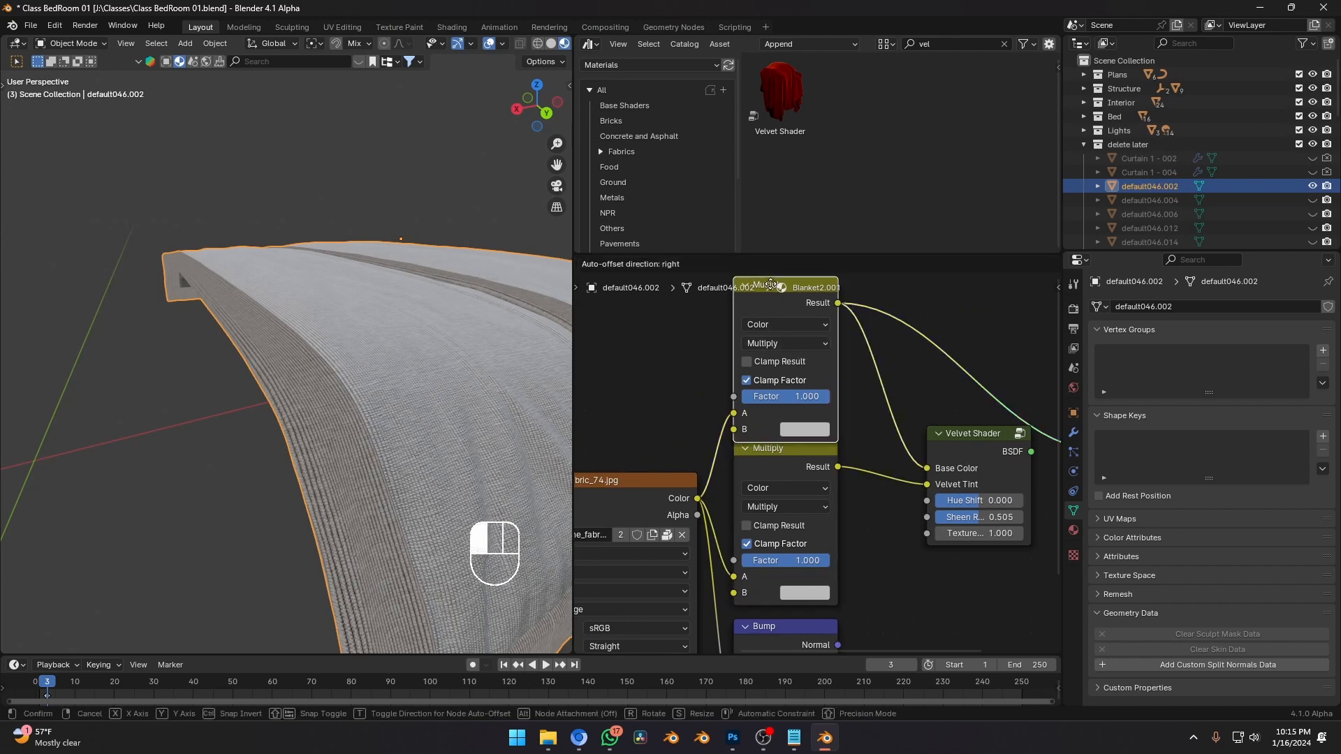
scroll(882, 566, down, 2)
middle_drag(902, 563, 836, 510)
ctrl+shift+click(887, 439)
Set the duplicate Multiply node's B color to a bright orange-red at full brightness.
scroll(838, 525, up, 7)
click(759, 547)
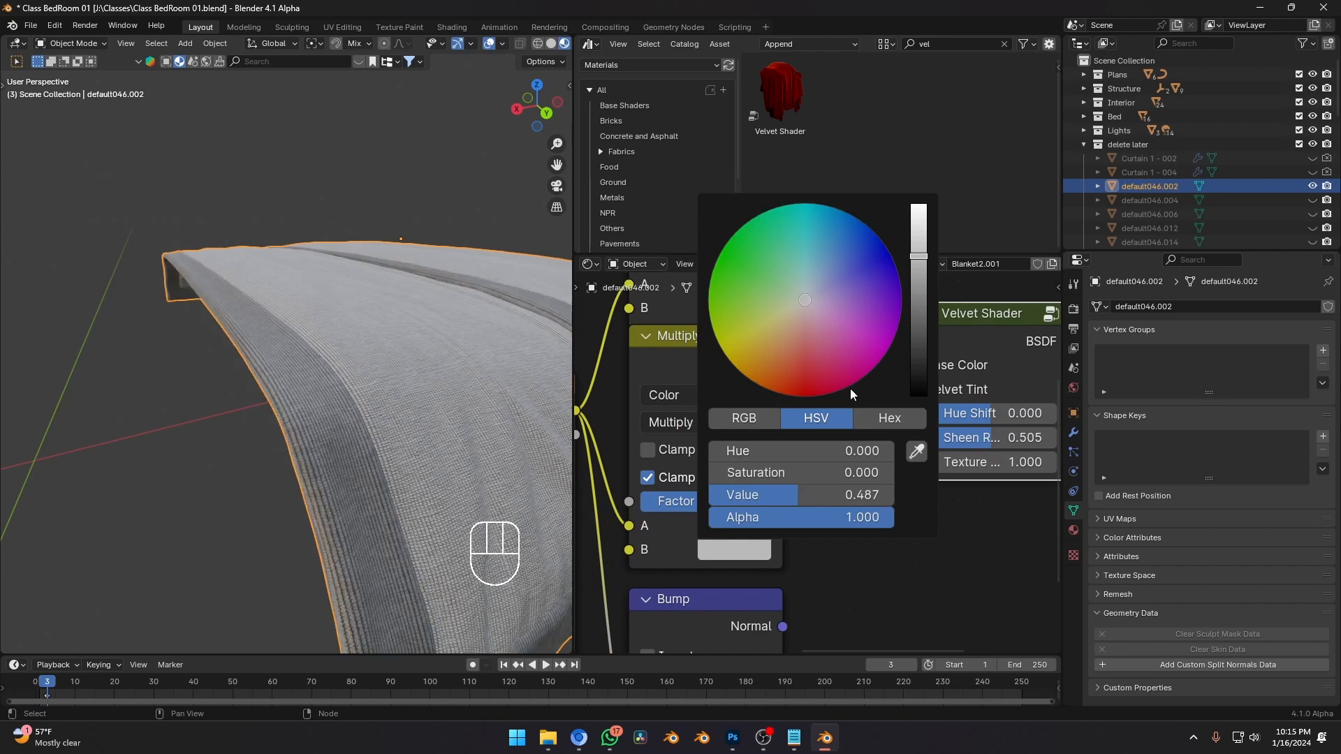
mouse_move(836, 367)
mouse_down()
mouse_move(796, 369)
mouse_move(785, 395)
mouse_up()
drag(926, 263, 917, 204)
Darken the original Multiply node's B color to a Value of 0.003 and check the blanket's trim.
middle_drag(732, 319, 736, 391)
click(736, 382)
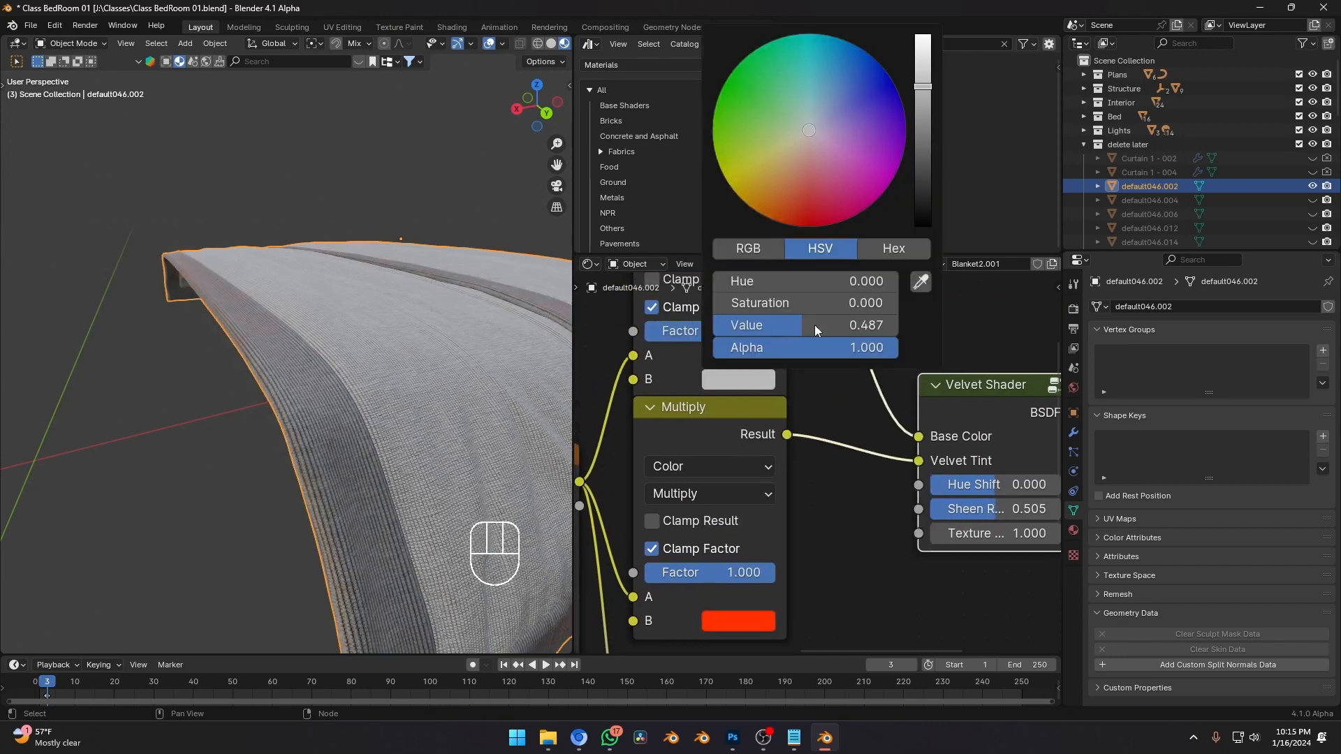
drag(814, 325, 751, 325)
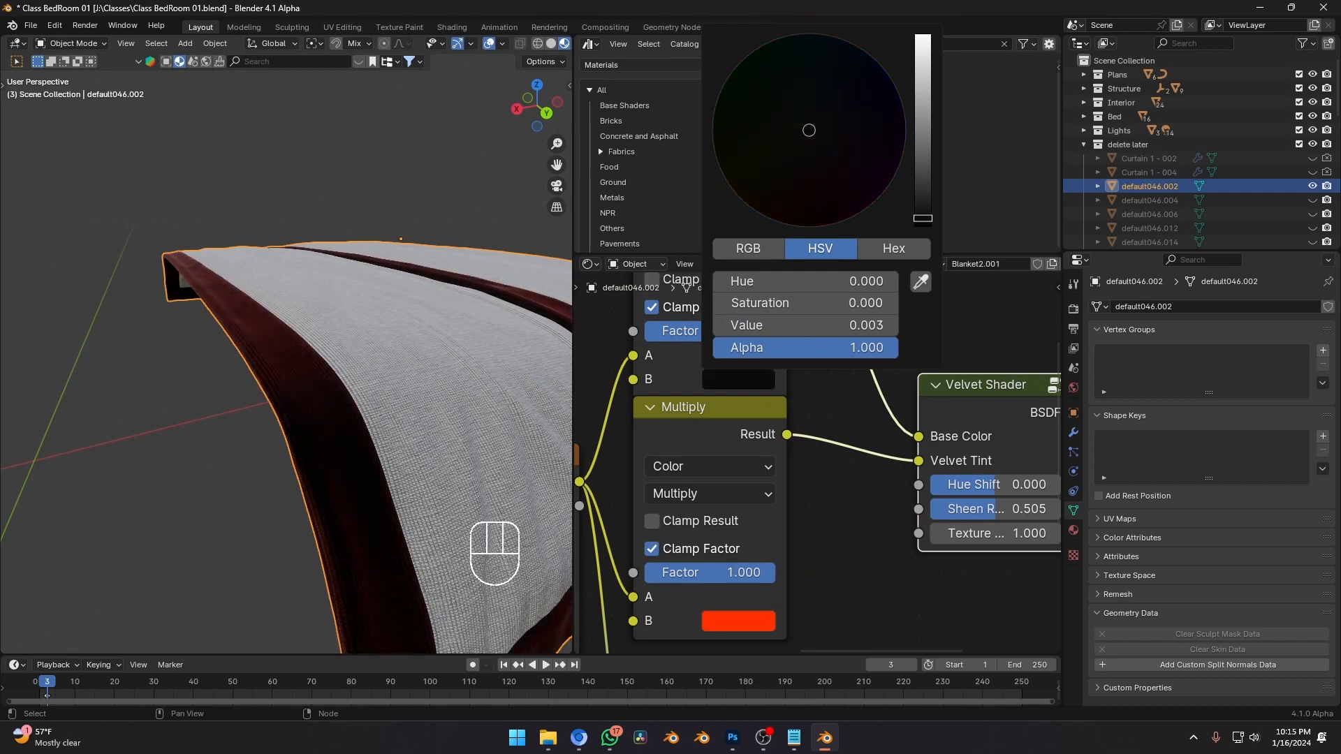
mouse_move(216, 452)
middle_down()
mouse_move(419, 443)
mouse_move(241, 447)
middle_up()
Set the Velvet Shader's Sheen Roughness to 0.538 and reset its Hue Shift to 0.
middle_drag(909, 564, 786, 549)
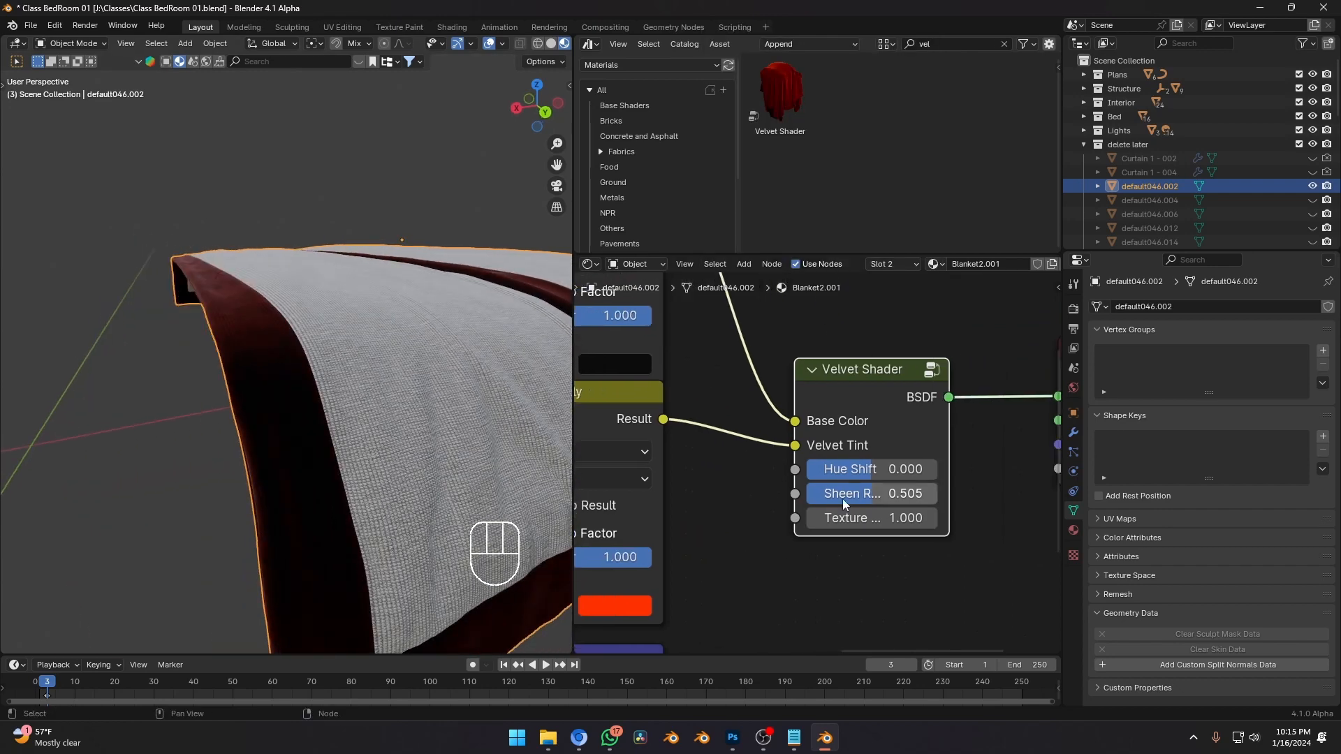
drag(842, 499, 869, 469)
click(890, 469)
text(0)
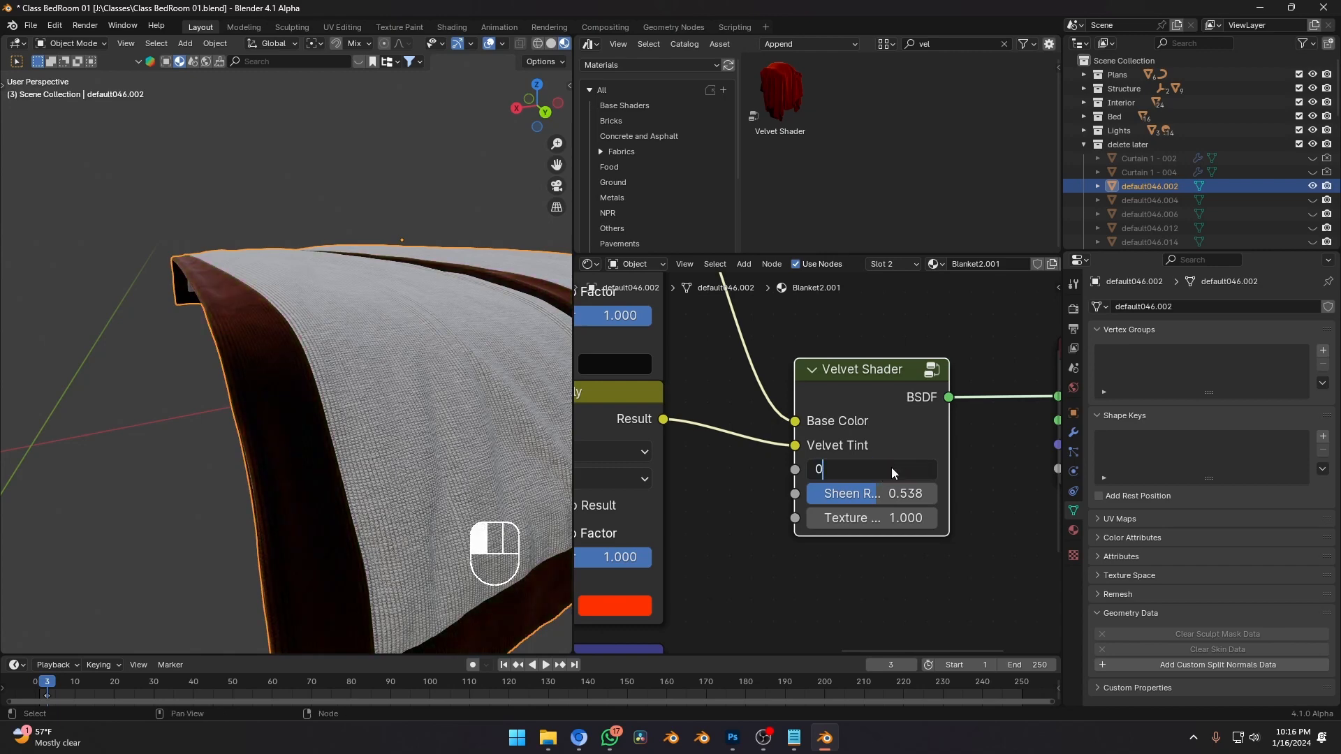
key(Return)
Try a different Texture Scale on the Velvet Shader and undo the change.
scroll(882, 605, down, 2)
middle_drag(882, 605, 1011, 475)
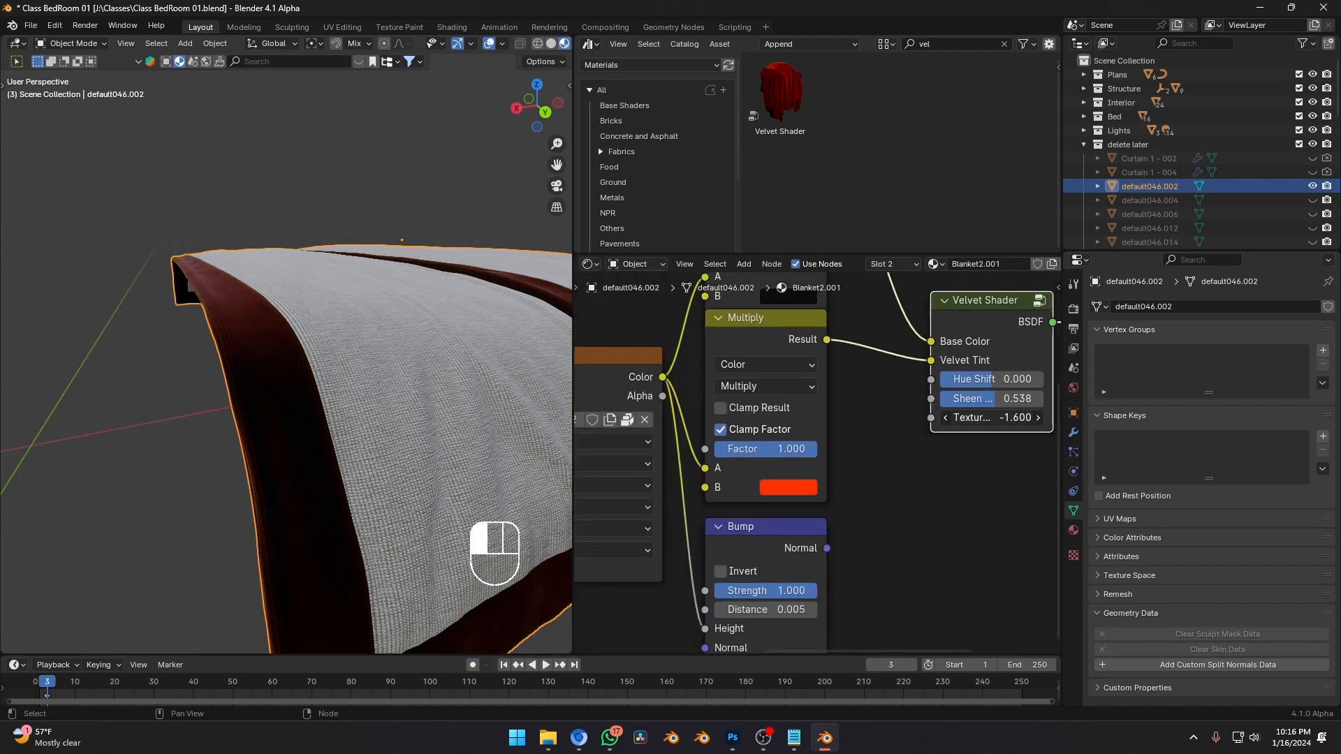
key(ctrl+z)
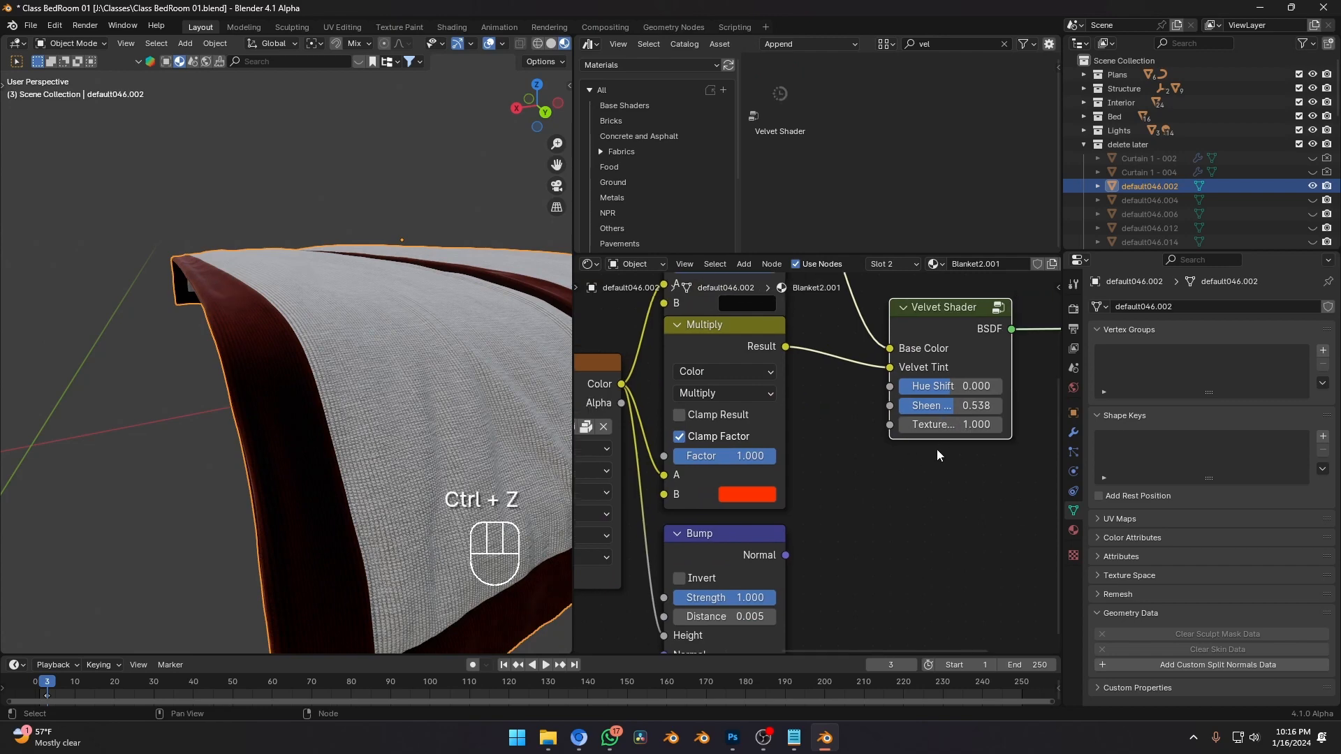
scroll(831, 542, down, 1)
scroll(831, 542, up, 1)
Try to connect the Bump node's Normal output to the Velvet Shader.
drag(811, 498, 882, 364)
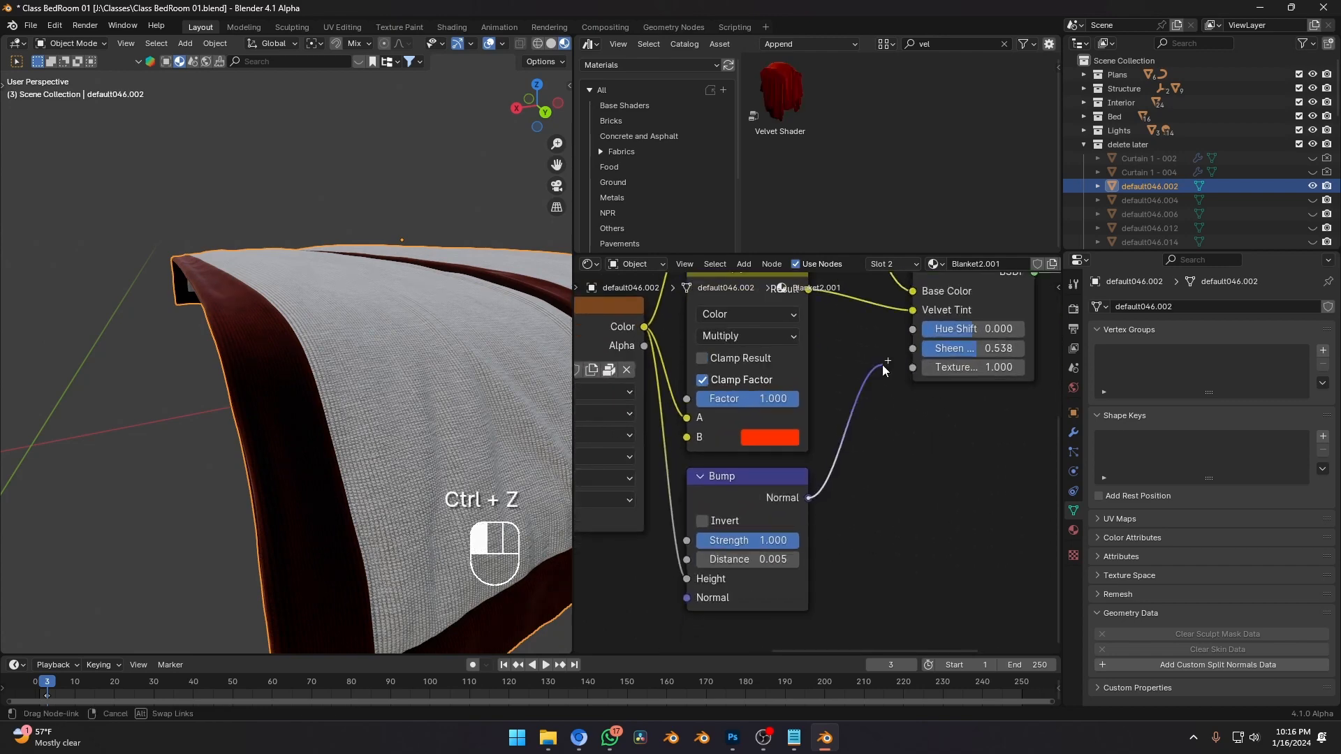
drag(866, 418, 849, 401)
scroll(866, 391, down, 1)
middle_drag(877, 380, 861, 424)
middle_drag(229, 296, 237, 301)
Cut the Multiply links to the Velvet Shader's Base Color and Velvet Tint inputs, and inspect the blanket from another side.
ctrl+right_drag(866, 338, 817, 392)
middle_drag(282, 367, 434, 412)
middle_drag(244, 398, 323, 395)
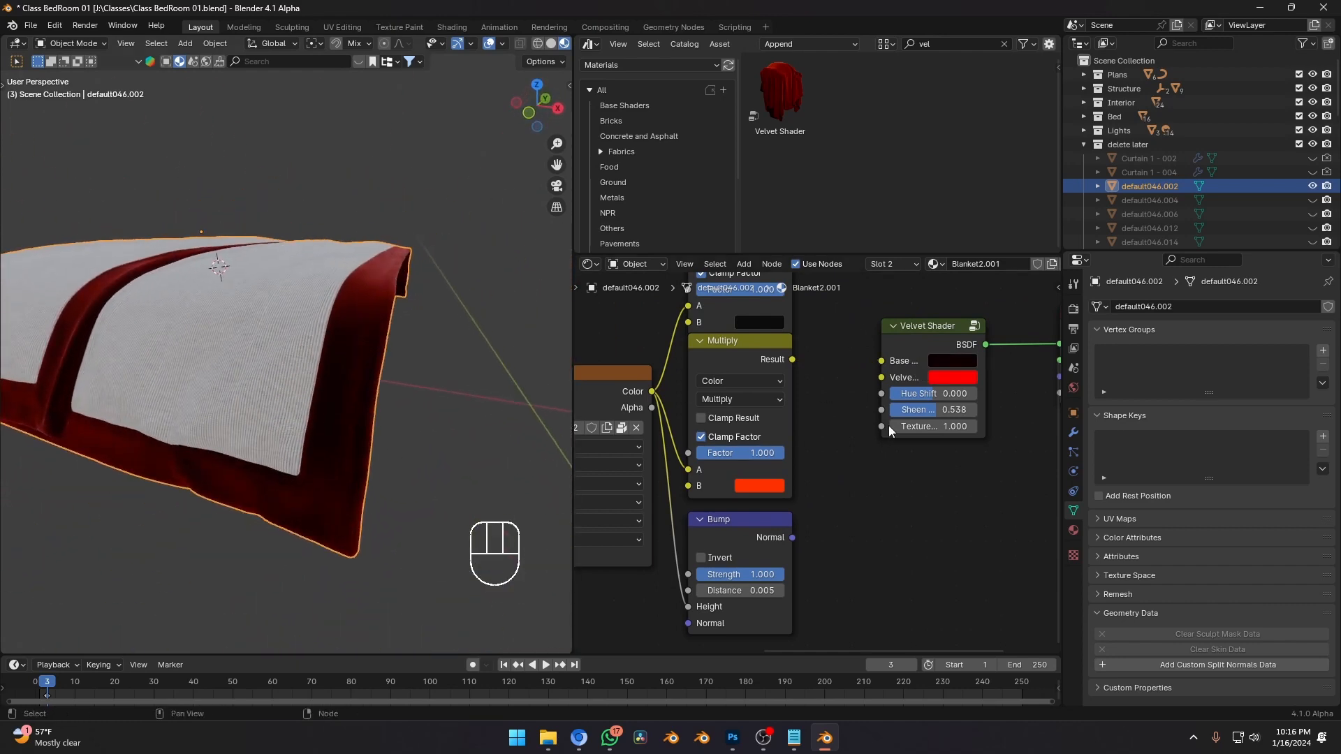
Brighten the Velvet Shader's Base Color to a dark red.
scroll(889, 425, up, 3)
click(888, 459)
drag(1070, 308, 1074, 250)
Switch the 3D viewport from Material Preview to Rendered shading to check the blanket's velvet trim.
key(z)
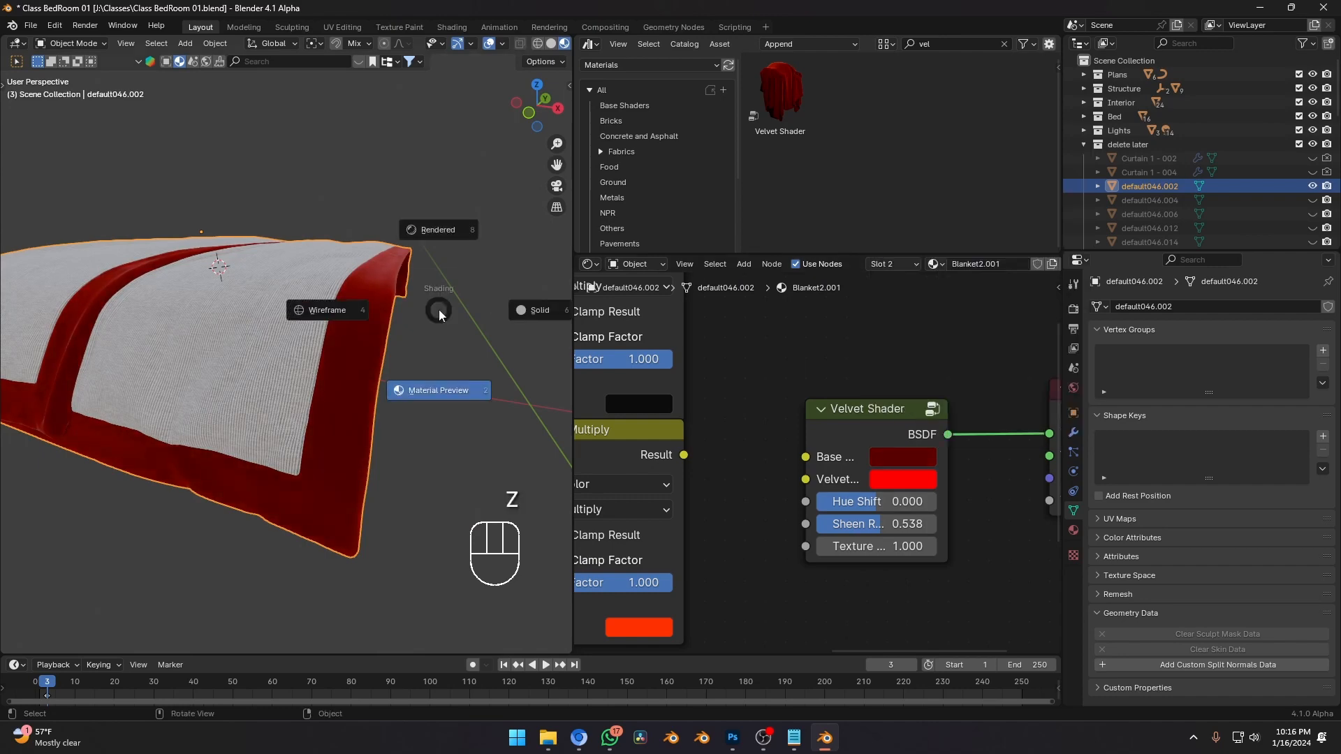
key(z)
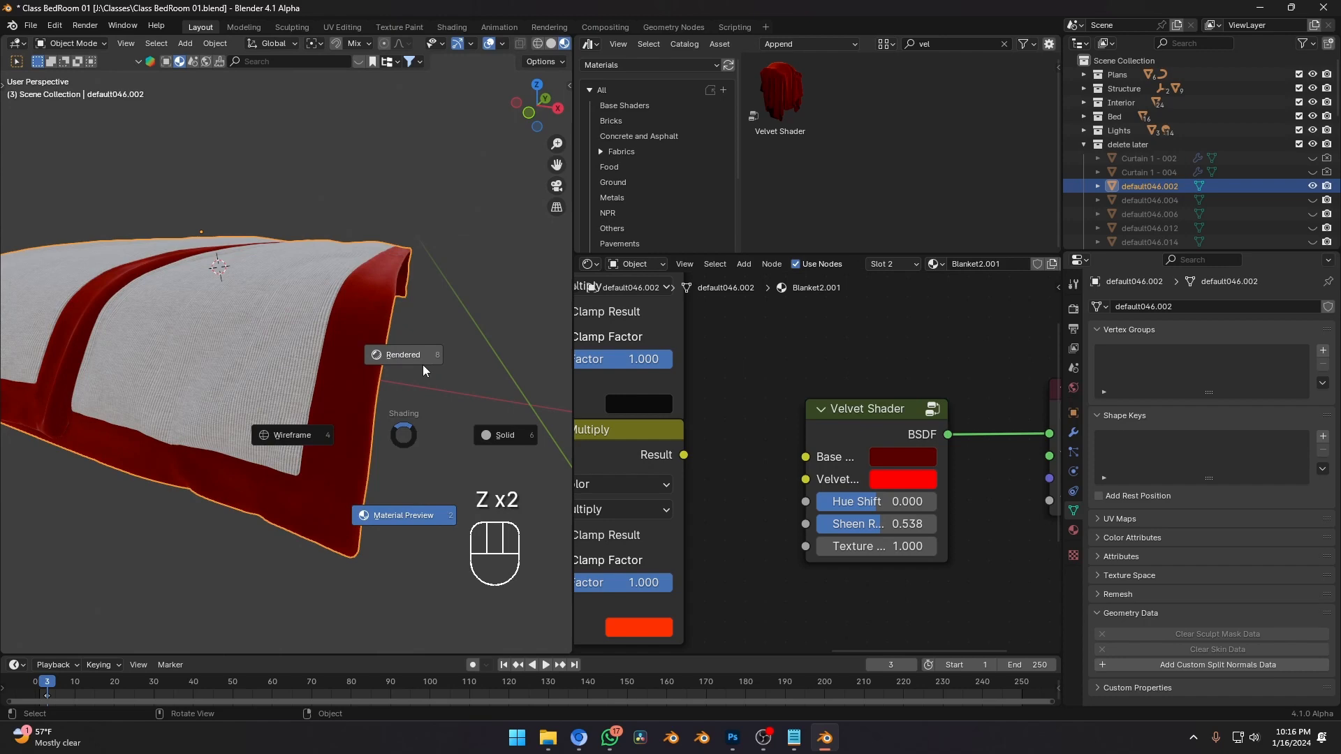
click(399, 355)
key(z)
key(z)
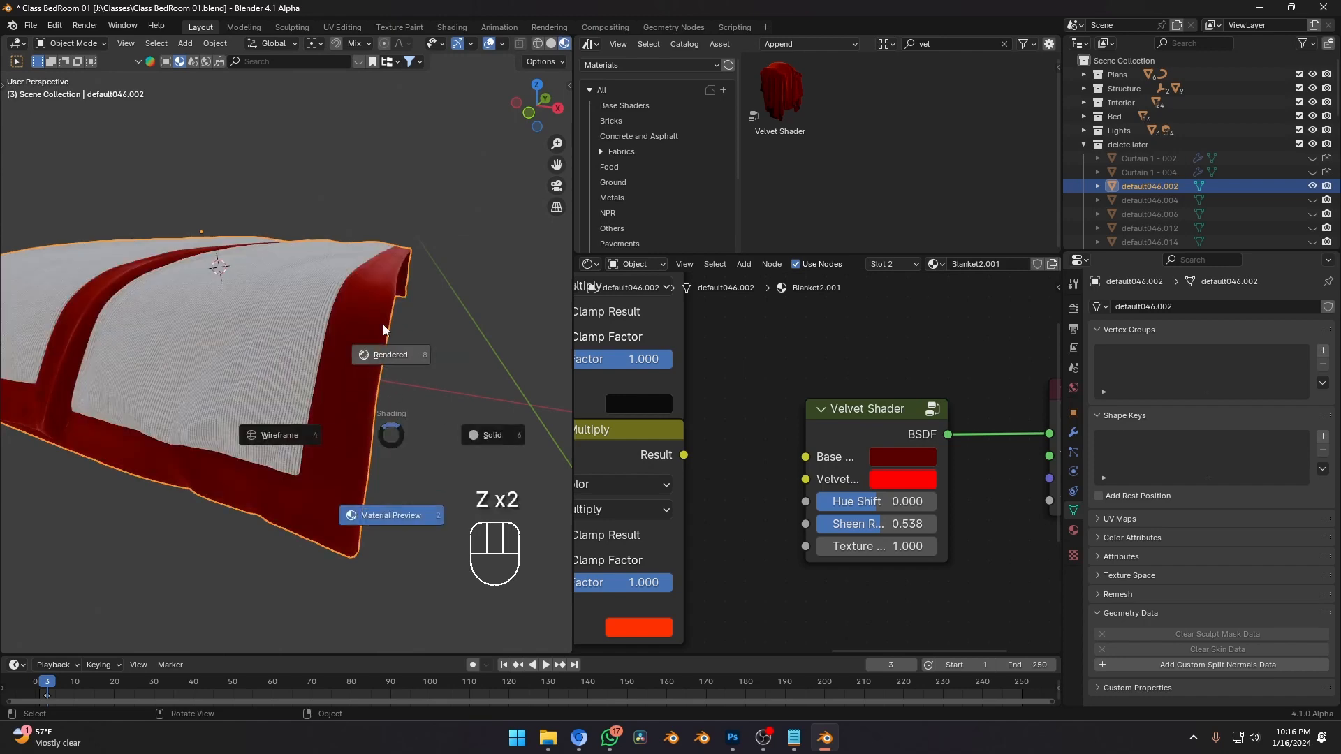
key(z)
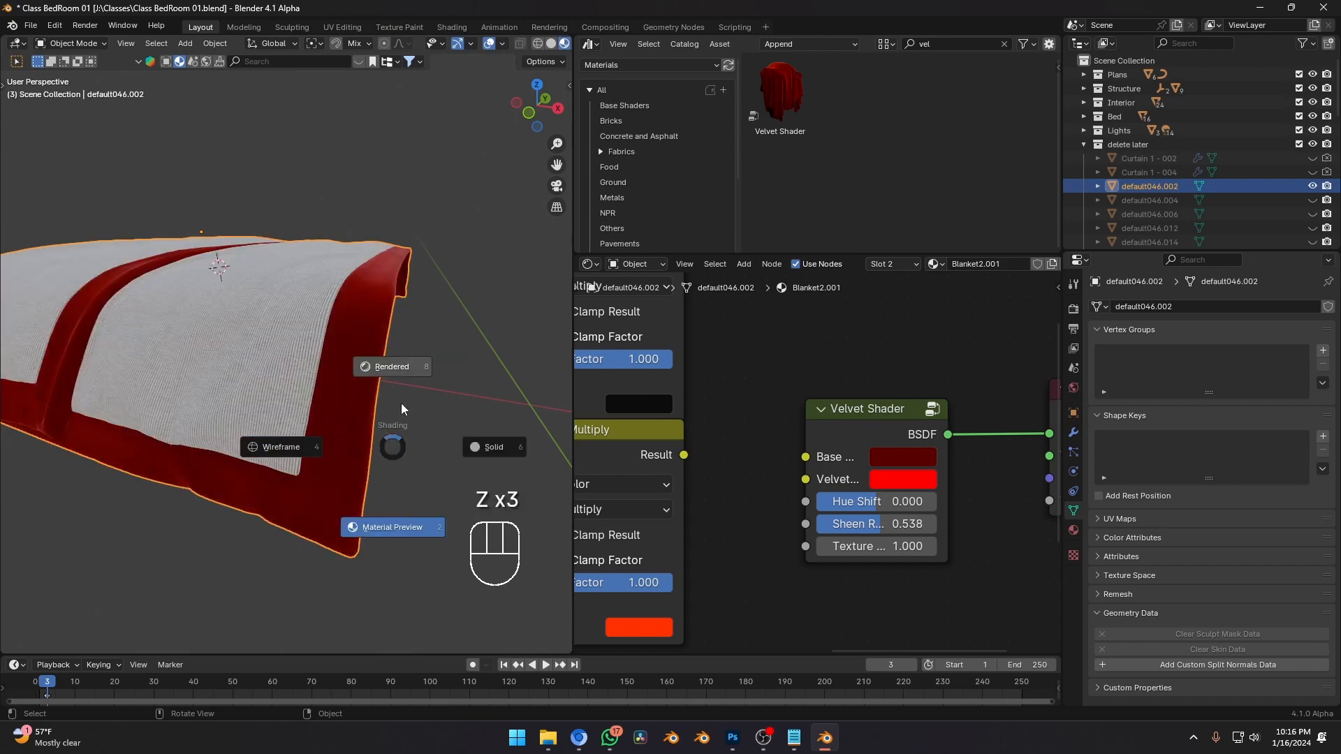
click(425, 325)
key(z)
key(z)
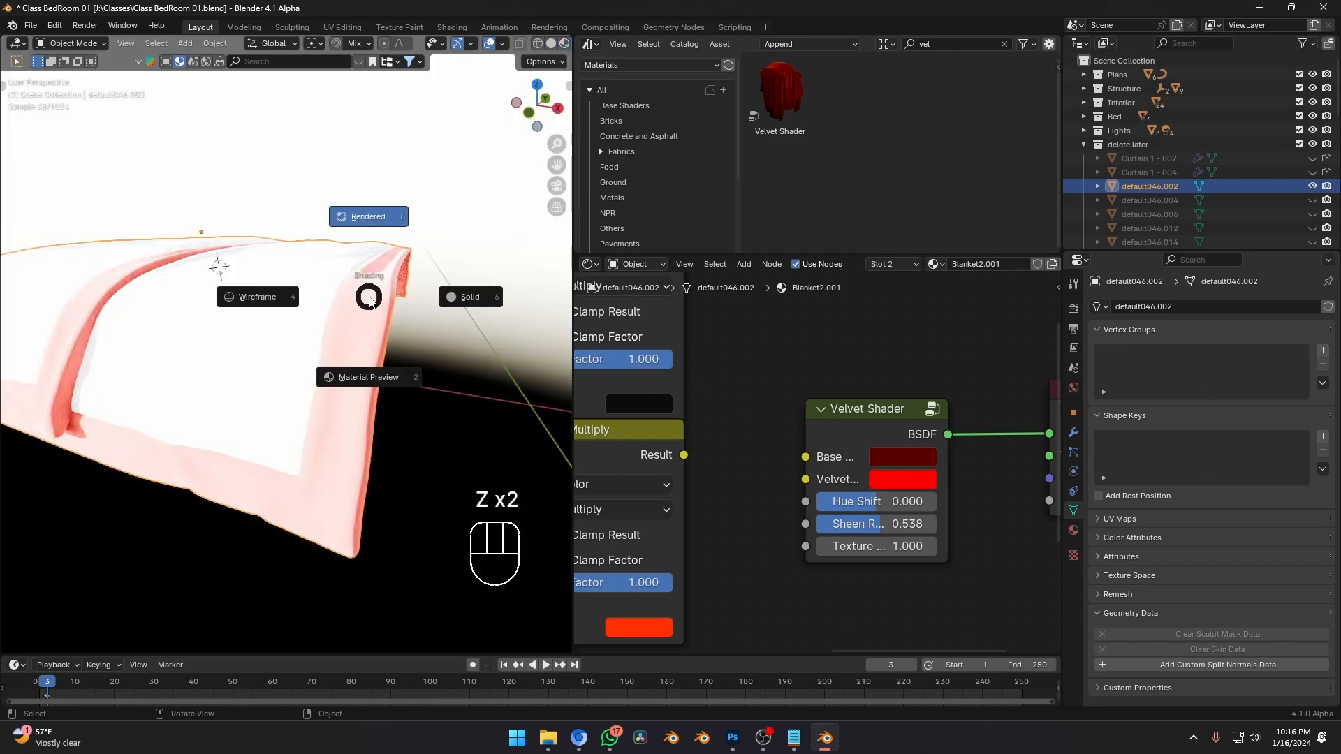
click(380, 194)
scroll(513, 44, down, 3)
Turn off Scene World lighting for the rendered viewport, then clear the selection and inspect the blanket's trim from the other side.
click(542, 43)
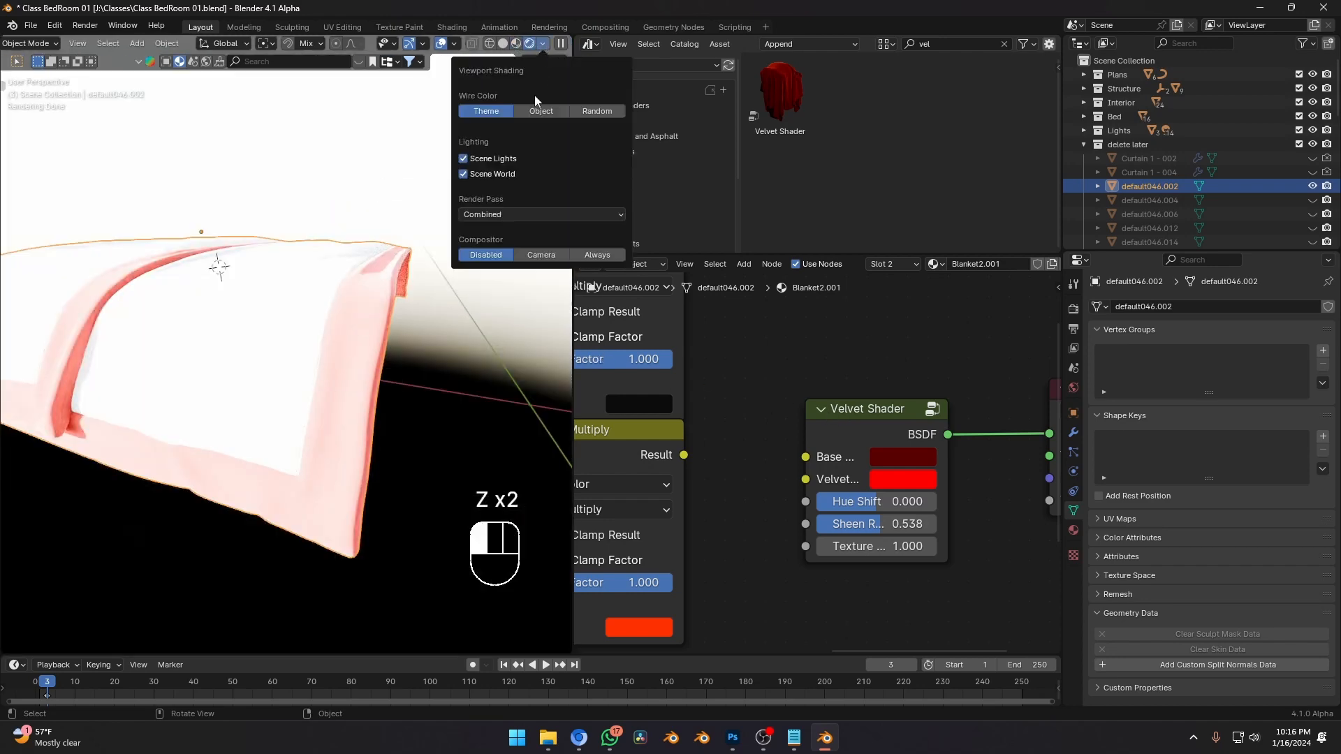
click(466, 175)
click(470, 175)
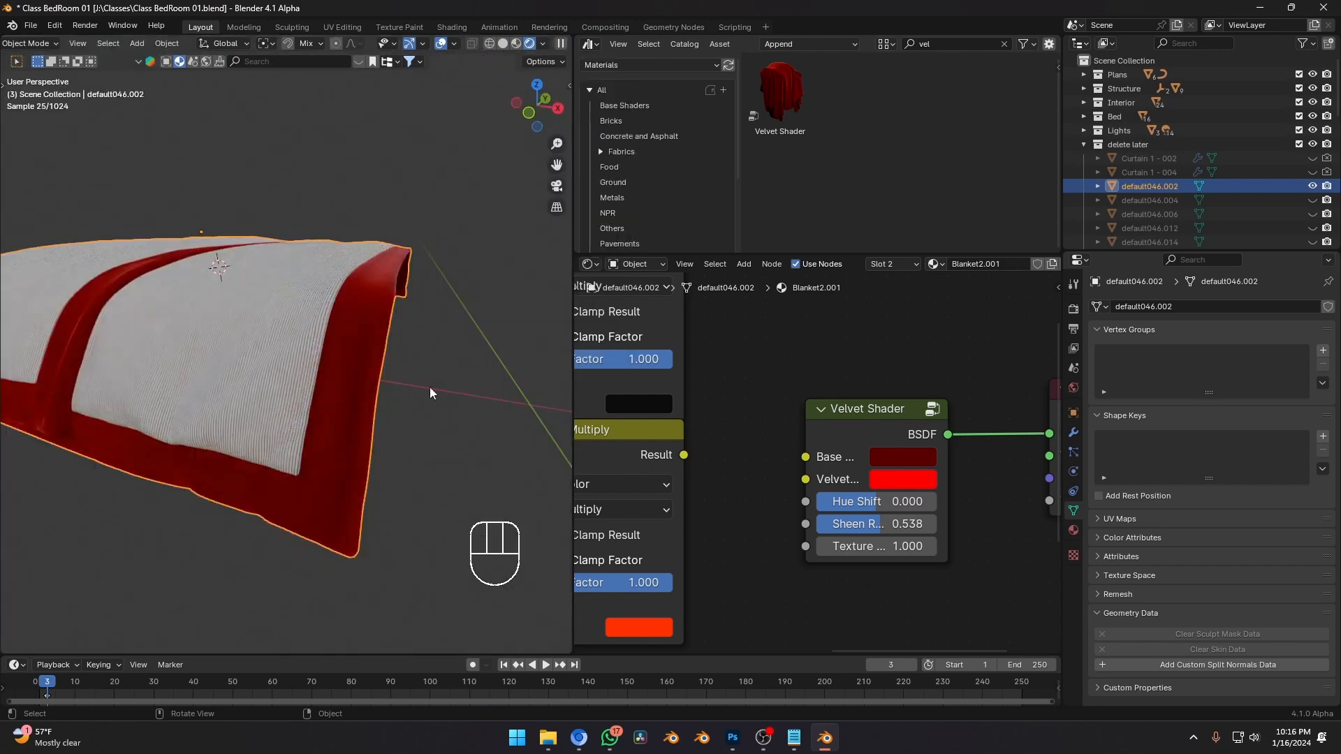
middle_drag(429, 387, 382, 367)
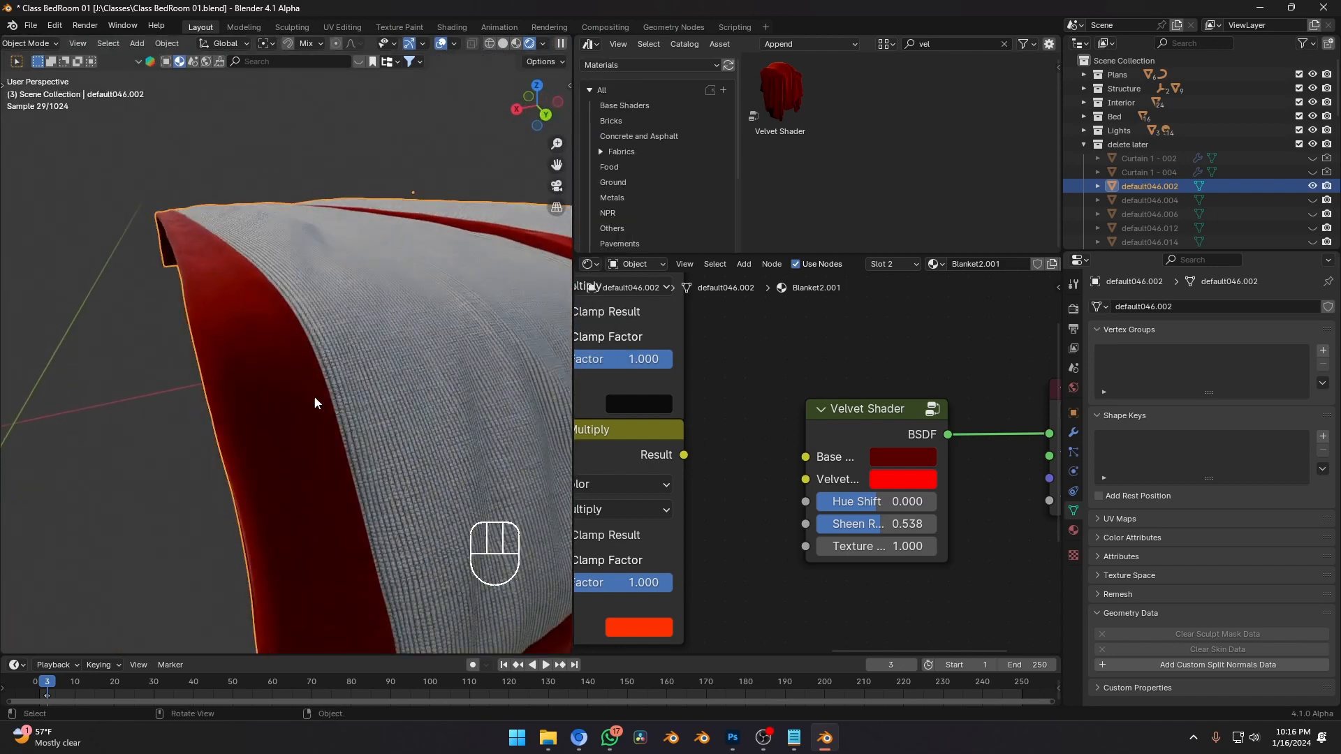
click(169, 367)
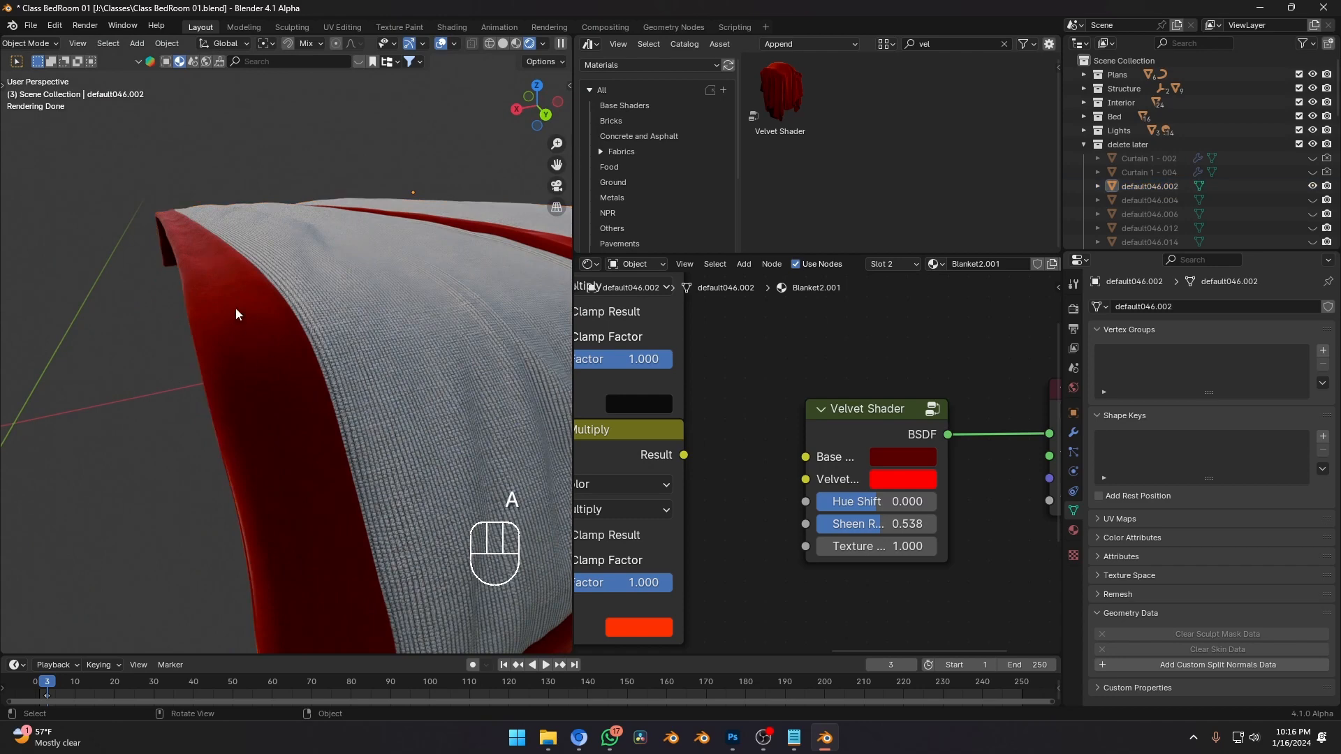
Try a darker red for the Velvet Shader's Base Color and view the whole blanket.
scroll(947, 555, up, 2)
click(929, 461)
drag(1141, 209, 1142, 239)
middle_drag(216, 374, 301, 347)
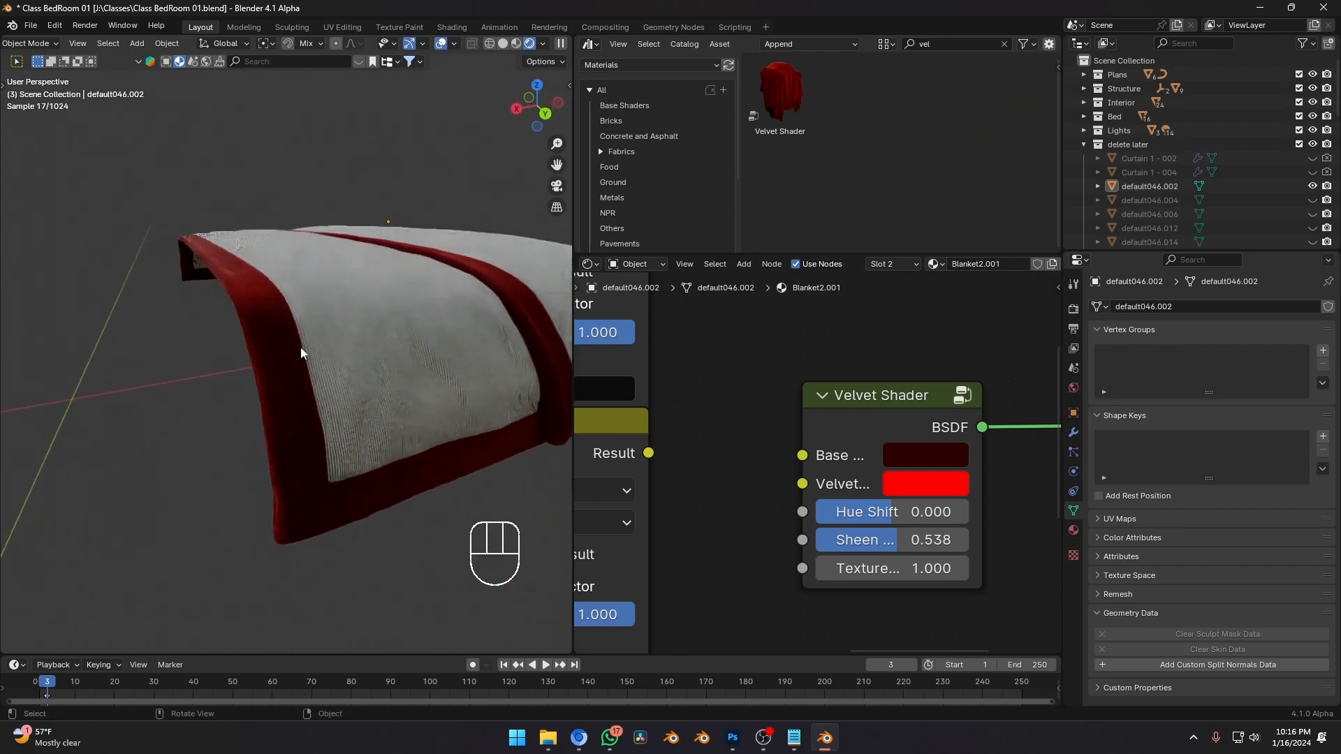
Try a brighter red for the Velvet Shader's Base Color, with a Value of 0.171.
scroll(301, 346, up, 4)
click(918, 455)
drag(1141, 204, 1142, 174)
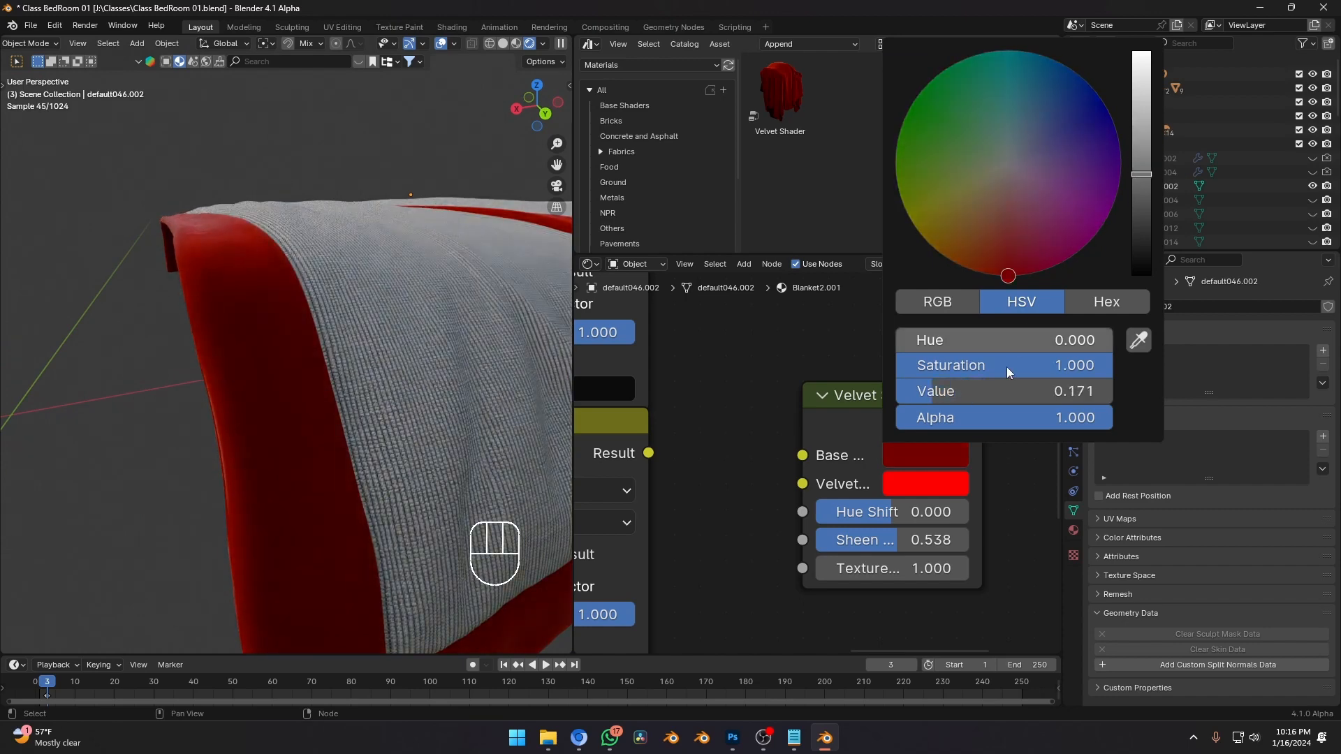
Try a Base Color Value of 0.032 on the Velvet Shader, followed by a slightly brighter dark red.
scroll(239, 359, down, 4)
middle_drag(240, 359, 304, 356)
click(926, 456)
drag(1143, 186, 1141, 231)
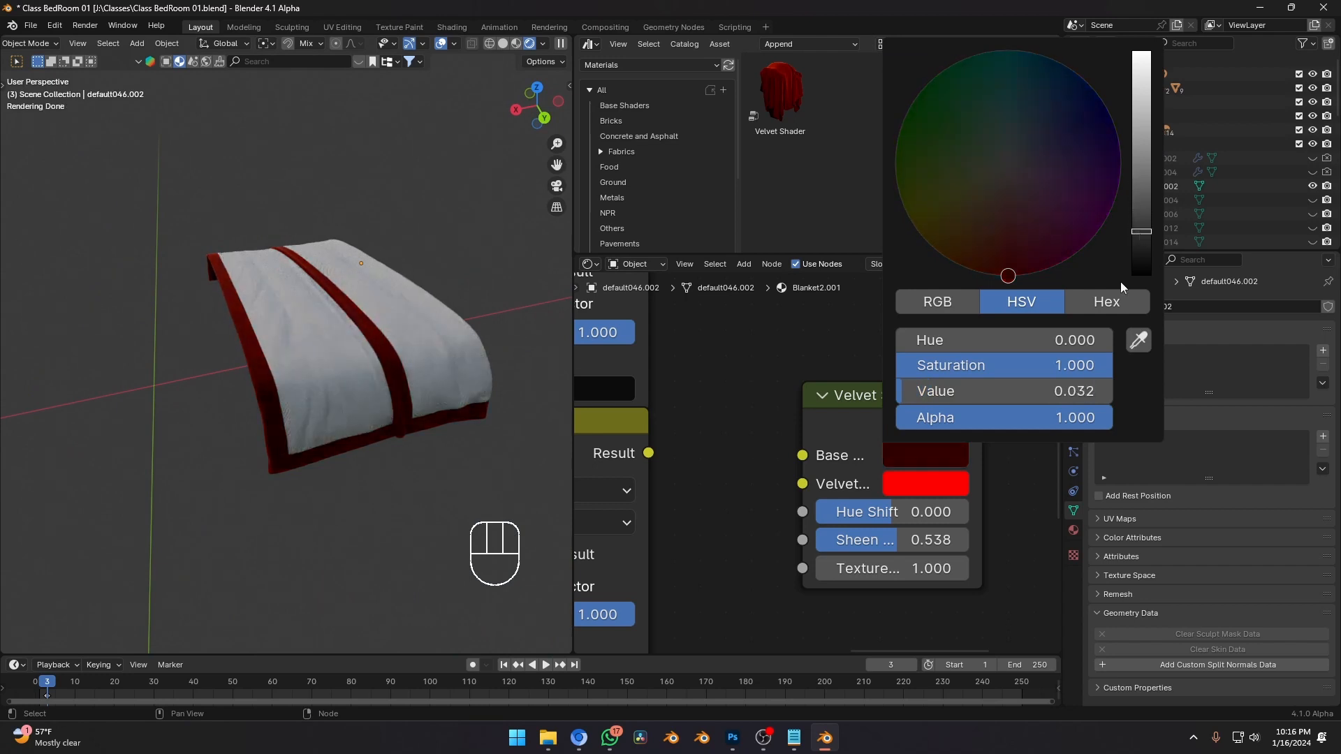
click(903, 489)
click(907, 452)
drag(1139, 237, 1140, 218)
middle_drag(336, 399, 303, 384)
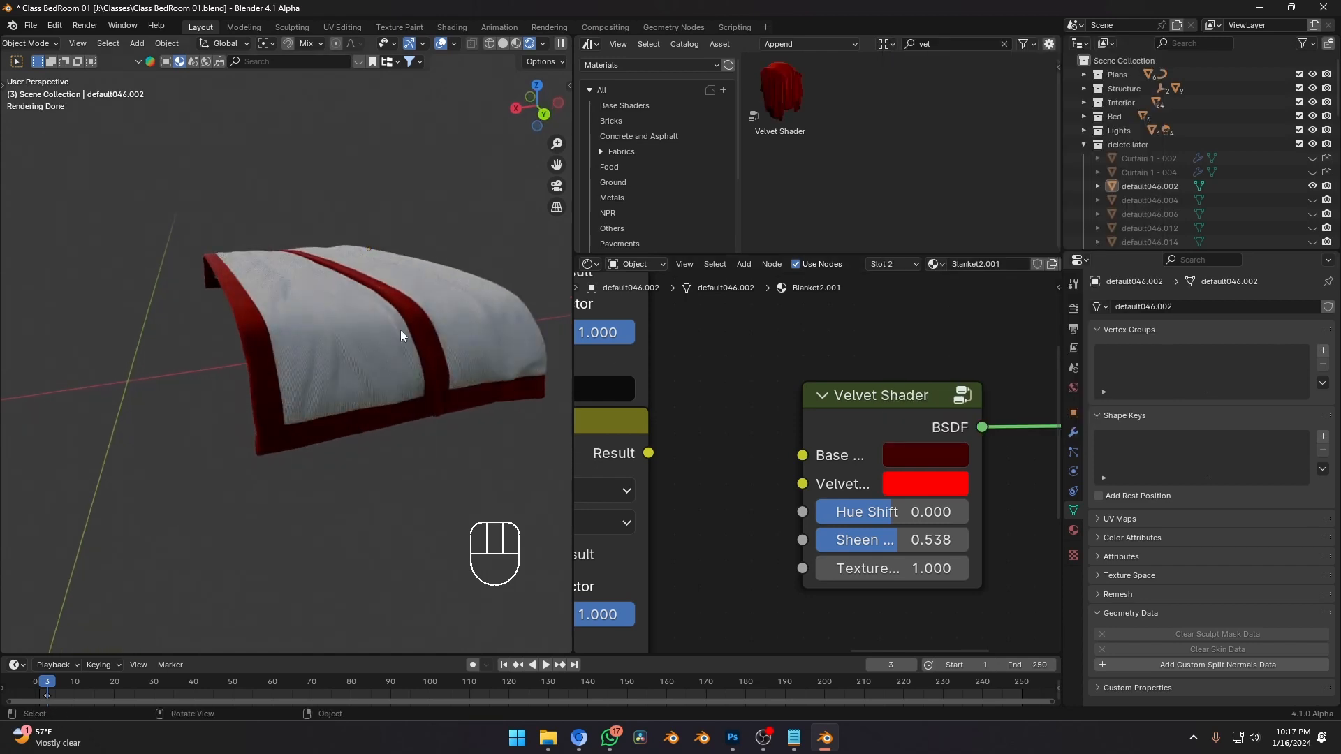
Undo the latest Base Color changes on the Velvet Shader and the deselection of the blanket.
scroll(836, 417, down, 5)
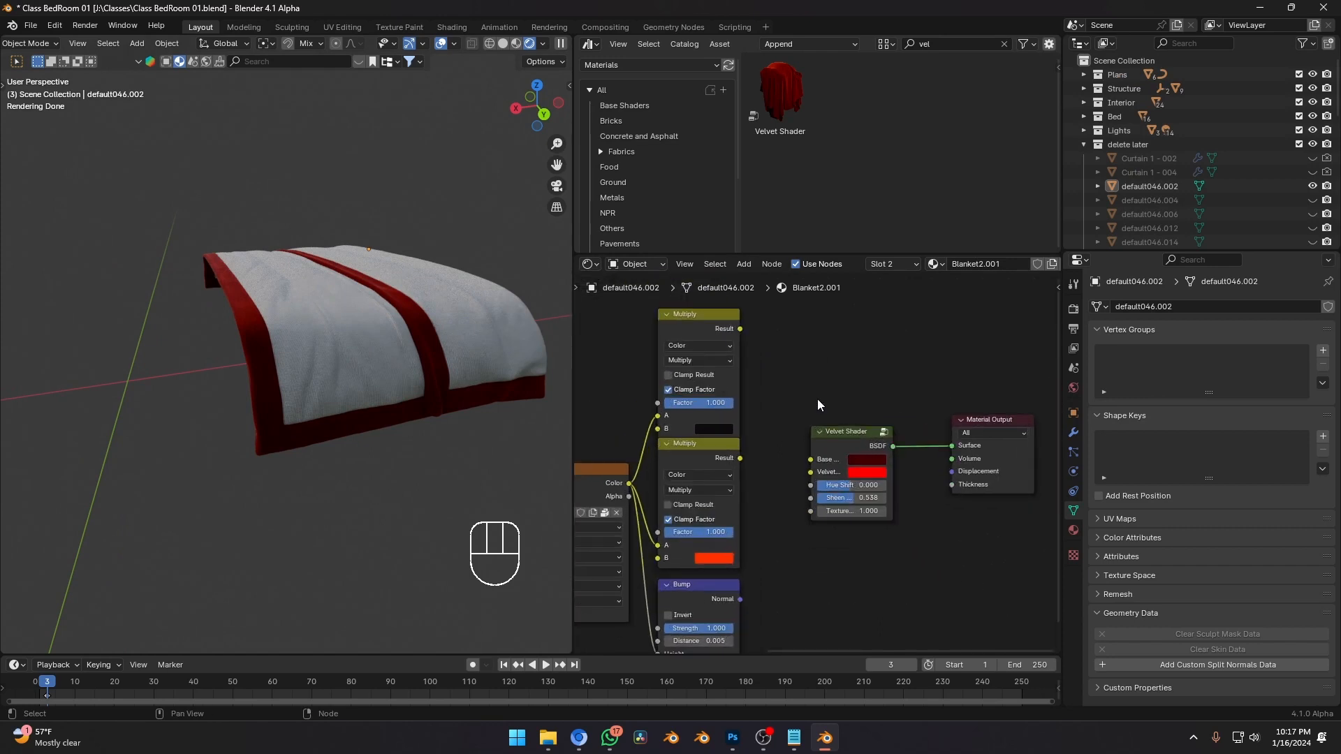
scroll(817, 400, up, 2)
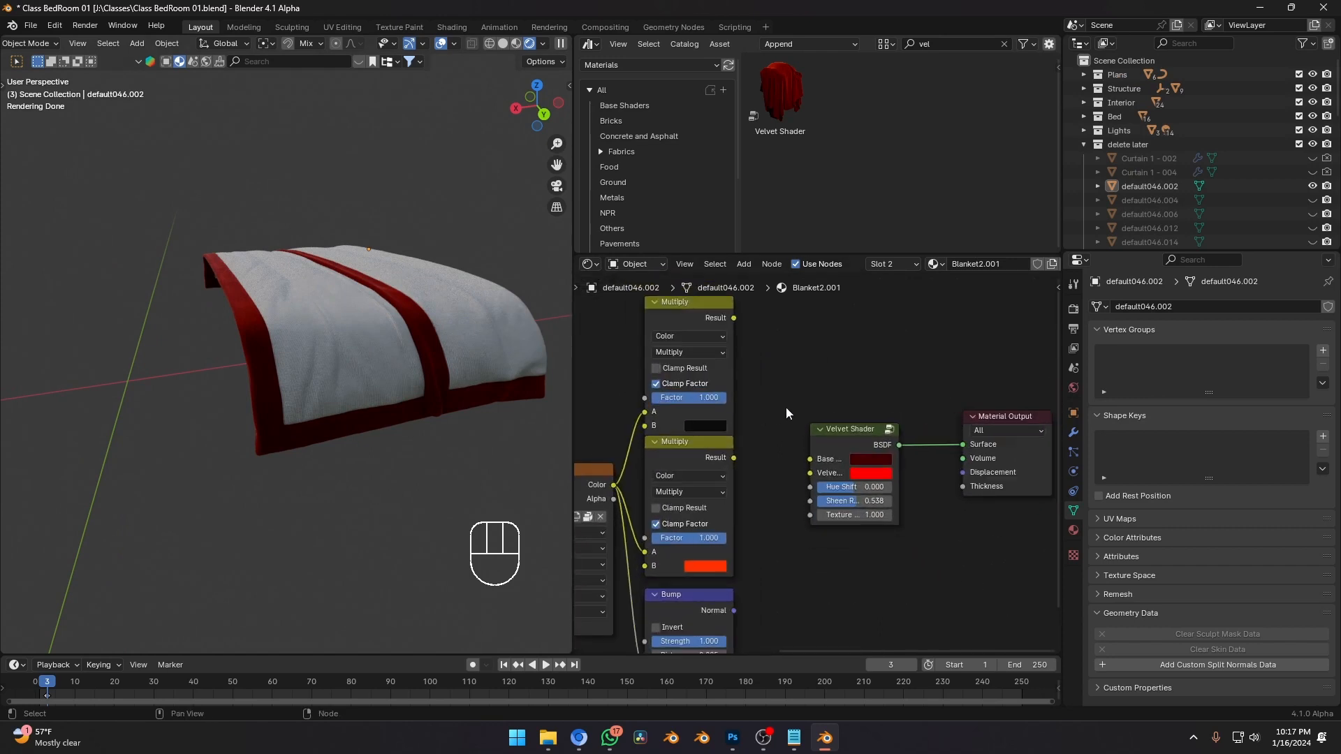
scroll(754, 433, down, 1)
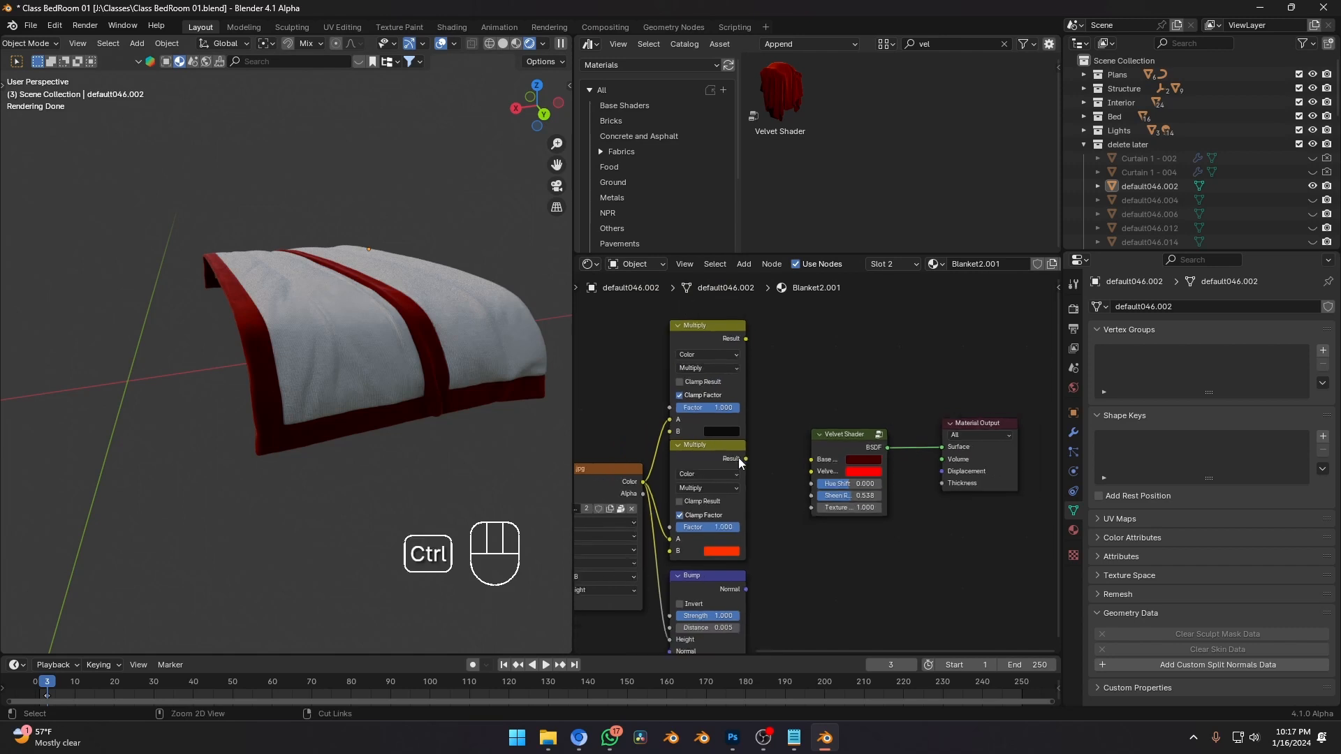
key(ctrl+z)
key(ctrl+z)
key(ctrl+z)
key(ctrl+z)
key(ctrl+z)
key(ctrl+z)
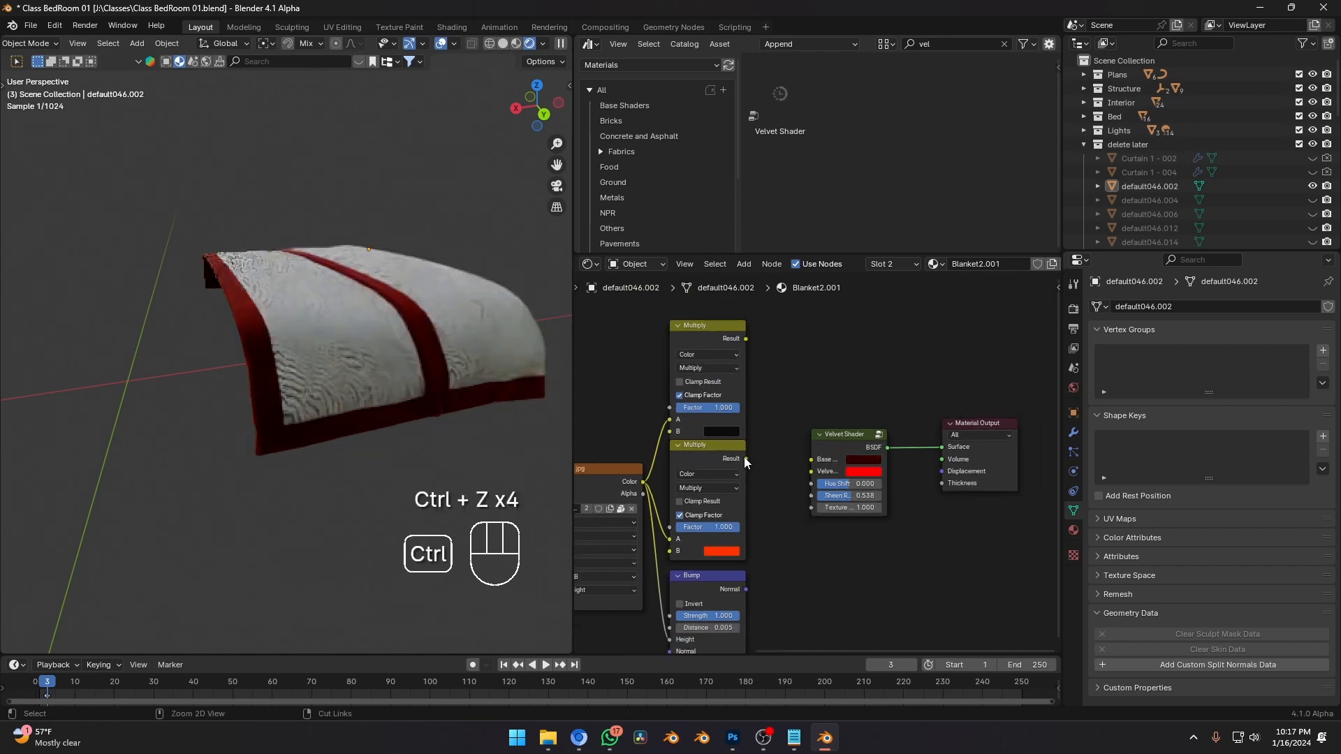
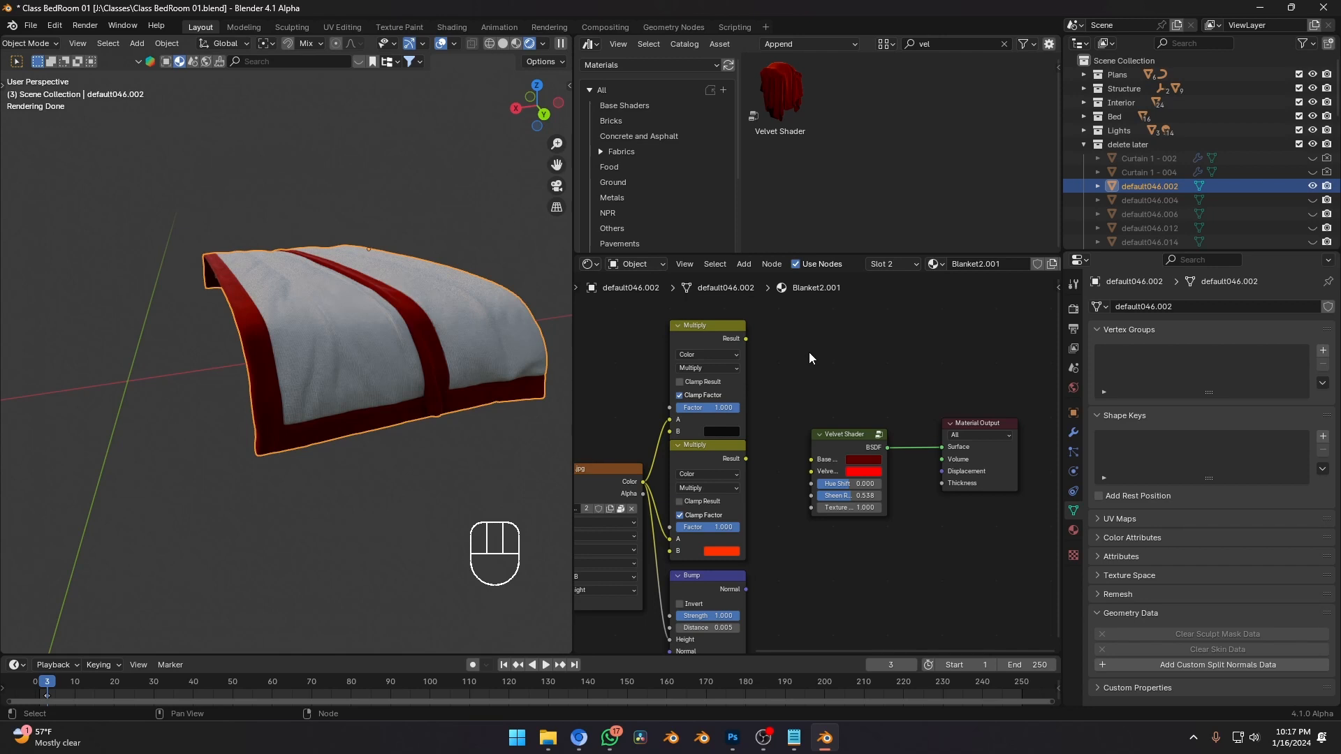
click(817, 435)
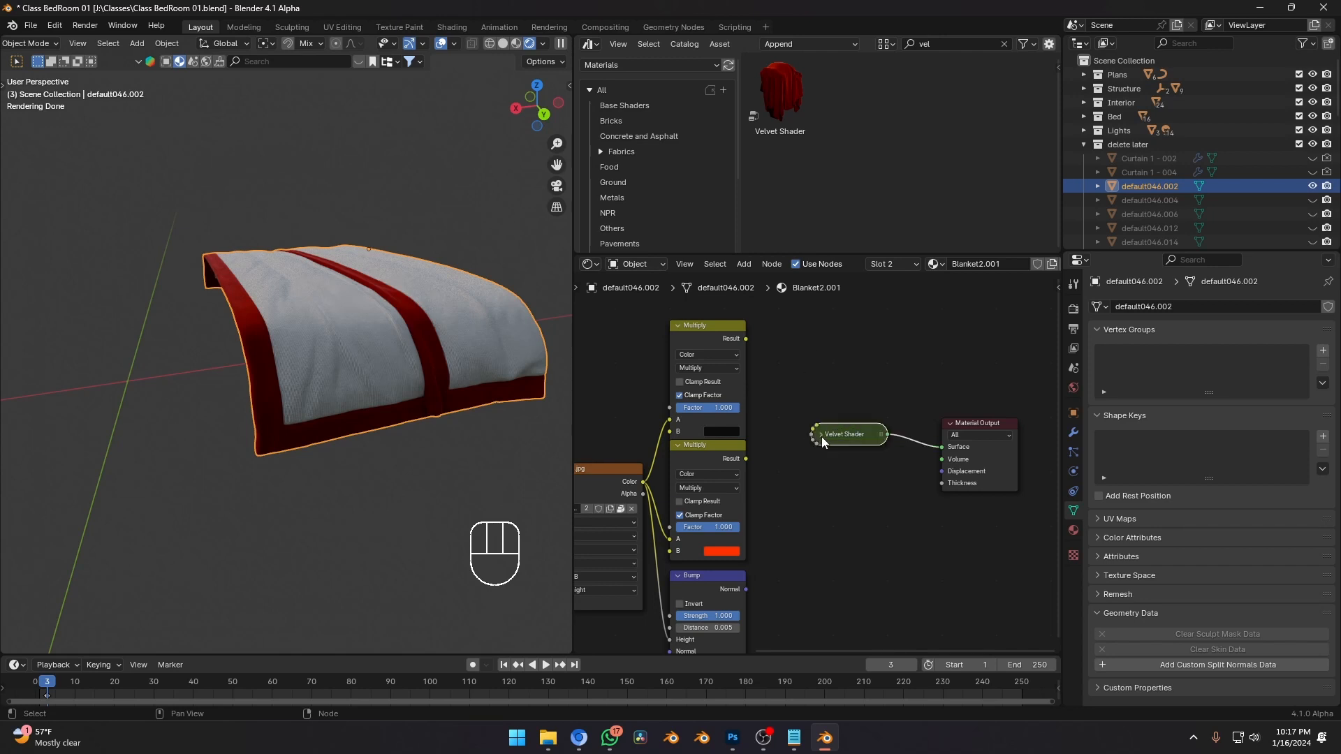
click(821, 436)
scroll(818, 457, down, 2)
scroll(821, 429, up, 3)
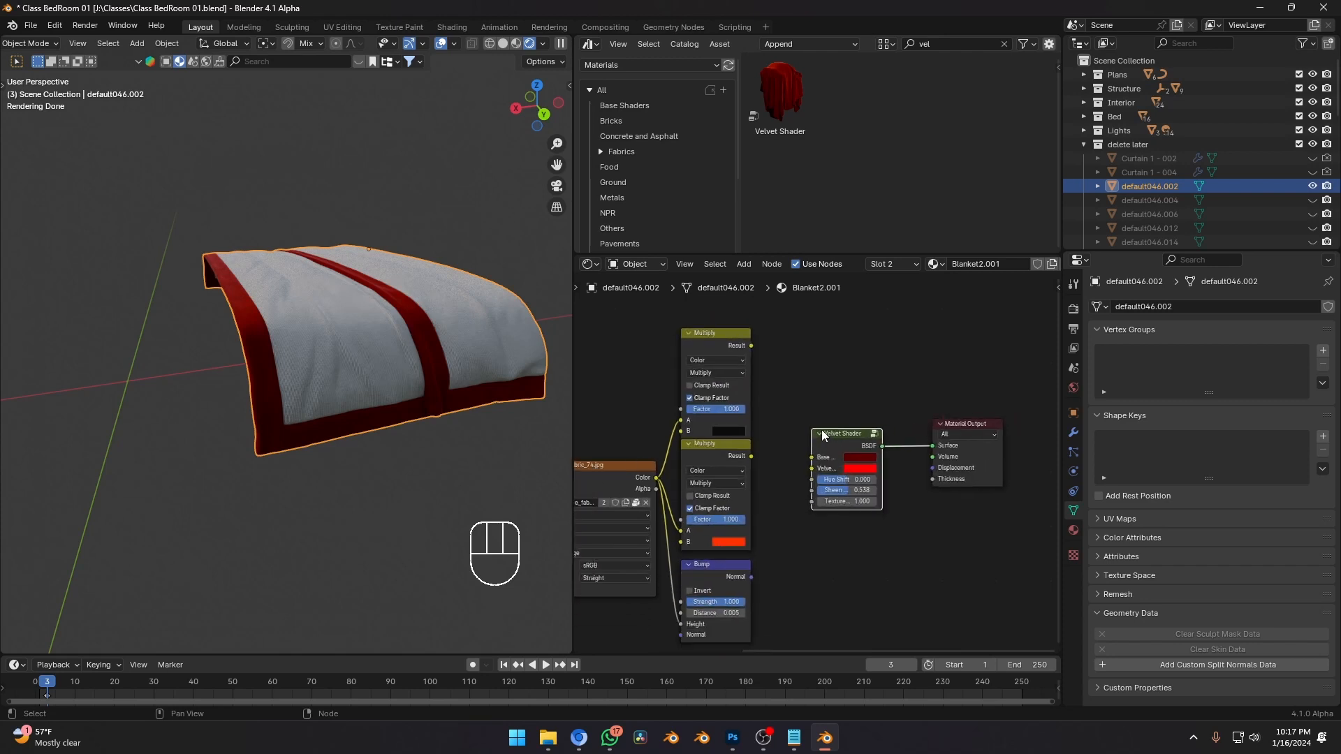
middle_drag(832, 429, 821, 398)
scroll(760, 422, down, 2)
scroll(837, 432, up, 1)
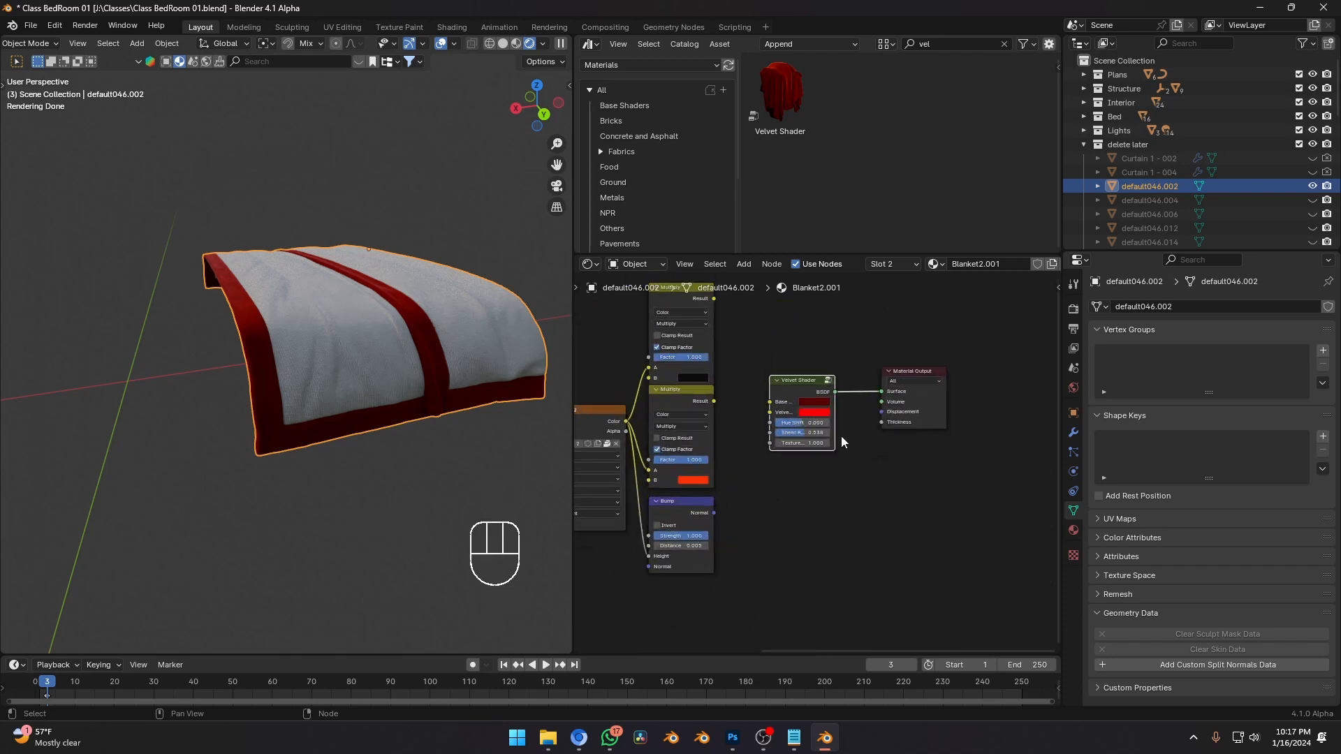
Add a Principled BSDF node below the Velvet Shader in the blanket trim's material.
key(shift+a)
key(shift+a)
key(shift+a)
text(princi)
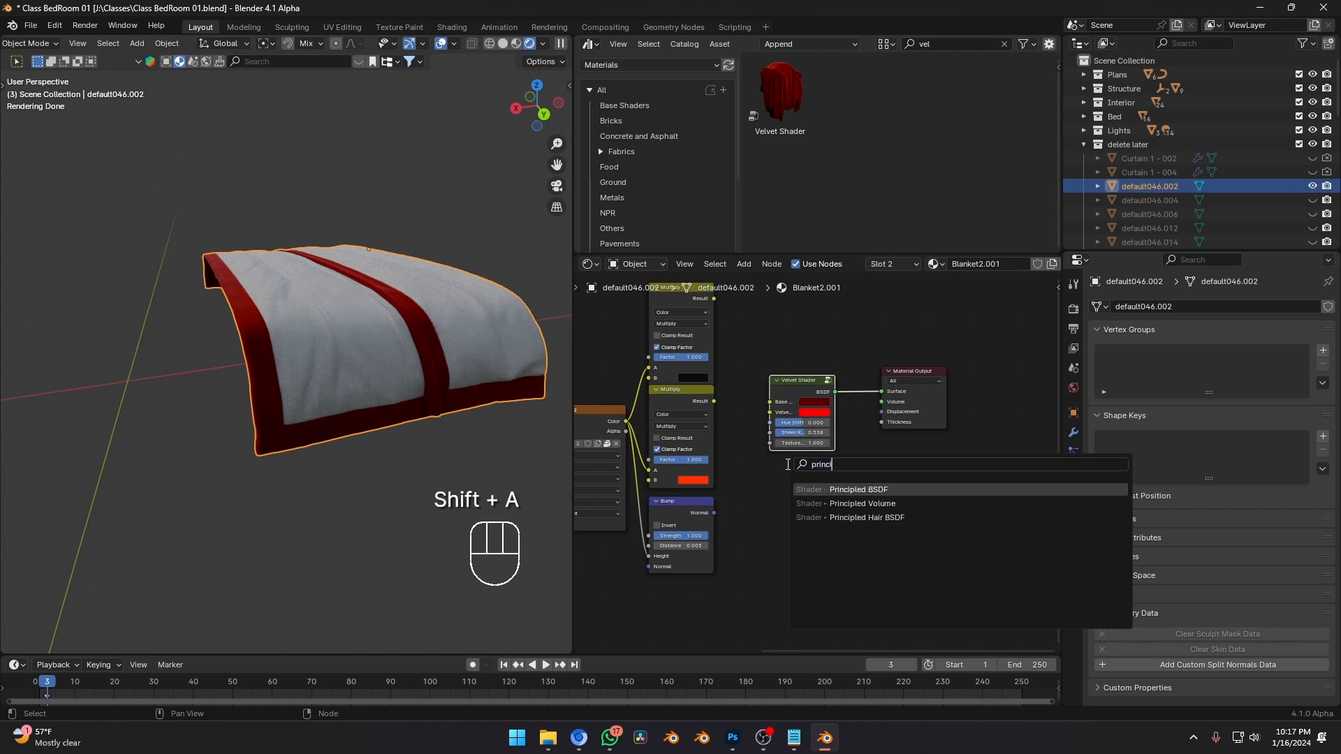
click(827, 488)
click(751, 479)
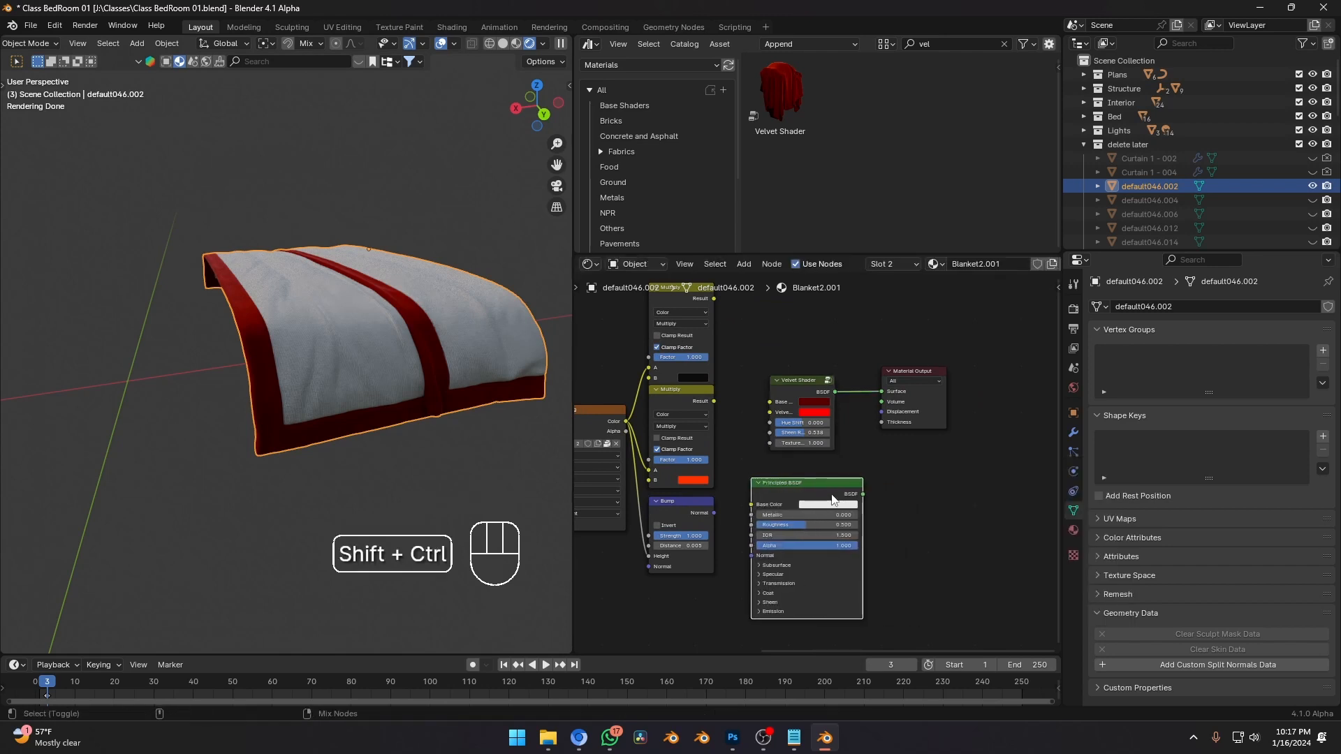
Connect the Principled BSDF to the Material Output's Surface and reposition the output node beside it.
ctrl+shift+click(832, 494)
scroll(817, 465, up, 3)
click(975, 492)
key(g)
drag(1018, 297, 944, 430)
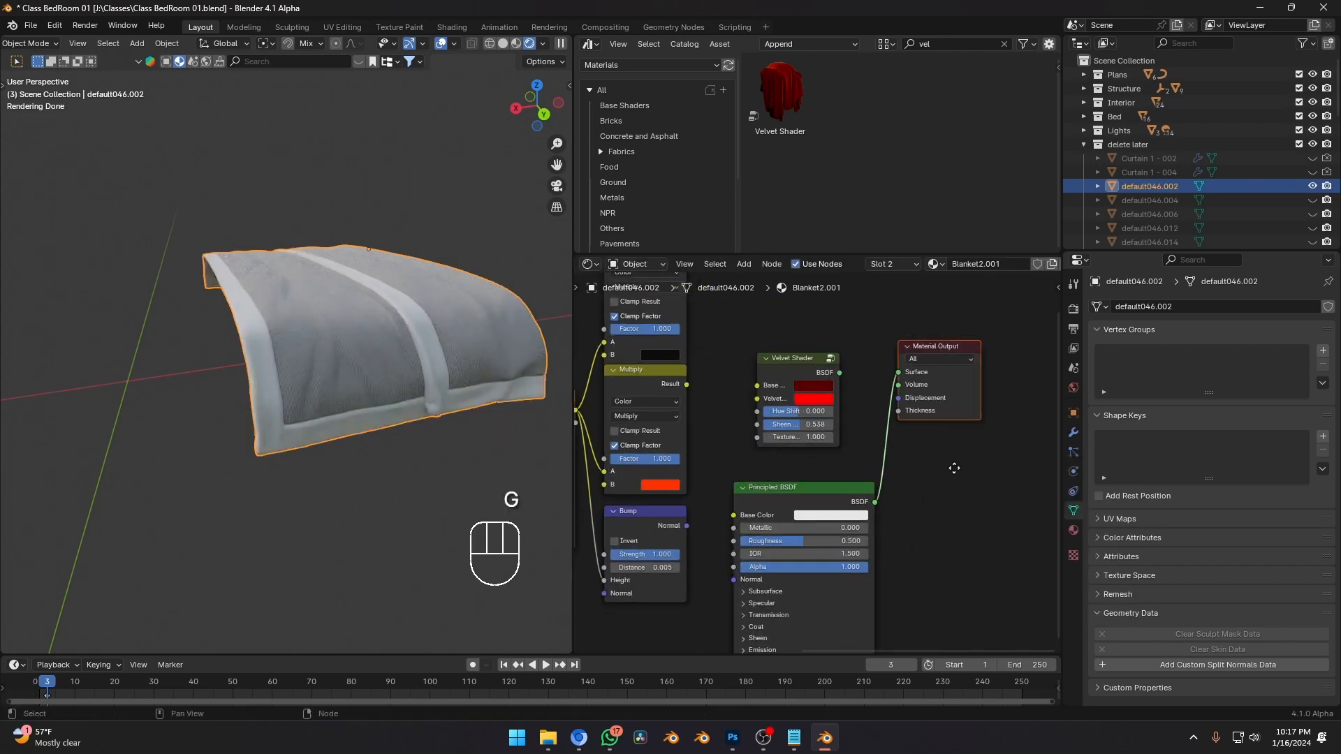
key(g)
click(937, 501)
Darken the Principled BSDF's Base Color to near black with a Value of 0.005.
middle_drag(938, 502, 967, 394)
scroll(931, 454, up, 3)
click(819, 425)
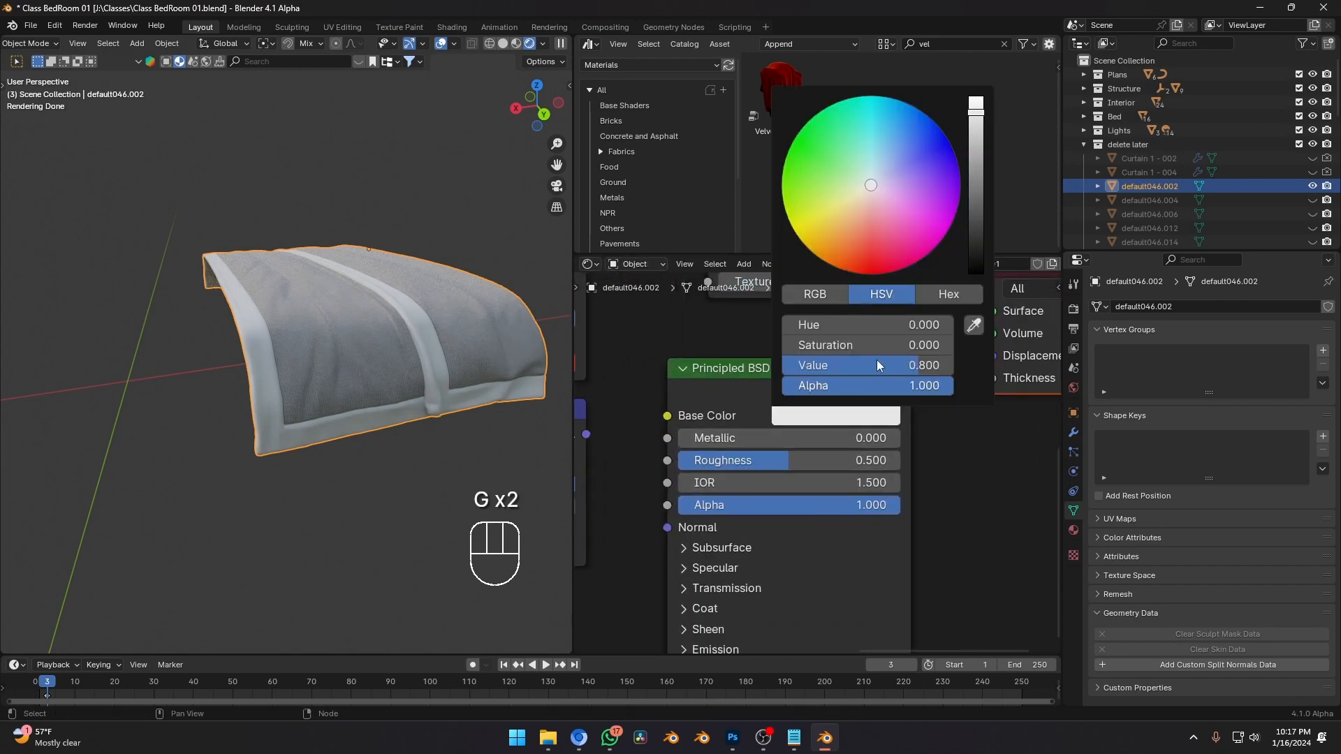
drag(982, 246, 977, 271)
Zoom in on the trim and raise the Principled BSDF's Roughness to 0.977.
scroll(115, 368, up, 4)
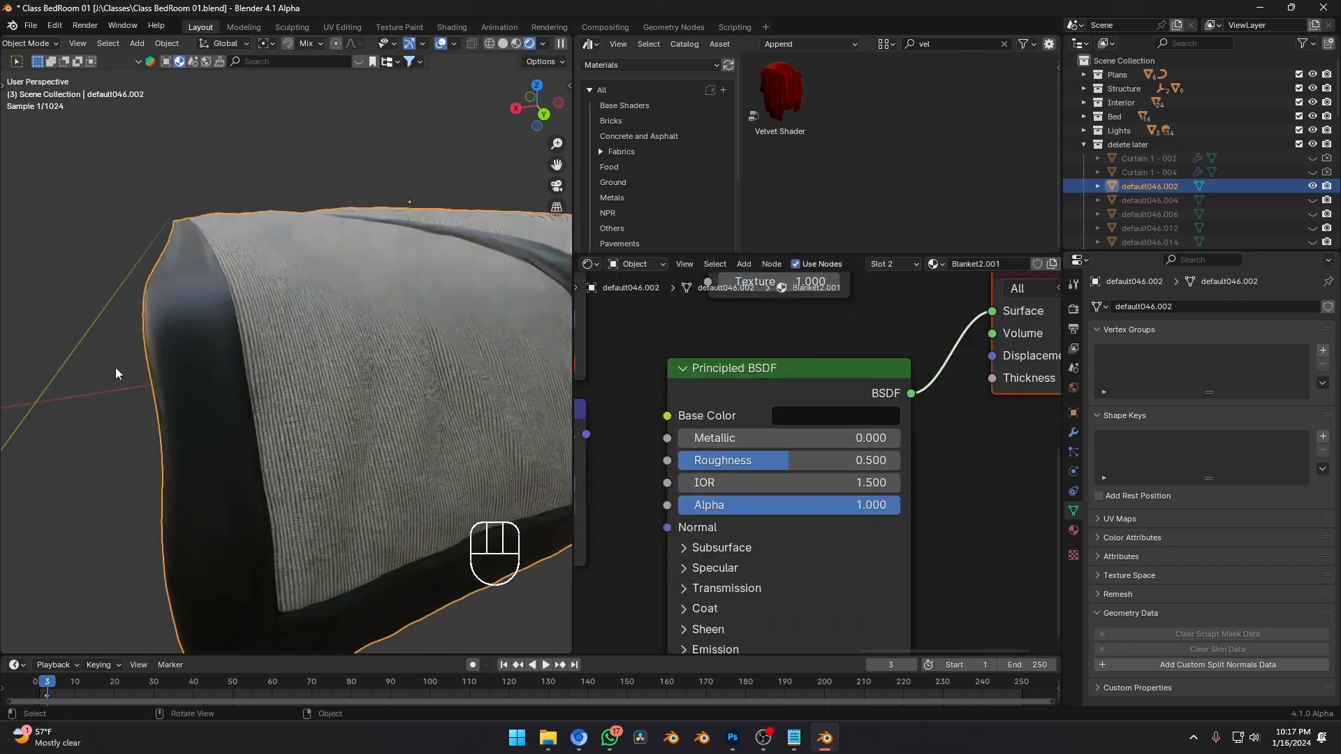
middle_drag(789, 461, 810, 413)
drag(810, 413, 916, 413)
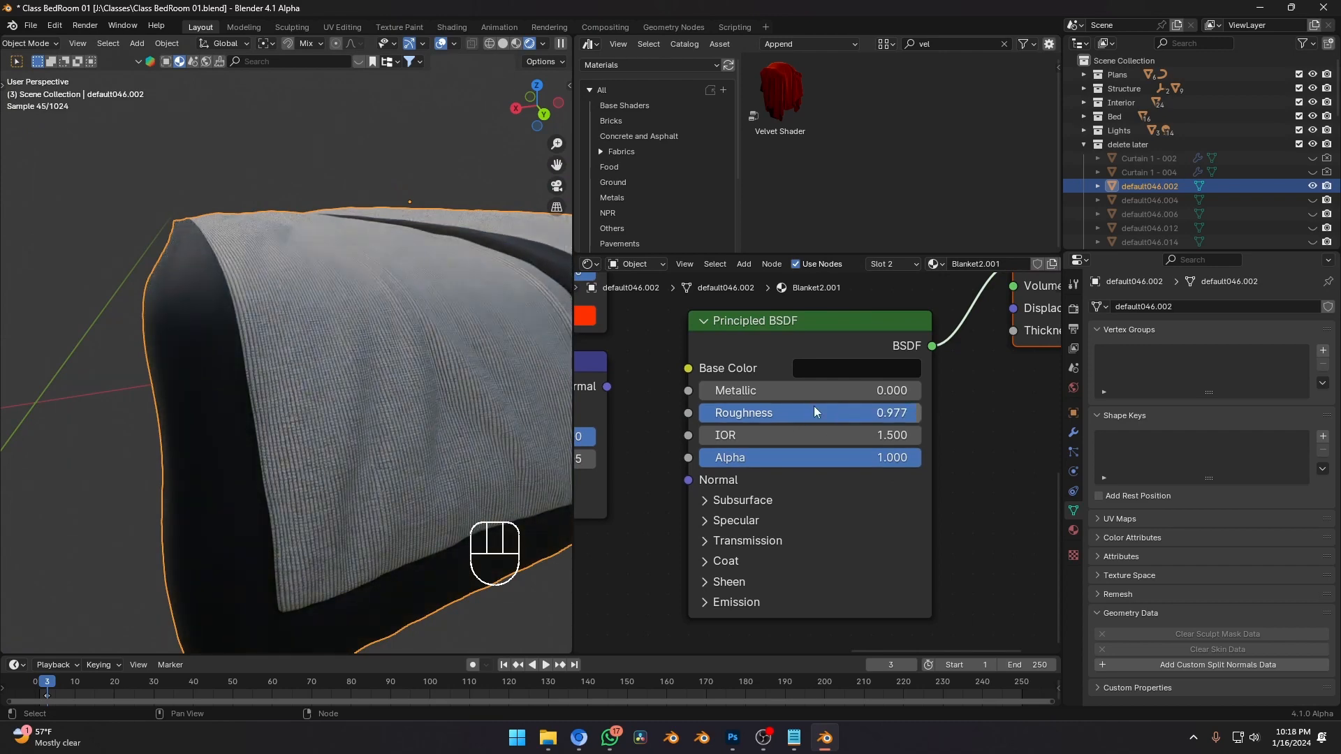
Tint the Principled BSDF's near-black Base Color red with Hue 0.007 and Saturation 1.000.
click(845, 368)
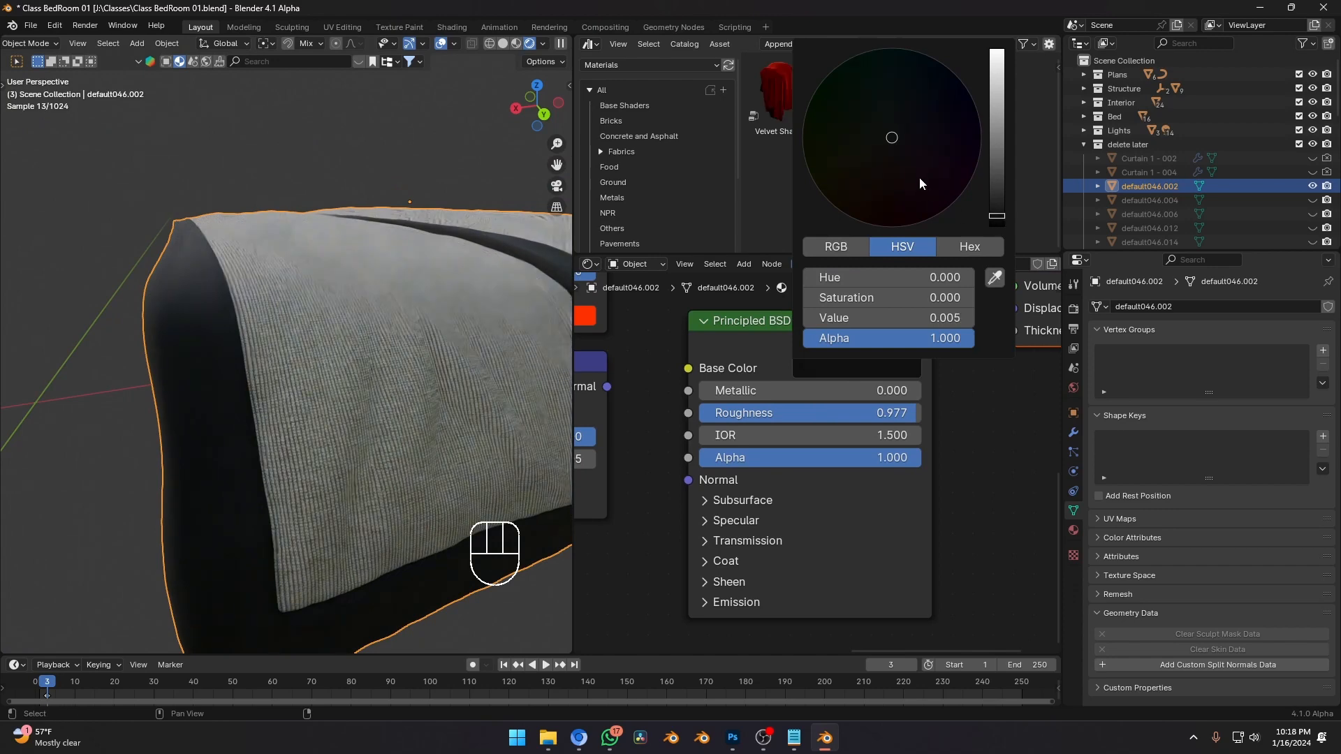
drag(919, 177, 888, 197)
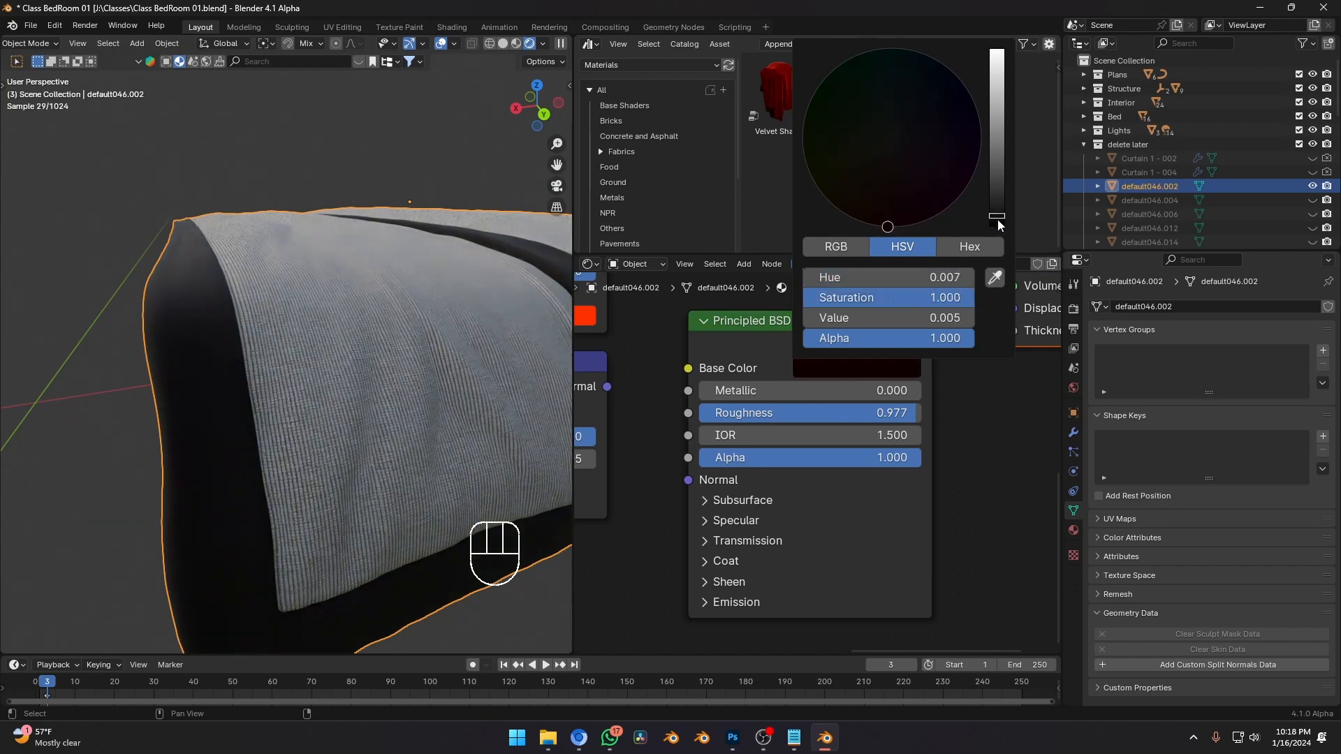
scroll(895, 592, down, 1)
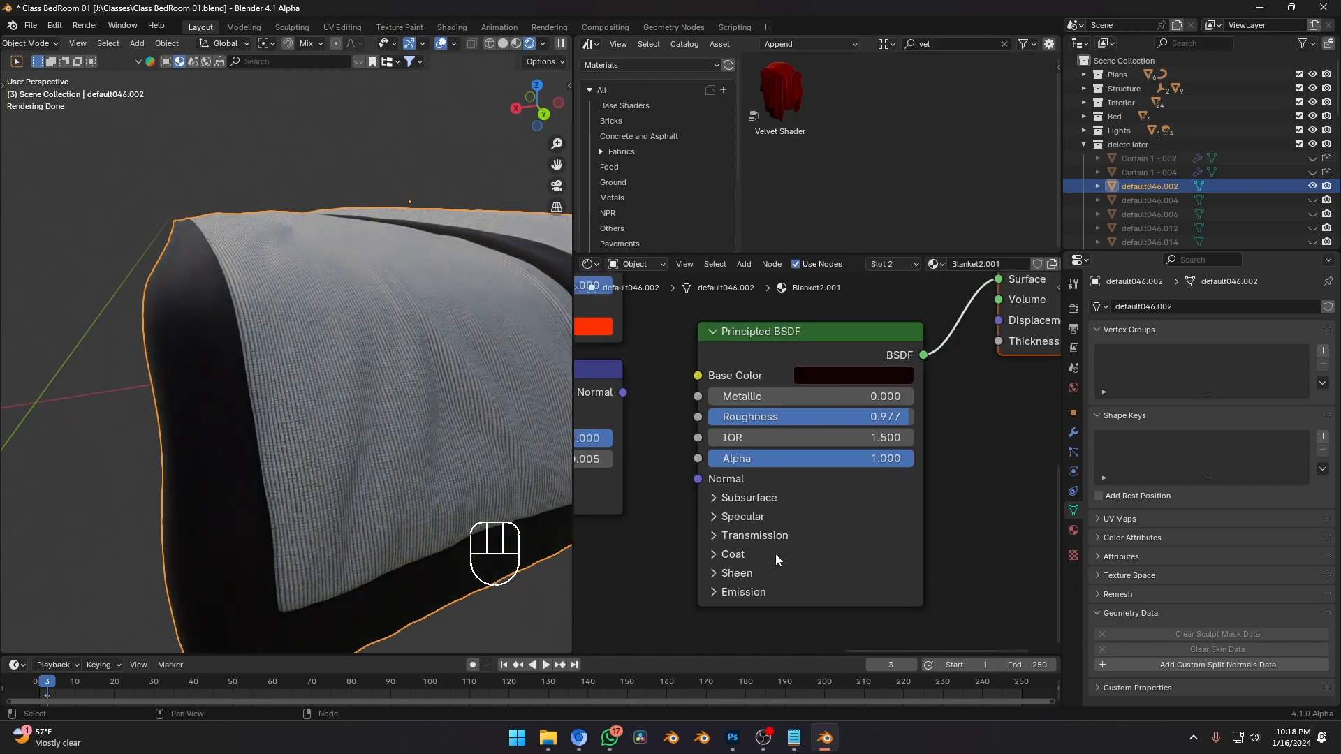
Lower the Principled BSDF's Specular IOR Level to about 0.295 and collapse the Specular settings.
click(743, 516)
drag(768, 562, 728, 562)
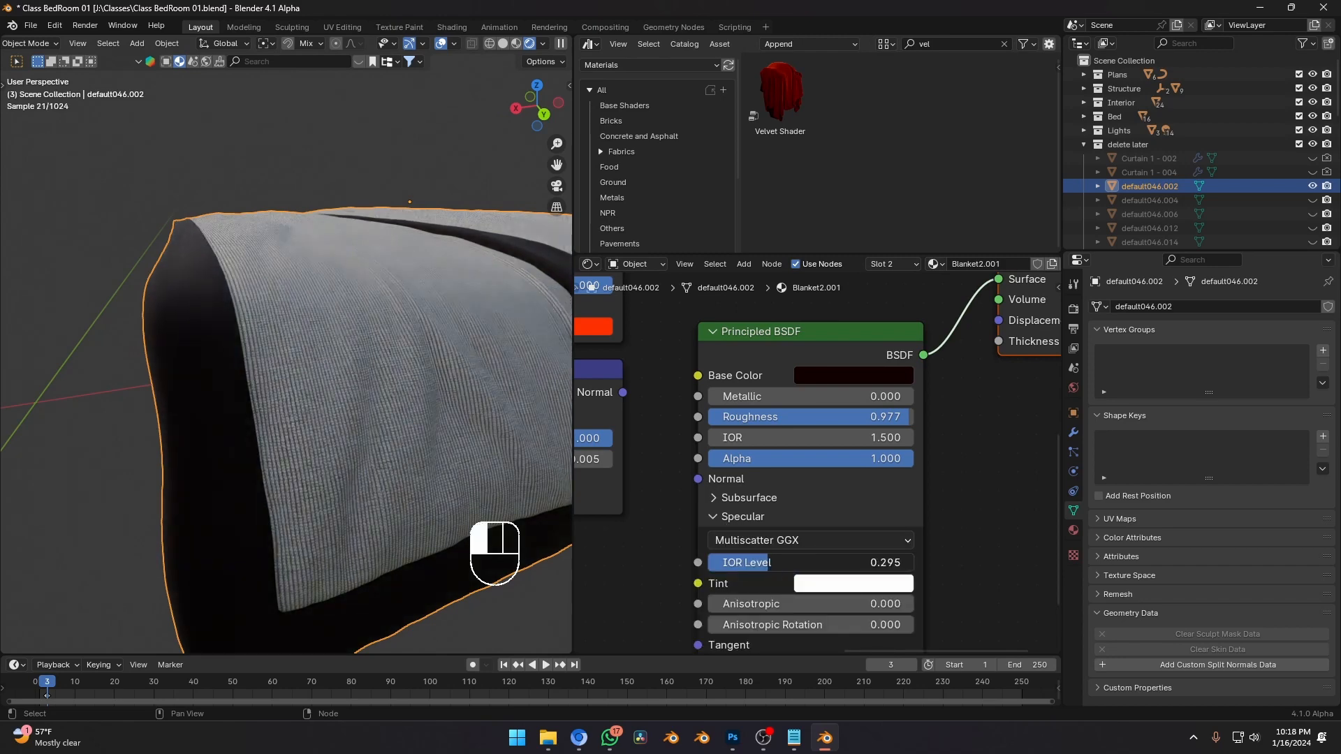
click(740, 516)
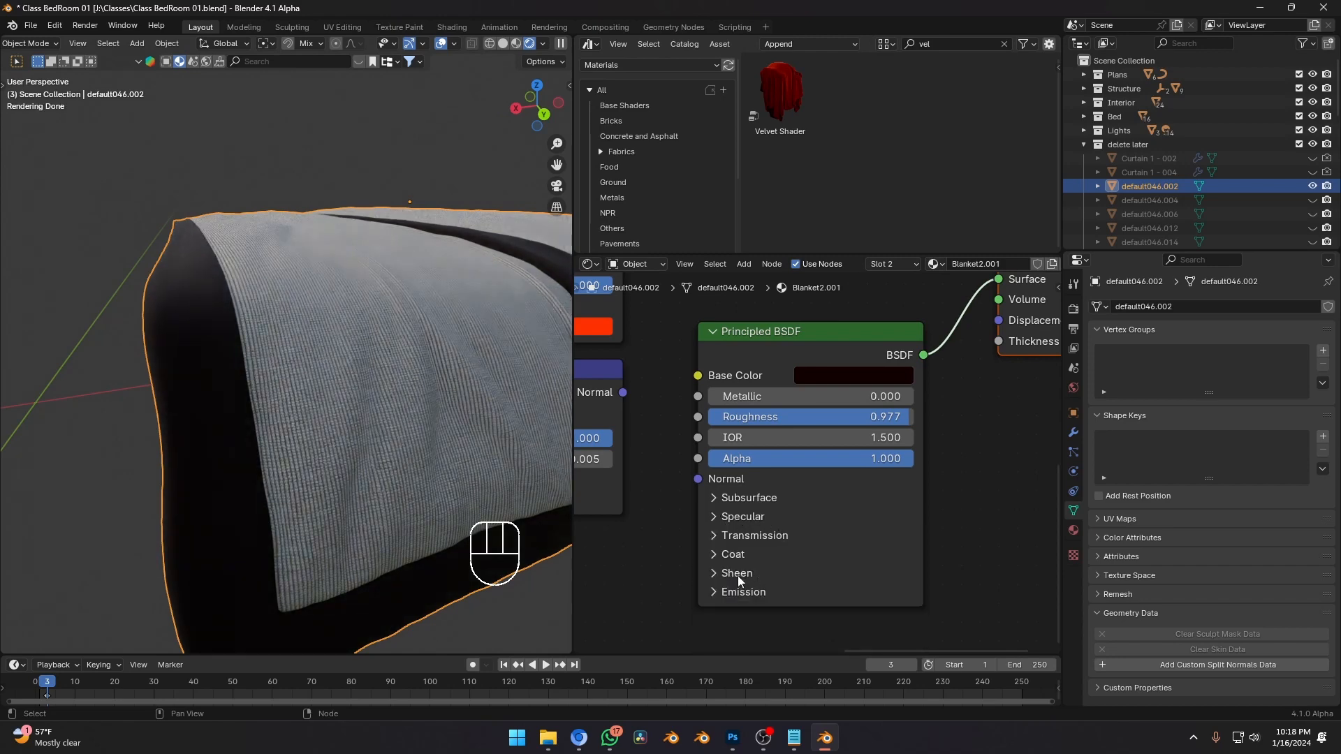
Raise the Principled BSDF's Sheen Weight and set its Sheen Tint to bright blue with Hue 0.594 and Saturation 0.980.
scroll(766, 580, up, 3)
click(735, 480)
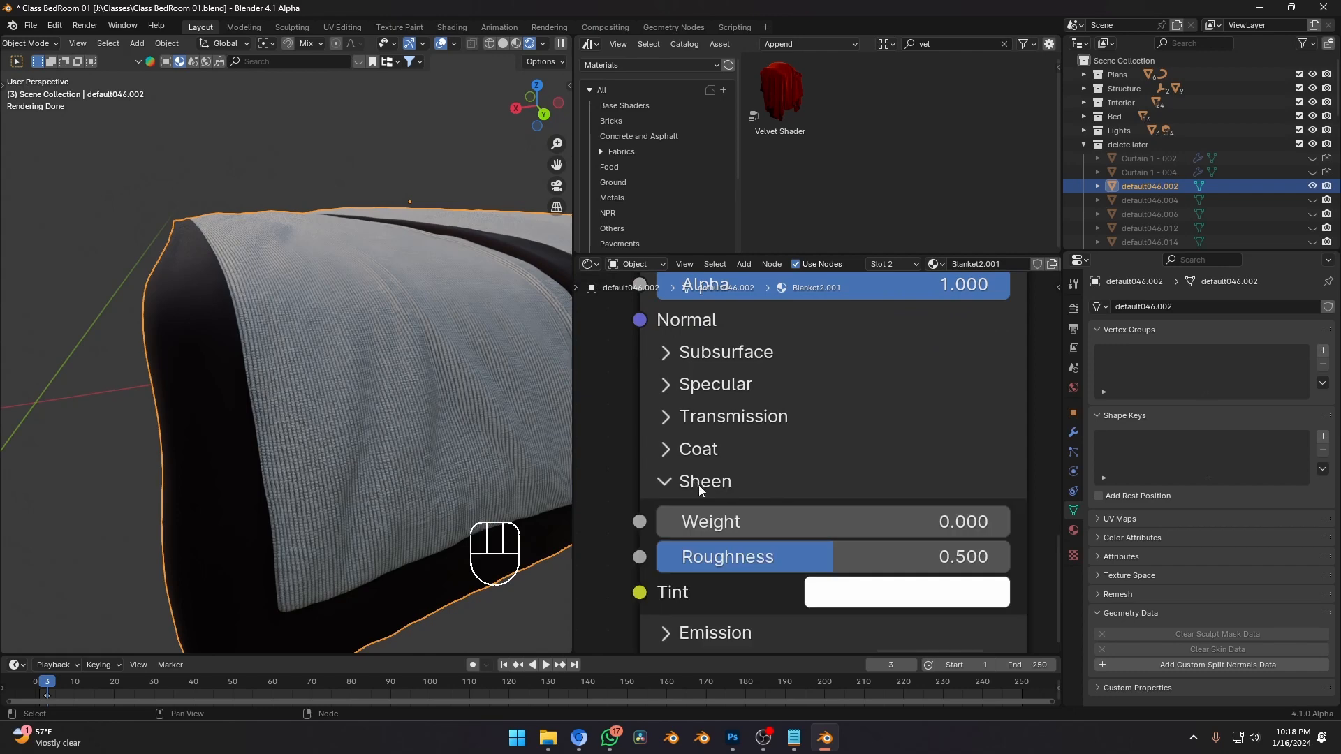
drag(769, 522, 1006, 521)
click(873, 592)
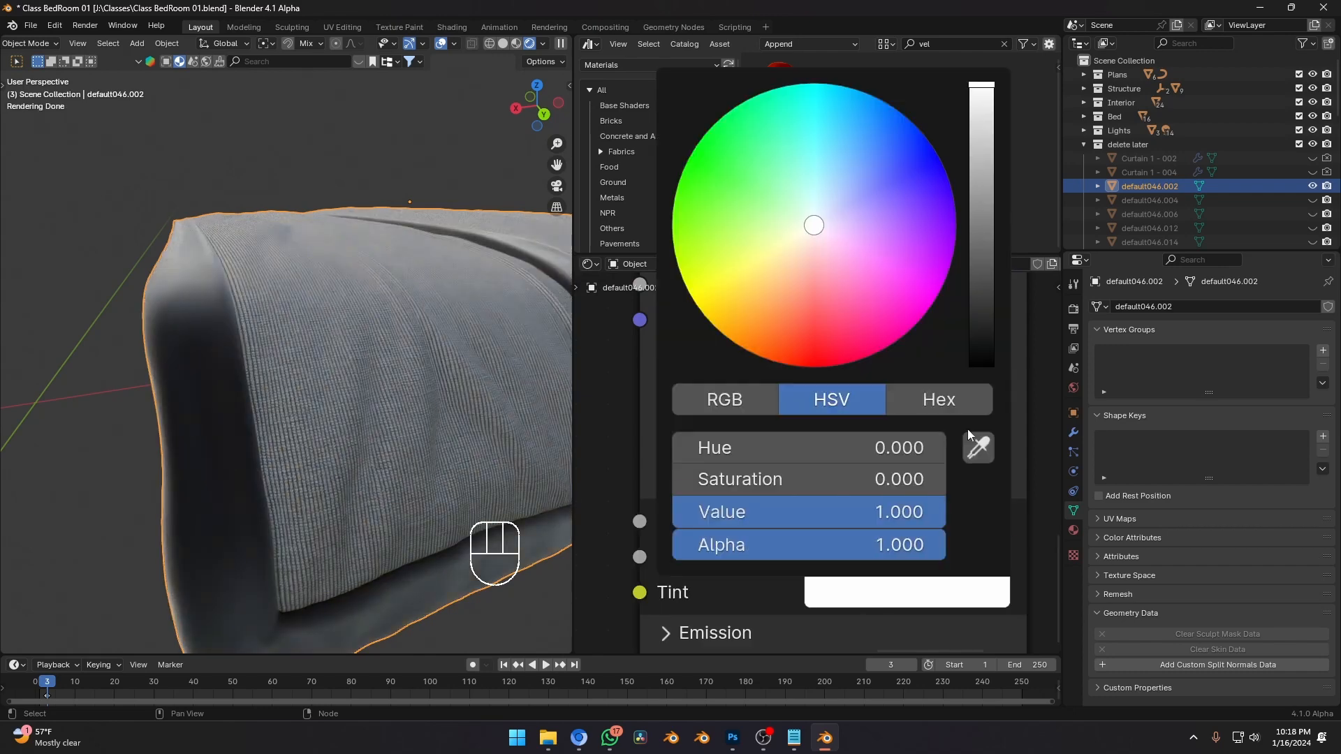
mouse_move(788, 353)
mouse_down()
mouse_move(785, 364)
mouse_move(838, 362)
mouse_move(854, 111)
mouse_up()
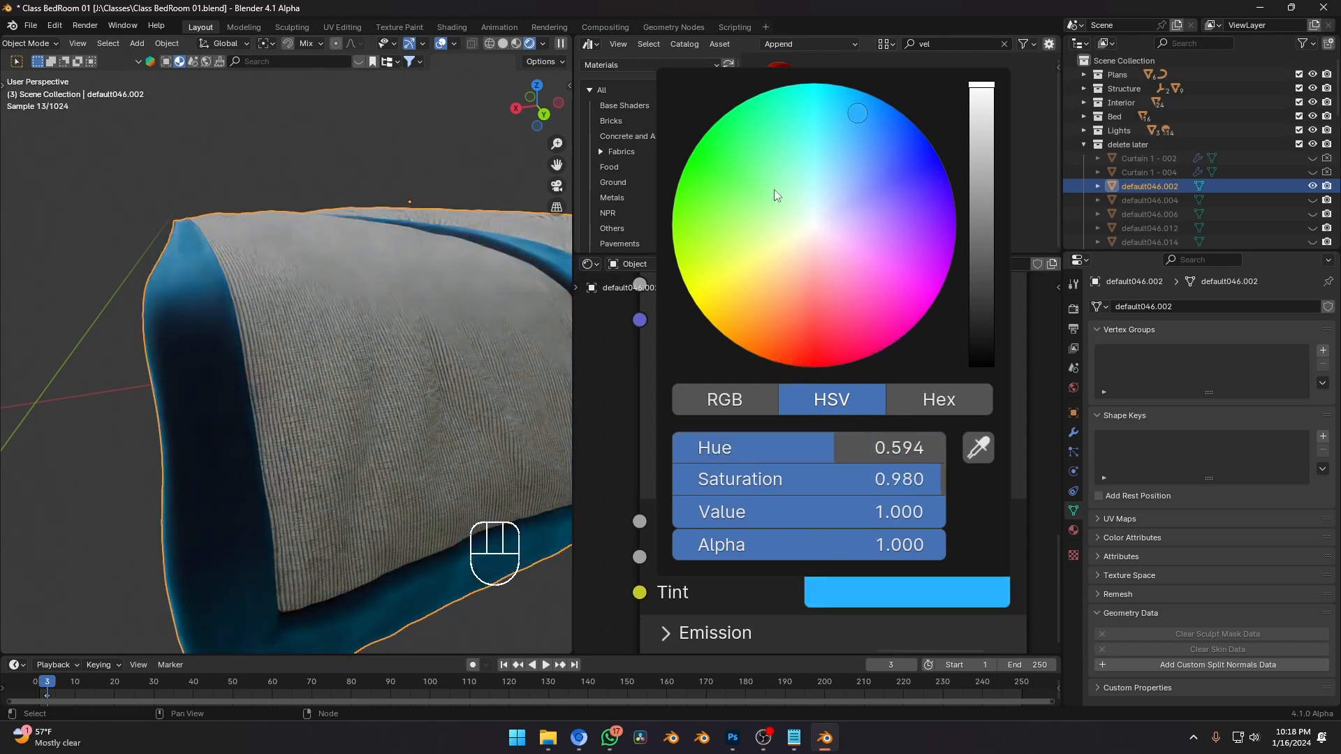
Shift the Principled BSDF's near-black Base Color from red to a very dark blue.
scroll(287, 325, down, 5)
middle_drag(287, 326, 329, 410)
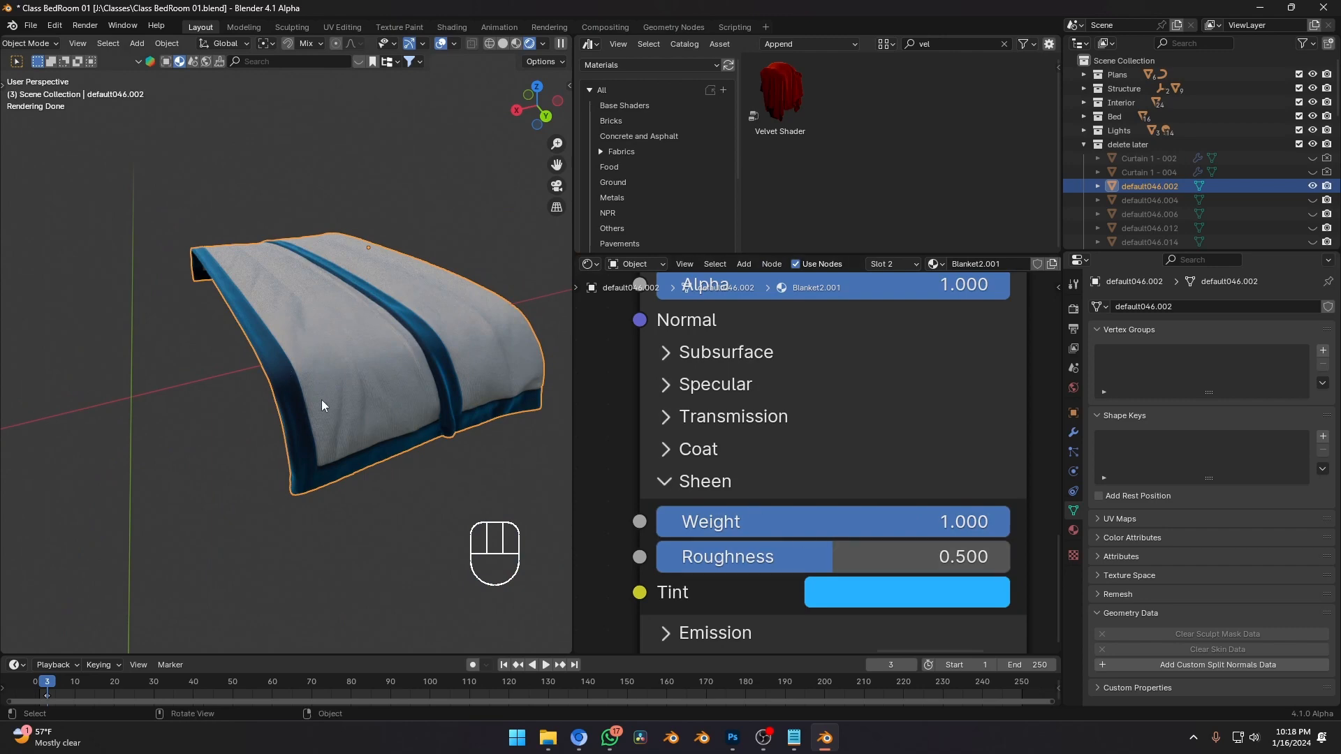
middle_drag(321, 399, 379, 422)
scroll(378, 410, up, 2)
scroll(877, 400, down, 3)
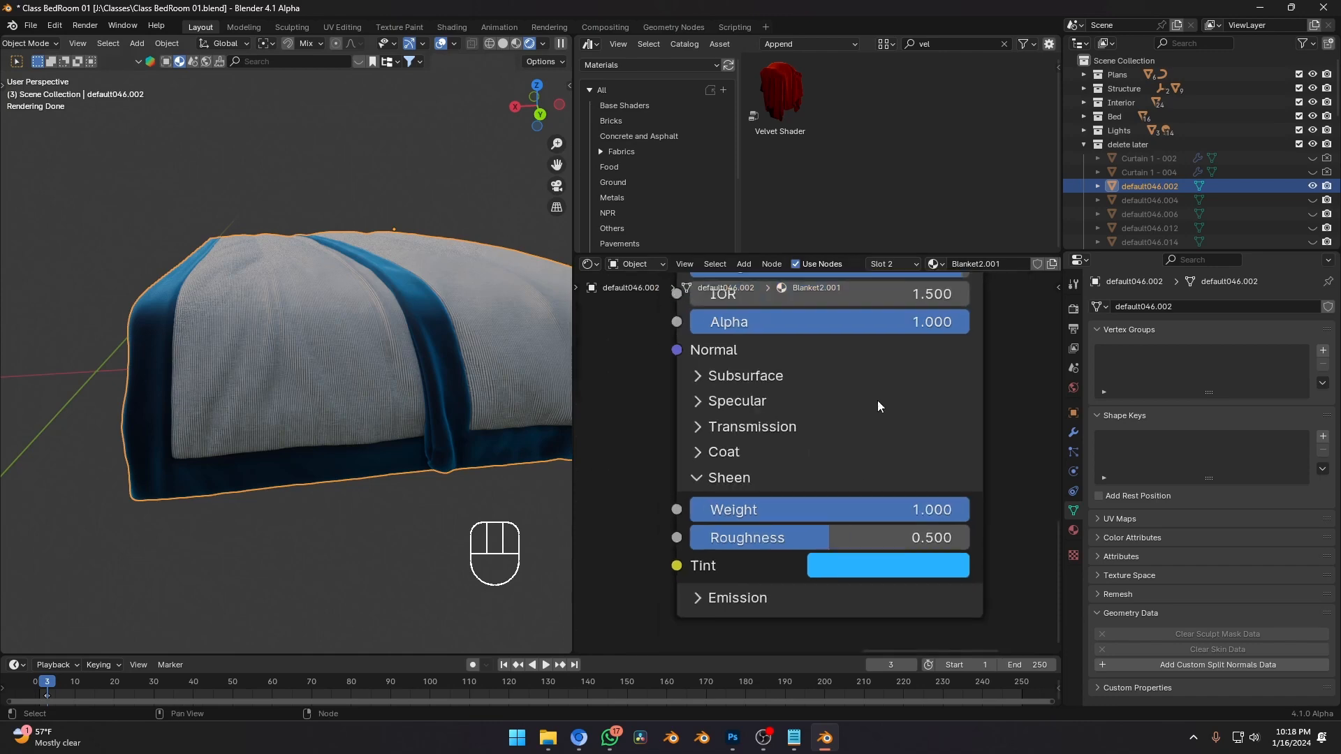
click(857, 341)
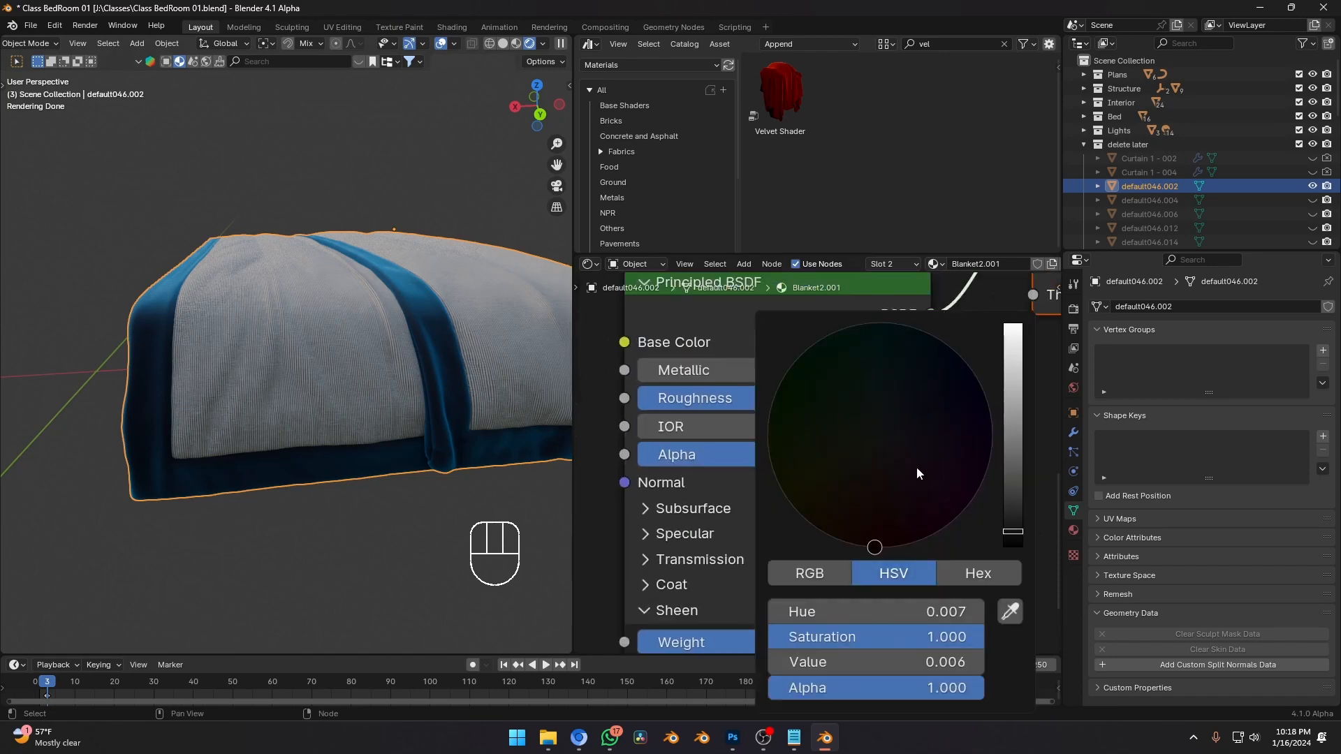
mouse_move(917, 473)
mouse_down()
mouse_move(922, 350)
mouse_move(952, 358)
mouse_up()
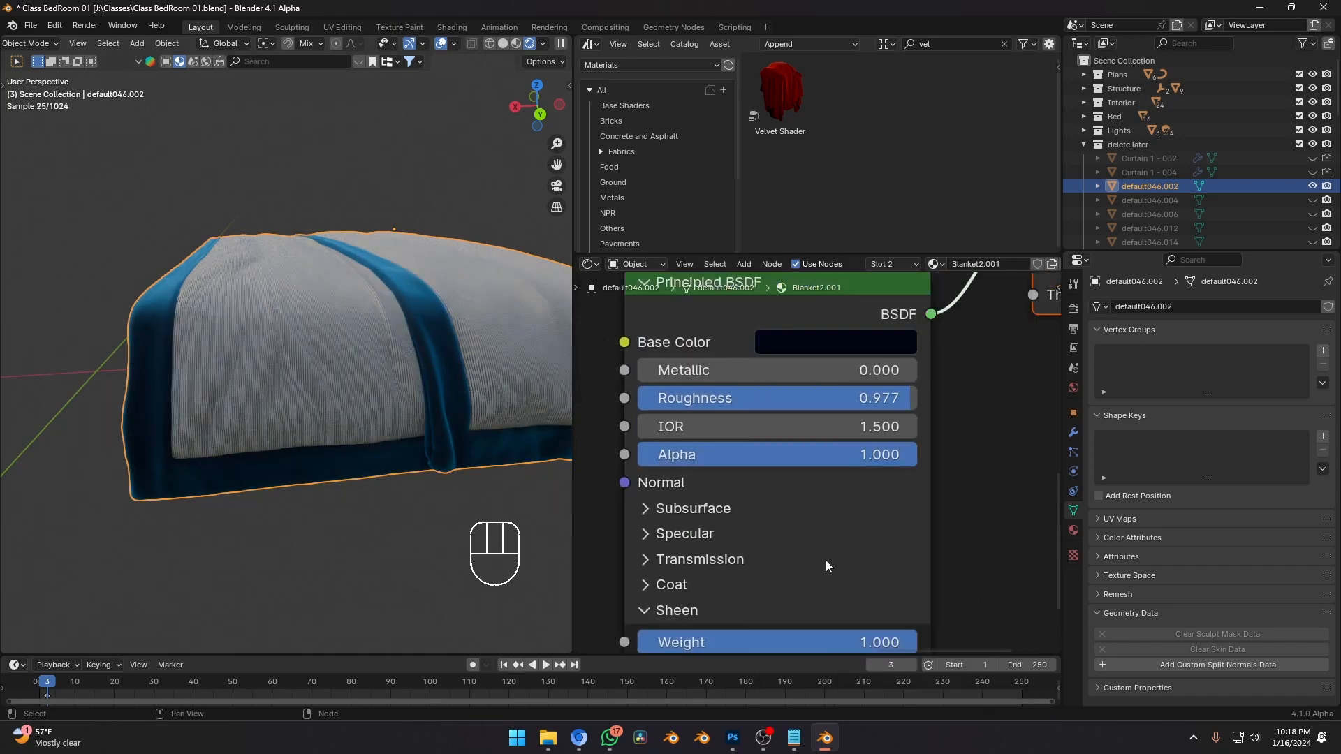
Copy the bright blue Sheen Tint into the Base Color and darken it to Value 0.016.
scroll(826, 560, down, 2)
drag(863, 345, 856, 335)
middle_drag(946, 362, 954, 420)
scroll(954, 421, up, 1)
click(894, 386)
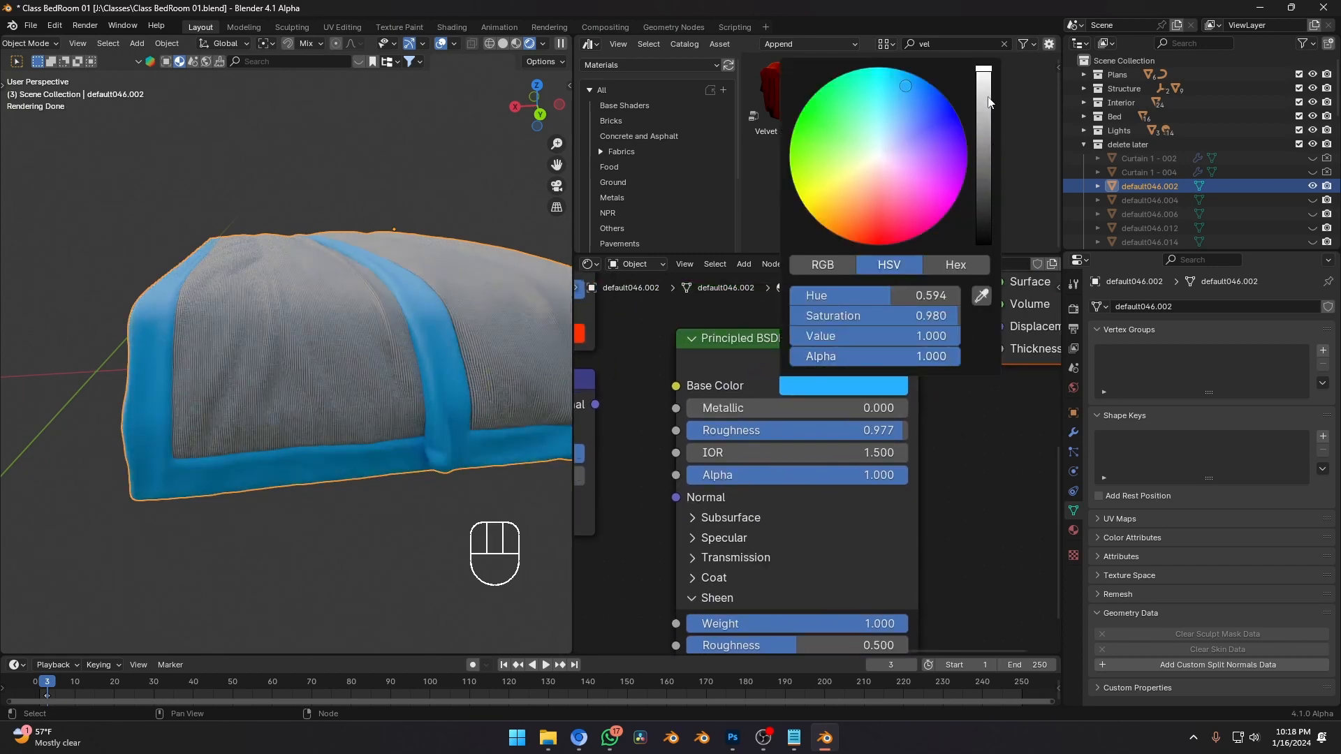
drag(988, 102, 984, 221)
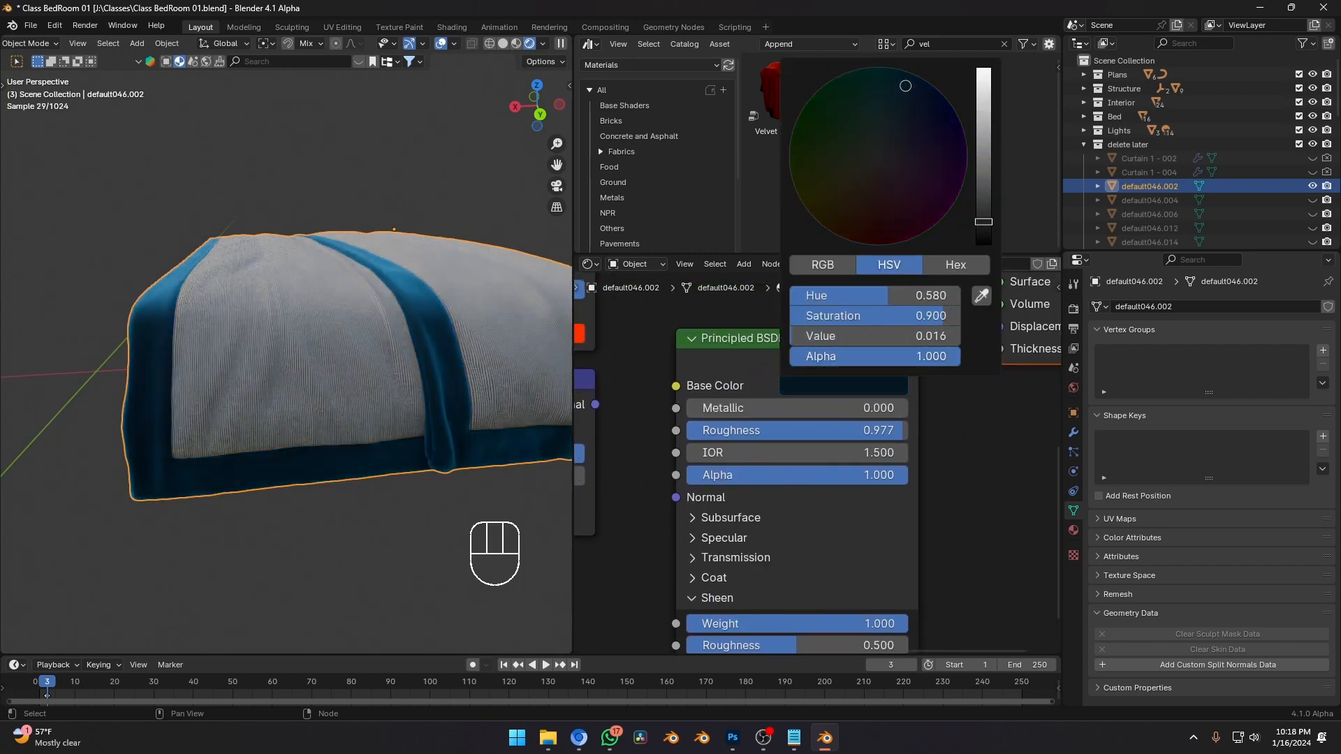
middle_drag(383, 437, 216, 454)
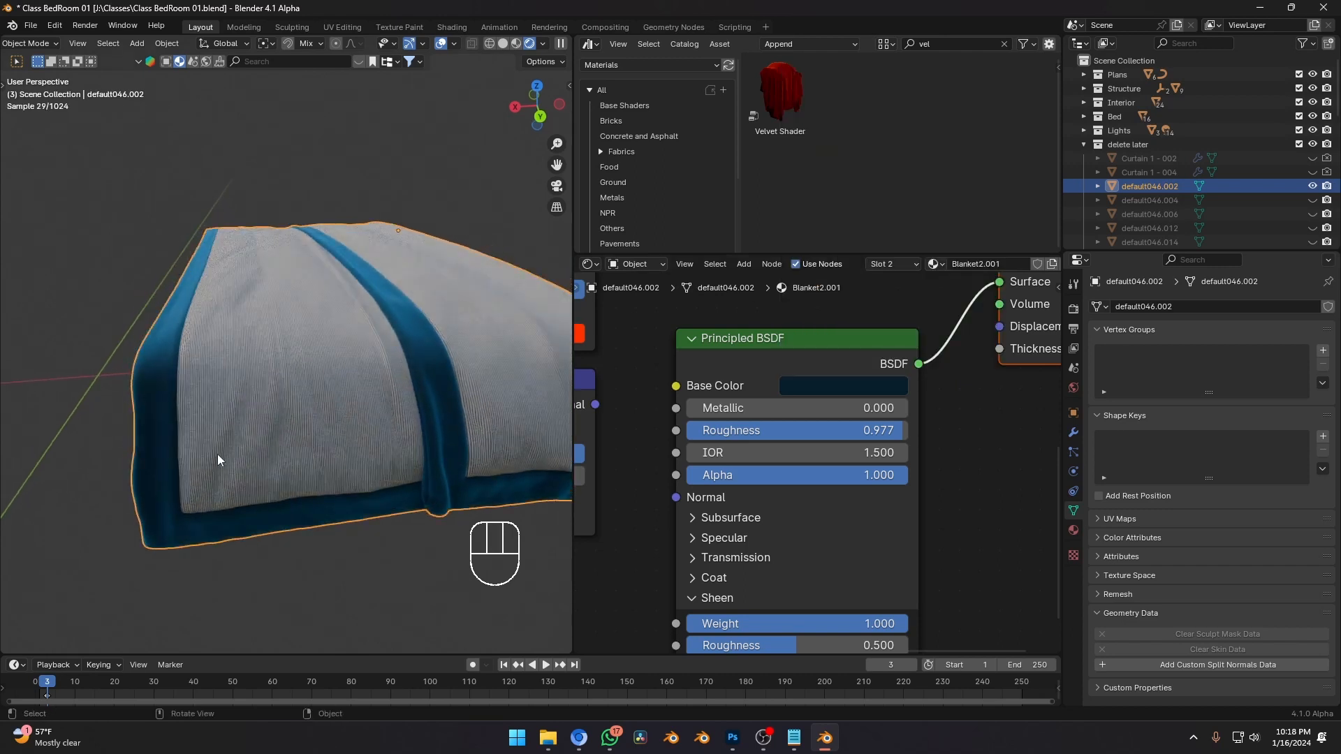
Darken the Principled BSDF's Base Color all the way to black.
click(841, 386)
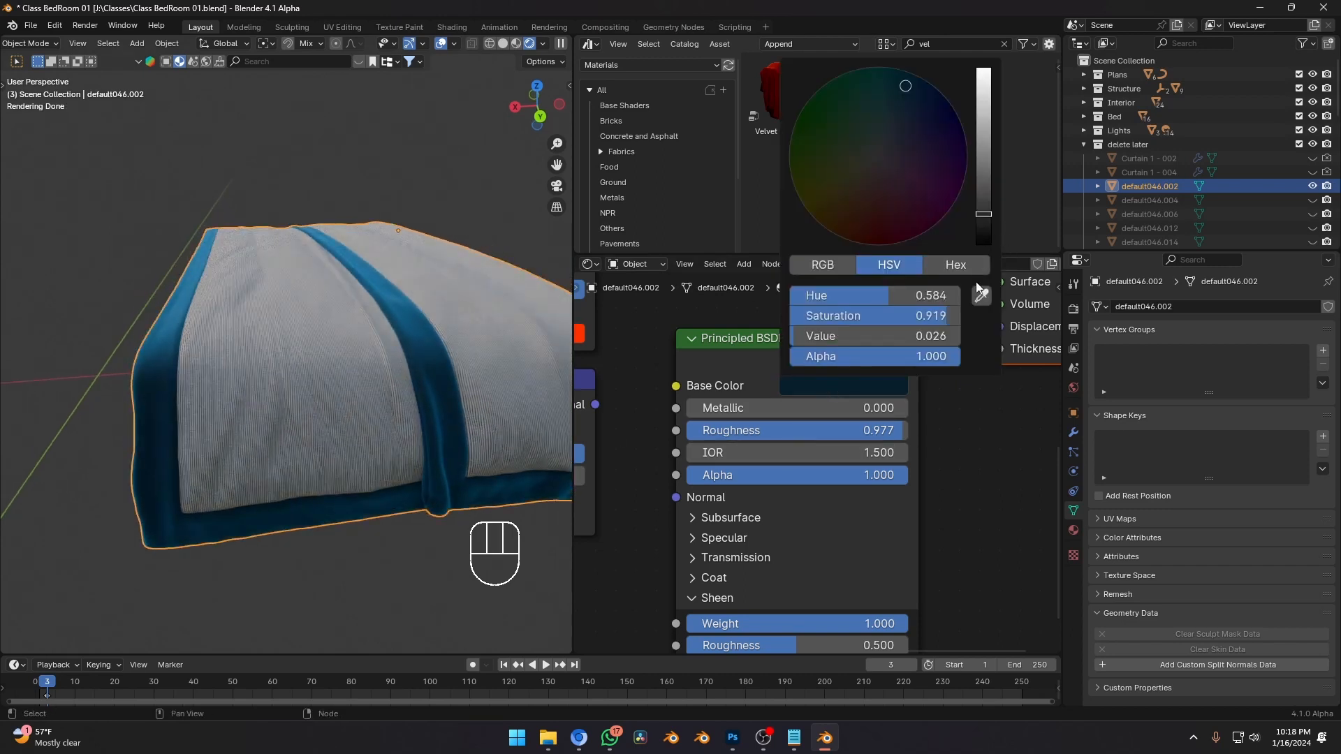
drag(982, 223, 983, 248)
middle_drag(459, 582, 325, 442)
Lower the Principled BSDF's Sheen Roughness to 0.264.
scroll(373, 457, up, 2)
scroll(325, 442, up, 2)
middle_drag(803, 567, 822, 493)
scroll(822, 493, up, 2)
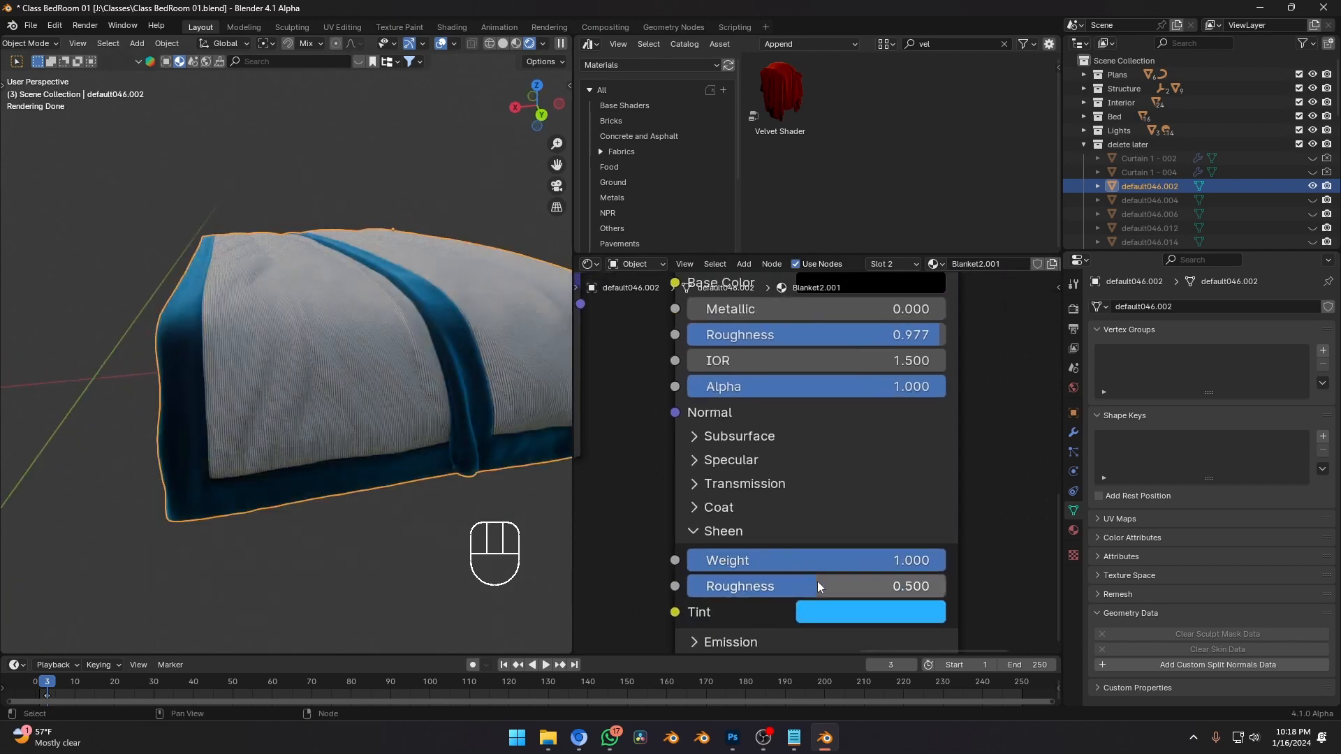
drag(819, 586, 760, 587)
middle_drag(415, 518, 420, 509)
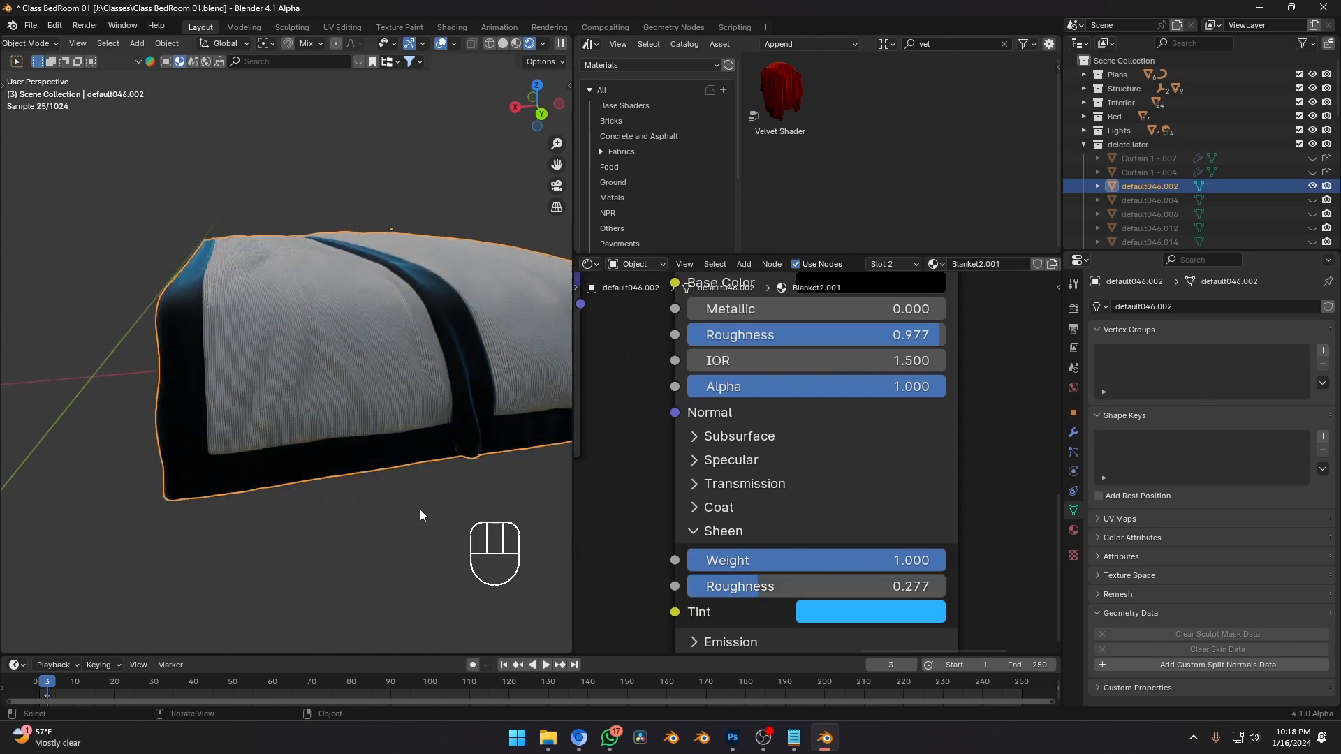
drag(761, 588, 757, 588)
Replace the black Base Color with a copy of the Sheen Tint and darken it to a deep blue.
middle_drag(976, 443, 945, 547)
click(871, 395)
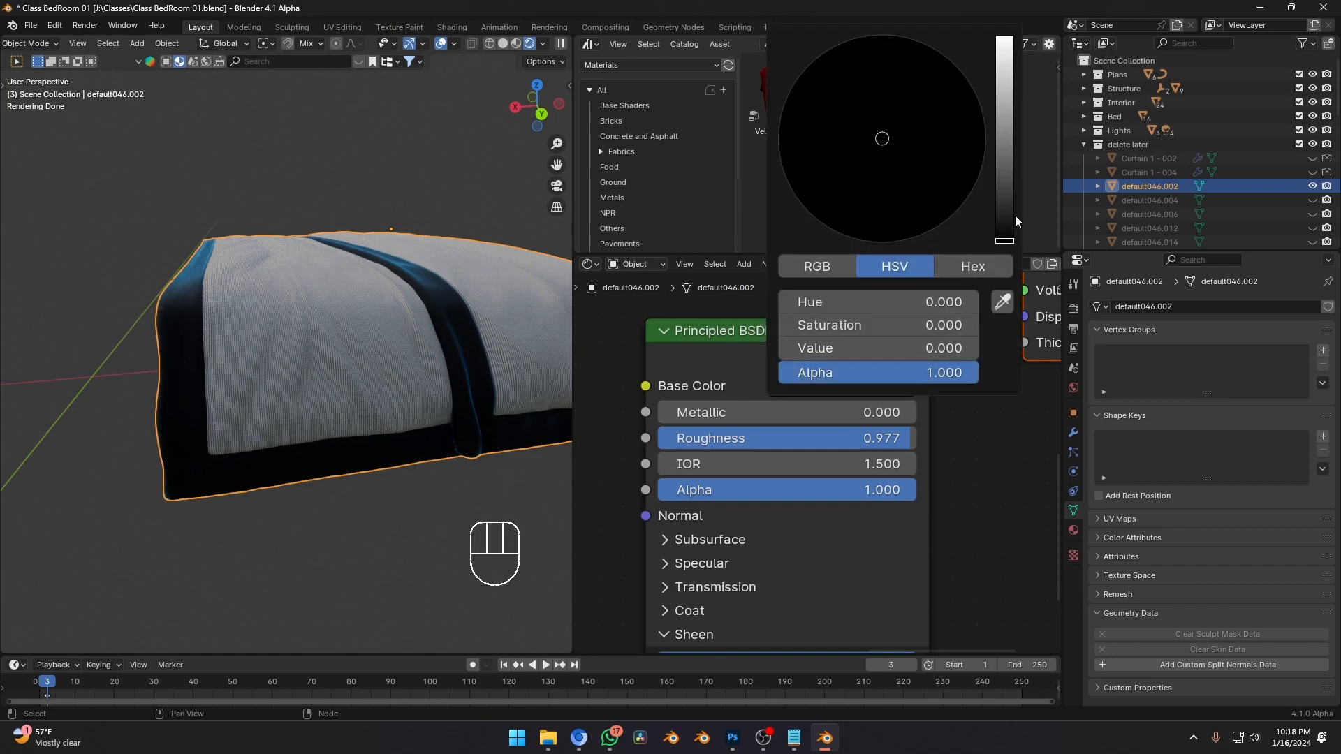
scroll(979, 507, down, 3)
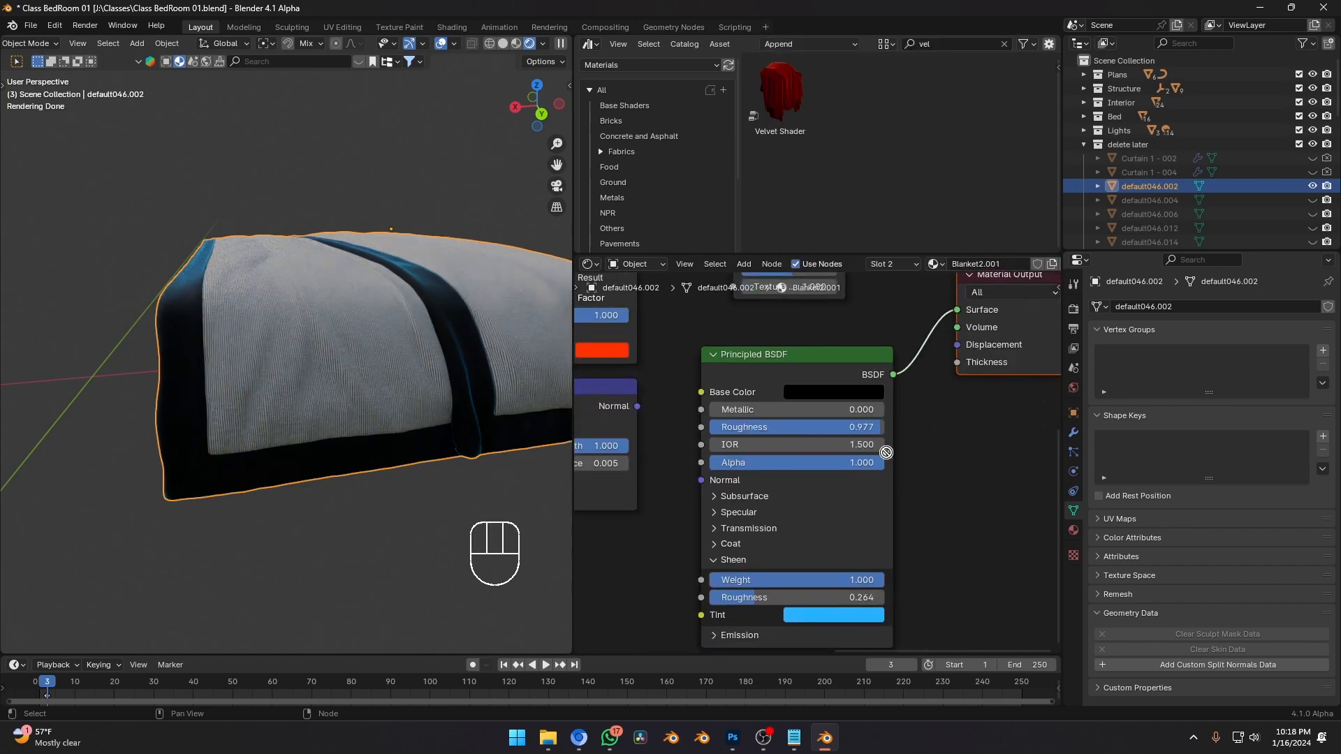
drag(885, 453, 848, 393)
click(848, 393)
drag(946, 154, 944, 242)
middle_drag(124, 391, 324, 397)
scroll(312, 362, up, 3)
scroll(325, 396, down, 1)
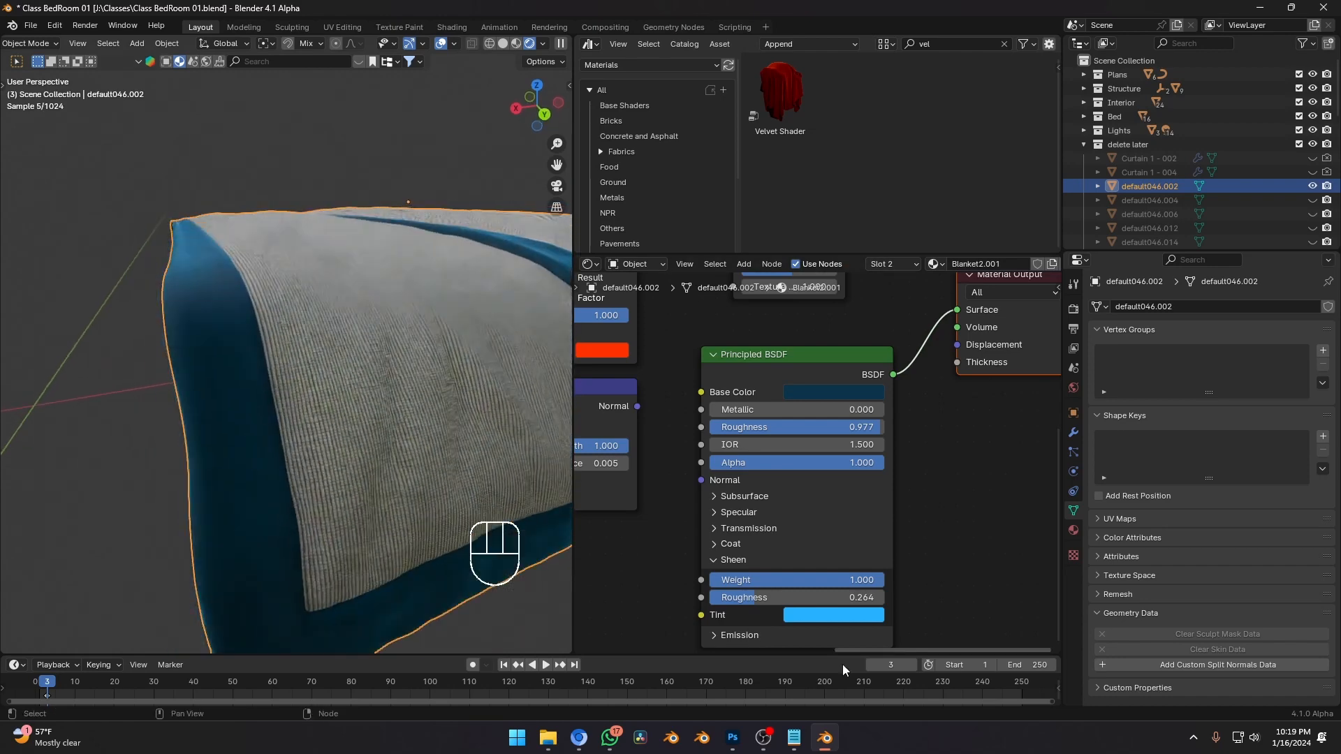
Set the Principled BSDF's Sheen Weight to 2.000 and its Sheen Roughness to 0.327.
scroll(774, 606, up, 1)
click(762, 604)
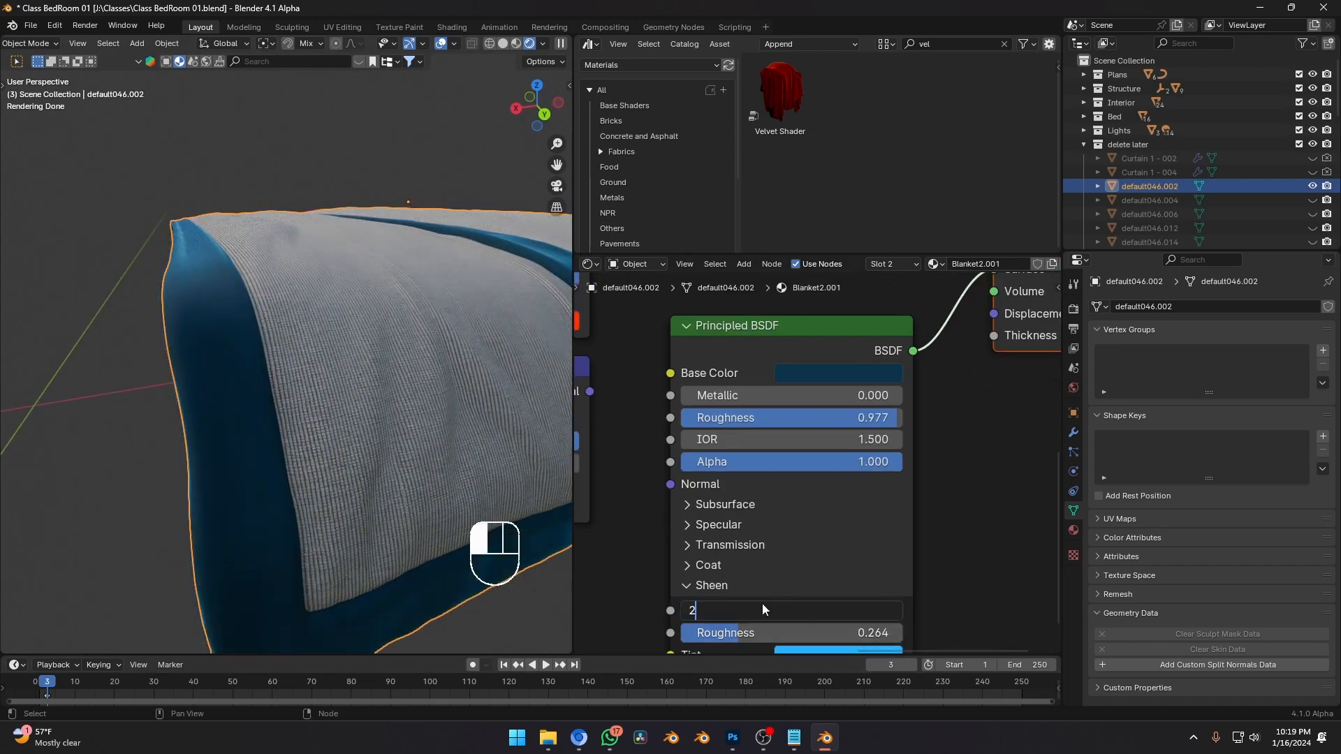
key(Return)
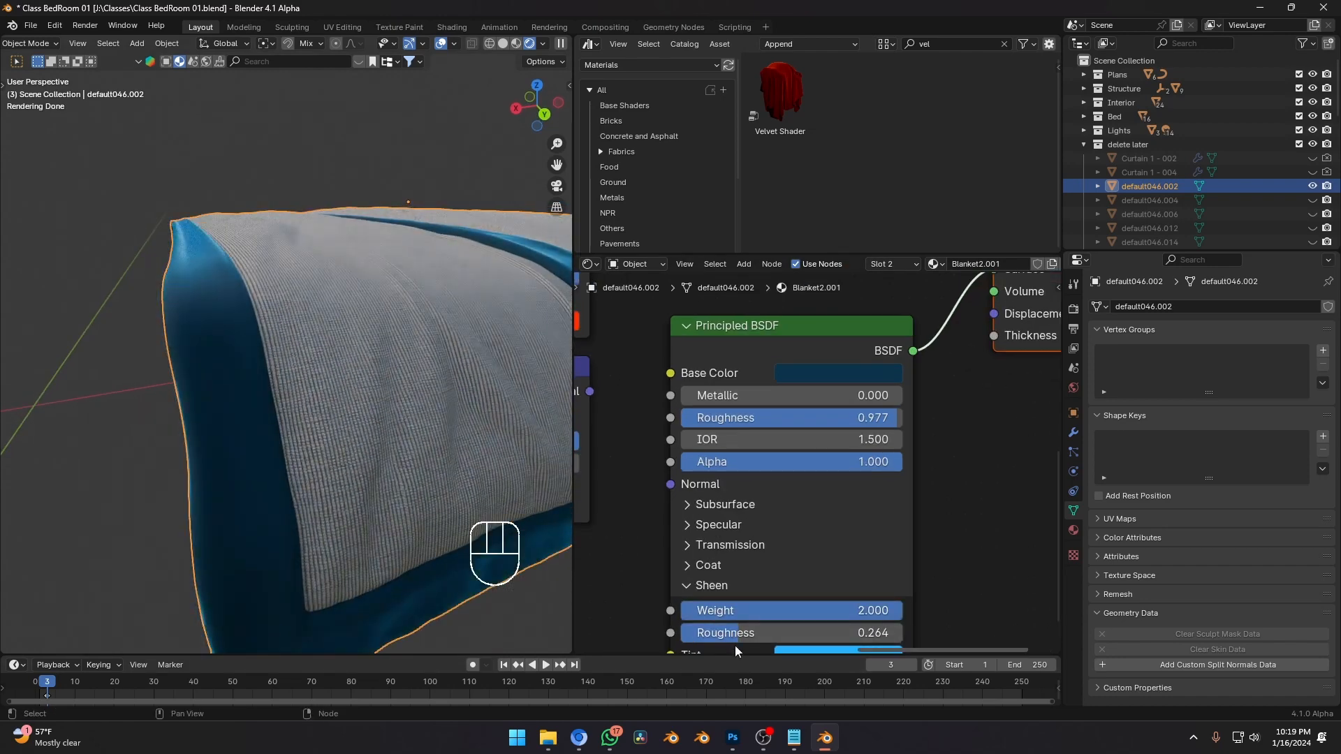
drag(735, 645, 769, 628)
middle_drag(365, 438, 286, 297)
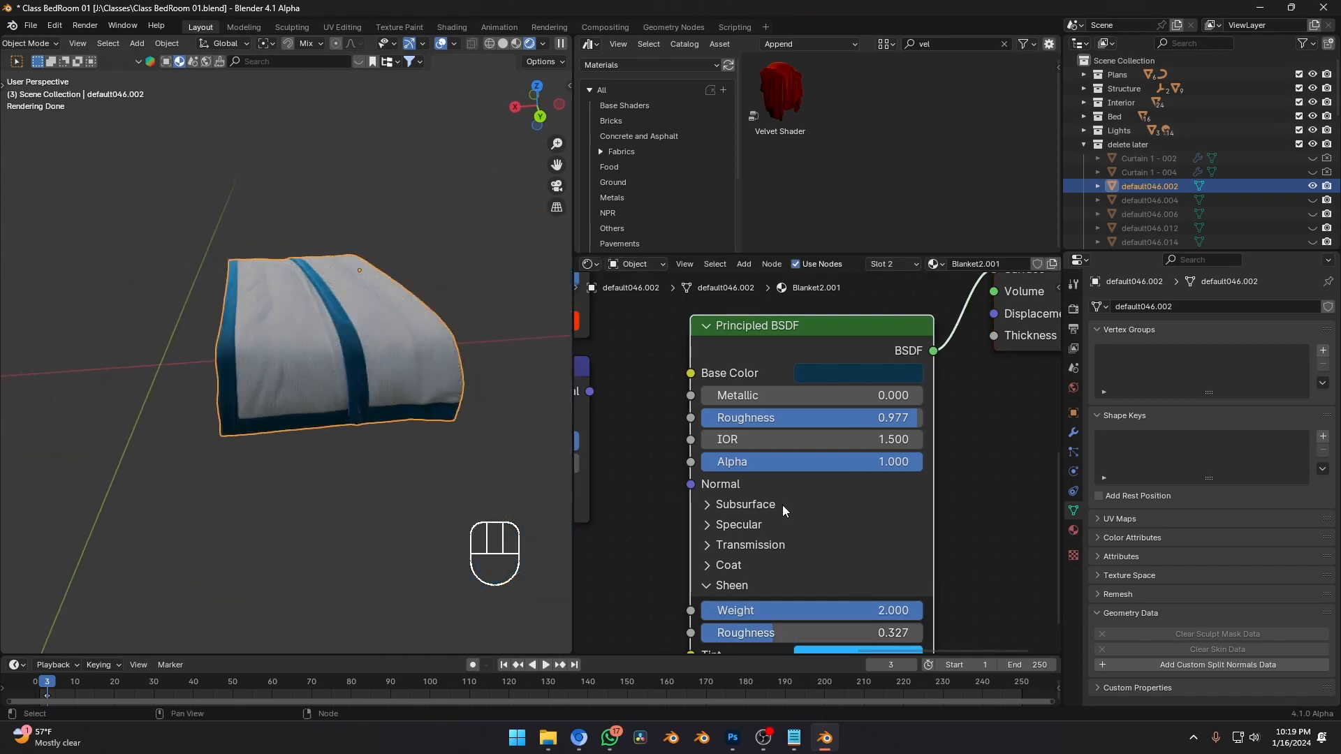
middle_drag(329, 343, 398, 331)
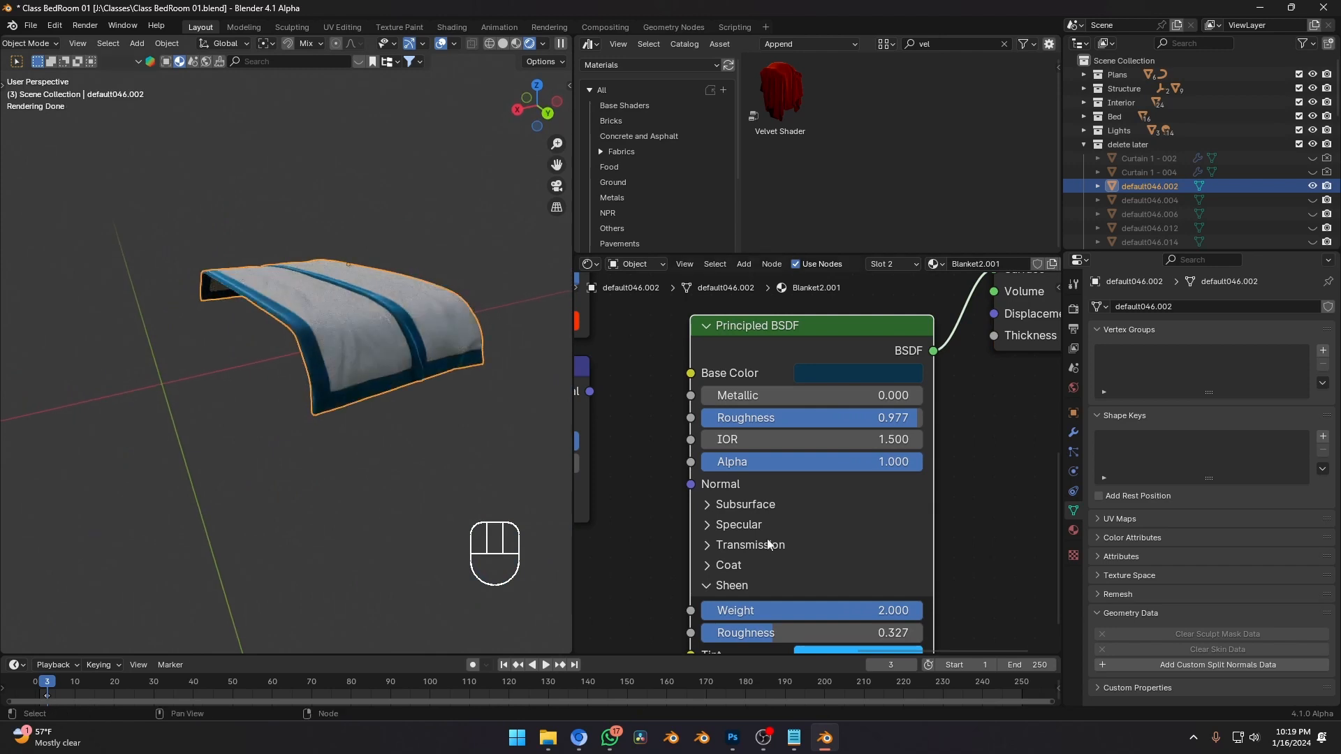
Darken the deep blue Base Color further to Value 0.021 and open the Sheen Tint's color picker.
scroll(881, 490, down, 2)
scroll(903, 464, up, 4)
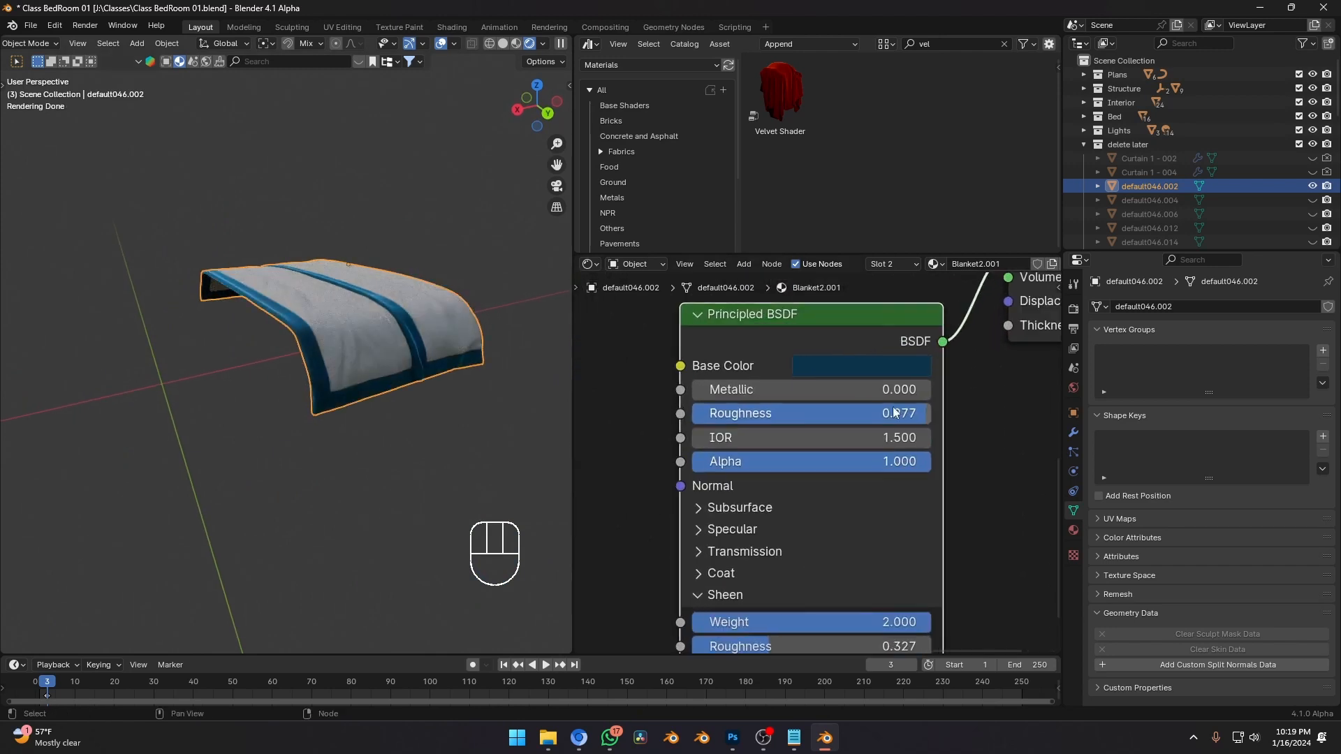
click(881, 381)
drag(1015, 511, 1014, 541)
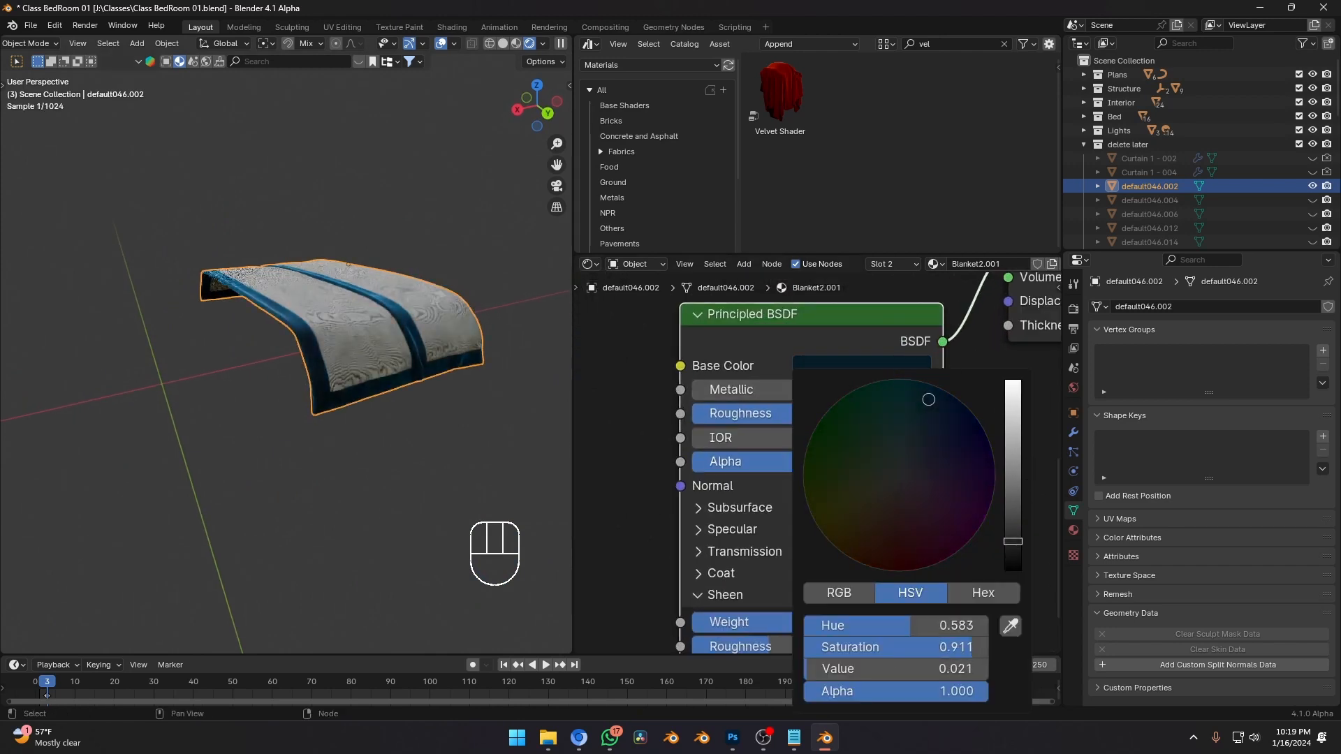
middle_drag(328, 409, 286, 394)
scroll(316, 394, up, 1)
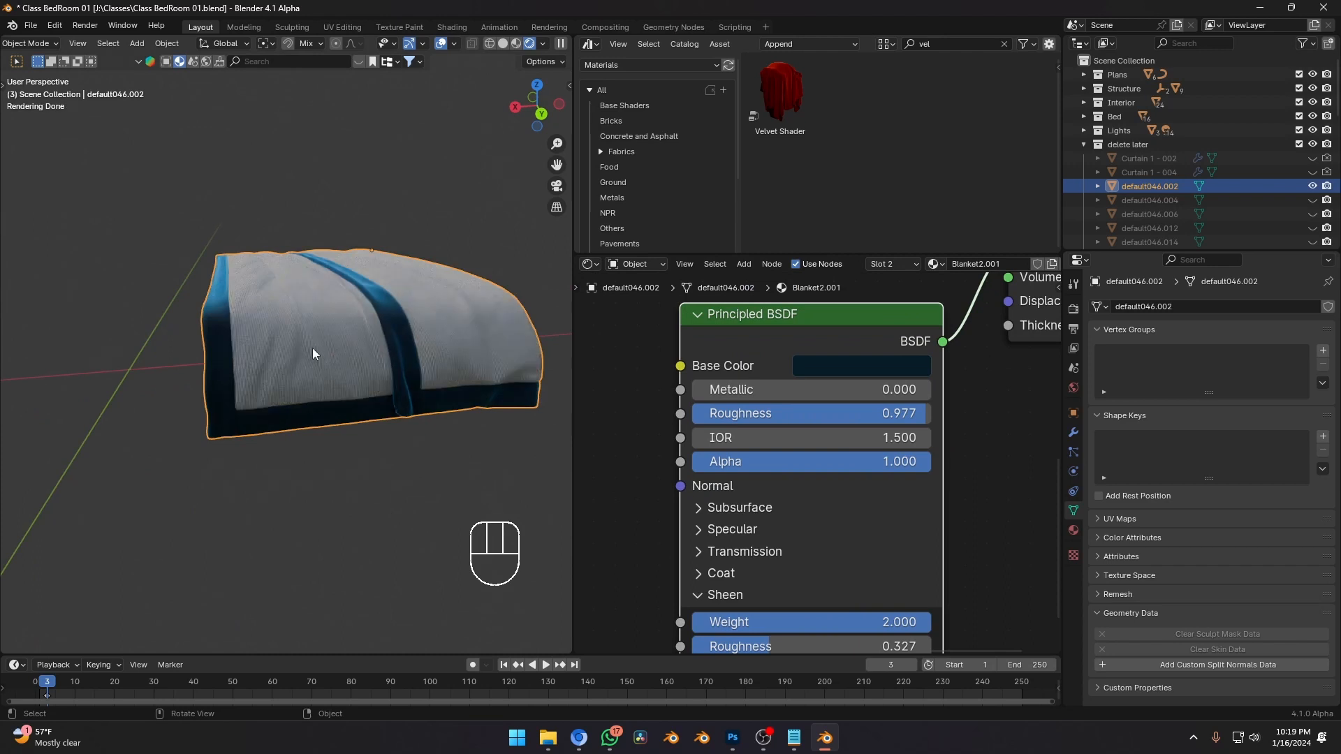
middle_drag(1045, 626, 1032, 511)
click(871, 563)
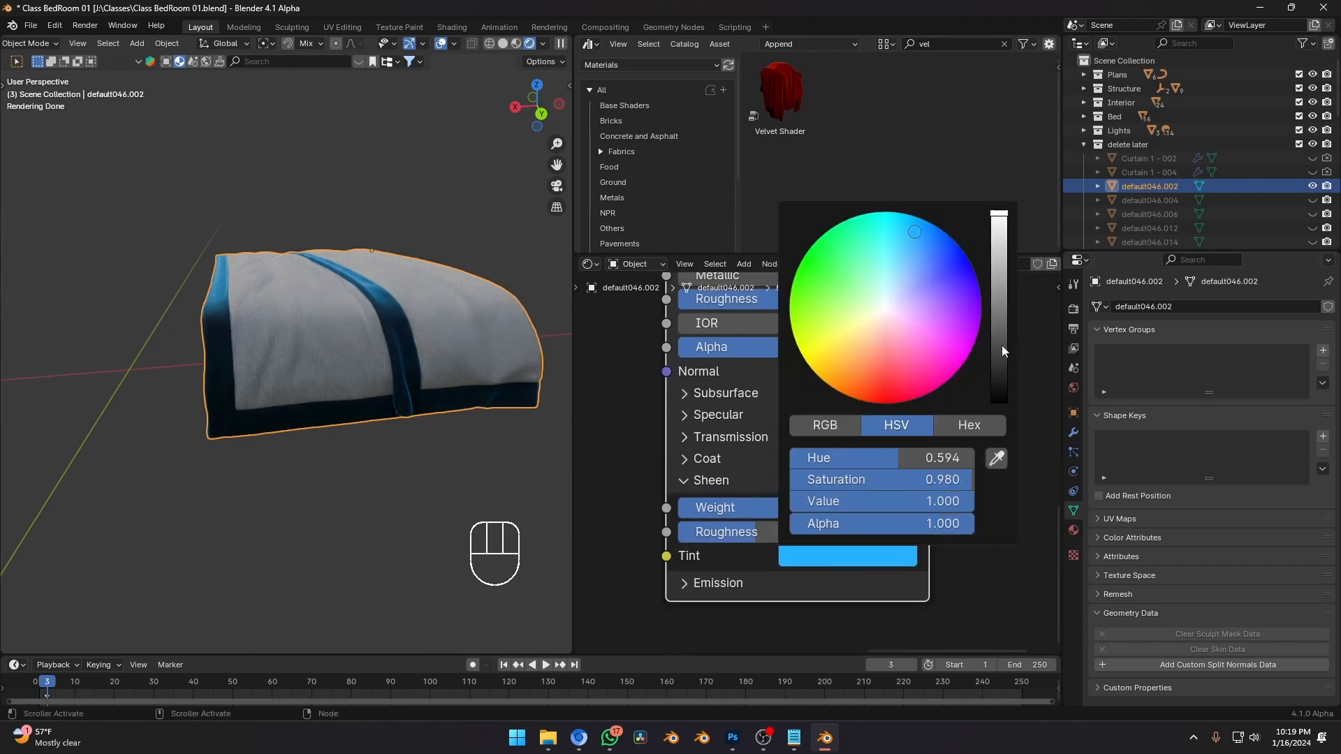
Add a Layer Weight node in the empty space below the Bump node.
middle_drag(630, 525, 760, 506)
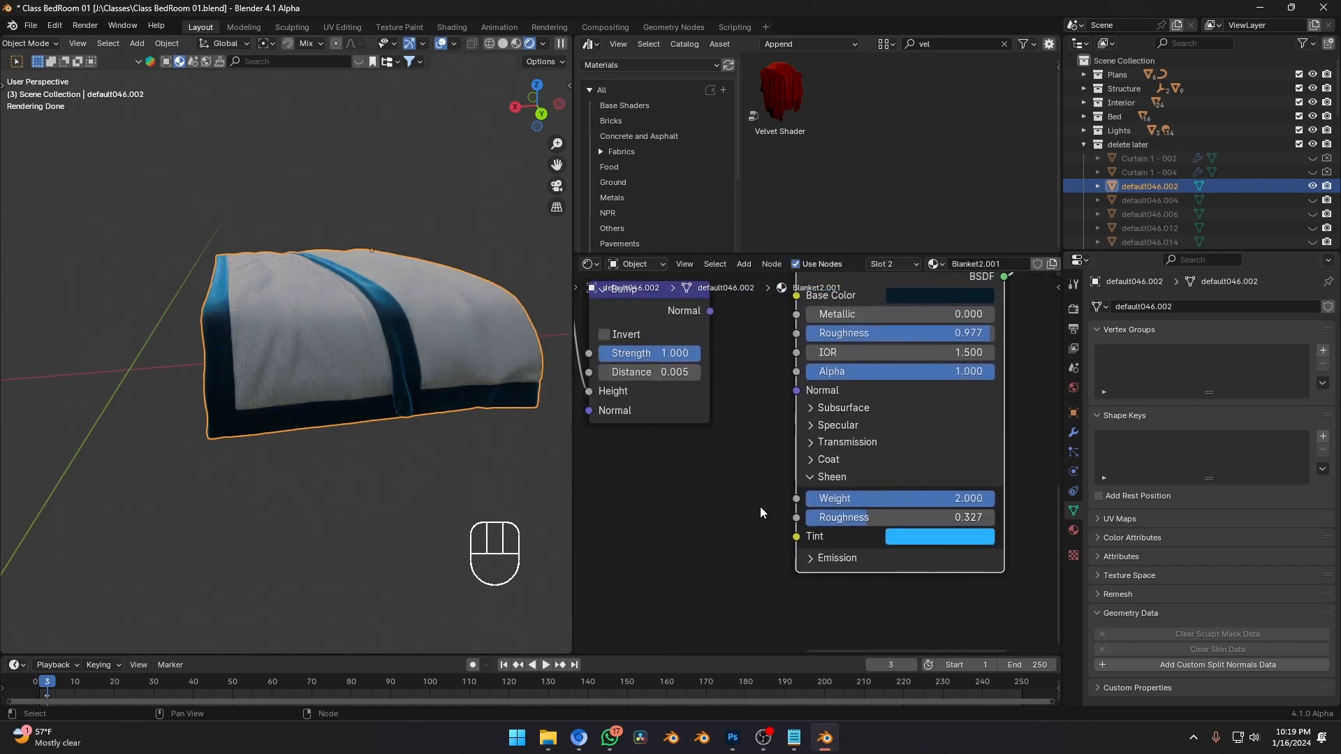
middle_drag(731, 553, 799, 500)
key(shift+a)
text(layer)
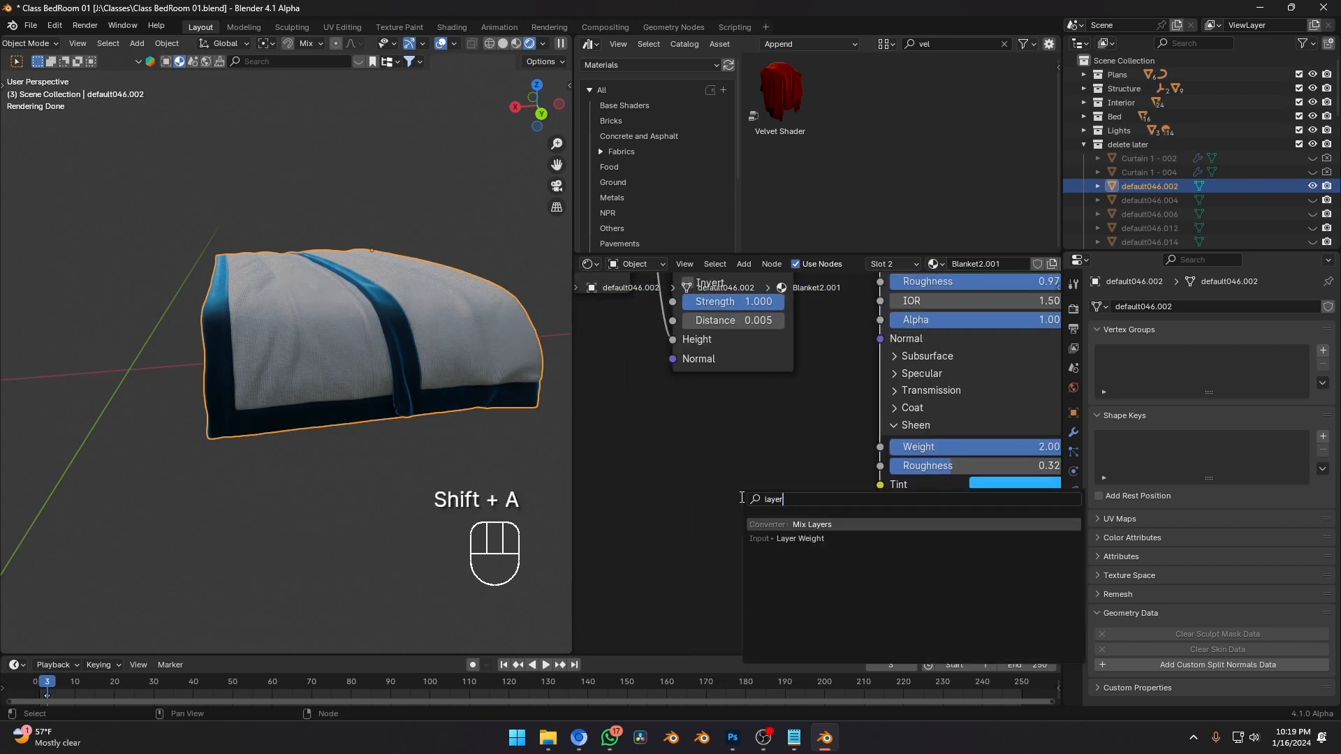
click(780, 539)
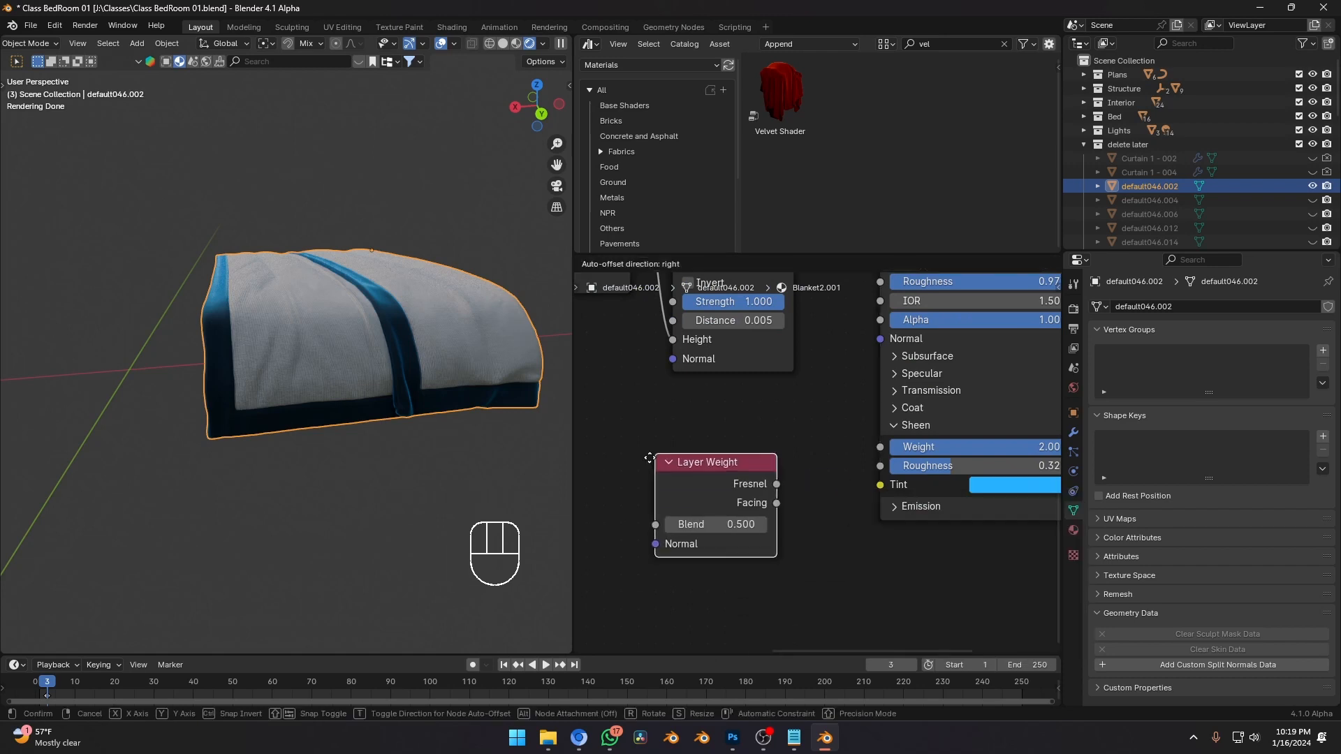
click(648, 459)
Preview the Layer Weight's Fresnel output on the blanket trim and set its Blend to 0.300.
ctrl+shift+click(739, 488)
scroll(325, 363, up, 3)
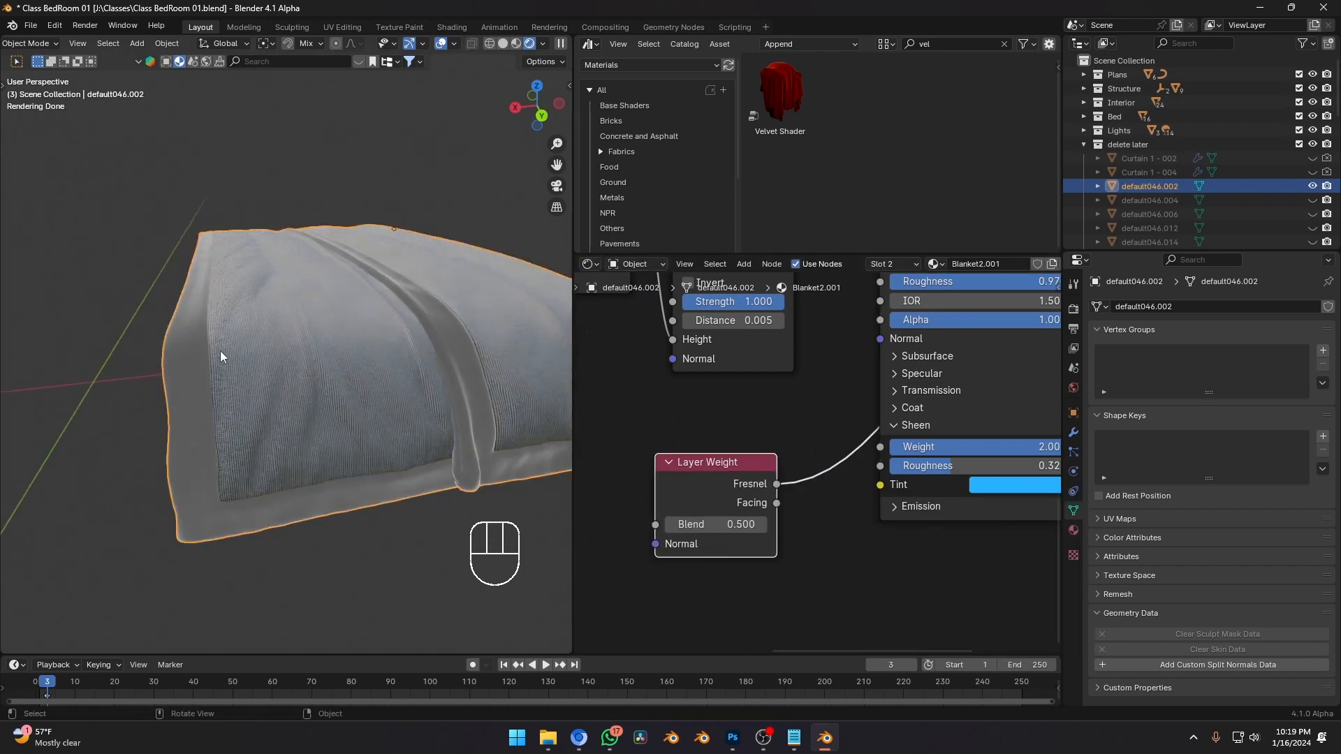
scroll(743, 524, up, 1)
shift+drag(741, 527, 672, 526)
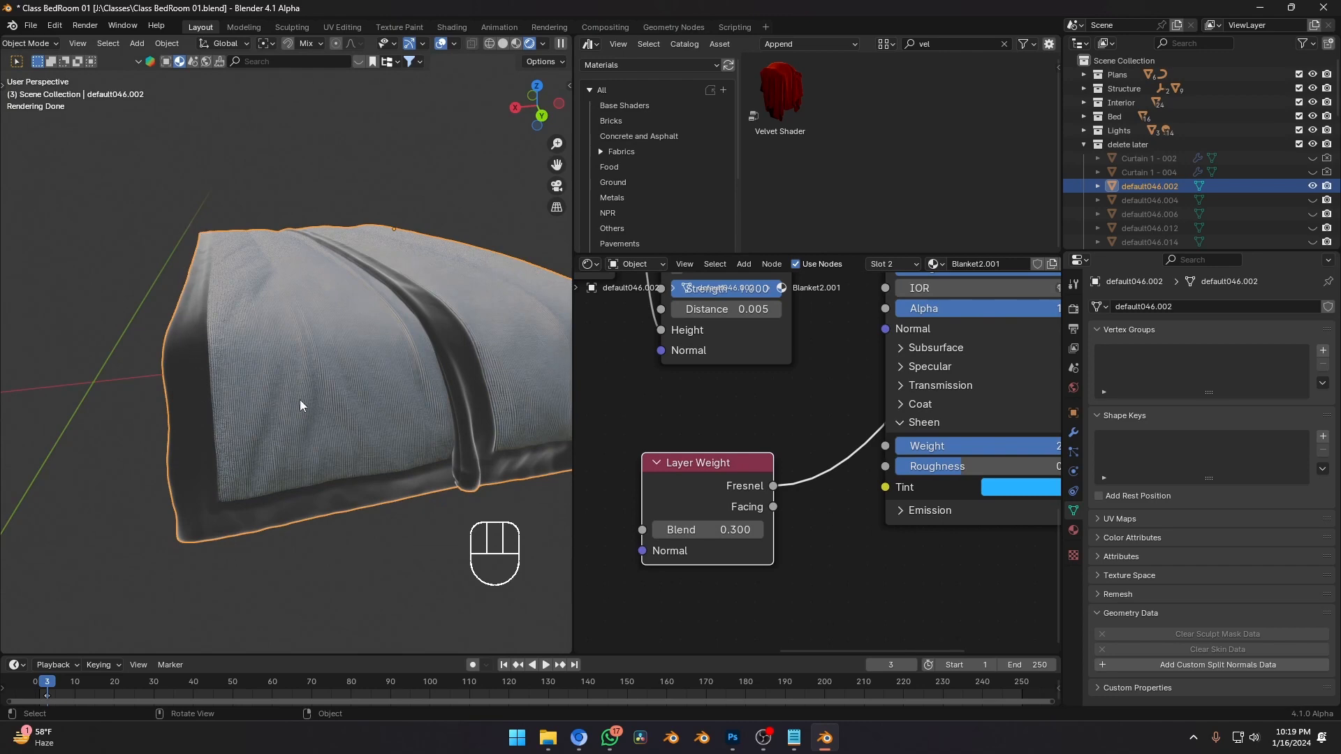
Move the Layer Weight node farther away from the Principled BSDF to make room between them.
middle_drag(651, 466, 875, 439)
scroll(874, 438, down, 2)
drag(874, 438, 657, 432)
scroll(752, 430, down, 1)
scroll(675, 454, up, 1)
middle_drag(790, 461, 742, 421)
Try the Layer Weight with Blend 0.140 and its Facing output in the preview, and undo both changes.
ctrl+shift+click(627, 446)
shift+drag(713, 449, 690, 449)
ctrl+shift+click(732, 426)
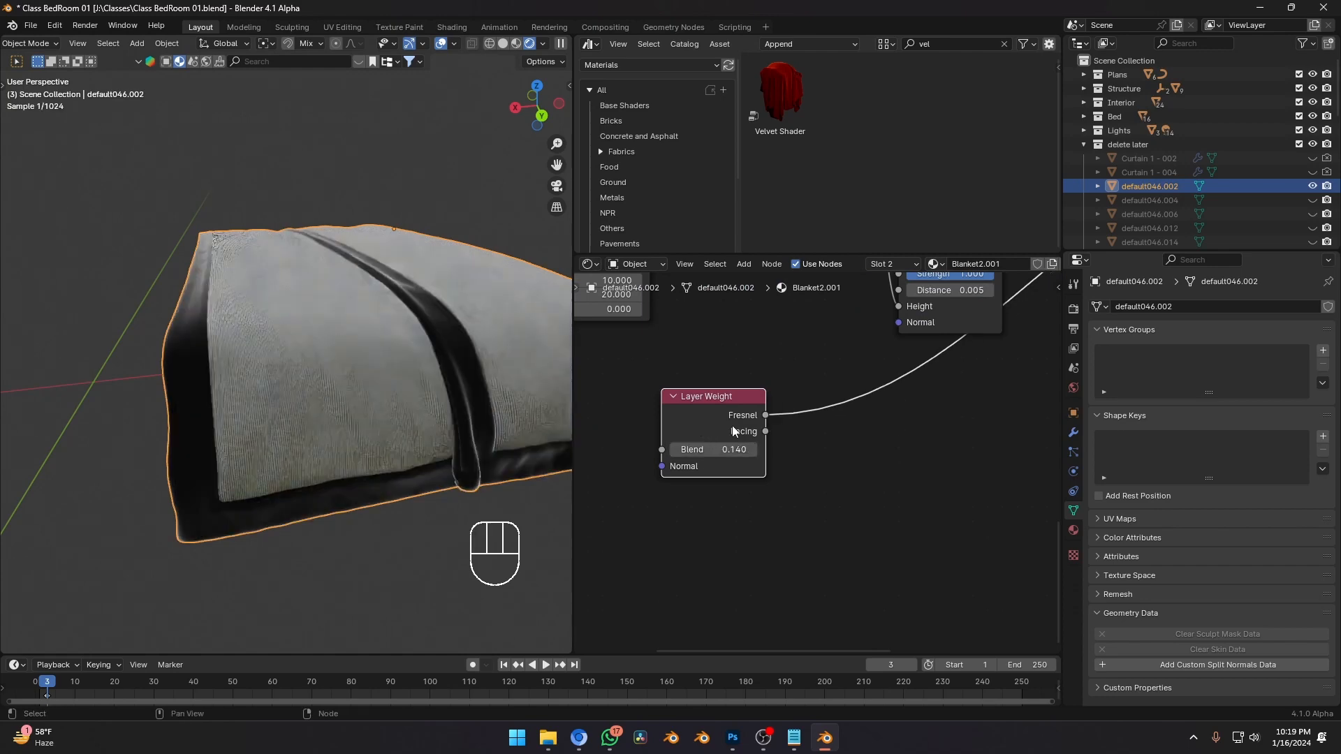
key(ctrl+z)
key(ctrl+z)
key(ctrl+z)
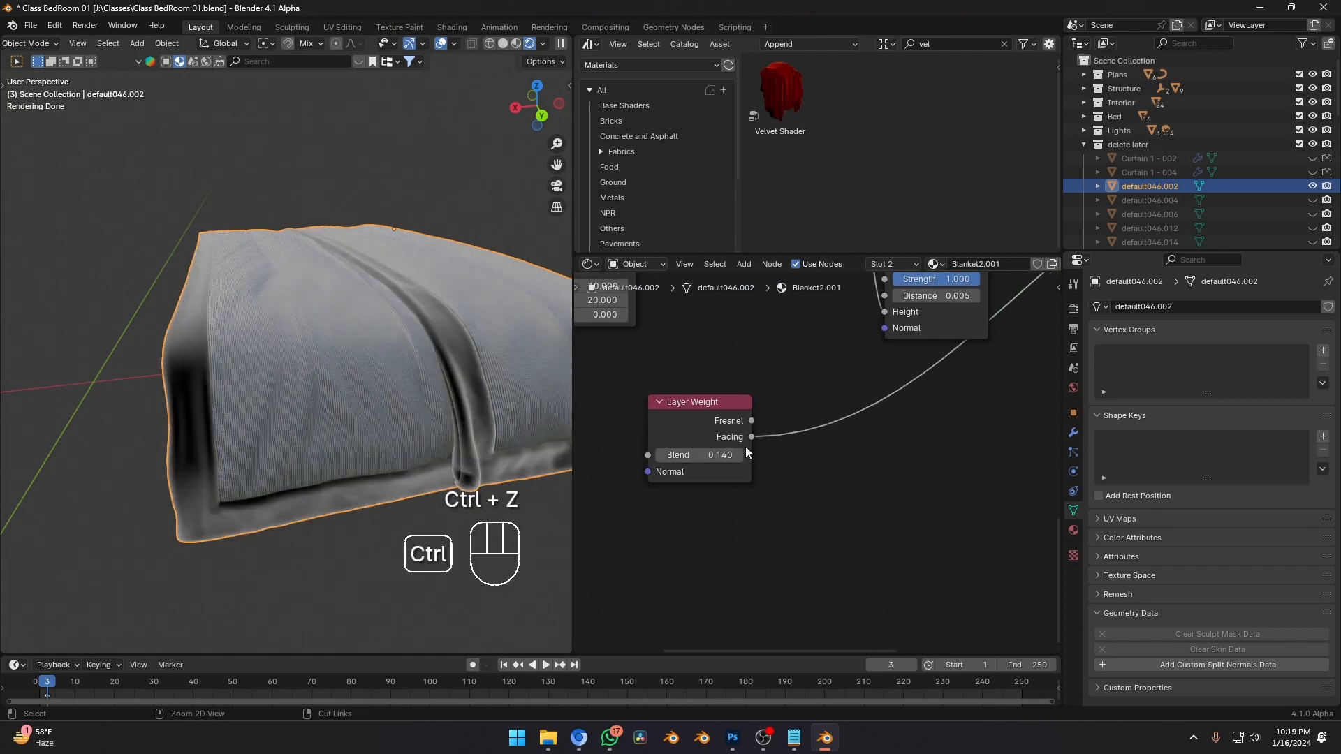
key(ctrl+z)
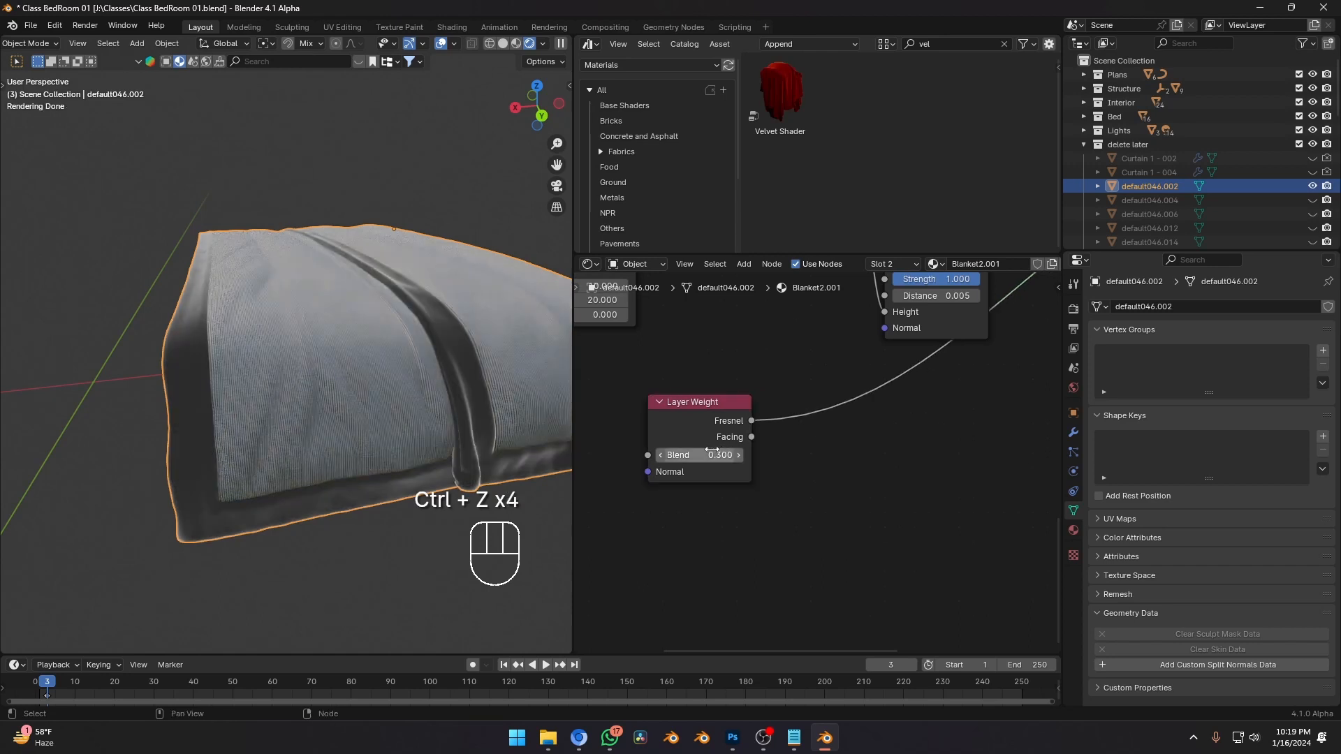
Set the Layer Weight's Blend to 0.200.
click(693, 451)
text(.2)
key(Return)
Add a Color Ramp driven by the Layer Weight's Fresnel output and preview its color on the trim.
middle_drag(790, 472, 745, 483)
scroll(744, 483, up, 1)
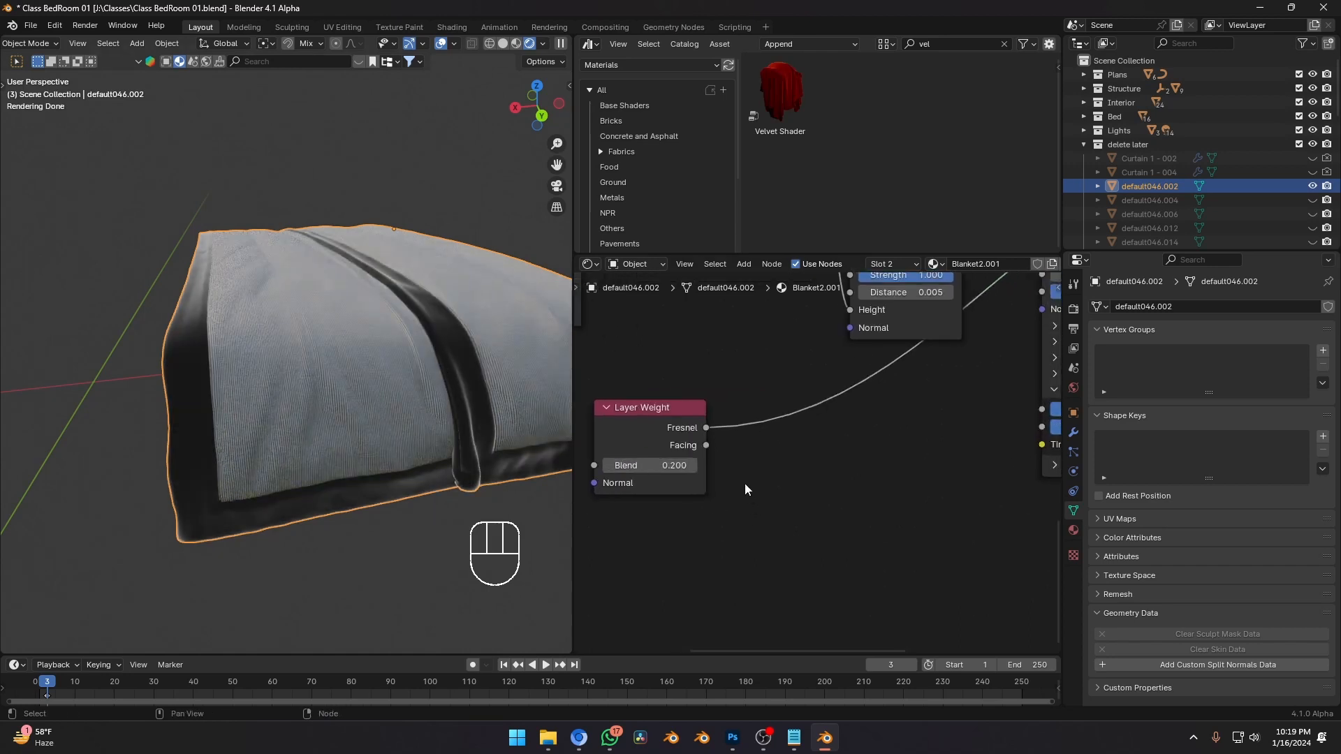
drag(699, 423, 782, 459)
text(colora)
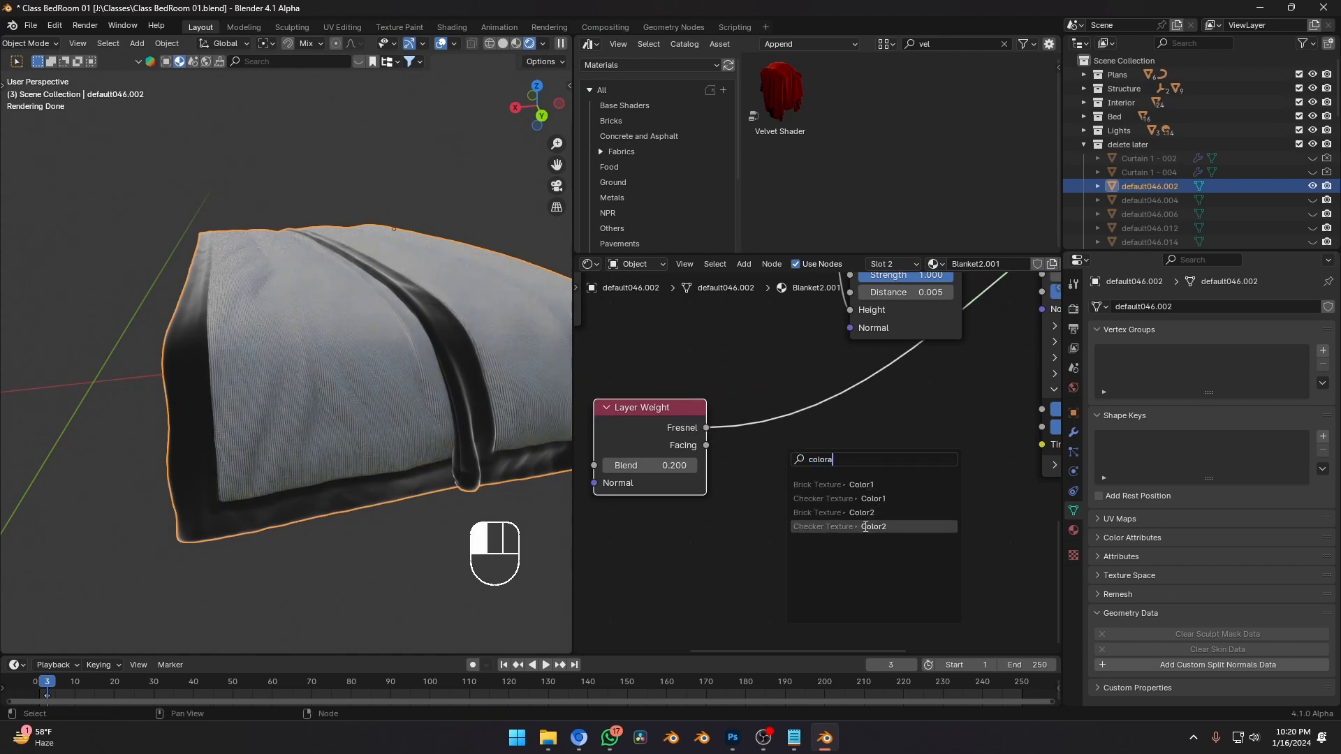
key(BackSpace)
text(ramp)
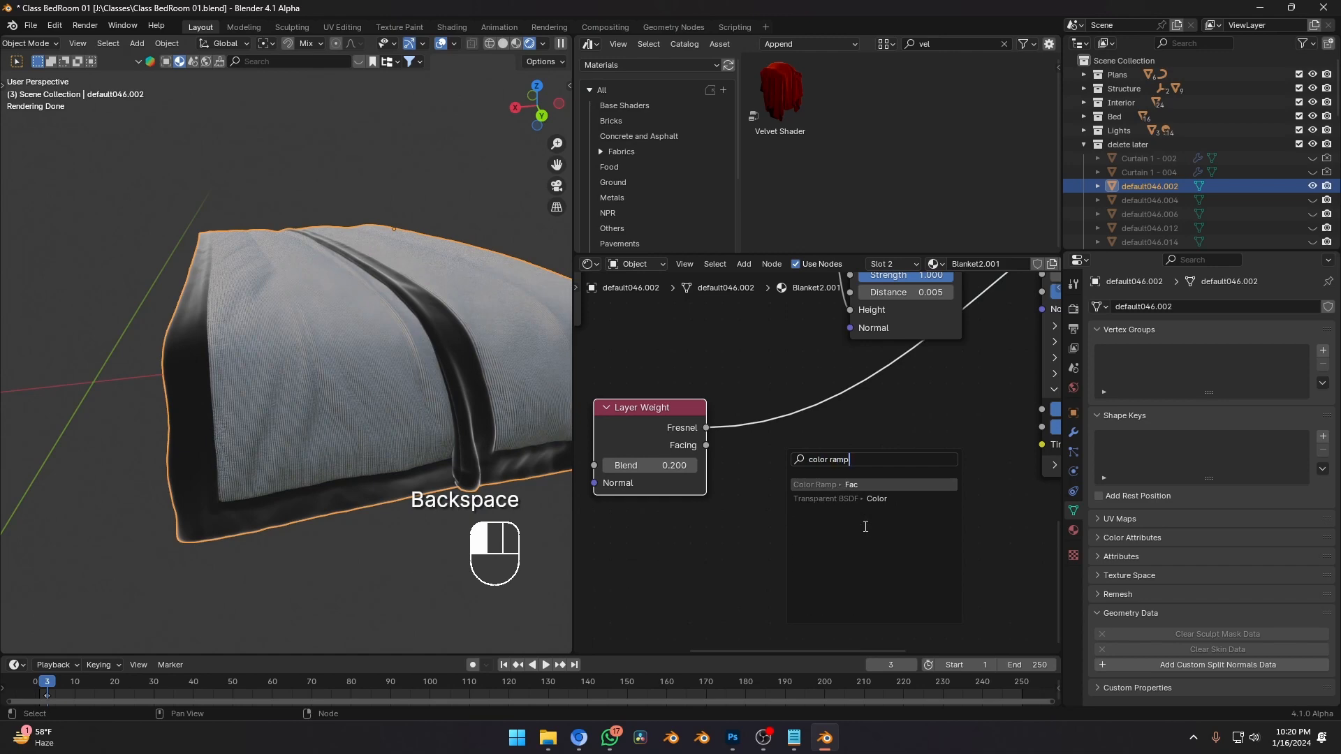
click(849, 484)
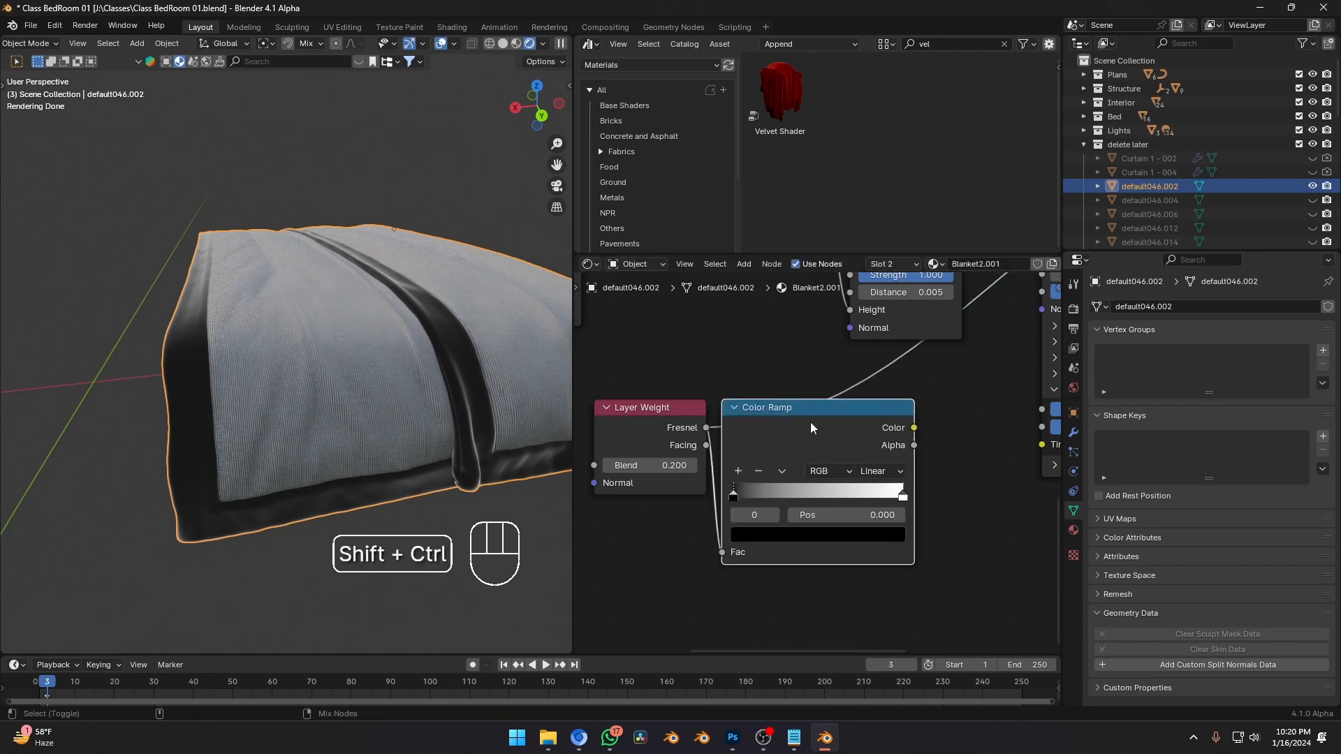
Nudge the Color Ramp's black stop slightly inward and move its white stop to position 0.595.
scroll(863, 434, up, 2)
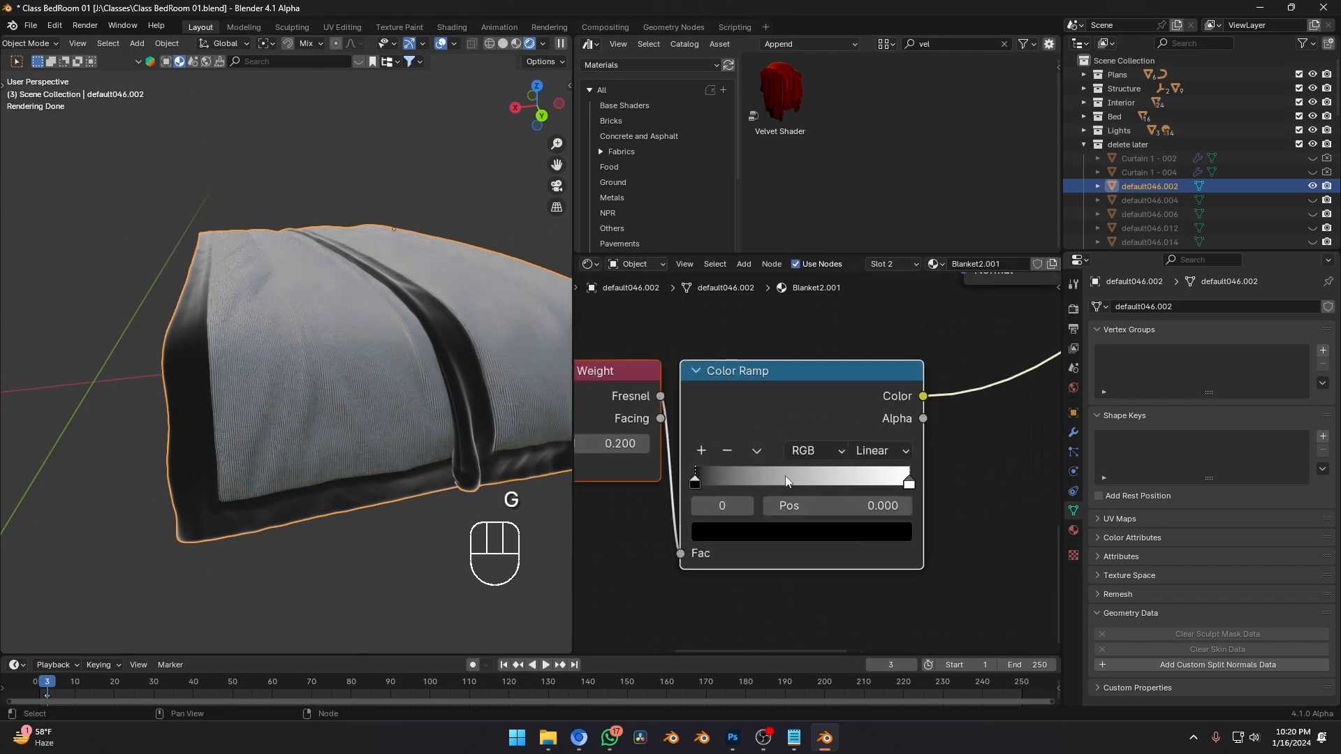
drag(686, 491, 693, 491)
drag(911, 494, 823, 487)
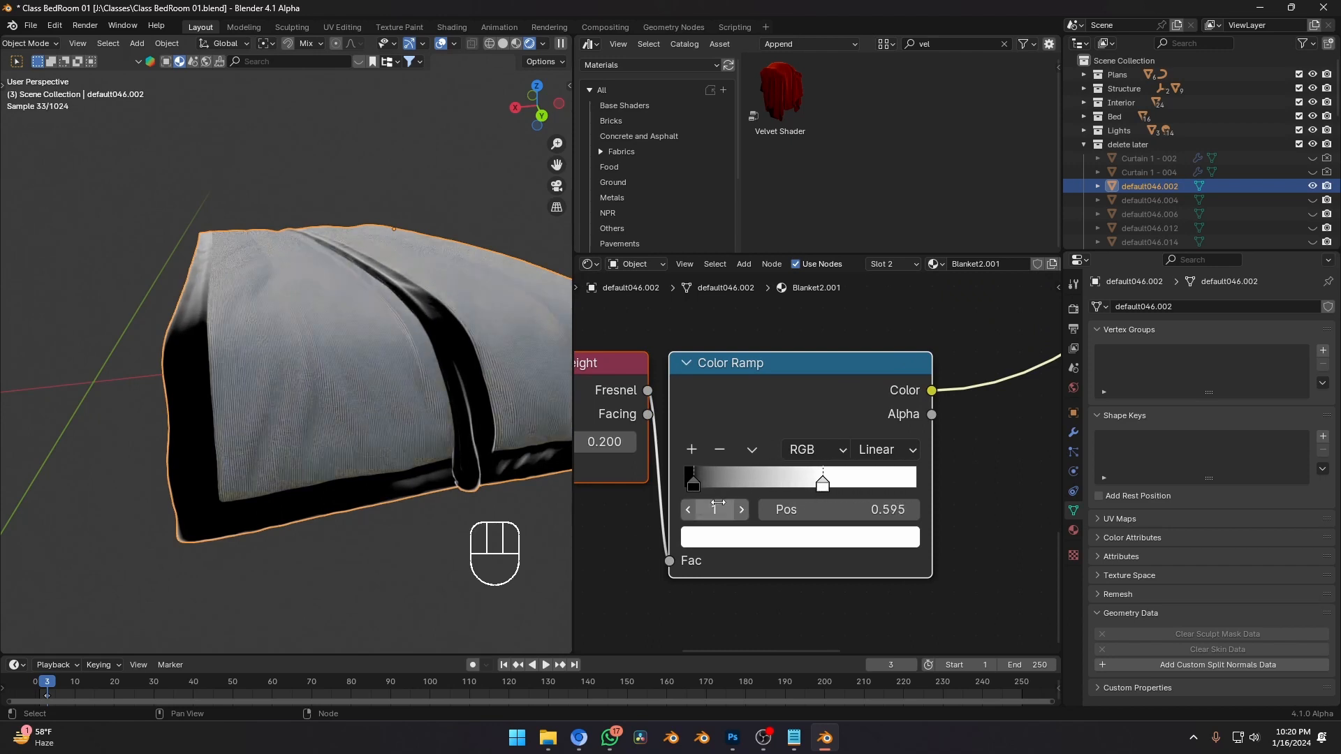
Try a pure blue color on the Color Ramp's white stop and undo it.
scroll(822, 485, up, 1)
click(707, 544)
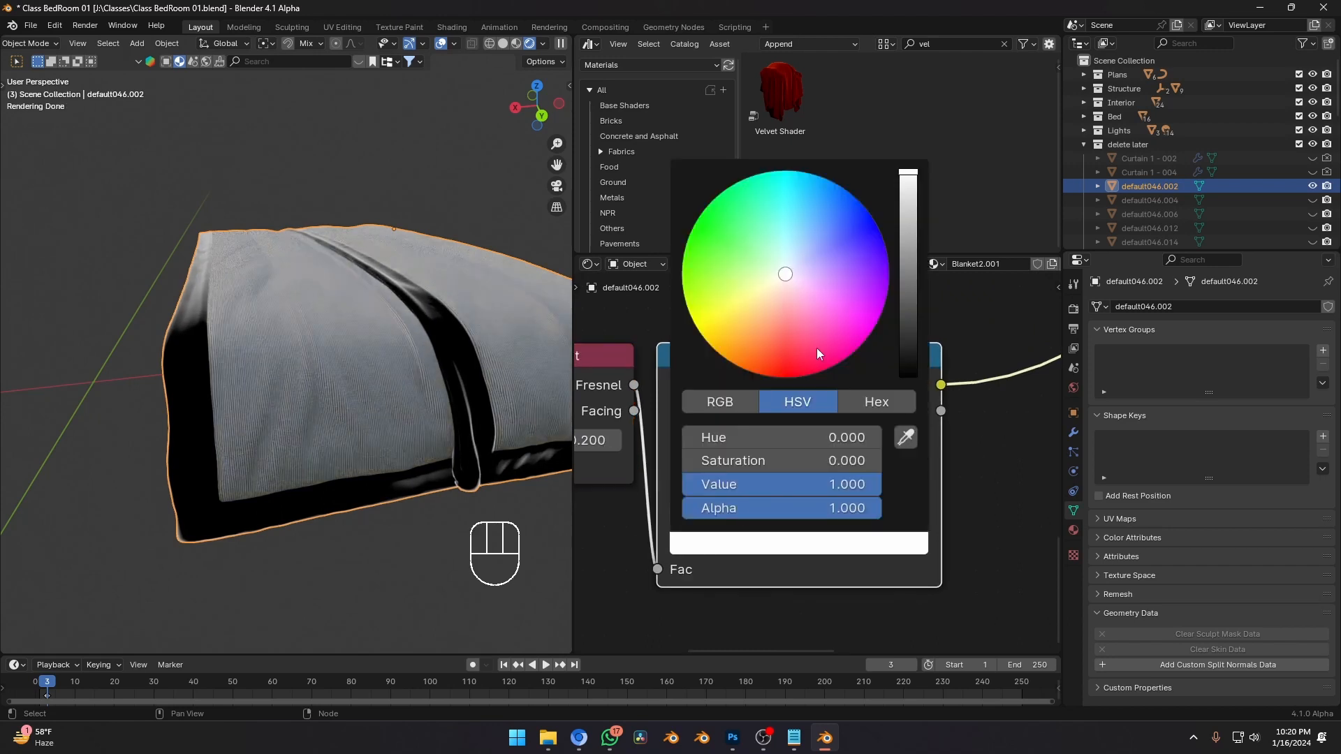
drag(801, 275, 873, 220)
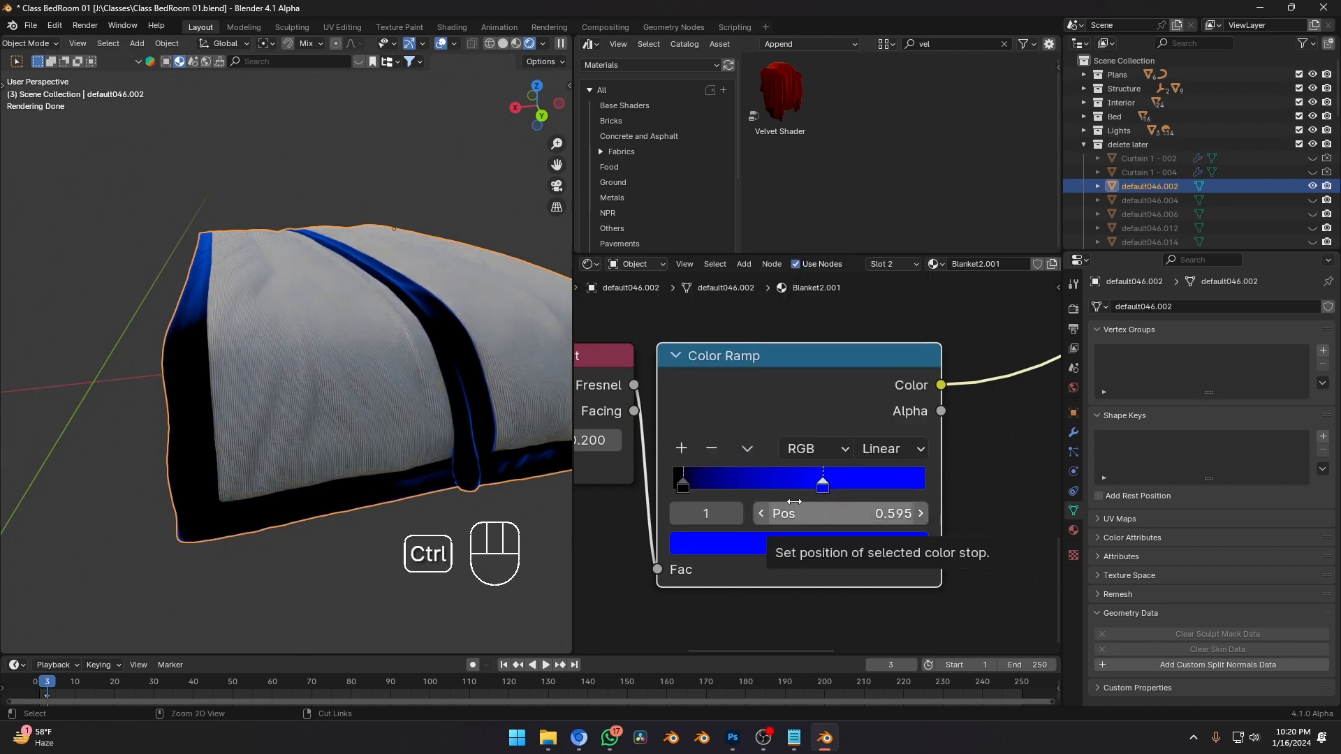
key(ctrl+z)
Color the Color Ramp's black stop pure blue and its white stop pure red.
click(683, 486)
click(712, 543)
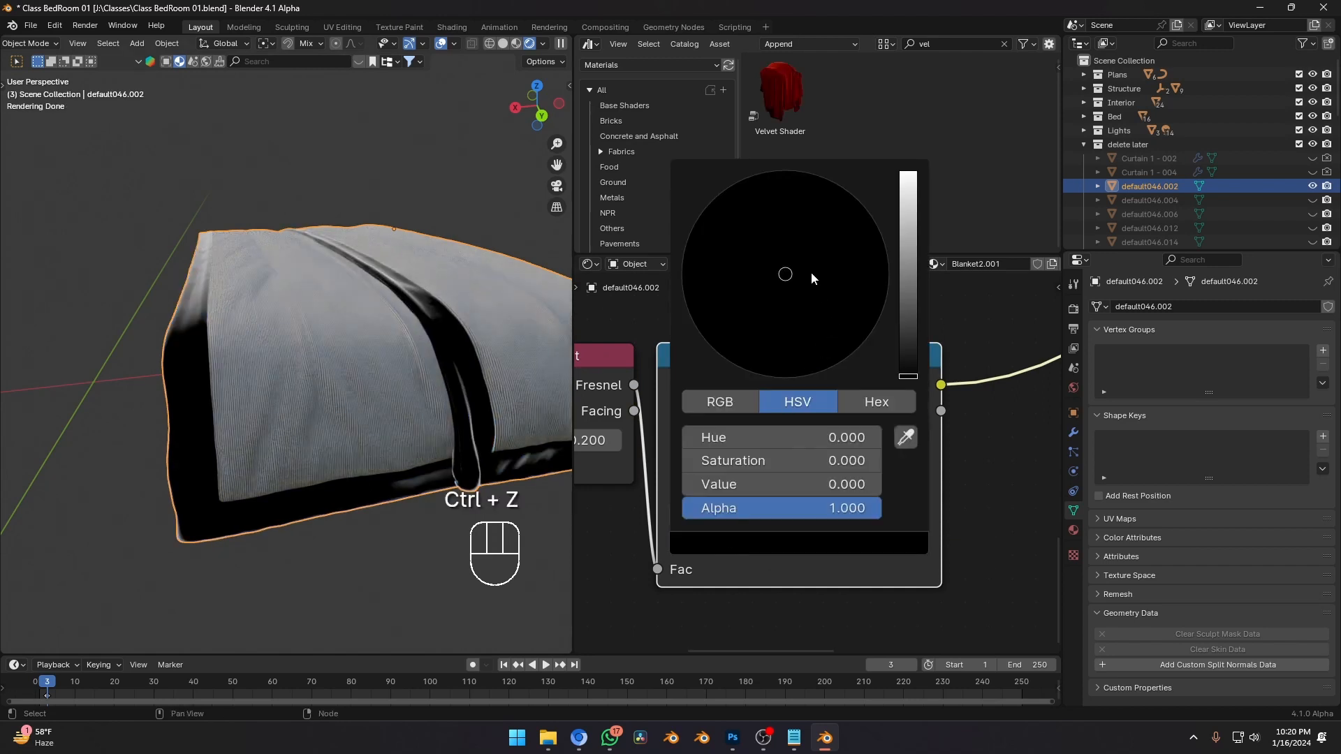
click(758, 542)
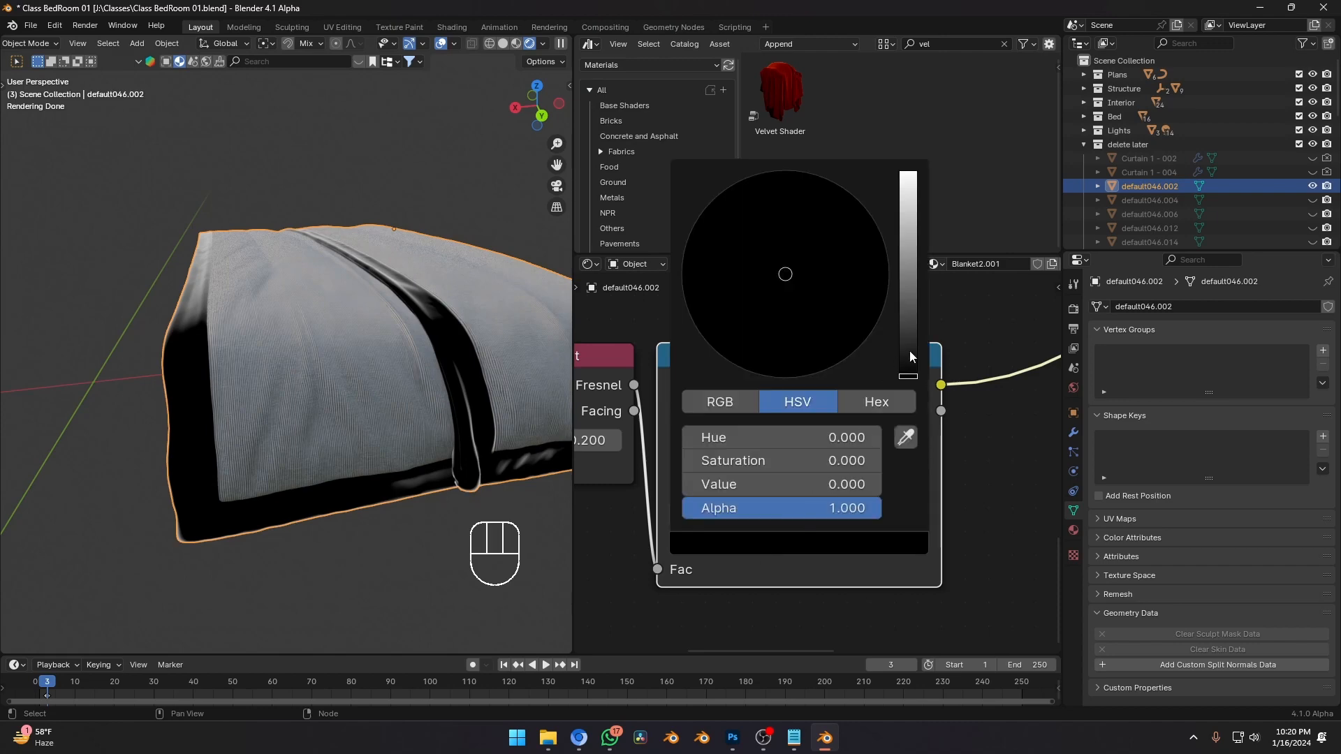
drag(909, 356, 869, 213)
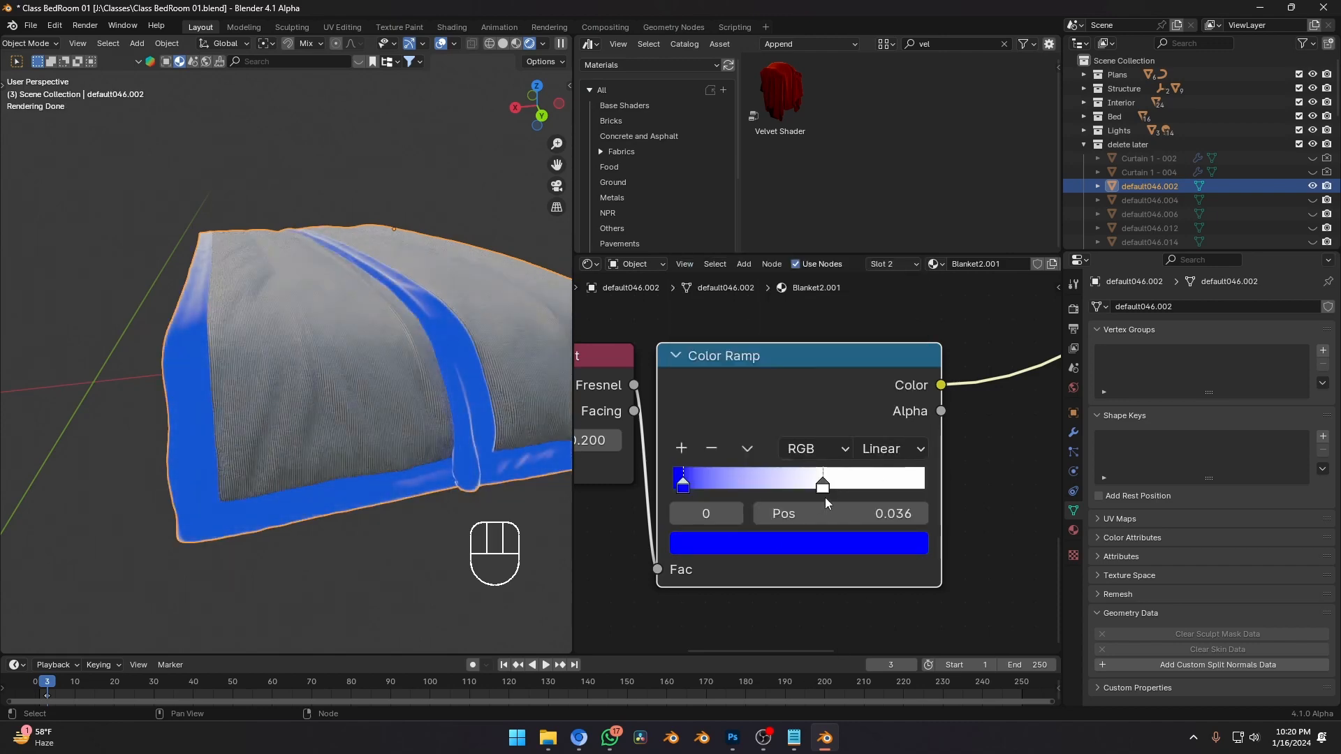
click(823, 485)
click(818, 543)
drag(786, 329, 786, 379)
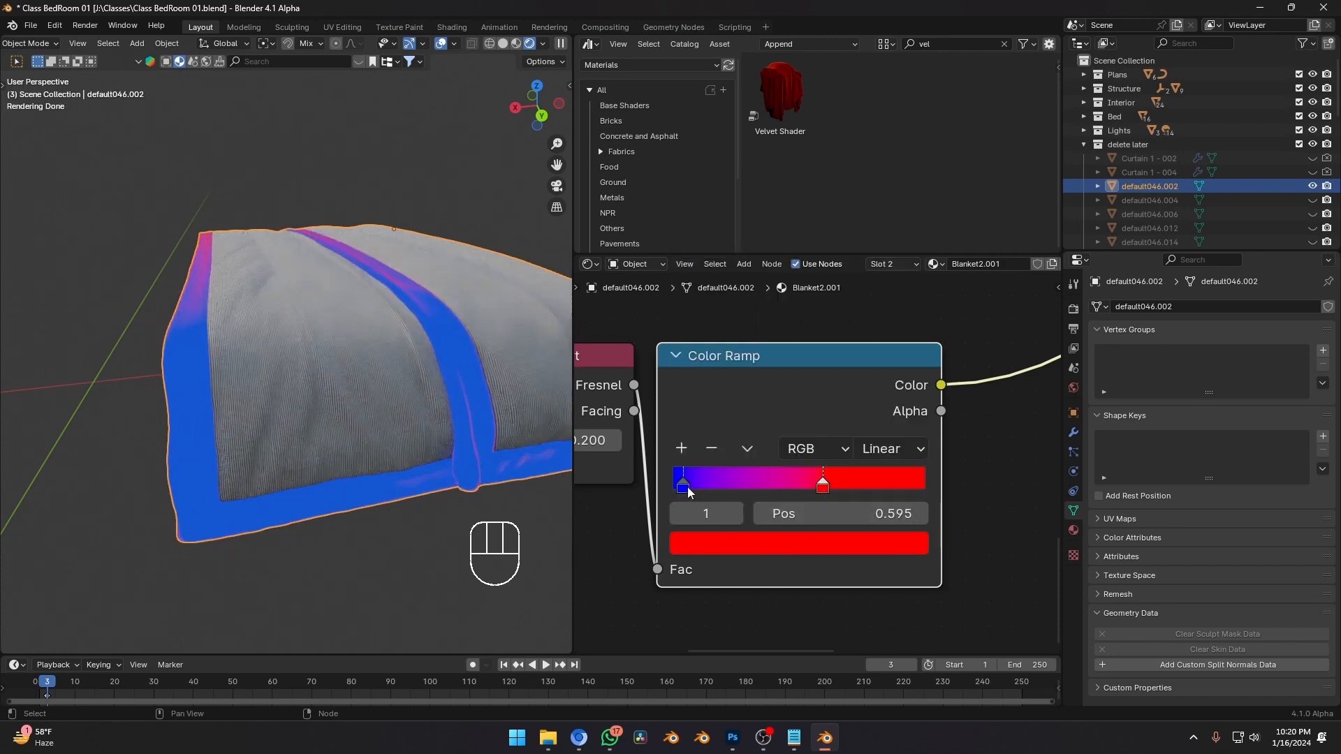
Move the Color Ramp's blue stop to position 0.000 and its red stop to 0.355.
drag(687, 488, 683, 488)
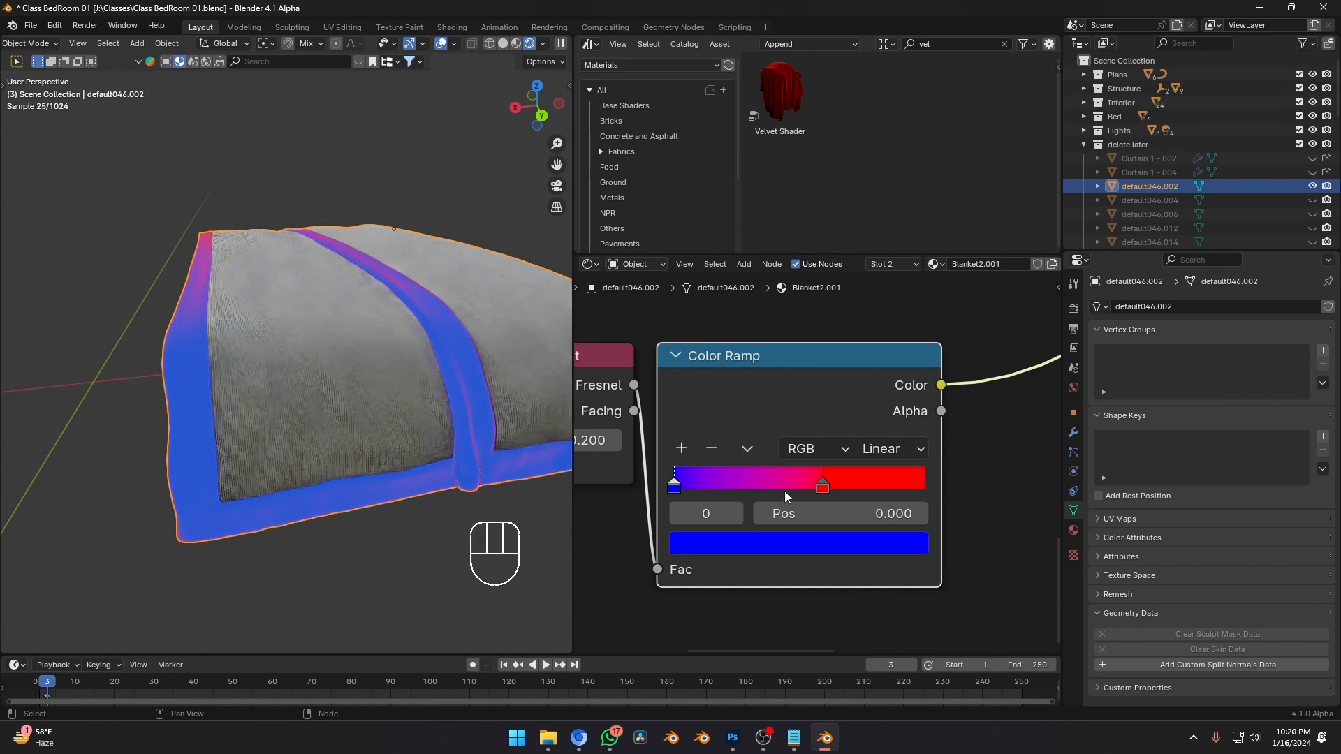
drag(821, 488, 764, 491)
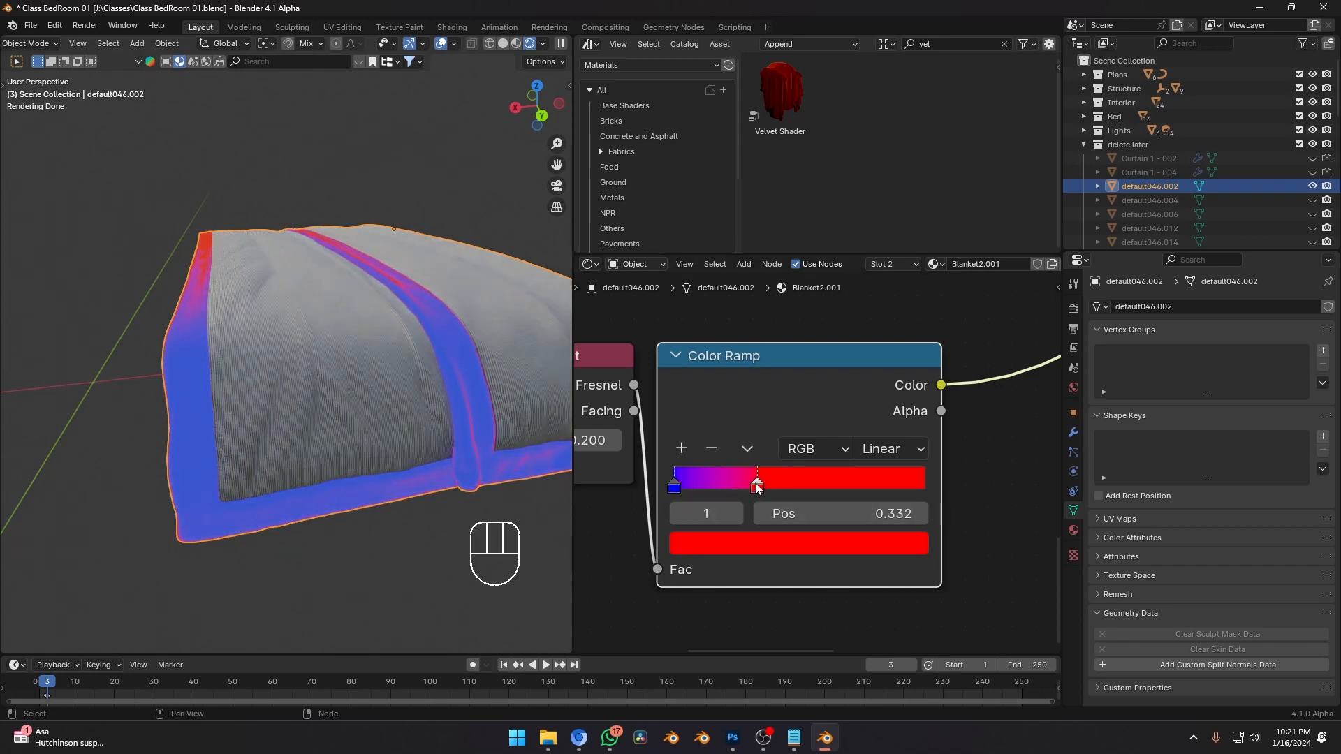
drag(757, 486, 763, 488)
Move the Layer Weight and Color Ramp nodes together closer to the Principled BSDF.
scroll(814, 472, down, 8)
middle_drag(916, 442, 933, 465)
scroll(832, 397, down, 1)
drag(831, 392, 688, 535)
middle_drag(903, 465, 836, 469)
key(g)
click(900, 467)
Try linking the Color Ramp's Color to the Sheen Tint, cut that link, and preview the Principled BSDF on the trim.
scroll(907, 467, up, 2)
middle_drag(953, 467, 807, 437)
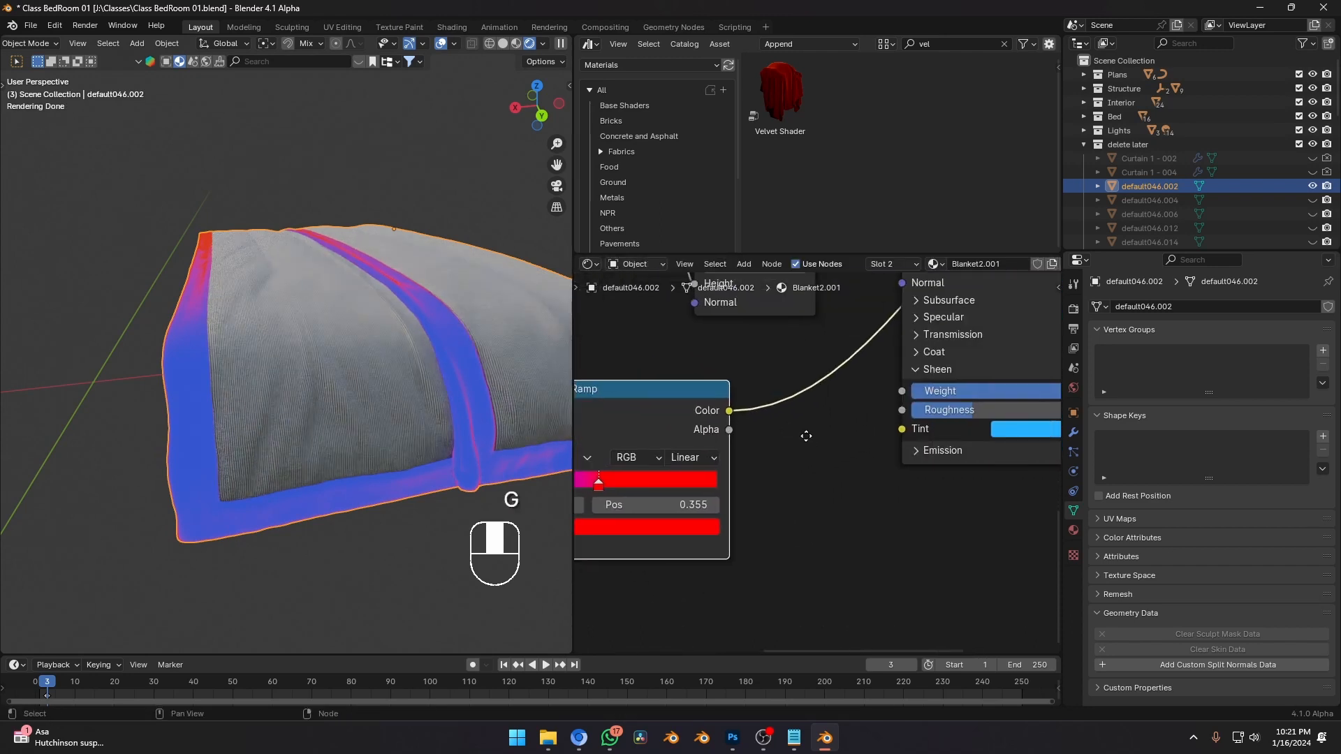
scroll(807, 439, up, 1)
drag(714, 402, 915, 423)
scroll(768, 467, down, 1)
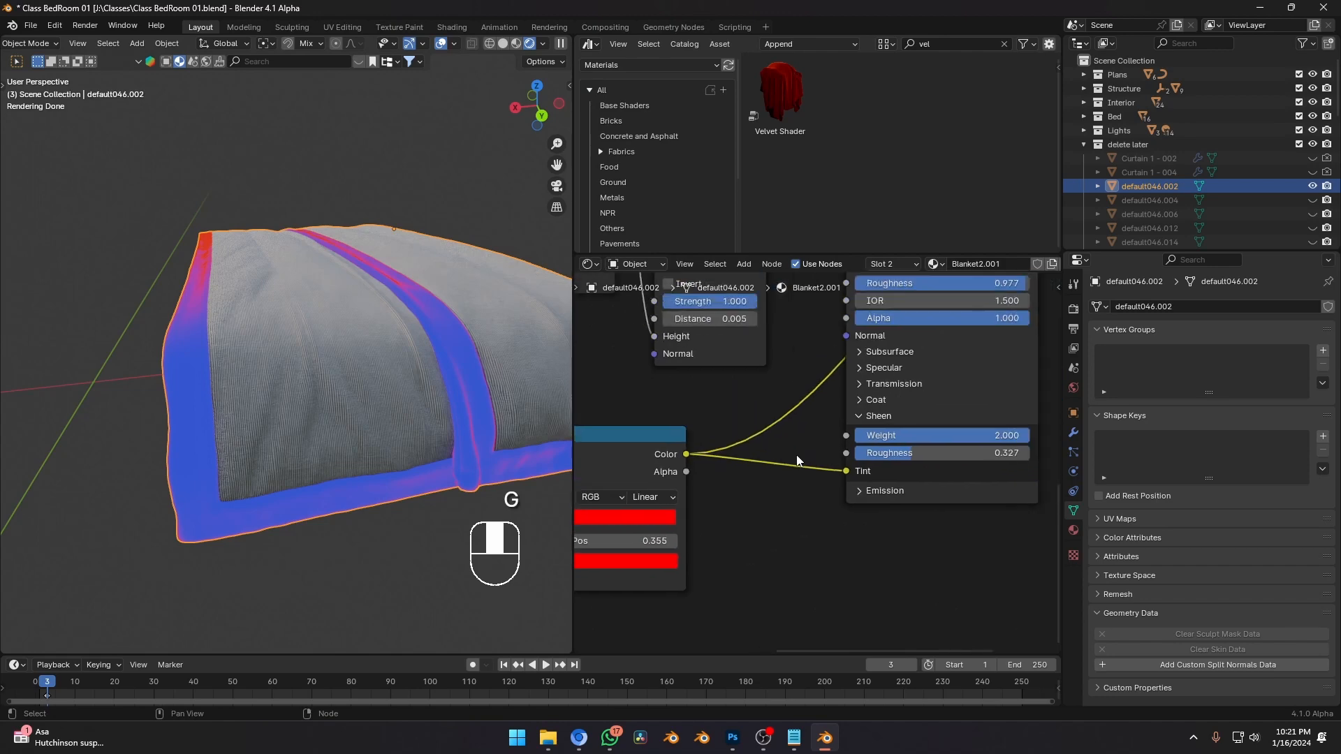
ctrl+right_drag(816, 449, 814, 489)
middle_drag(872, 411, 810, 483)
ctrl+shift+click(874, 295)
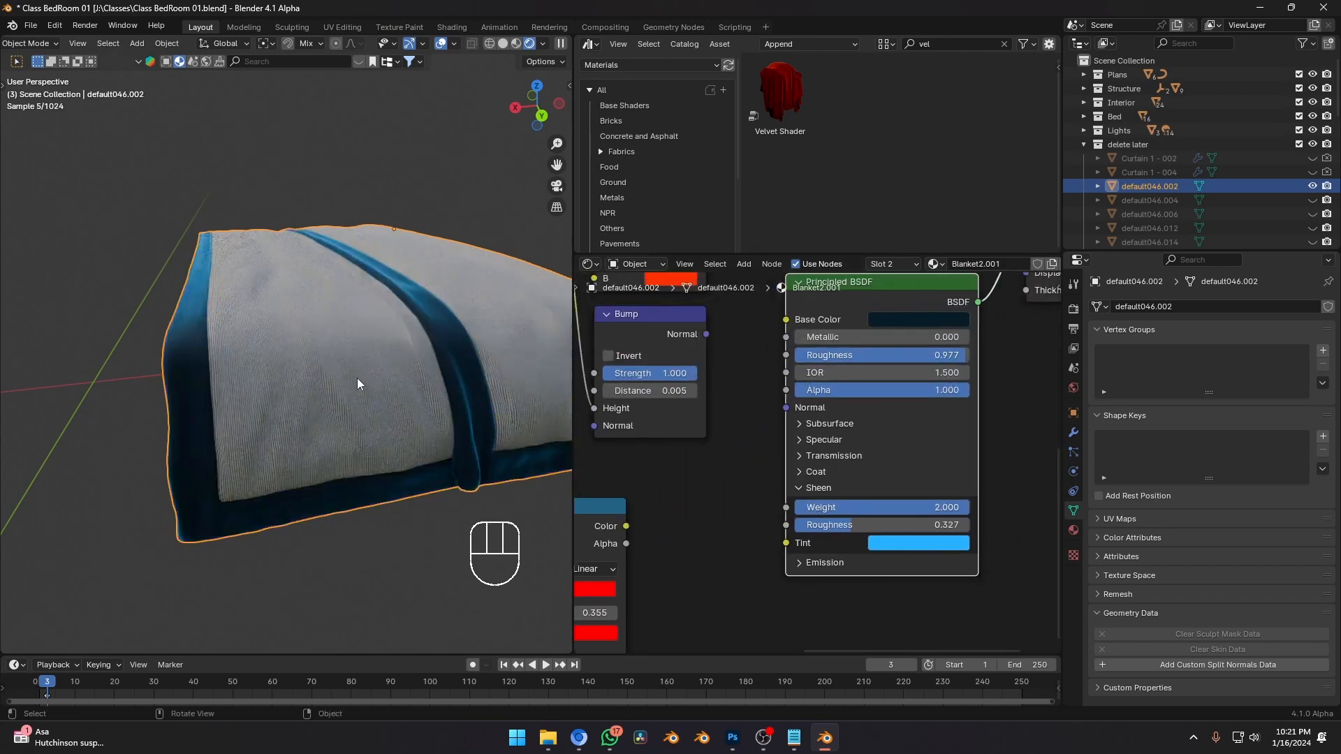
Link the Color Ramp's Color output to the Principled BSDF's Sheen Tint.
scroll(692, 535, up, 1)
middle_drag(739, 535, 816, 479)
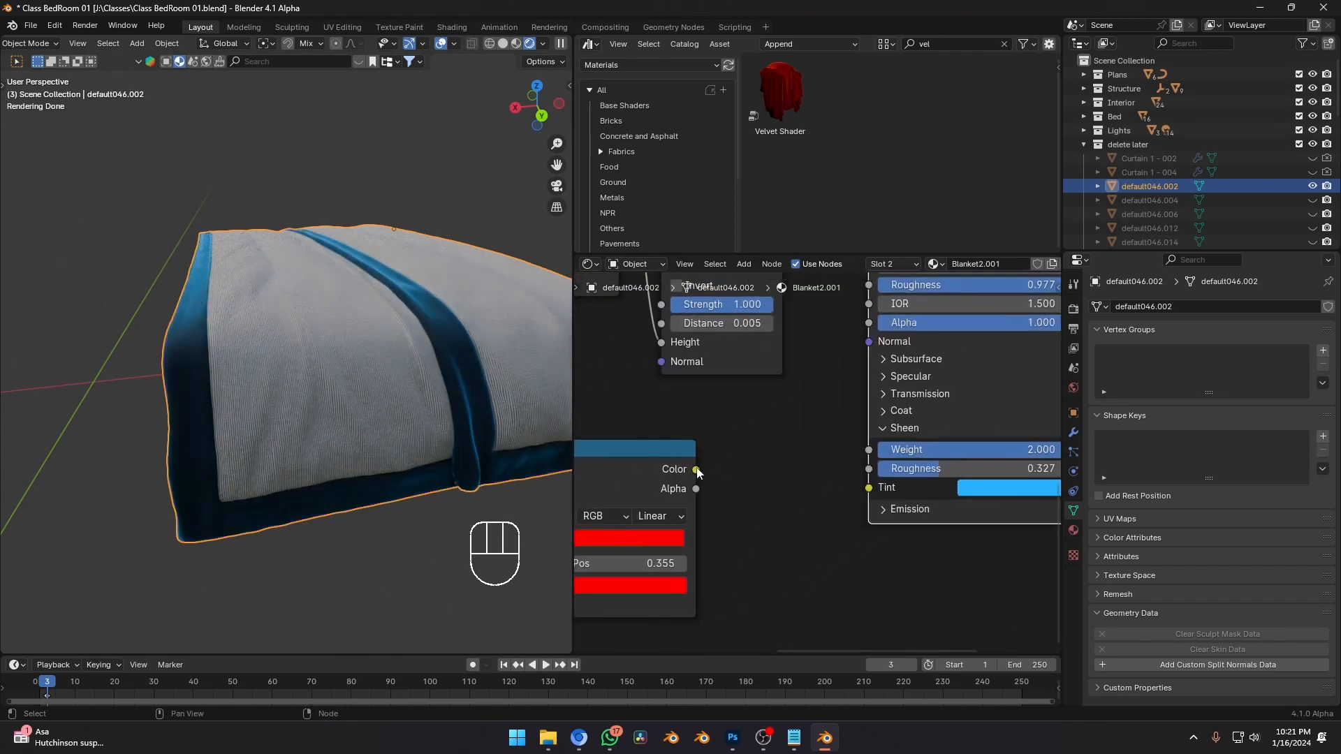
drag(698, 470, 879, 496)
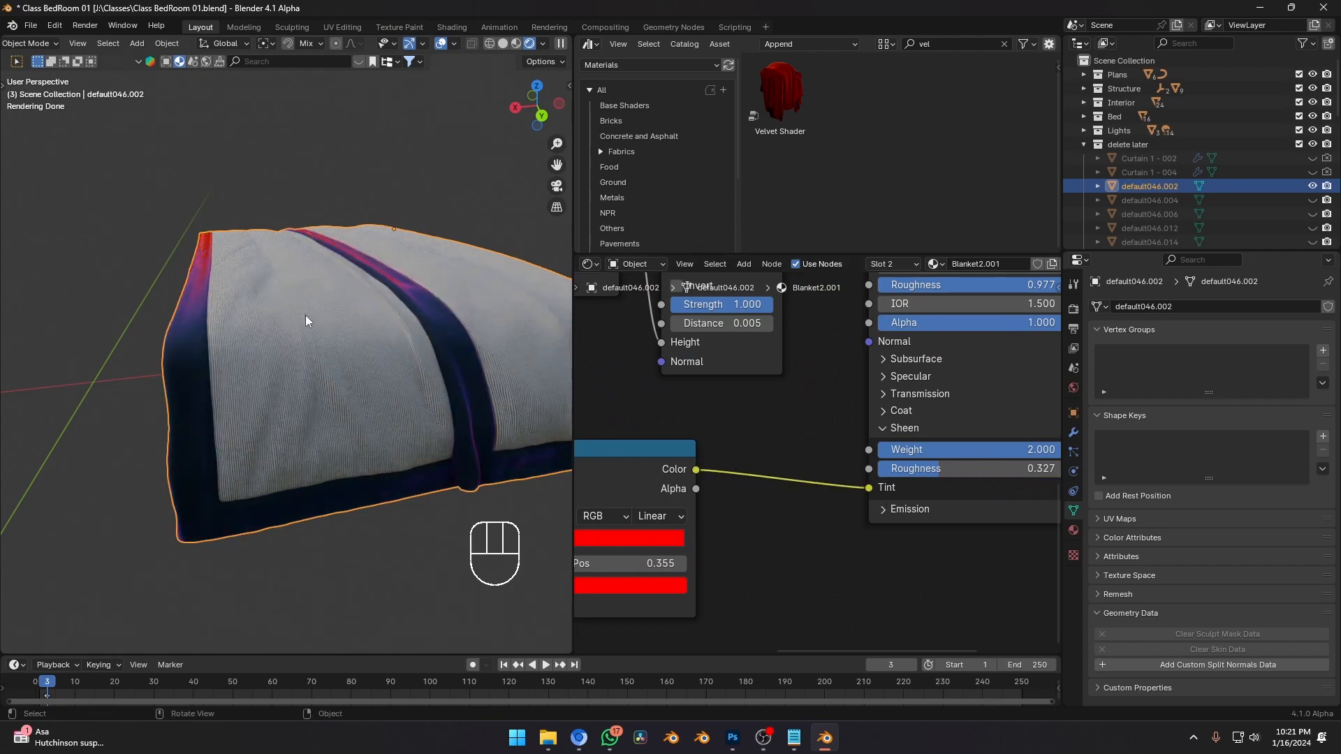
Move the Color Ramp's red stop to position 0.714 and view the trim from several angles.
middle_drag(732, 521, 833, 493)
drag(790, 483, 854, 491)
middle_drag(328, 335, 228, 212)
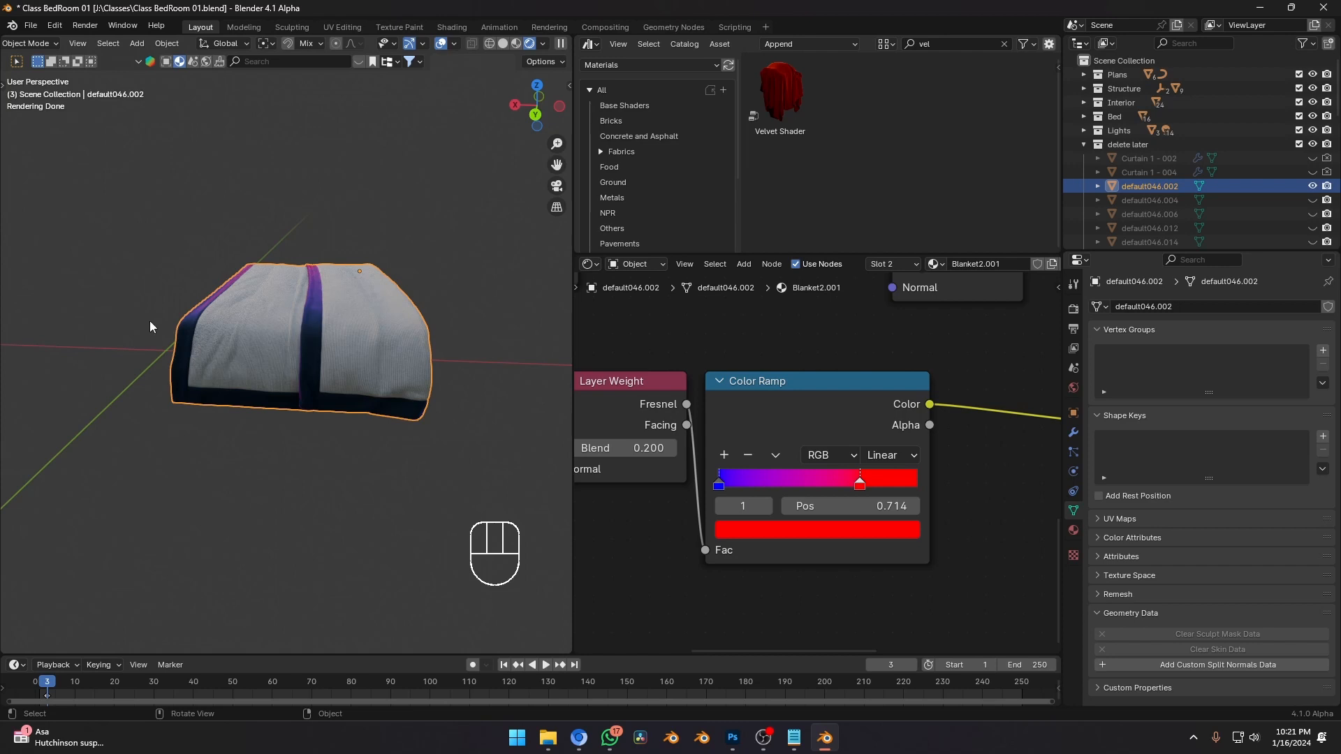
middle_drag(149, 322, 291, 372)
scroll(311, 456, down, 2)
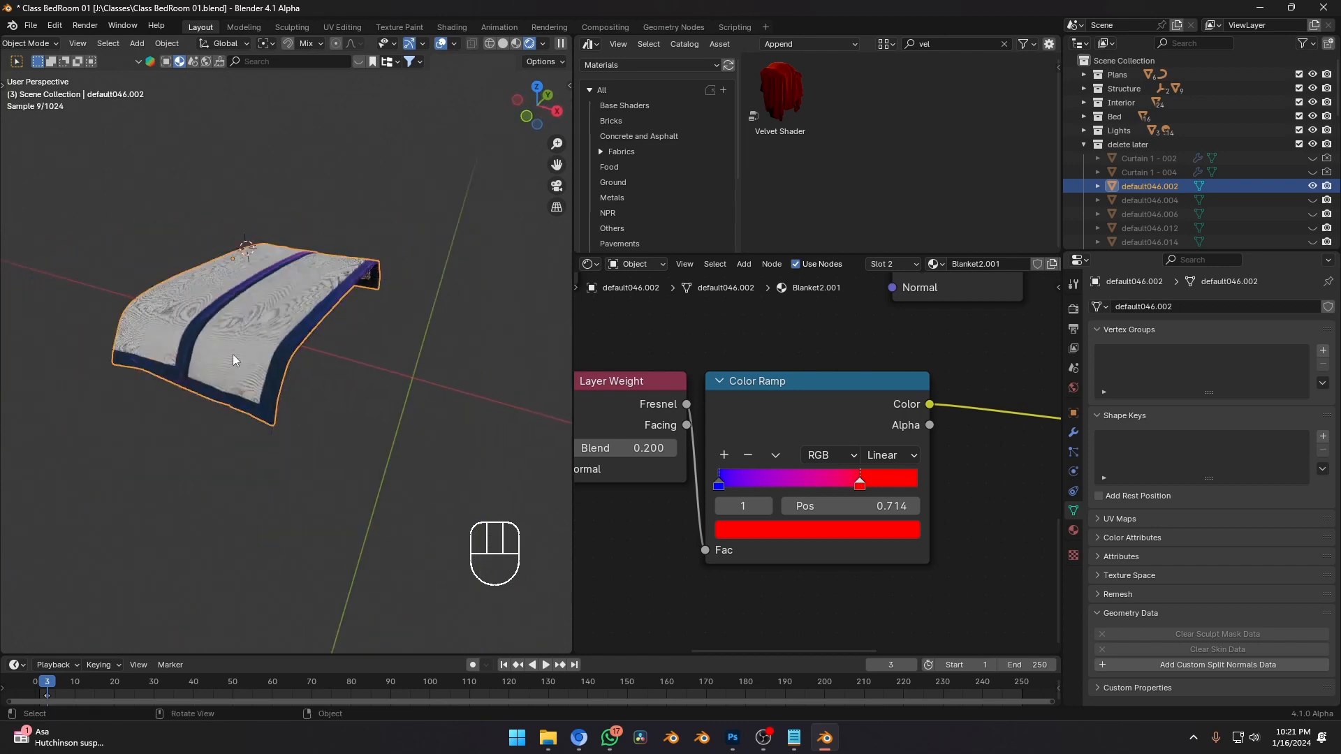
Handwrite the annotation "irredescent" above the blanket in the viewport and erase it.
mouse_move(90, 166)
mouse_down()
mouse_move(93, 199)
mouse_move(119, 181)
mouse_up()
mouse_move(119, 180)
right_down()
mouse_move(90, 195)
mouse_move(90, 167)
right_up()
drag(101, 163, 103, 191)
click(92, 138)
drag(181, 170, 196, 189)
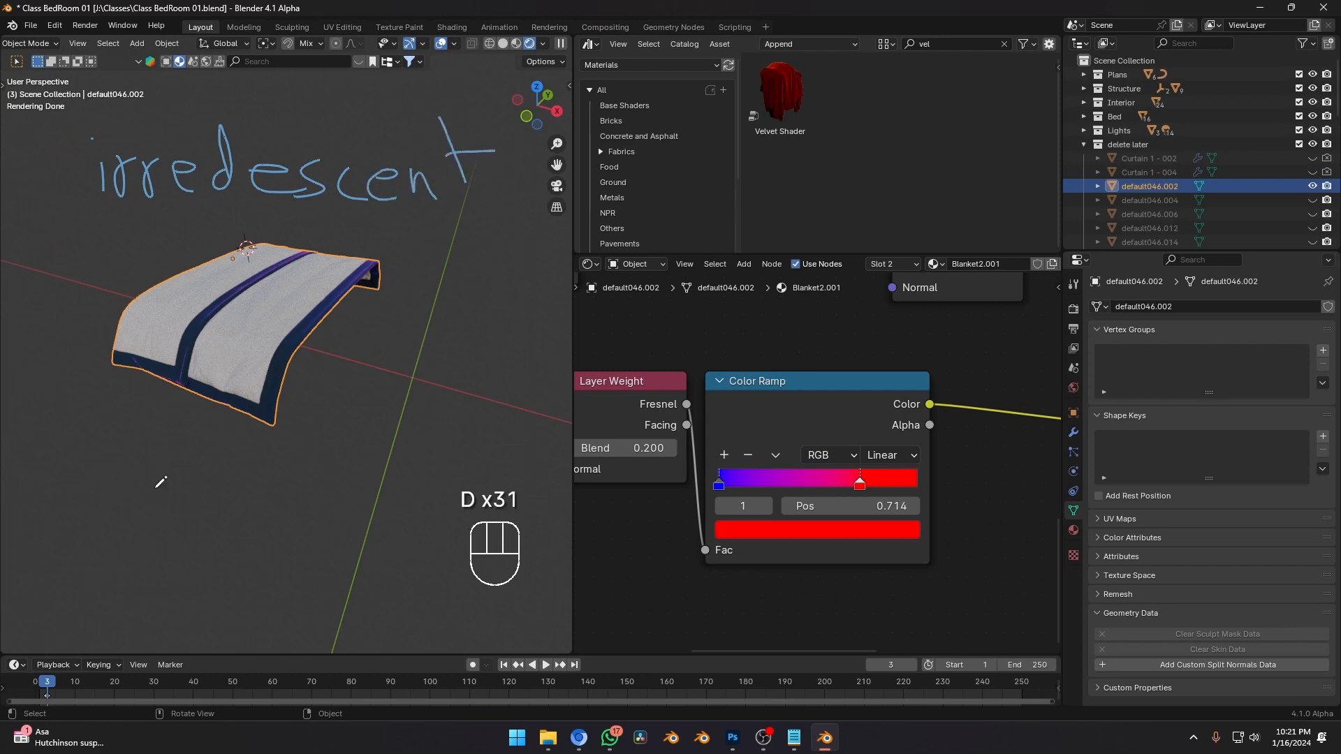
drag(155, 484, 158, 570)
drag(155, 486, 163, 508)
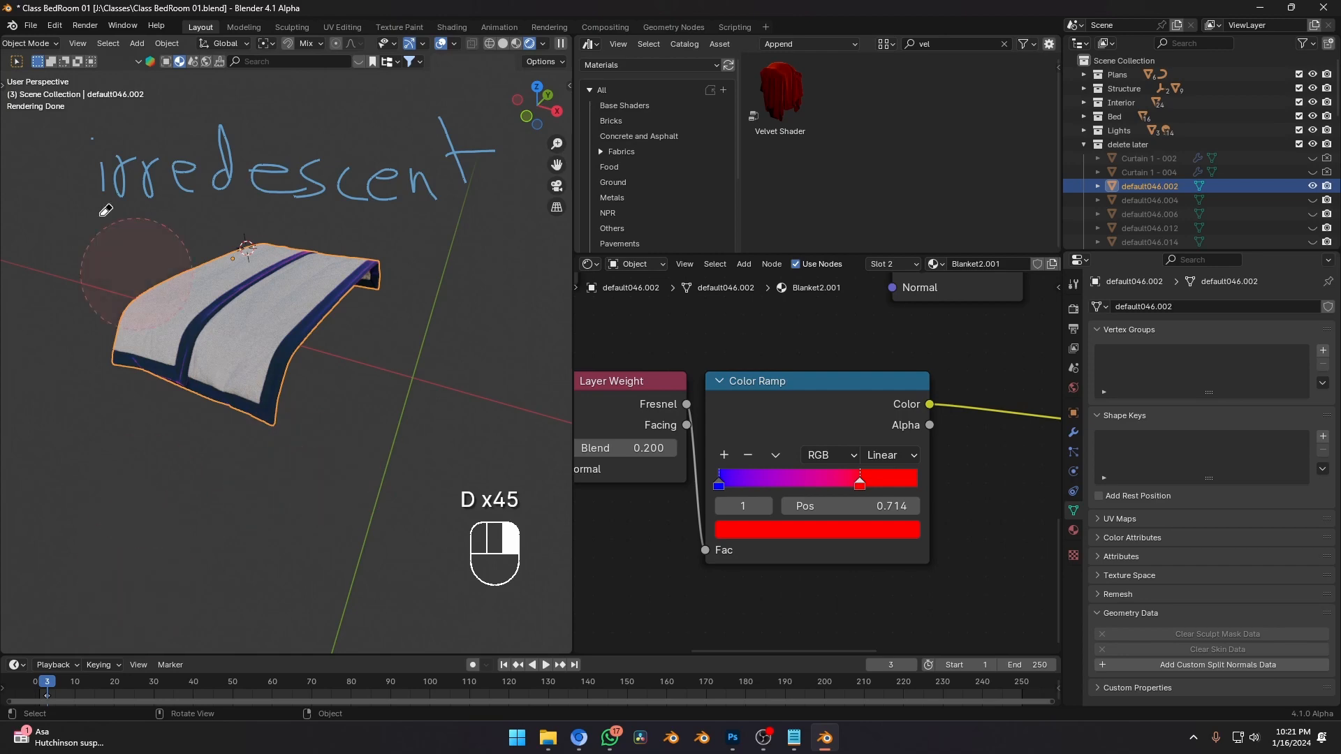
right_drag(105, 209, 384, 168)
Set the Principled BSDF's Roughness to 0.459 for the blanket trim.
middle_drag(328, 392, 216, 370)
scroll(284, 377, up, 6)
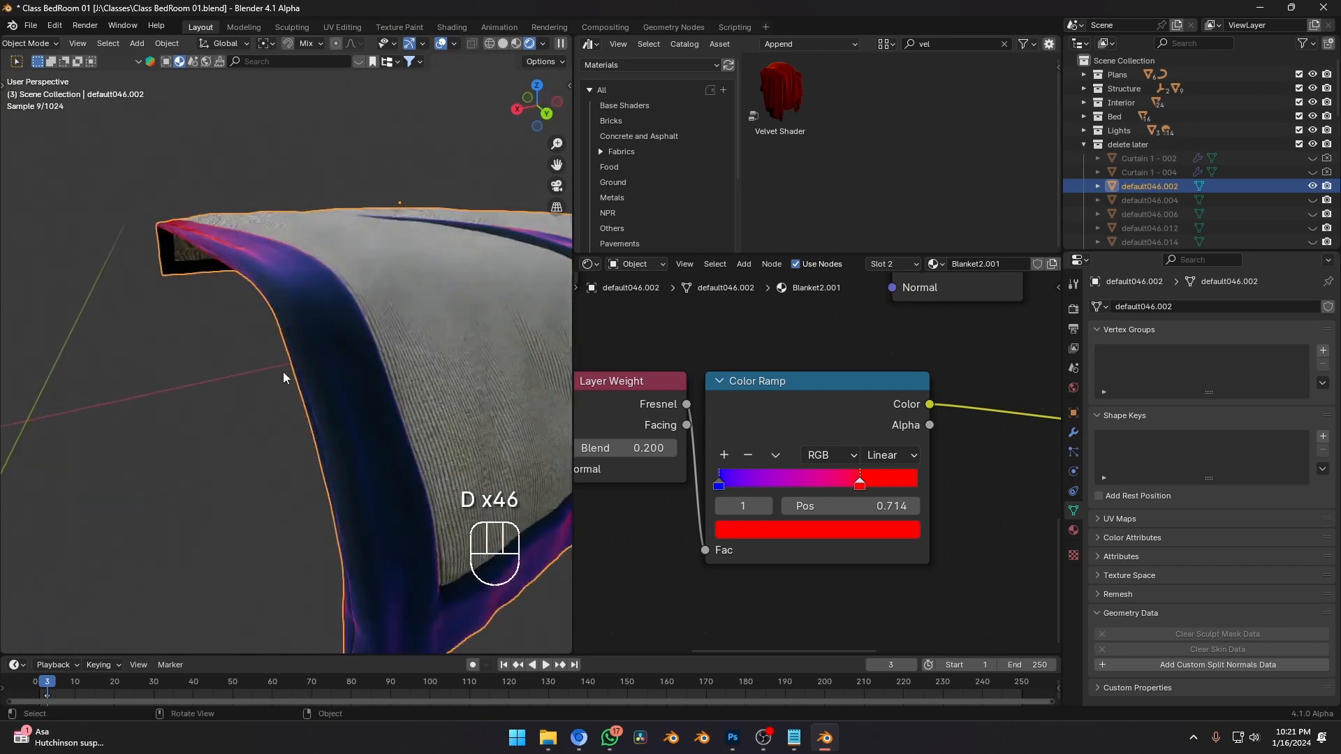
scroll(838, 454, down, 2)
middle_drag(981, 360, 716, 567)
scroll(866, 499, up, 3)
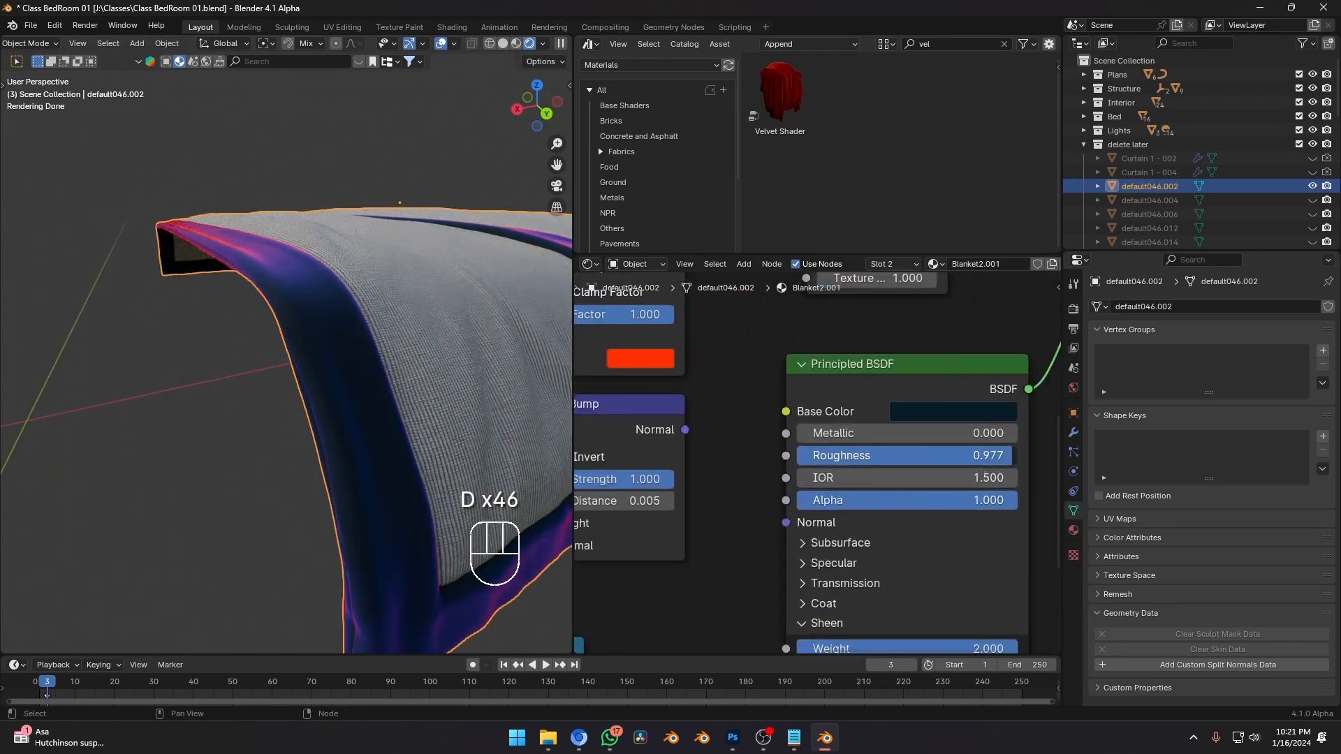
drag(908, 455, 706, 455)
drag(820, 455, 873, 456)
Set the Principled BSDF's Coat Weight to 0.177 and its Metallic to 1.000.
shift+scroll(859, 573, down, 1)
click(820, 567)
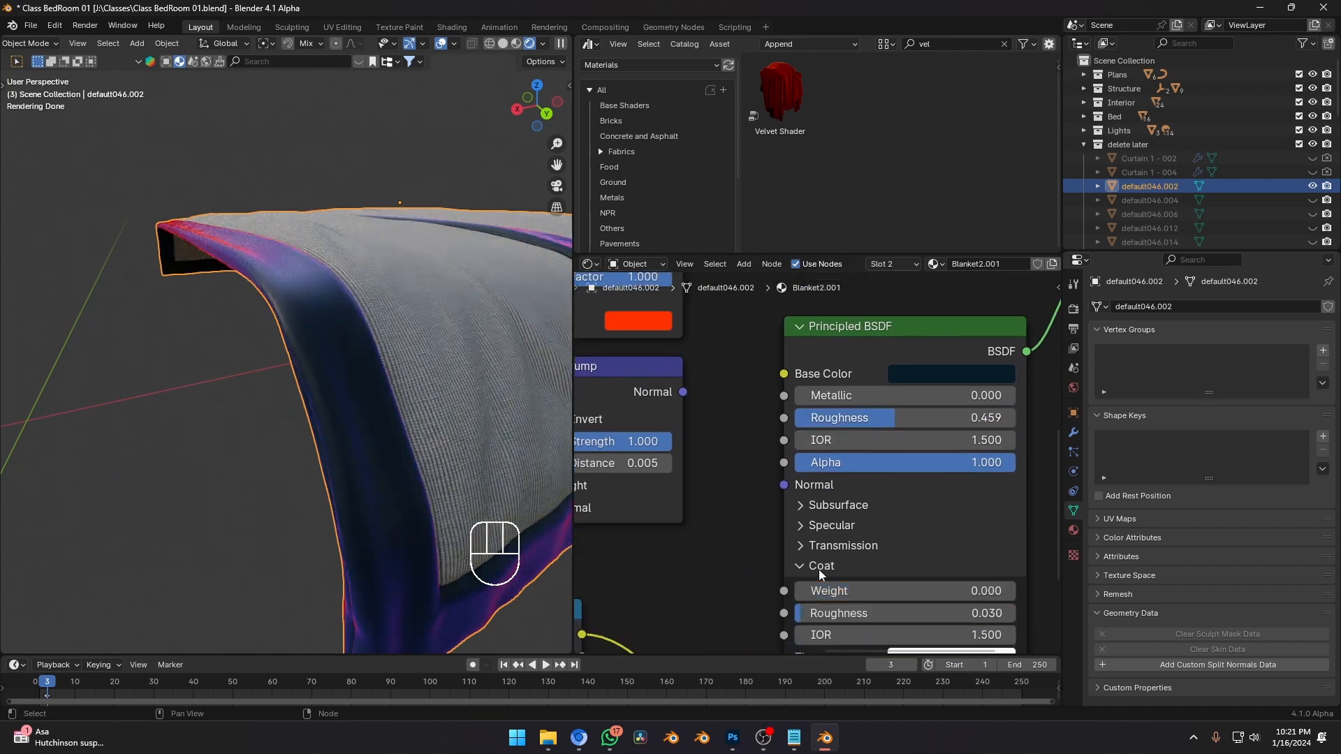
drag(823, 591, 861, 591)
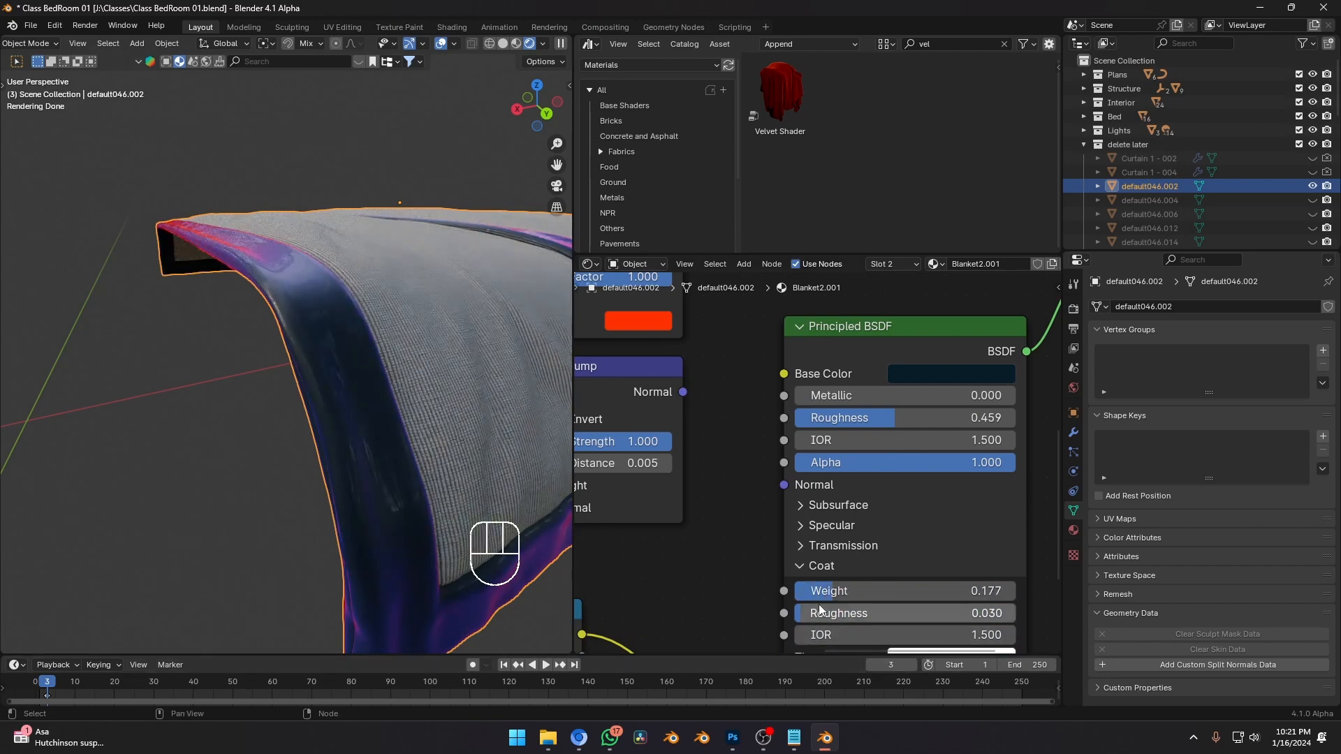
drag(838, 395, 1020, 395)
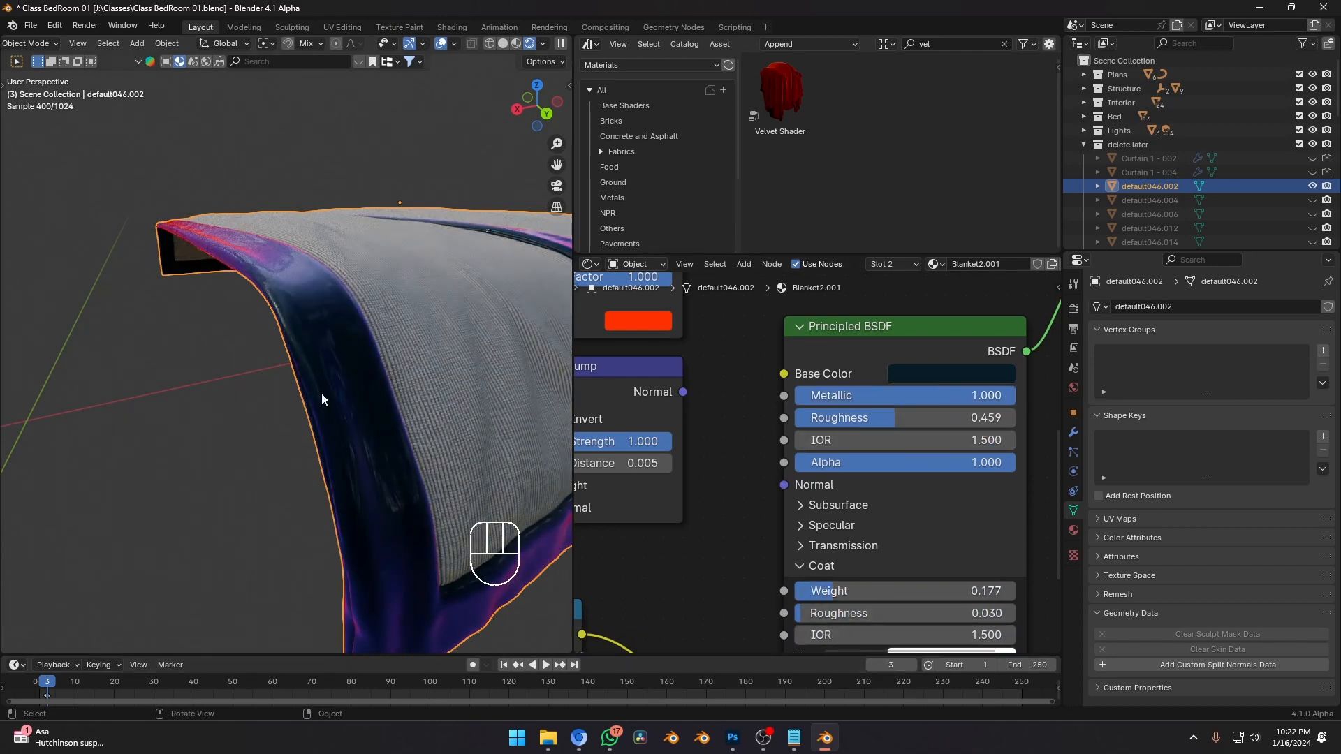
middle_drag(322, 399, 269, 377)
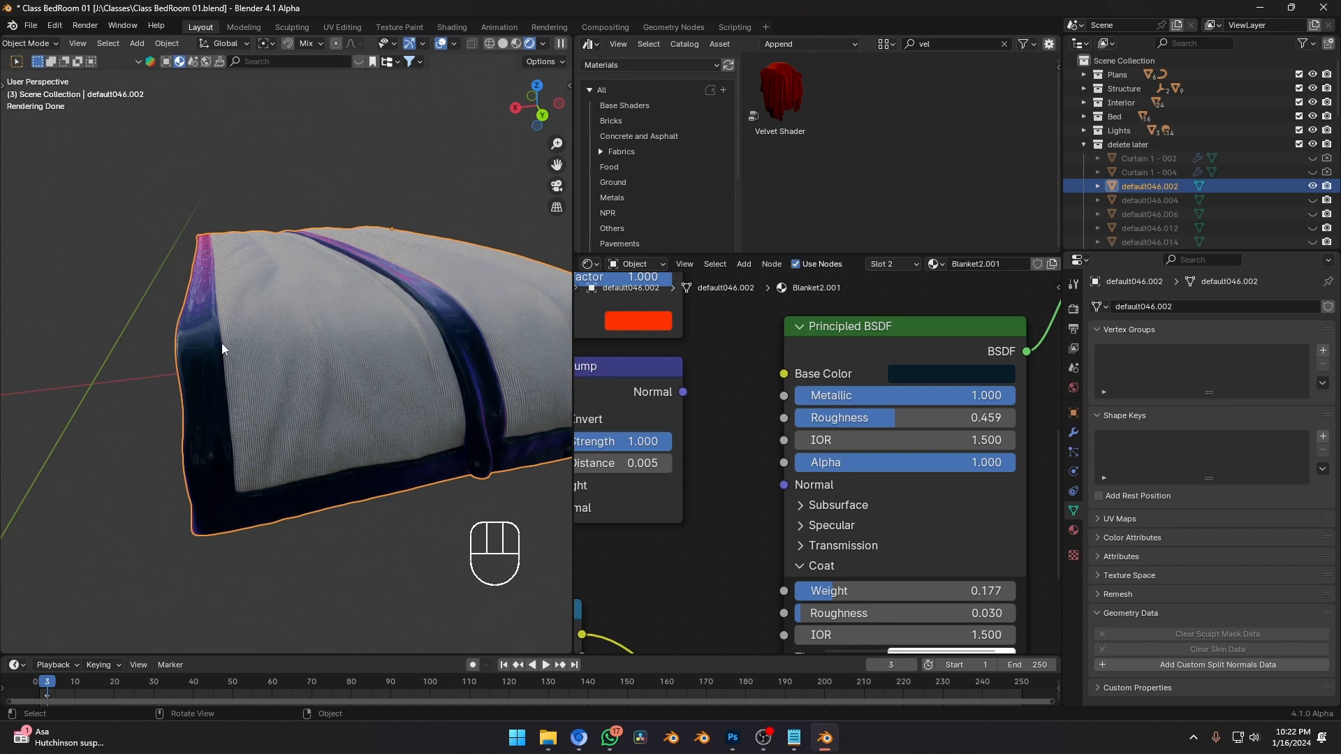
Set the Principled BSDF's Metallic to 0.000 and Roughness to 0.959, and collapse its Coat settings.
drag(966, 397, 1006, 418)
middle_drag(900, 606, 903, 537)
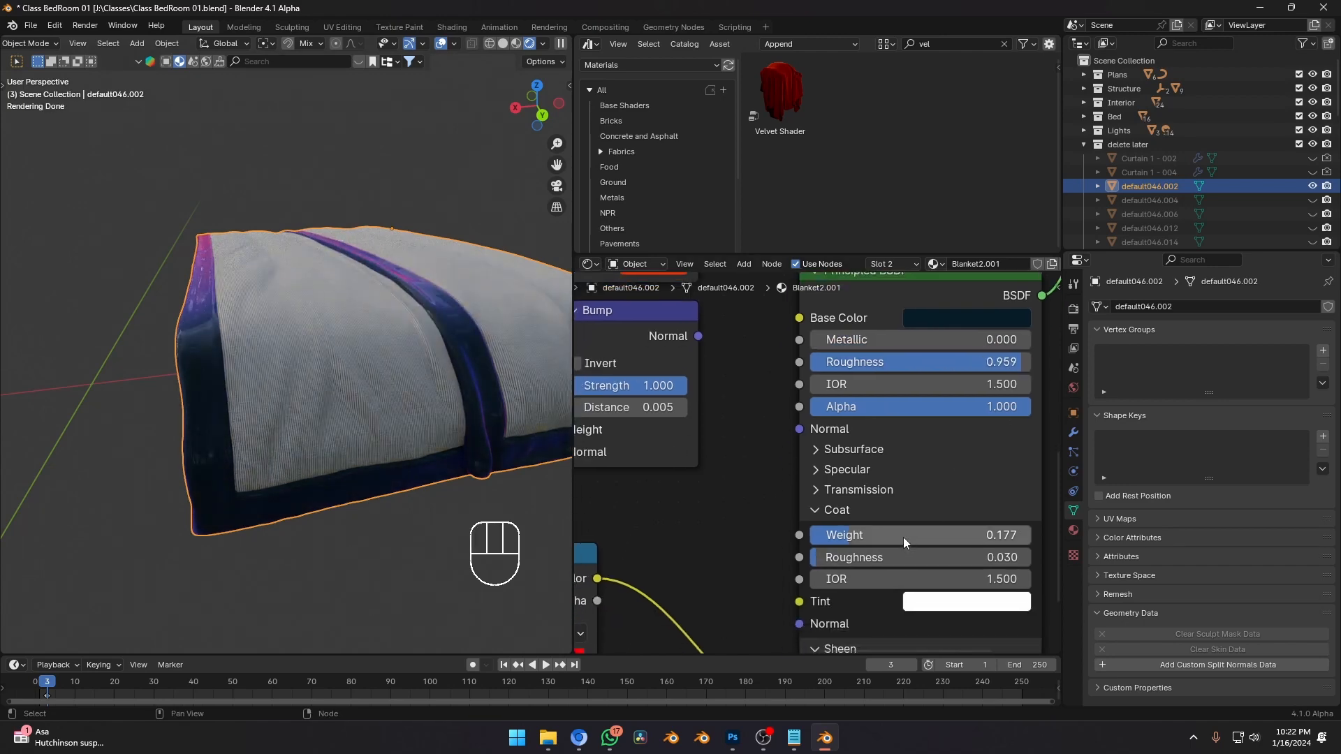
click(818, 513)
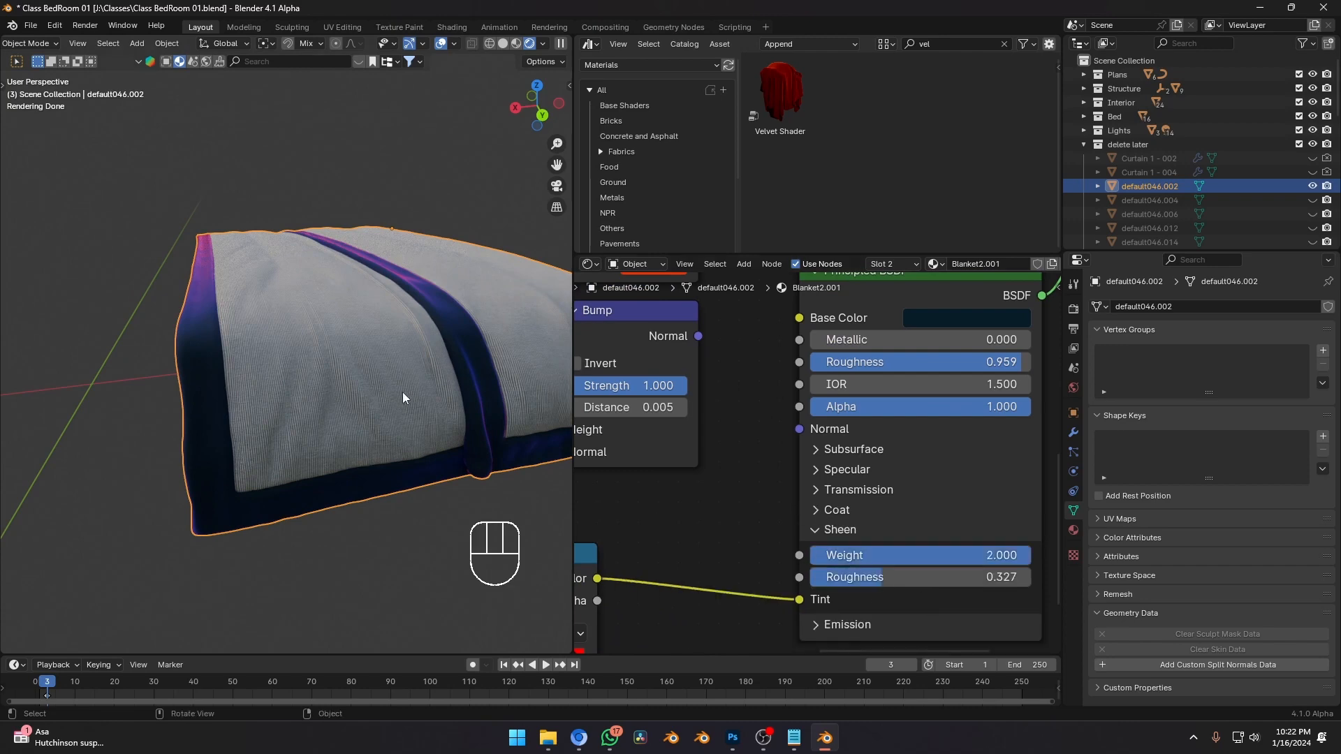
Cut the link into the Sheen Tint and delete the Color Ramp and Layer Weight nodes.
ctrl+right_drag(784, 559, 681, 631)
middle_drag(681, 609, 817, 546)
scroll(817, 546, down, 4)
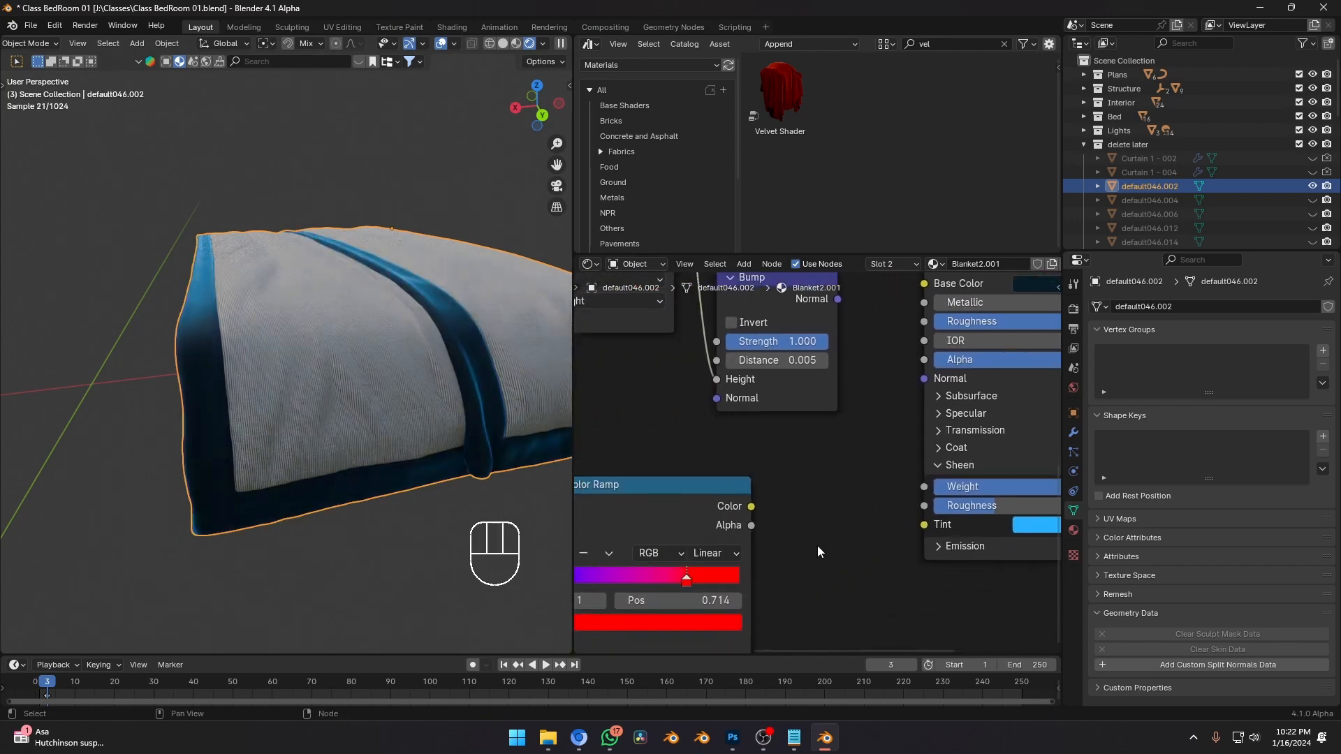
key(x)
Replace the velvet trim's Principled BSDF with a new default Principled BSDF node.
middle_drag(832, 487, 785, 517)
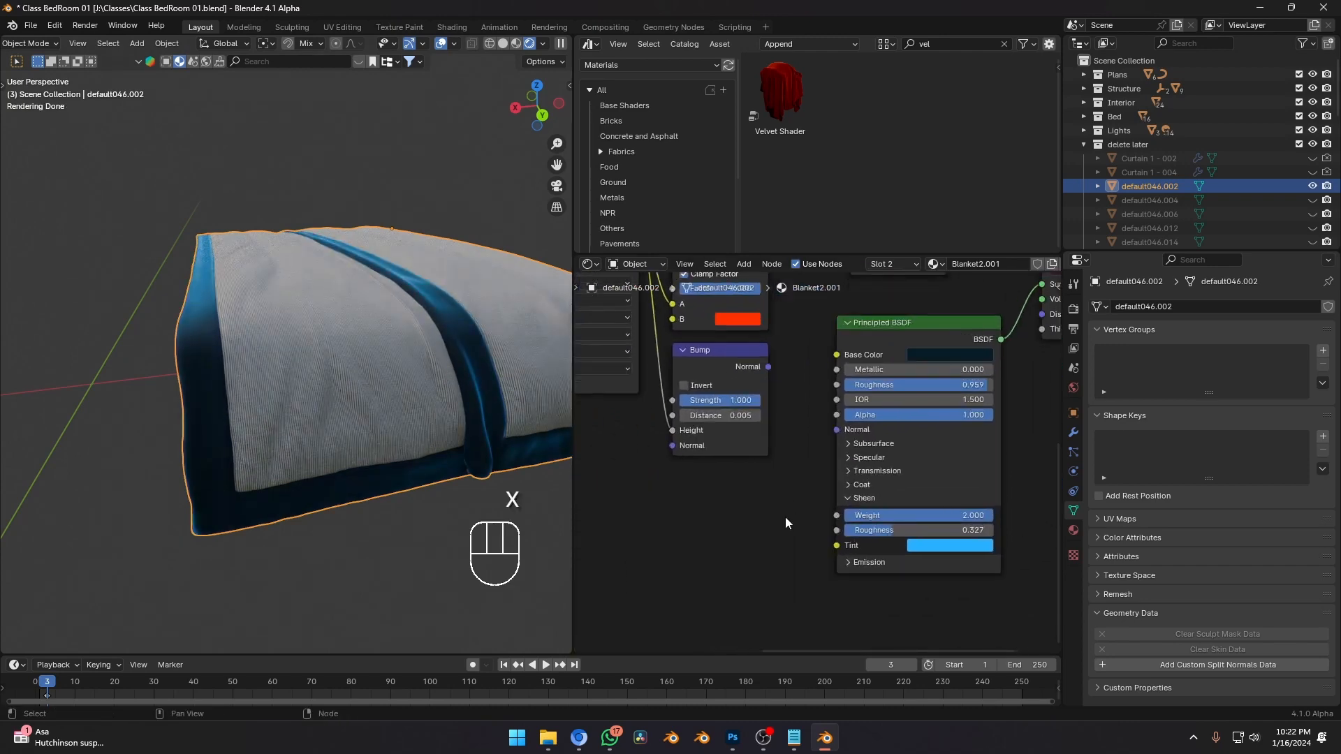
scroll(873, 488, down, 2)
key(x)
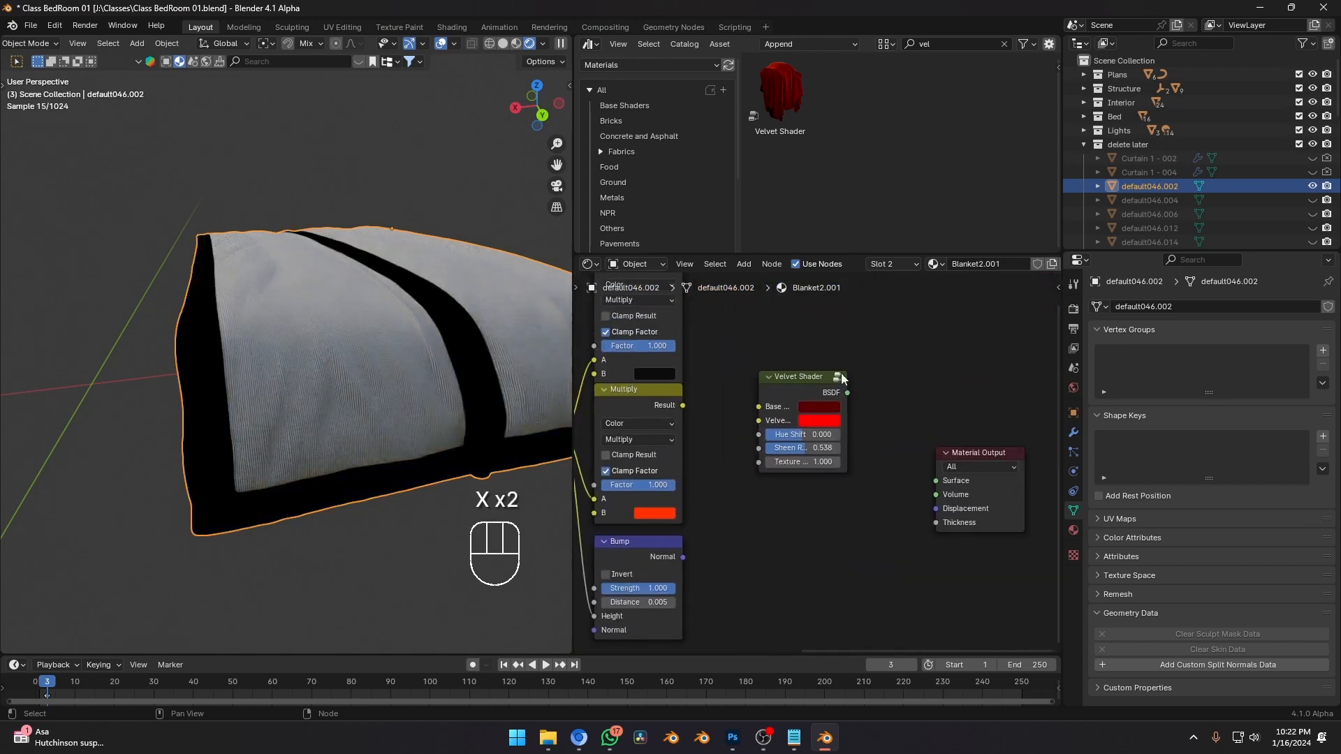
key(shift+a)
text(princi)
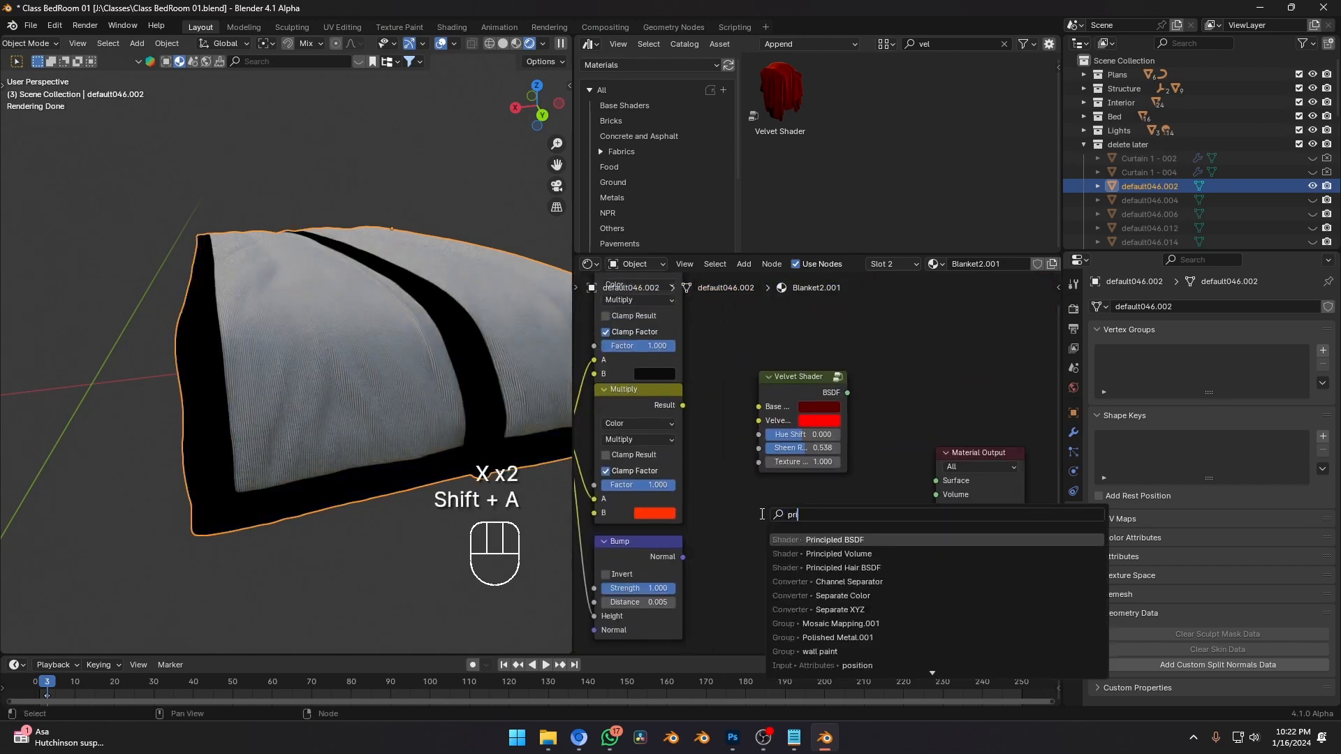
click(806, 540)
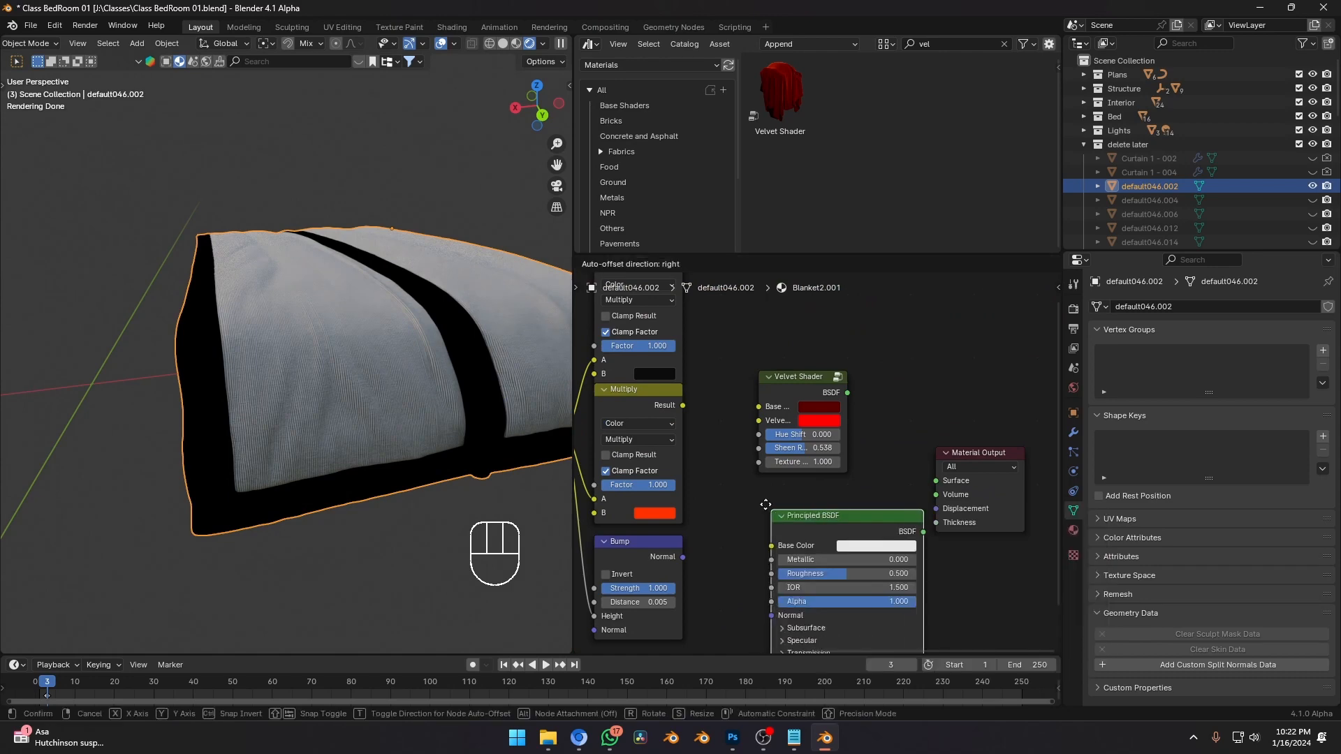
click(767, 498)
Delete the Velvet Shader node and link the new Principled BSDF to the Material Output's Surface.
click(782, 426)
key(x)
drag(855, 501, 936, 480)
middle_drag(820, 478, 894, 453)
drag(894, 452, 908, 415)
Delete the upper Multiply node with the black B color and set the remaining Multiply's B color to white.
middle_drag(844, 310, 846, 339)
click(733, 363)
key(x)
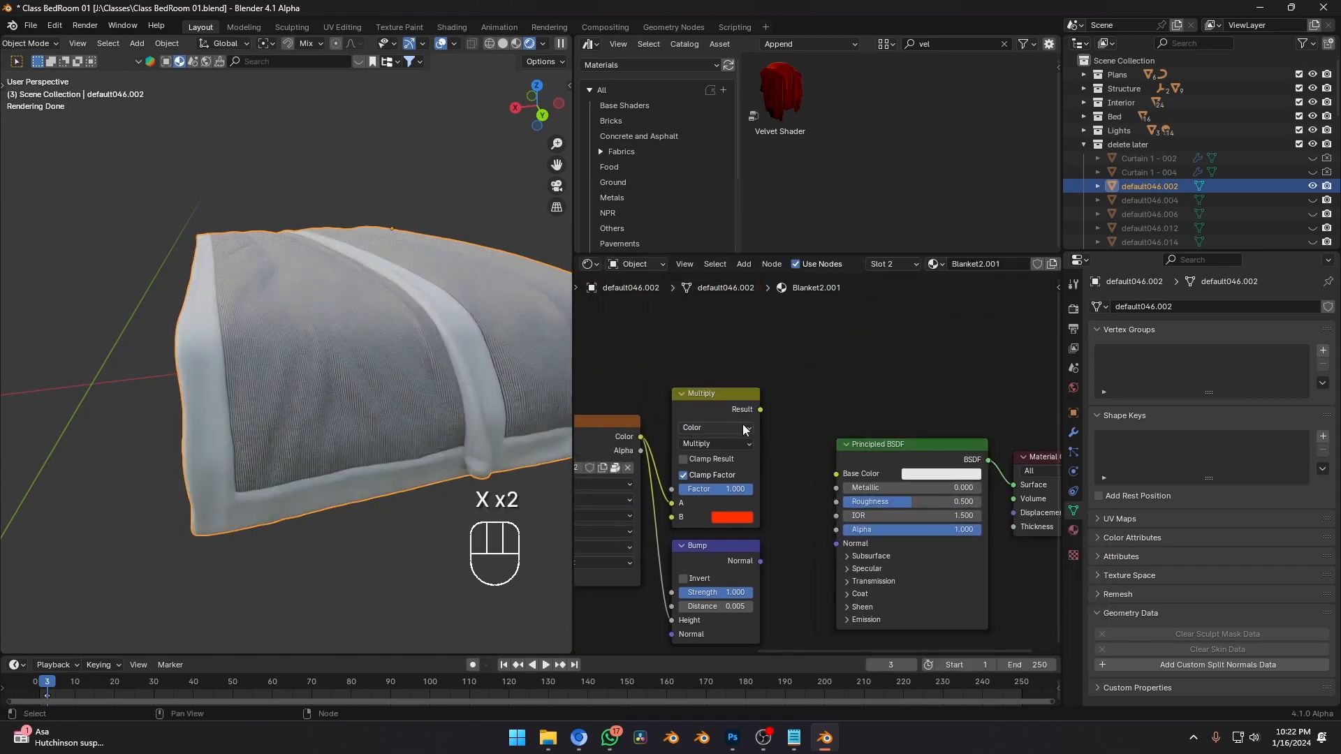
click(727, 519)
drag(771, 472, 664, 473)
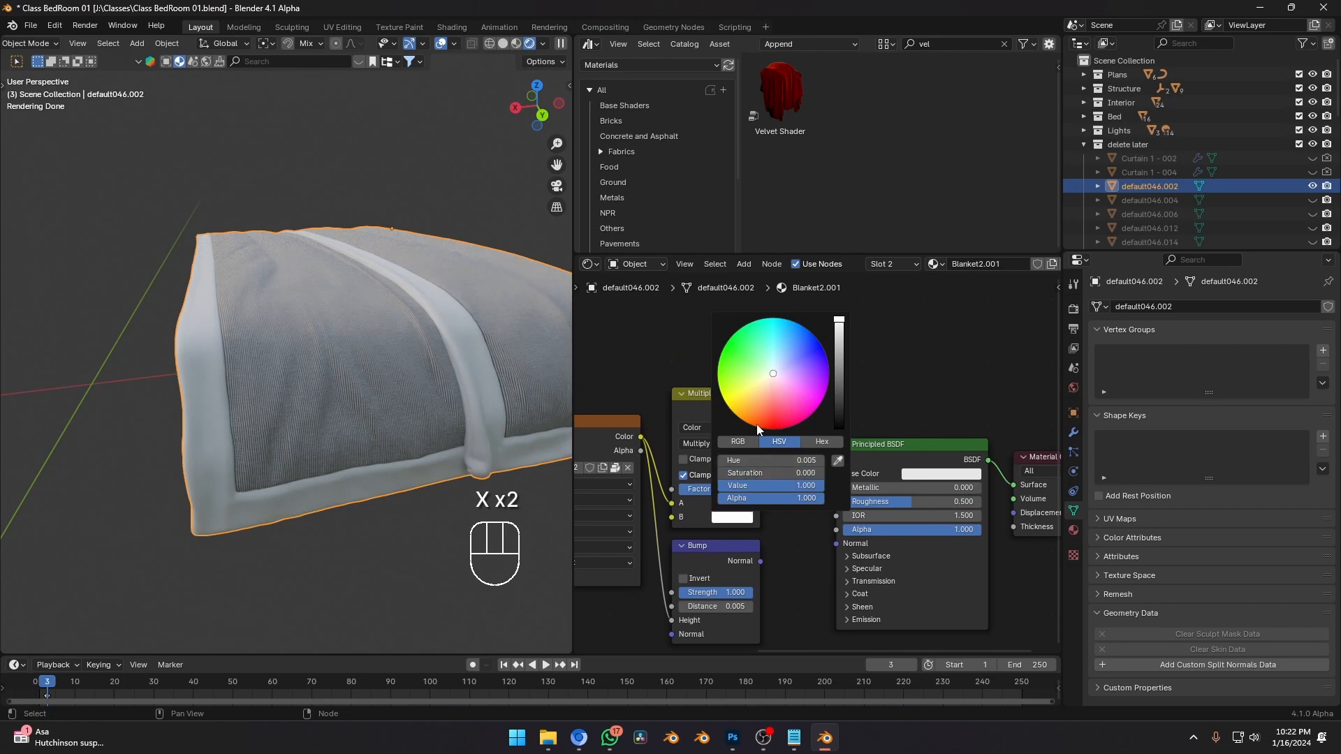
Link the Multiply Result to the Principled BSDF's Base Color and the Bump's Normal to its Normal input.
drag(760, 410, 838, 474)
scroll(768, 559, up, 1)
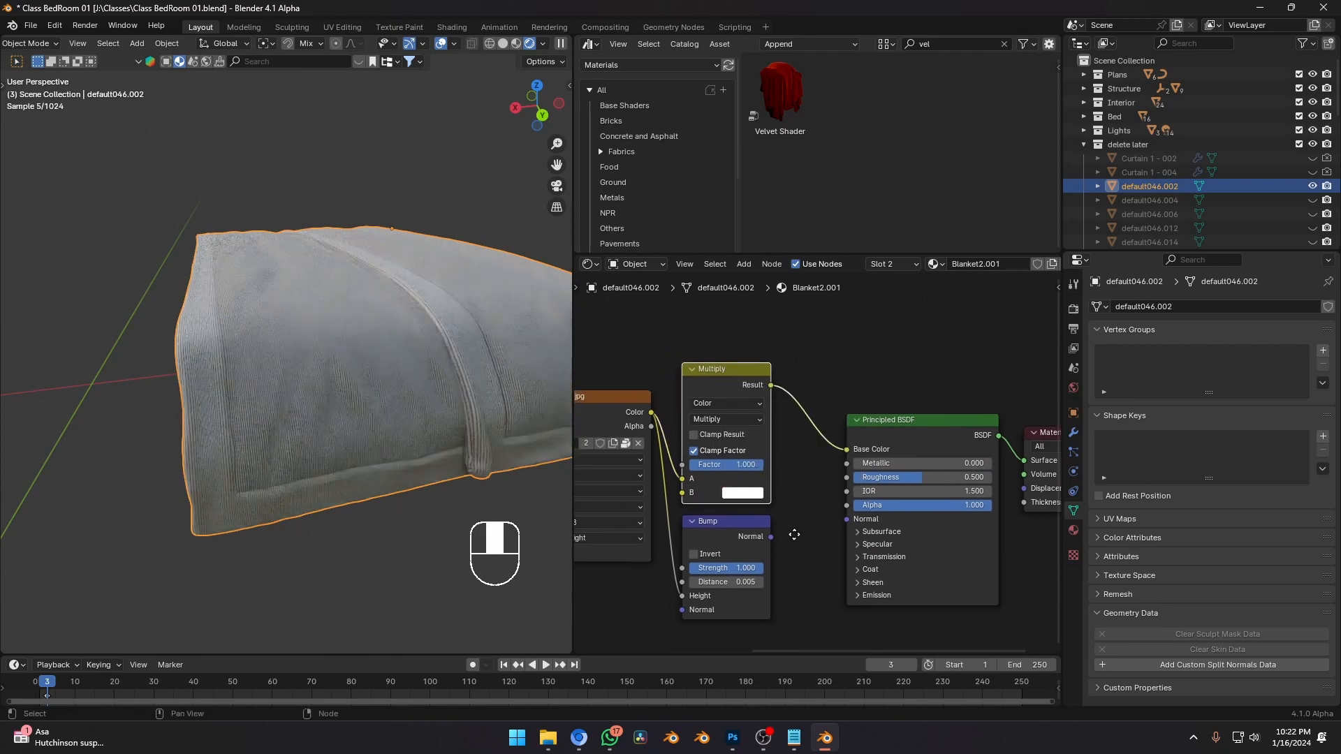
drag(760, 548, 856, 526)
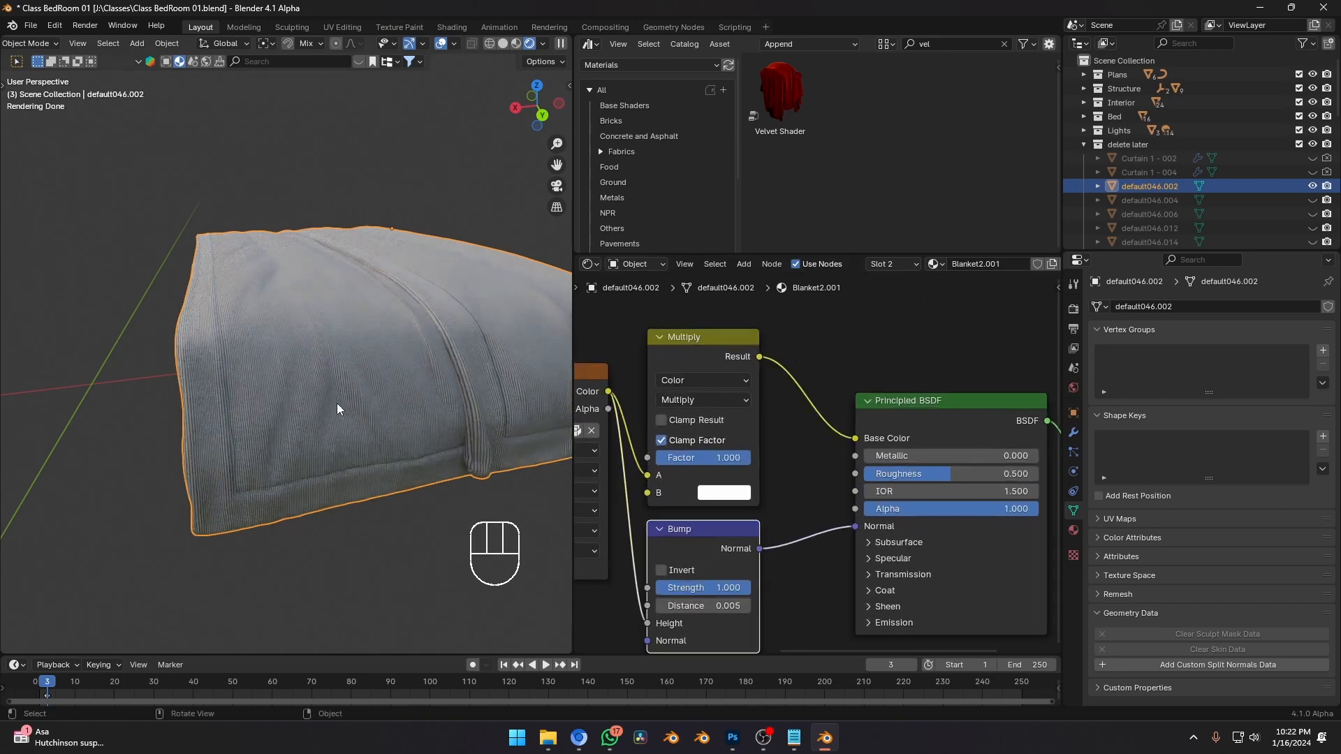
Darken the Multiply node's B color to dark grey for the blanket's trim material.
click(744, 495)
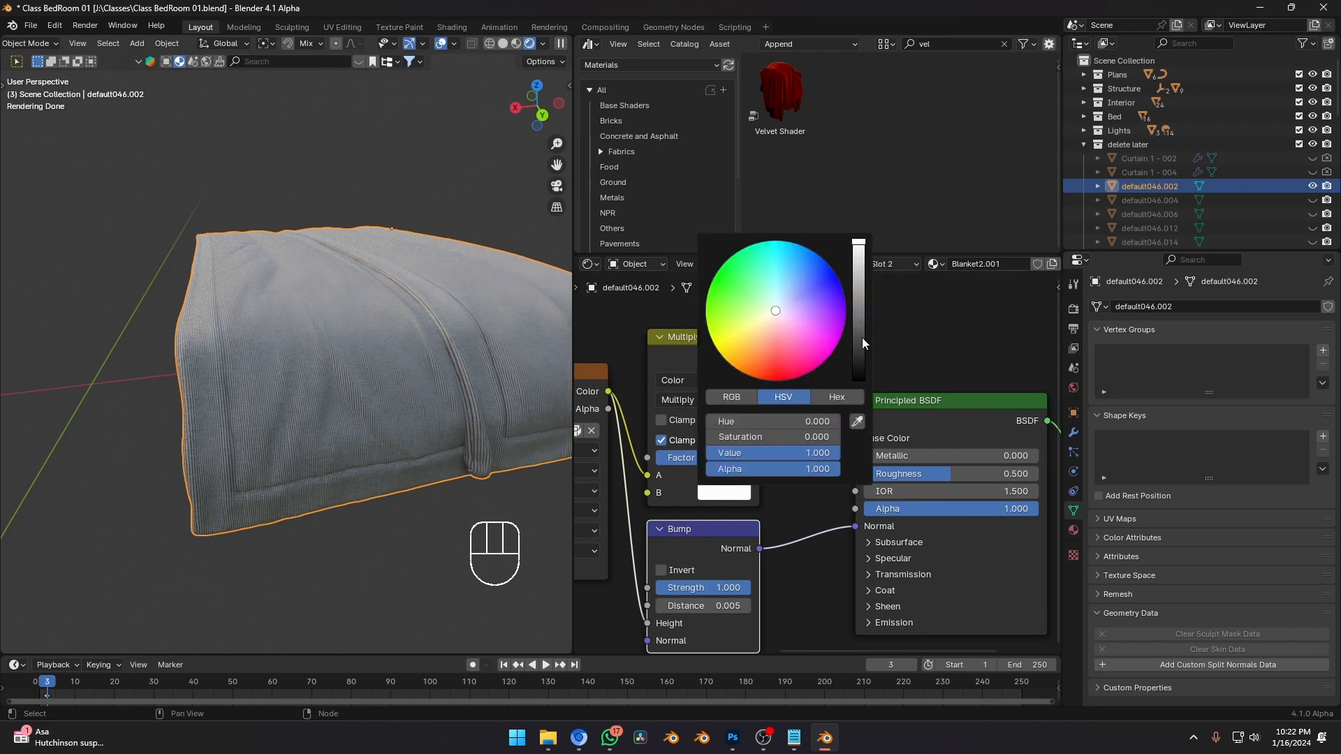
drag(862, 338, 860, 342)
scroll(356, 329, down, 3)
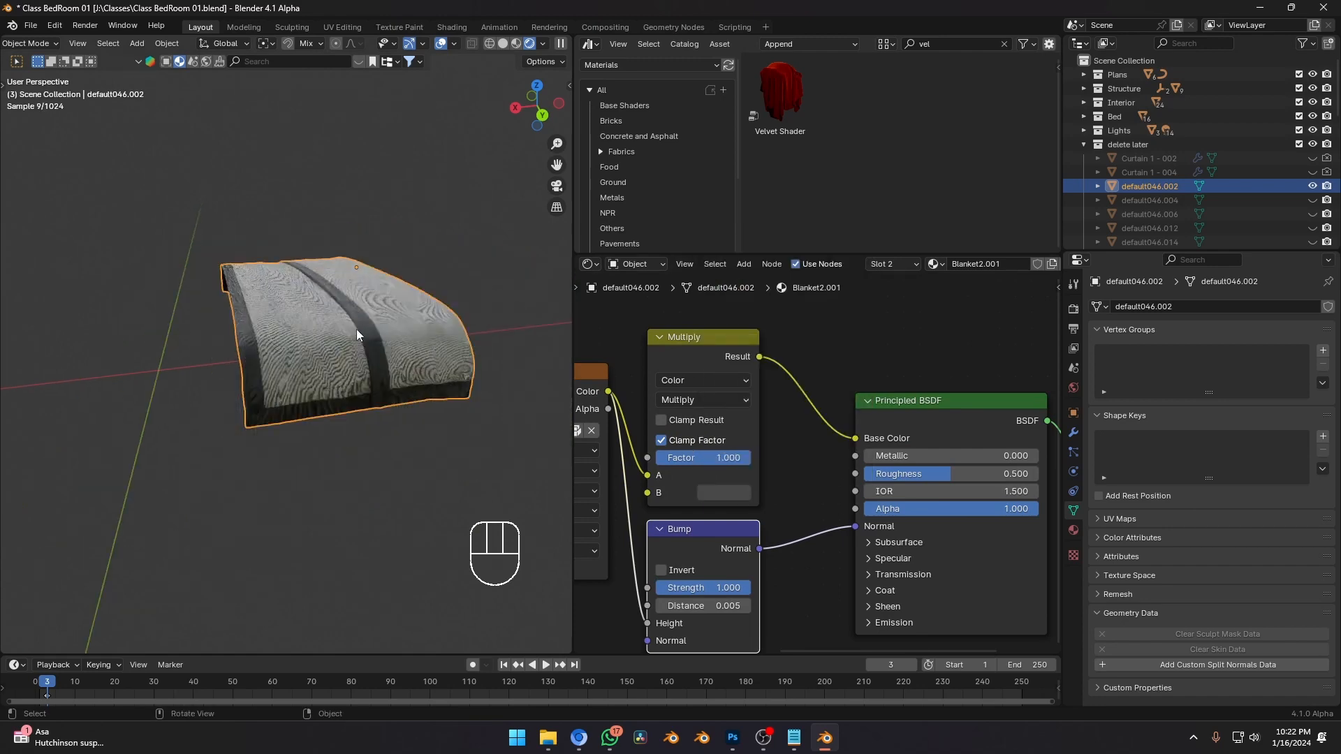
middle_drag(356, 329, 367, 342)
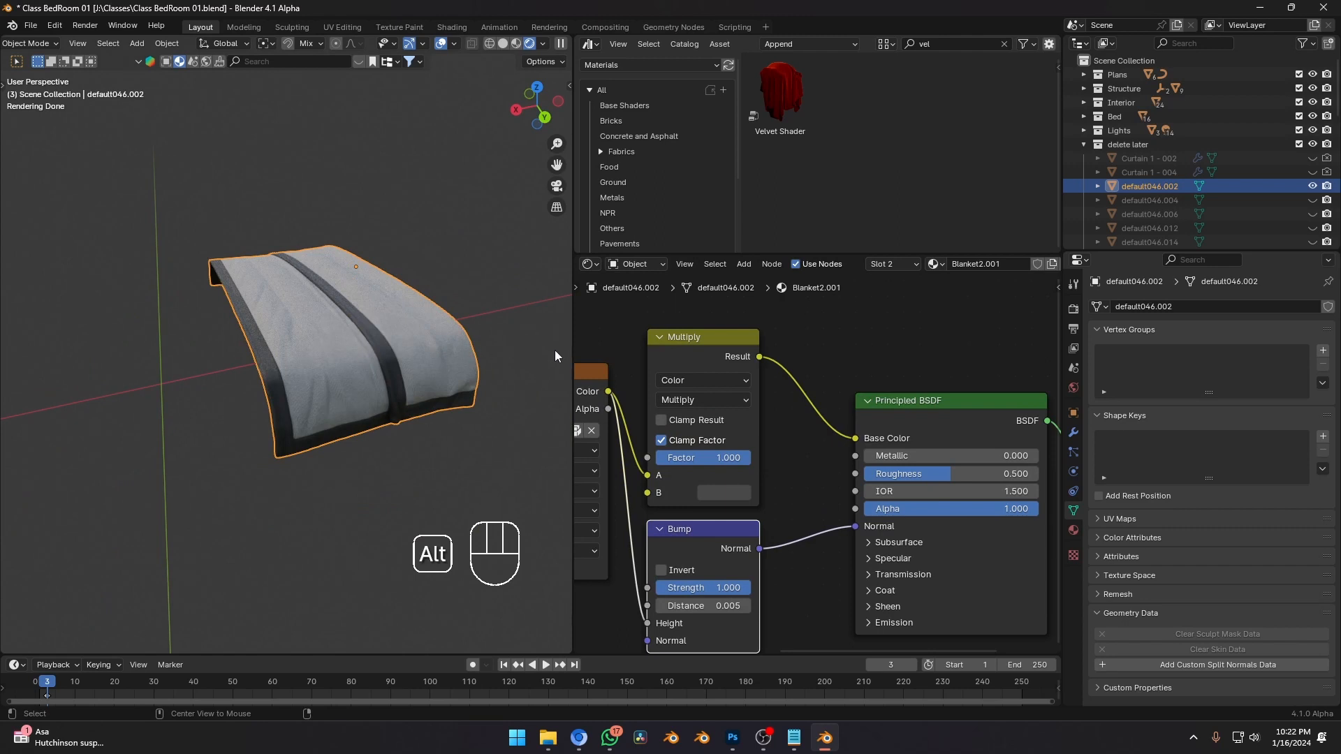
Reveal all hidden objects in the bedroom scene and leave only the blanket selected.
key(alt+h)
key(a)
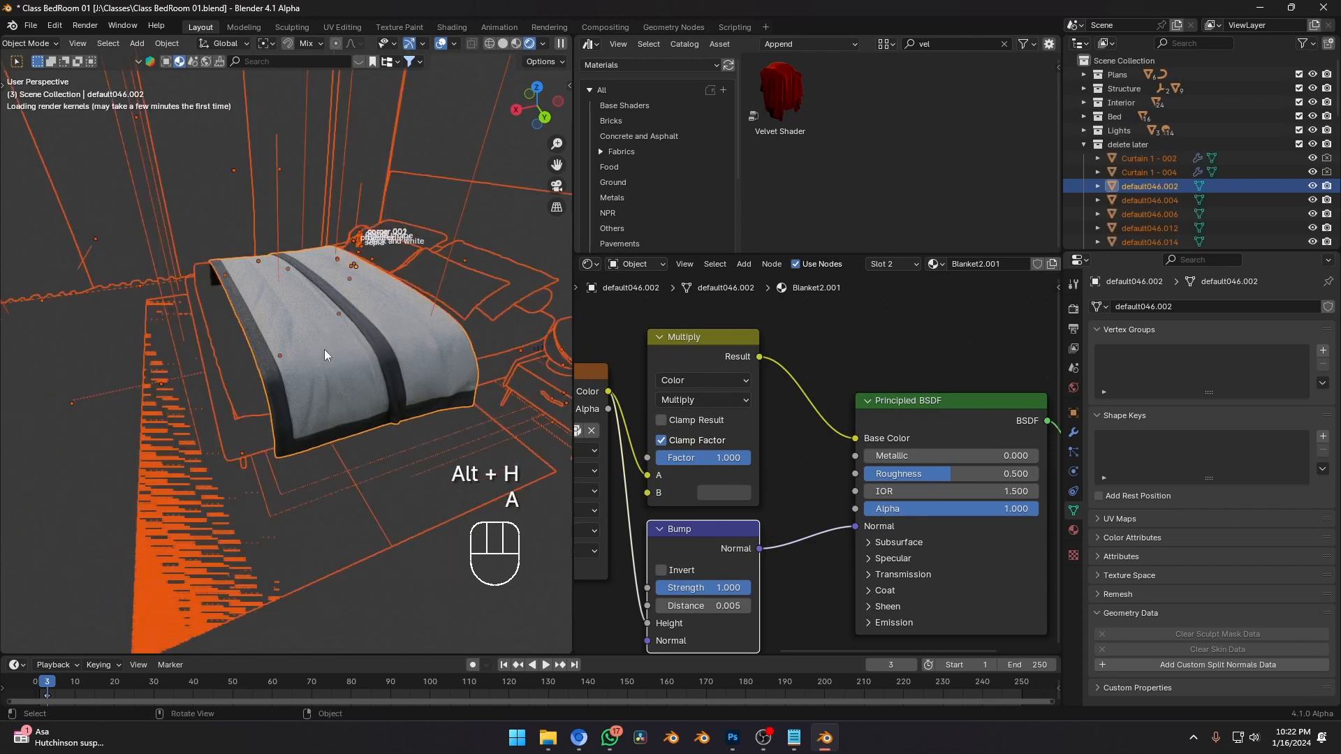
drag(2, 113, 217, 124)
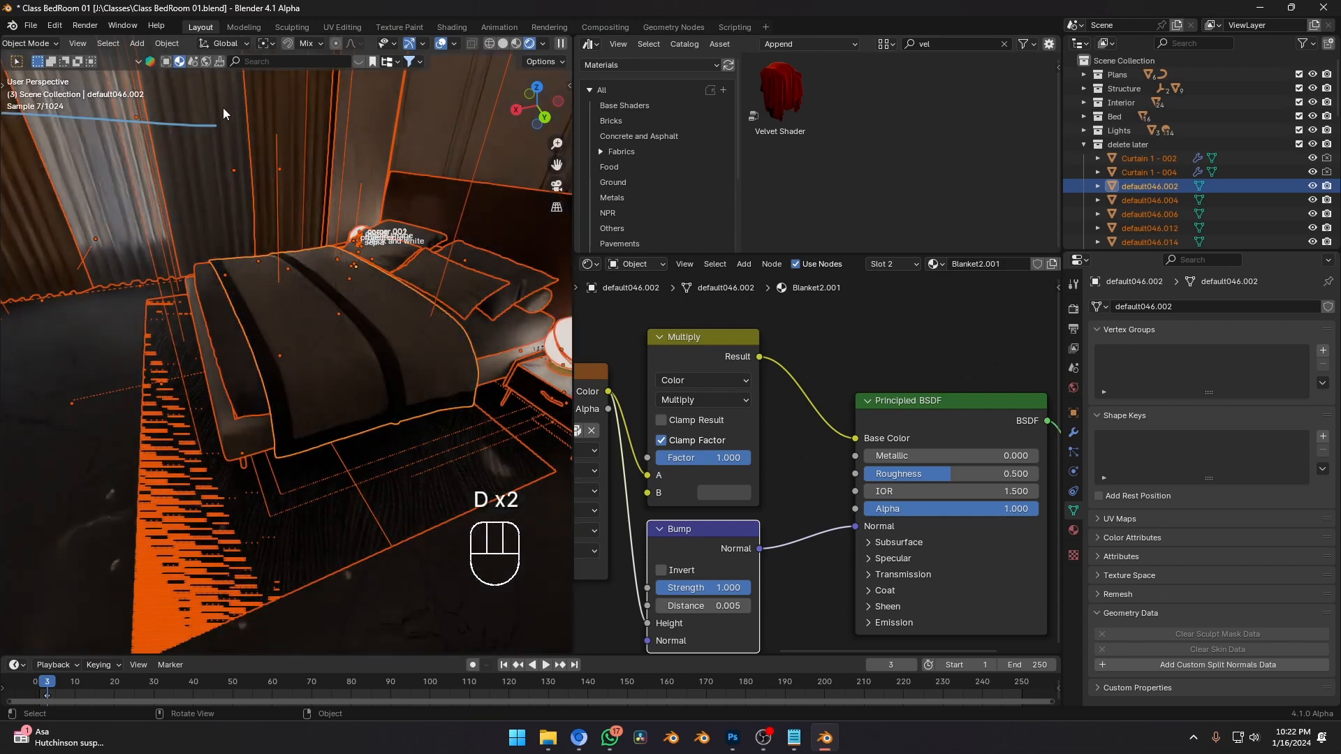
key(a)
key(z)
click(338, 387)
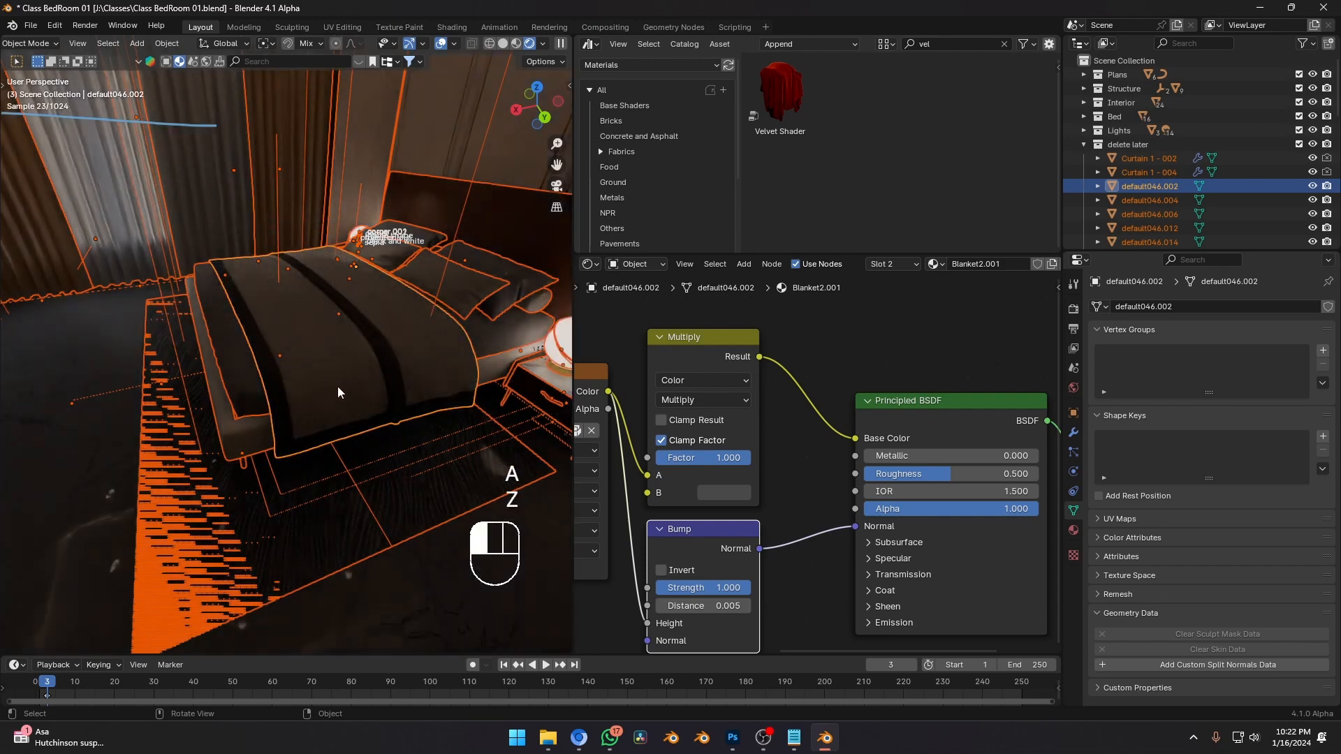
mouse_move(338, 387)
middle_down()
mouse_move(362, 355)
mouse_move(370, 380)
middle_up()
Enable Scene World lighting for the rendered preview and widen the 3D viewport around the bed.
click(543, 44)
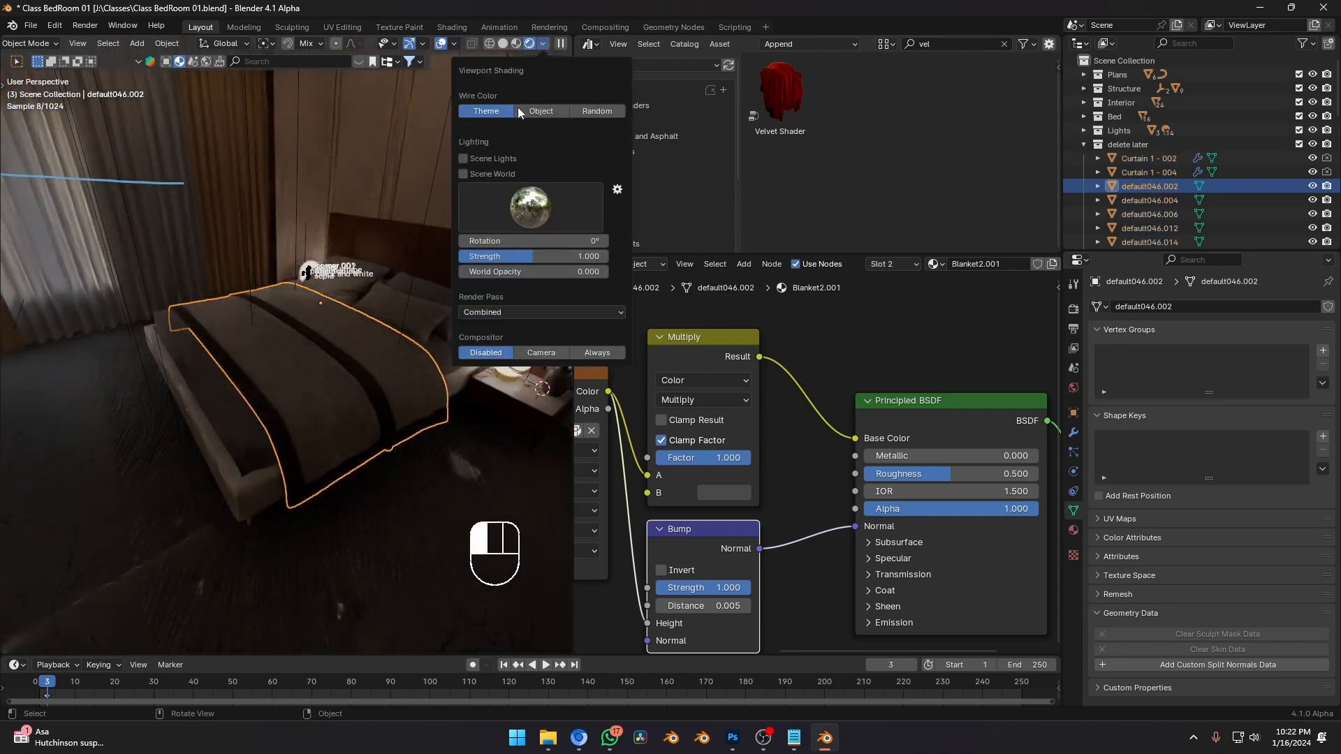
click(489, 172)
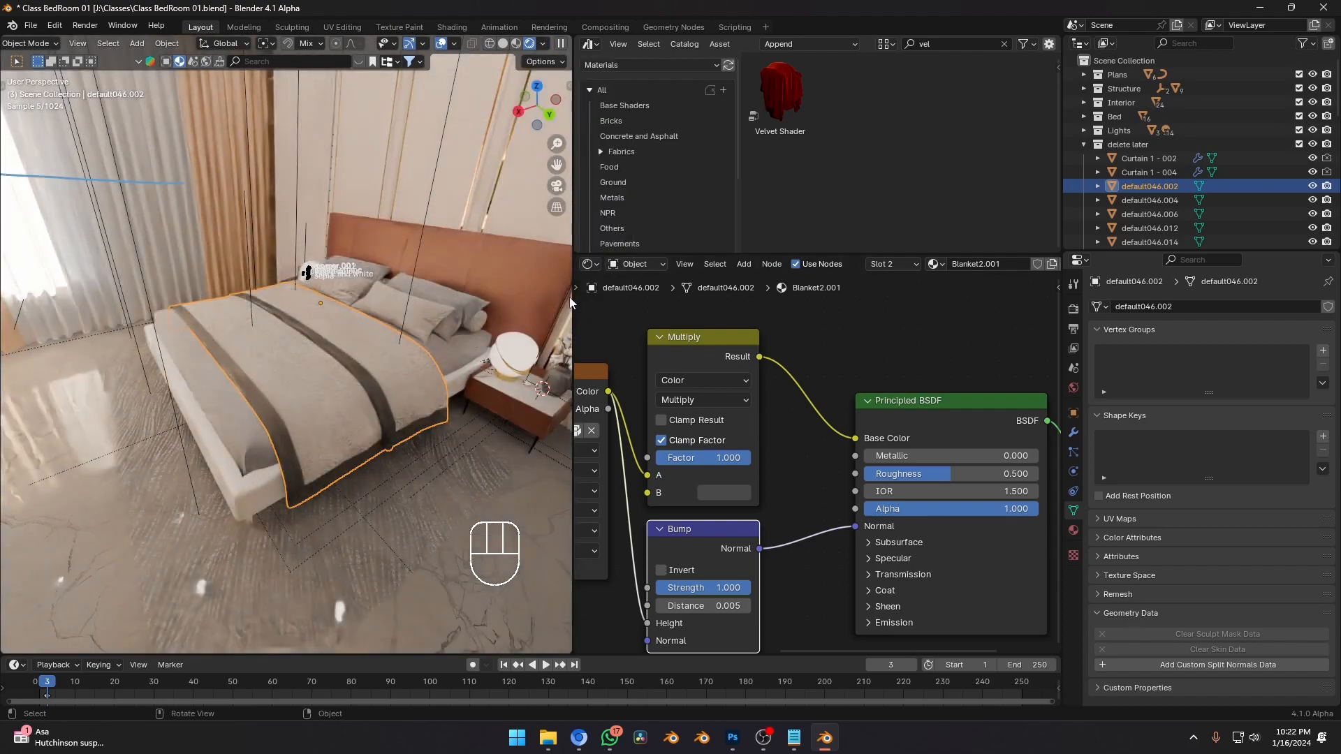
drag(571, 297, 1014, 318)
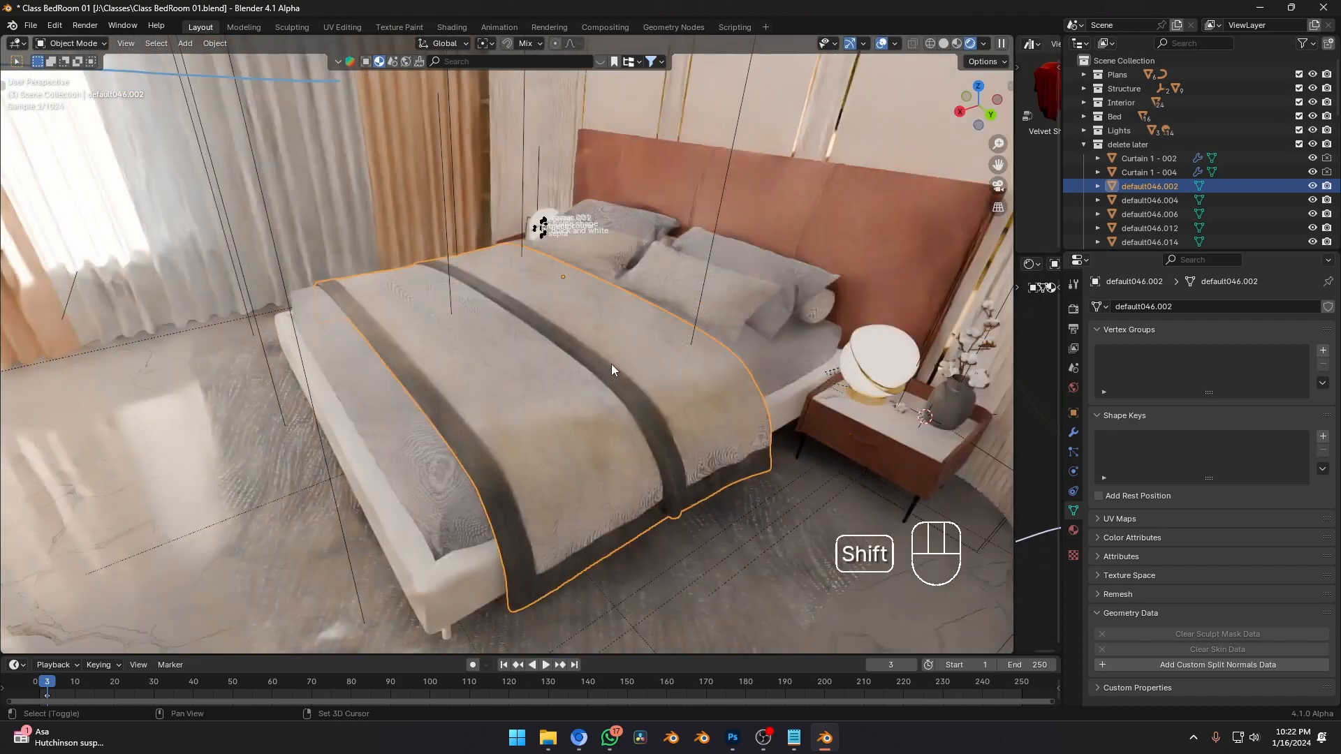
shift+middle_drag(611, 363, 545, 380)
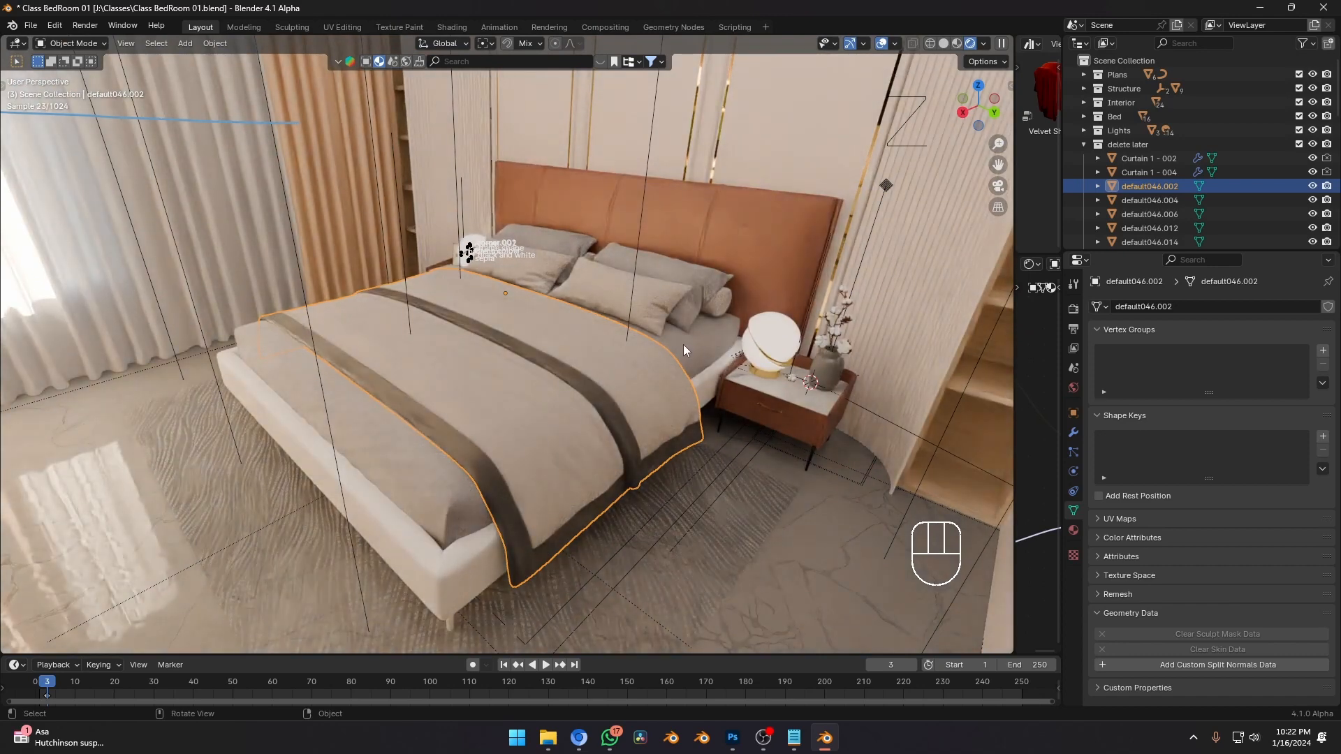
Switch the 3D viewport to Solid shading and save the file.
key(z)
click(796, 350)
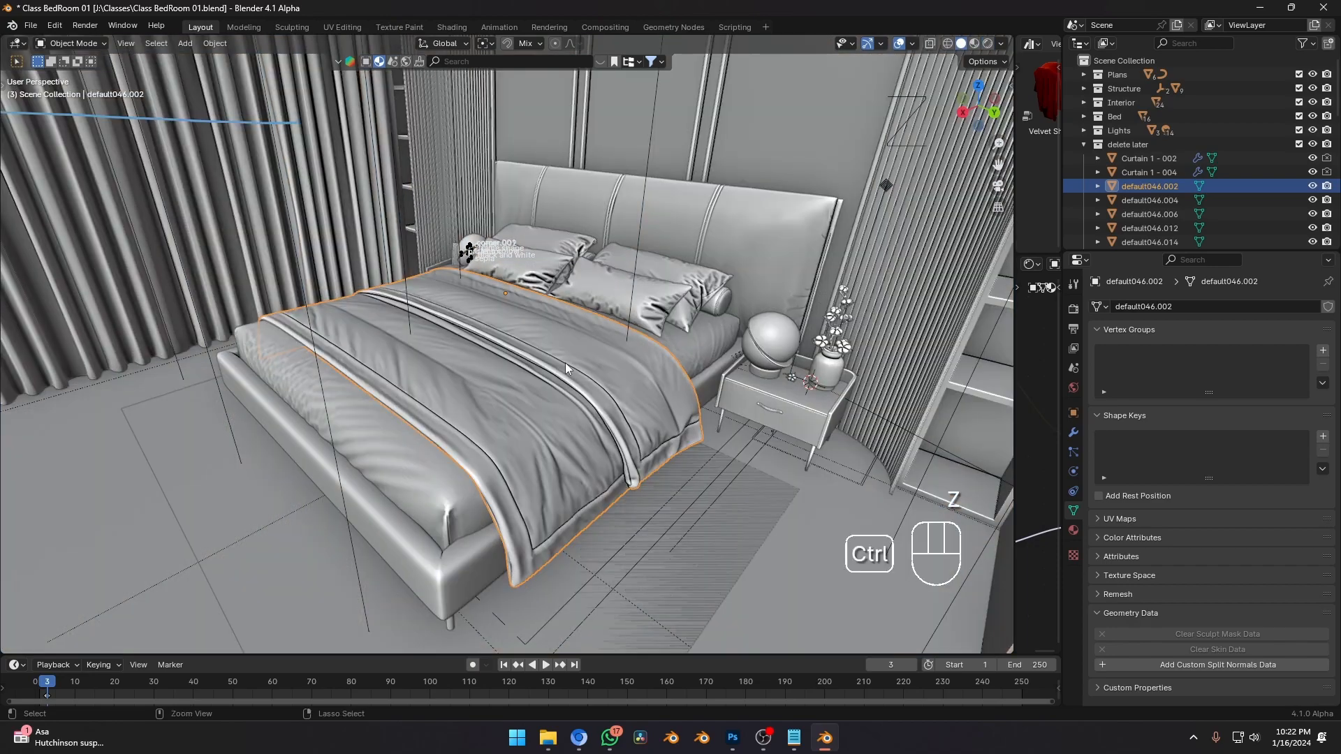
key(ctrl+s)
Select the glass sphere of the bedside lamp and frame the nightstand area in the viewport.
click(754, 353)
key(grave)
click(852, 469)
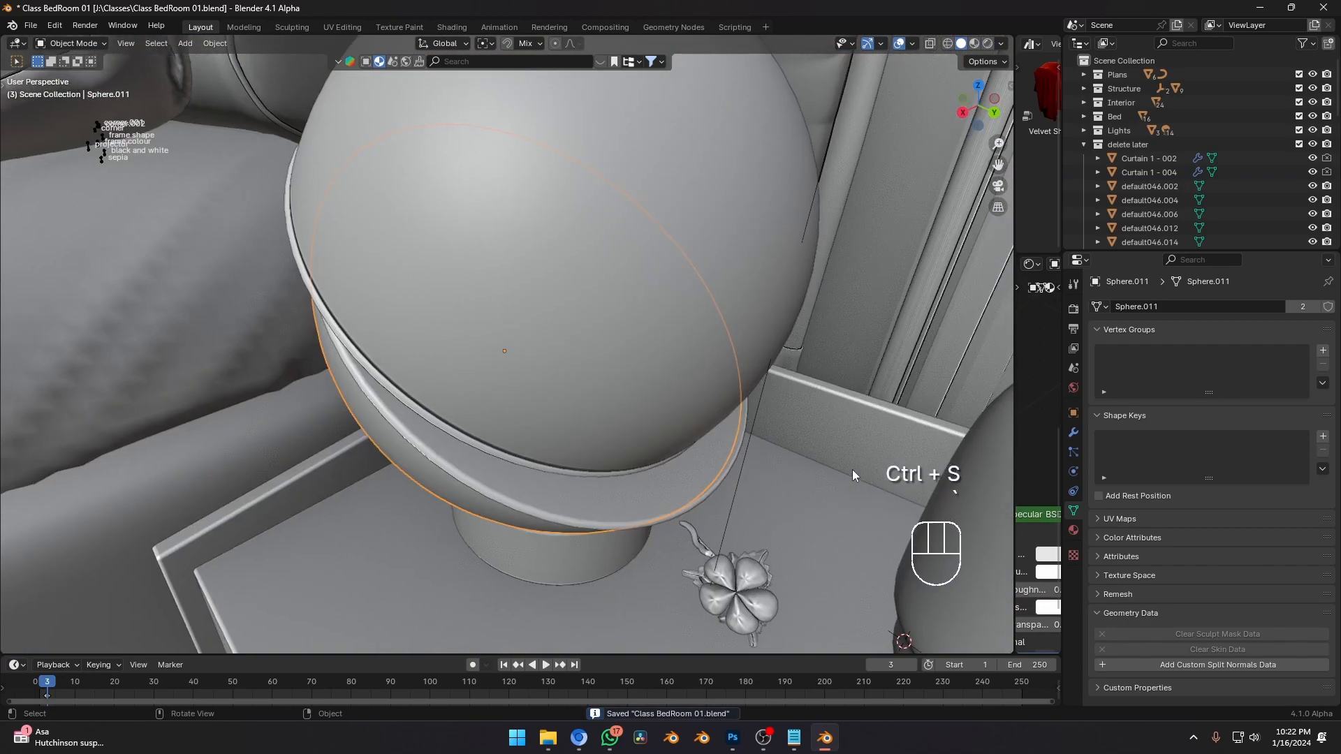
scroll(633, 424, down, 4)
scroll(633, 421, down, 4)
Set a render region around the nightstand and lamp and switch the viewport to Rendered shading.
key(ctrl+b)
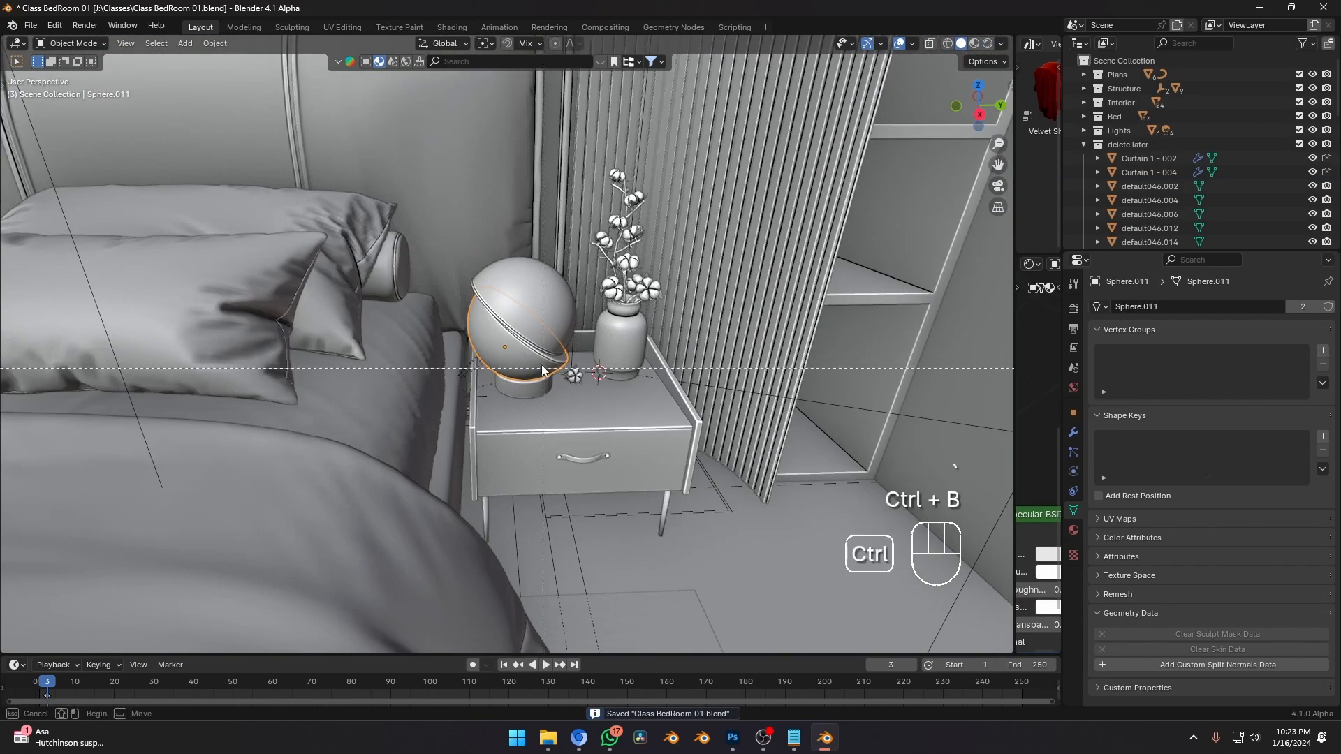
drag(759, 535, 764, 539)
key(z)
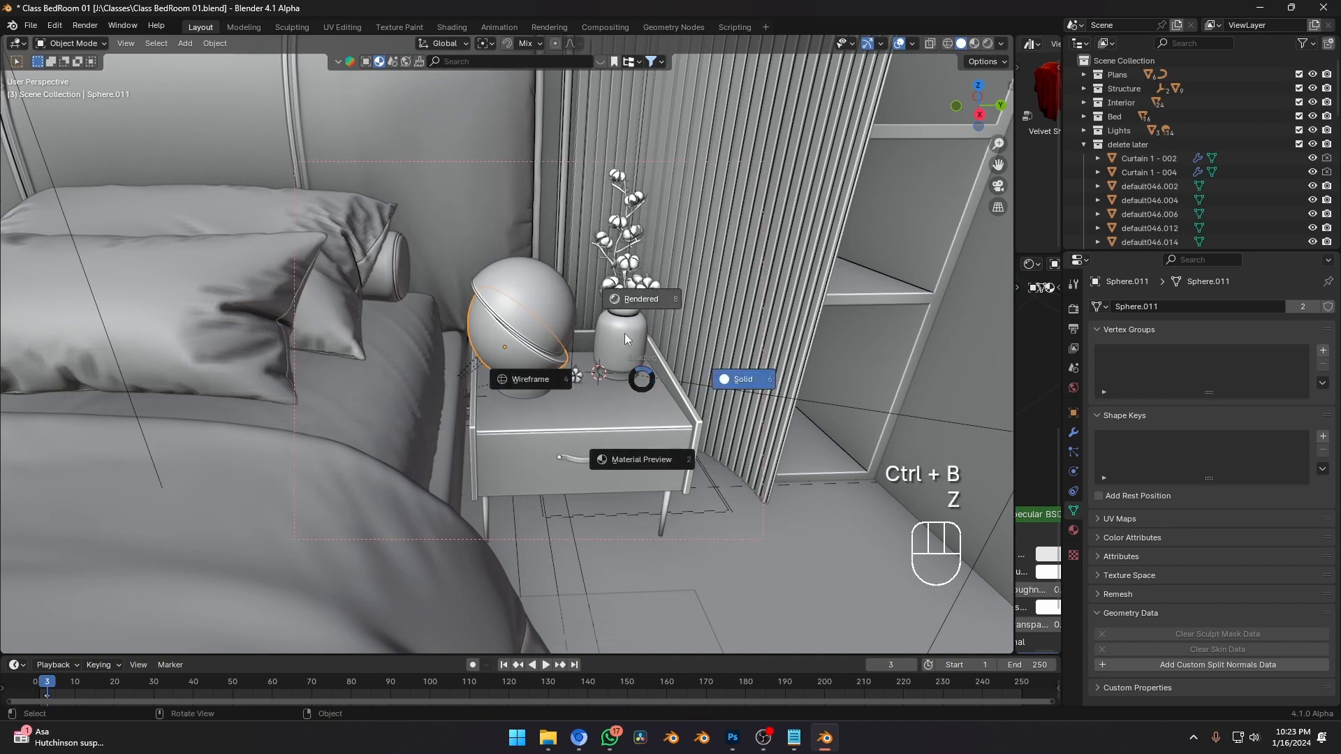
click(625, 339)
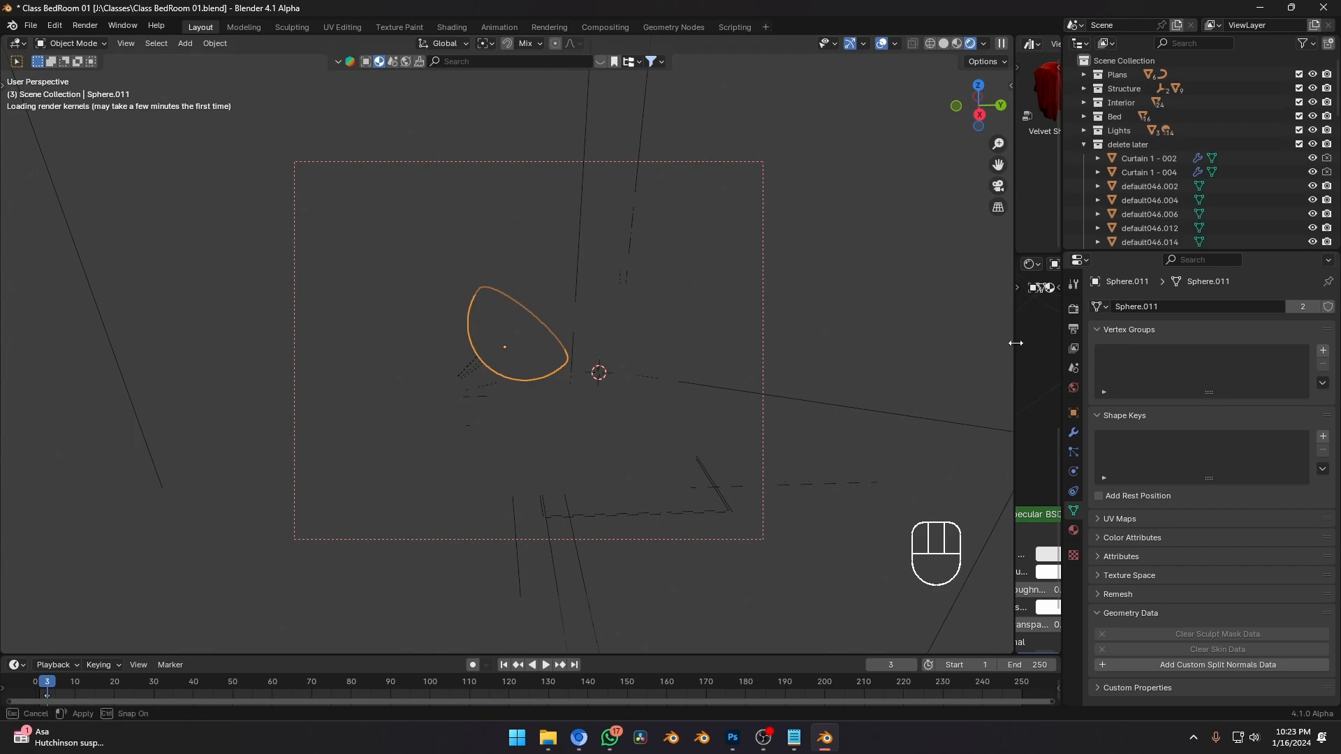
Widen the node editor and examine the overall node layout of the lamp's "glass emesioen" material.
drag(1015, 342, 592, 342)
scroll(841, 504, down, 3)
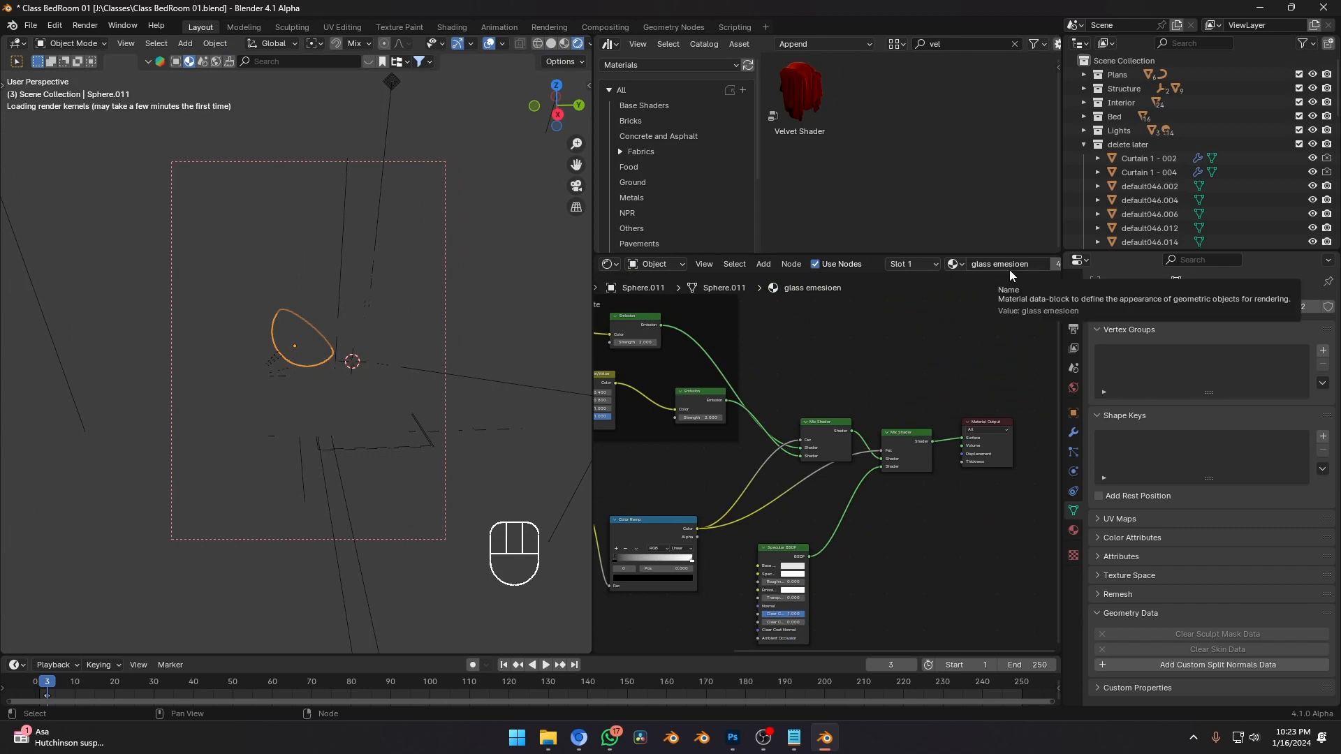
scroll(887, 414, up, 3)
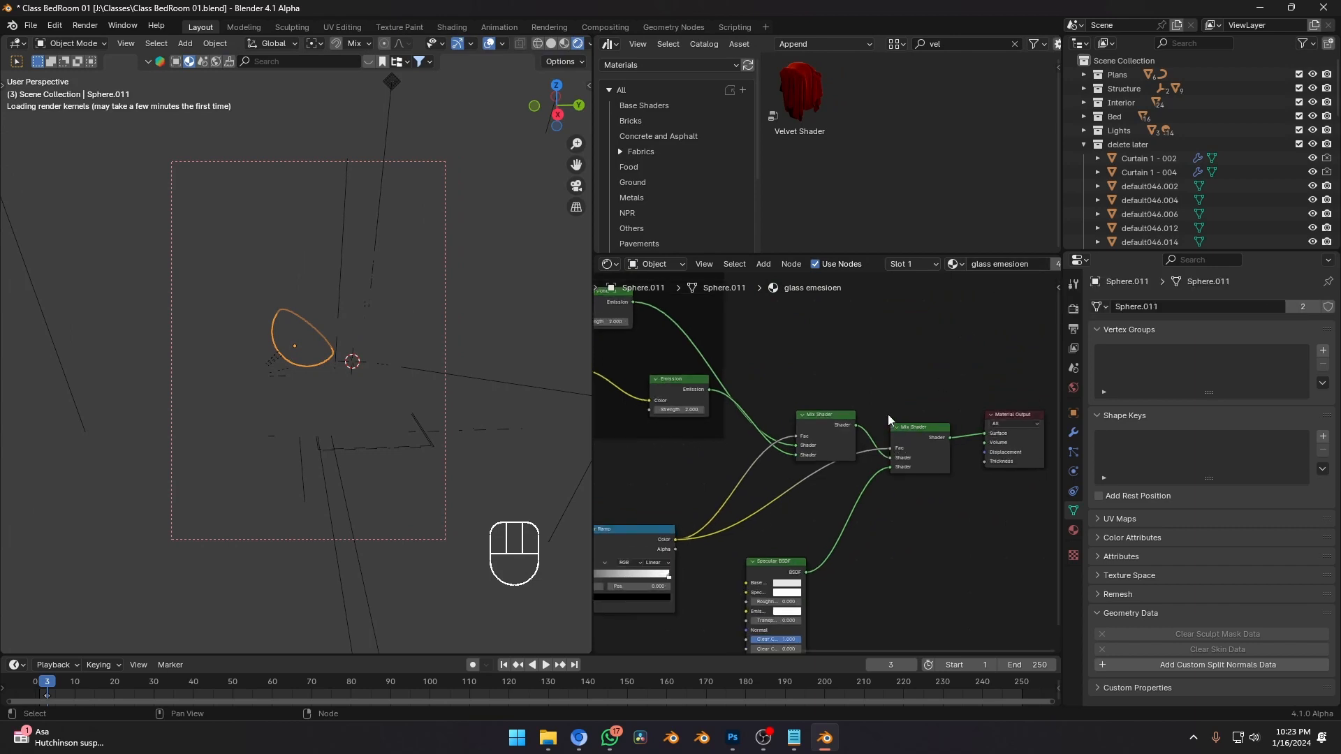
scroll(838, 412, down, 5)
middle_drag(798, 411, 927, 390)
scroll(961, 451, up, 4)
scroll(954, 441, up, 2)
scroll(915, 440, down, 2)
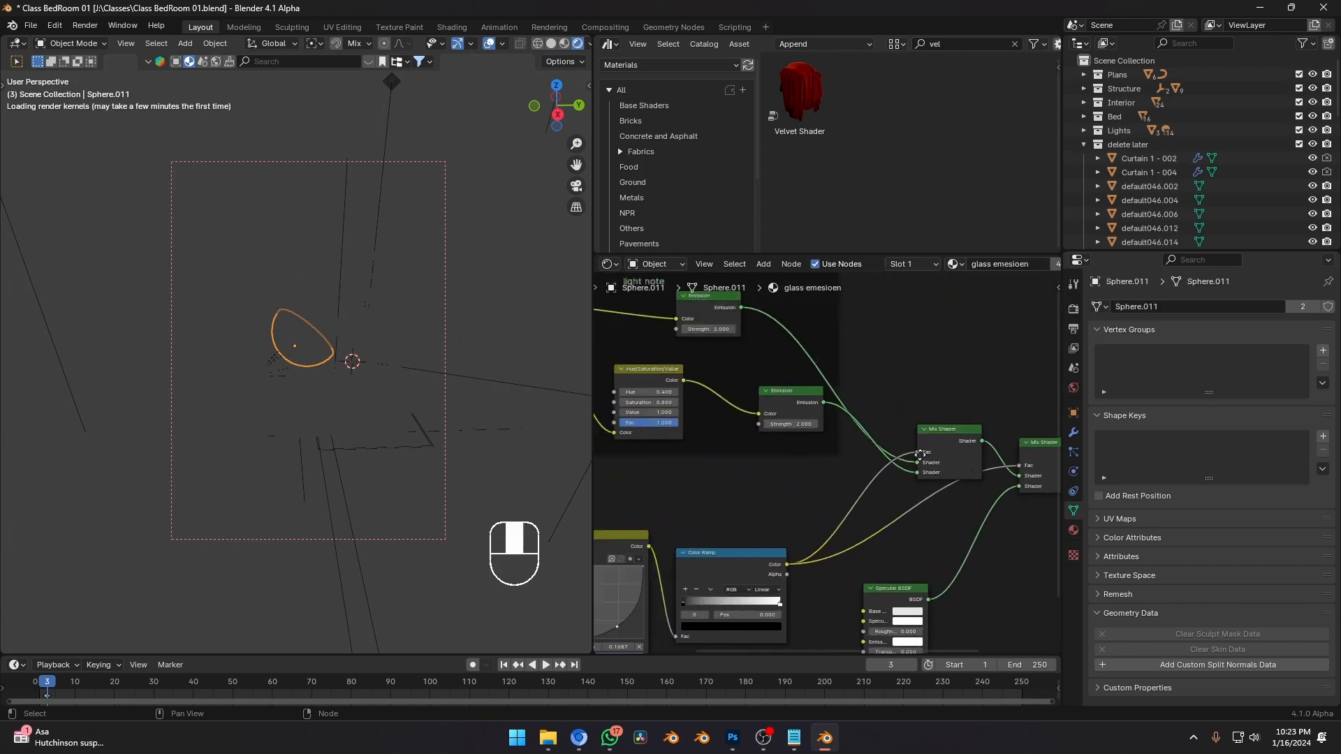
scroll(878, 446, up, 3)
scroll(808, 391, up, 3)
middle_drag(754, 383, 849, 538)
scroll(850, 538, down, 5)
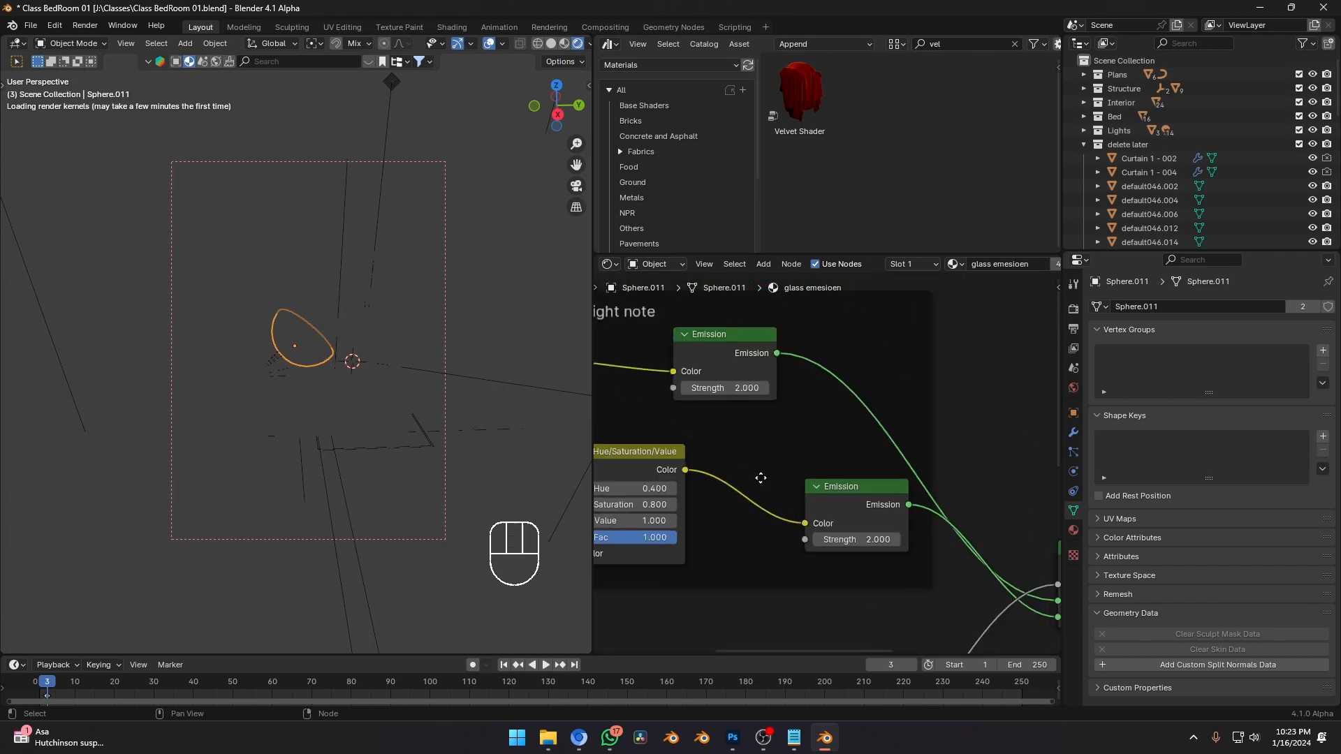
middle_drag(760, 479, 813, 504)
scroll(821, 450, up, 4)
Move the upper Emission node next to the lower one and enlarge the node editor in both directions.
drag(827, 358, 978, 447)
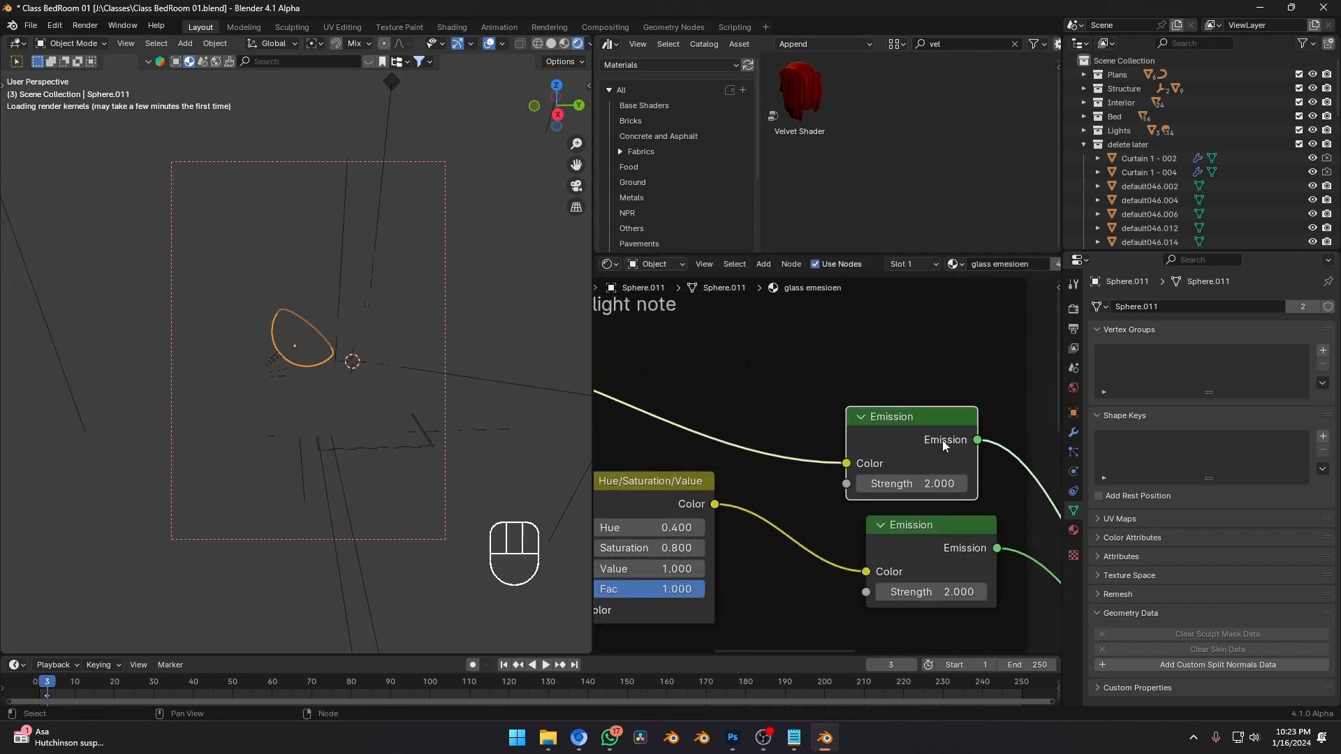
scroll(777, 432, down, 4)
drag(595, 345, 386, 314)
click(536, 260)
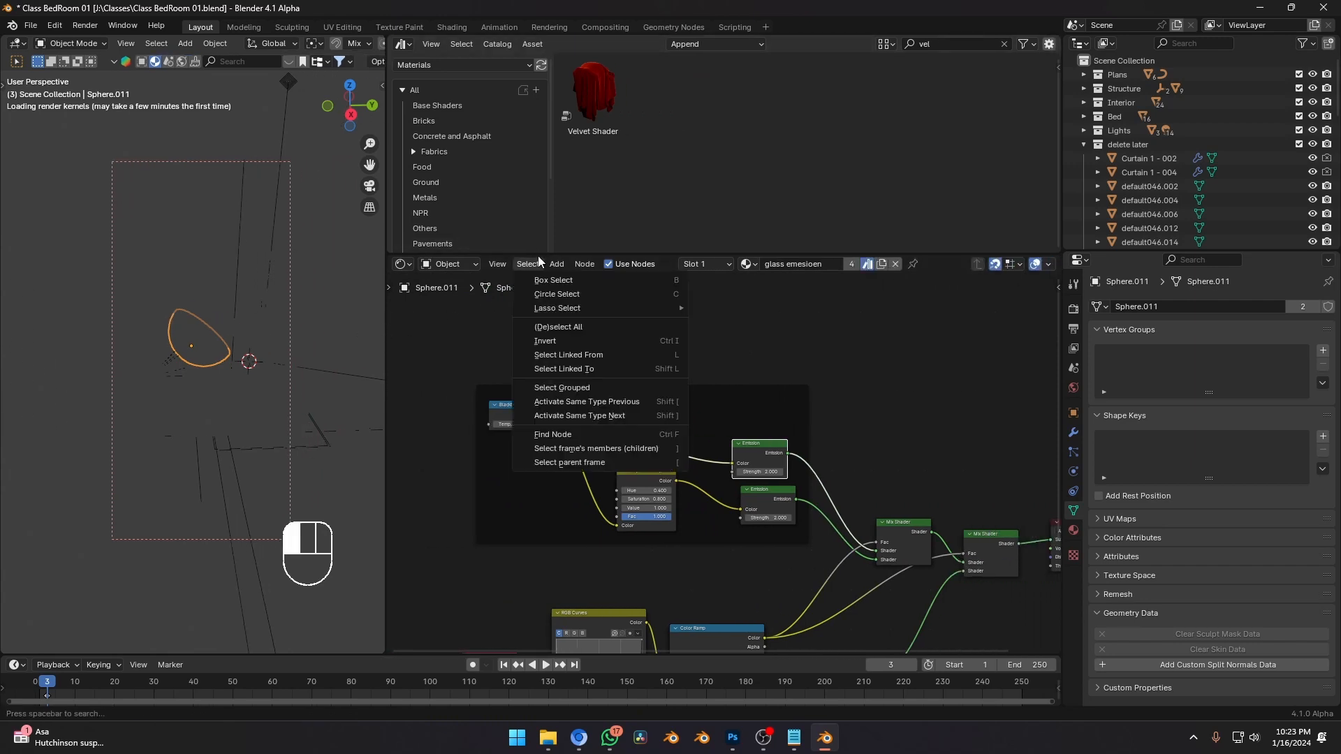
click(577, 251)
drag(577, 255, 577, 147)
Examine how the Blackbody and Hue/Saturation/Value nodes in the "light note" frame feed the two Emission nodes.
scroll(726, 429, up, 7)
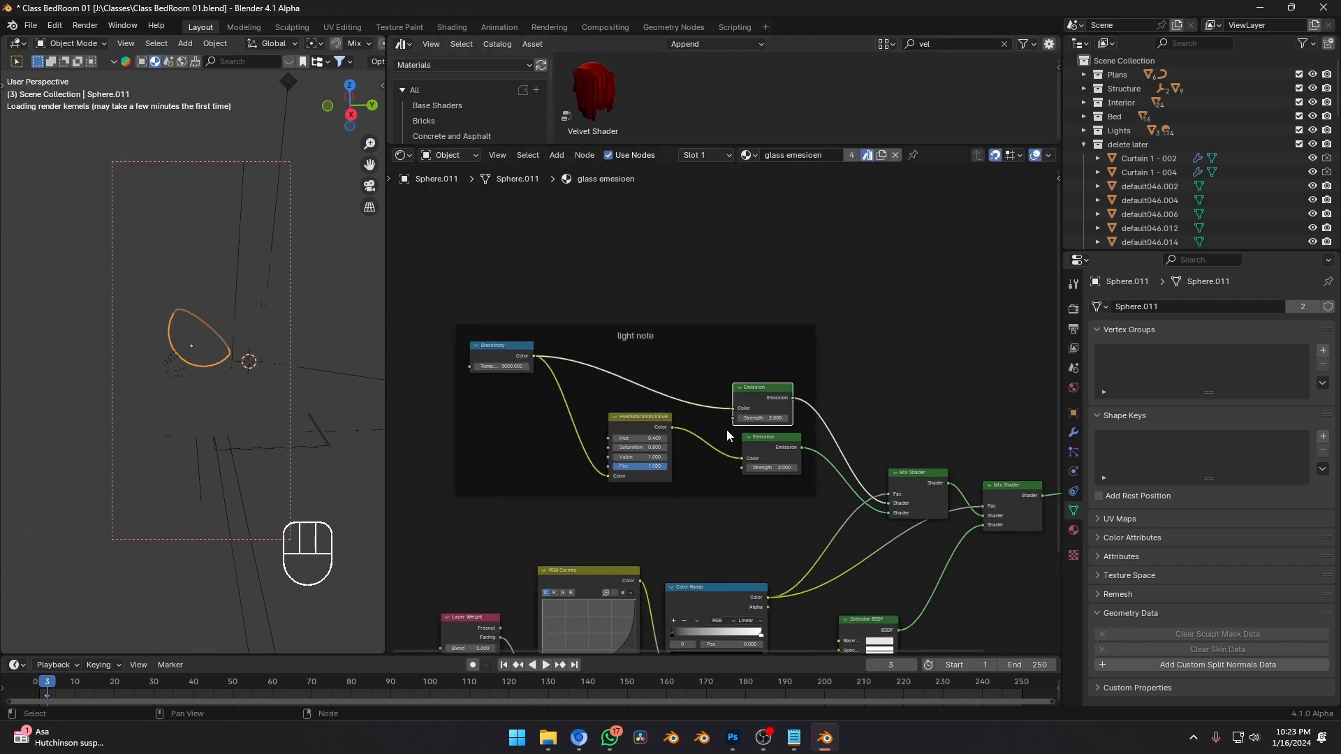
middle_drag(555, 408, 745, 378)
scroll(729, 377, up, 2)
scroll(729, 370, up, 2)
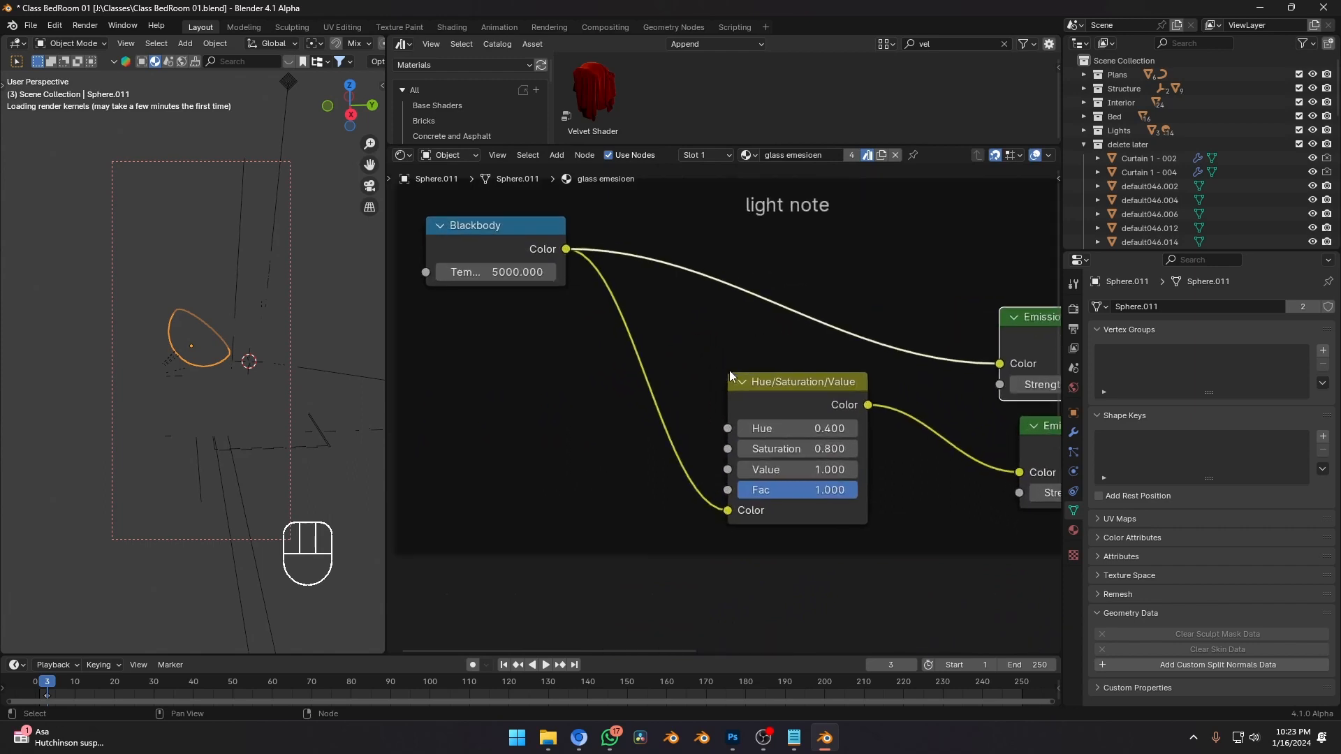
middle_drag(604, 267, 580, 265)
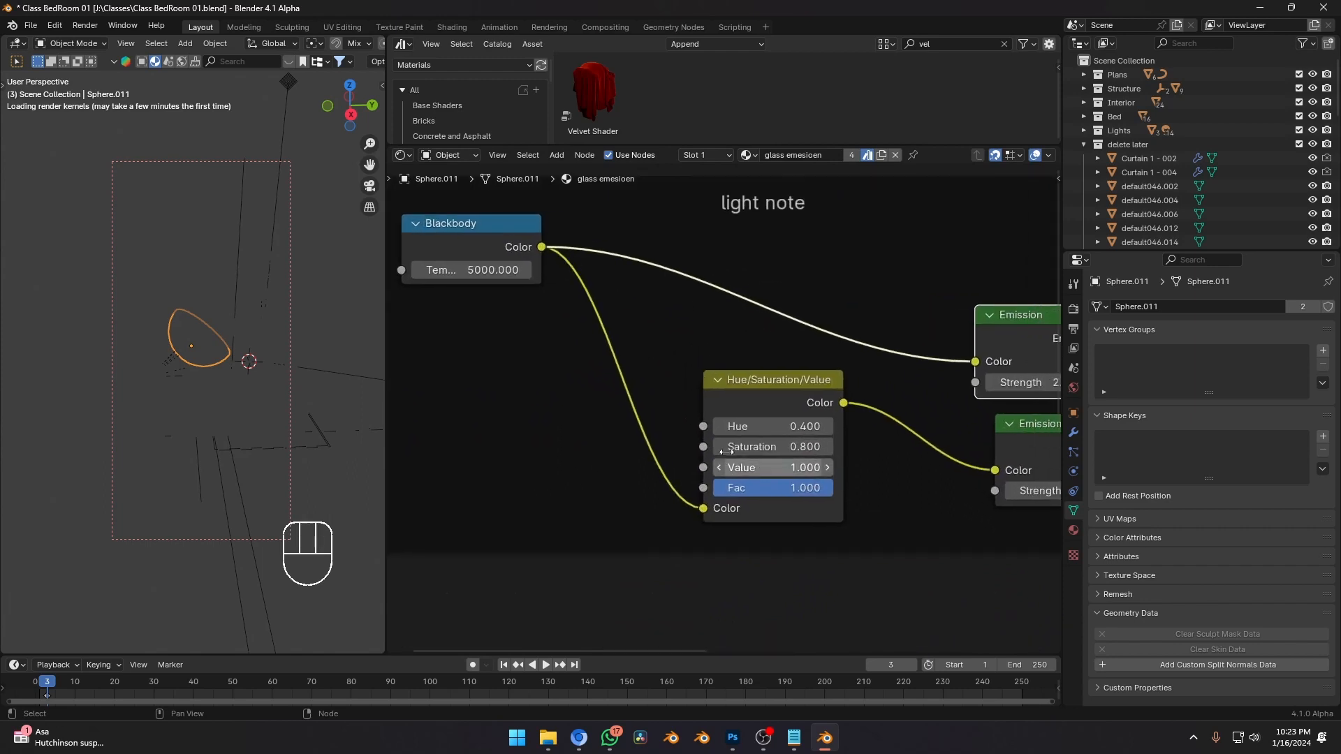
middle_drag(762, 318, 751, 323)
click(494, 248)
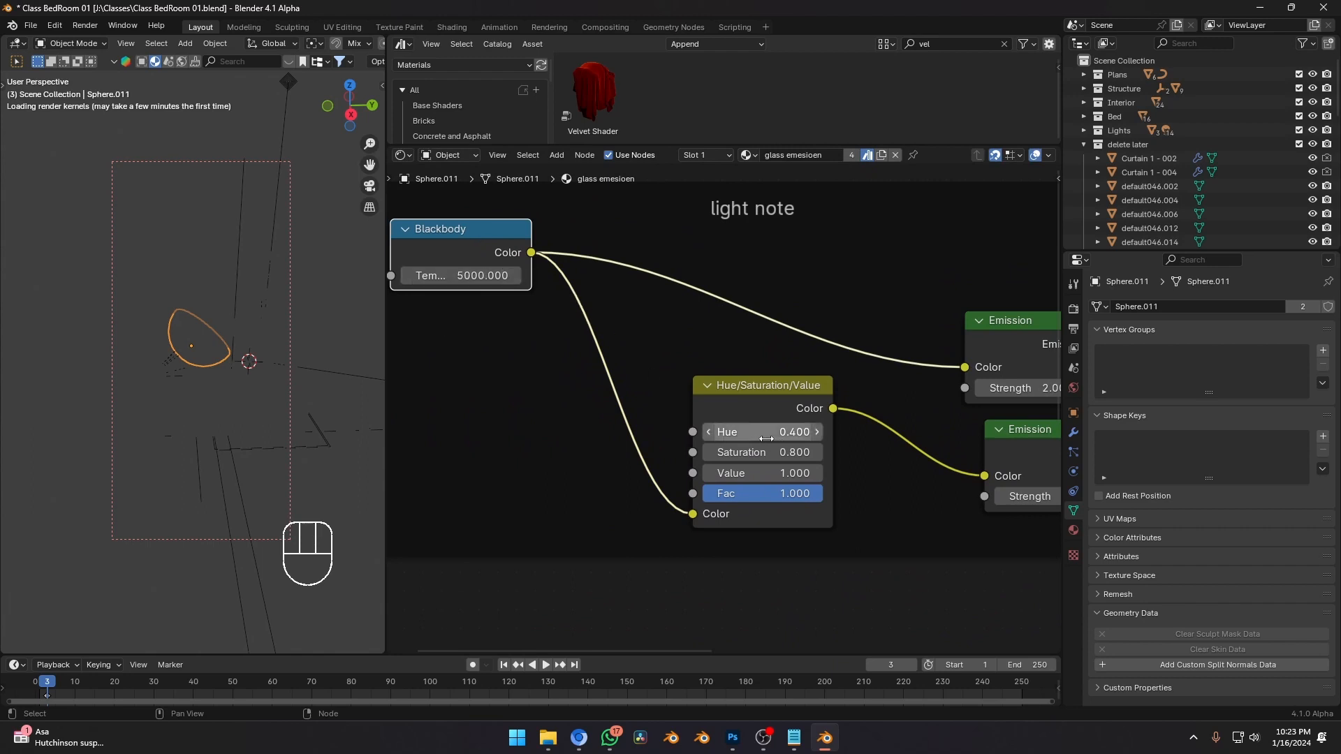
scroll(766, 439, up, 4)
scroll(765, 458, down, 4)
middle_drag(1001, 500, 796, 505)
scroll(726, 426, down, 1)
middle_drag(748, 370, 859, 406)
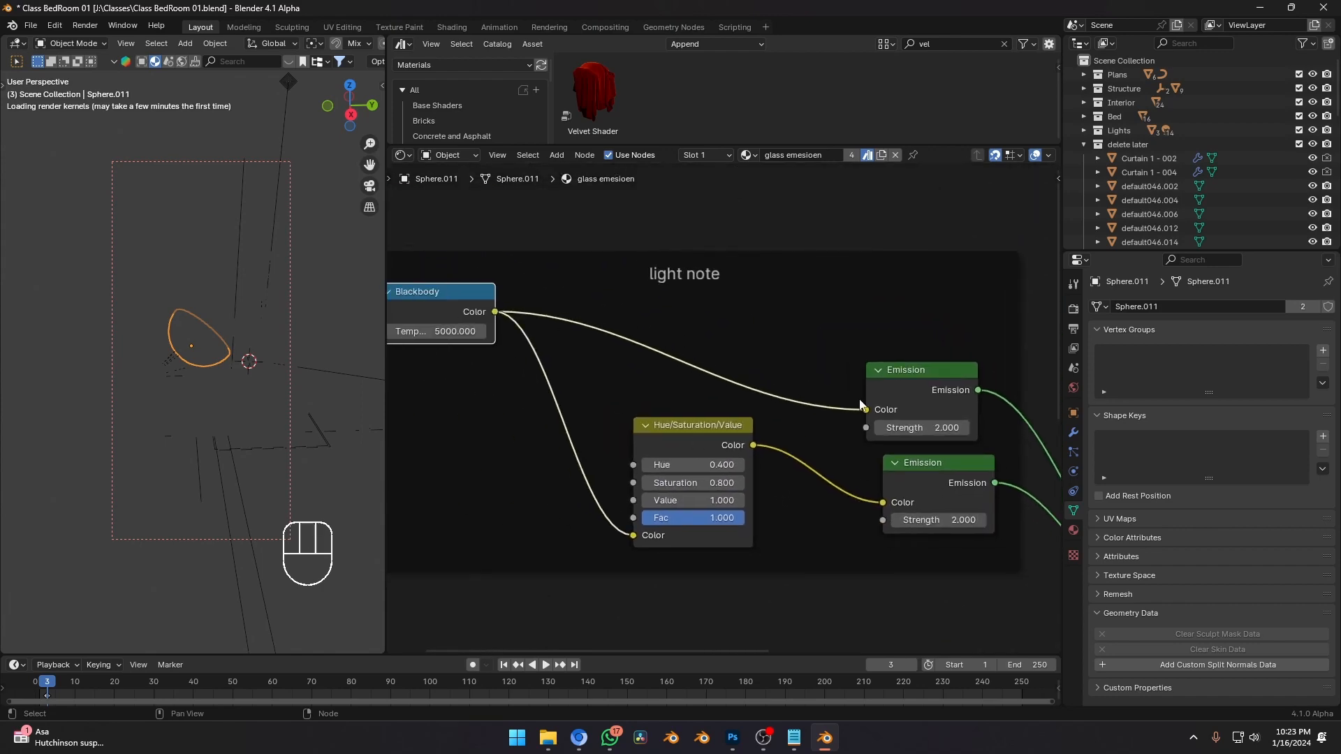
Examine the Mix Shader inputs and the Layer Weight, RGB Curves and Color Ramp chain driving their factor.
scroll(839, 391, down, 3)
middle_drag(1006, 432, 743, 350)
scroll(835, 450, up, 2)
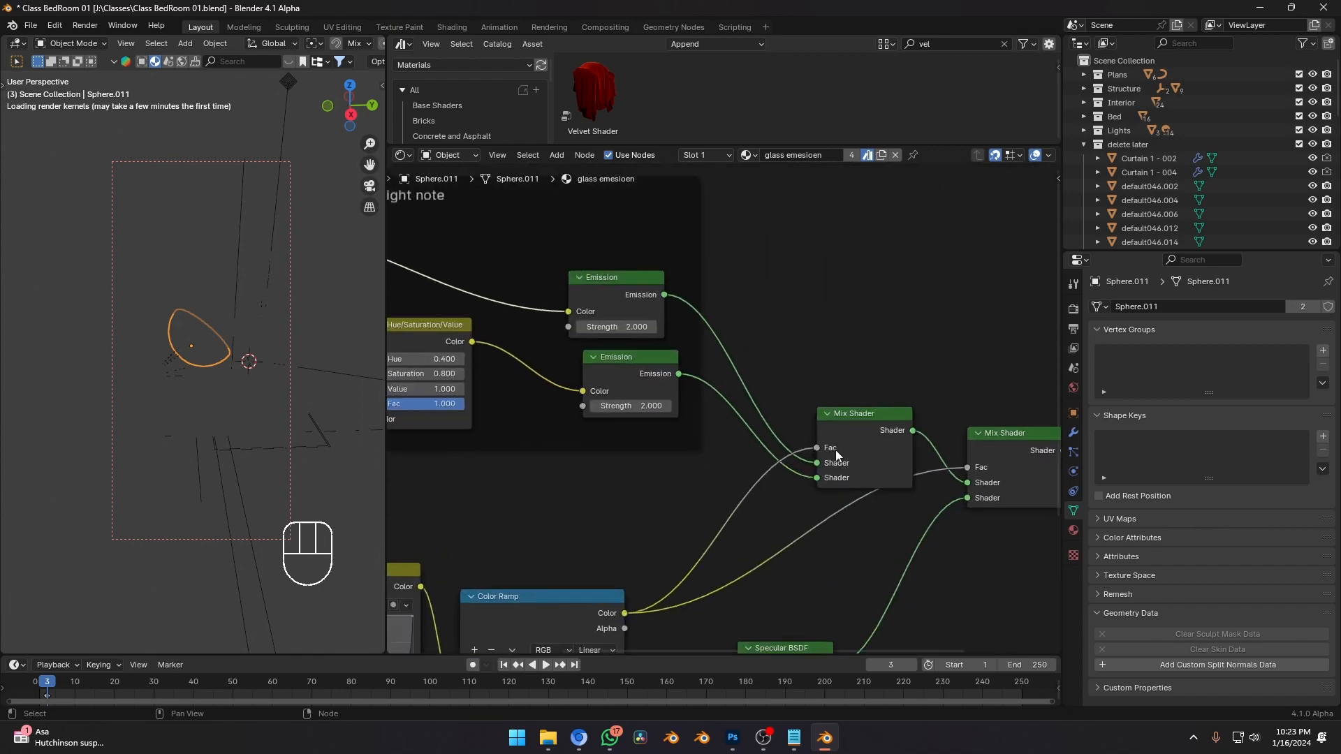
middle_drag(707, 527, 880, 392)
middle_drag(545, 483, 833, 437)
scroll(557, 504, up, 2)
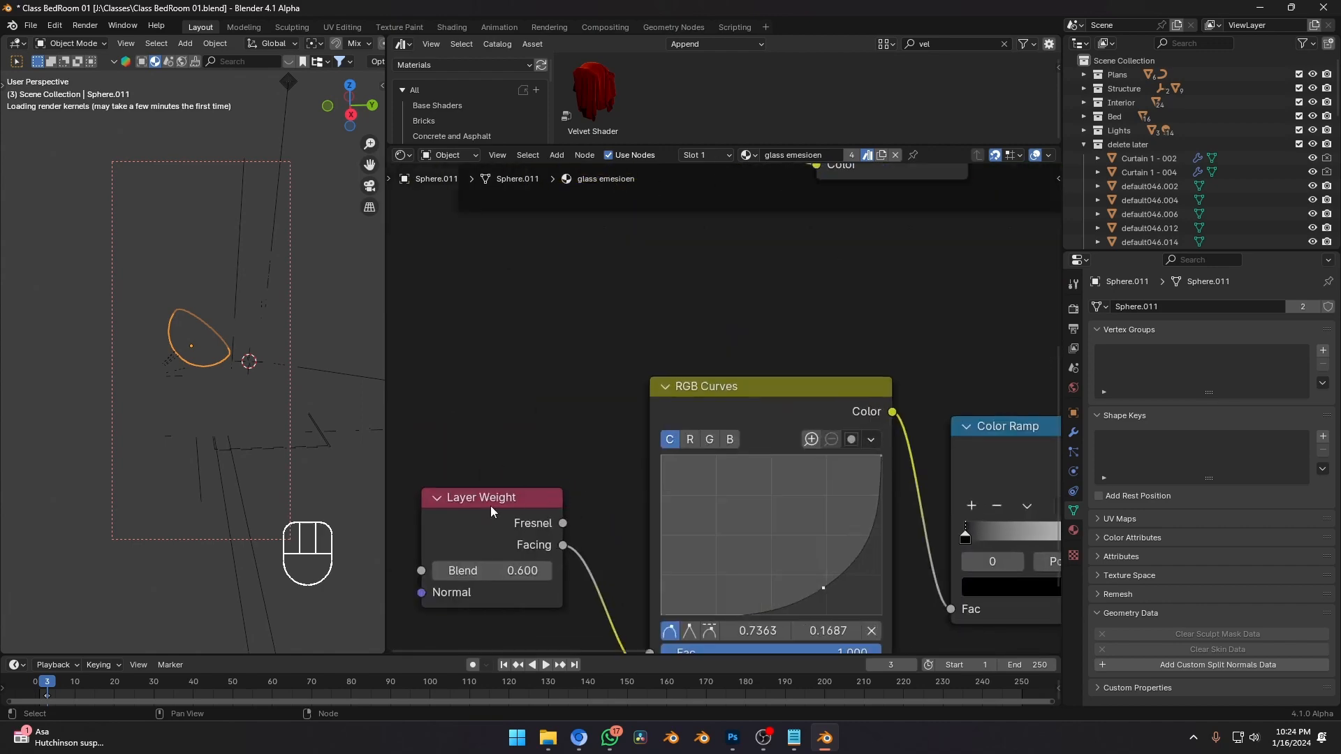
click(492, 507)
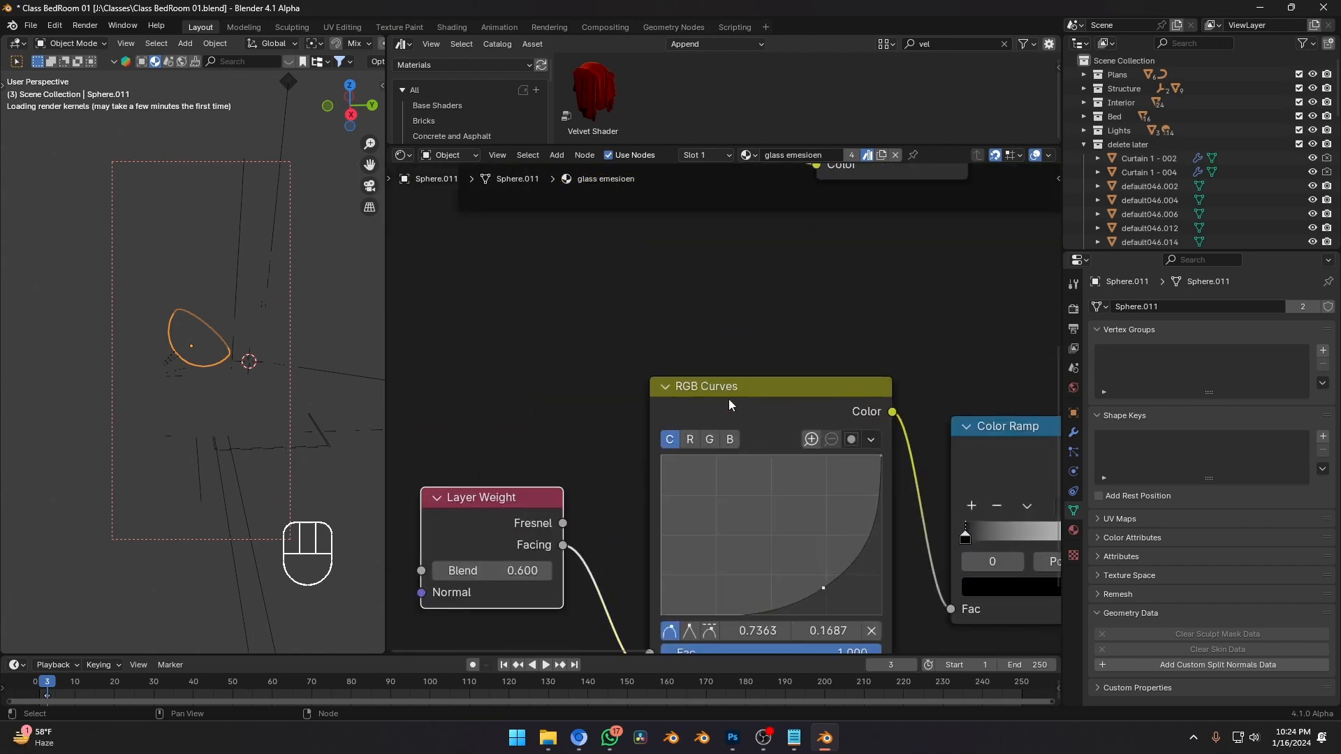
middle_drag(727, 404, 655, 399)
scroll(742, 498, down, 2)
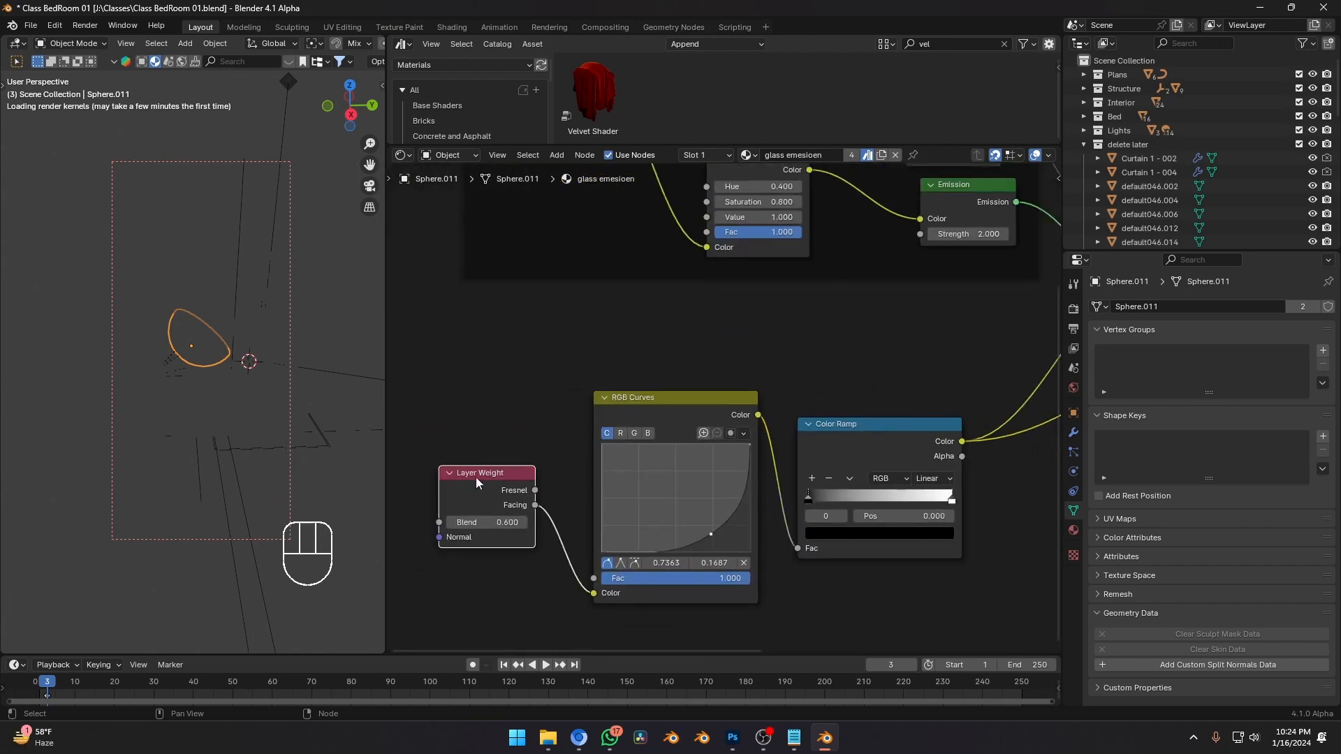
drag(918, 360, 456, 573)
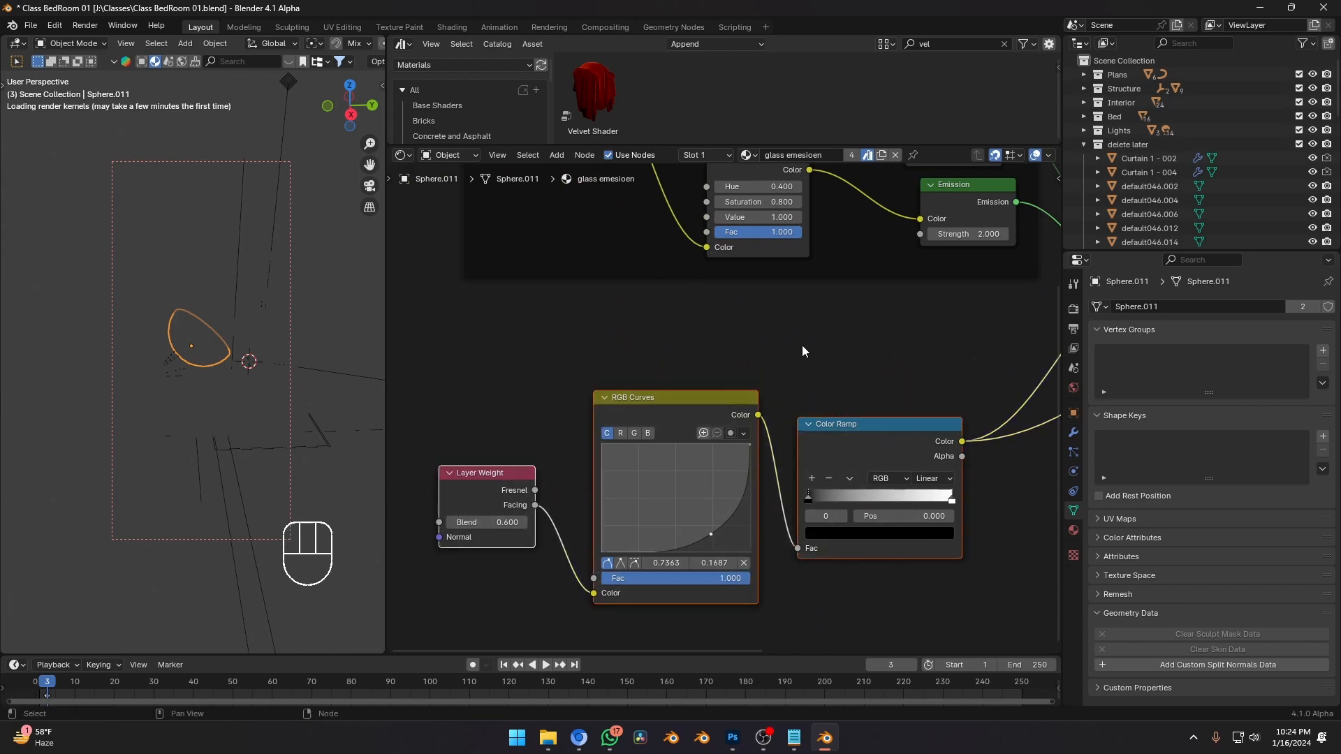
click(801, 345)
middle_drag(894, 430, 710, 385)
scroll(709, 386, up, 3)
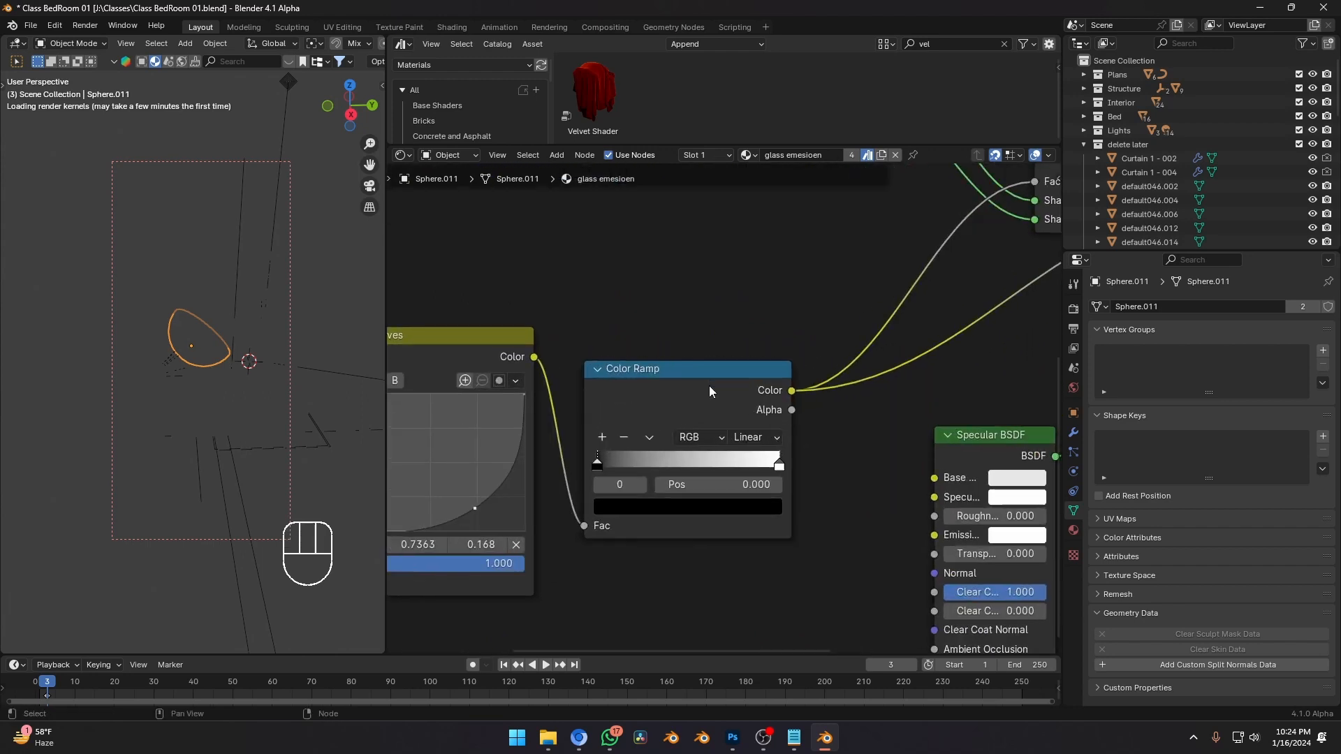
Inspect the Color Ramp's white stop and trace its output to the Mix Shader nodes and Emission inputs.
click(789, 476)
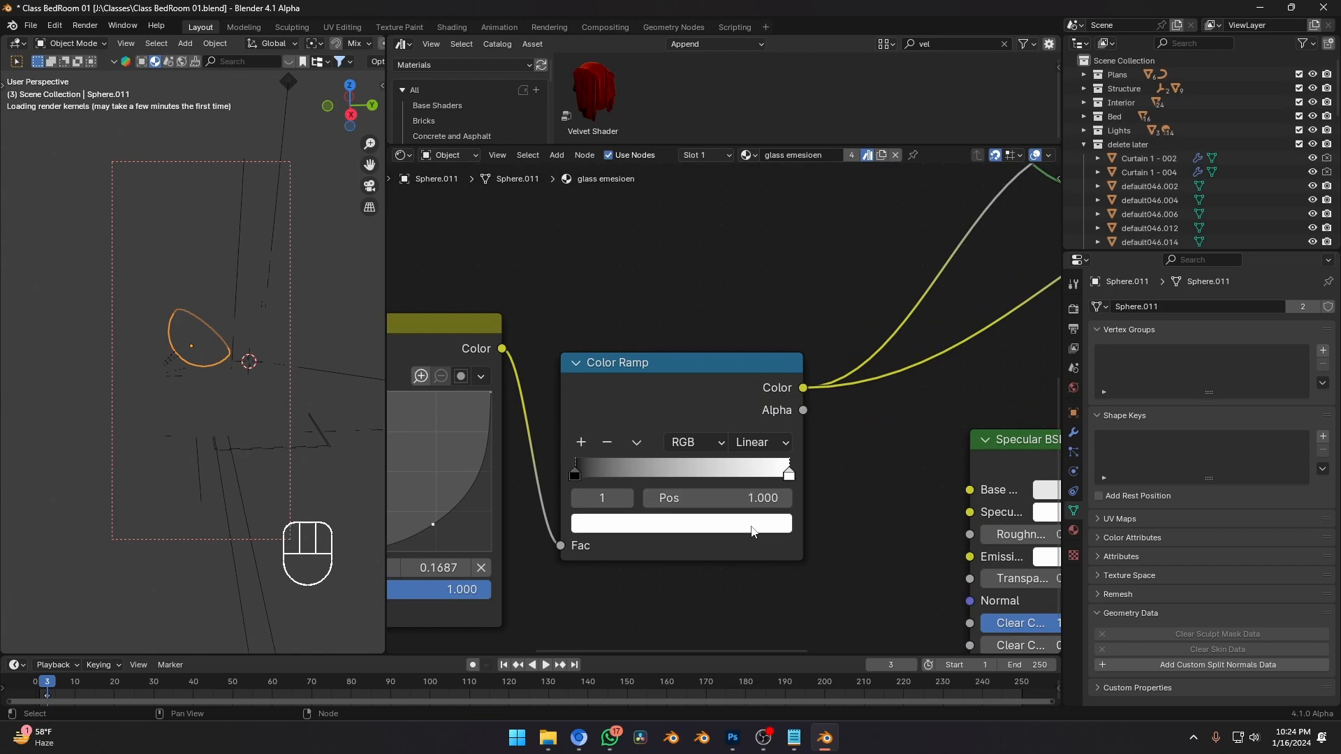
click(755, 531)
scroll(602, 419, down, 3)
middle_drag(741, 381, 726, 440)
middle_drag(852, 501, 729, 478)
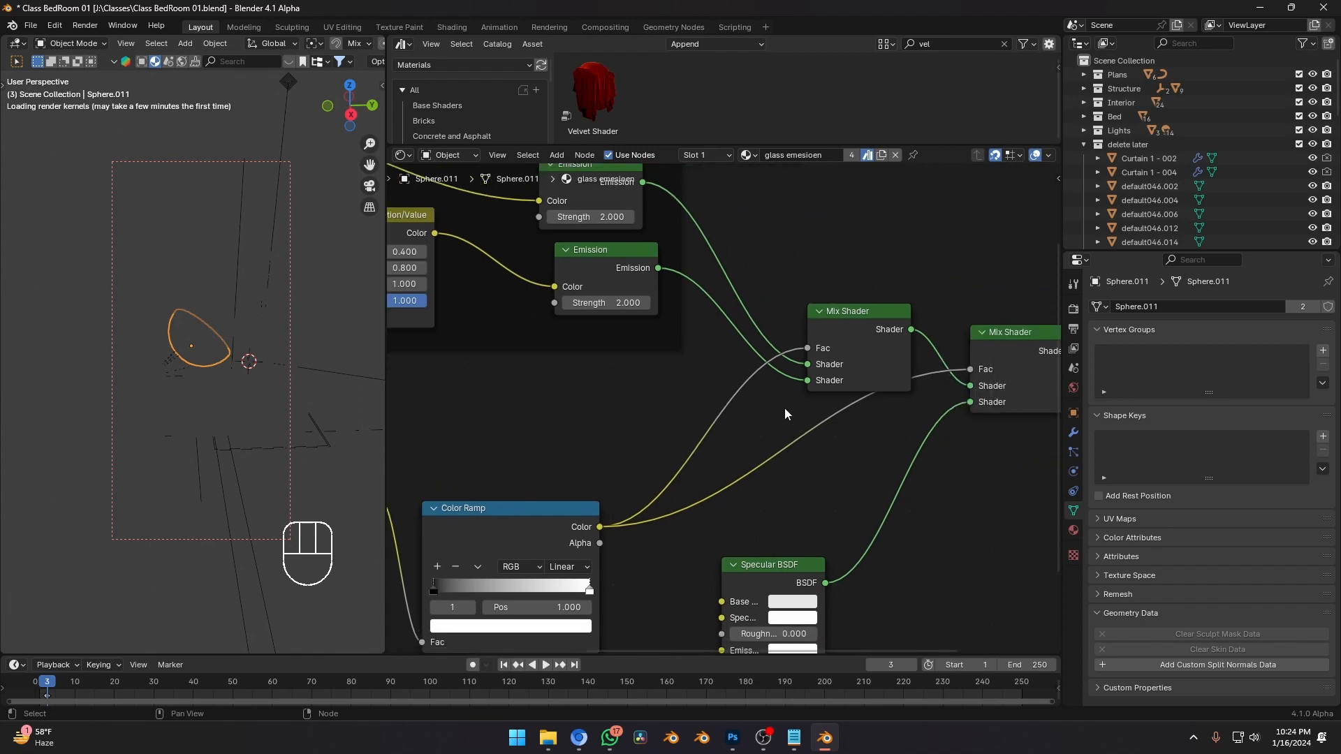
middle_drag(615, 356, 637, 407)
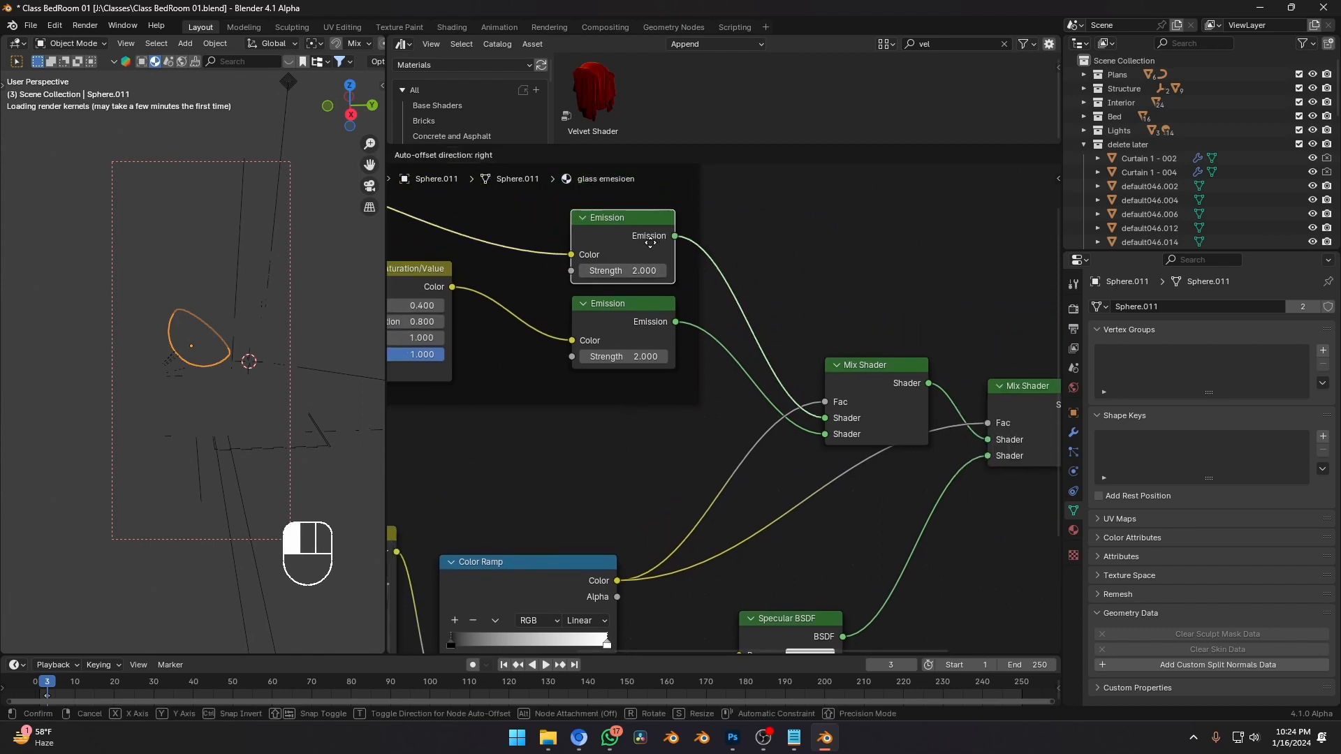
Move the Specular BSDF node up directly beneath the first Mix Shader.
middle_drag(631, 249, 740, 287)
middle_drag(400, 199, 721, 237)
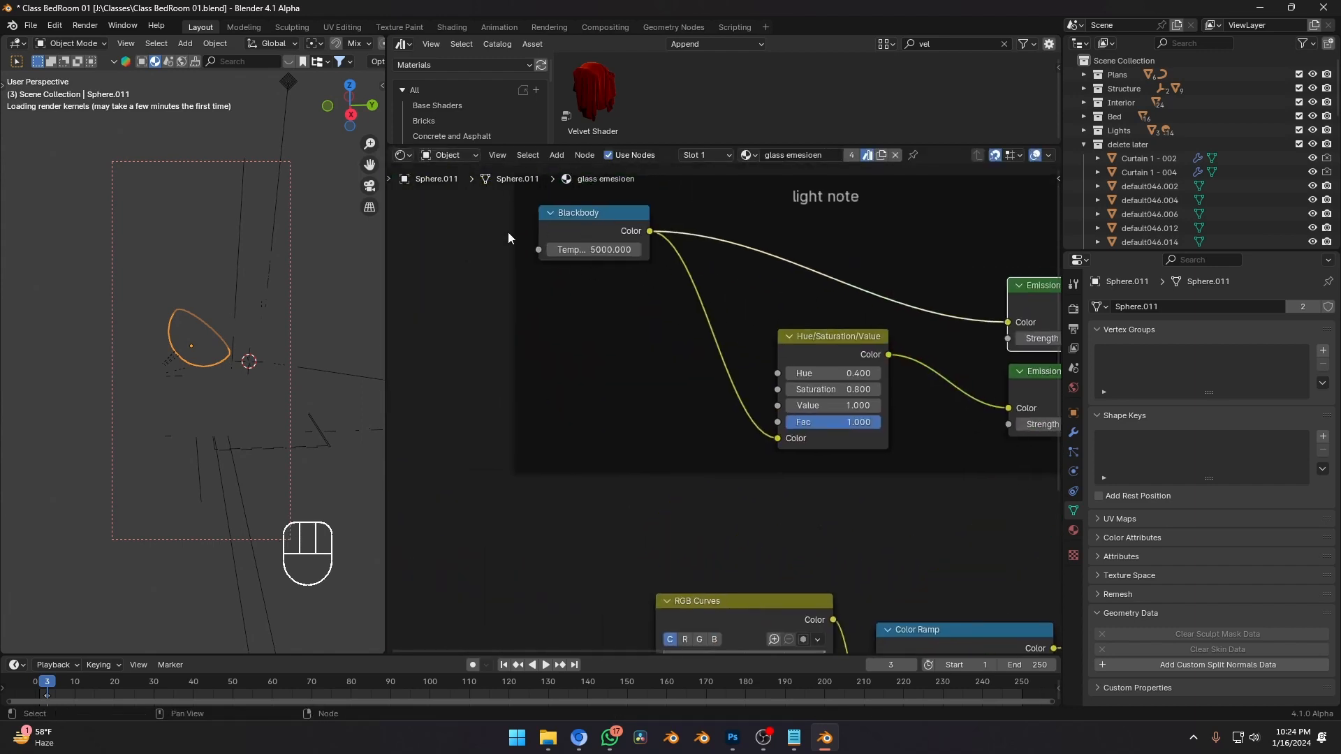
middle_drag(818, 196, 583, 246)
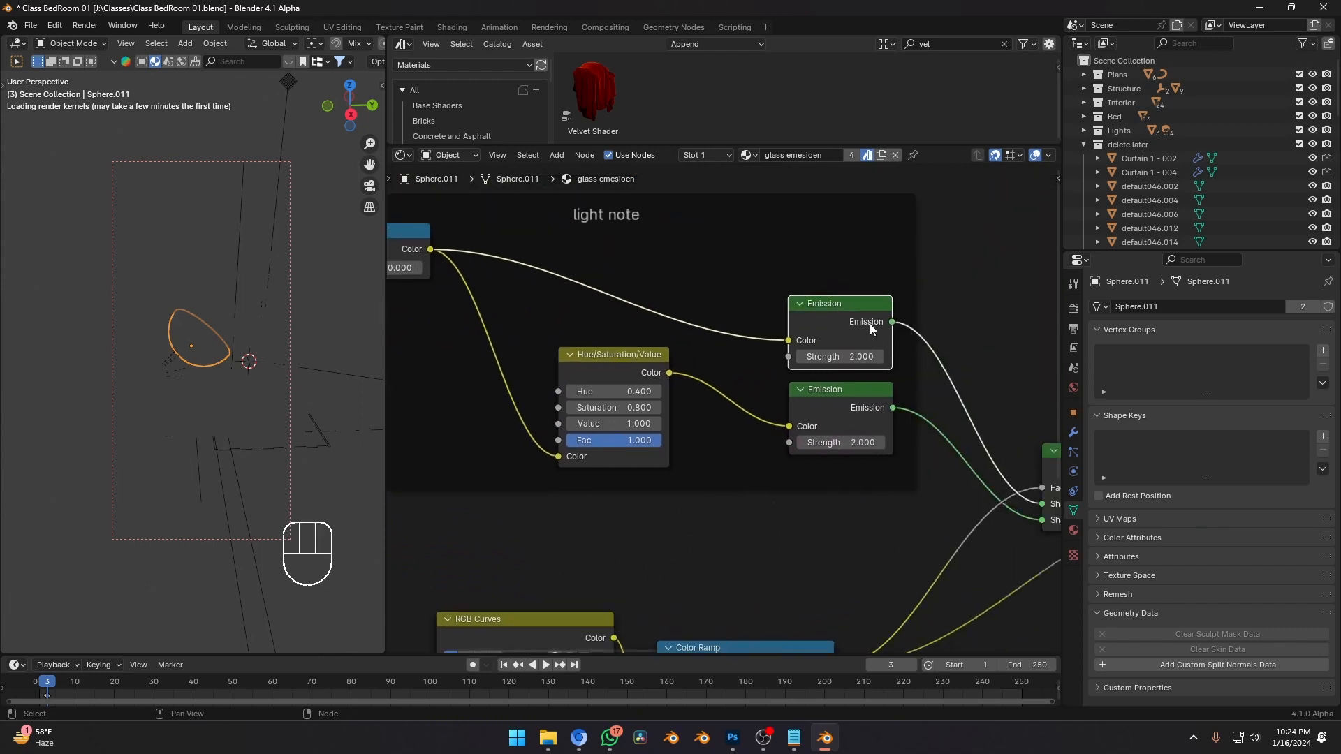
middle_drag(869, 324, 747, 287)
middle_drag(811, 353, 669, 314)
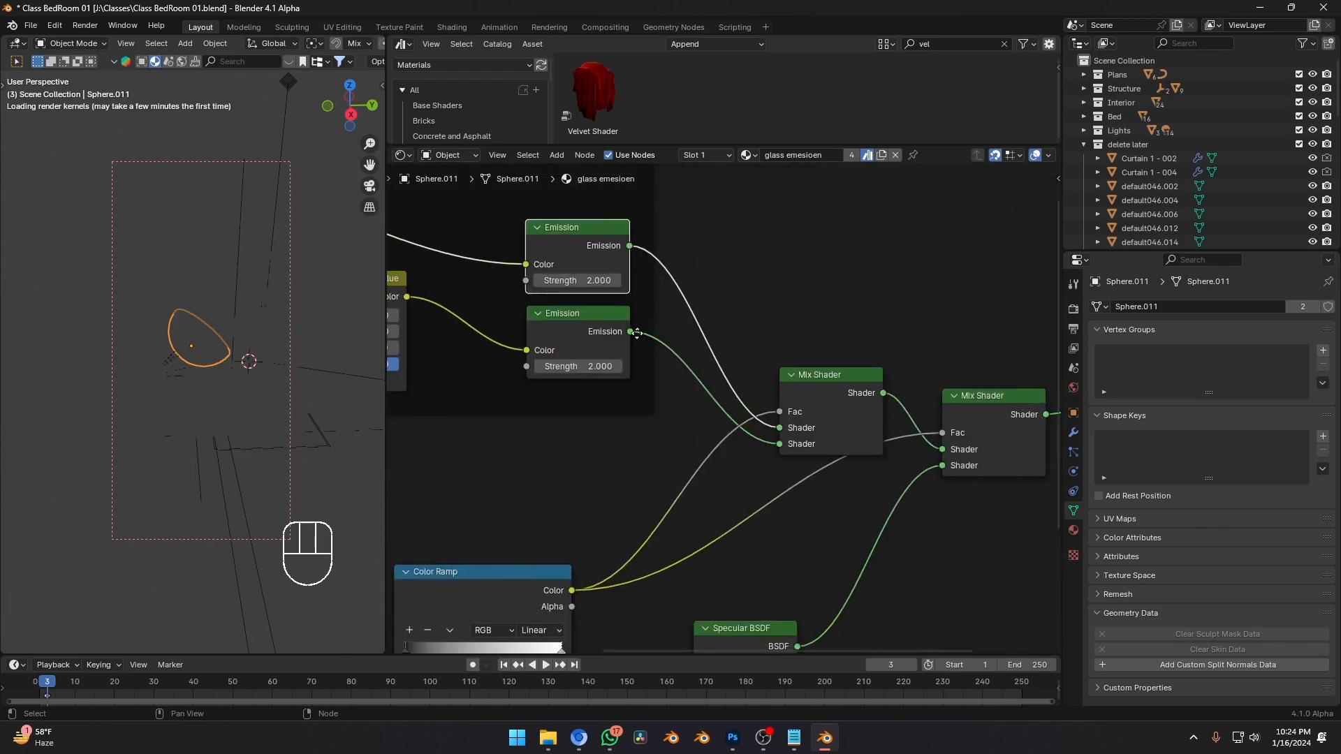
middle_drag(891, 449, 759, 404)
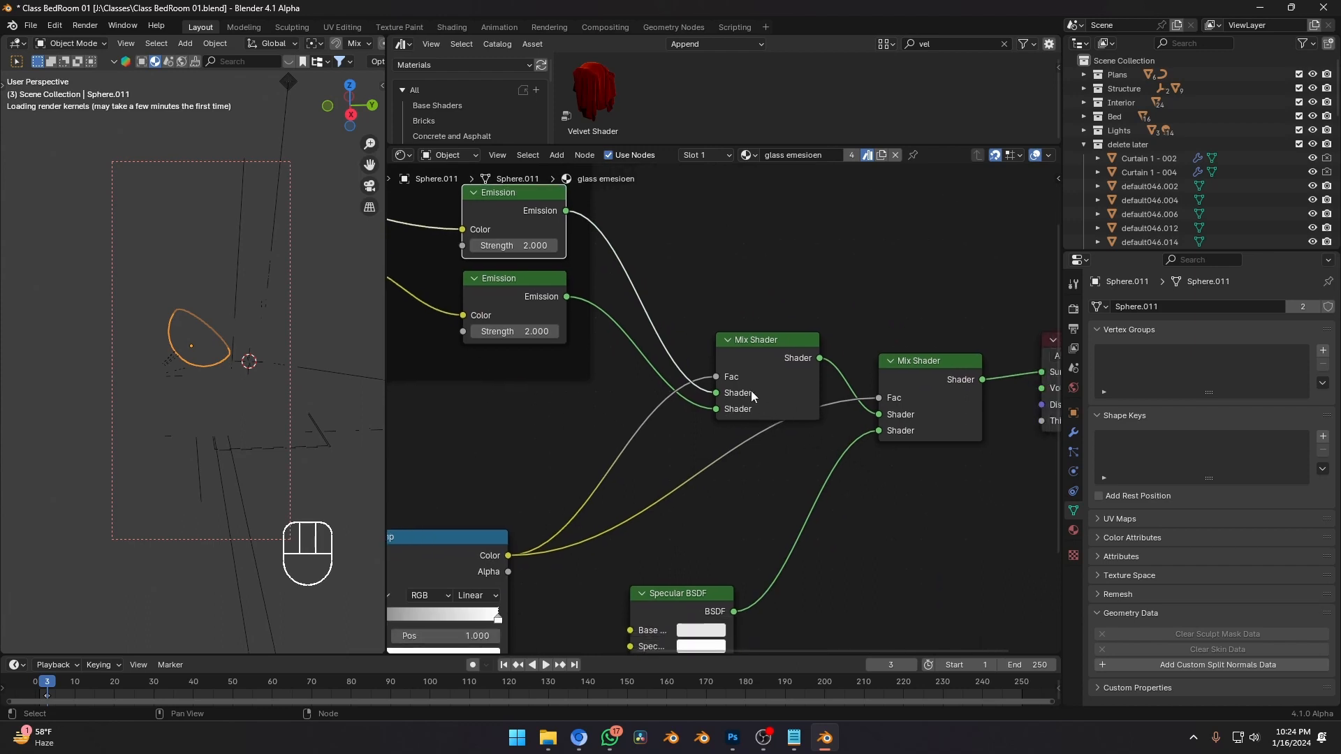
middle_drag(845, 496, 825, 435)
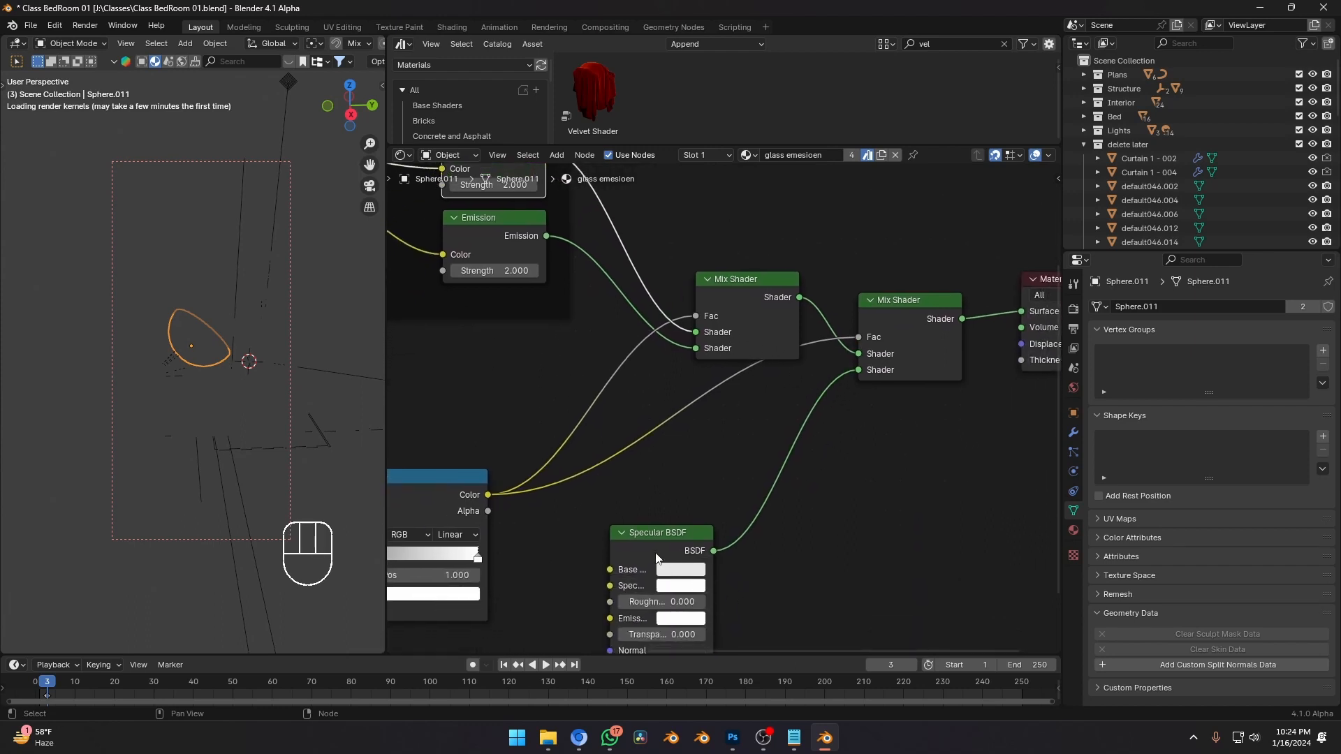
drag(657, 559, 755, 412)
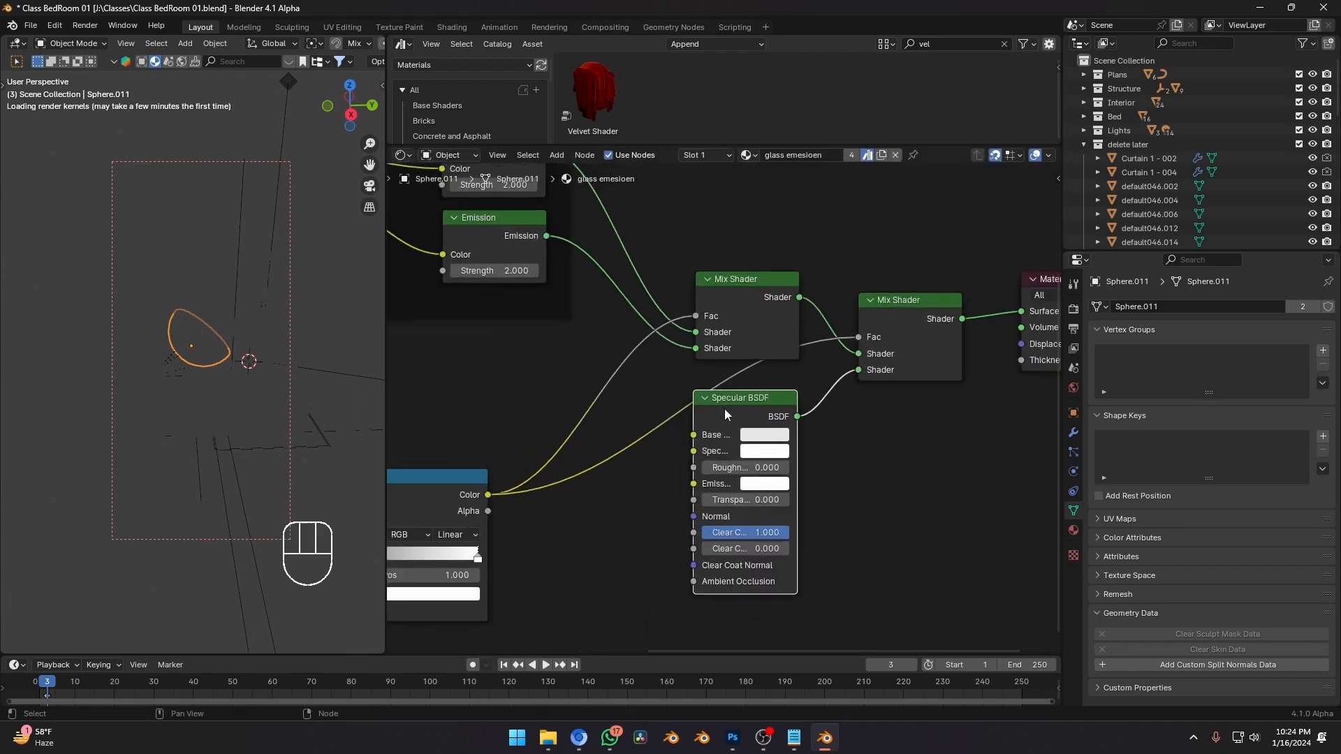
Examine how the Emission nodes, Specular BSDF and both Mix Shaders connect through to the Material Output.
scroll(724, 409, down, 2)
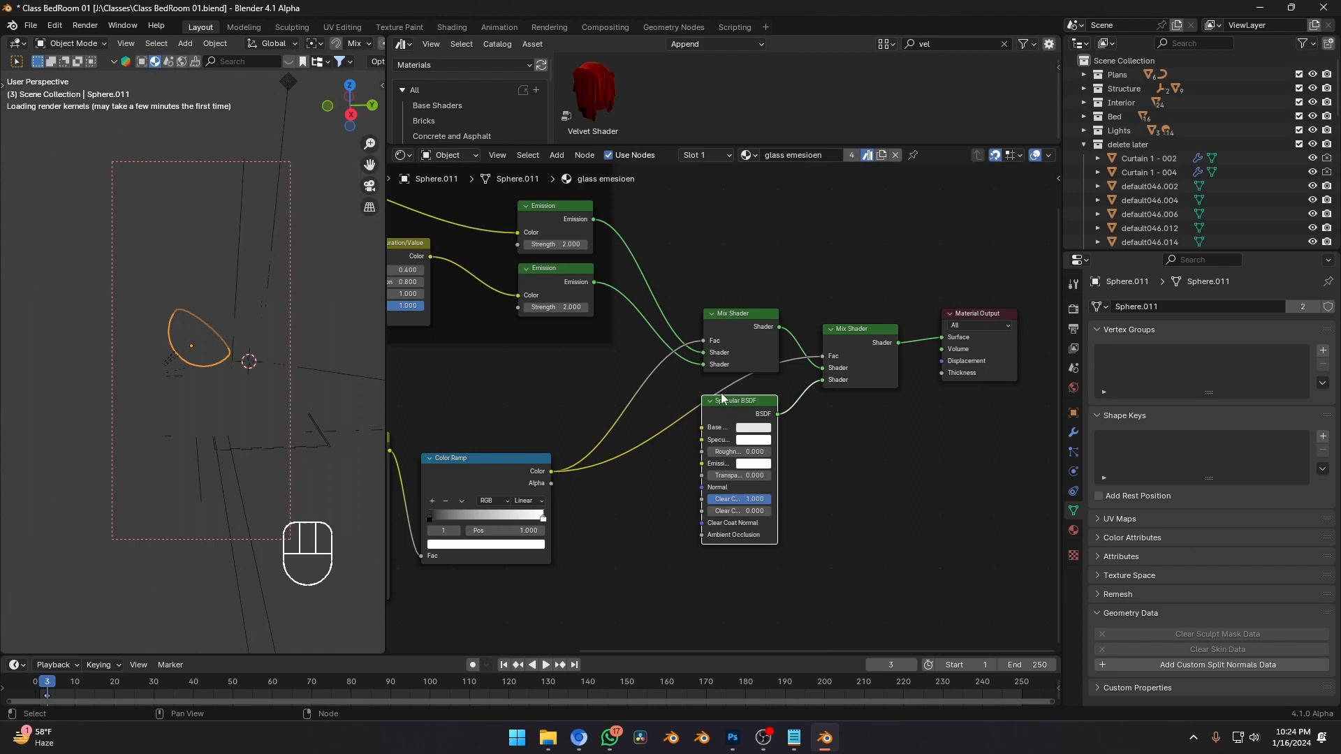
scroll(725, 412, up, 1)
scroll(725, 412, down, 1)
middle_drag(683, 426, 747, 422)
scroll(747, 422, up, 2)
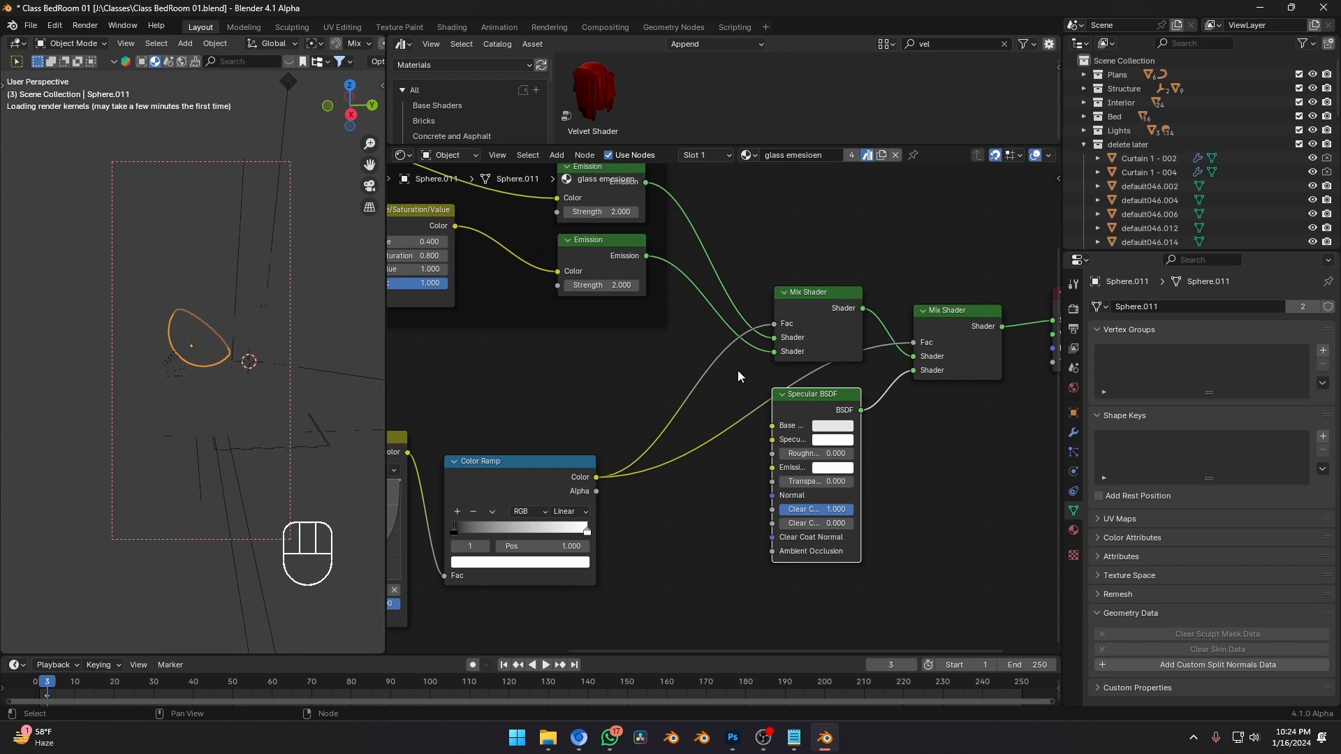
mouse_move(738, 370)
middle_down()
mouse_move(724, 383)
mouse_move(856, 435)
mouse_move(736, 393)
middle_up()
scroll(834, 381, down, 2)
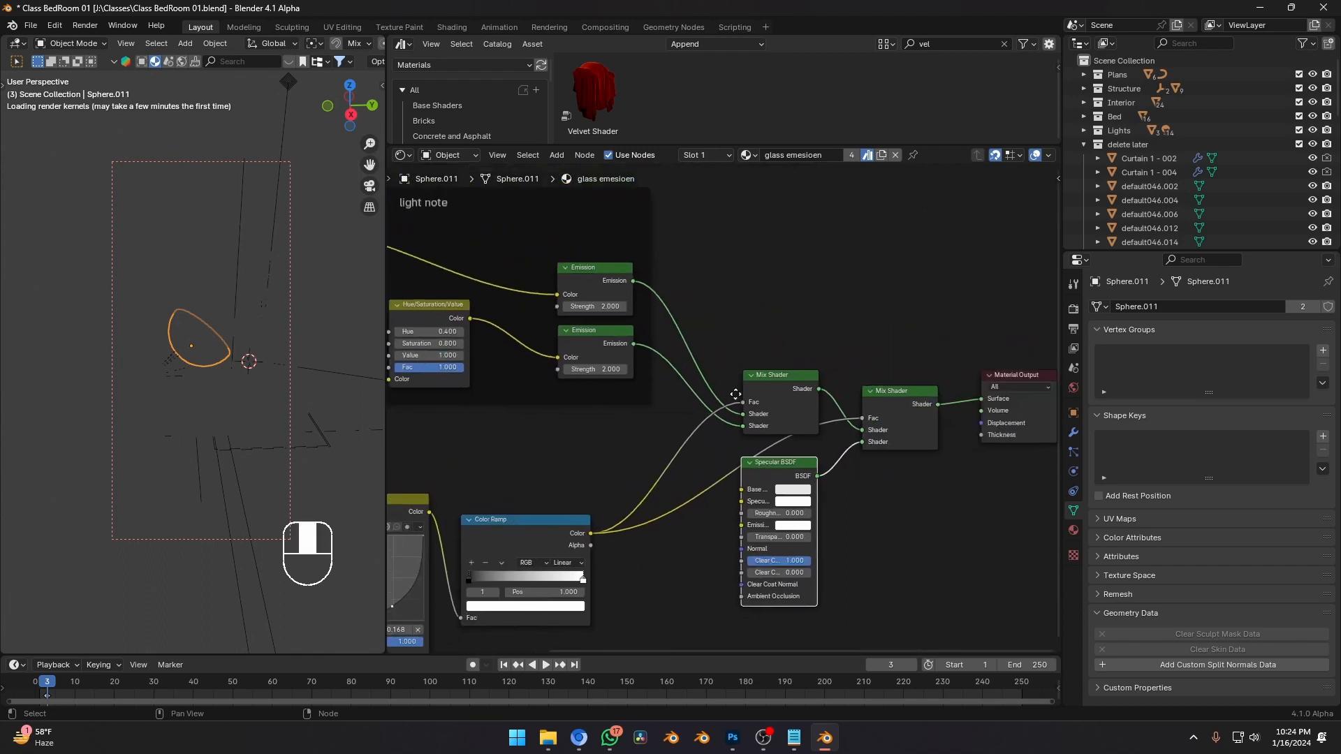
scroll(739, 434, down, 7)
middle_drag(736, 446, 757, 457)
scroll(611, 388, up, 2)
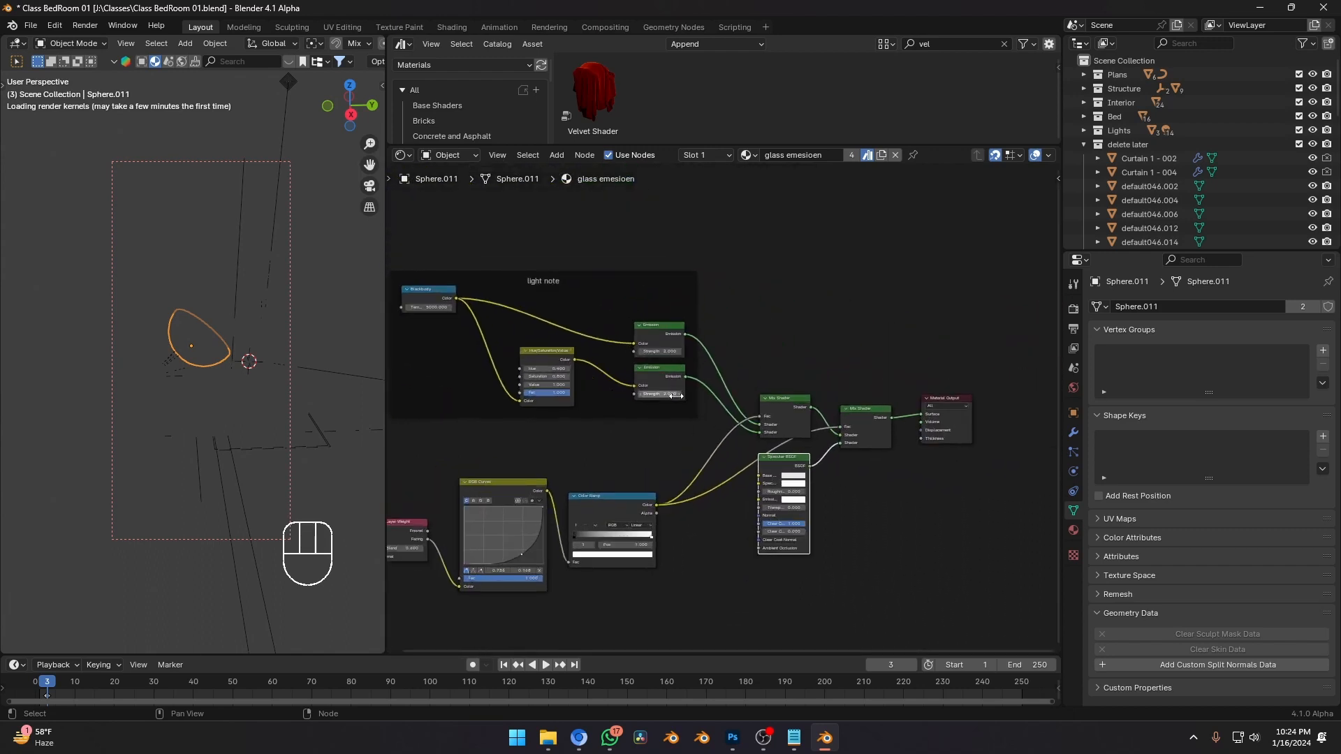
Examine the "light note" frame together with the Layer Weight, RGB Curves and Color Ramp chain below it.
key(shift+a)
scroll(638, 361, up, 3)
middle_drag(608, 359, 808, 403)
scroll(815, 384, up, 1)
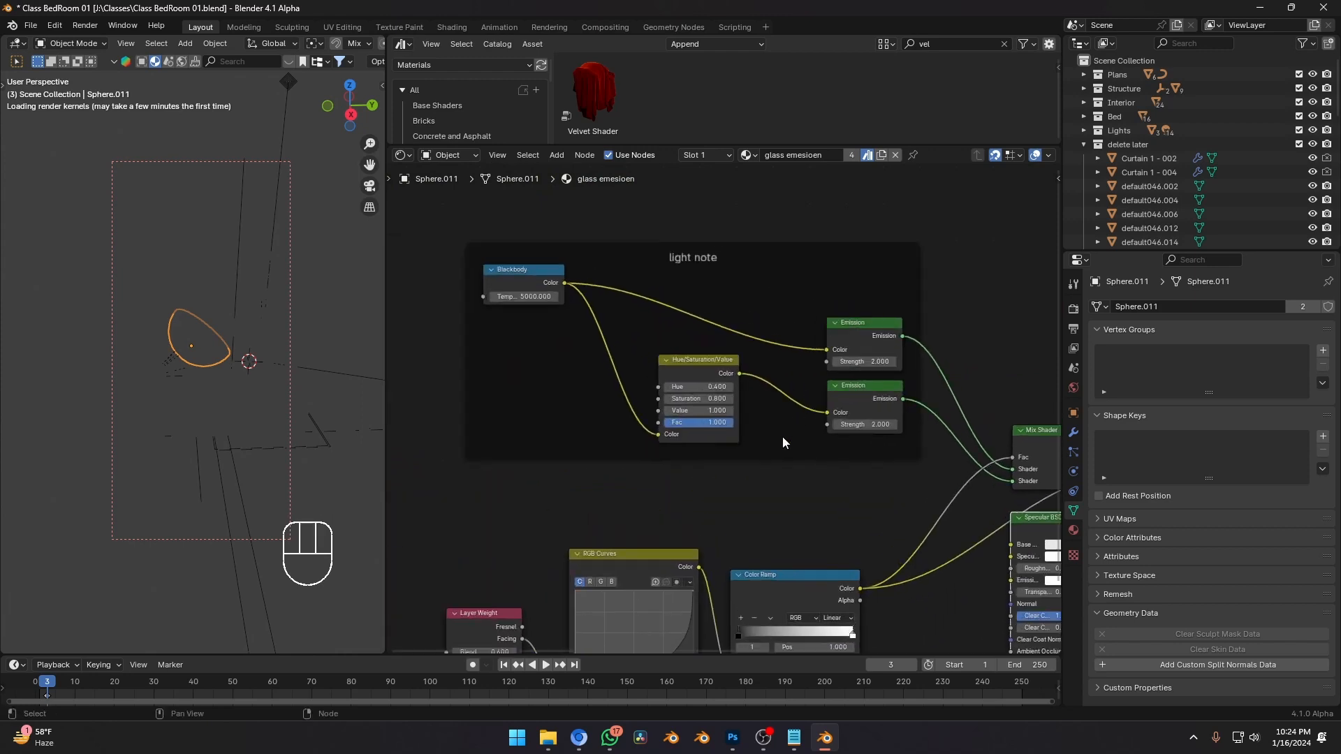
middle_drag(748, 508, 755, 429)
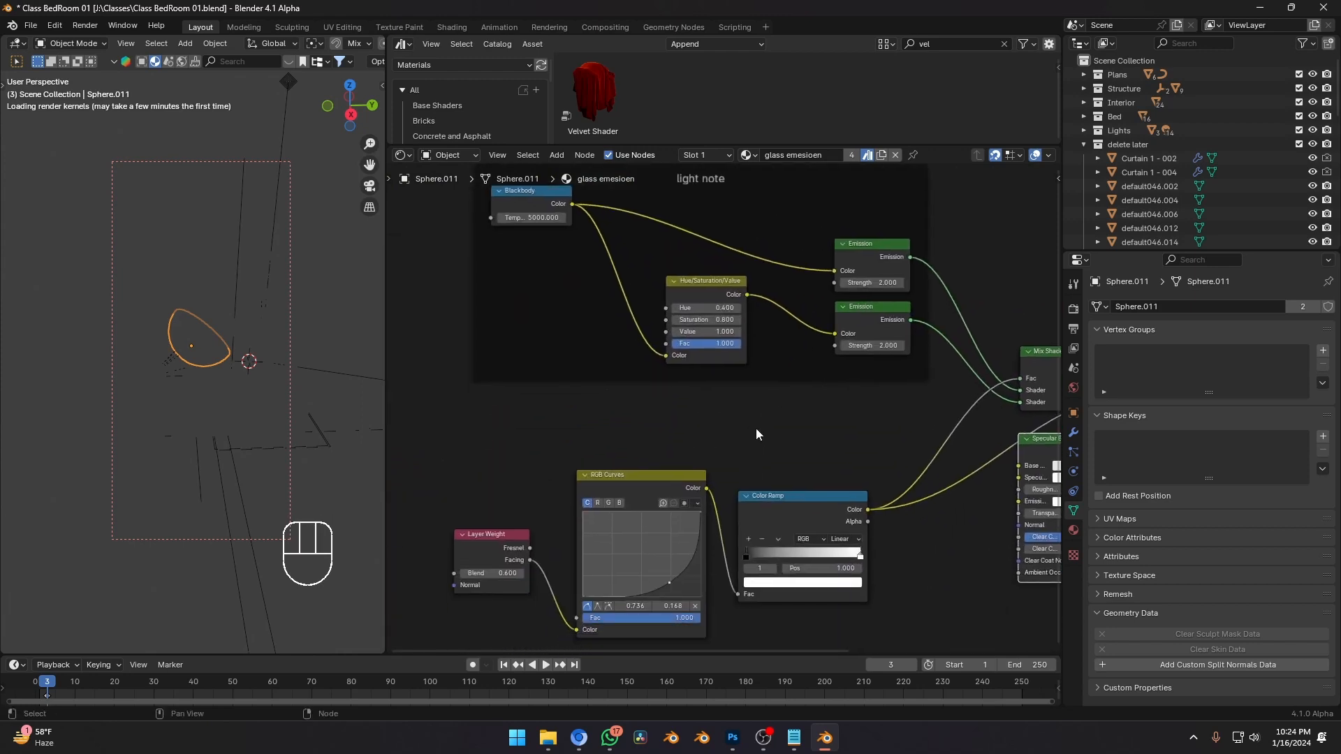
middle_drag(772, 417, 761, 428)
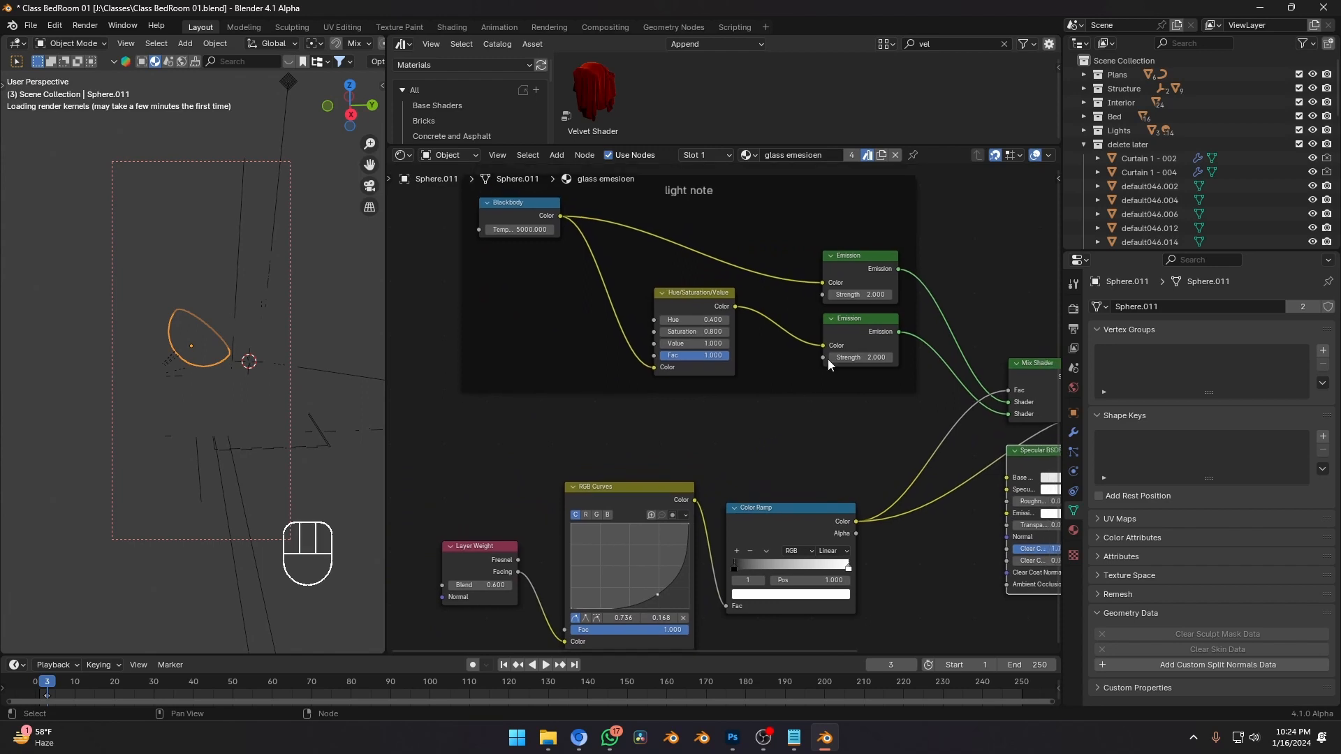
scroll(909, 363, down, 2)
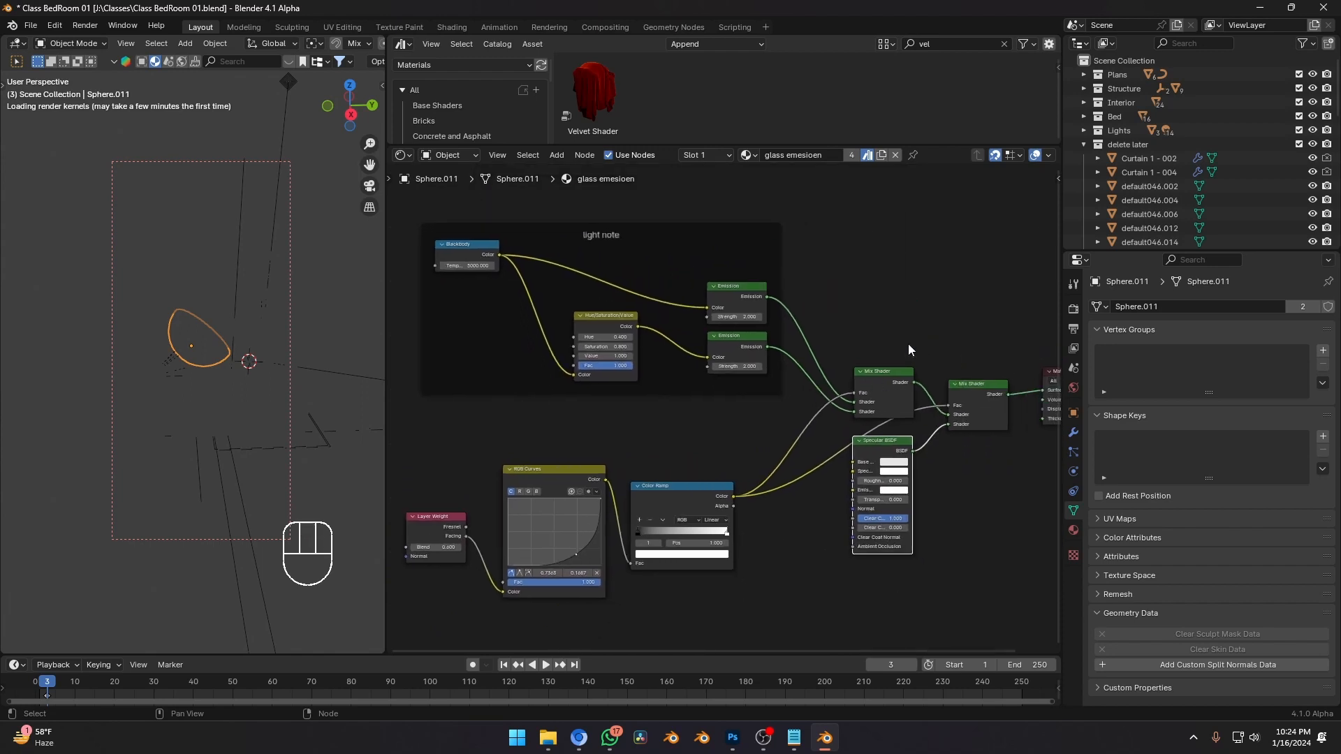
Duplicate the entire glass emission node tree so two sit one above the other, and delete the upper tree's Material Output.
drag(980, 271, 923, 363)
scroll(812, 331, down, 3)
drag(941, 287, 530, 582)
key(shift+d)
click(764, 293)
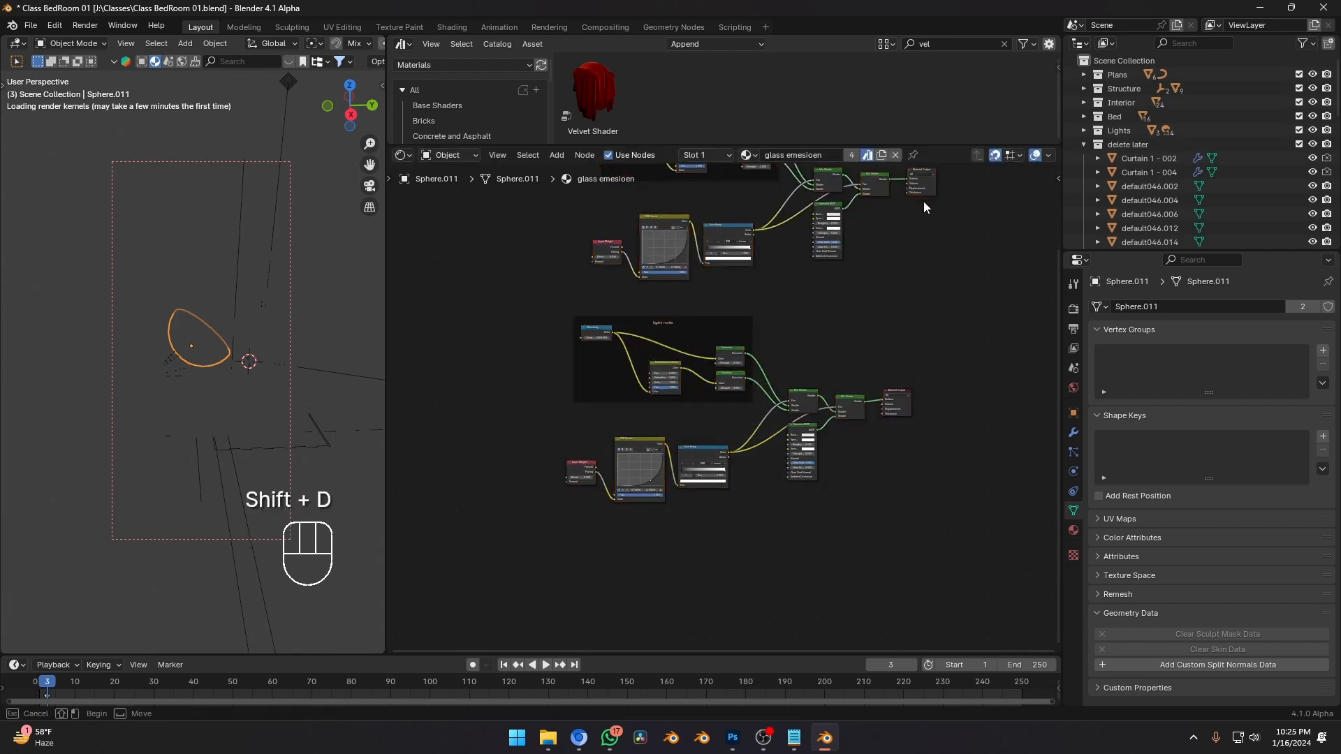
key(x)
key(x)
Dissolve the Color Ramp in both node trees, keeping each RGB Curves output linked to its two Mix Shader factors.
middle_drag(857, 305, 807, 464)
key(shift+space)
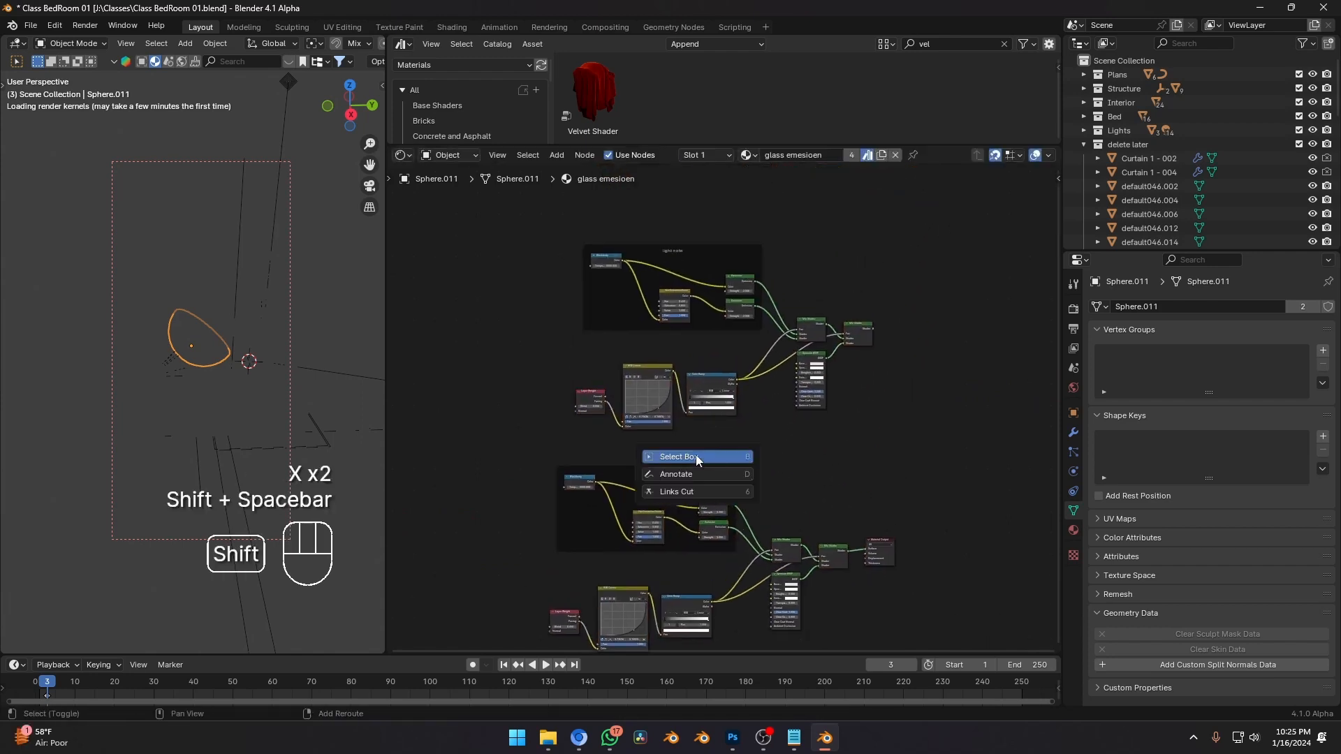
scroll(820, 446, up, 1)
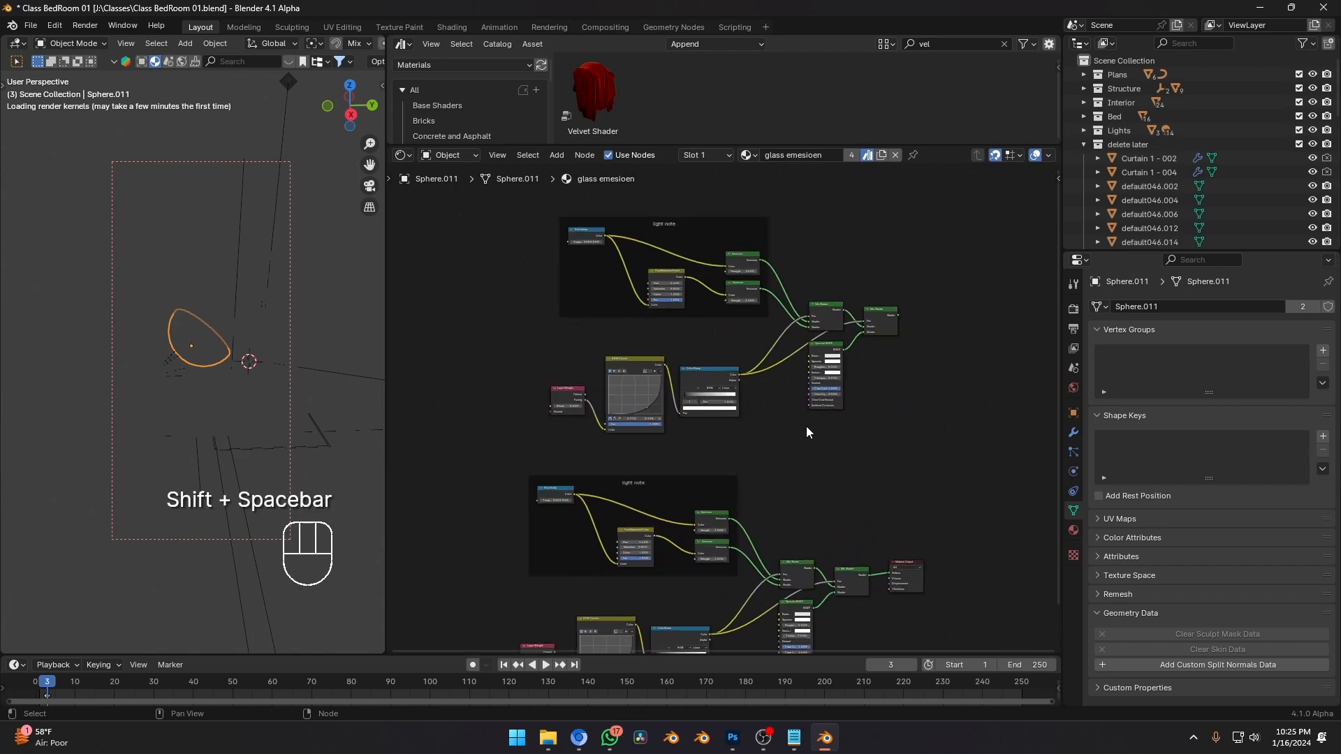
scroll(747, 380, up, 5)
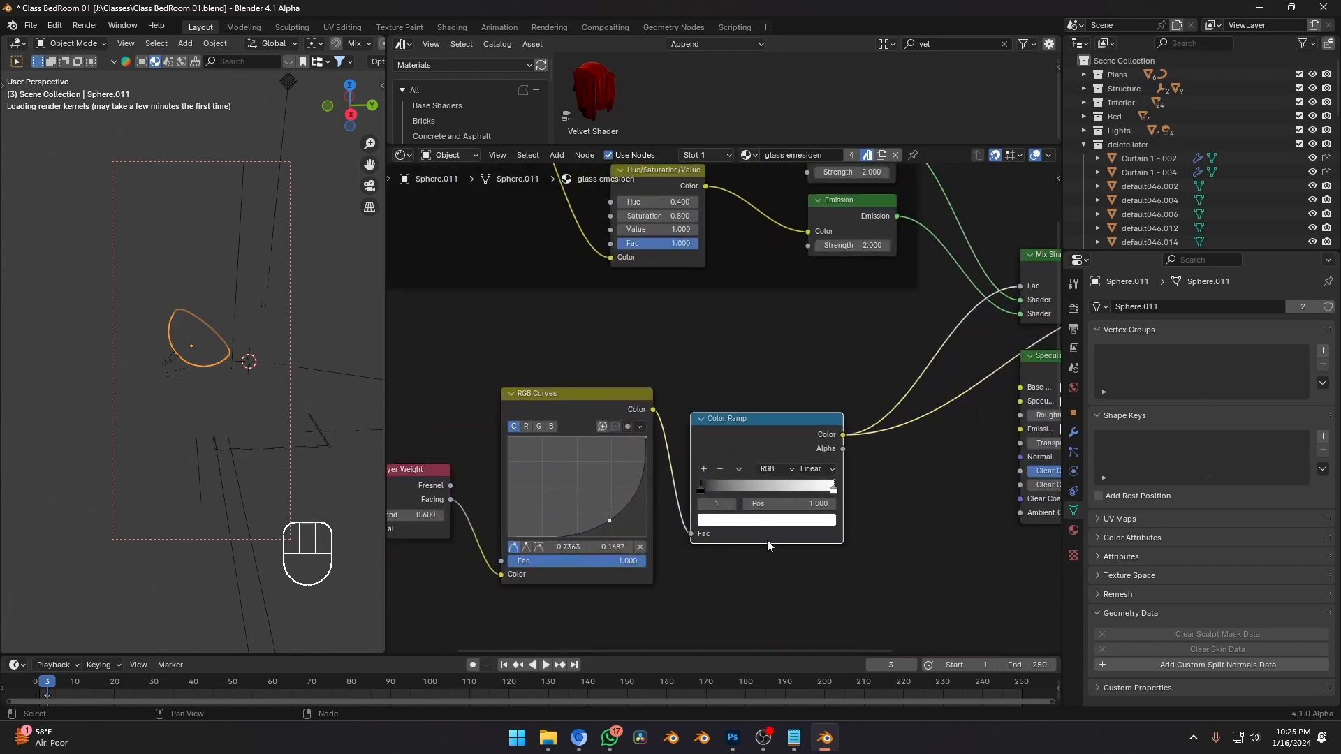
scroll(768, 540, down, 3)
middle_drag(846, 228, 772, 479)
middle_drag(787, 604, 782, 294)
scroll(752, 486, down, 3)
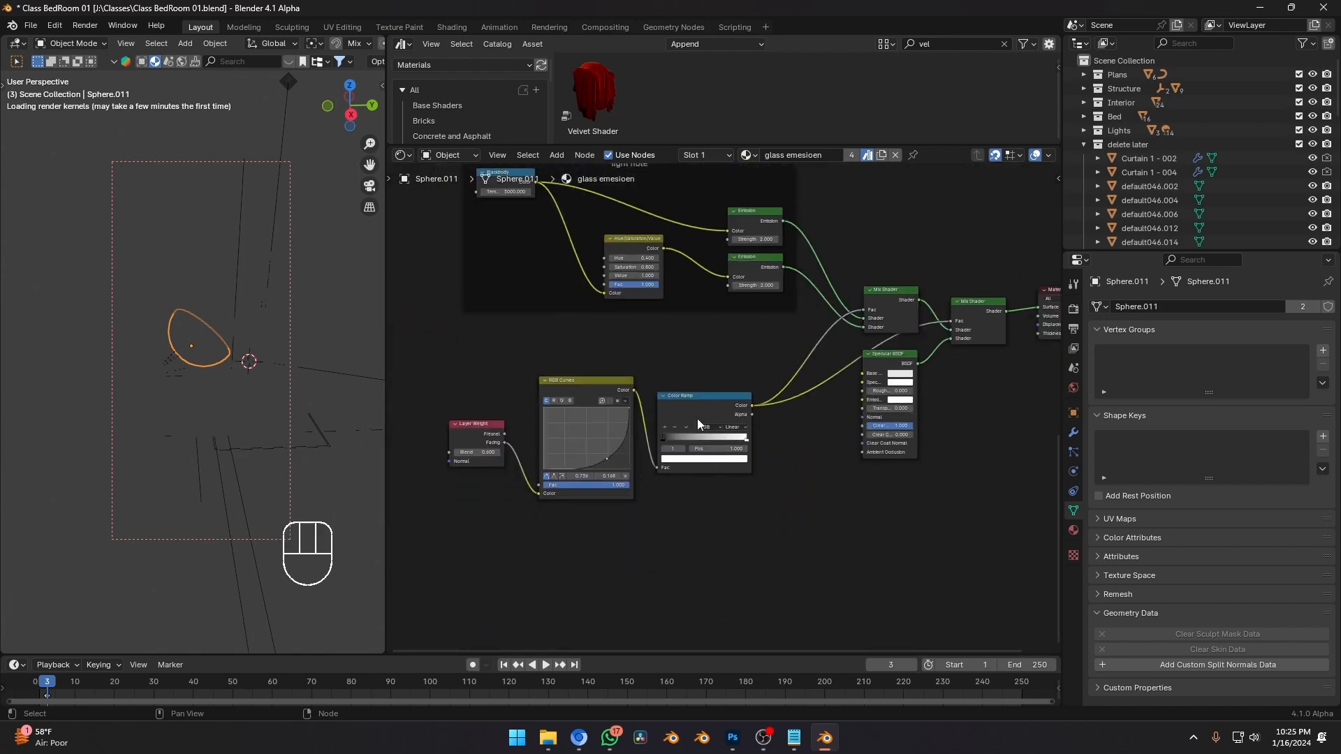
key(ctrl+x)
middle_drag(700, 411, 791, 411)
key(ctrl+x)
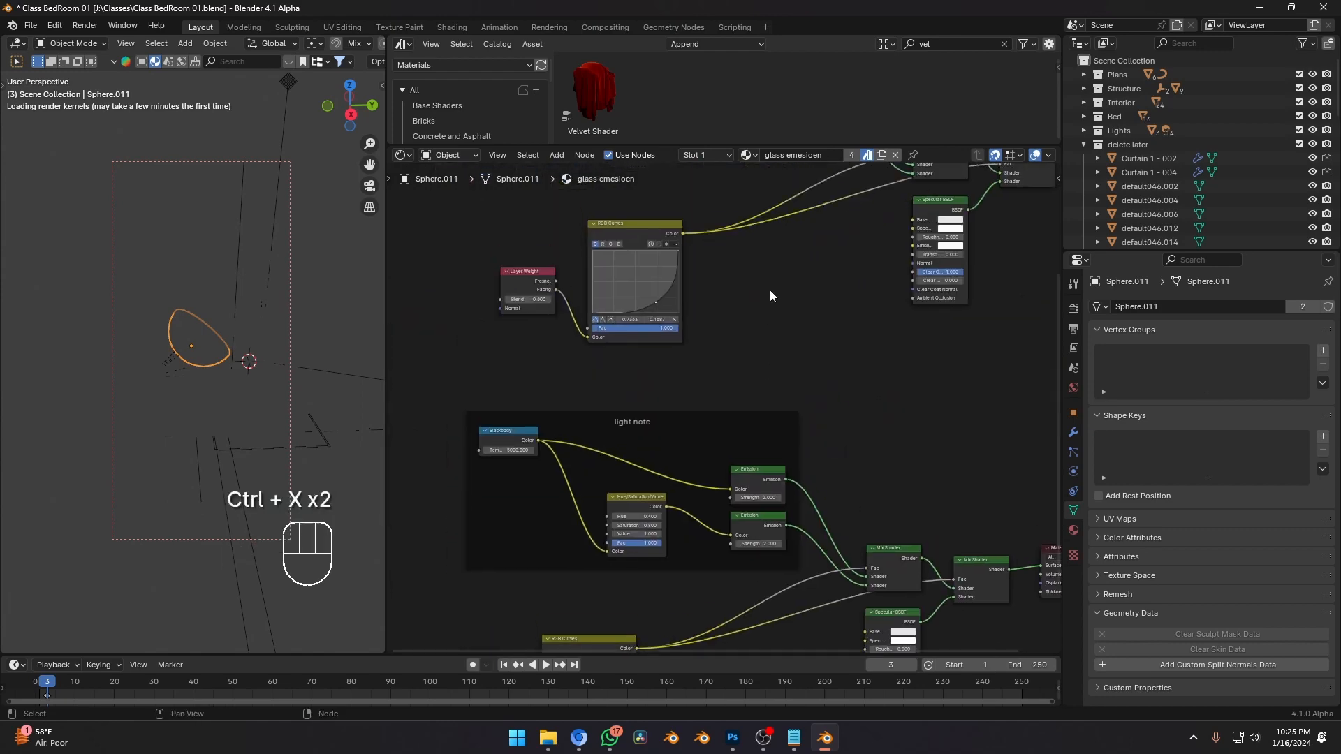
Add a shared reroute point to the two links leaving the upper tree's RGB Curves node and position it beside that node.
scroll(775, 388, up, 2)
middle_drag(778, 362, 792, 412)
scroll(785, 401, up, 2)
shift+right_drag(767, 351, 775, 454)
scroll(804, 419, up, 1)
key(g)
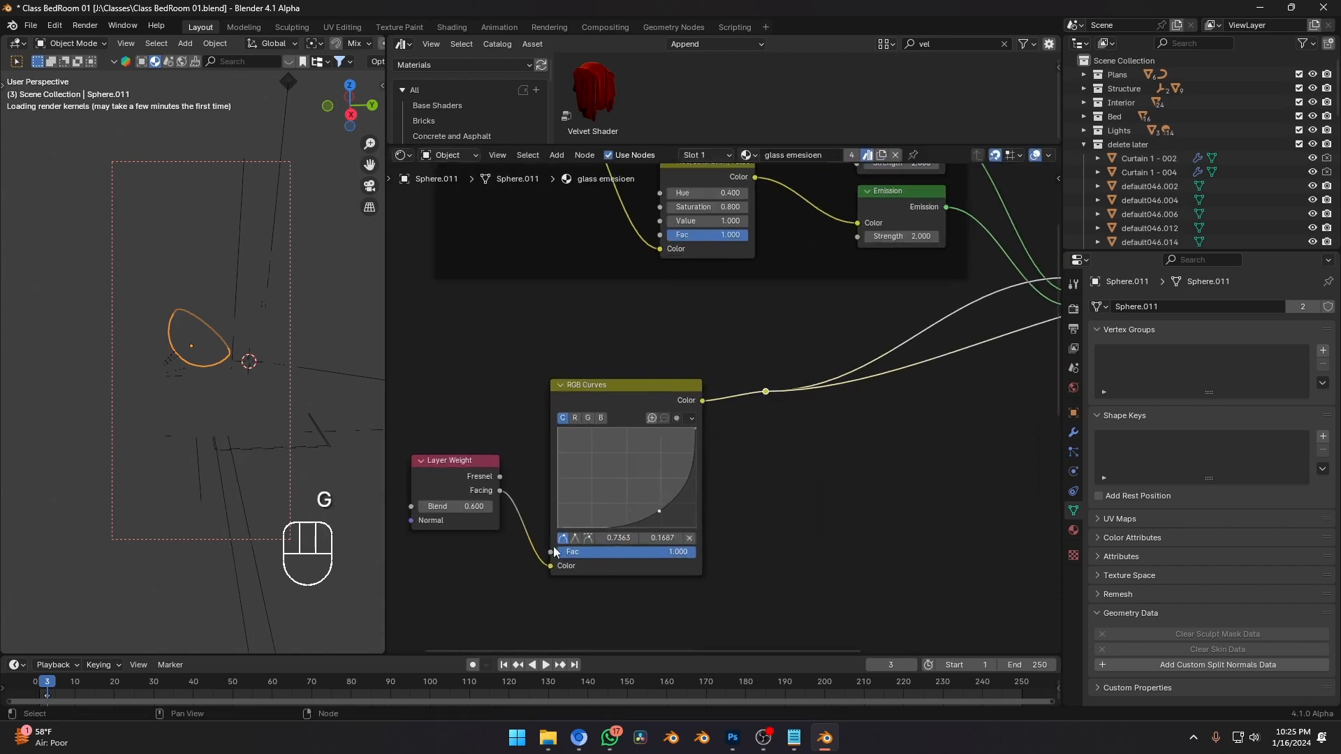
Nudge the upper tree's second Mix Shader slightly sideways and its Specular BSDF slightly upward.
scroll(897, 434, down, 1)
middle_drag(870, 420, 774, 471)
middle_drag(894, 412, 687, 420)
drag(940, 344, 952, 345)
mouse_move(810, 411)
mouse_down()
mouse_move(889, 404)
mouse_move(810, 399)
mouse_up()
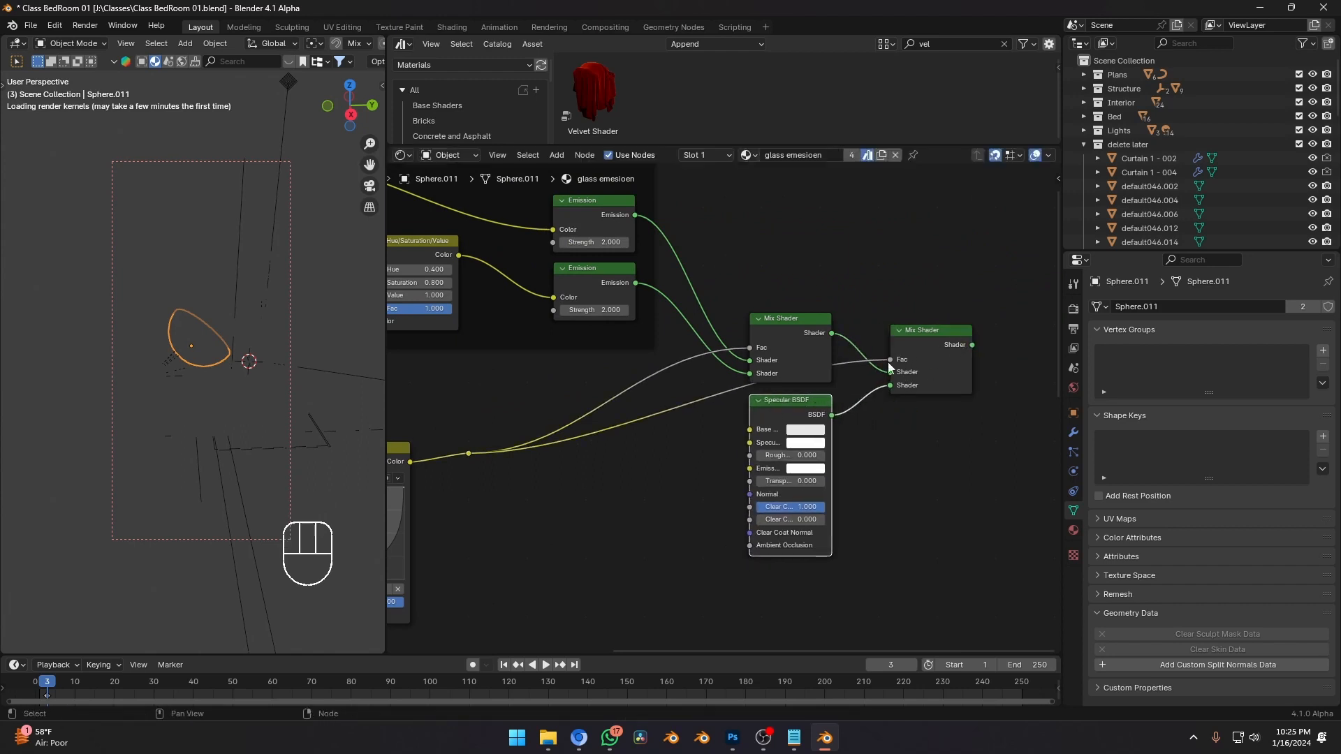
Mark both Emission nodes of the upper tree with annotation ticks and erase the strokes.
middle_drag(887, 362, 962, 357)
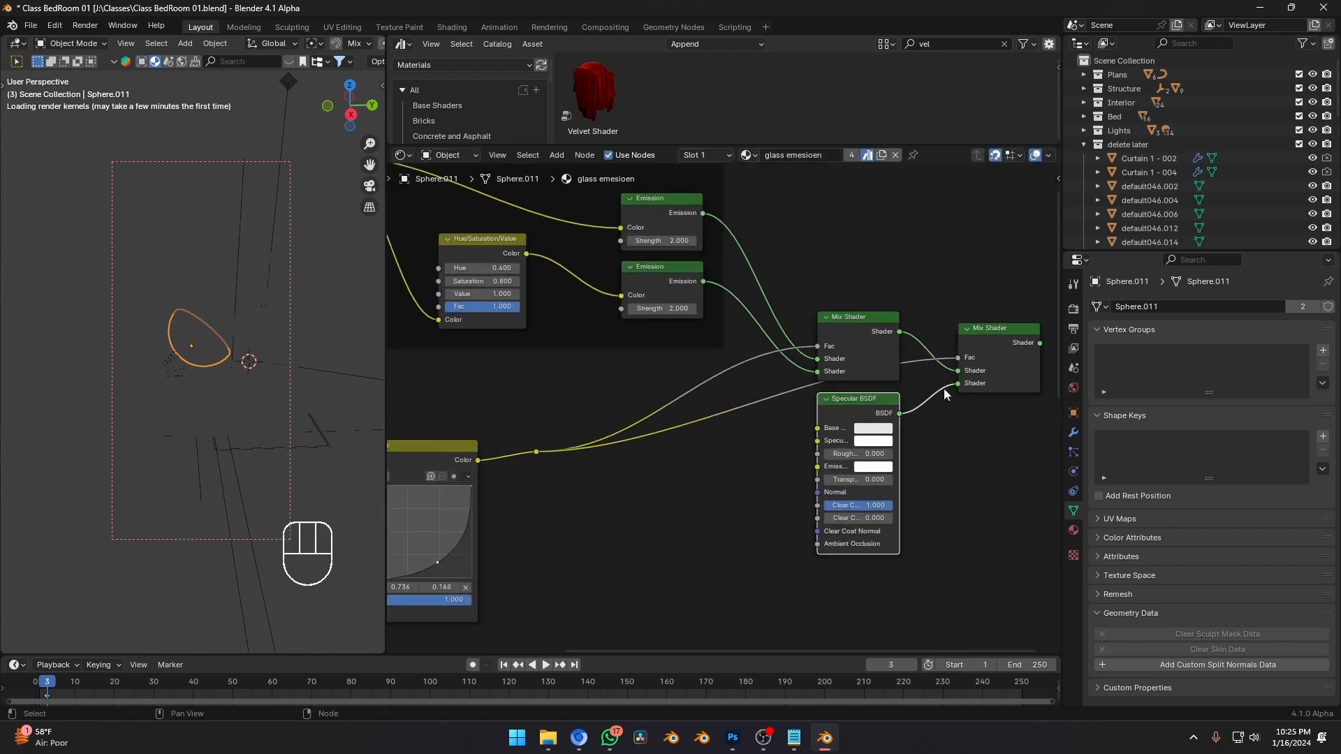
scroll(850, 392, up, 1)
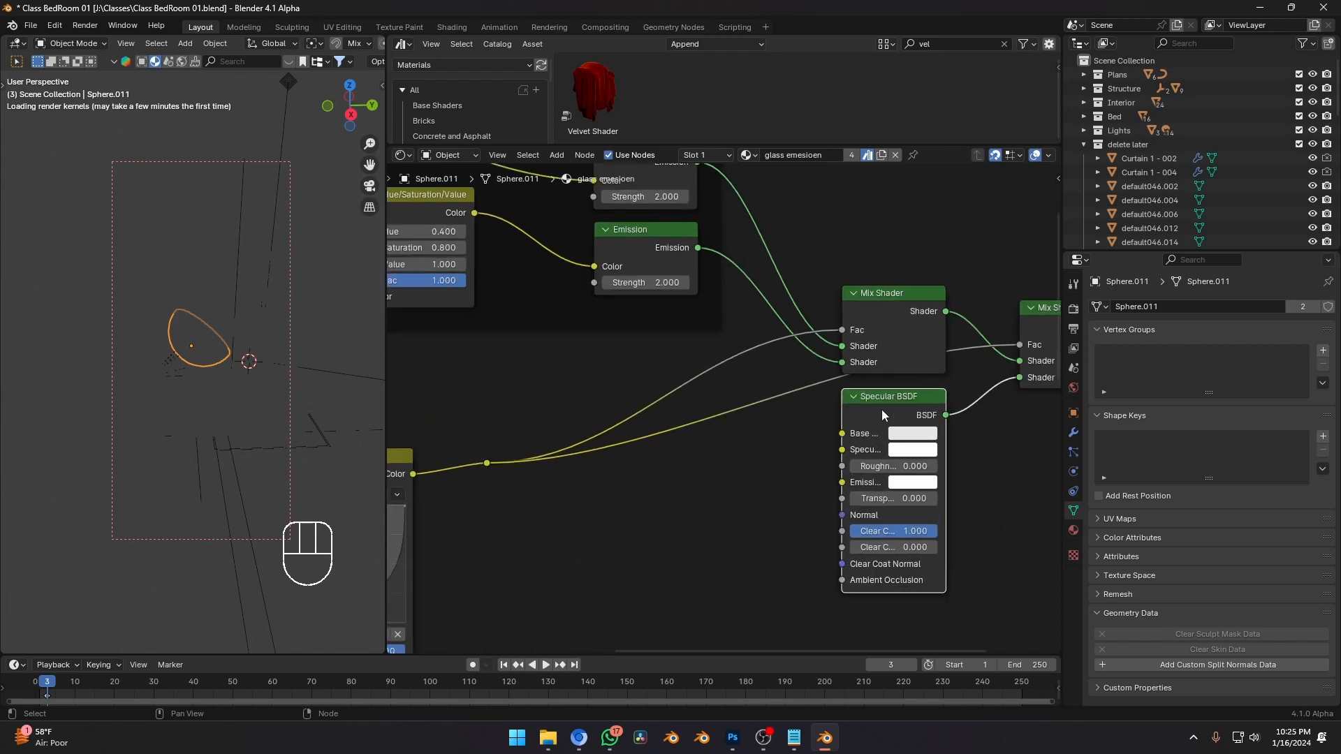
right_click(808, 425)
middle_drag(637, 424, 687, 481)
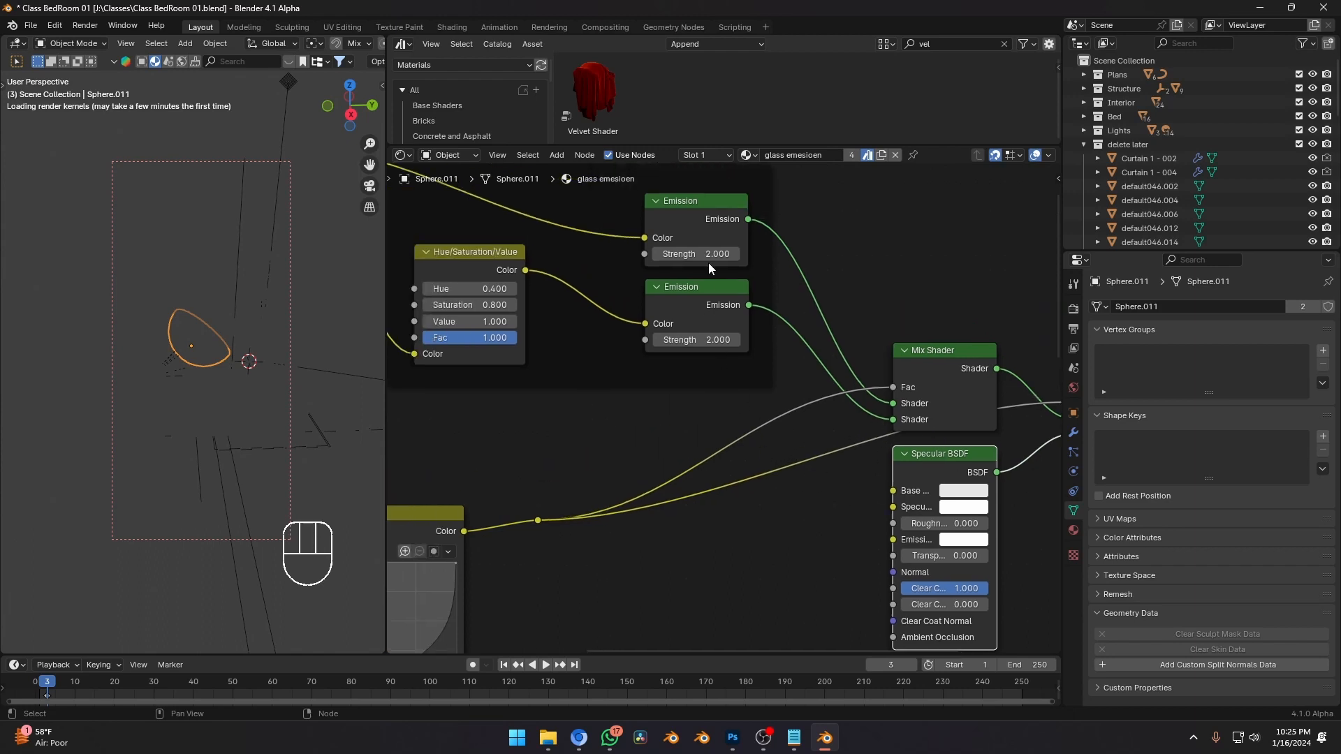
scroll(579, 410, down, 3)
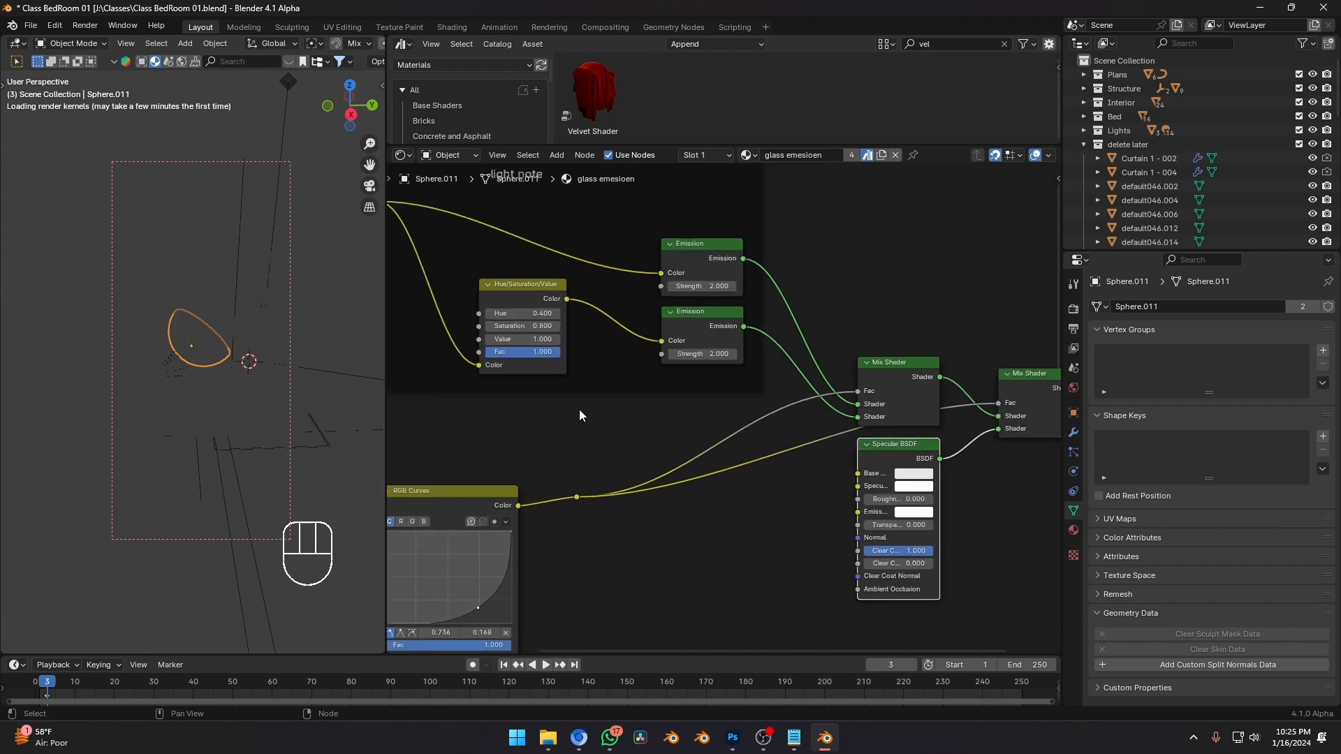
middle_drag(580, 409, 668, 413)
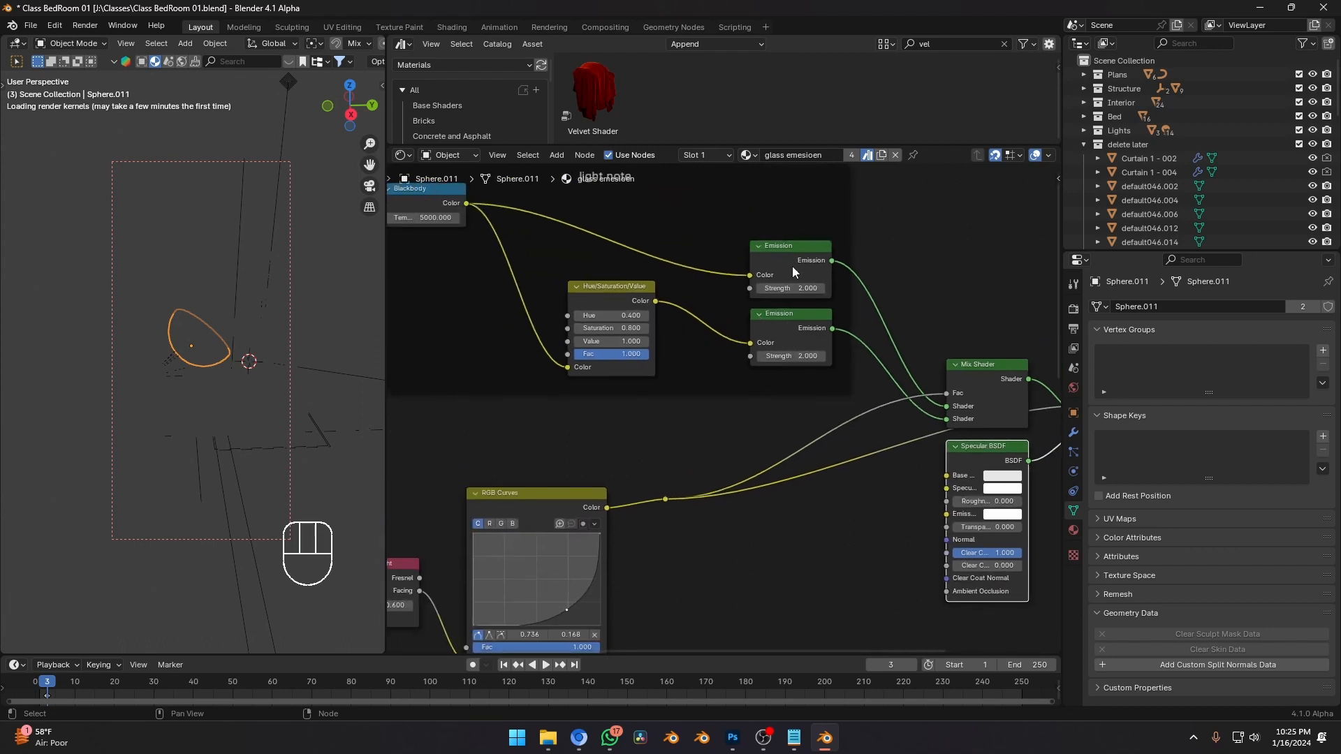
drag(786, 251, 838, 226)
drag(791, 317, 838, 302)
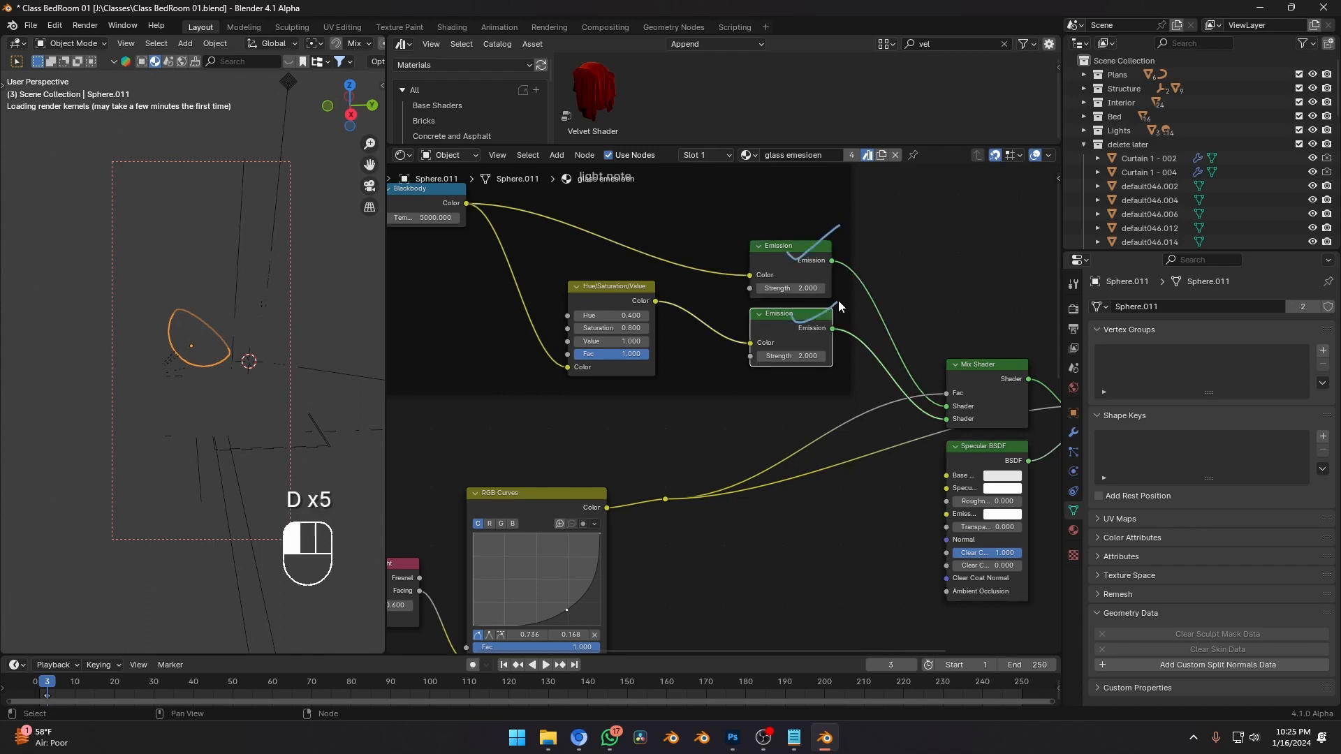
mouse_move(839, 301)
right_down()
mouse_move(889, 269)
mouse_move(869, 231)
mouse_move(898, 394)
right_up()
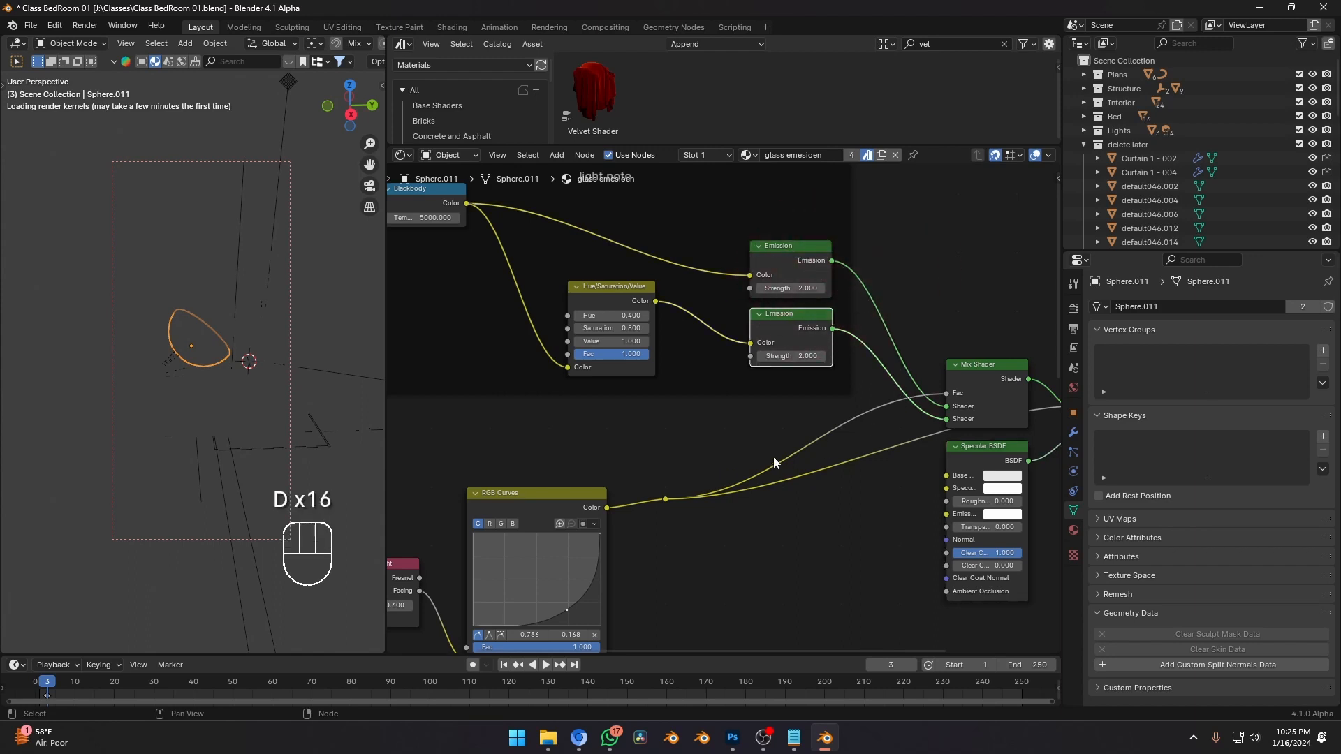
Select the first Mix Shader and inspect its Fac and two Shader inputs up close.
click(979, 389)
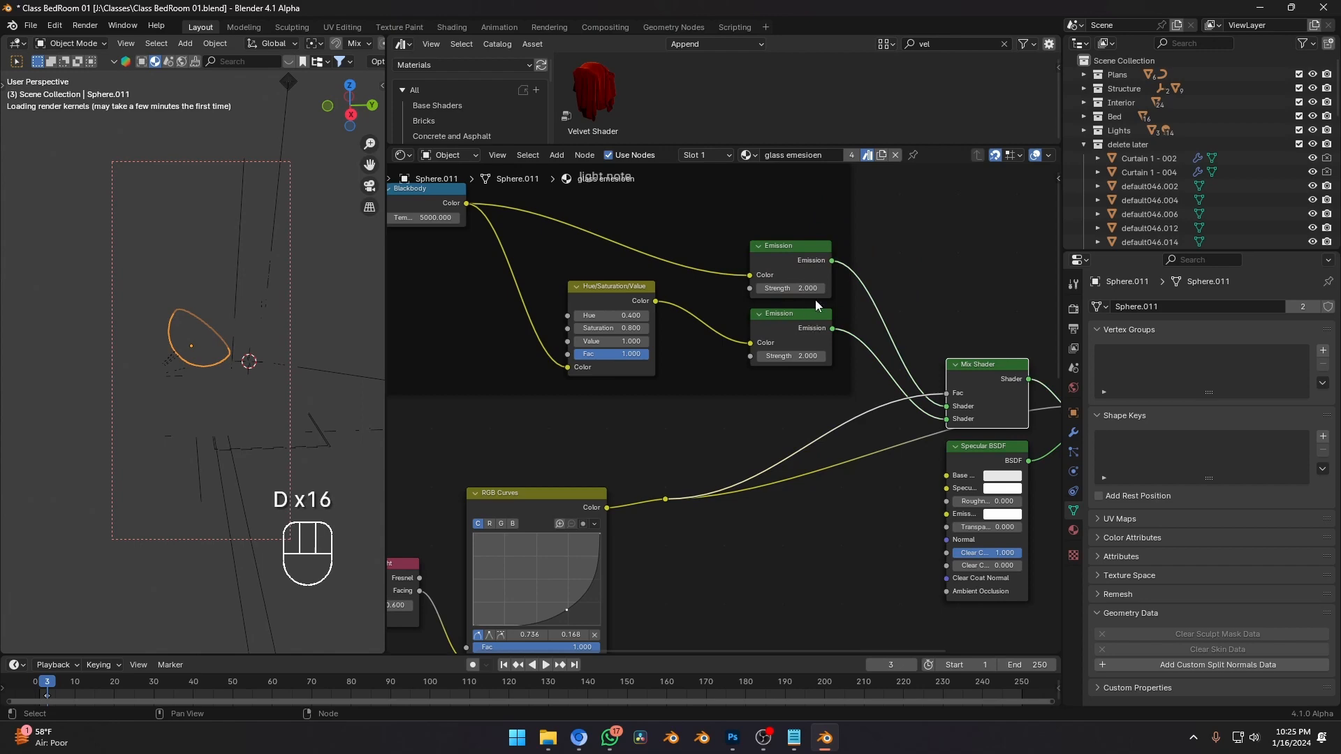
scroll(859, 396, up, 4)
middle_drag(859, 395, 536, 399)
scroll(685, 408, up, 8)
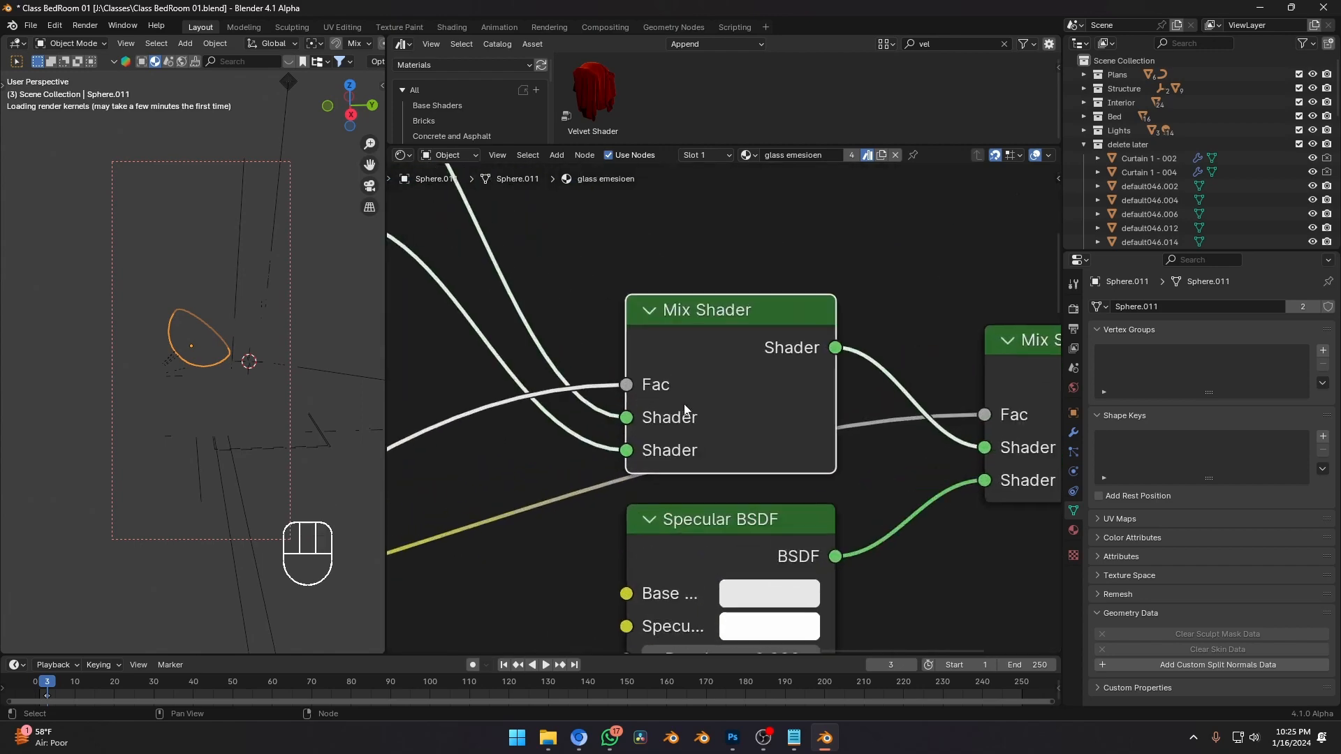
scroll(686, 330, down, 8)
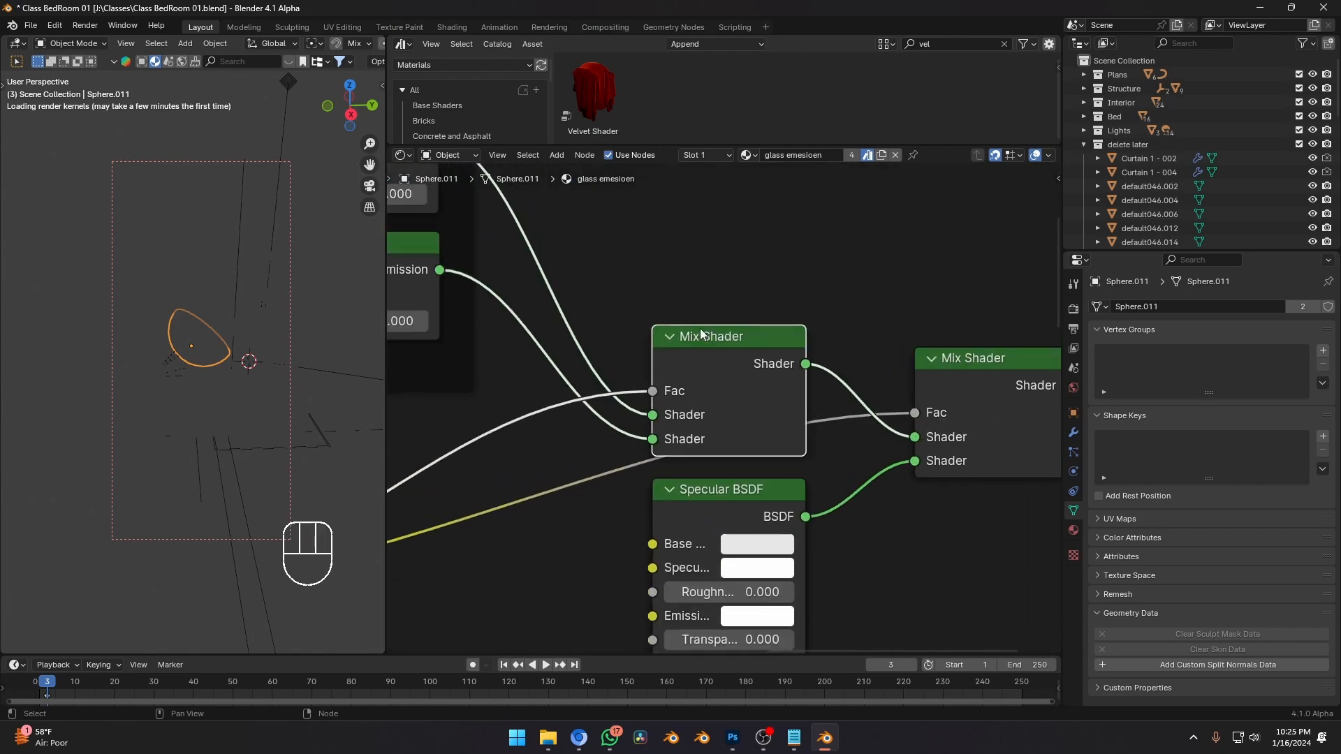
middle_drag(692, 351, 757, 368)
Annotate the first Mix Shader's inputs with short strokes and erase them.
scroll(757, 368, up, 3)
key(d)
mouse_move(748, 441)
mouse_down()
mouse_move(776, 430)
mouse_move(756, 422)
mouse_up()
scroll(761, 419, up, 2)
mouse_move(745, 412)
right_down()
mouse_move(724, 439)
mouse_move(722, 419)
right_up()
mouse_move(706, 384)
mouse_down()
mouse_move(721, 372)
mouse_move(714, 384)
mouse_up()
right_drag(714, 384, 711, 386)
scroll(710, 385, down, 1)
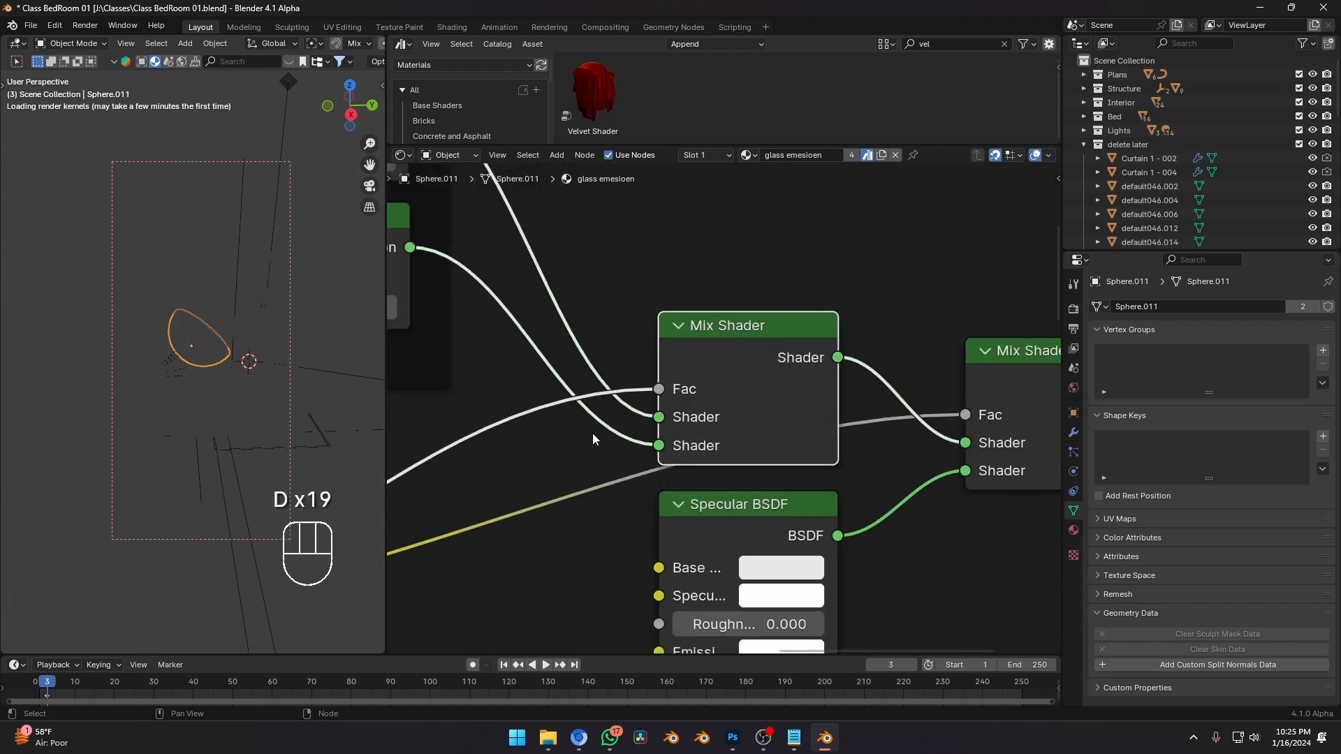
Annotate the area near each Emission node's Color input and erase the strokes.
middle_drag(593, 433, 670, 400)
middle_drag(786, 378, 974, 574)
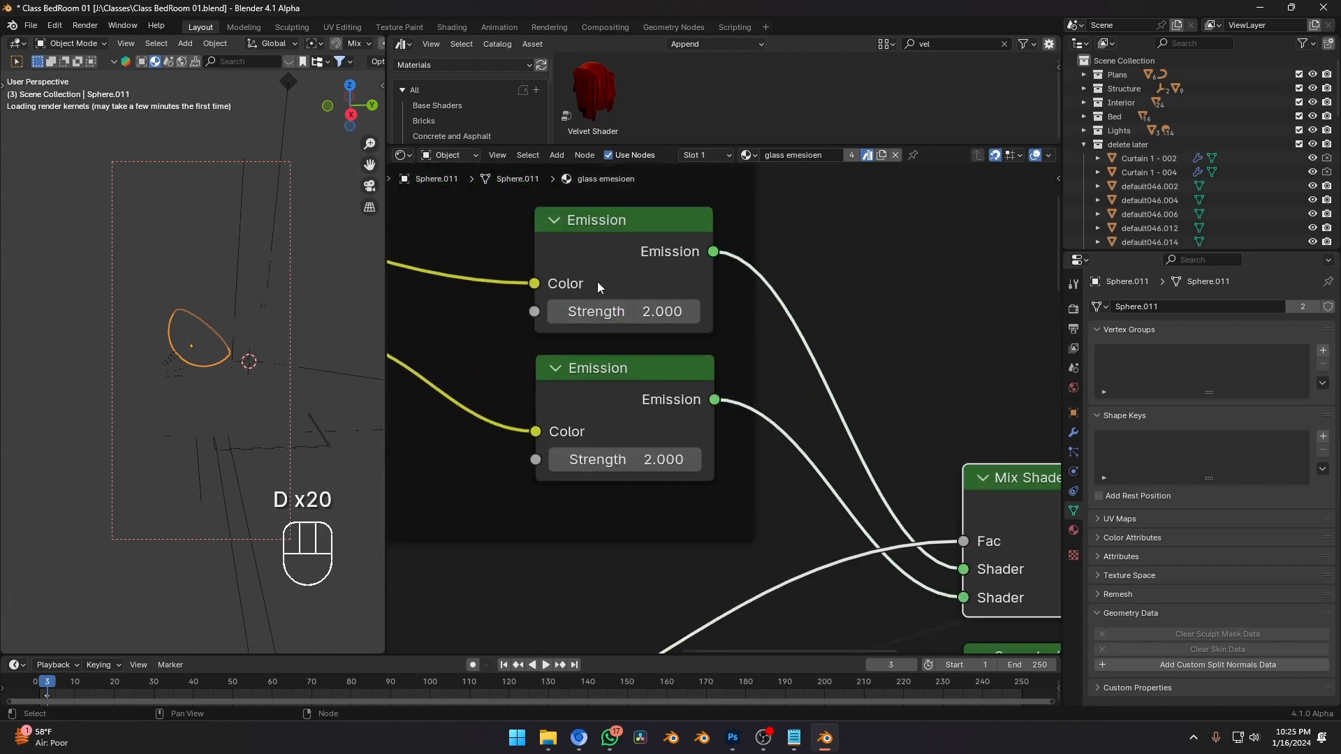
drag(602, 273, 665, 243)
drag(588, 412, 638, 417)
right_drag(585, 398, 733, 241)
middle_drag(526, 348, 697, 354)
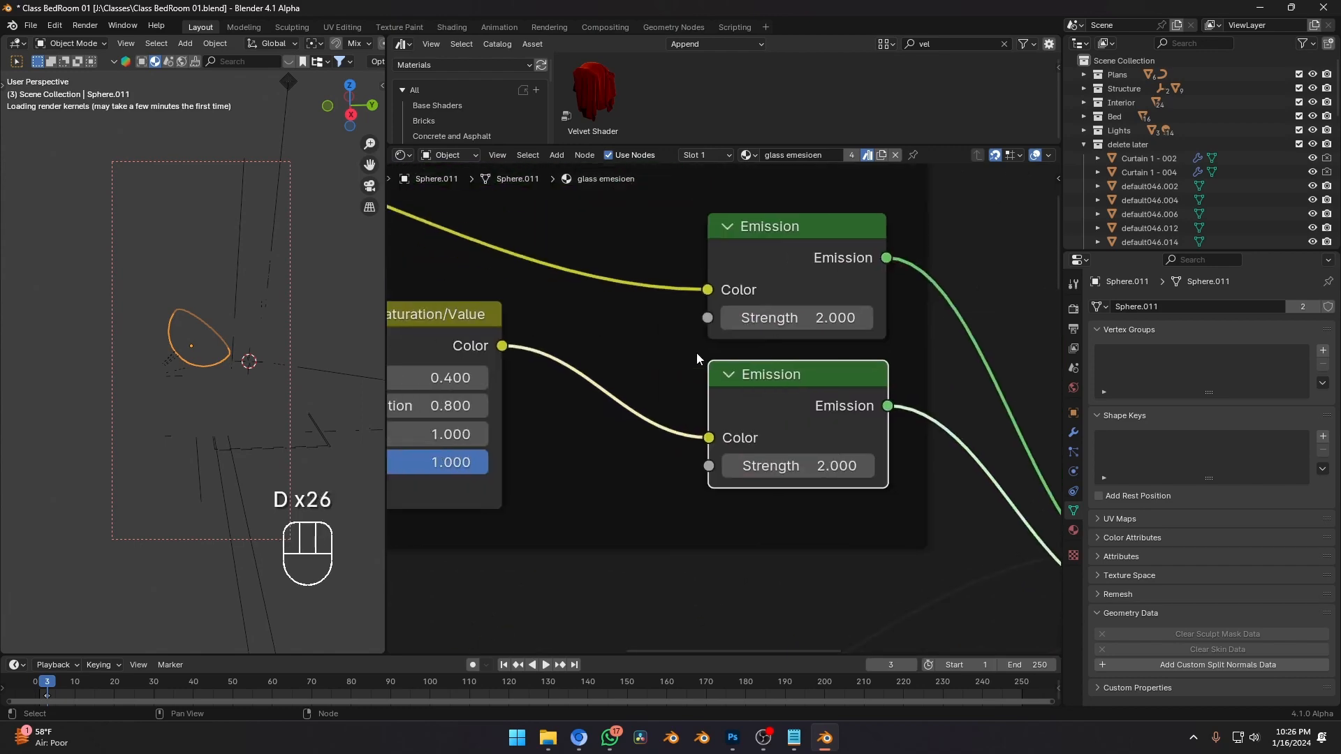
Annotate the Blackbody and Hue/Saturation/Value nodes with short strokes and erase them.
middle_drag(412, 350, 799, 443)
scroll(654, 362, down, 3)
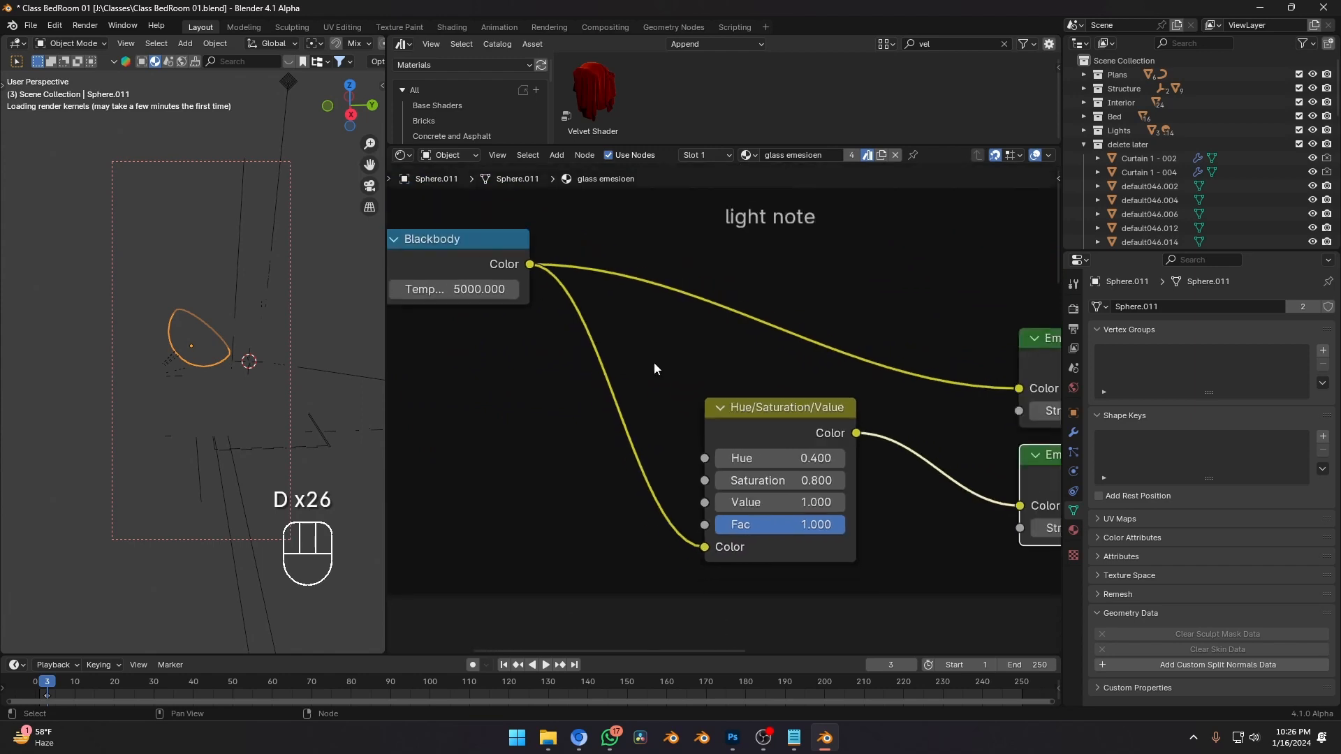
drag(490, 258, 577, 242)
drag(767, 423, 843, 384)
mouse_move(843, 384)
right_down()
mouse_move(813, 396)
mouse_move(588, 258)
mouse_move(461, 262)
right_up()
Reposition the Layer Weight and RGB Curves nodes further left below the light note frame.
scroll(723, 409, down, 4)
middle_drag(743, 524, 769, 208)
drag(723, 341, 704, 297)
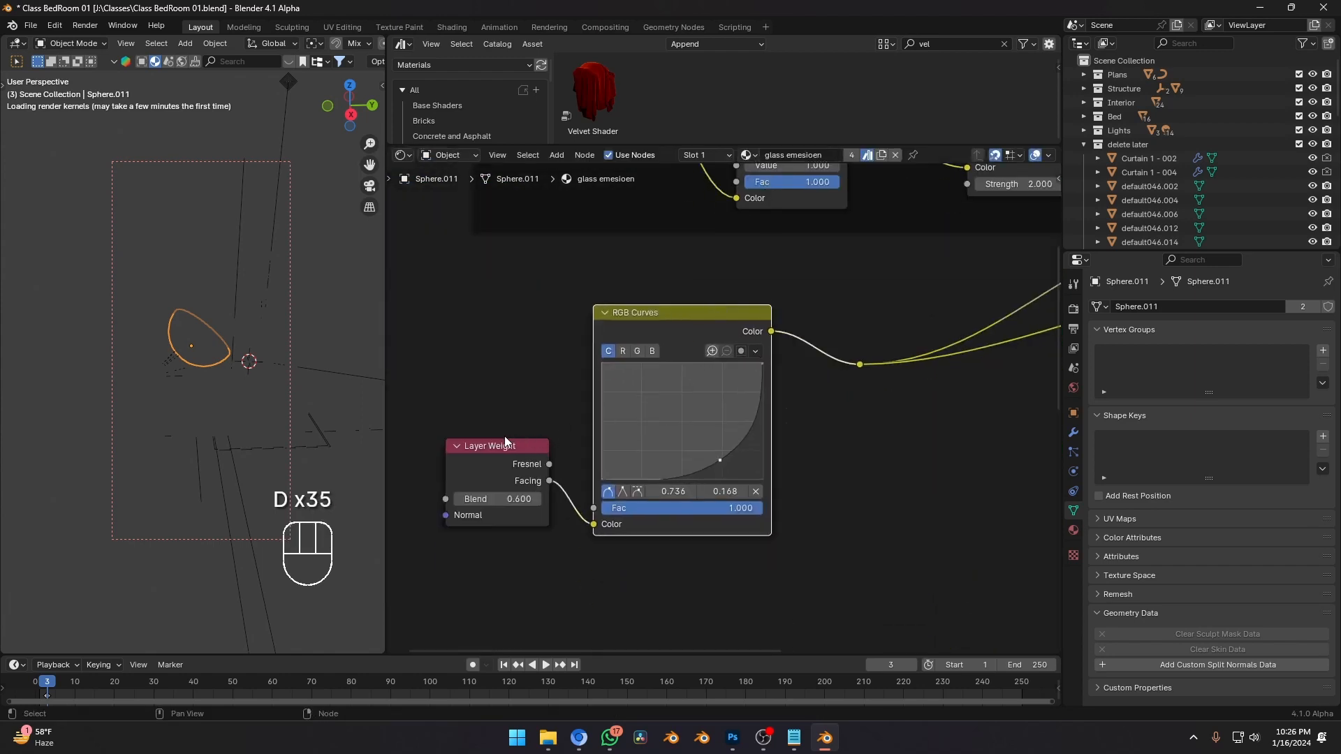
drag(480, 441, 425, 342)
drag(639, 316, 543, 324)
Connect the RGB Curves Color output to the Hue/Saturation/Value node's Fac input and delete the reroute point.
middle_drag(675, 341, 551, 497)
scroll(550, 497, up, 1)
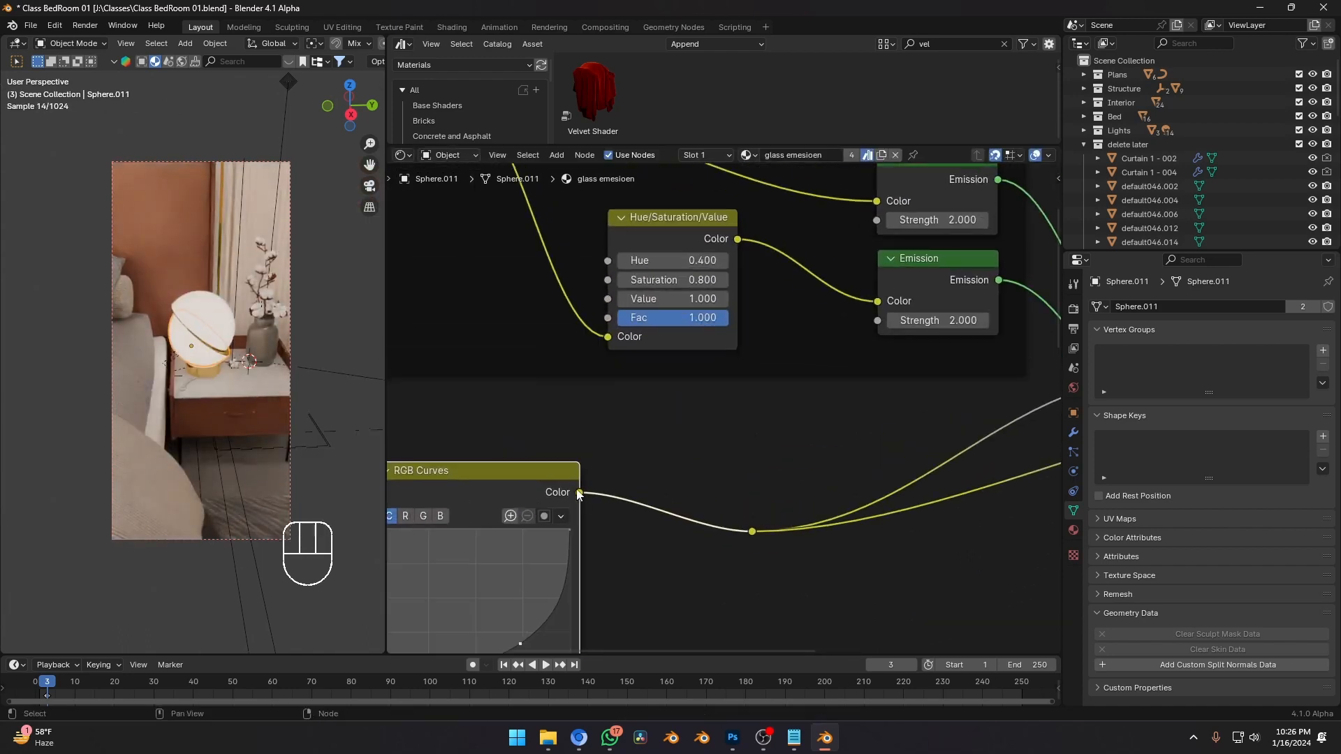
drag(580, 492, 608, 318)
scroll(768, 482, down, 3)
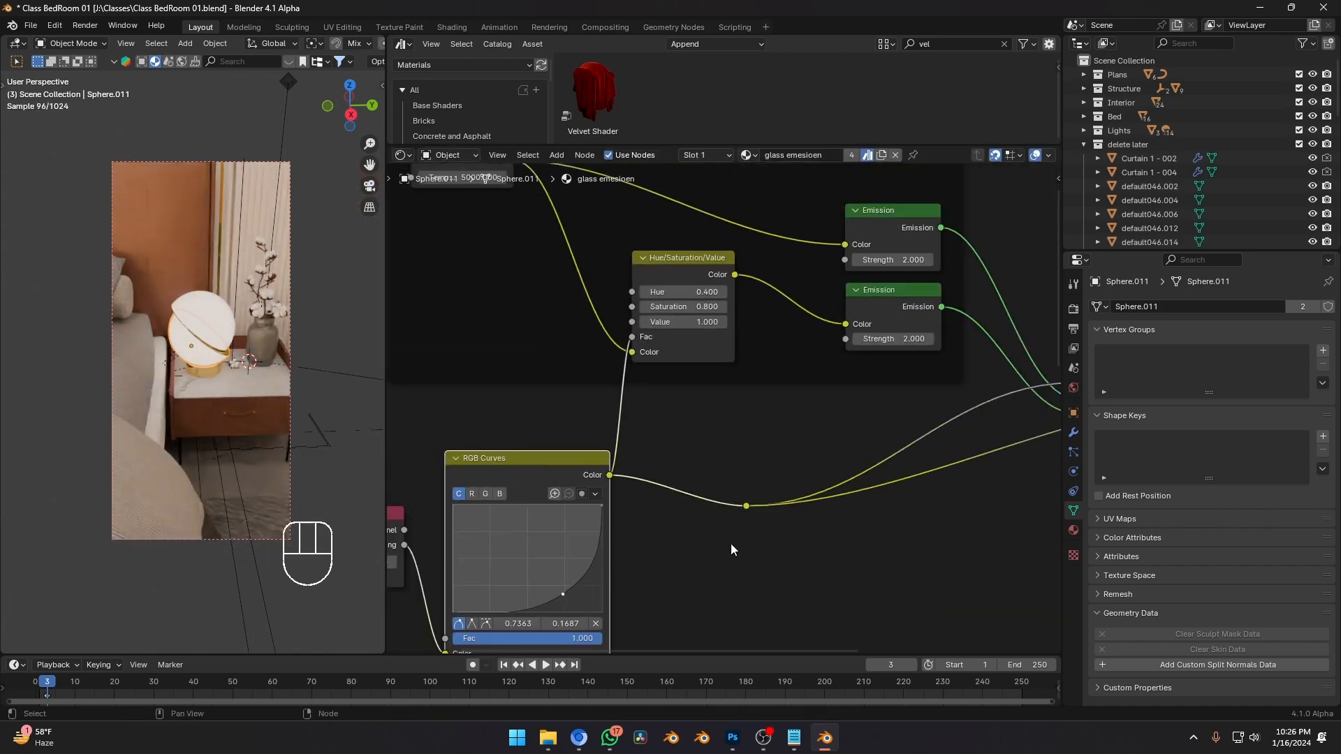
click(745, 507)
scroll(762, 524, down, 3)
key(x)
middle_drag(854, 412, 782, 433)
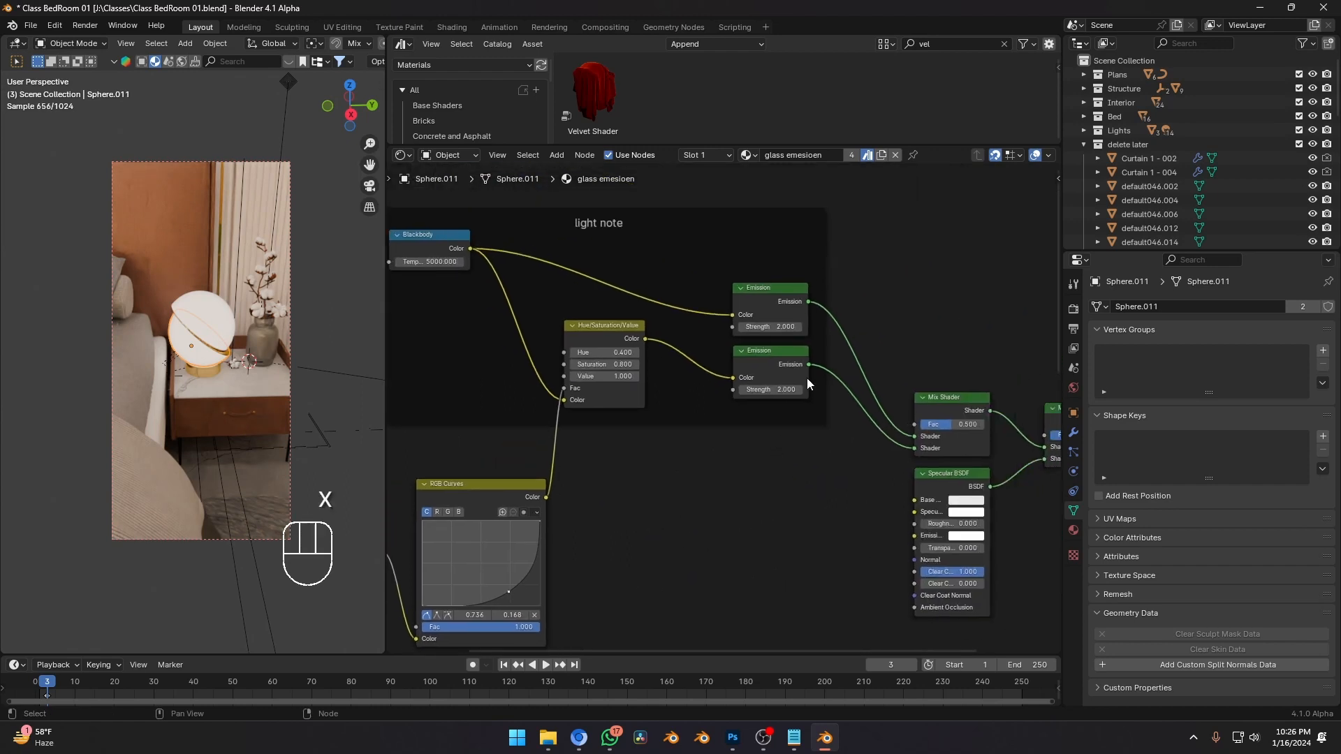
Delete the light note frame, both Emission nodes, both Mix Shaders and the Specular BSDF from the duplicated tree.
scroll(823, 308, down, 2)
drag(828, 212, 720, 536)
key(x)
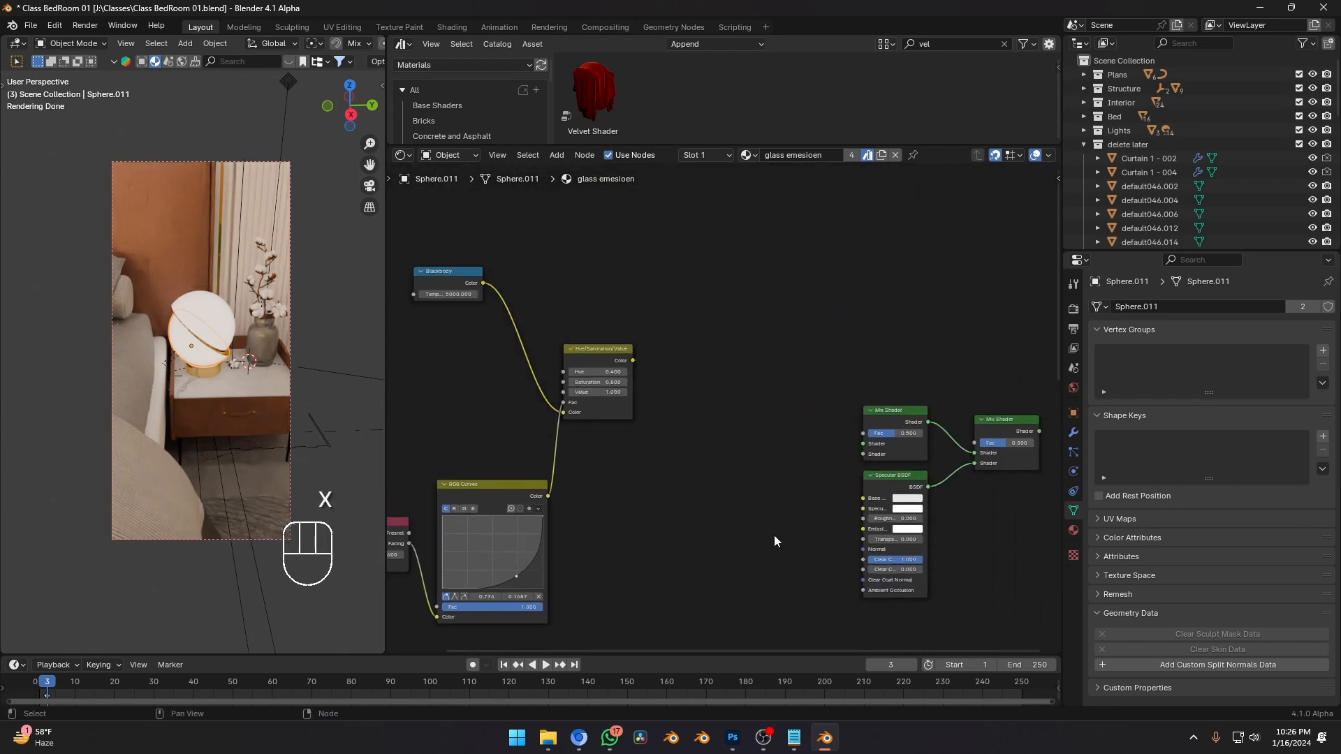
drag(910, 331, 840, 528)
key(x)
ctrl+scroll(936, 433, right, 3)
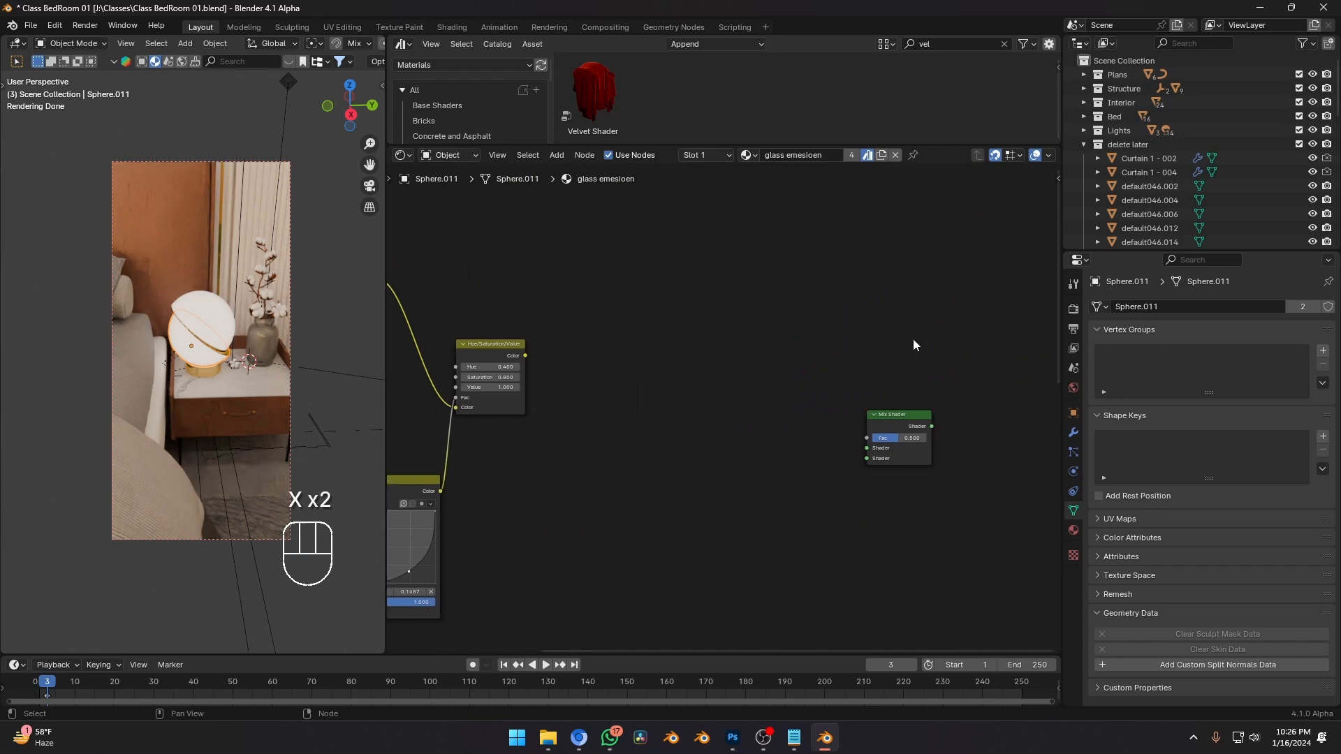
drag(912, 338, 832, 538)
key(x)
Add a Principled BSDF node beside the Hue/Saturation/Value node.
key(shift+a)
text(pri)
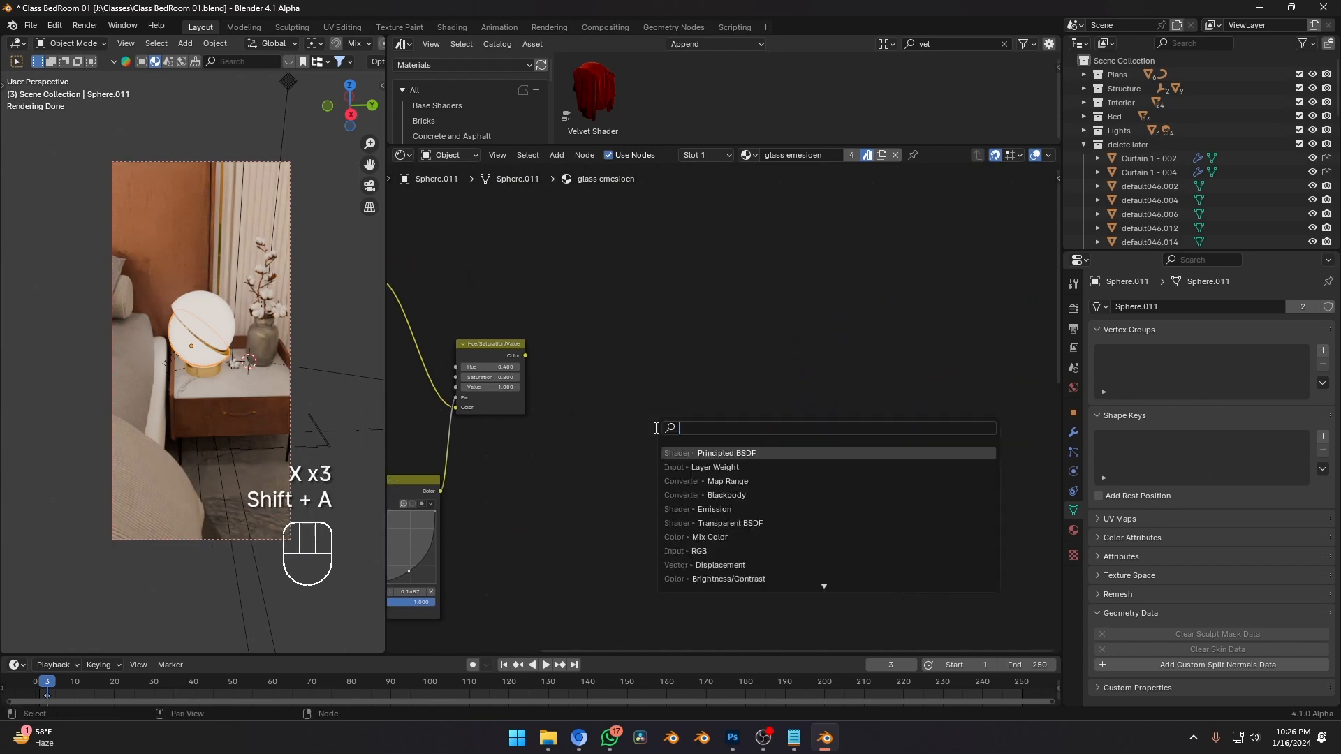
text(nc)
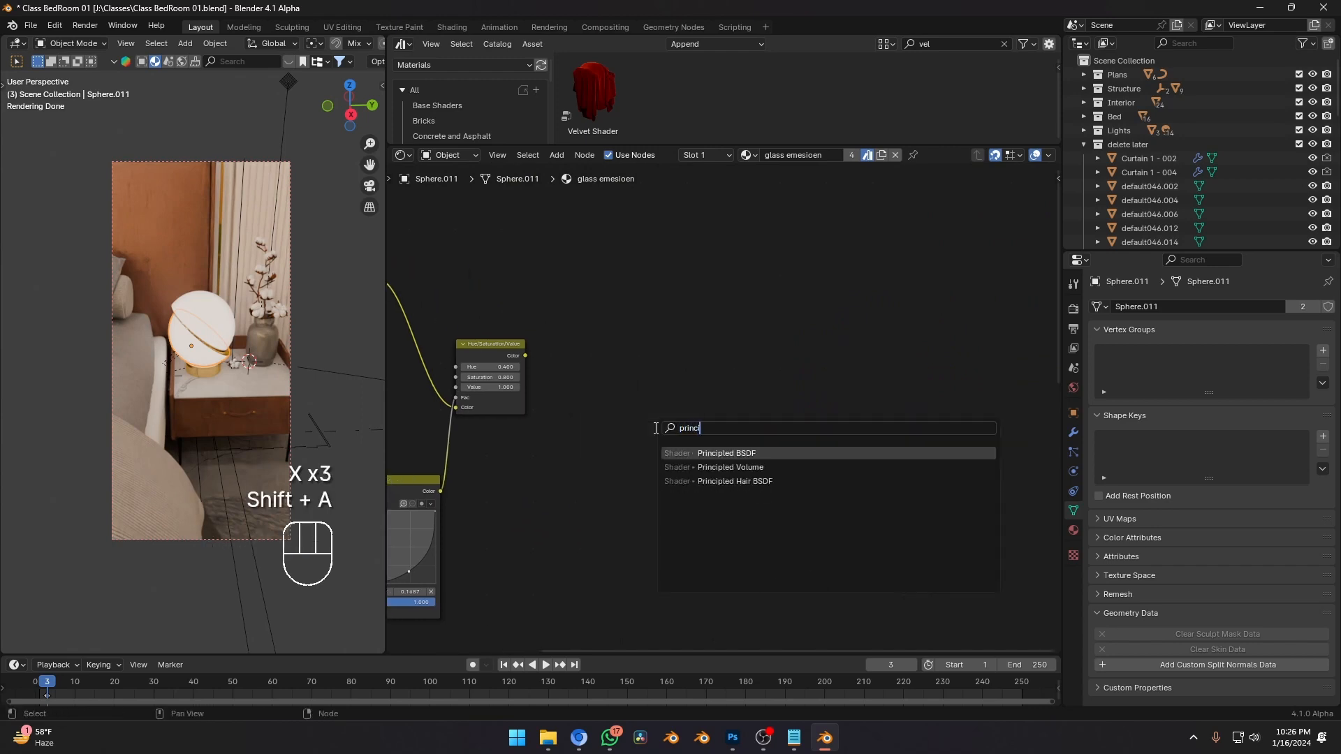
click(710, 454)
click(606, 363)
scroll(567, 409, up, 4)
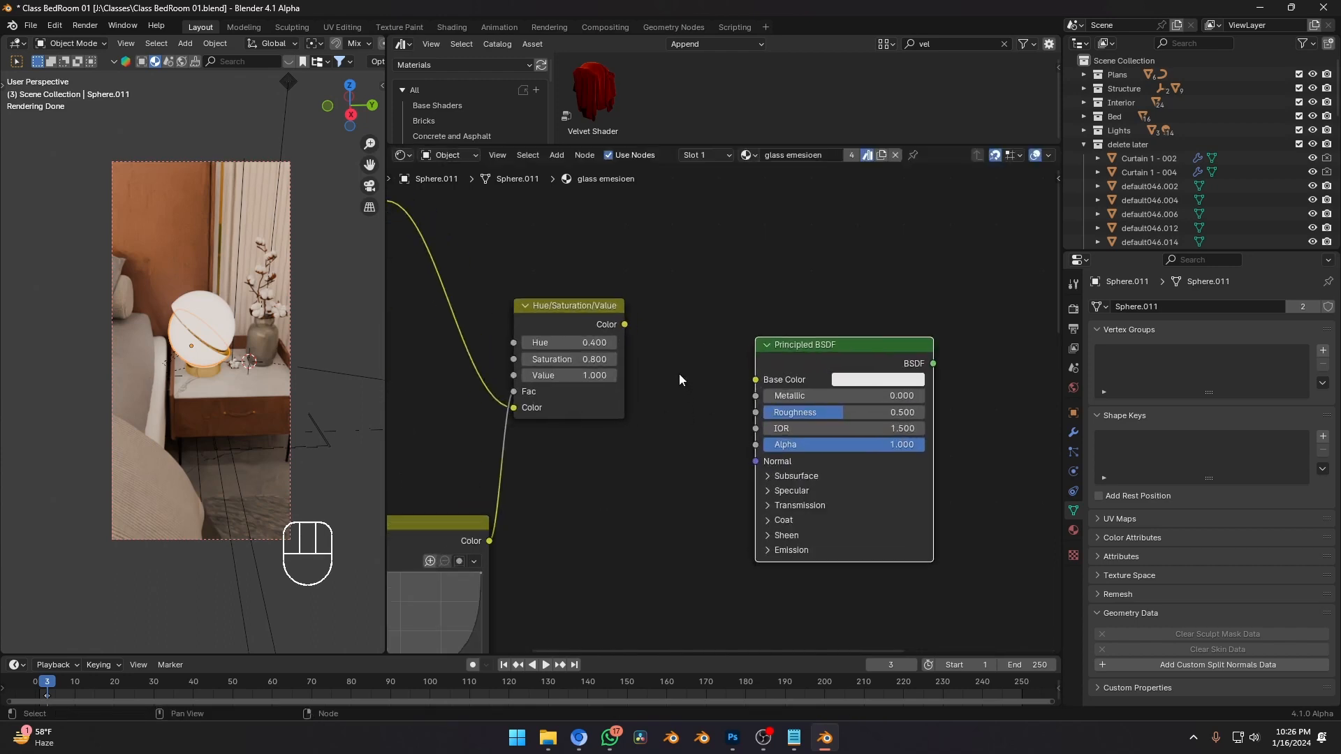
Bring the Layer Weight and RGB Curves nodes up beside Hue/Saturation/Value and place the Blackbody node beneath it.
drag(619, 316, 670, 482)
scroll(533, 285, down, 3)
middle_drag(391, 269, 542, 307)
scroll(723, 398, down, 2)
middle_drag(723, 398, 724, 348)
scroll(569, 326, up, 2)
scroll(564, 468, up, 1)
scroll(564, 468, down, 2)
middle_drag(564, 467, 716, 456)
drag(722, 422, 516, 539)
drag(699, 477, 674, 331)
drag(664, 194, 903, 495)
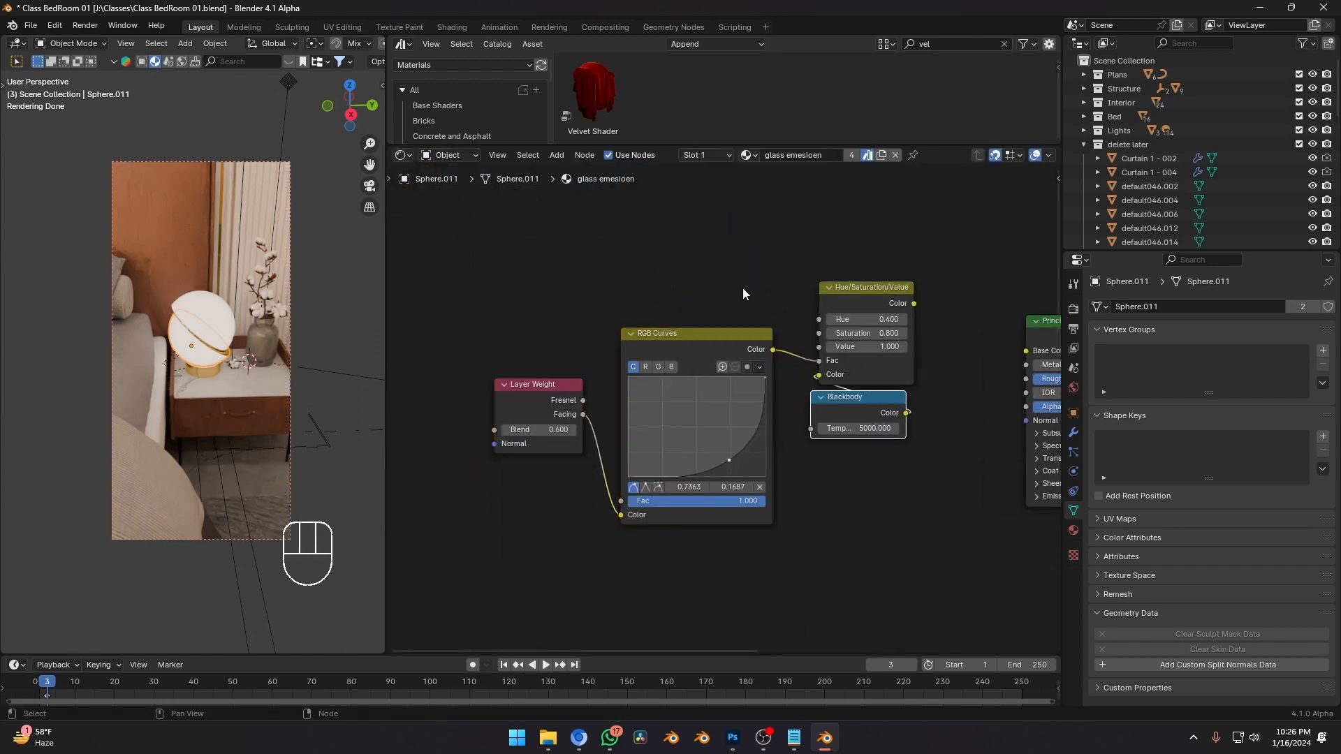
Move the Layer Weight and RGB Curves pair higher and shift the Blackbody node below RGB Curves.
drag(766, 279, 463, 473)
drag(726, 342, 700, 267)
drag(851, 398, 750, 437)
Connect the Hue/Saturation/Value Color to the Principled BSDF's Emission Color and set the emission Strength to 2.
middle_drag(832, 446, 575, 461)
scroll(652, 325, up, 1)
click(814, 528)
scroll(800, 485, up, 1)
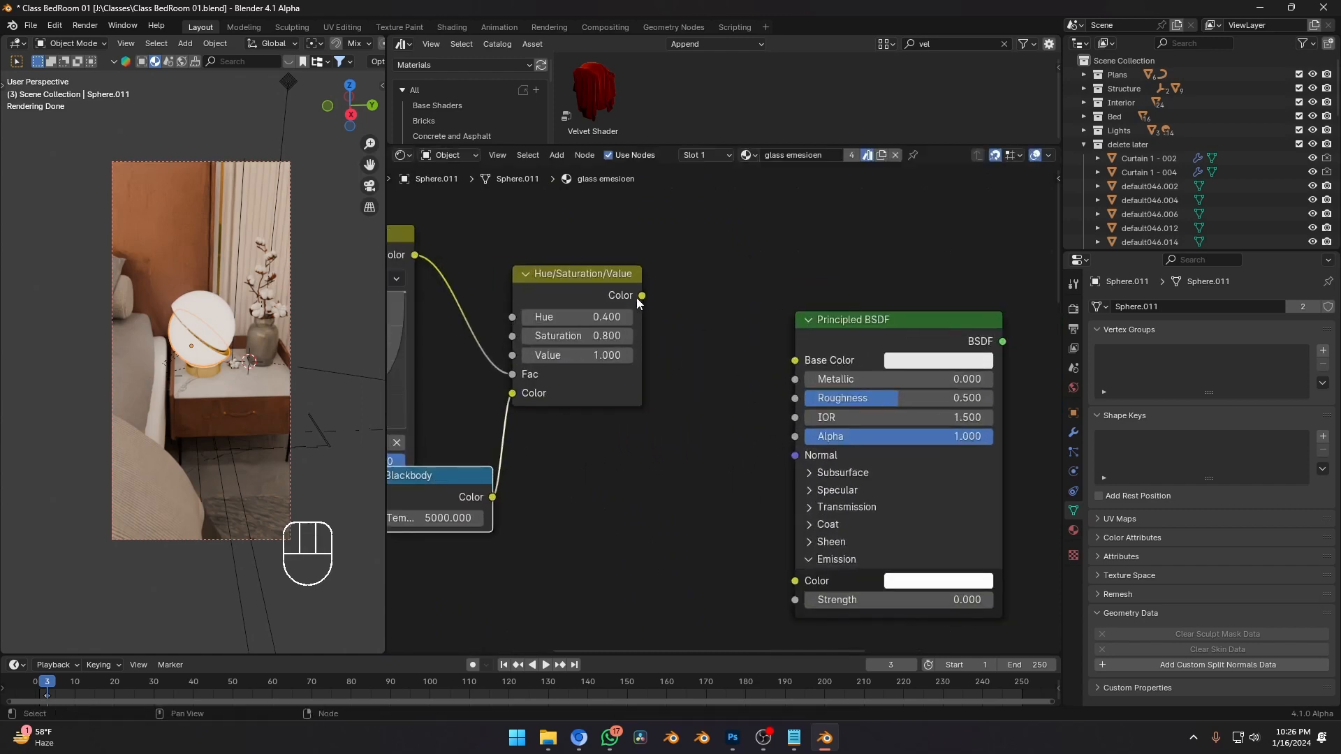
drag(638, 297, 795, 580)
double_click(905, 602)
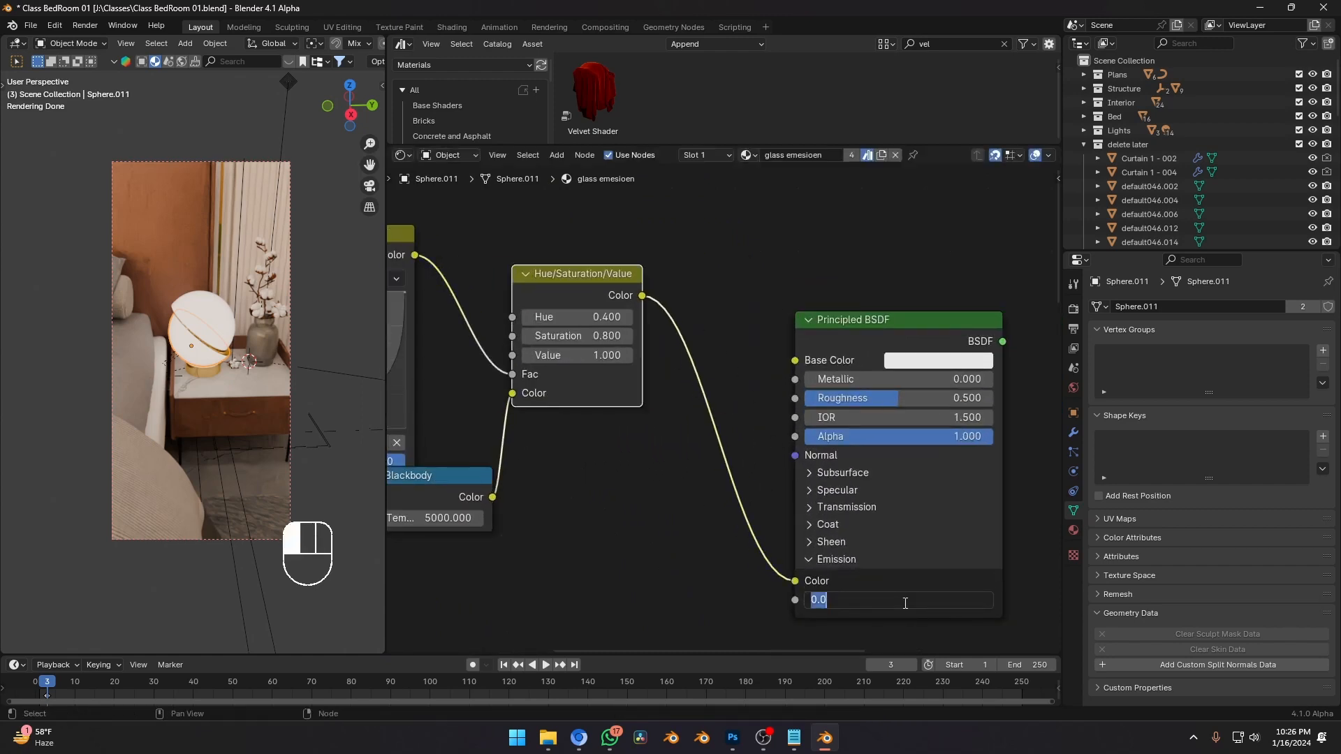
text(2)
key(Return)
Lower the Hue/Saturation/Value node beside the Principled BSDF and move the Layer Weight, RGB Curves and Blackbody nodes closer.
scroll(646, 383, down, 4)
drag(767, 394, 825, 480)
drag(689, 496, 629, 517)
drag(627, 296, 426, 602)
key(g)
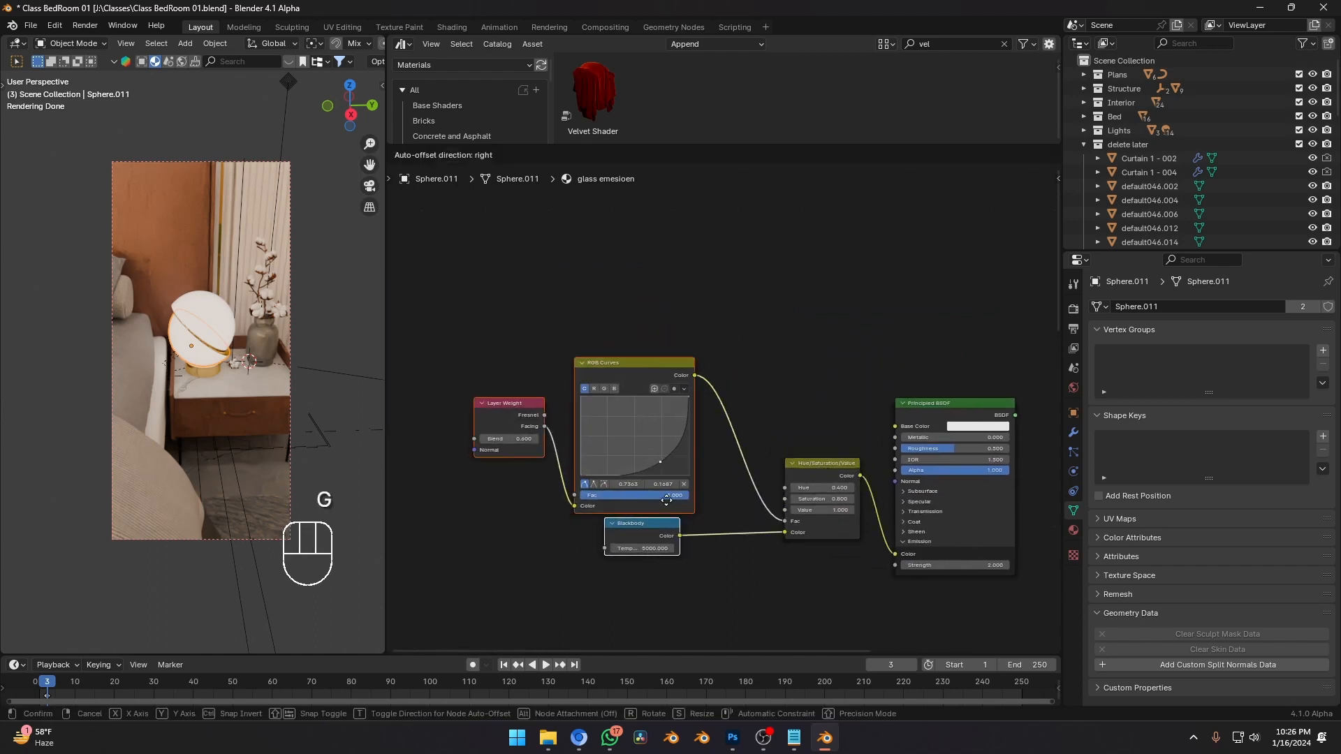
click(717, 541)
Examine how the RGB Curves and Blackbody nodes feed the Hue/Saturation/Value node's Fac and Color inputs.
middle_drag(760, 514, 525, 498)
scroll(759, 458, up, 5)
scroll(760, 458, down, 2)
middle_drag(431, 407, 508, 388)
scroll(509, 388, up, 2)
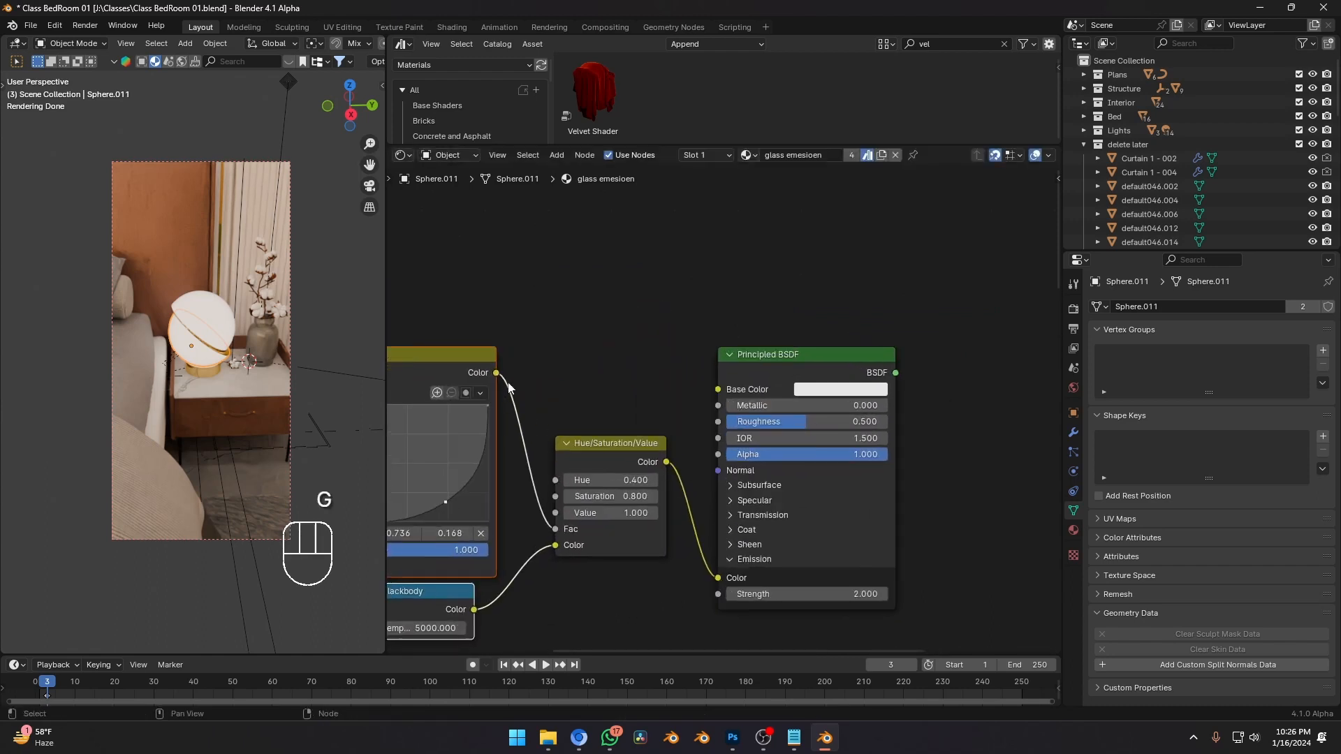
scroll(656, 478, up, 4)
scroll(559, 481, down, 2)
middle_drag(556, 482, 708, 459)
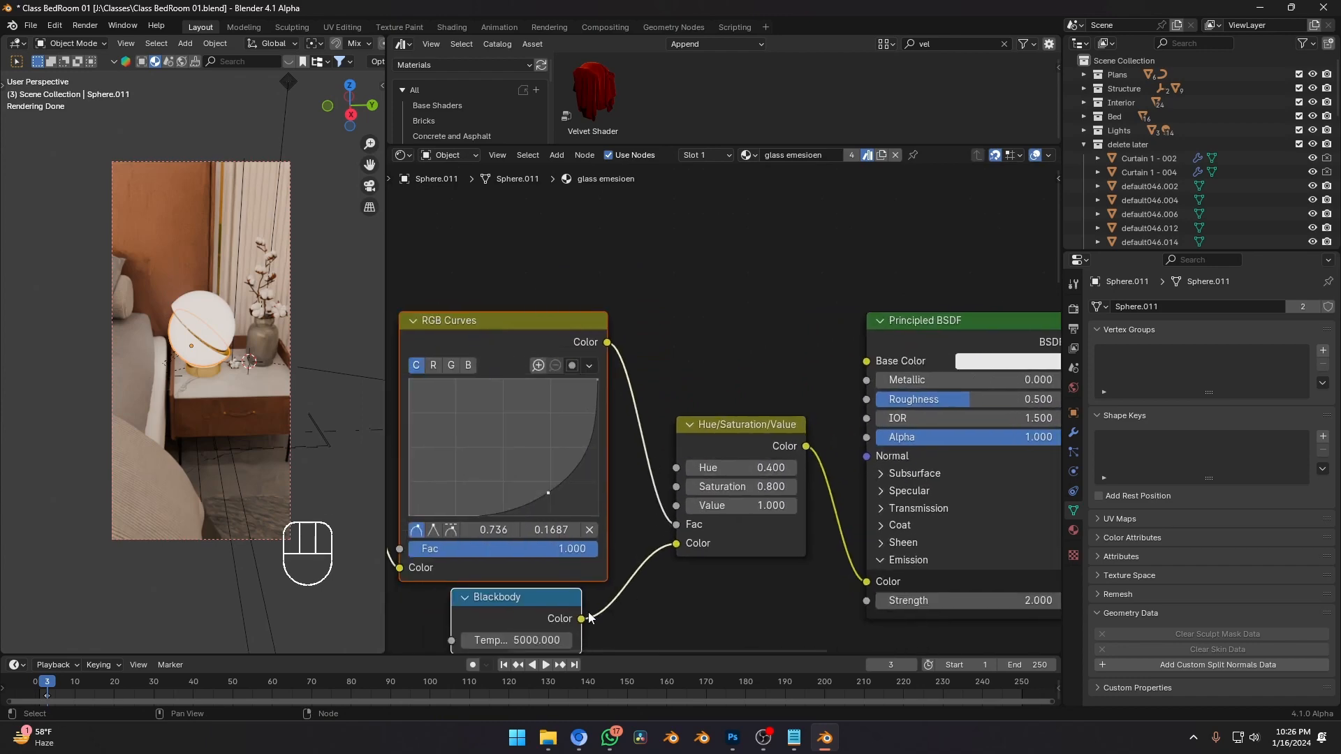
middle_drag(588, 613, 706, 572)
scroll(562, 564, down, 2)
Connect the RGB Curves Color output to the Principled BSDF's specular IOR Level and collapse the Specular section.
click(652, 329)
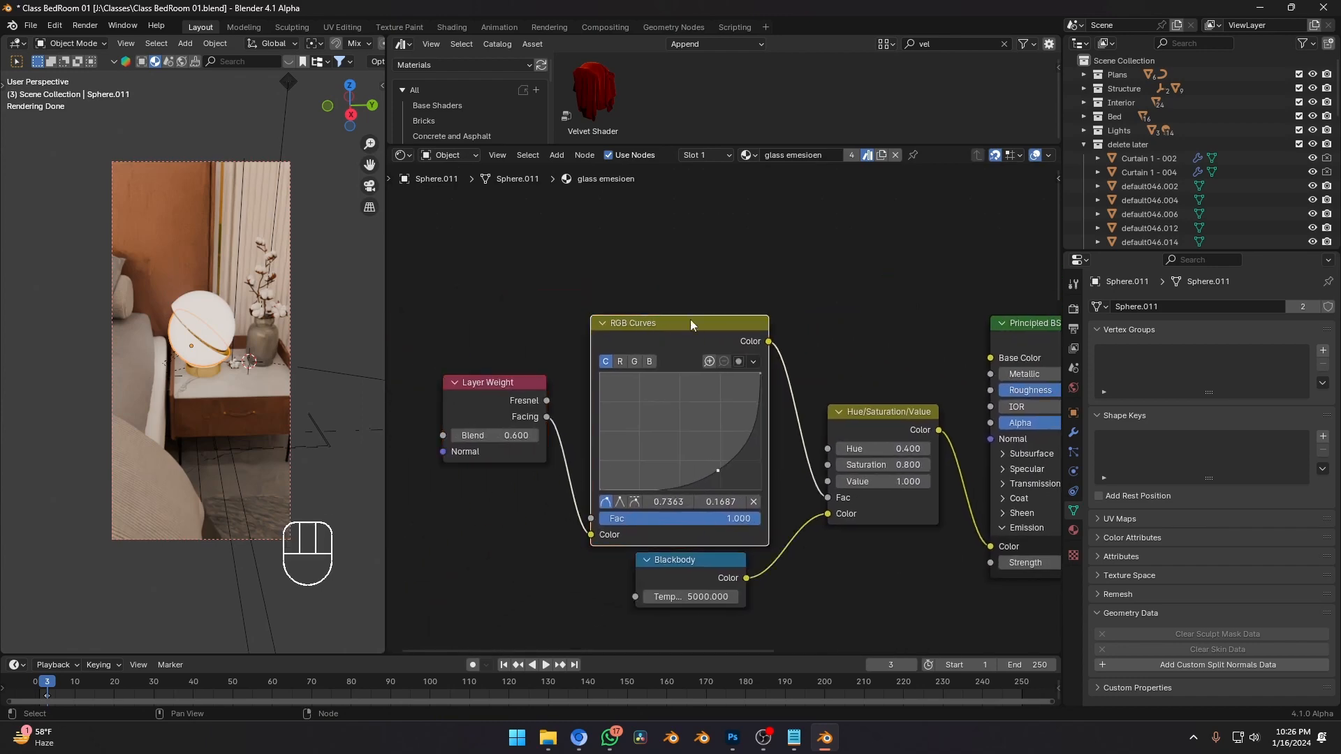
middle_drag(730, 340, 629, 348)
scroll(629, 348, up, 1)
scroll(909, 531, up, 1)
click(919, 487)
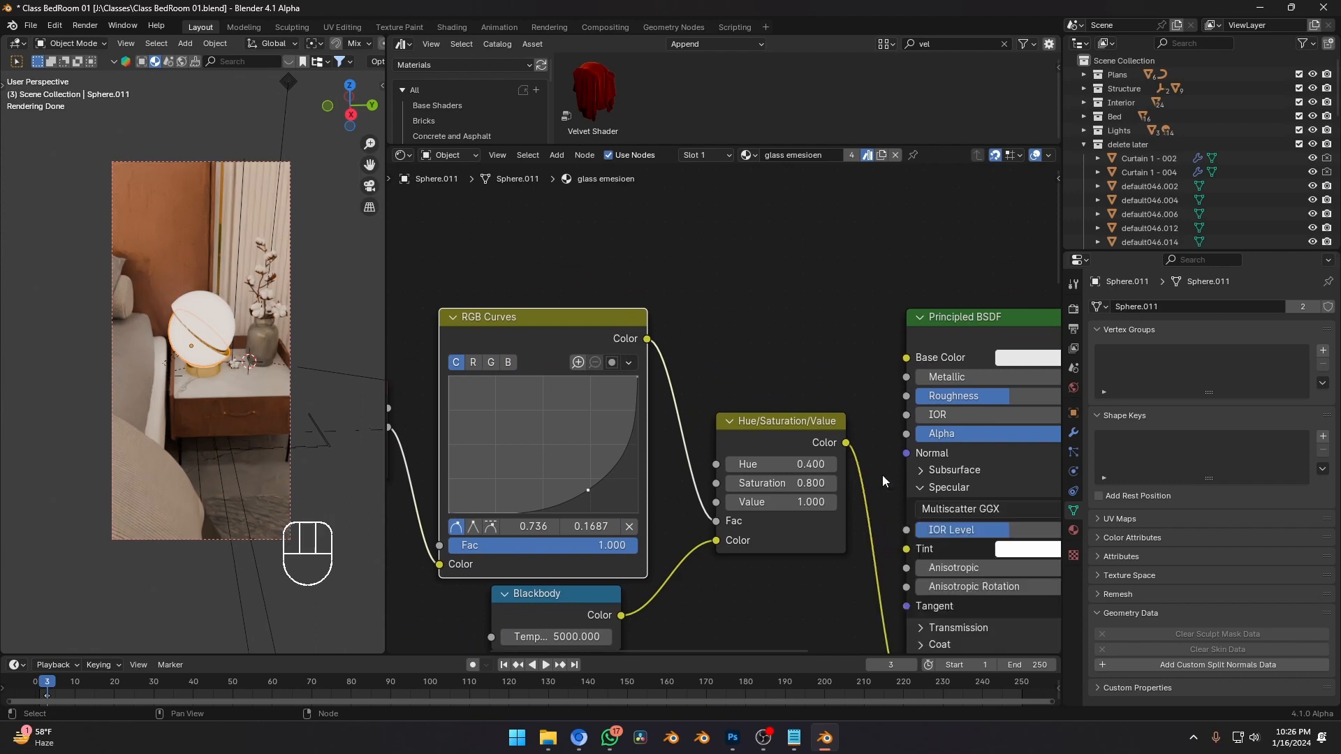
middle_drag(855, 460, 782, 450)
scroll(595, 342, down, 1)
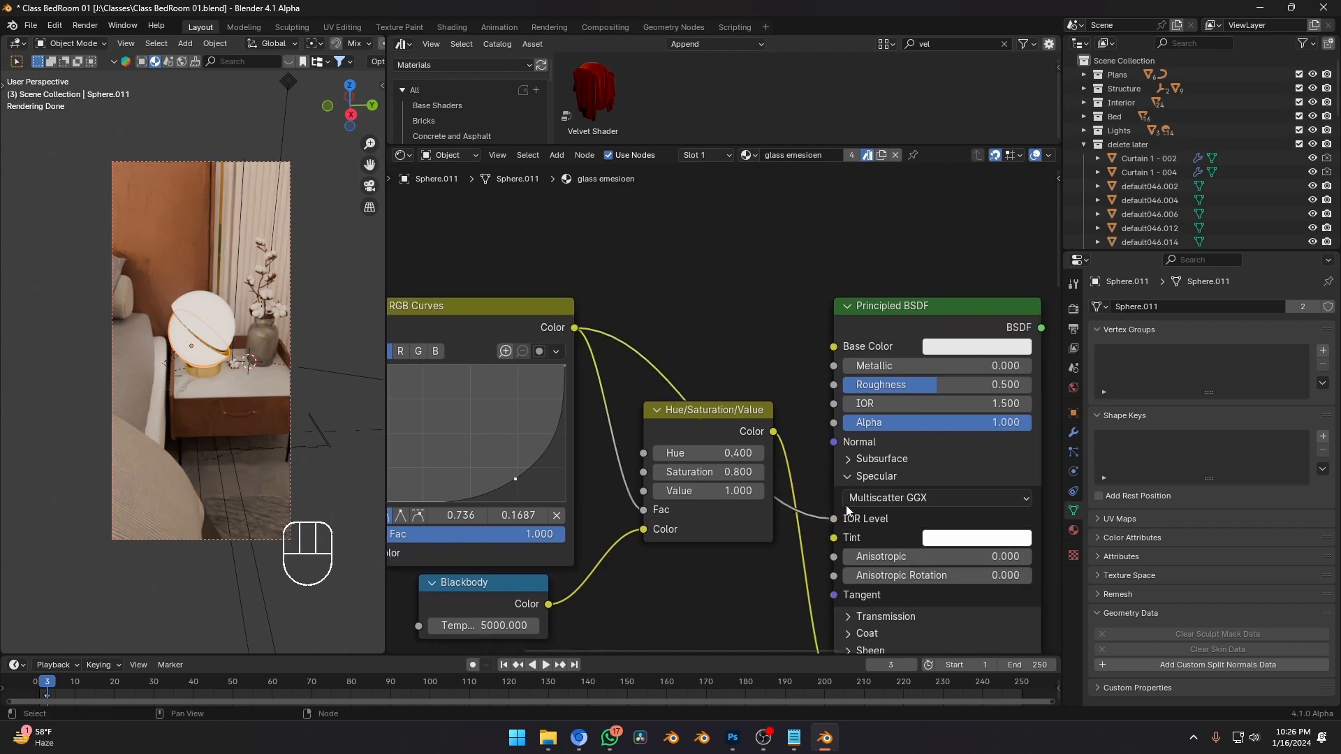
click(861, 475)
scroll(852, 472, down, 1)
Select the whole simplified node tree and move it above the original tree.
scroll(838, 465, down, 6)
middle_drag(800, 510, 741, 450)
drag(698, 318, 565, 403)
key(g)
click(693, 442)
scroll(706, 450, up, 3)
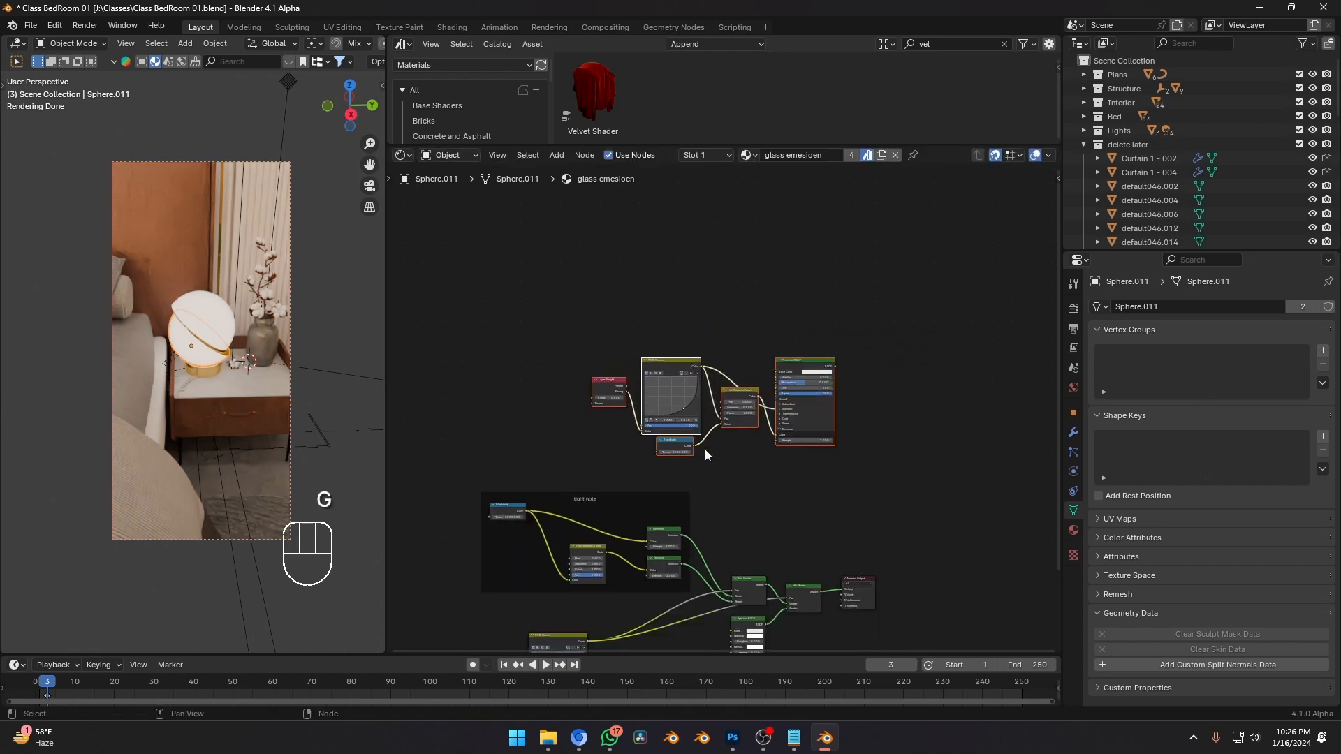
middle_drag(633, 355, 655, 310)
key(Home)
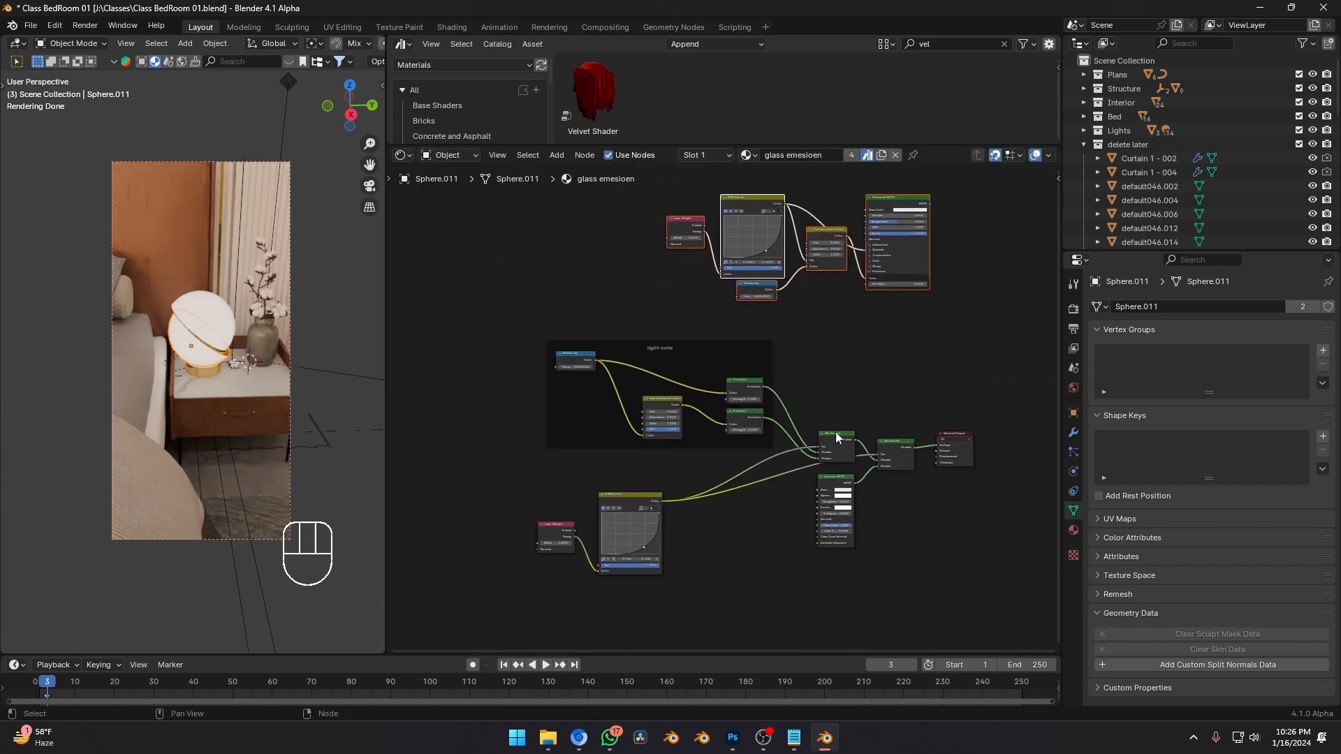
Delete all nodes of the original tree, including the light note frame, keeping only the Material Output.
drag(876, 369, 428, 606)
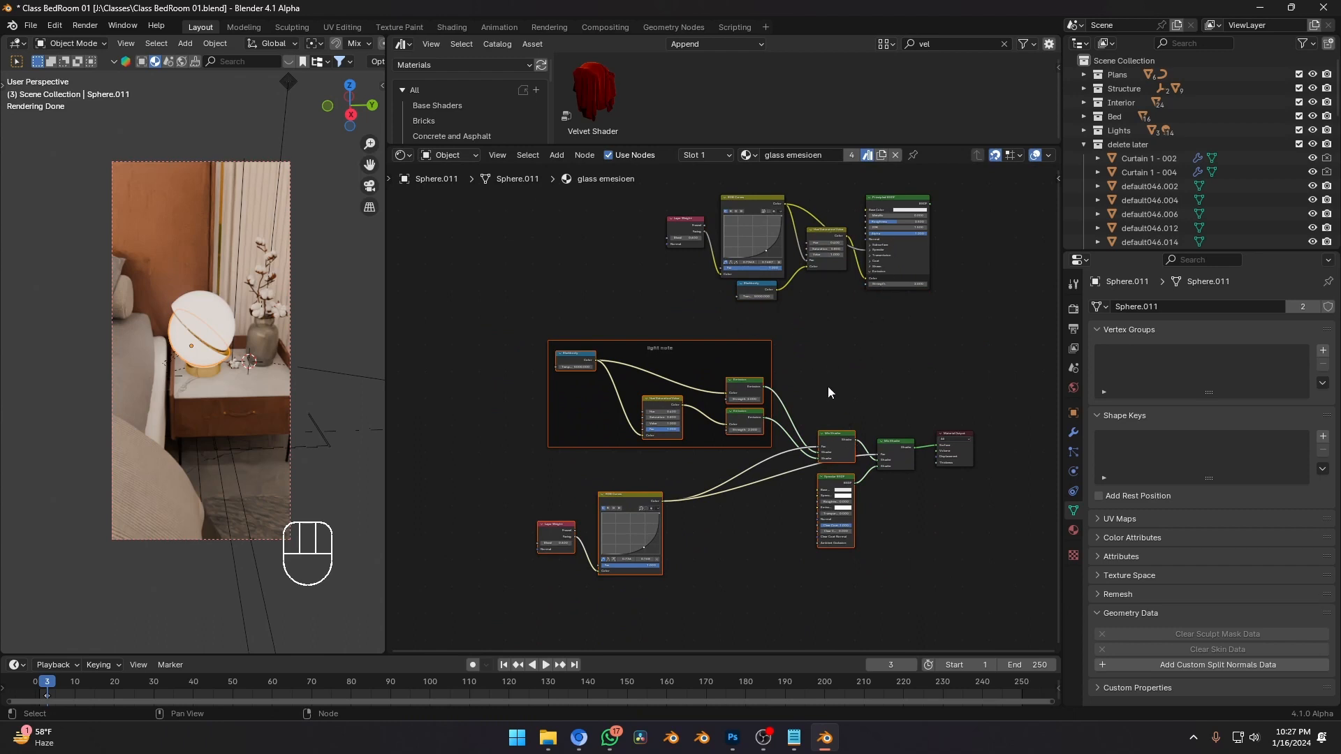
drag(894, 384, 542, 607)
key(x)
drag(710, 340, 484, 434)
key(x)
Move the simplified node tree beside the Material Output and connect the Principled BSDF to its Surface input.
drag(1009, 184, 649, 318)
key(g)
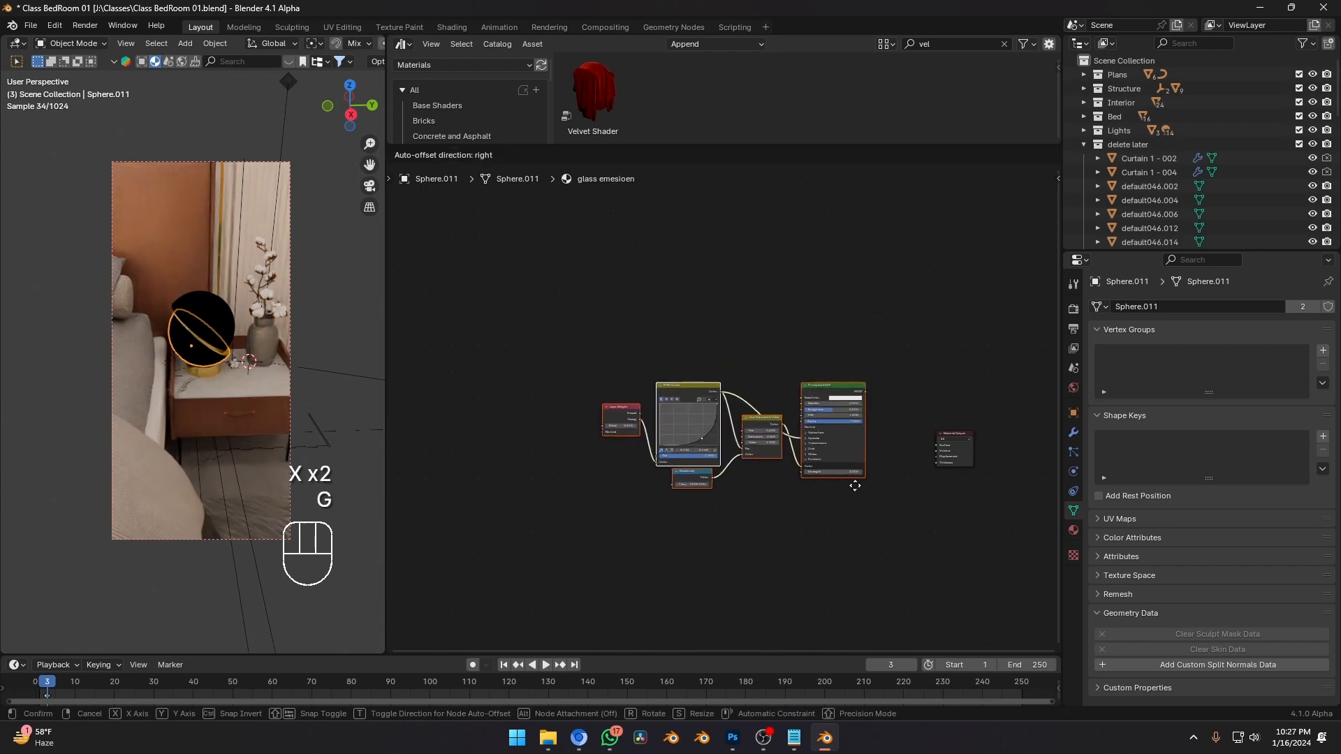
click(857, 482)
scroll(908, 475, up, 5)
middle_drag(970, 472, 778, 465)
alt+right_drag(774, 397, 866, 468)
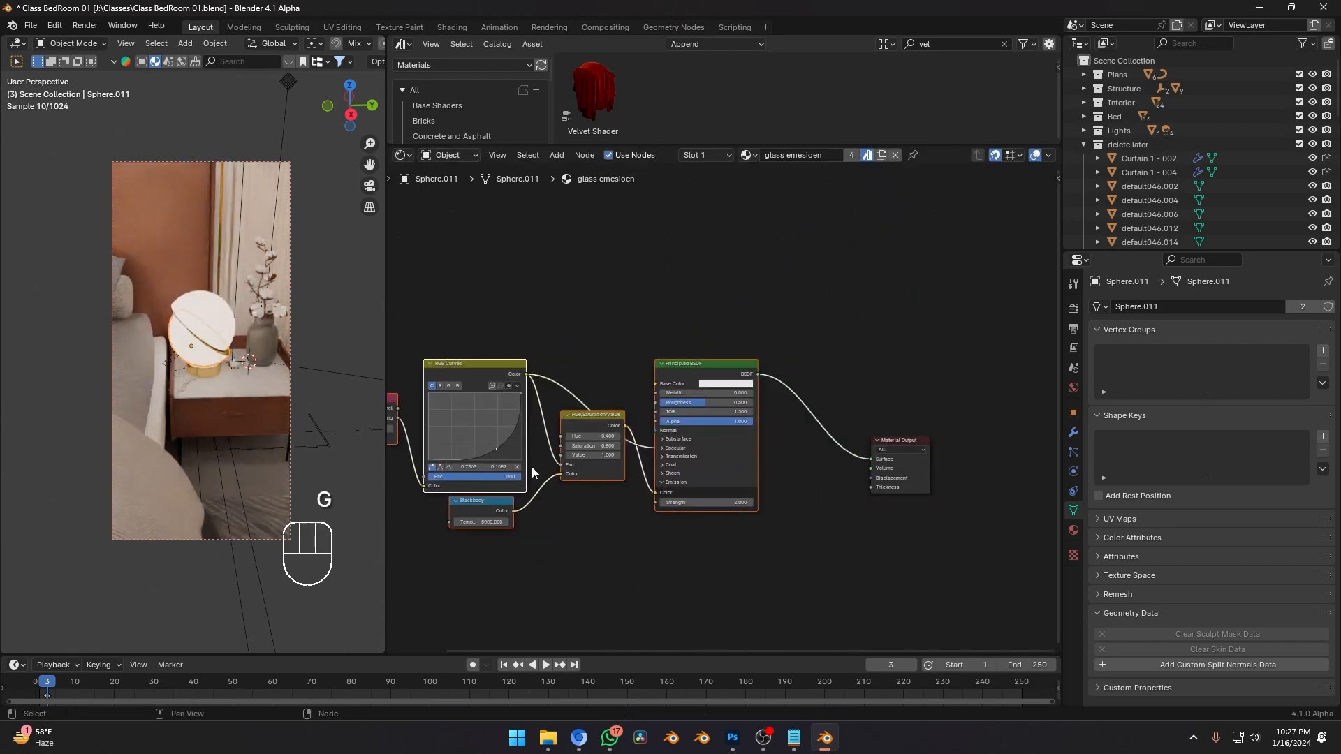
scroll(761, 471, up, 2)
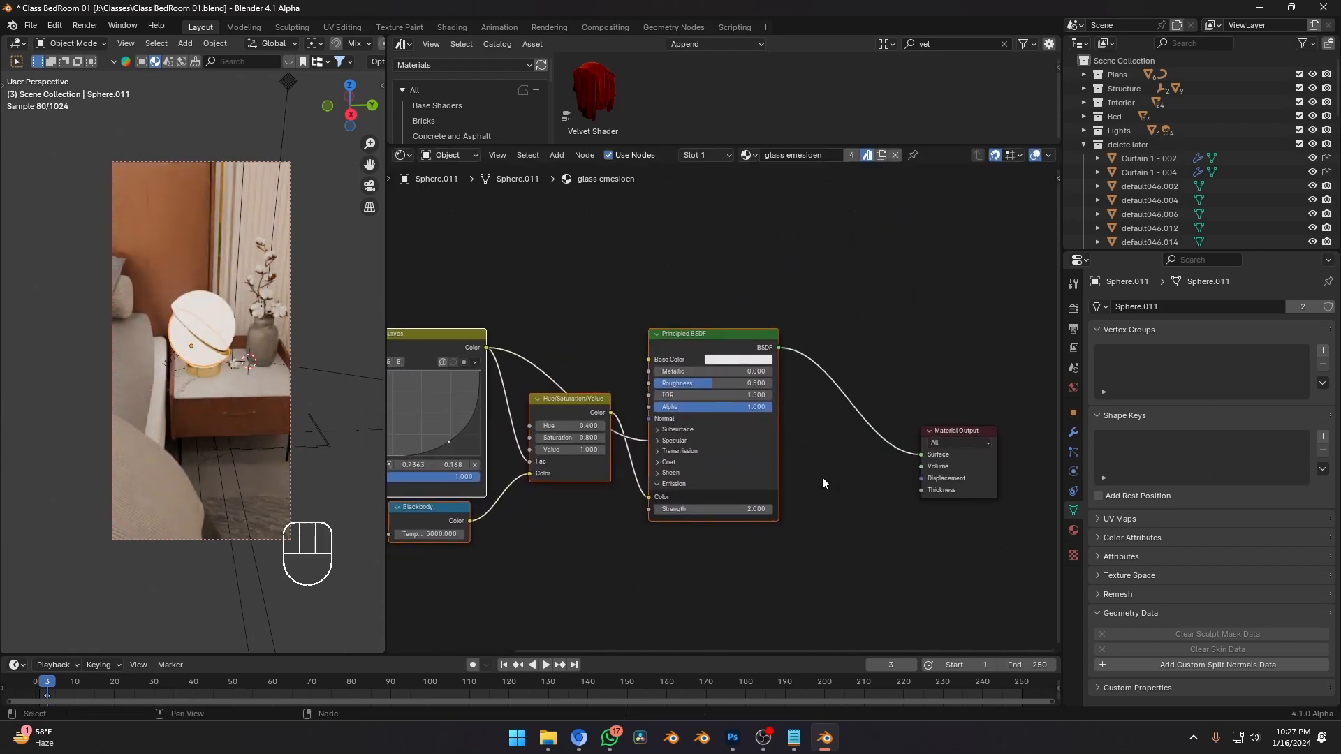
Deselect the nodes and add a Glossy BSDF node above the Material Output.
key(a)
scroll(792, 314, down, 4)
middle_drag(789, 329, 751, 434)
scroll(753, 453, up, 6)
key(shift+a)
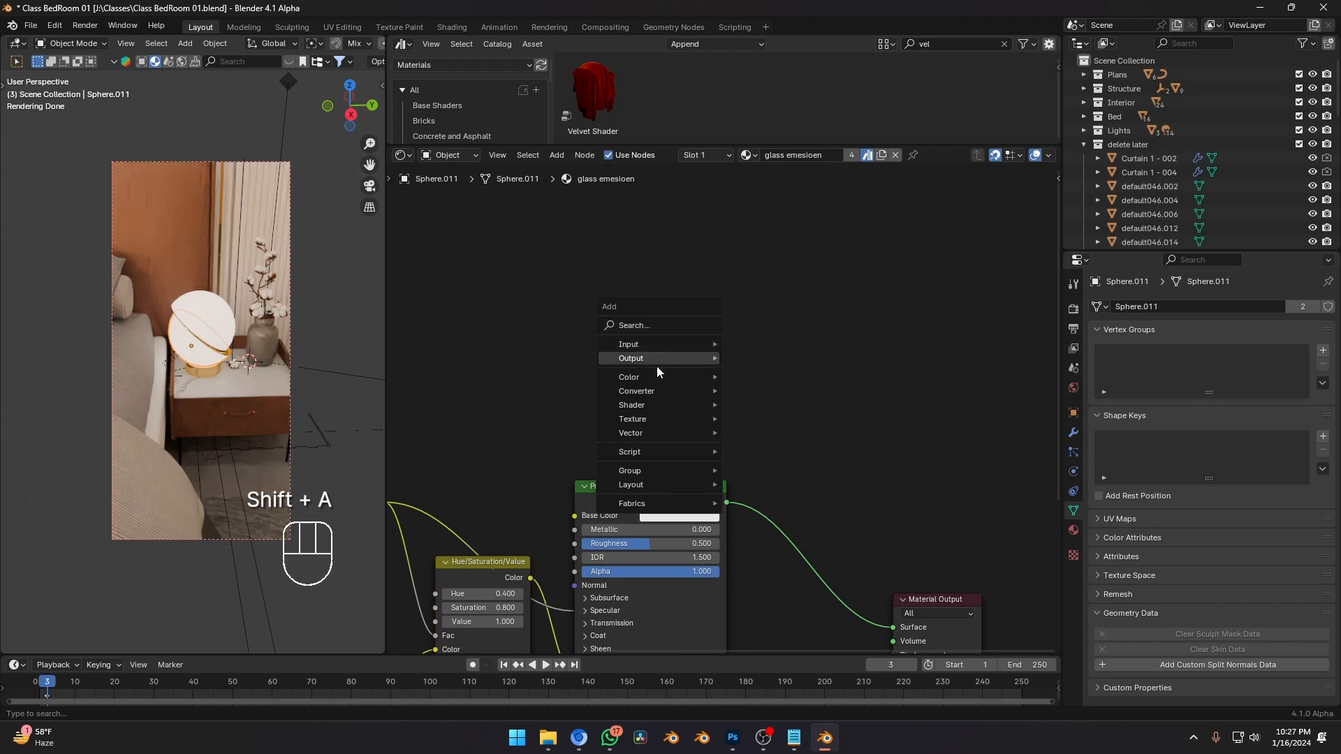
mouse_move(633, 406)
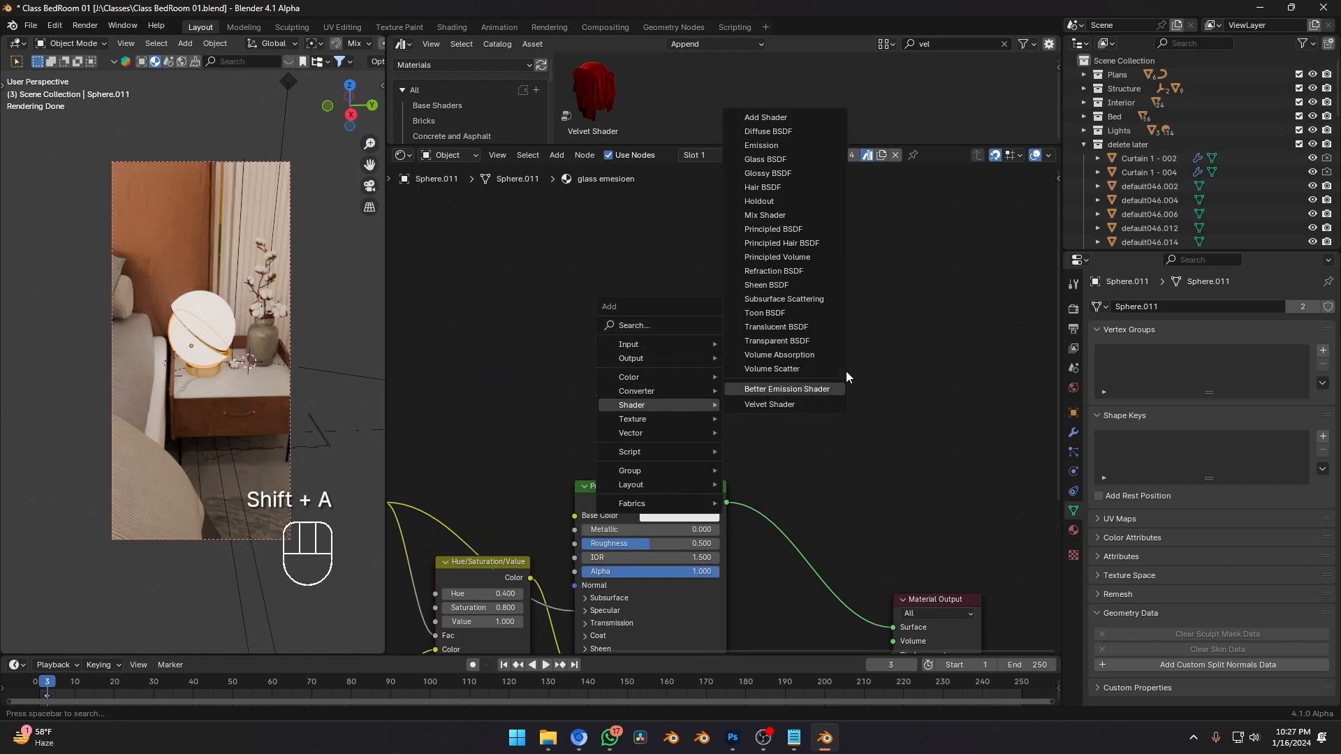
click(777, 175)
click(891, 292)
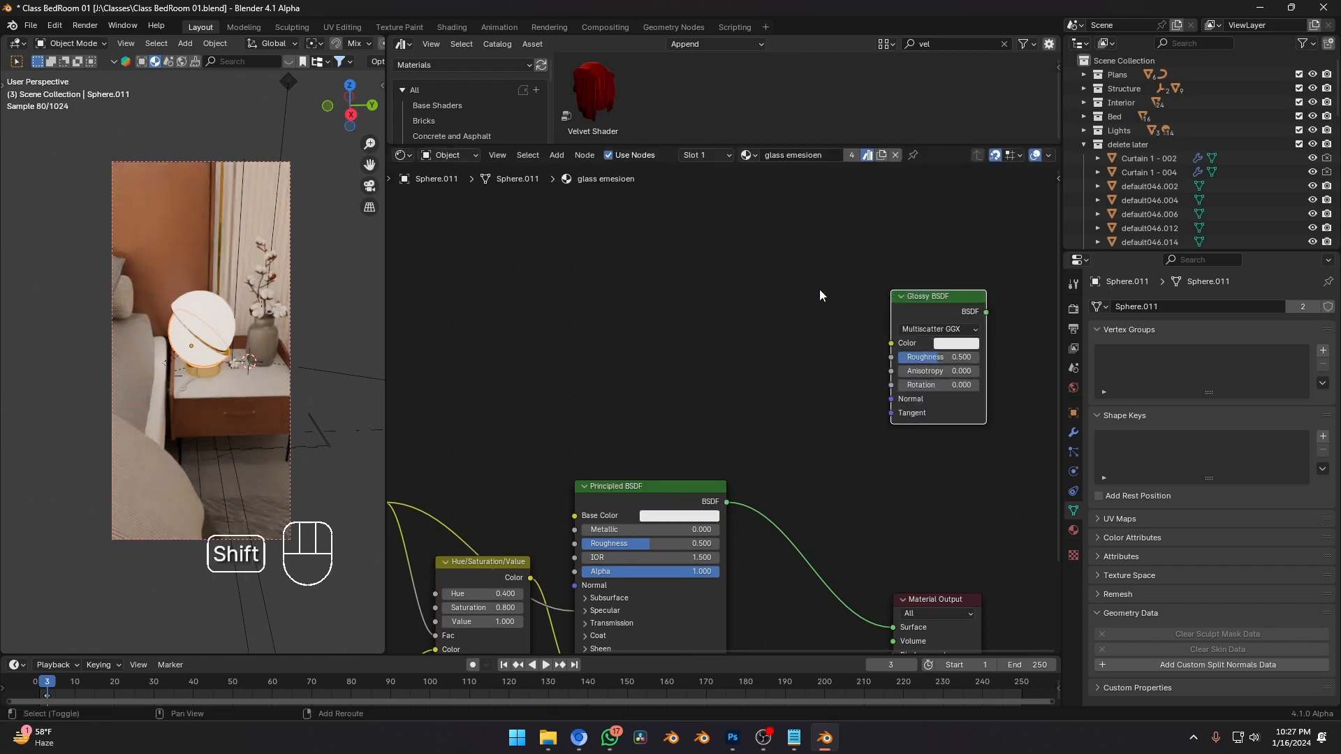
Add a Glass BSDF and a Refraction BSDF node in a row beside the Glossy BSDF.
key(shift+a)
mouse_move(761, 287)
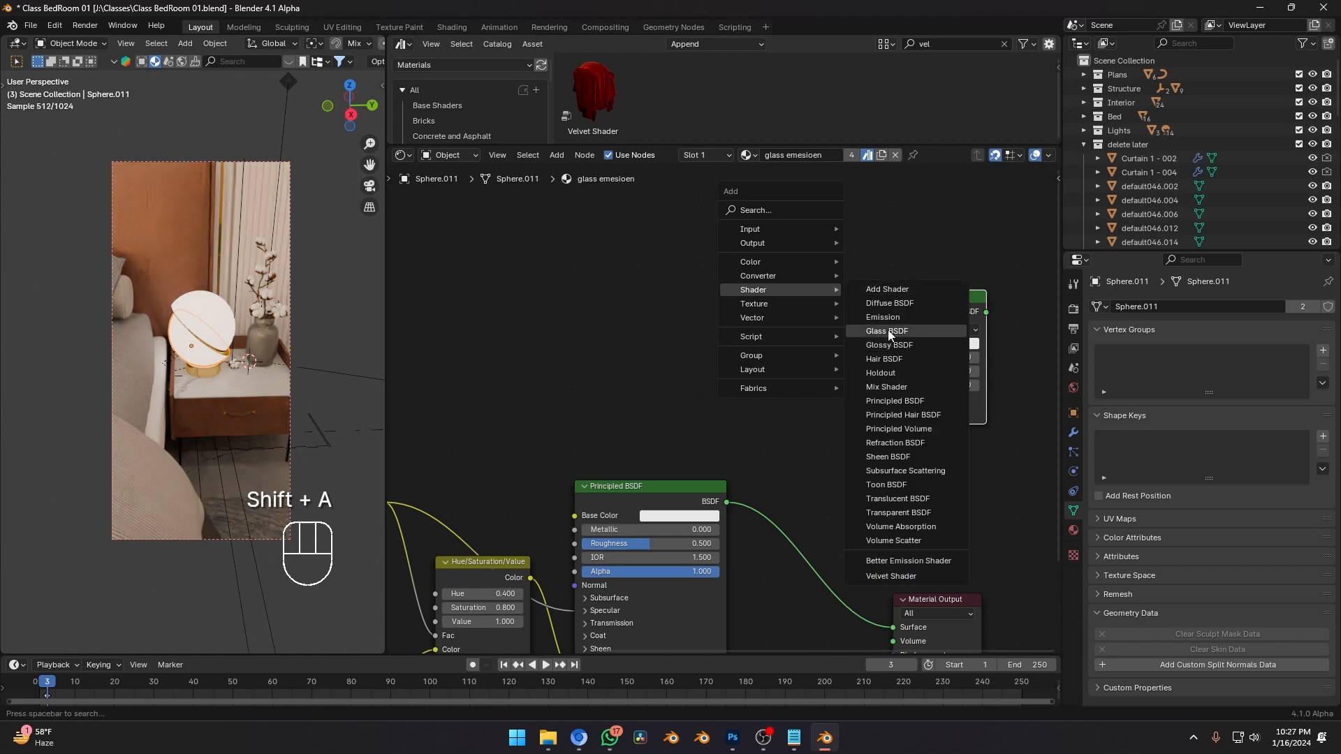
click(887, 331)
click(753, 269)
key(shift+a)
mouse_move(646, 261)
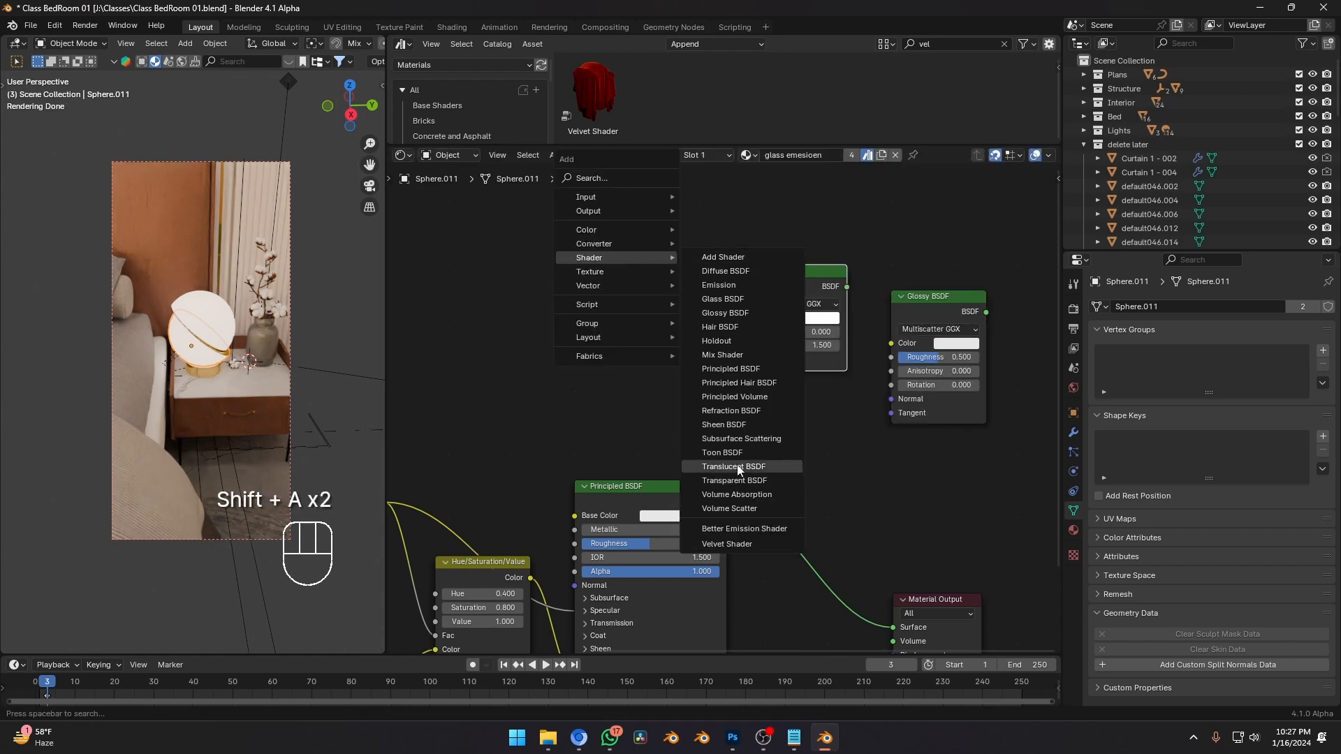
click(732, 411)
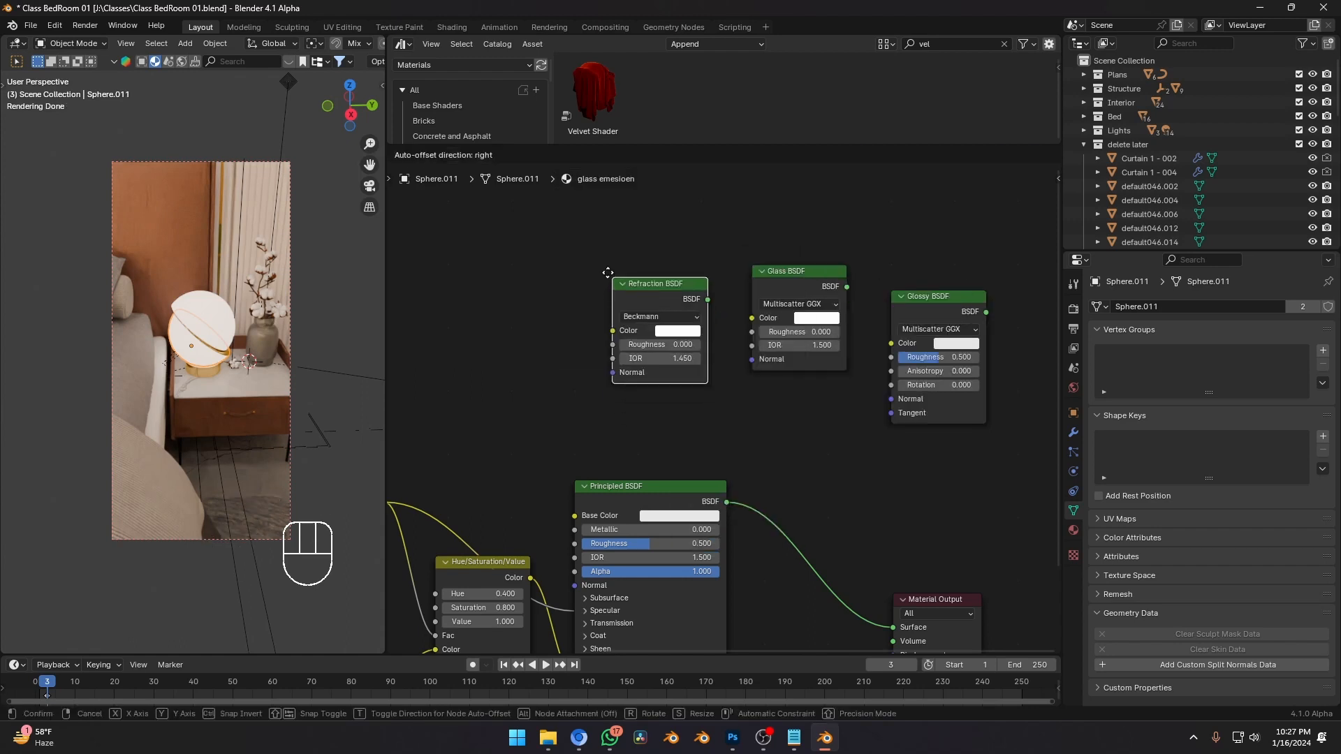
click(616, 270)
Add a Diffuse BSDF beside the Refraction BSDF and an Emission node below it, and select all five unconnected shaders.
key(shift+a)
mouse_move(652, 321)
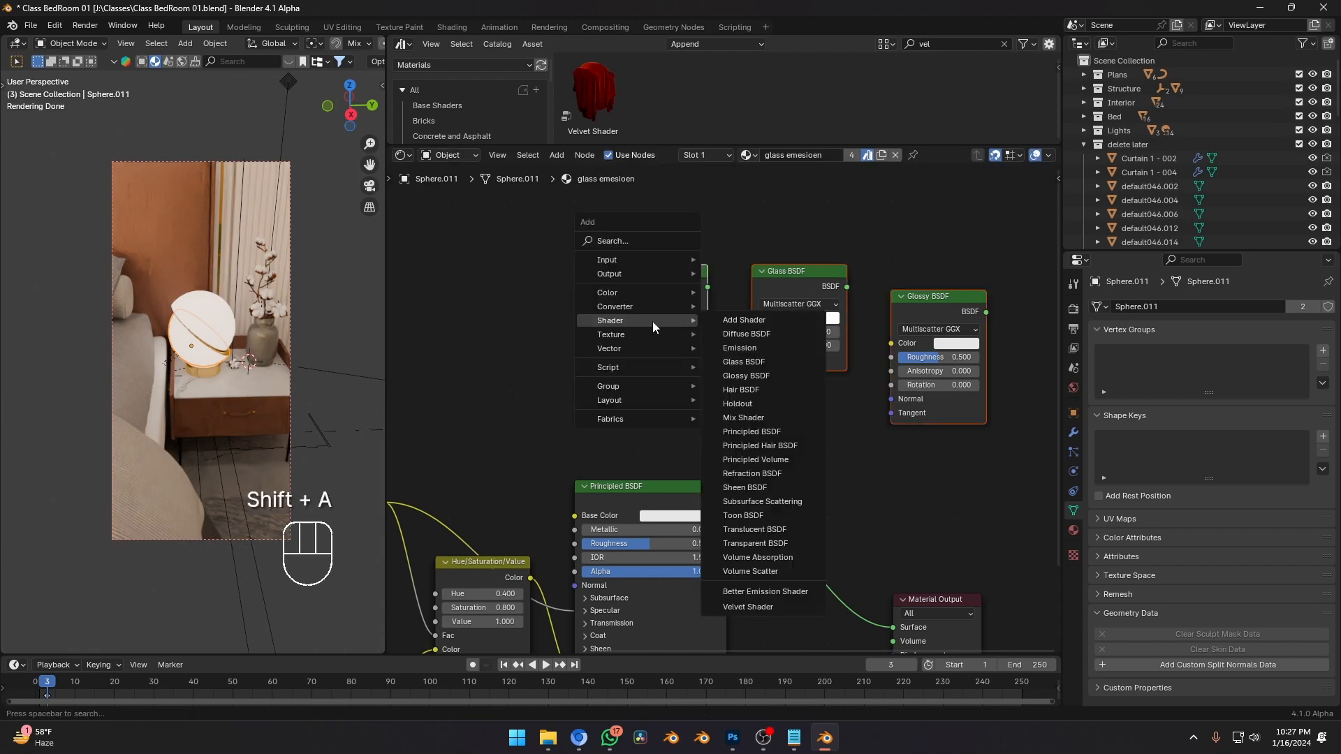
key(shift+a)
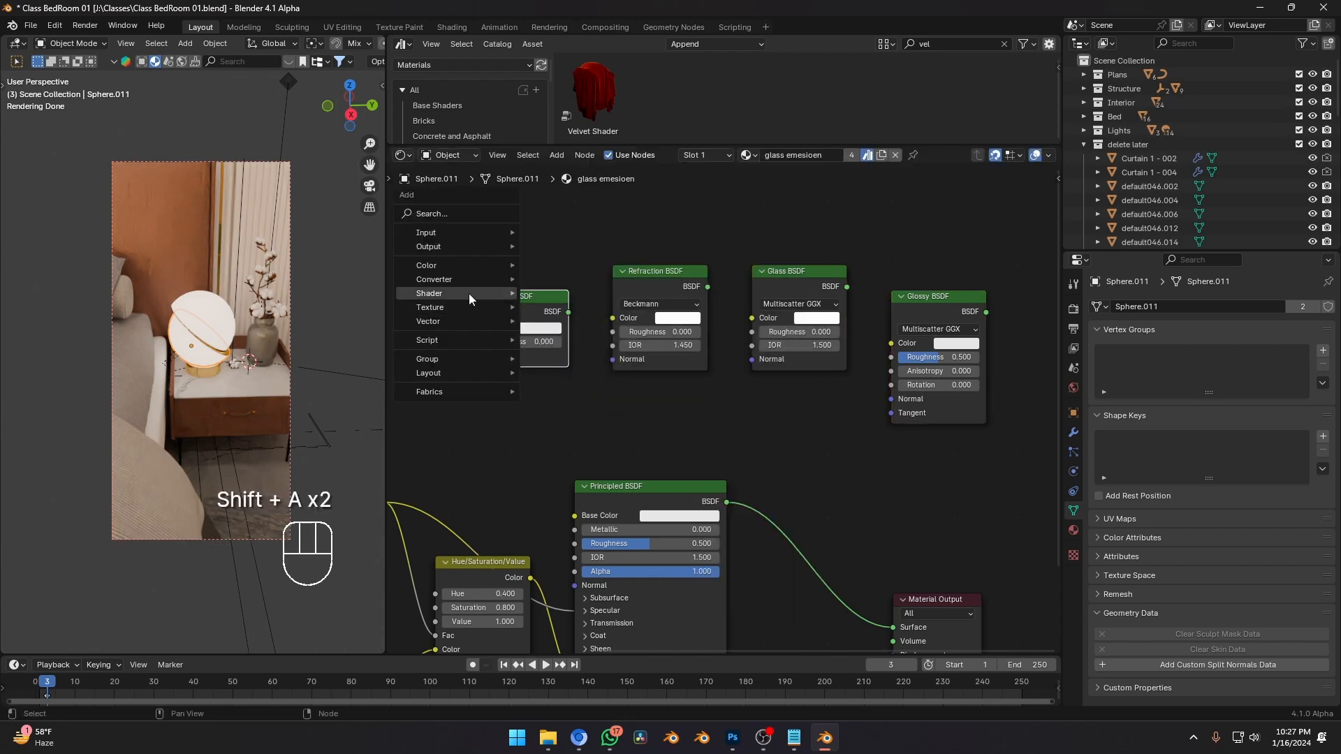
mouse_move(467, 293)
click(559, 320)
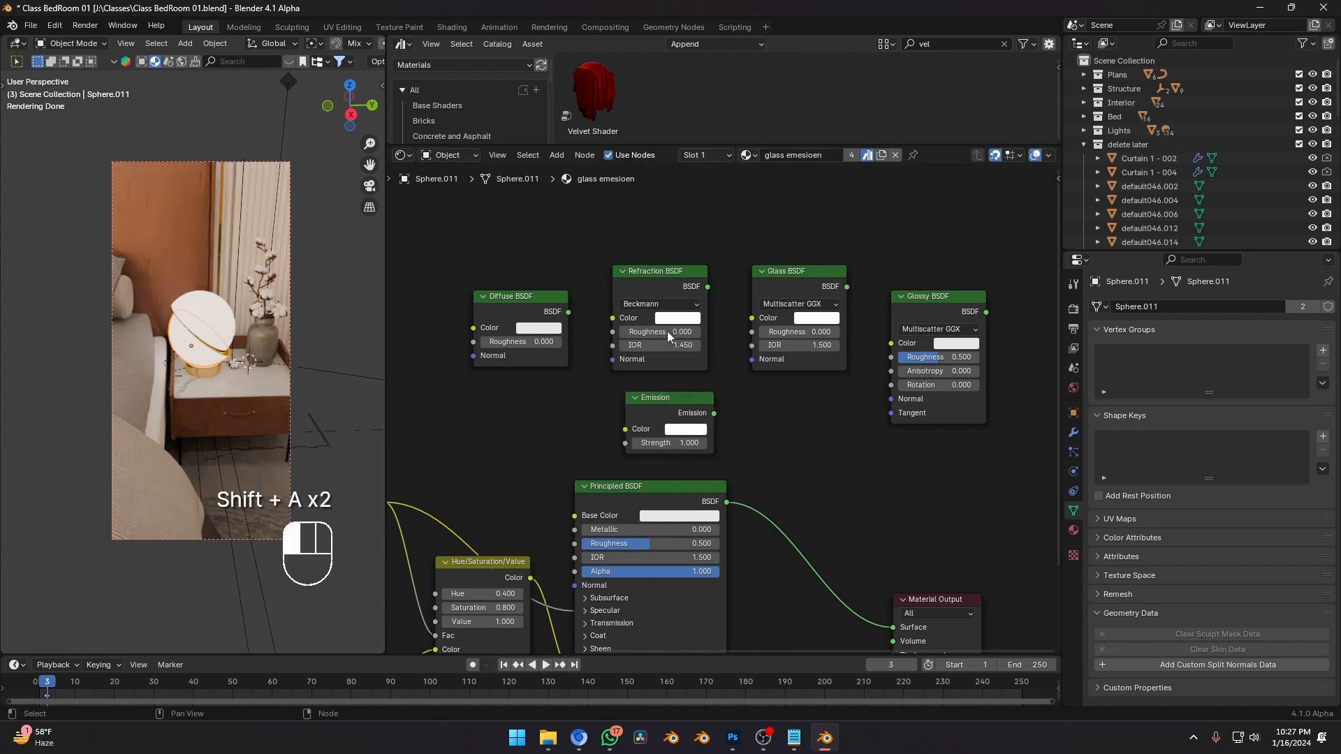
drag(468, 224, 930, 425)
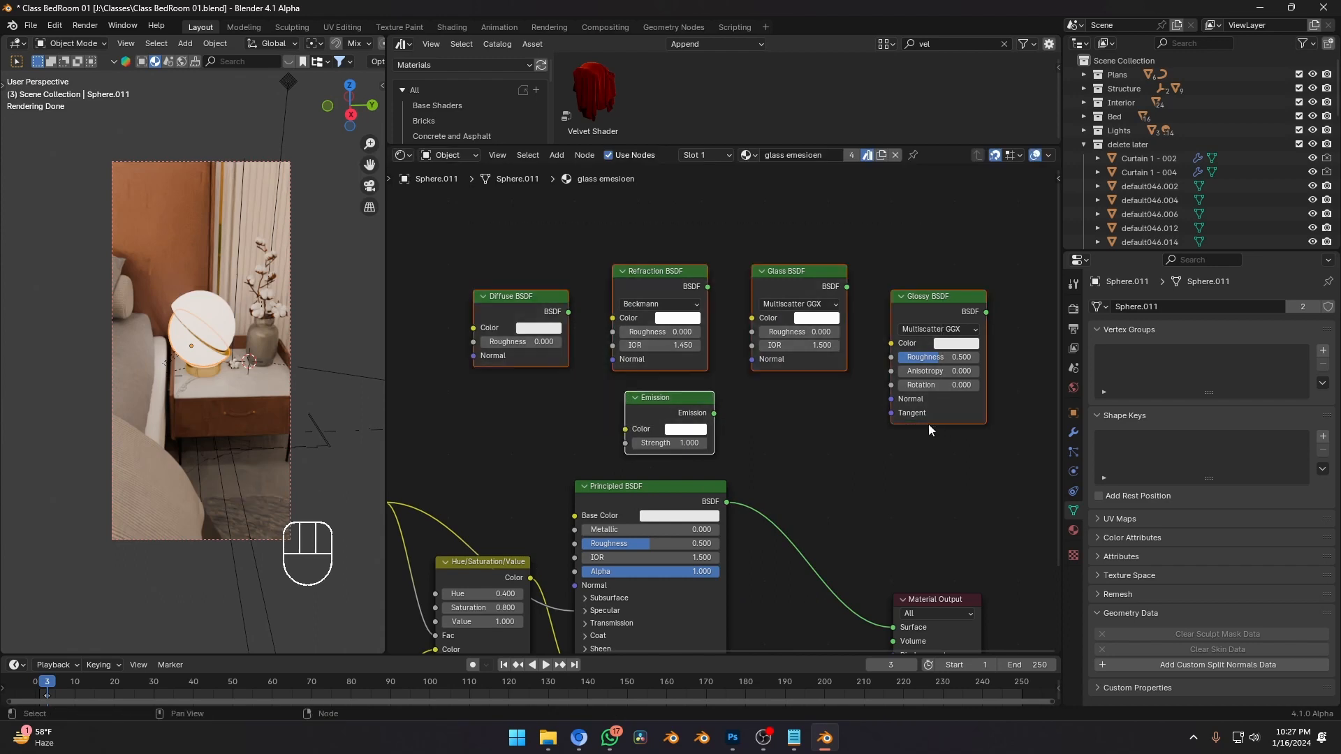
Scale the five unconnected shader nodes together and delete them.
key(s)
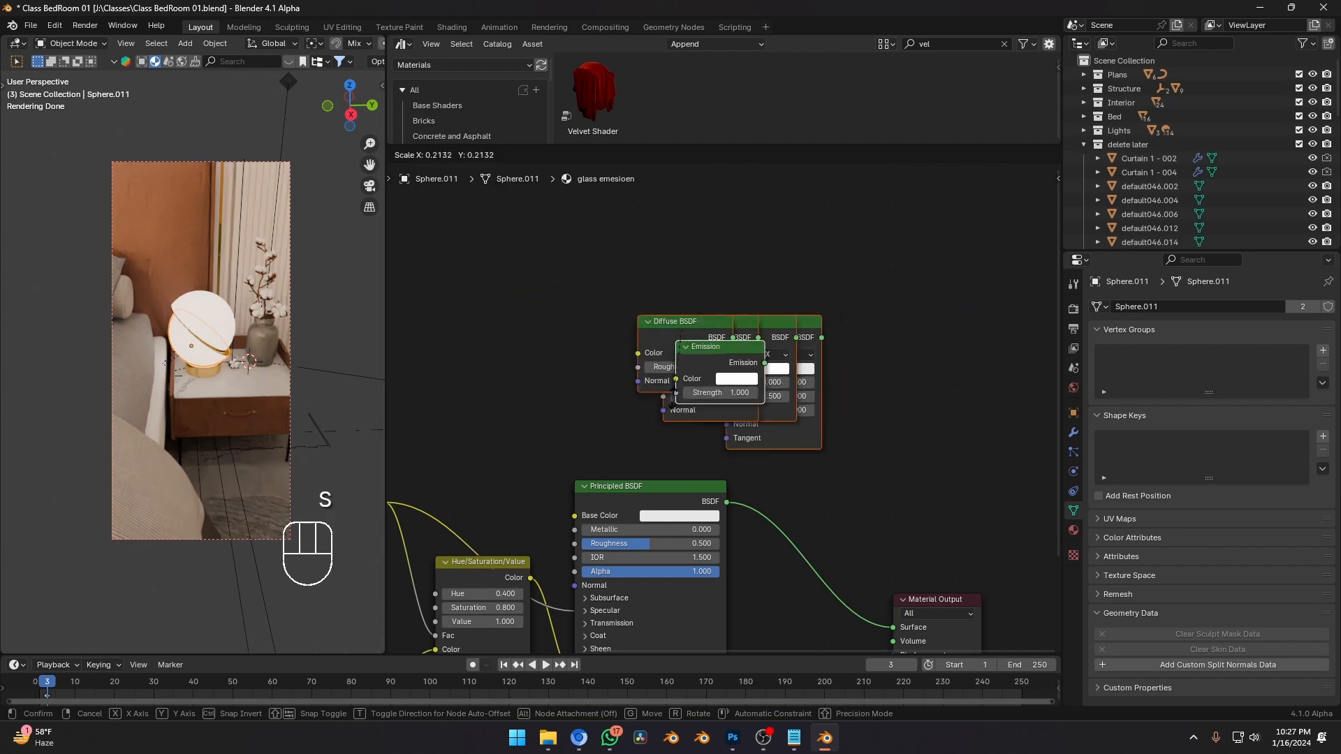
click(731, 338)
key(g)
right_click(657, 525)
key(x)
Move the Material Output node close beside the Principled BSDF.
shift+middle_drag(638, 514, 683, 341)
scroll(682, 283, up, 3)
scroll(637, 307, down, 1)
drag(926, 308, 1026, 563)
key(g)
click(873, 436)
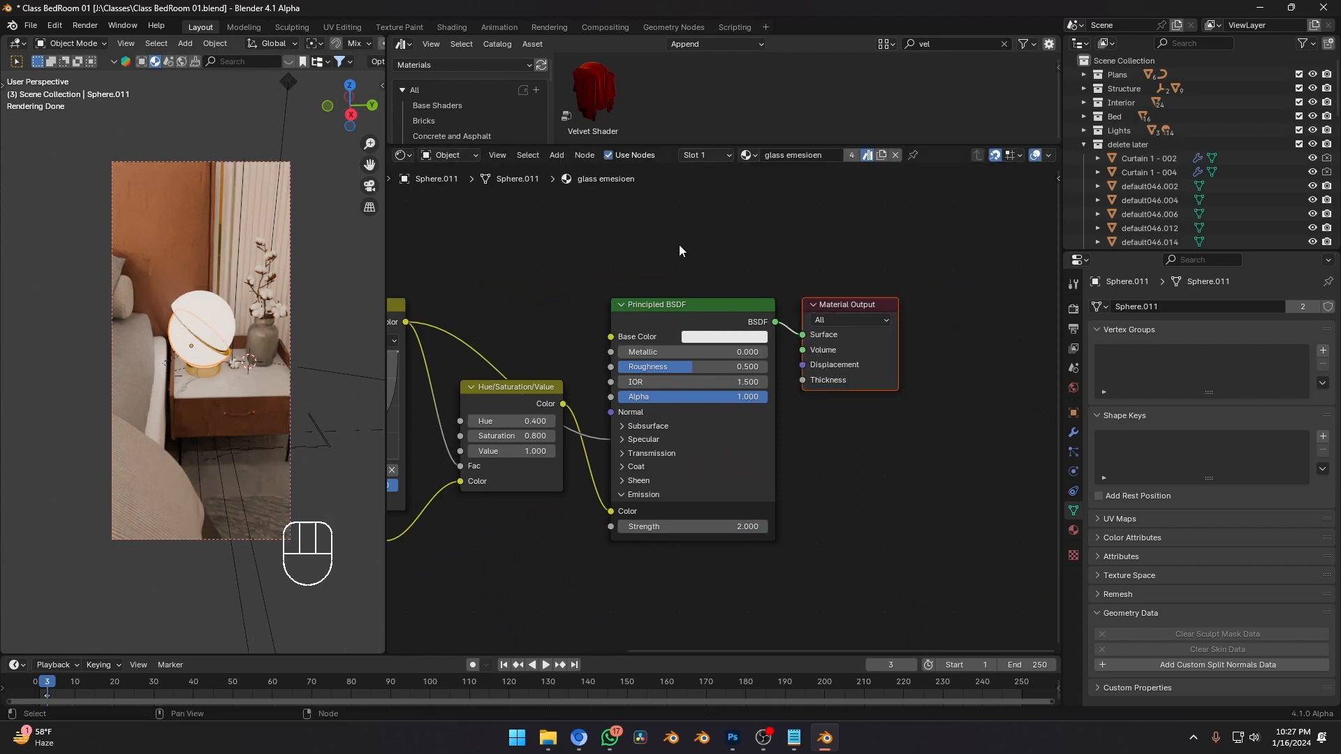
Move the Hue/Saturation/Value node close to the Principled BSDF's emission color input.
scroll(757, 342, down, 3)
scroll(748, 363, up, 3)
drag(786, 418, 781, 470)
key(g)
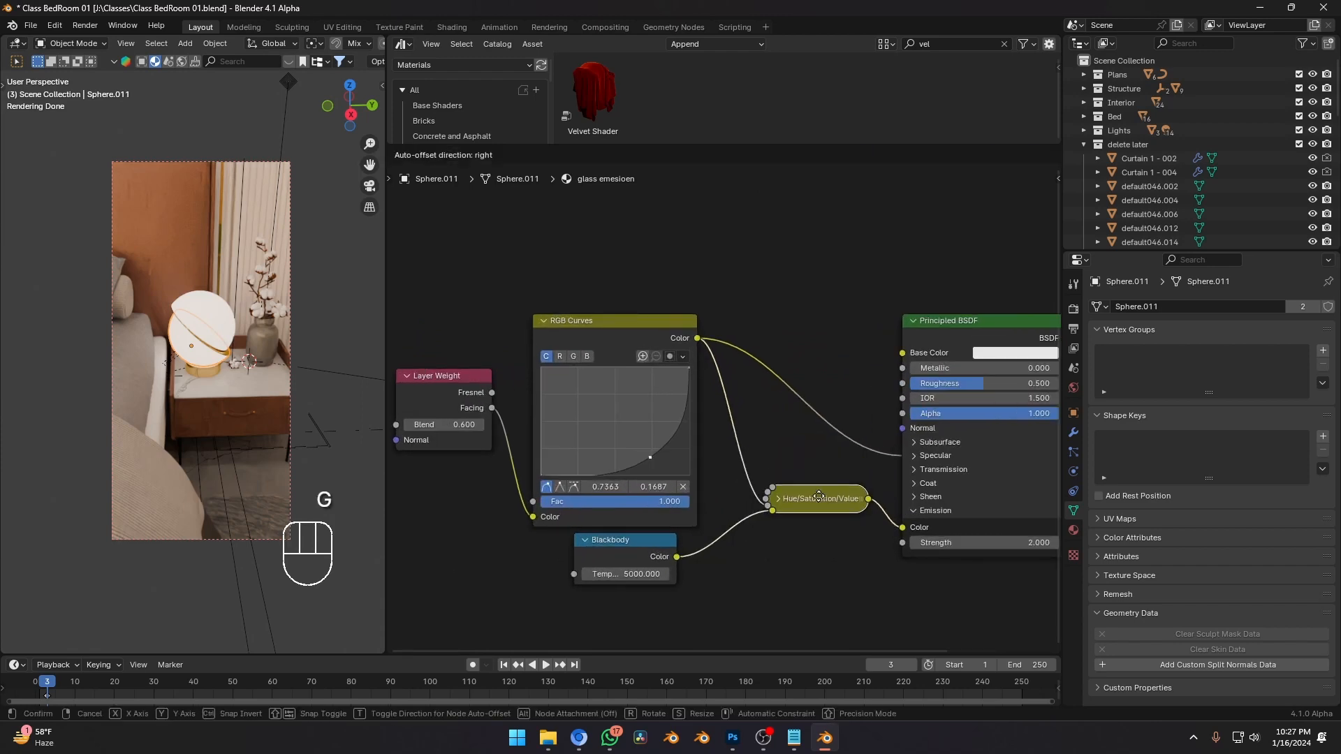
click(815, 530)
drag(815, 530, 829, 461)
Move the RGB Curves node and the Blackbody node closer to the Hue/Saturation/Value node.
click(668, 337)
key(g)
click(709, 378)
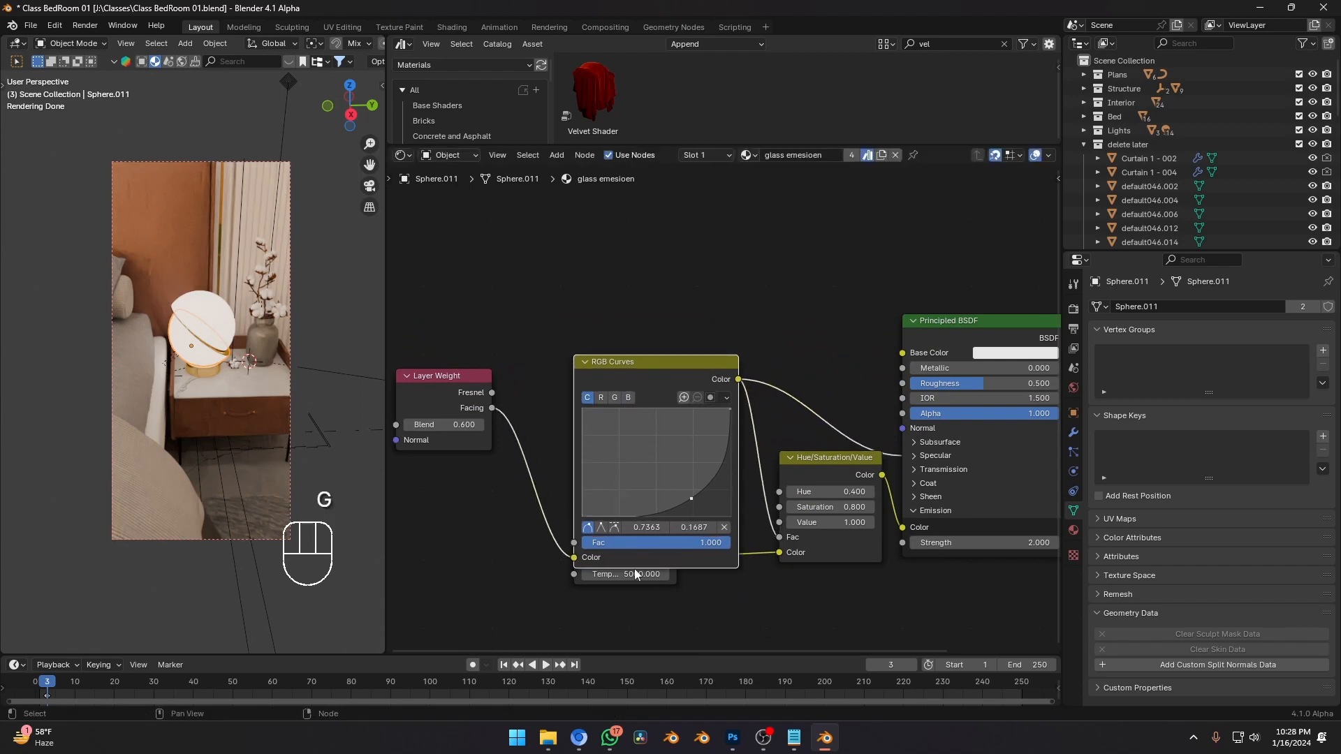
drag(810, 636, 644, 571)
key(g)
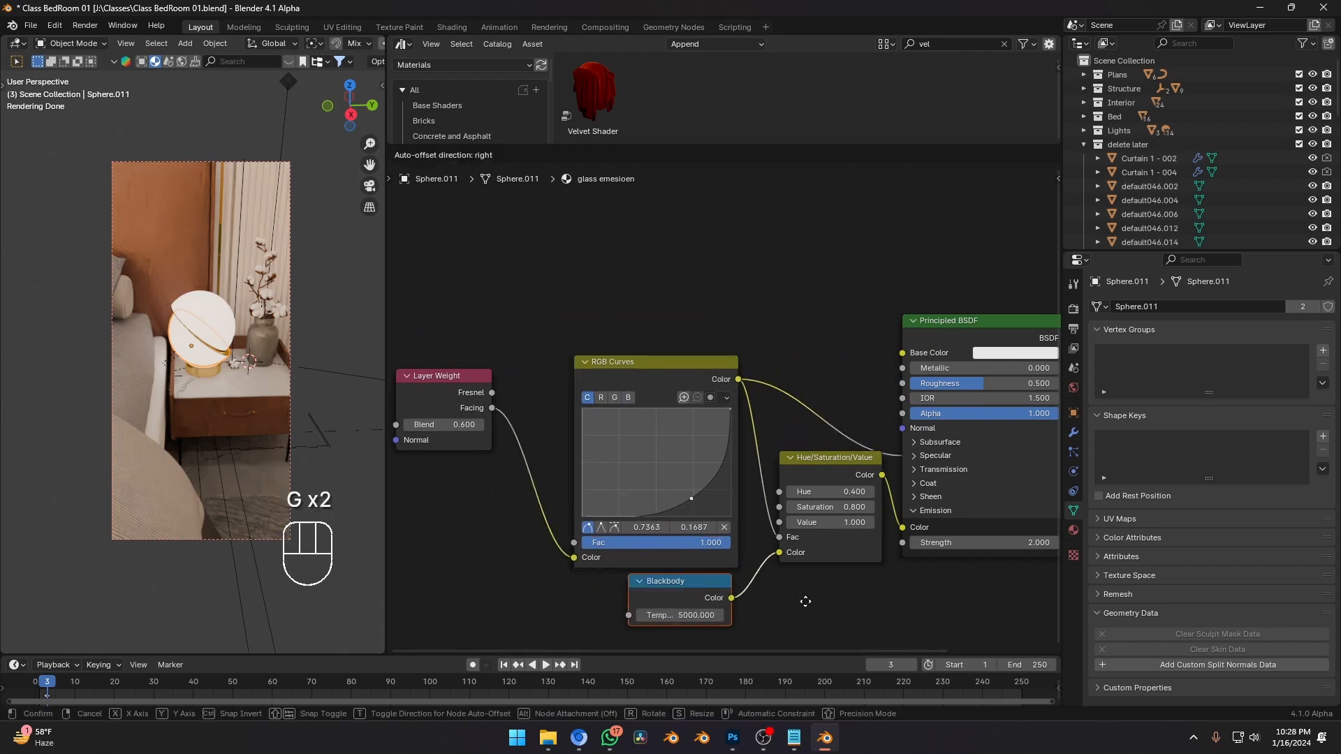
click(816, 603)
Lower the RGB Curves, Blackbody and Hue/Saturation/Value nodes as a group relative to the Principled BSDF.
middle_drag(752, 402, 655, 388)
click(919, 432)
key(g)
right_click(920, 391)
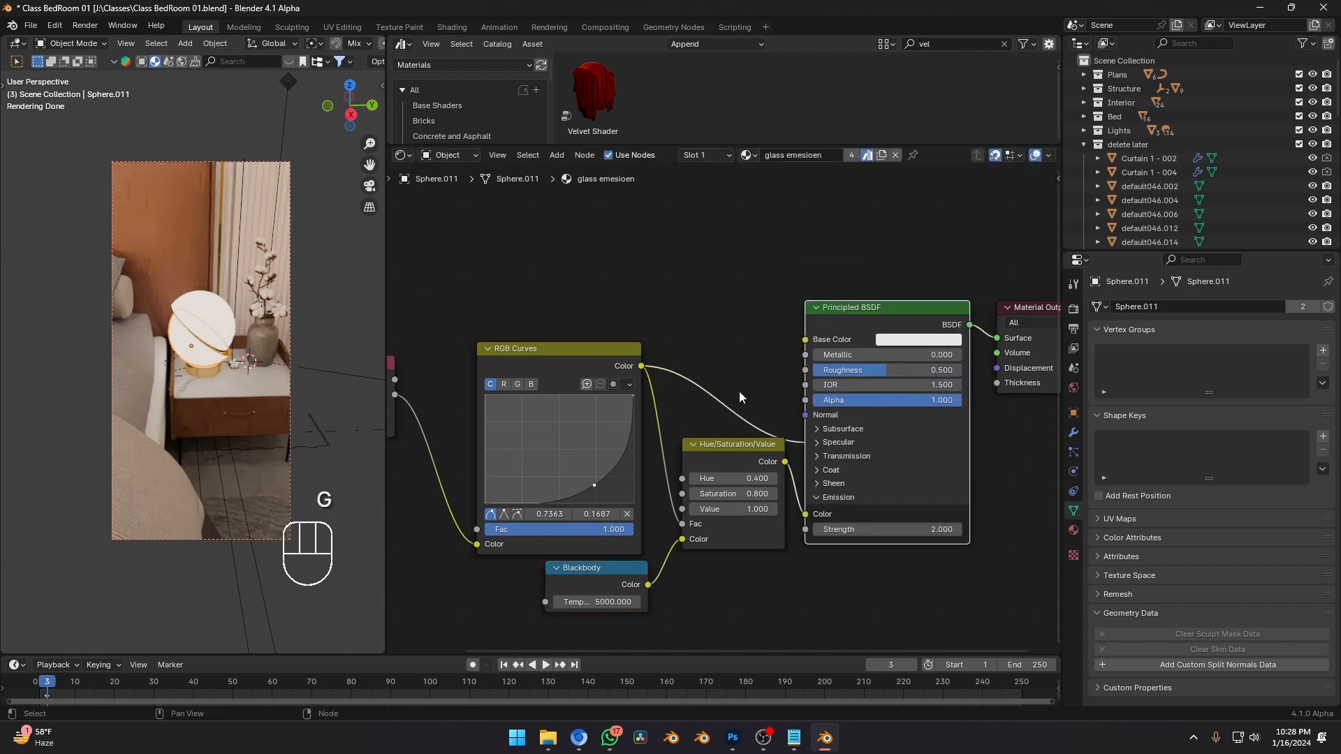
drag(541, 608, 710, 381)
key(g)
click(709, 452)
Move the Layer Weight node down beside the RGB Curves node's Color input.
scroll(629, 482, down, 2)
middle_drag(629, 482, 745, 426)
click(503, 324)
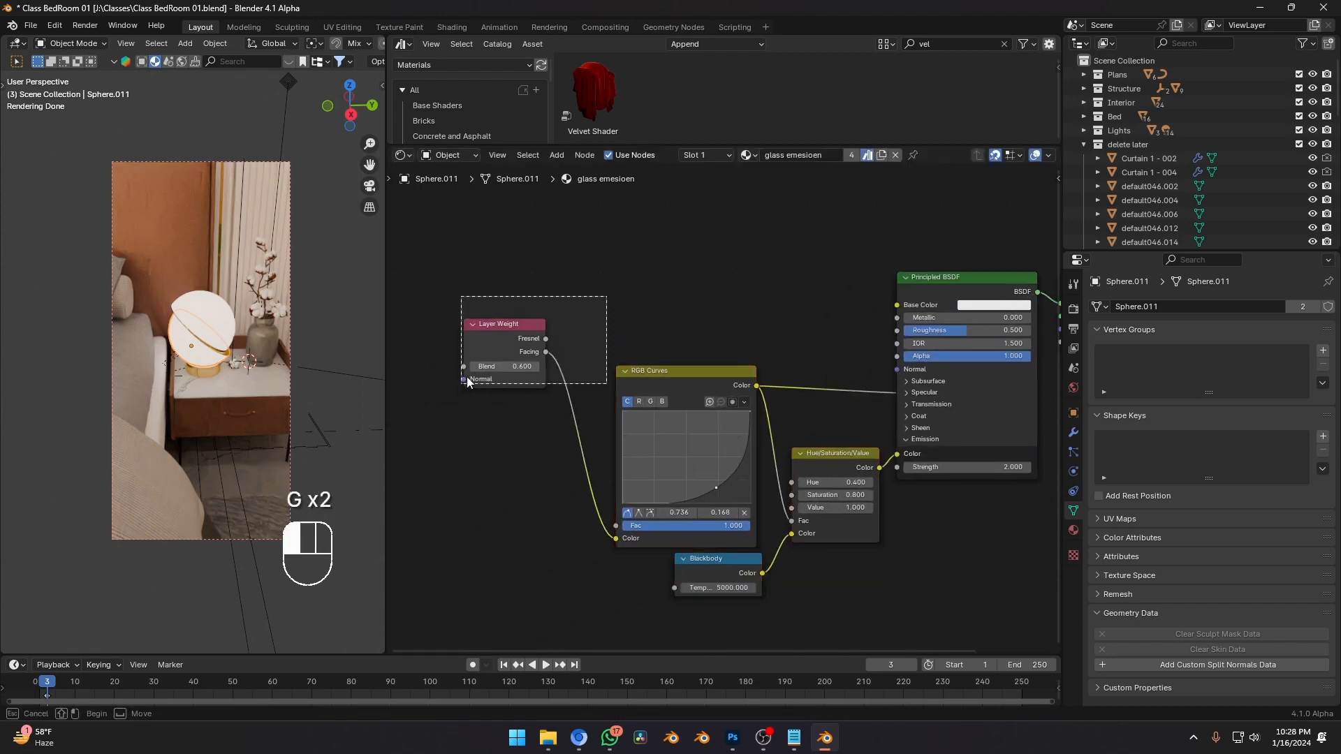
key(g)
click(627, 521)
scroll(725, 405, up, 3)
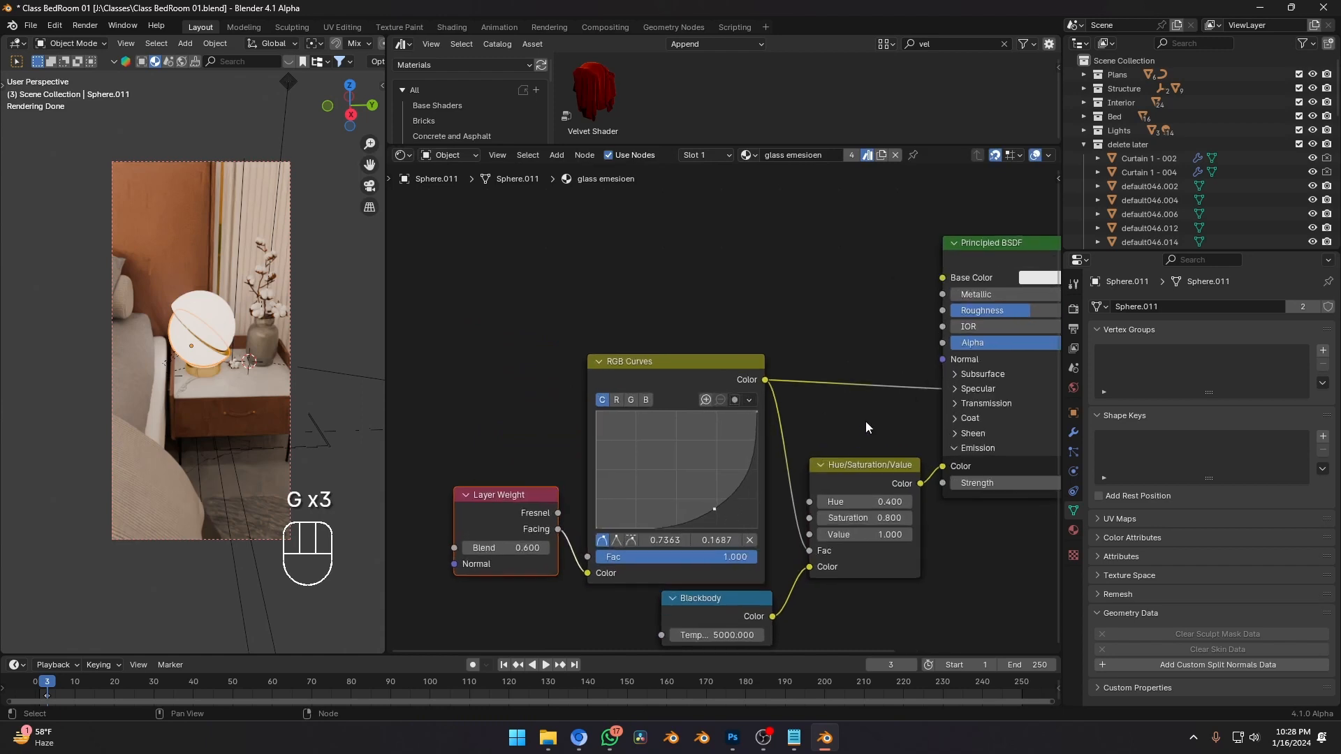
Tidy the spacing of the Hue/Saturation/Value, Blackbody and RGB Curves nodes with small moves.
key(g)
drag(867, 422, 761, 618)
click(846, 556)
key(g)
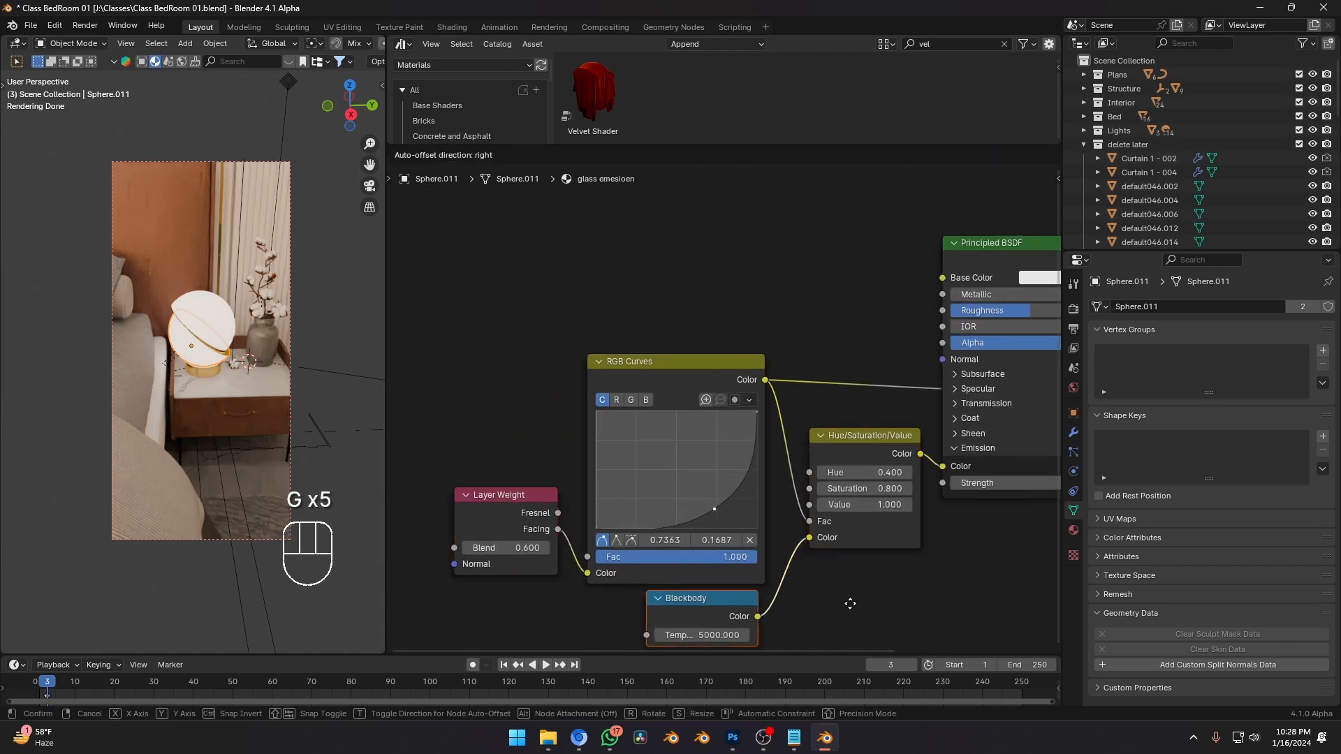
click(850, 605)
click(716, 363)
key(g)
click(718, 353)
middle_drag(887, 477, 695, 536)
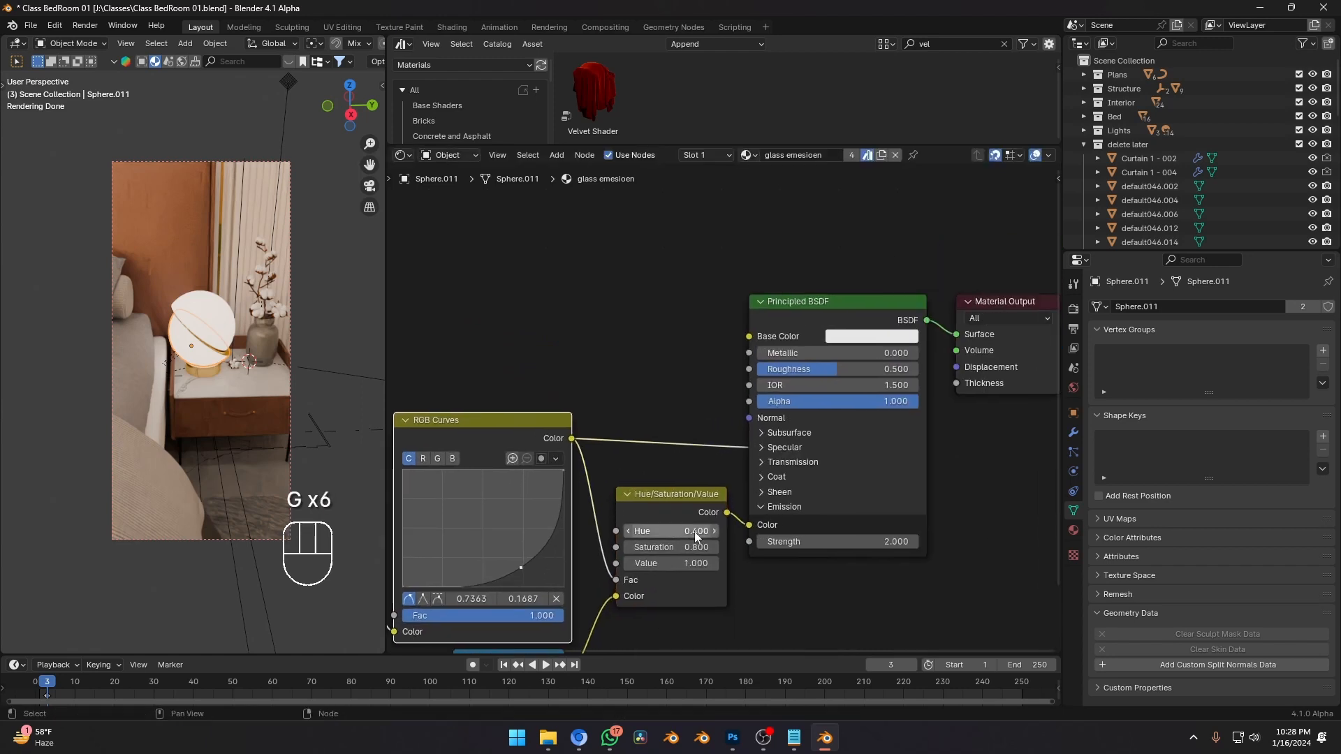
Examine the Principled BSDF's parameters and the nodes feeding its emission.
scroll(691, 528, up, 3)
scroll(908, 503, down, 3)
mouse_move(943, 492)
middle_down()
mouse_move(897, 493)
mouse_move(923, 484)
middle_up()
scroll(932, 489, up, 3)
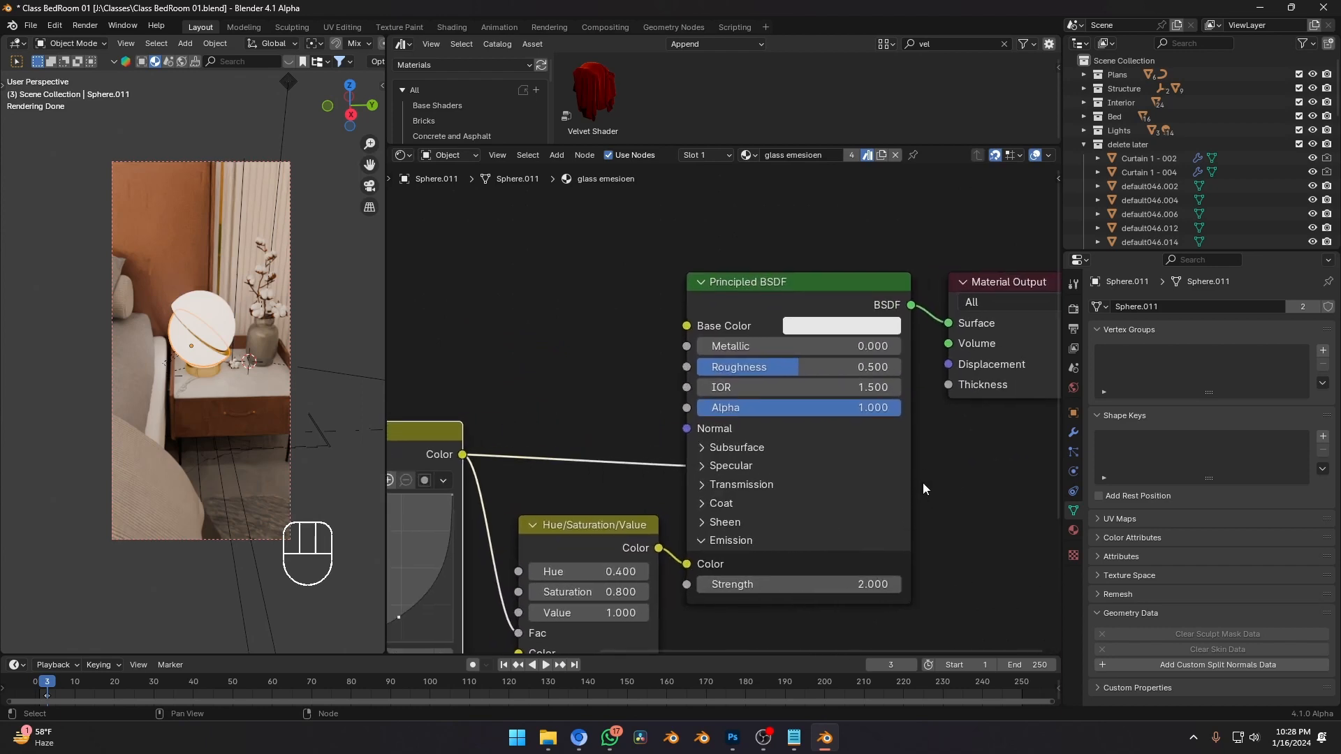
click(796, 368)
click(502, 375)
scroll(724, 410, down, 3)
middle_drag(752, 321, 834, 310)
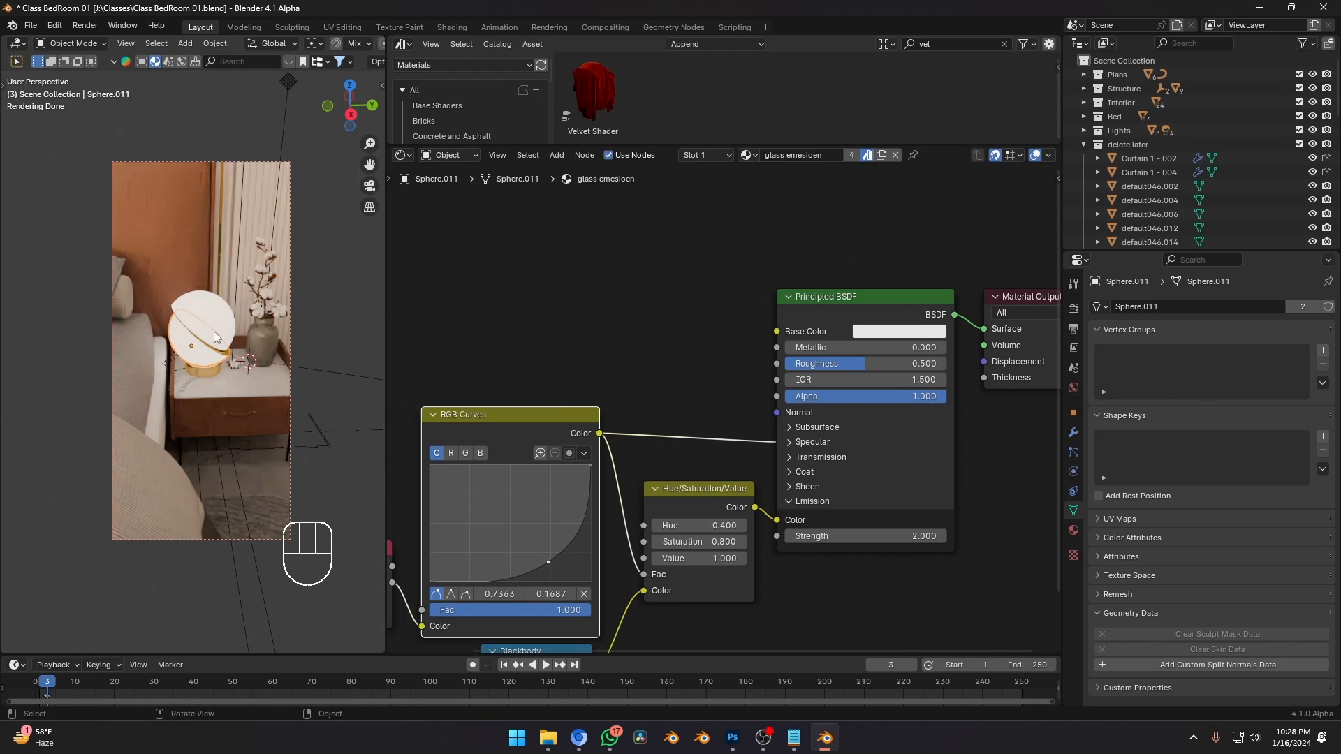
Select the bedside lamp's upper glass half, clear the viewport render region and frame the selected part.
key(z)
click(225, 284)
key(a)
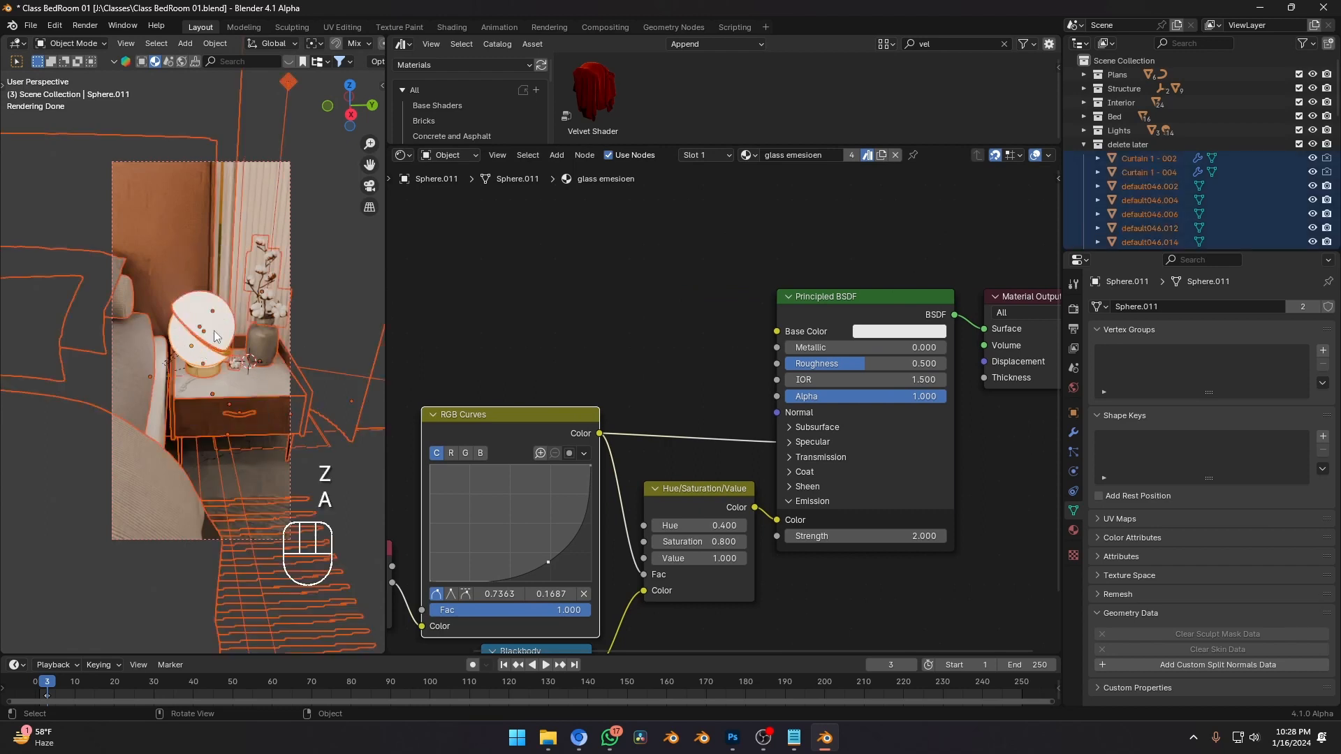
click(222, 341)
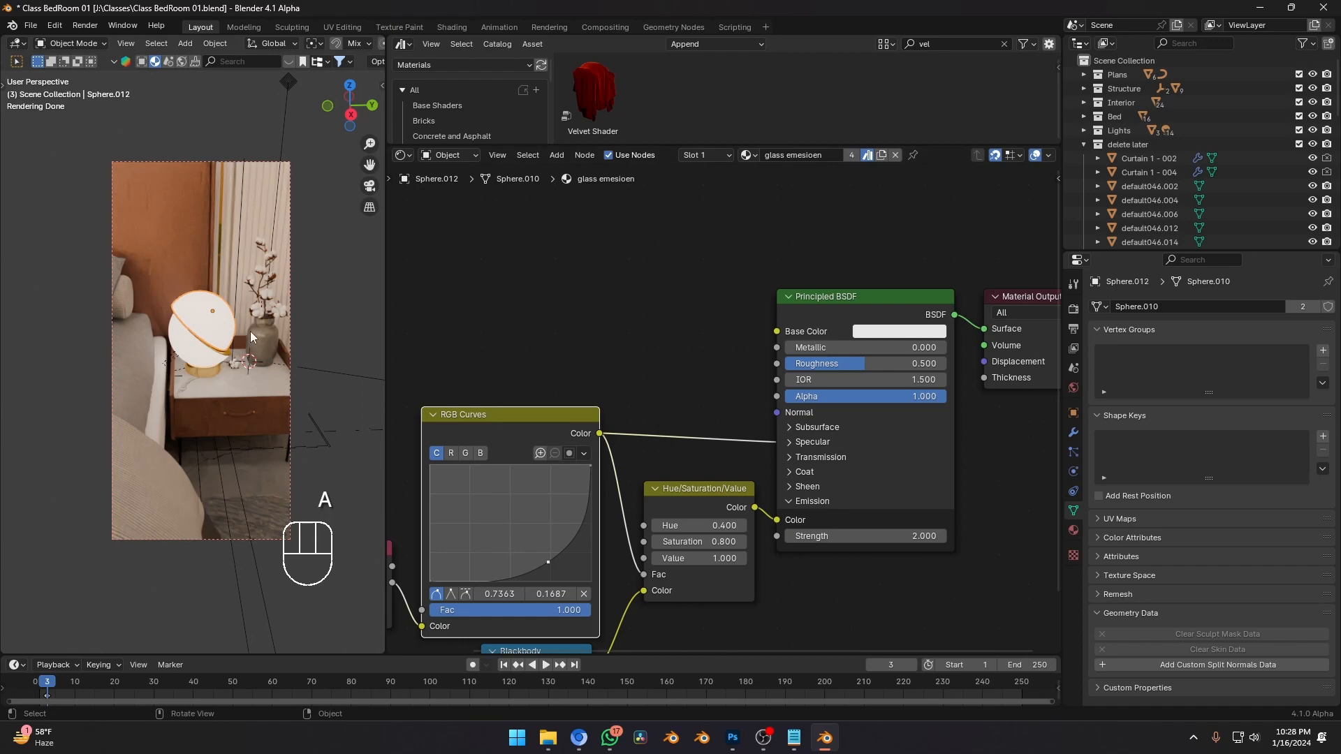
key(ctrl+alt+b)
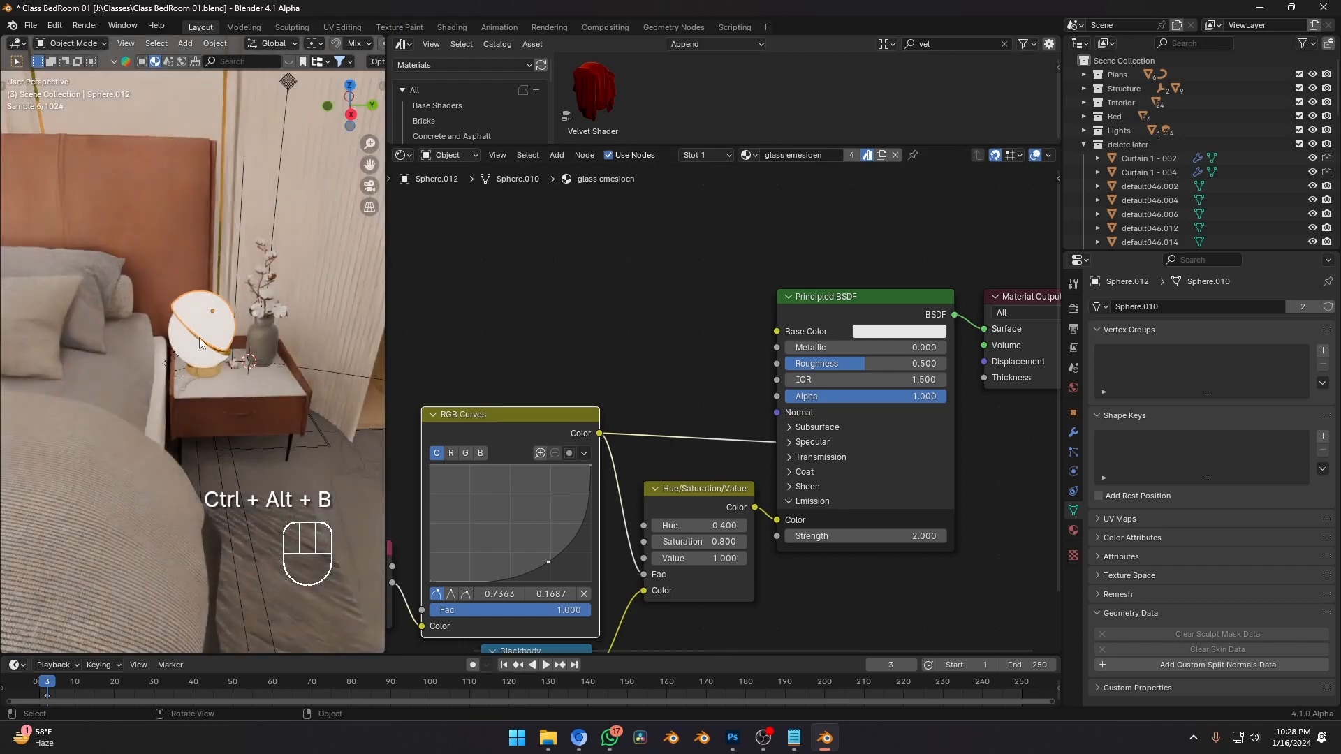
key(grave)
click(382, 426)
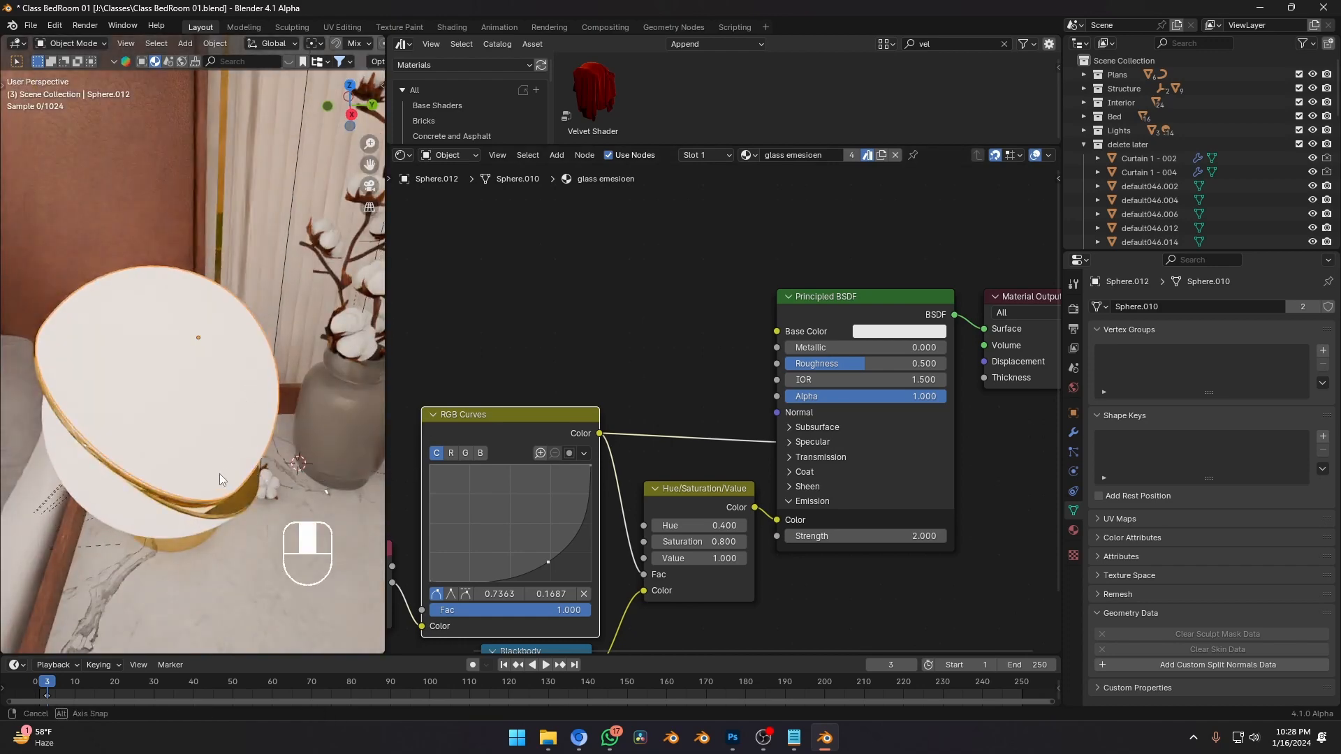
Switch the viewport to Solid shading with the lamp's upper half selected.
key(g)
right_click(288, 367)
key(z)
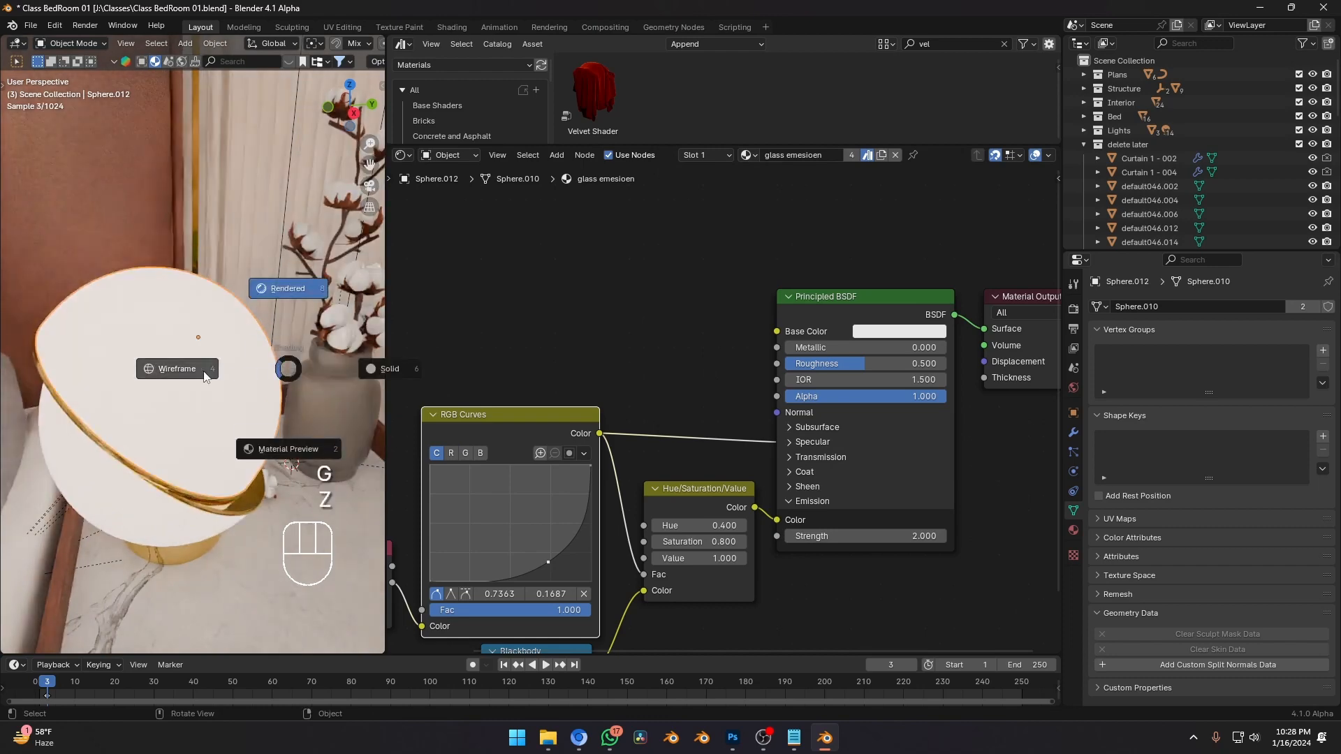
click(353, 368)
key(g)
right_click(357, 305)
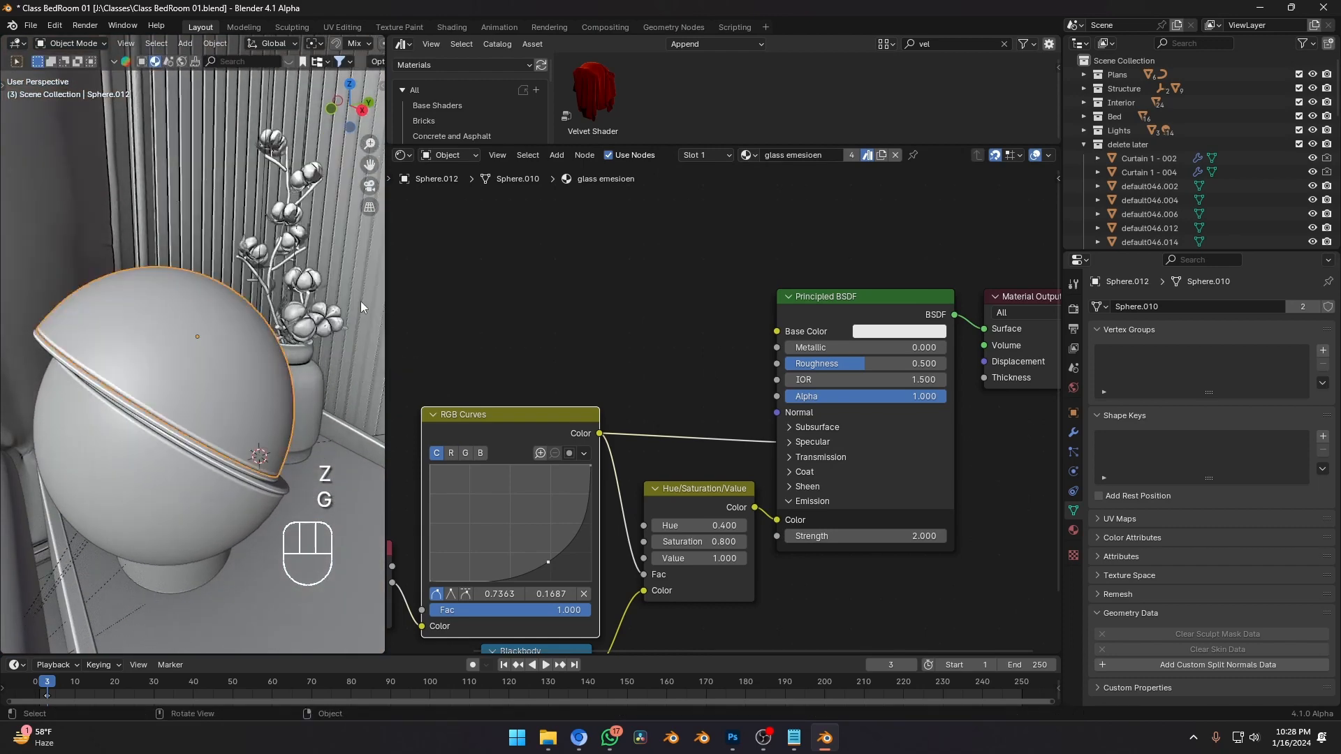
Hide every object except the lamp's upper half and open its modifier settings to inspect the shell.
scroll(186, 408, up, 3)
key(shift+h)
middle_drag(182, 414, 276, 352)
click(1073, 433)
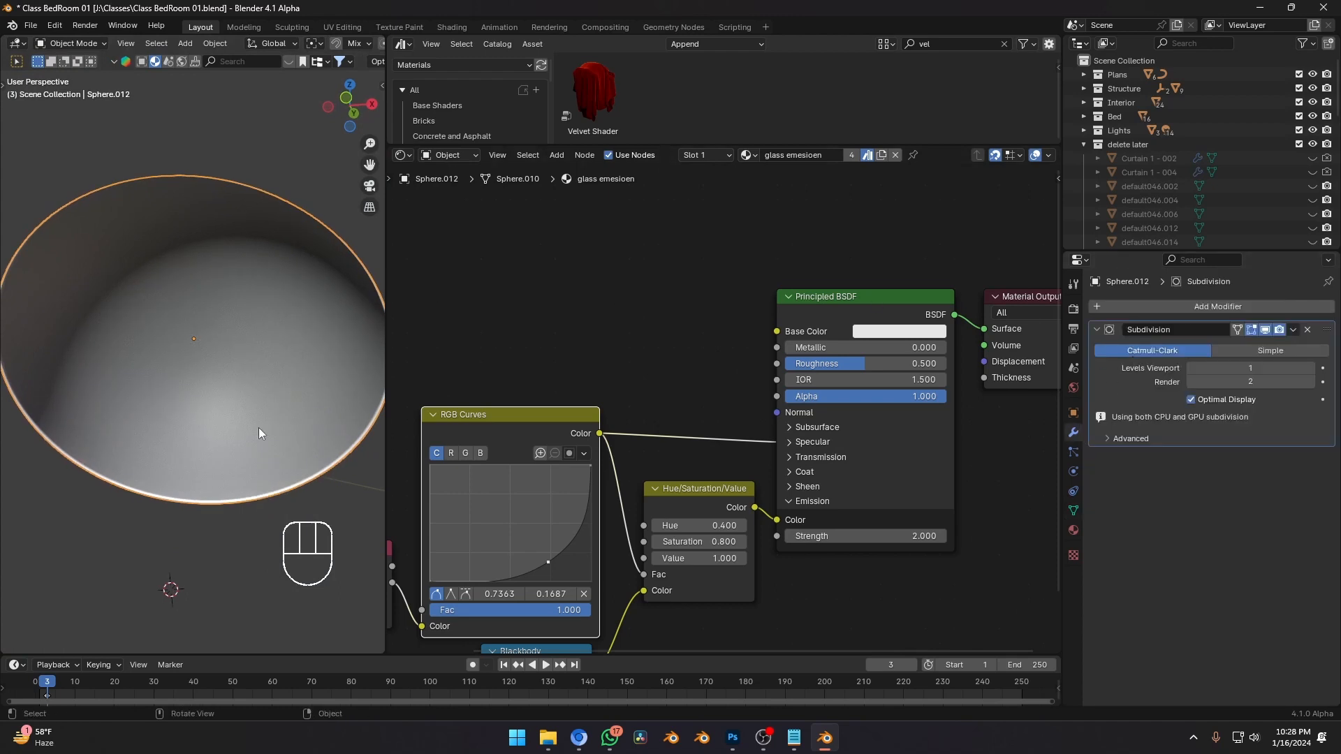
middle_drag(259, 427, 296, 416)
scroll(245, 432, up, 1)
scroll(246, 432, down, 1)
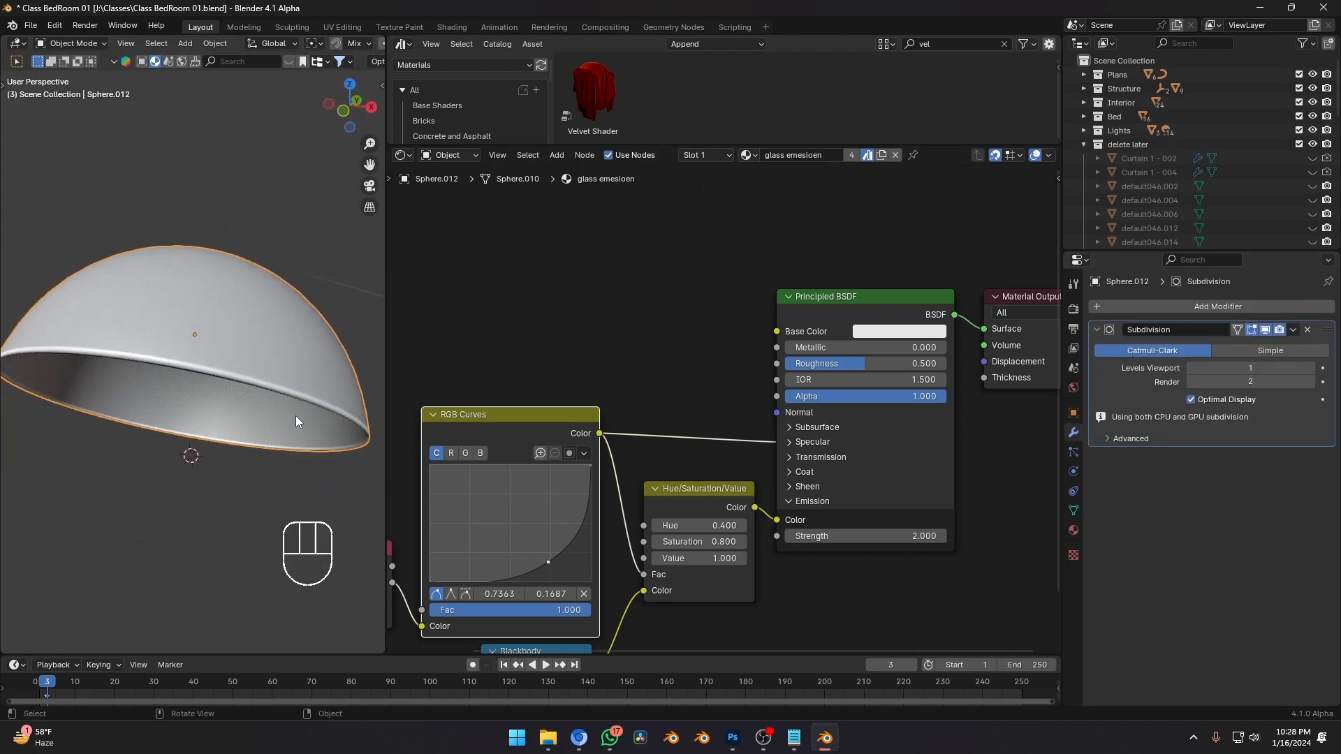
Try flat shading on the isolated half-sphere and check its faces in wireframe and X-ray display.
right_click(304, 403)
click(254, 402)
right_click(252, 403)
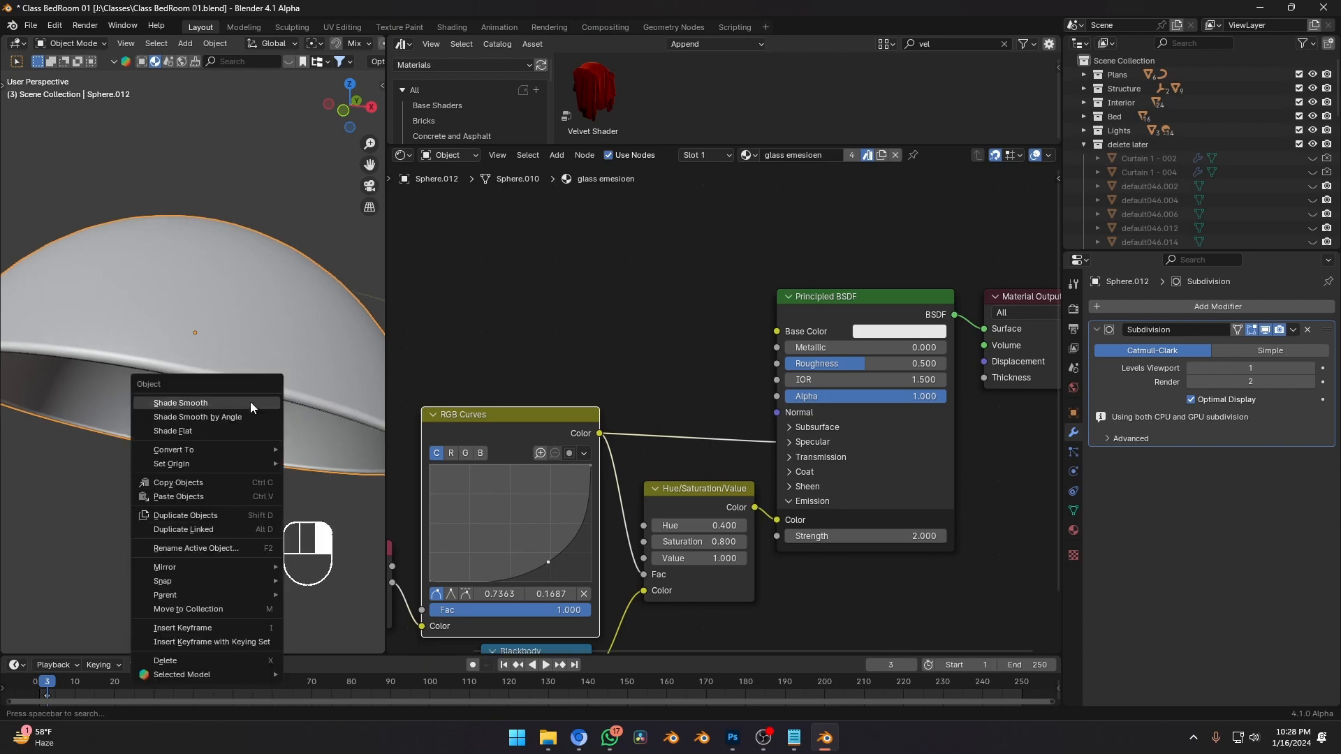
click(259, 430)
middle_drag(259, 430, 225, 320)
scroll(248, 321, down, 3)
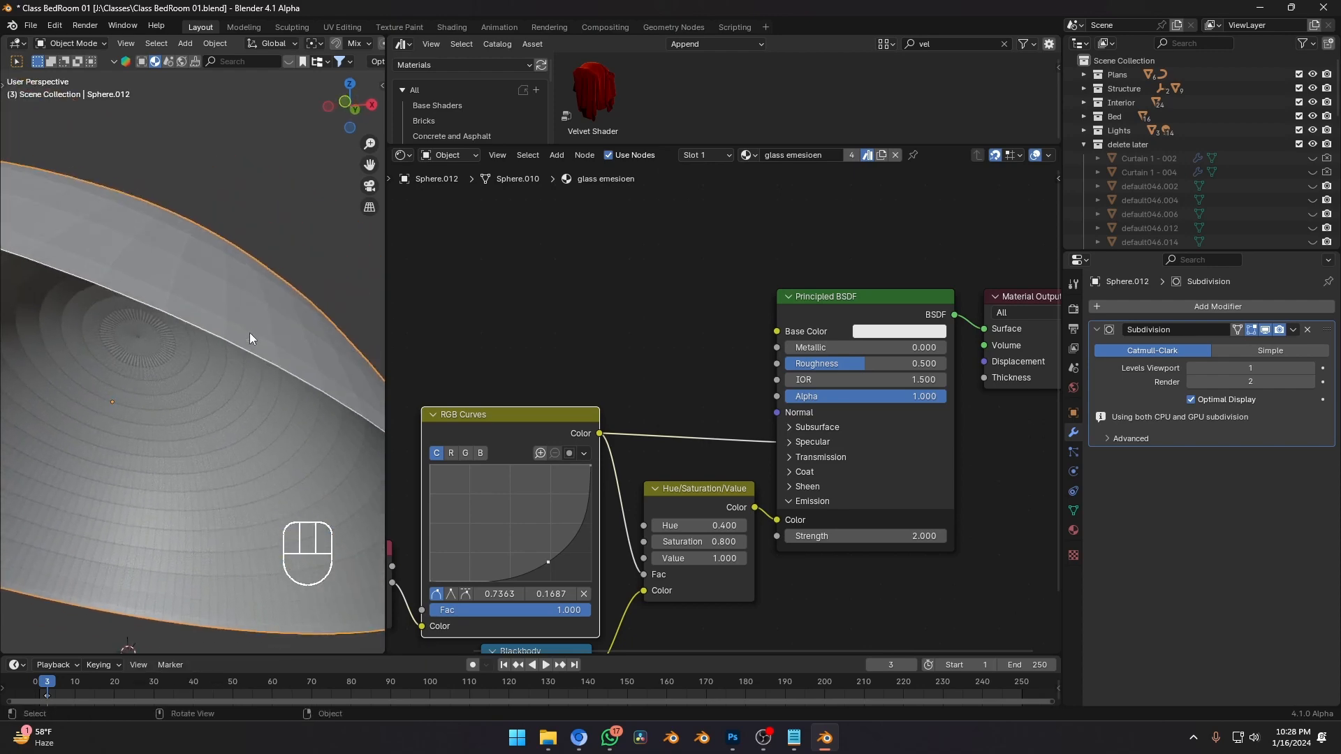
key(shift+z)
key(alt+z)
key(alt+z)
key(shift+z)
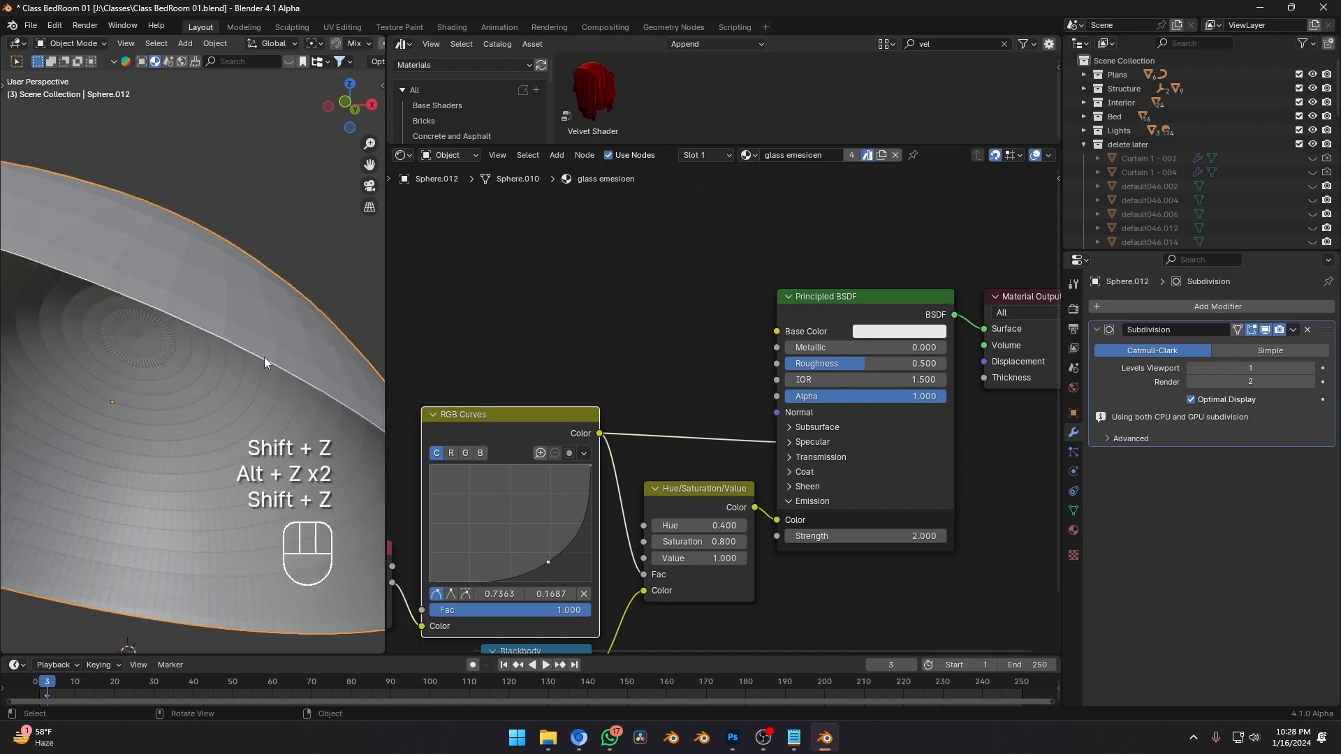
Restore smooth shading on the half-sphere, trying Shade Smooth by Angle before plain Shade Smooth.
scroll(263, 362, down, 10)
middle_drag(263, 363, 224, 413)
scroll(225, 413, up, 4)
right_click(206, 383)
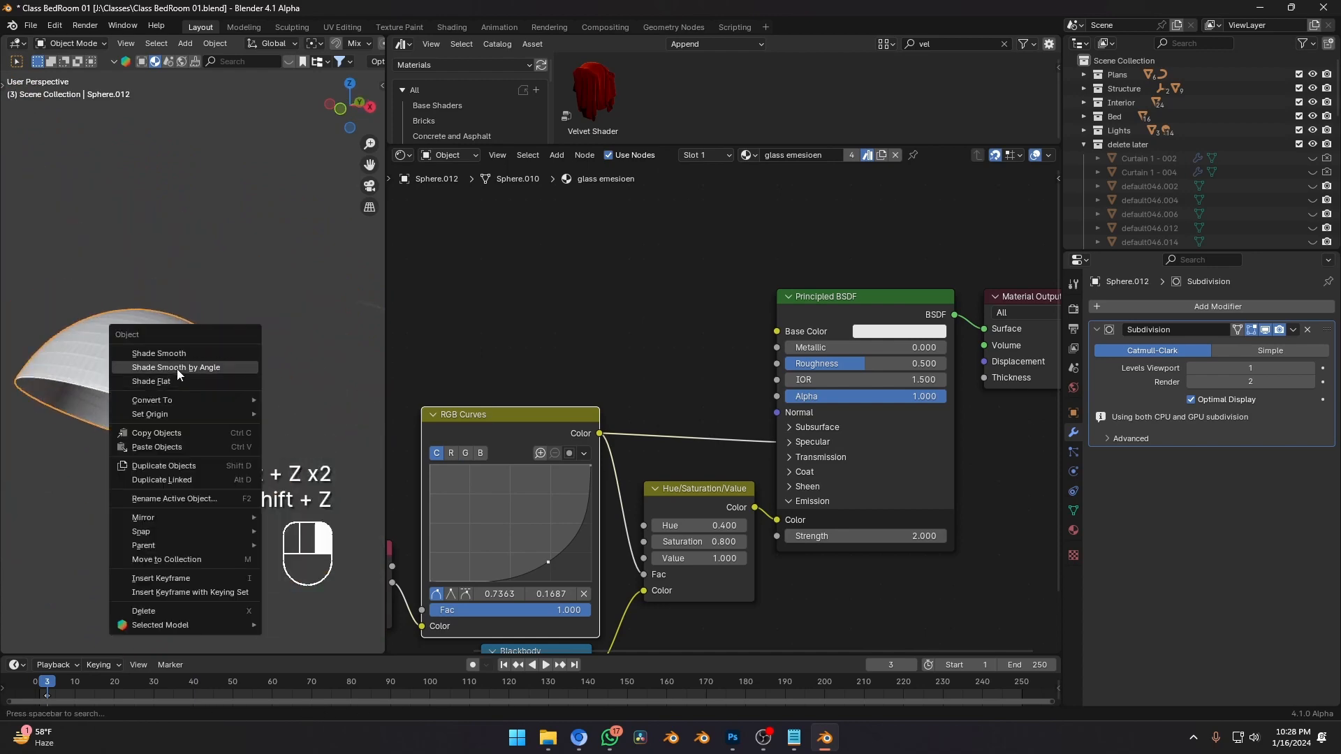
click(177, 368)
middle_drag(178, 369, 217, 379)
right_click(226, 368)
click(212, 355)
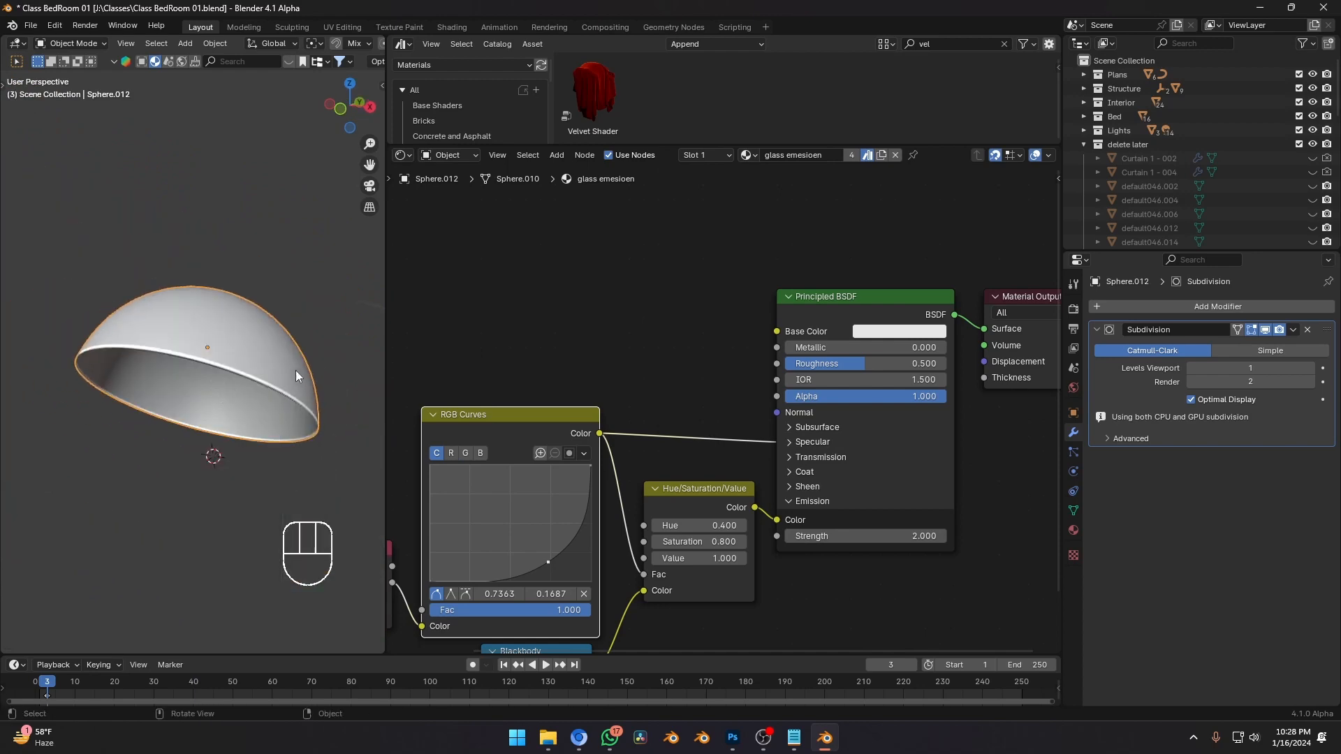
Unhide all objects, frame the bedside lamp and reselect its upper half.
key(alt+h)
key(grave)
click(453, 480)
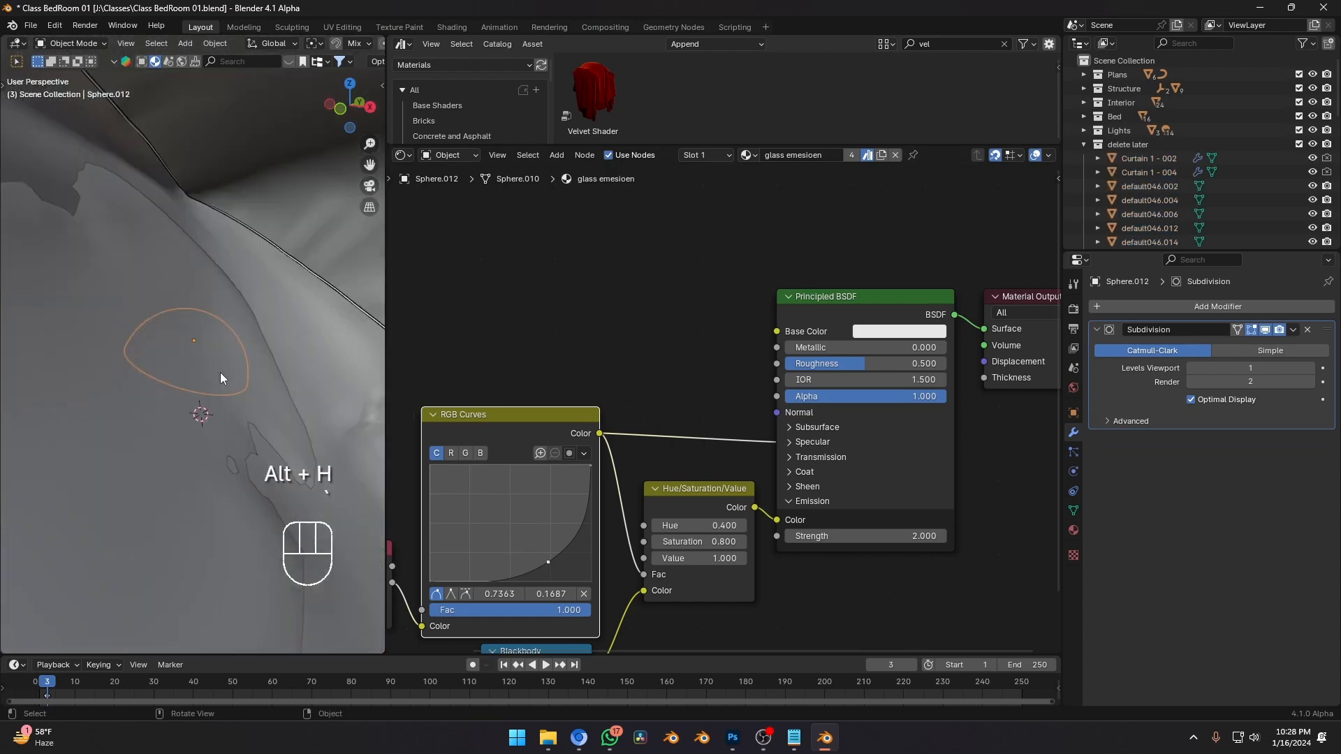
middle_drag(219, 372, 249, 402)
scroll(233, 402, up, 4)
key(a)
click(211, 384)
scroll(249, 402, down, 2)
Delete the Layer Weight, RGB Curves and Blackbody nodes from the glass material.
scroll(570, 525, down, 4)
middle_drag(570, 525, 608, 419)
scroll(608, 419, down, 4)
key(x)
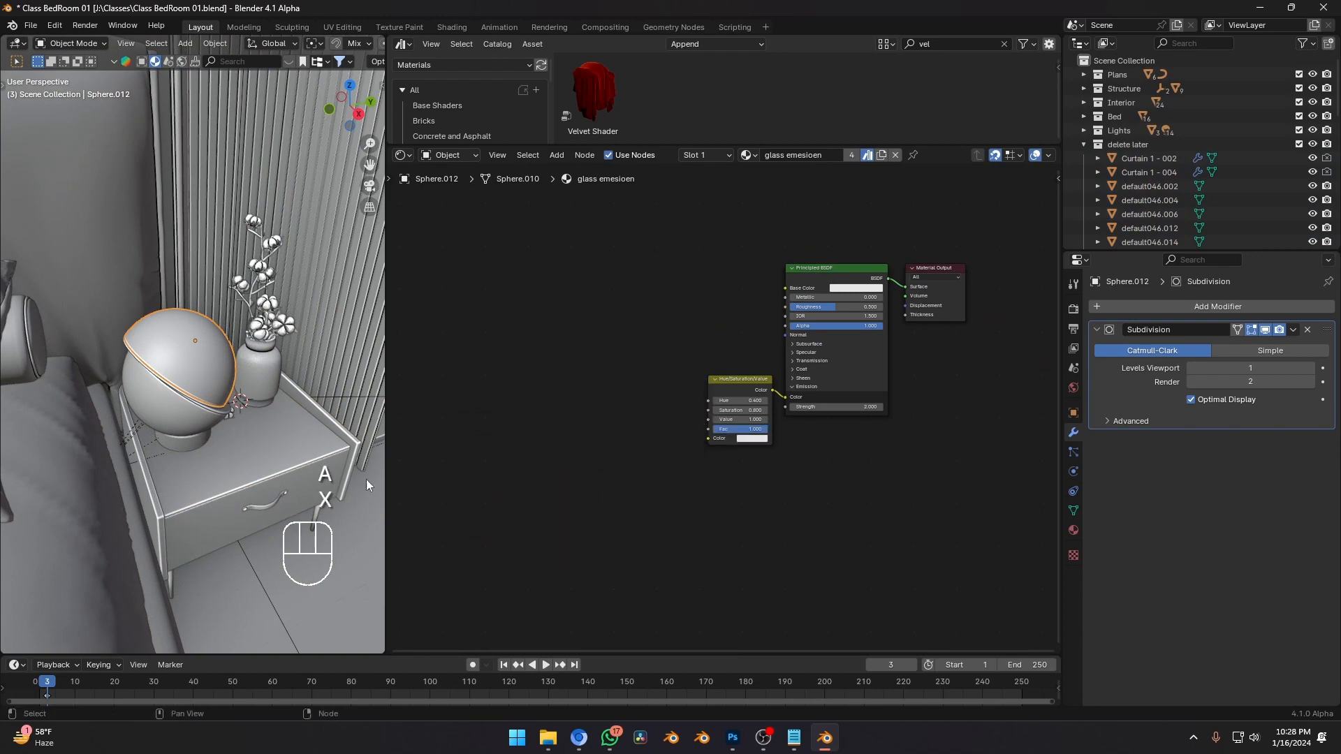
Snap the 3D cursor to the lamp's upper half, add a light there and reselect the glass half.
middle_drag(159, 414, 204, 386)
key(shift+s)
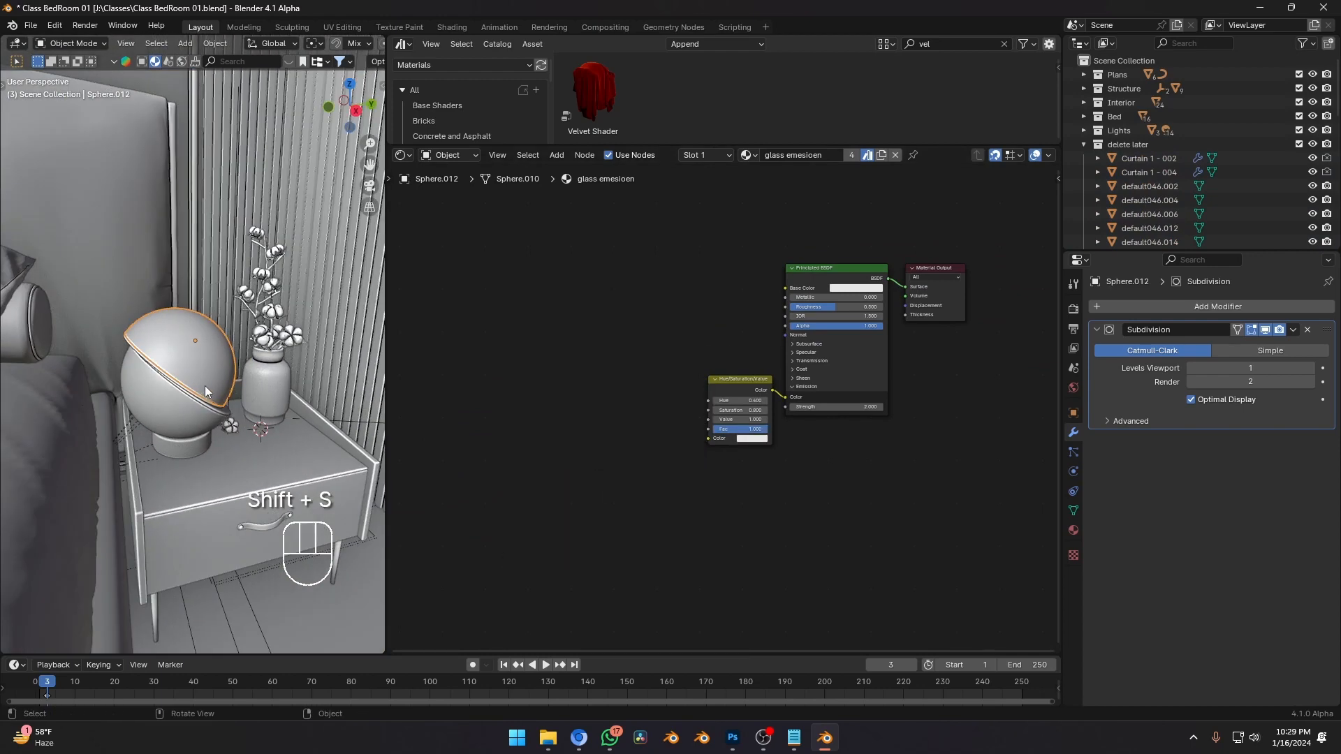
key(shift+s)
key(shift+a)
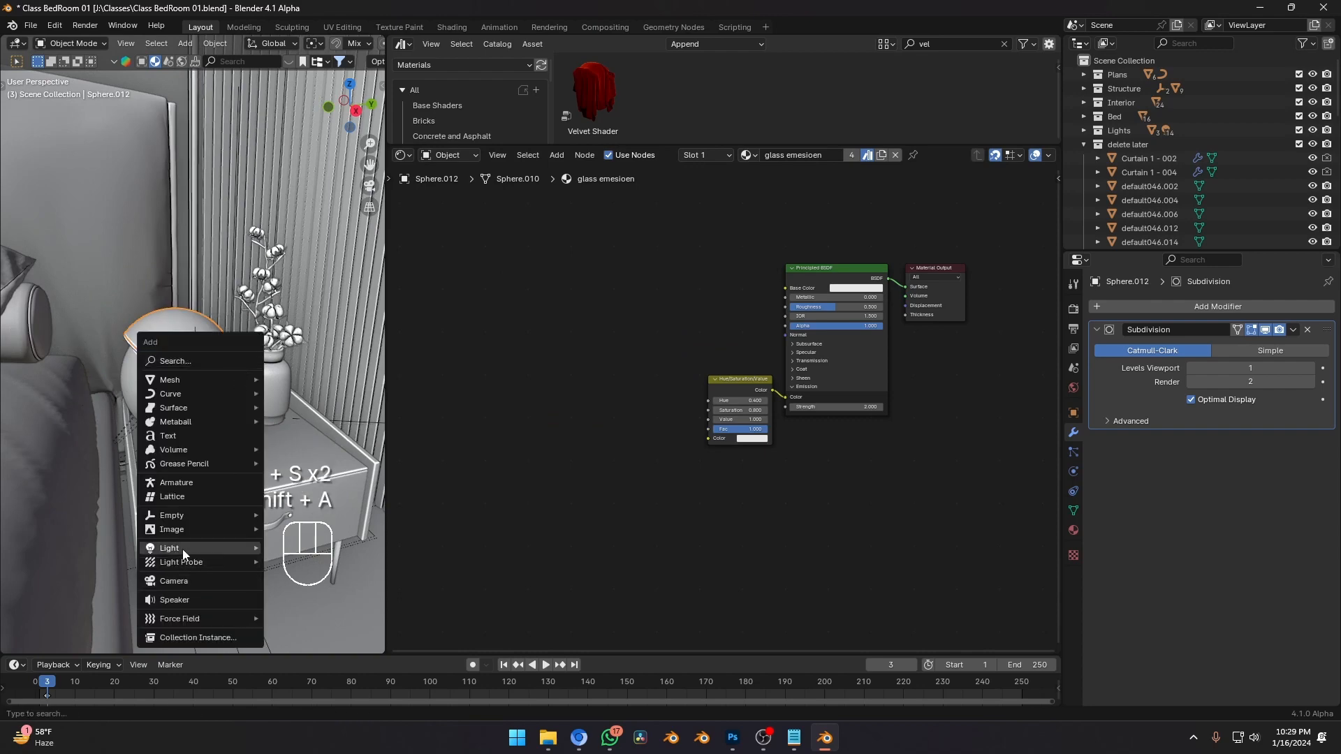
mouse_move(182, 549)
click(312, 547)
scroll(213, 371, up, 2)
click(213, 370)
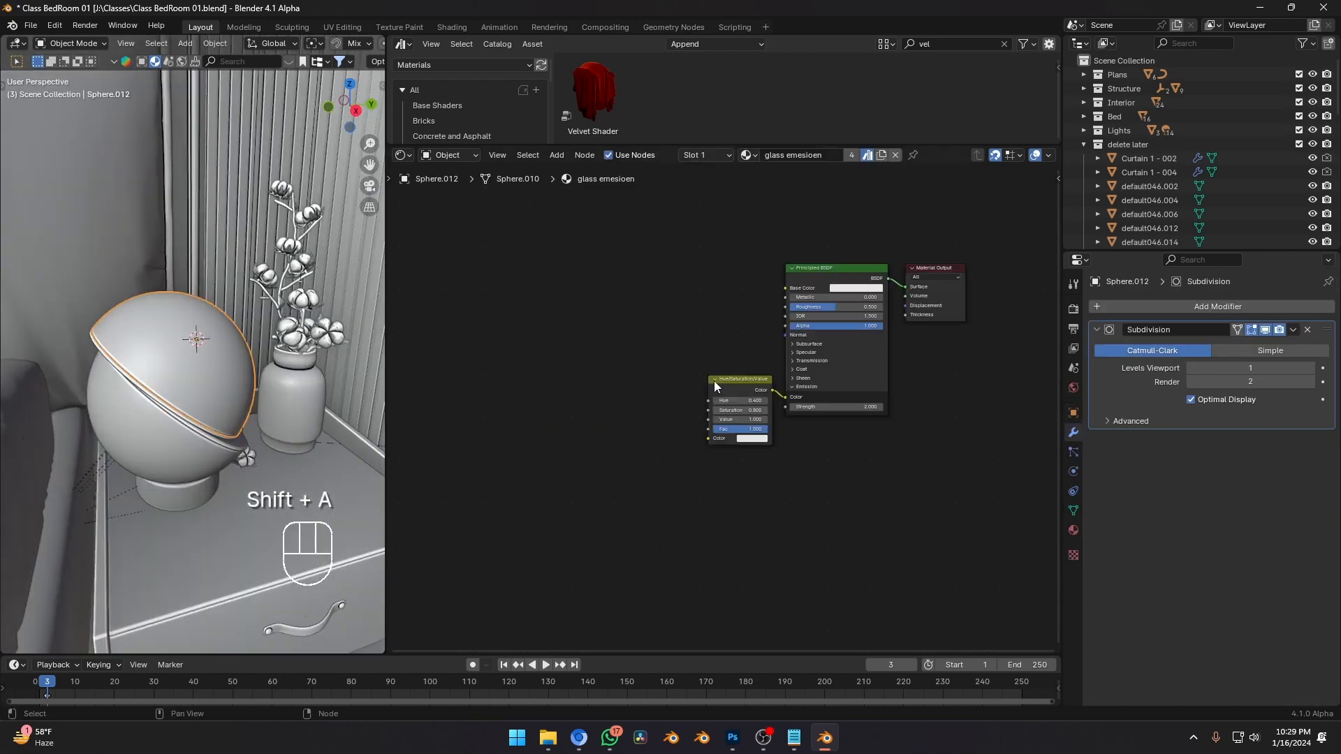
Delete the Hue/Saturation/Value node feeding the Principled BSDF's emission color.
middle_drag(788, 361, 694, 428)
scroll(694, 429, down, 2)
scroll(695, 429, up, 5)
drag(590, 531, 452, 536)
text(x)
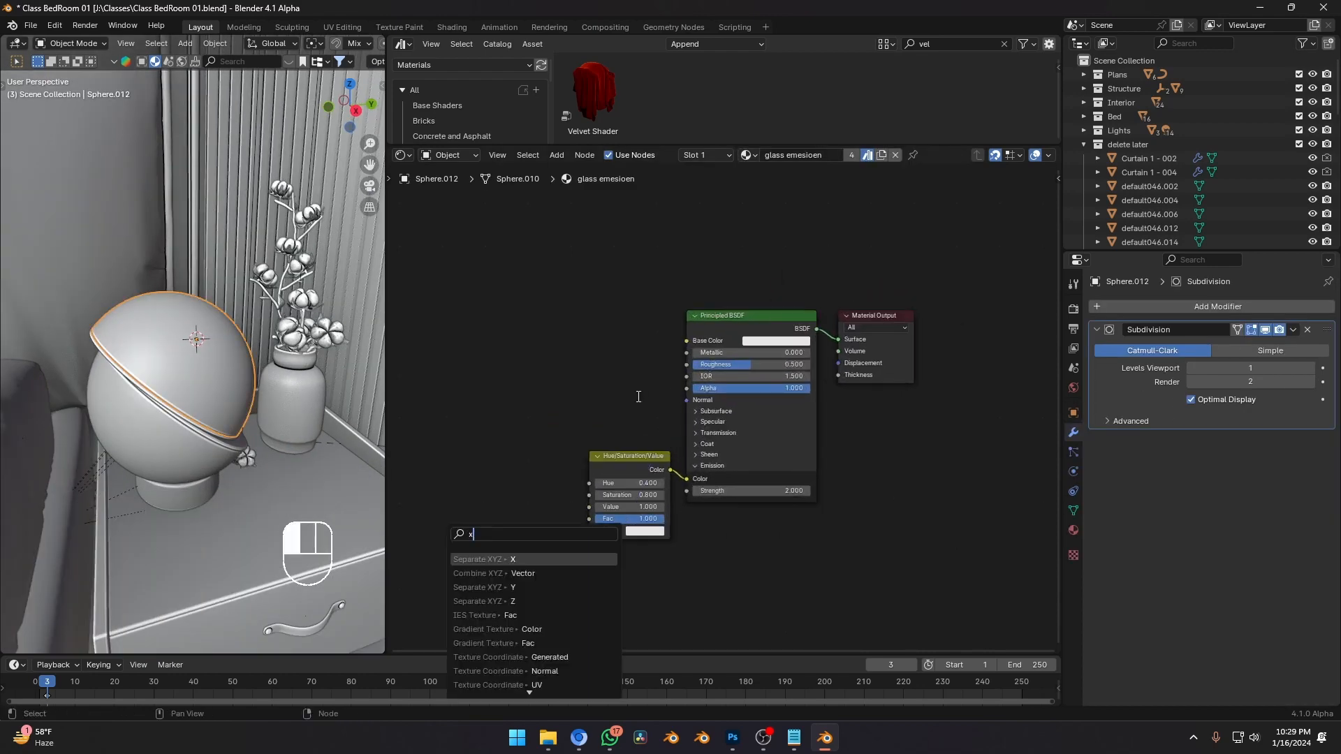
click(638, 397)
drag(640, 375, 591, 556)
key(x)
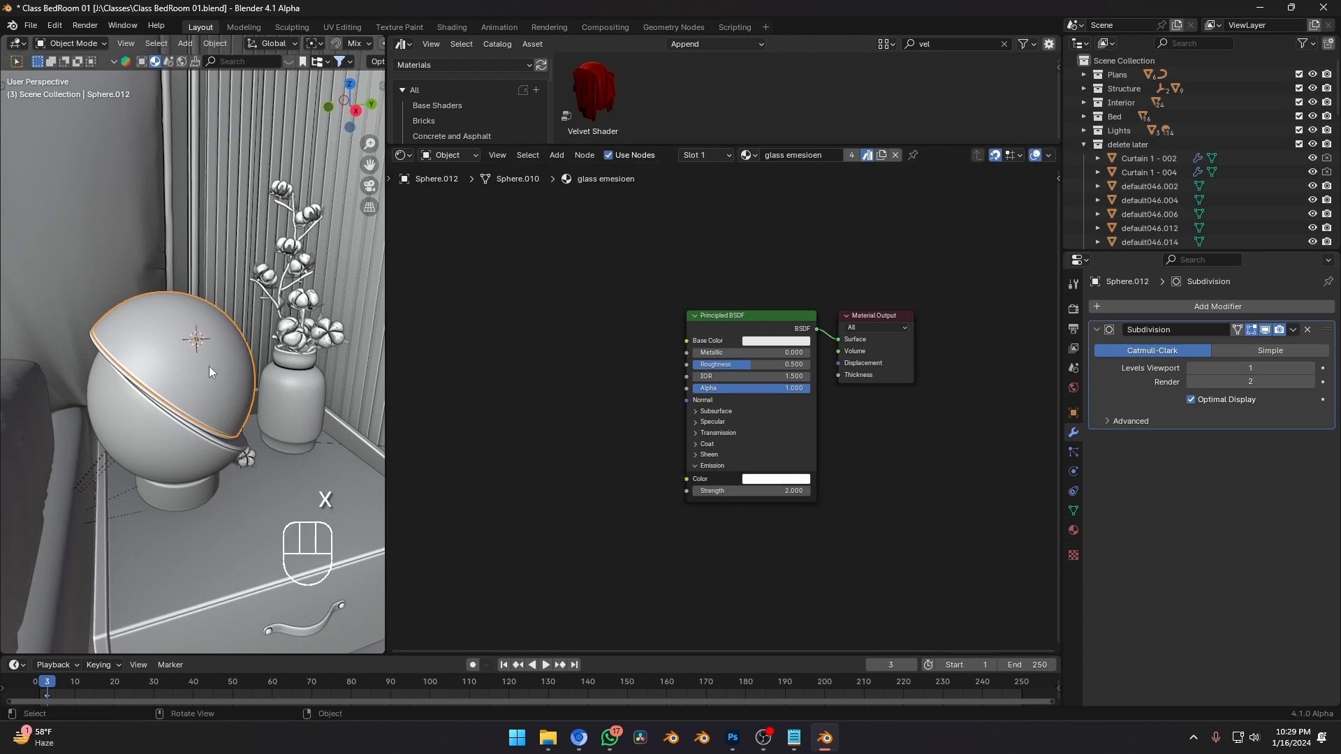
Hide the lamp's upper half and select the light inside it to bring it into view.
key(h)
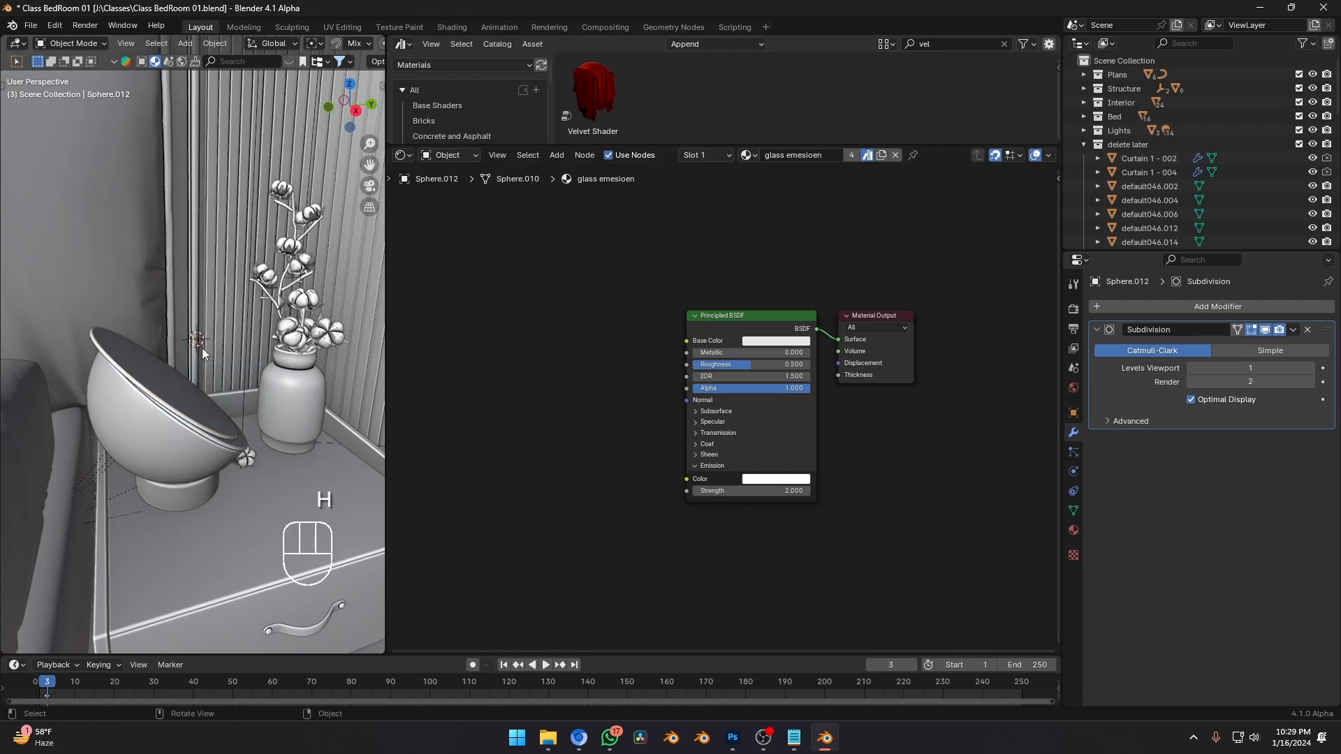
click(198, 341)
key(g)
right_click(263, 434)
key(grave)
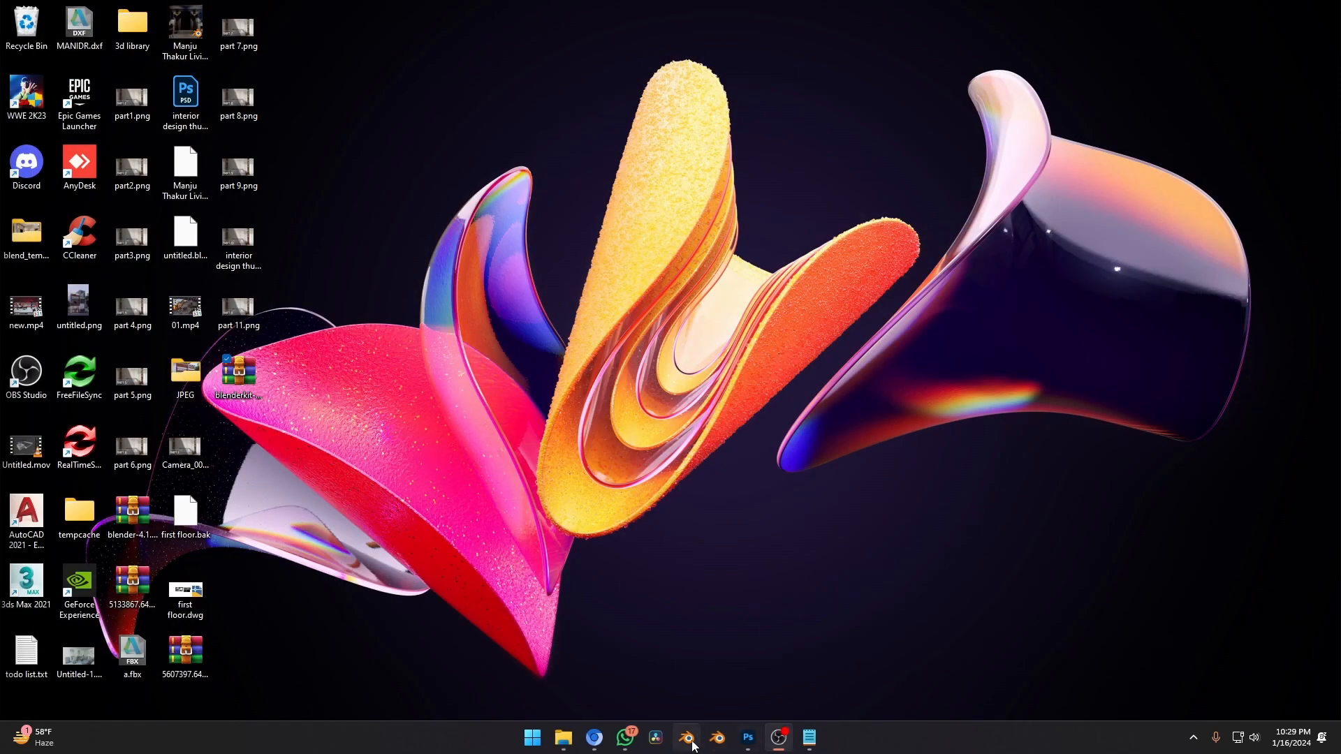
Relaunch Blender and reopen the recent file Class BedRoom 01.blend.
click(697, 738)
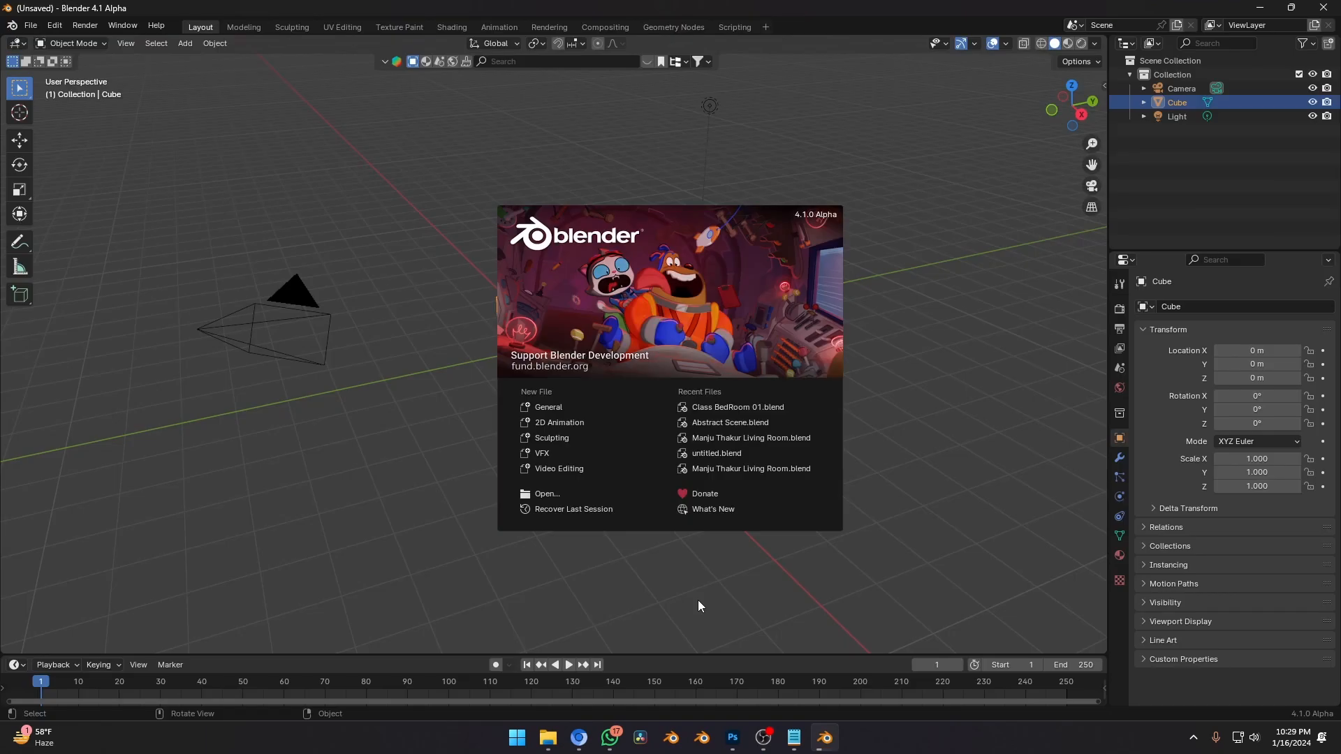
click(755, 409)
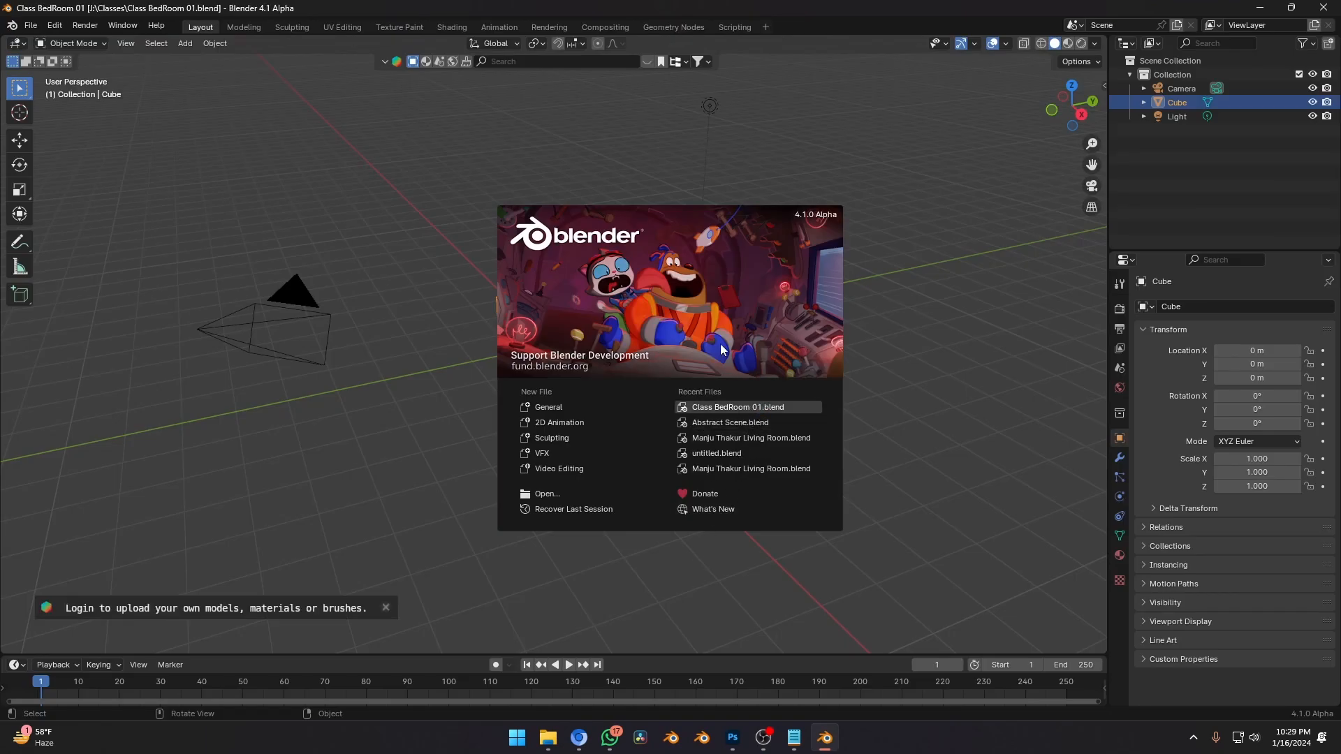